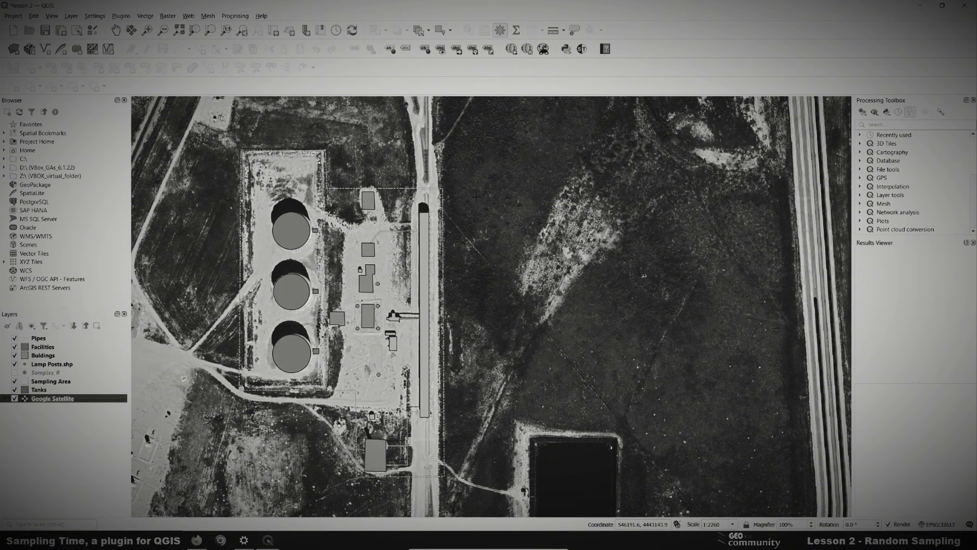
- Toggle the Google Satellite basemap off and back on, then launch the Sampling Time plugin
click(14, 399)
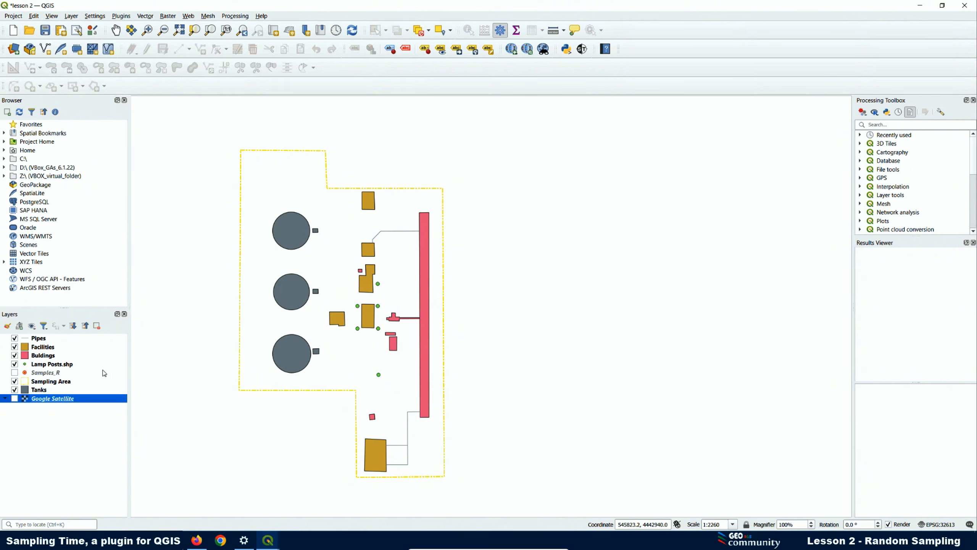
click(16, 399)
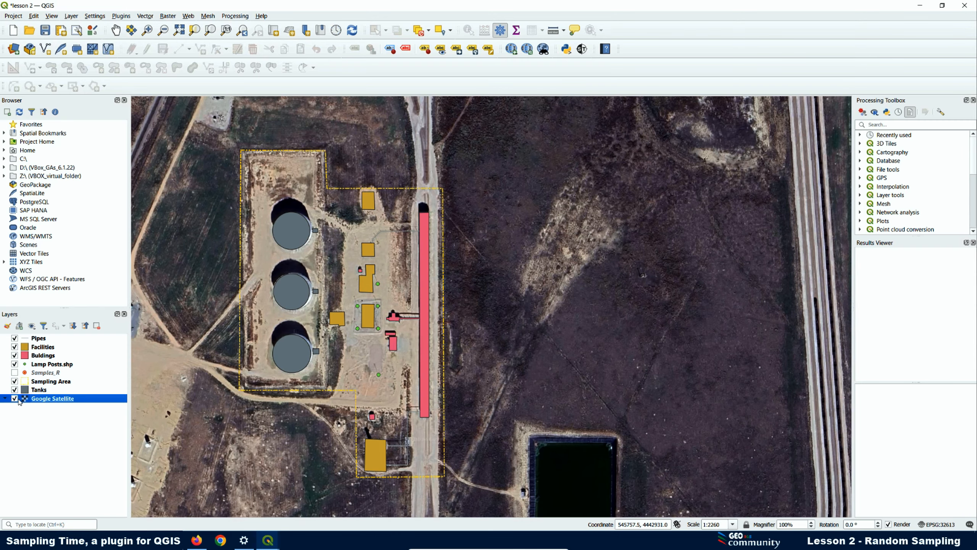
click(582, 48)
- Browse the sample symbol folder, then review the ten symbols and select Symbol 1
click(857, 121)
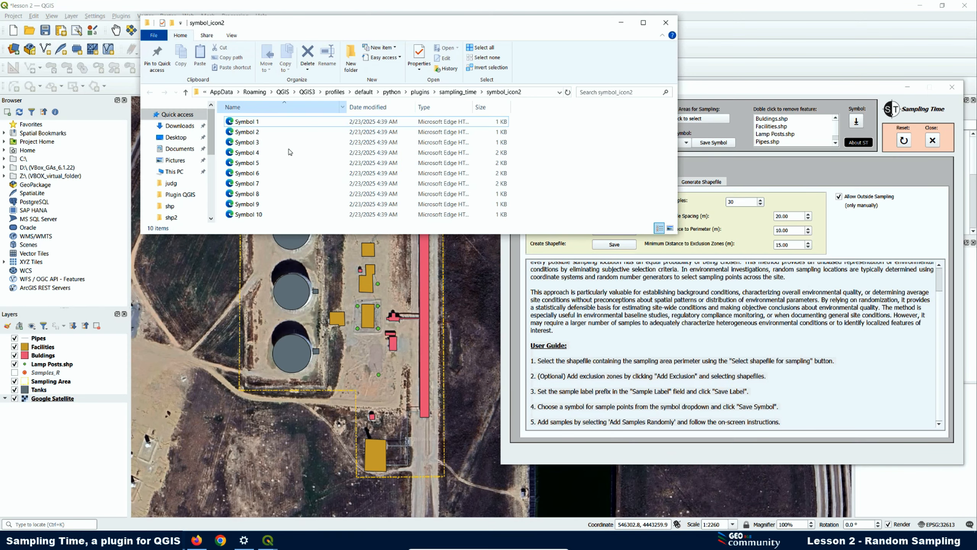
click(666, 22)
click(687, 143)
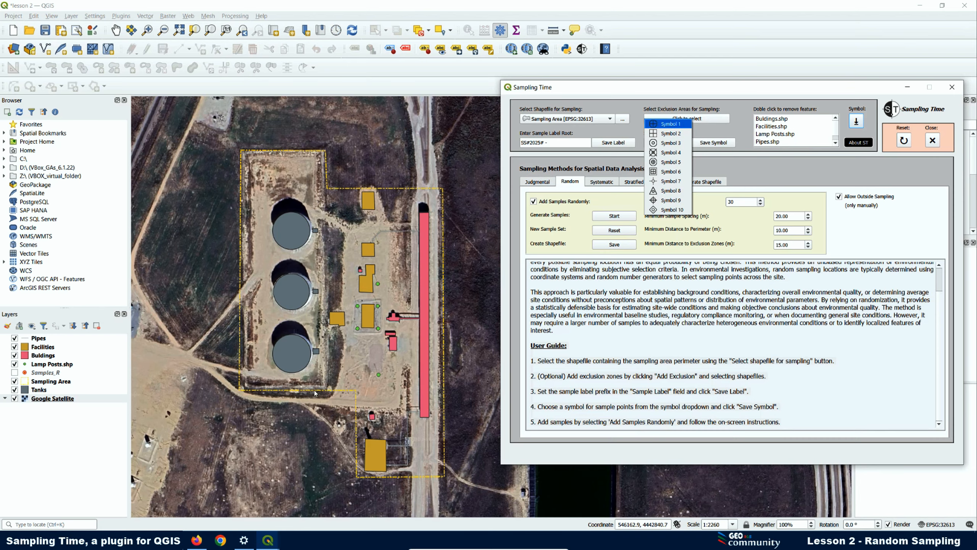
click(670, 124)
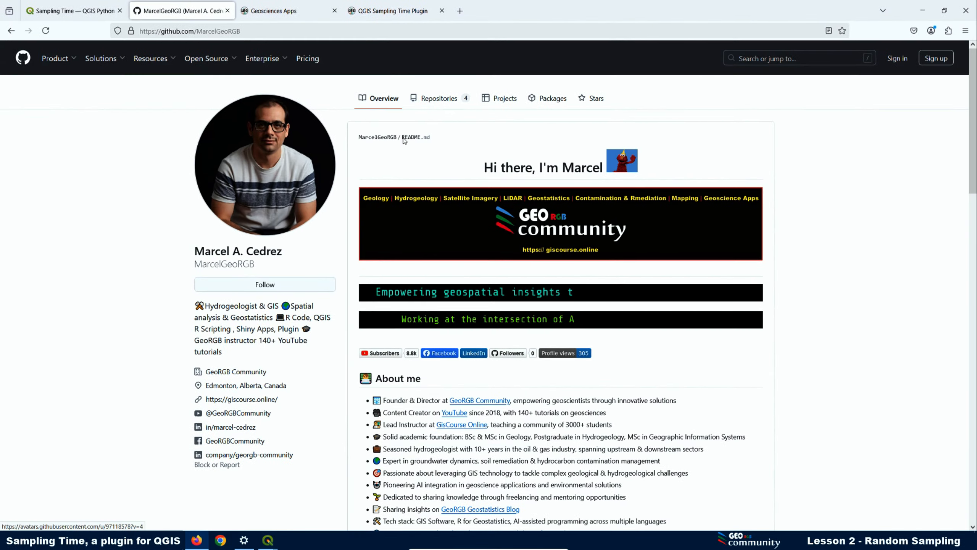
- Go from the author's repository list to the Sampling-Time-QGIS-Plugin repository's Issues page
click(439, 98)
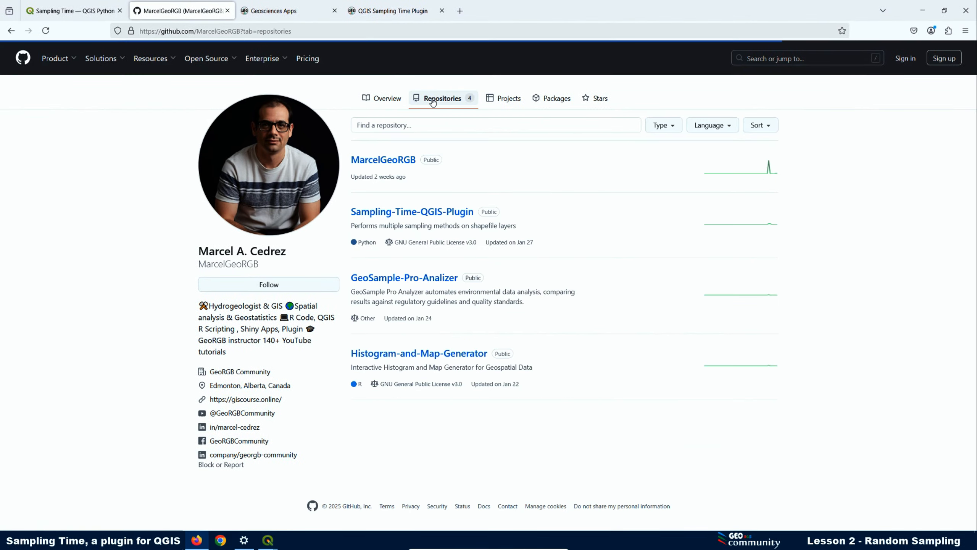
click(419, 215)
click(76, 120)
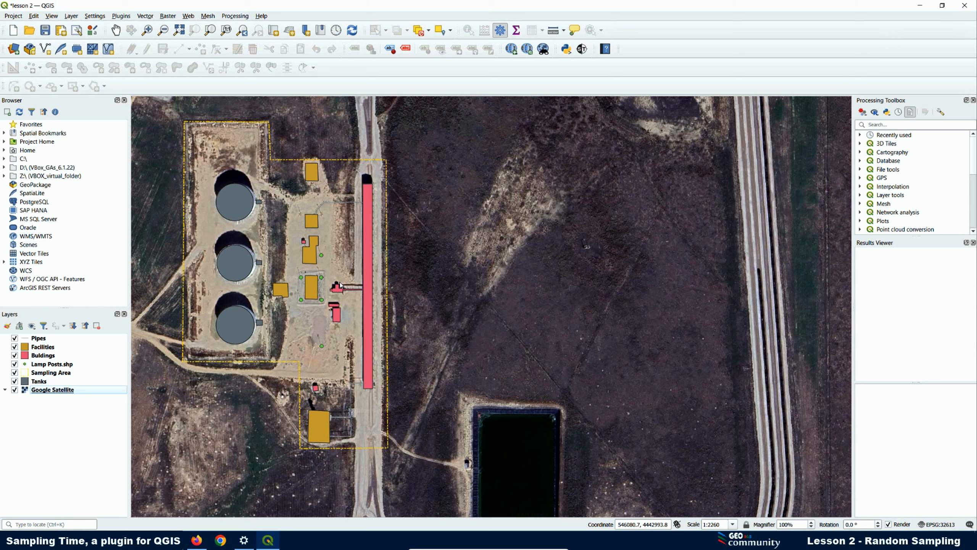
- Toggle the Google Satellite layer off and on, then launch the Sampling Time plugin
click(14, 390)
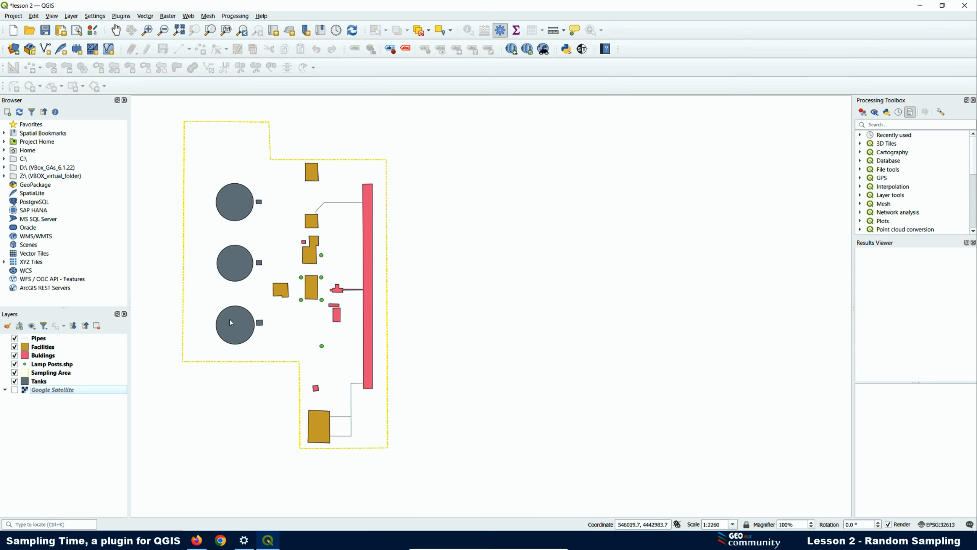
click(15, 390)
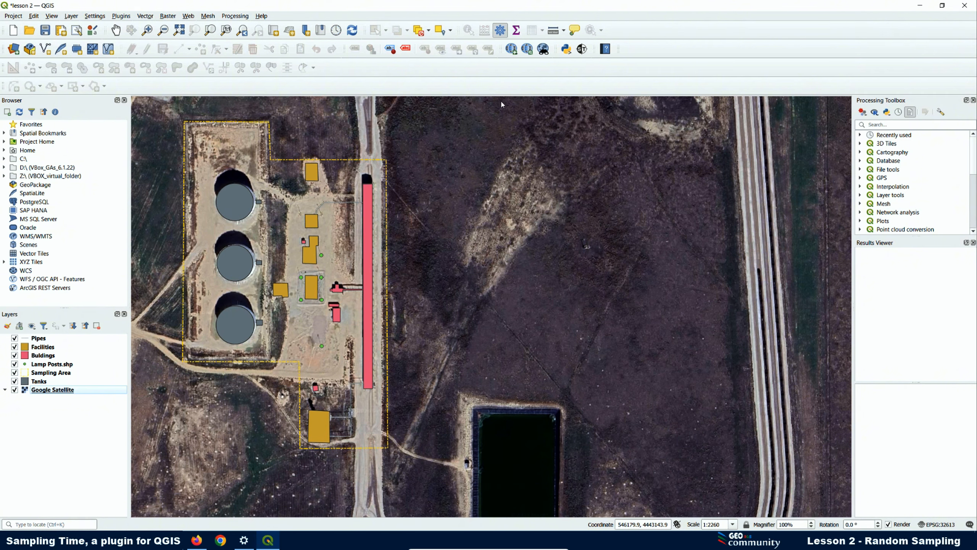
click(583, 49)
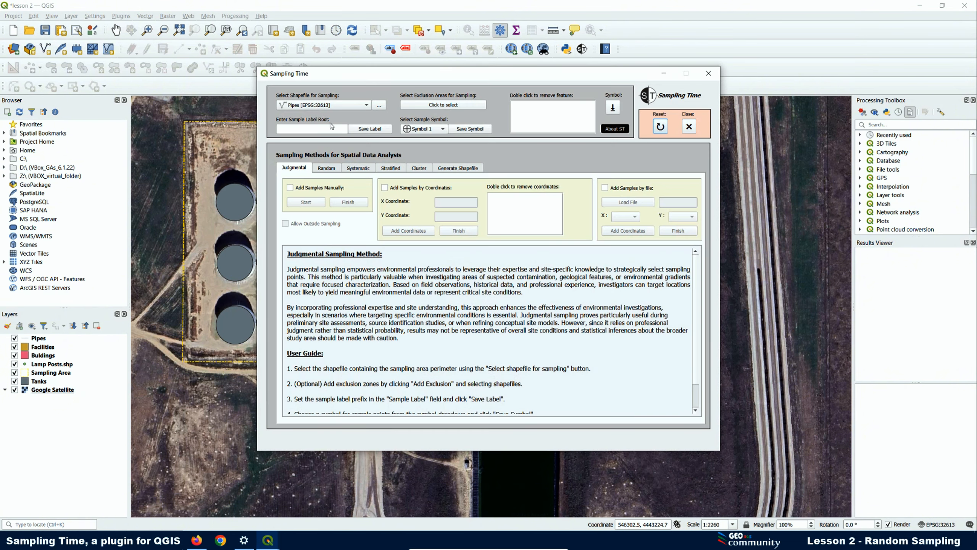
- Switch to Random sampling, choose the Sampling Area layer, and browse for exclusion-zone files
click(327, 170)
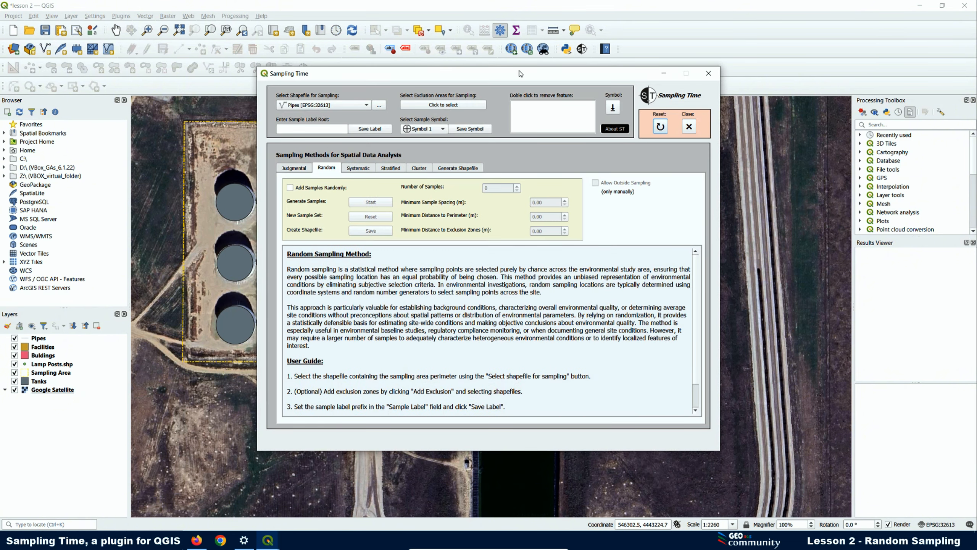
drag(497, 80, 654, 86)
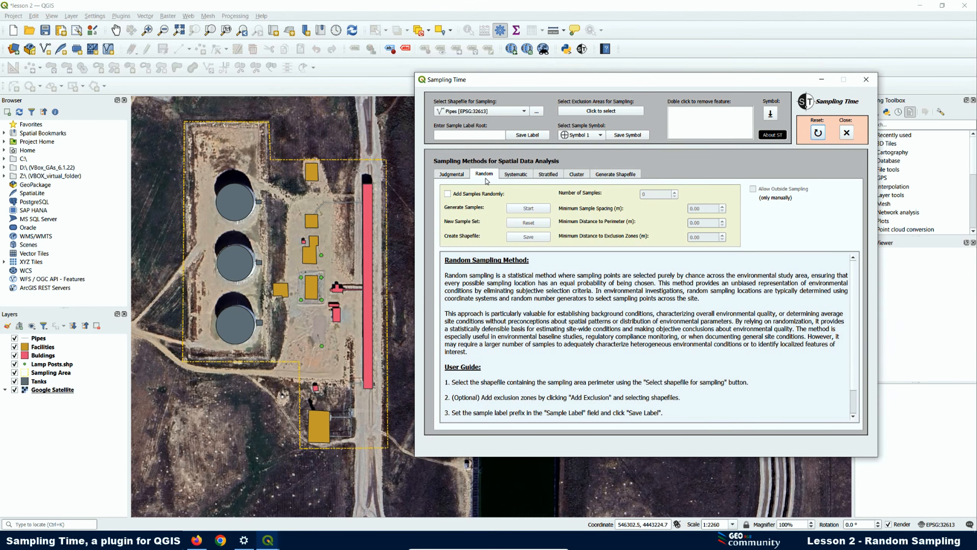
click(526, 112)
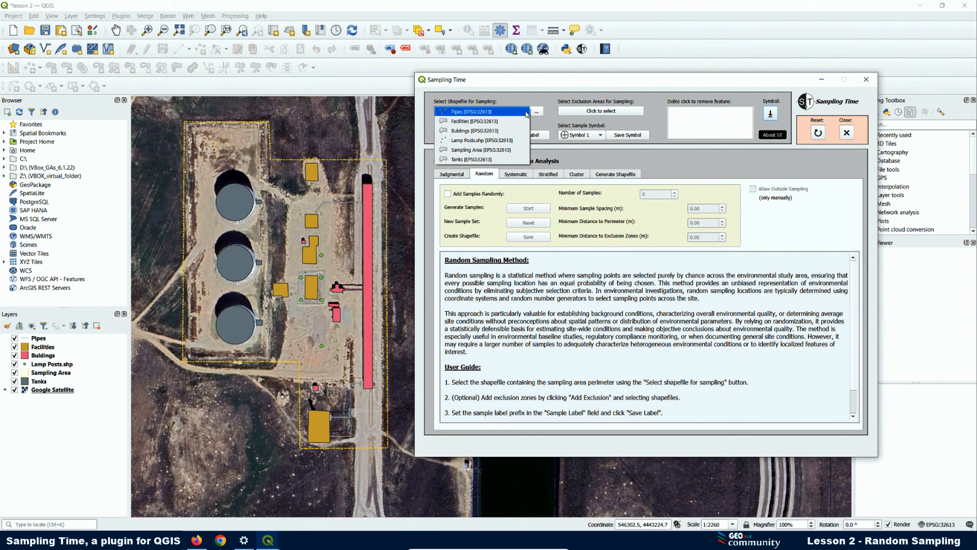
click(472, 151)
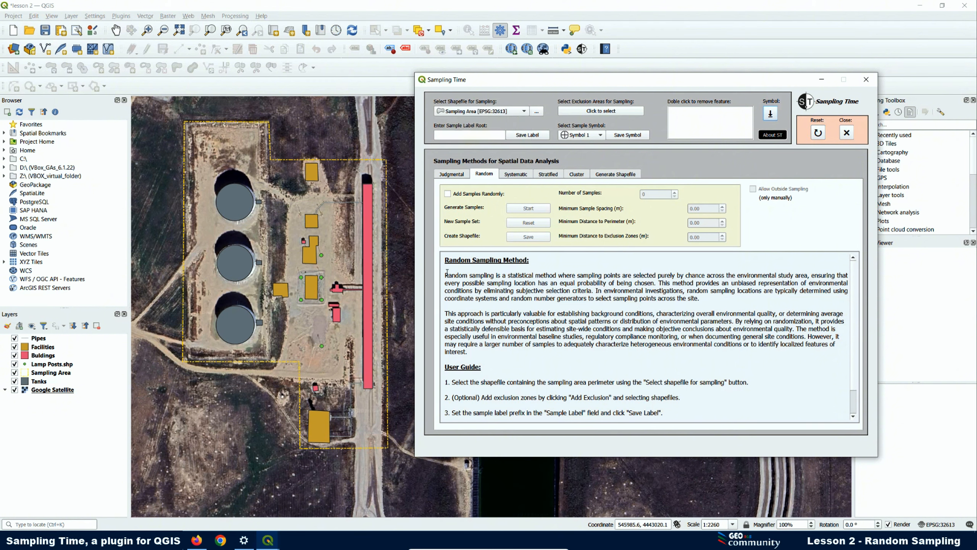
click(597, 111)
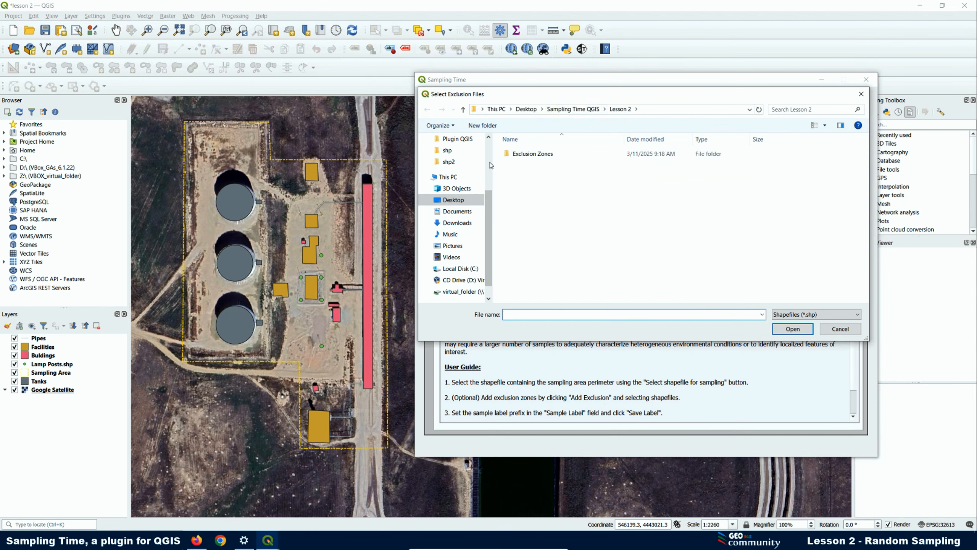
- From the Exclusion Zones folder, load Tanks, Pipes, Lamp Posts, Facilities and Buildings shapefiles as exclusions
click(523, 157)
double_click(524, 154)
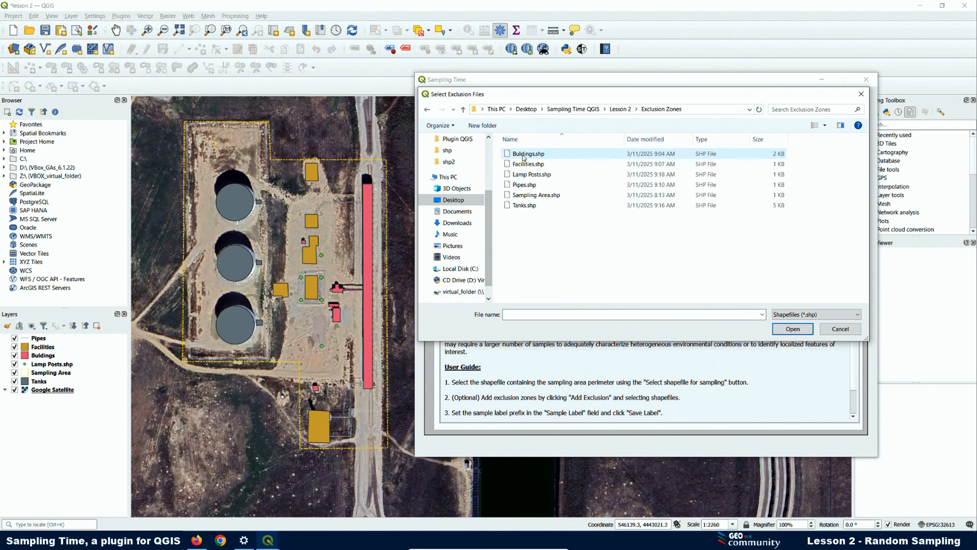
click(526, 206)
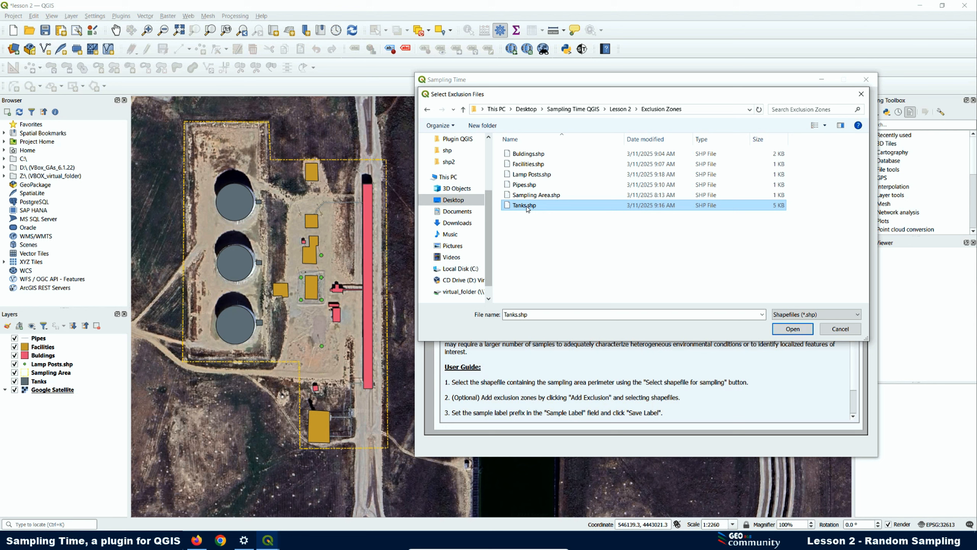
ctrl+click(531, 185)
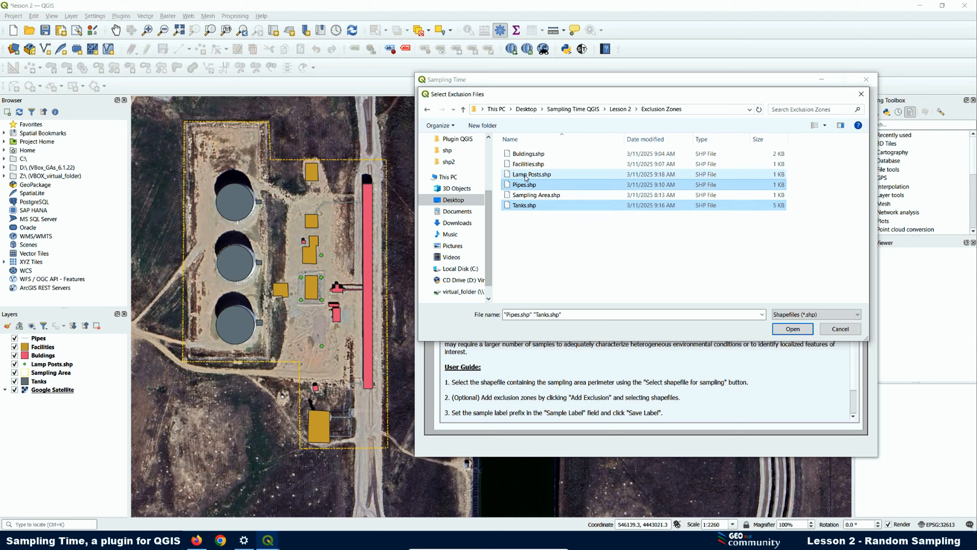
ctrl+click(526, 175)
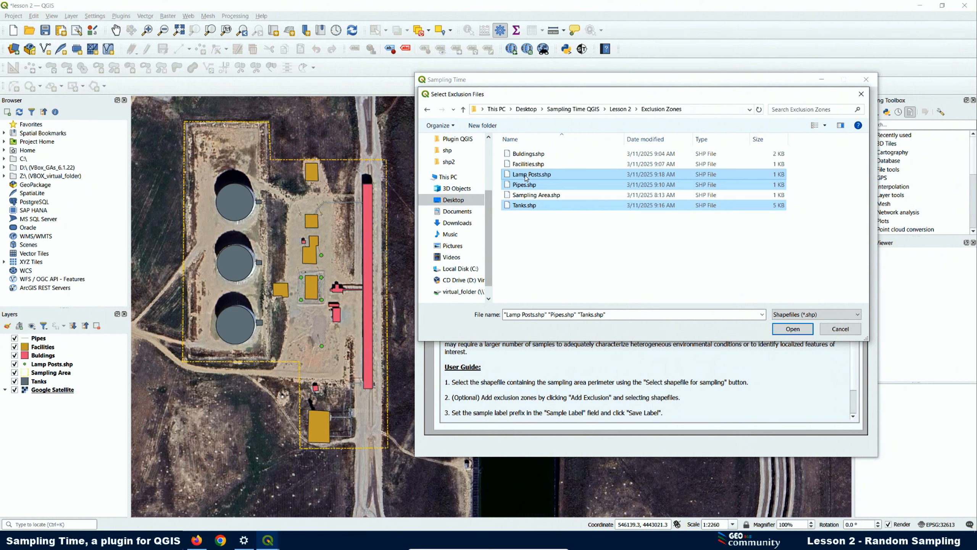
ctrl+click(523, 165)
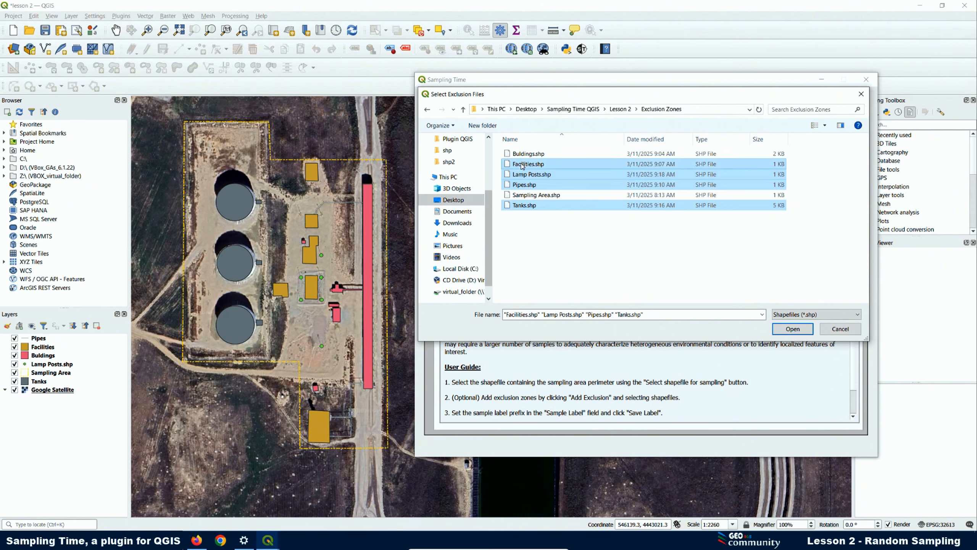
ctrl+click(526, 154)
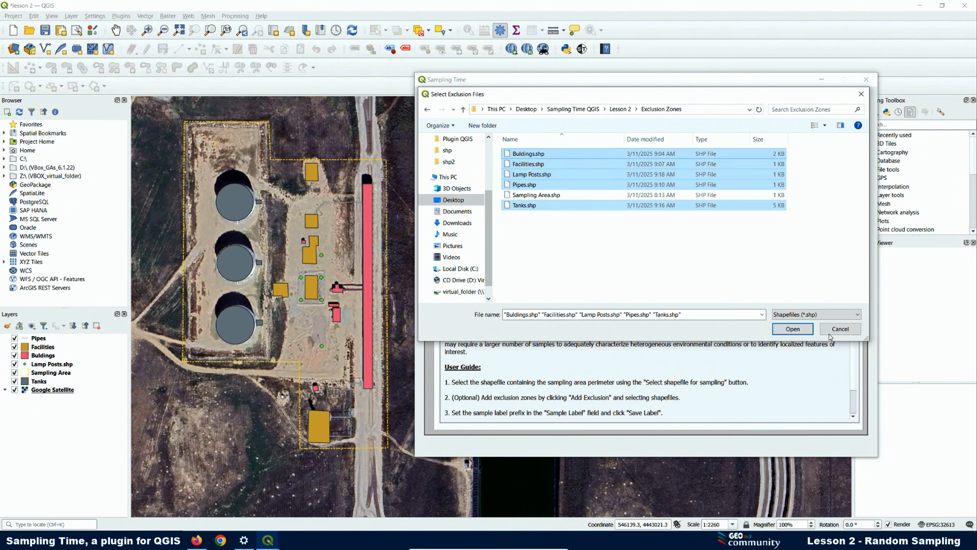
click(792, 328)
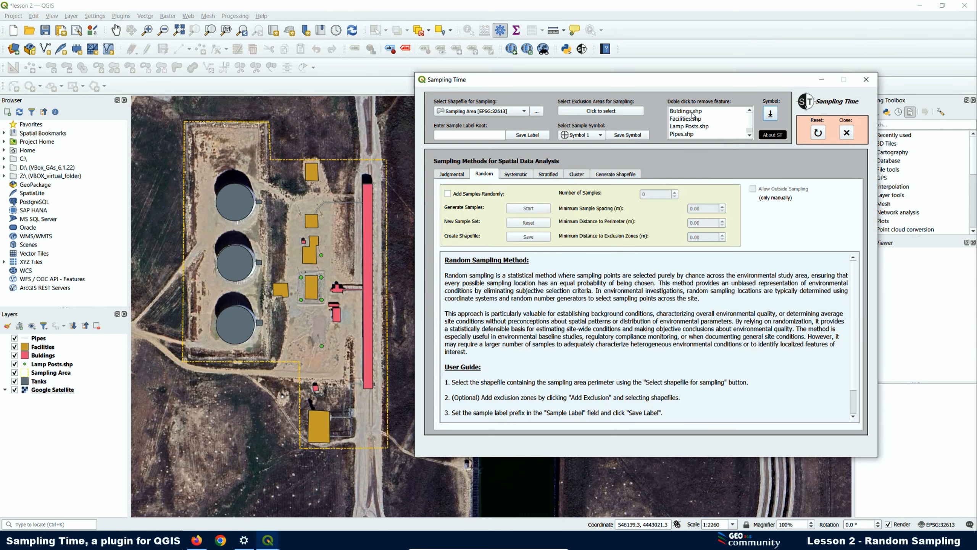
- Save SS#2025# as the sample label root
click(451, 133)
text(SS#2025# -)
click(518, 138)
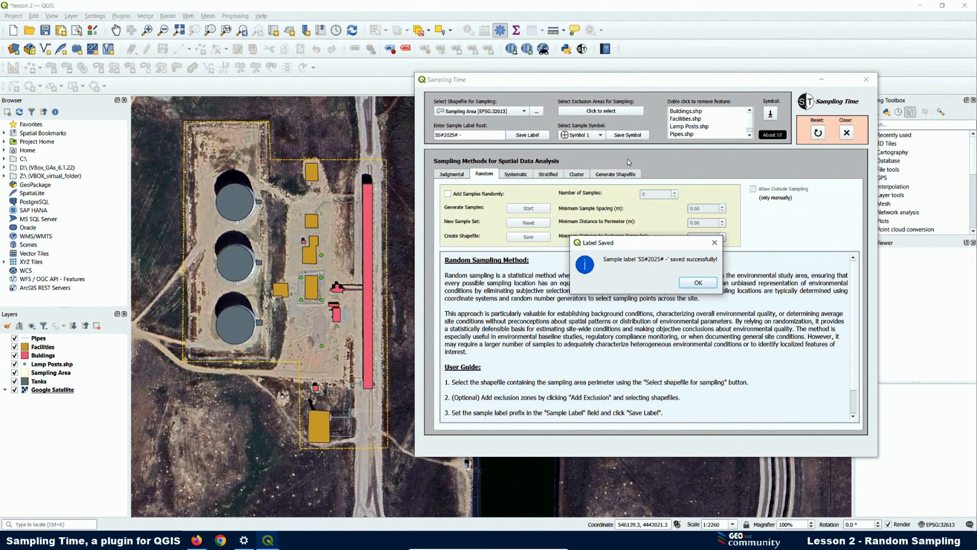
click(698, 282)
- Choose Symbol 3 and save it as the sample symbol
click(600, 136)
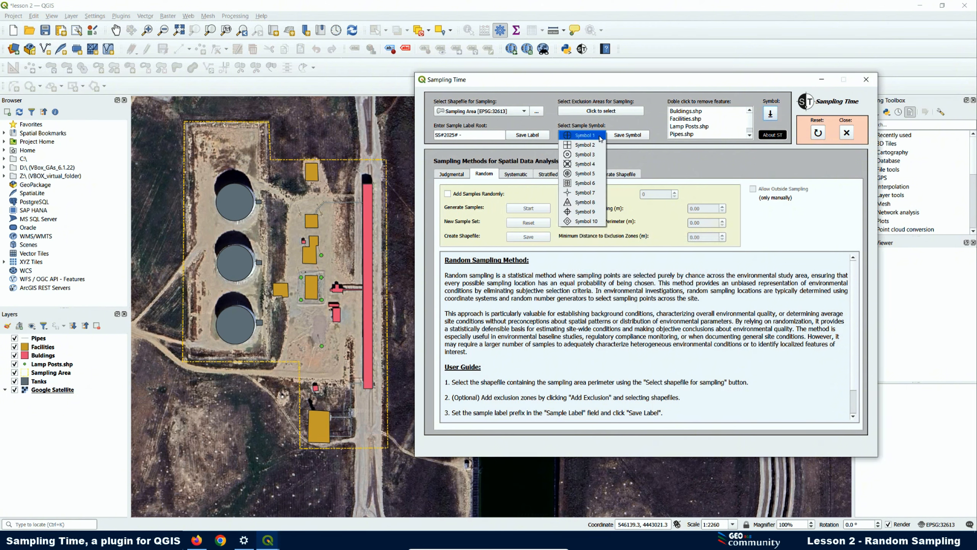
click(582, 155)
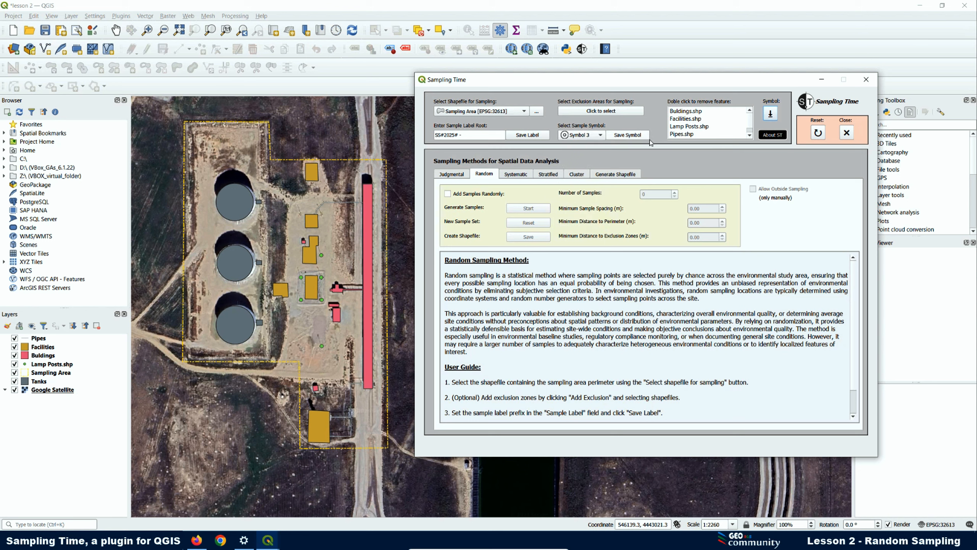
click(629, 138)
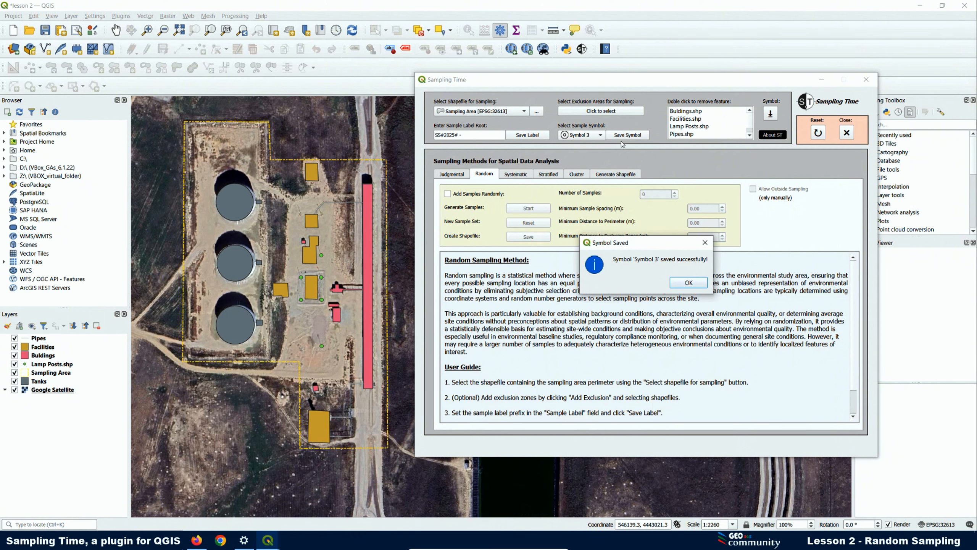
click(688, 283)
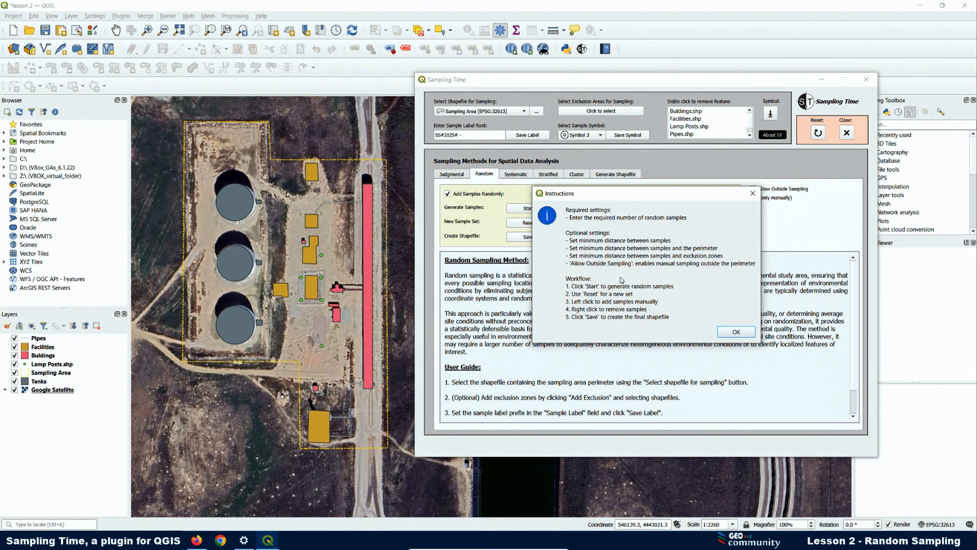
- Enter 30 samples, 20 m spacing, 10 m perimeter distance and 15 m exclusion distance
click(737, 332)
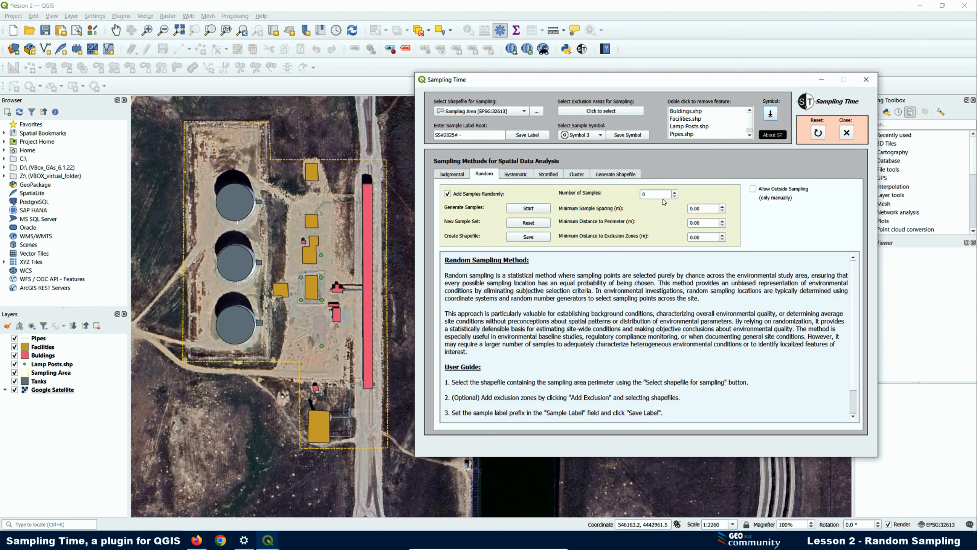
drag(657, 195, 636, 195)
drag(703, 210, 672, 209)
text(20)
key(Tab)
text(1)
key(Tab)
text(15)
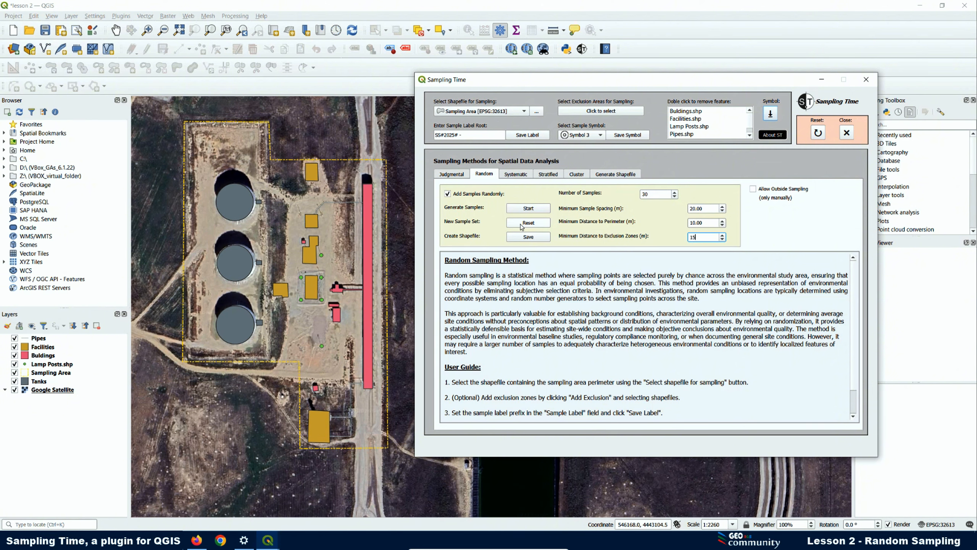
- Generate 30 random sample points, then reset to regenerate a new set
click(529, 209)
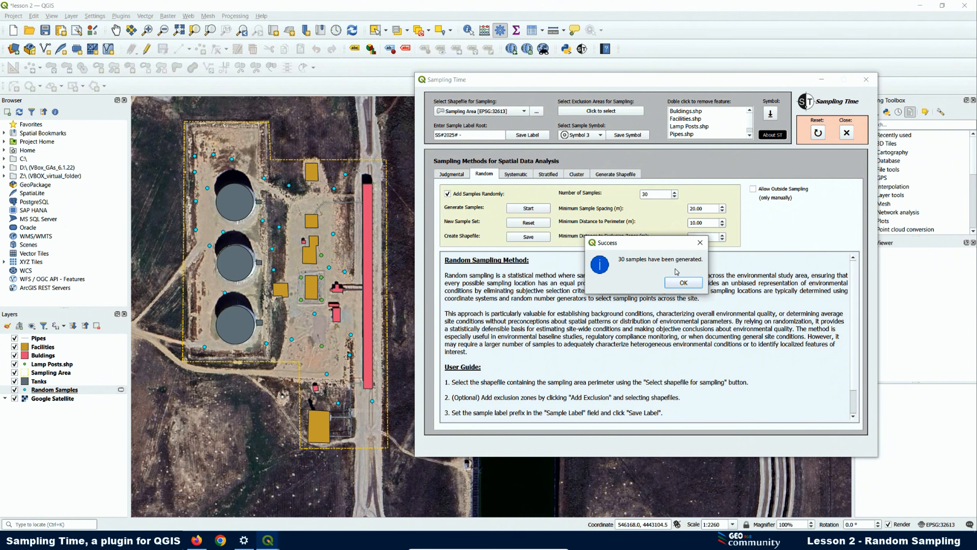
click(679, 284)
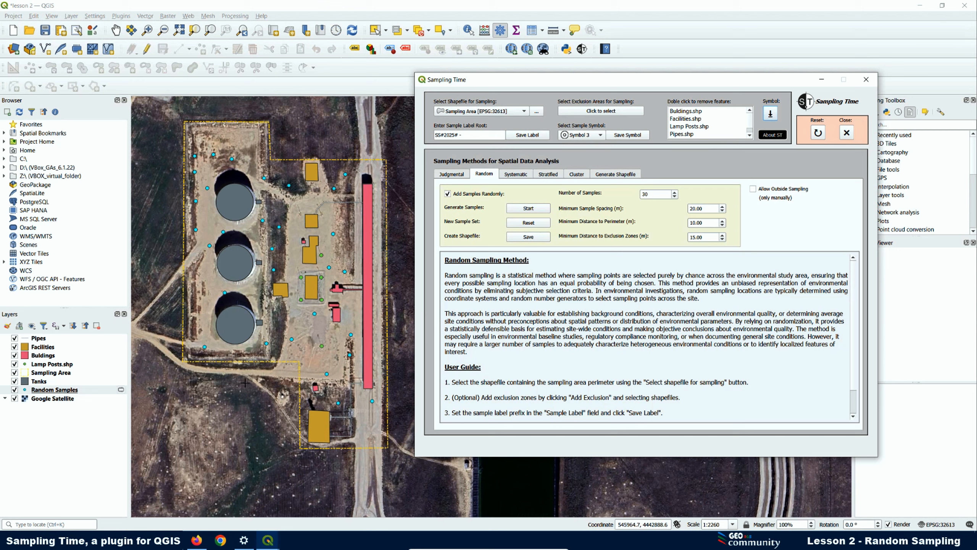
click(534, 225)
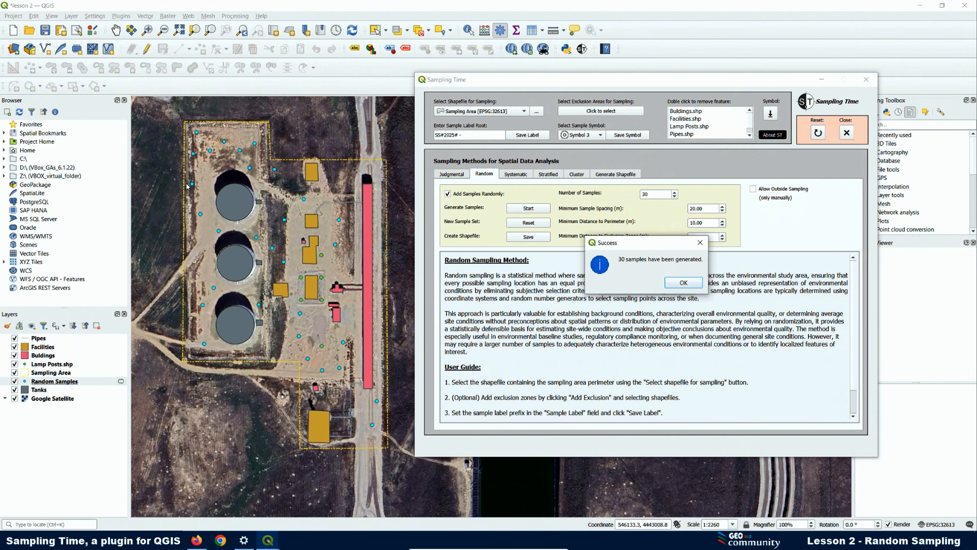
click(688, 284)
- Attempt another generation, which is refused since samples exist, then reset for a fresh 30 points
click(527, 209)
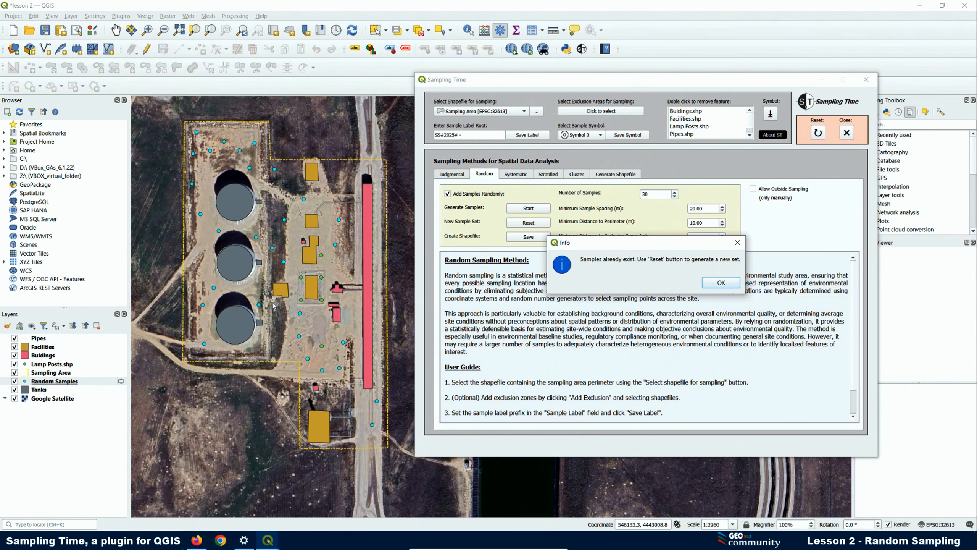
click(722, 283)
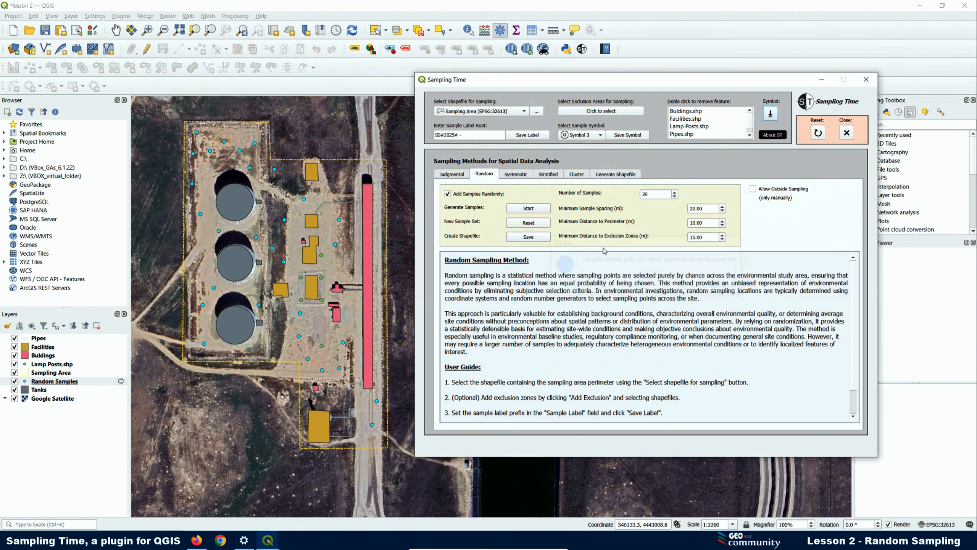
click(529, 223)
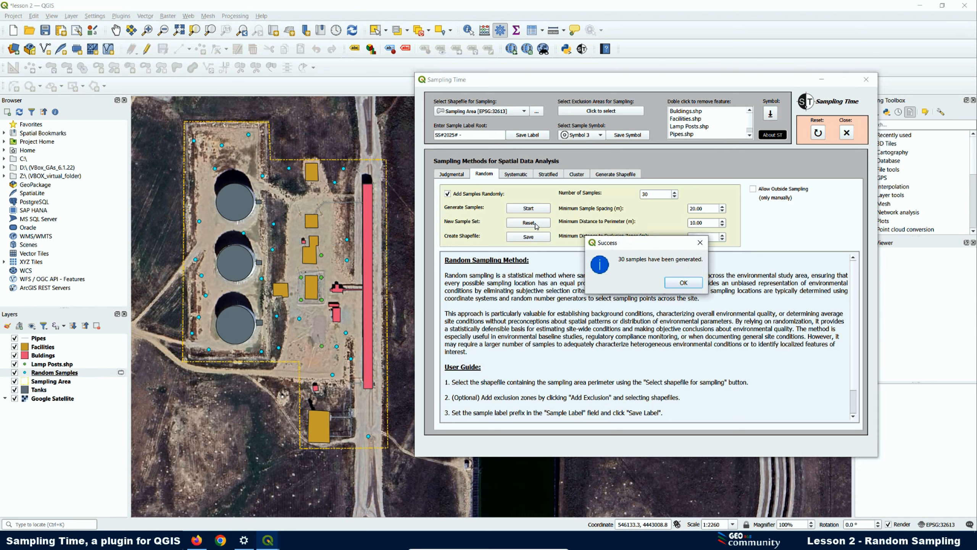
click(684, 283)
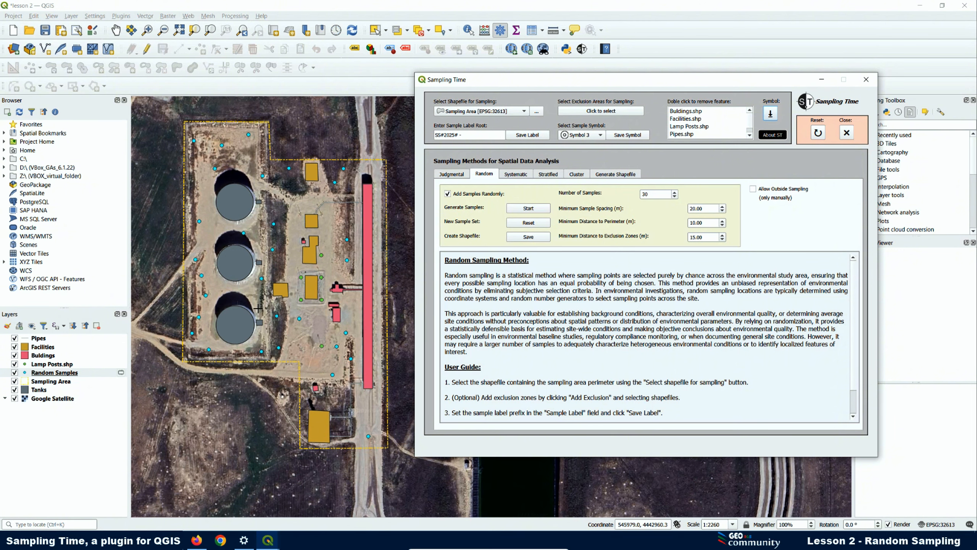
- After an invalid-location warning for an outside click, add two manual sample points beyond the perimeter
click(245, 376)
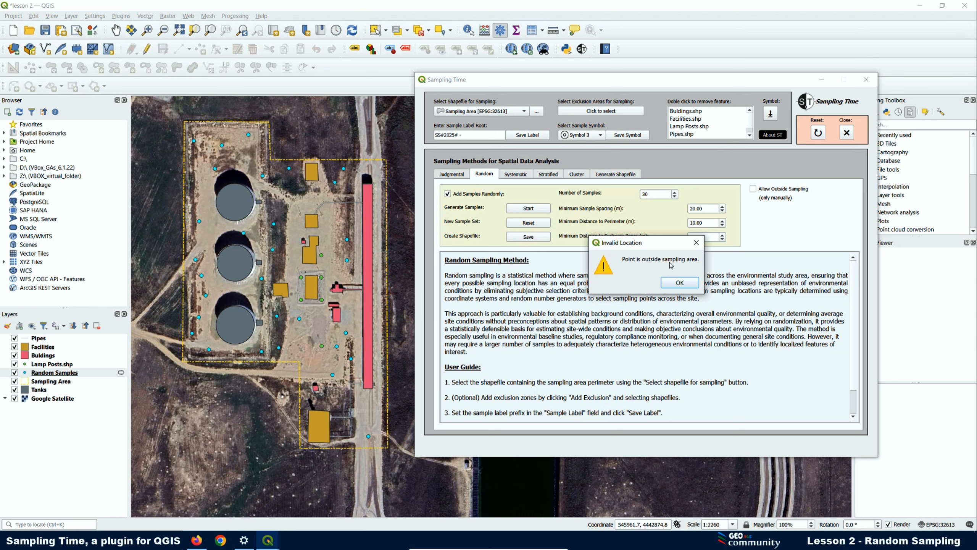
click(675, 284)
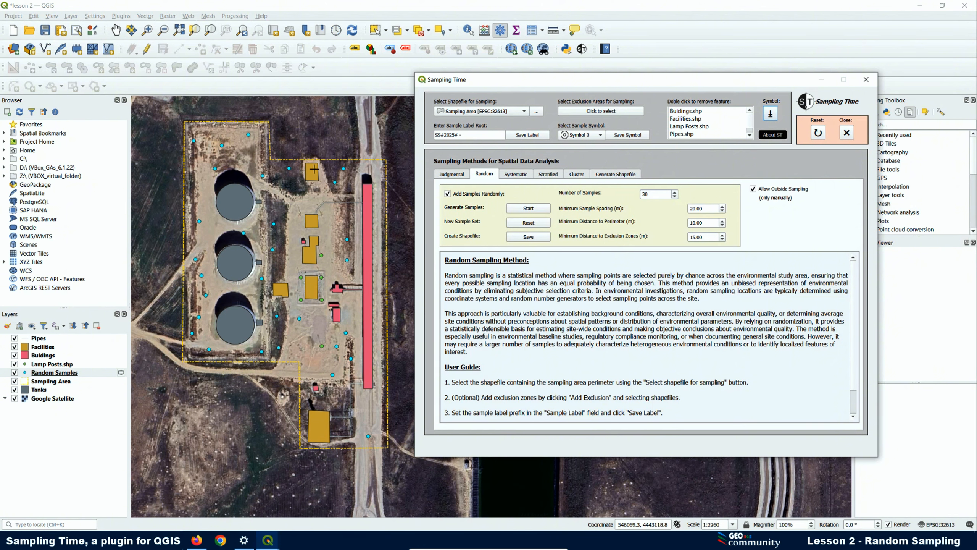
click(287, 144)
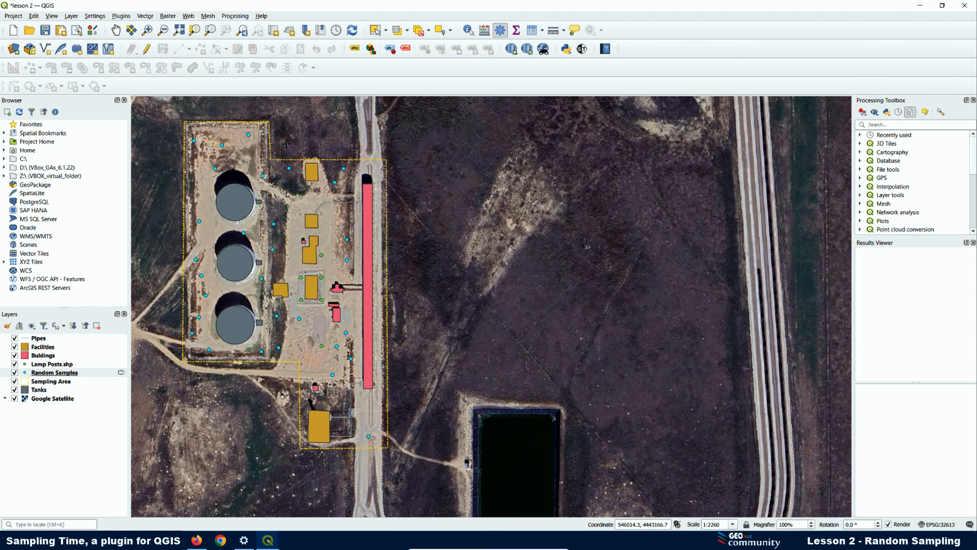
click(363, 144)
- Zoom in, get a sample next to an existing one rejected, then add a valid manual sample
scroll(220, 142, up, 1)
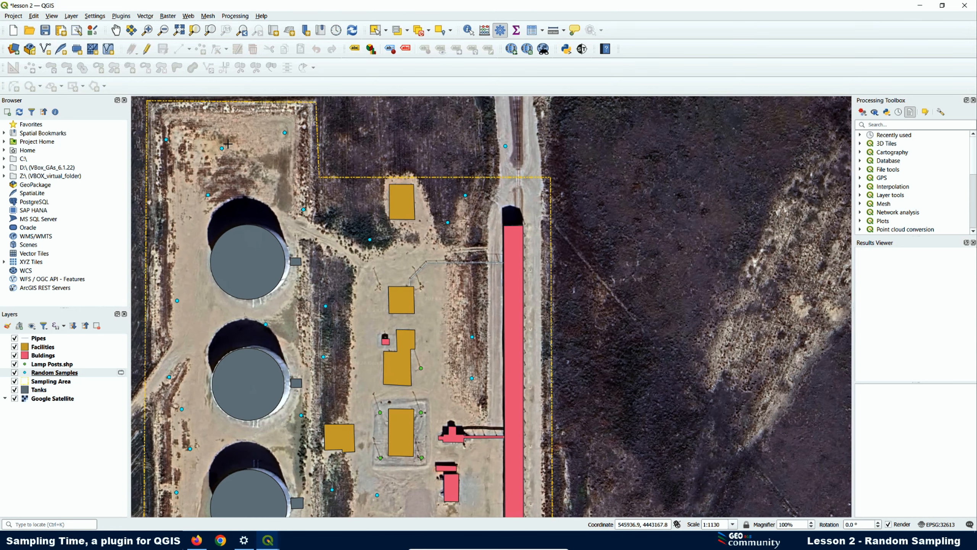
click(228, 143)
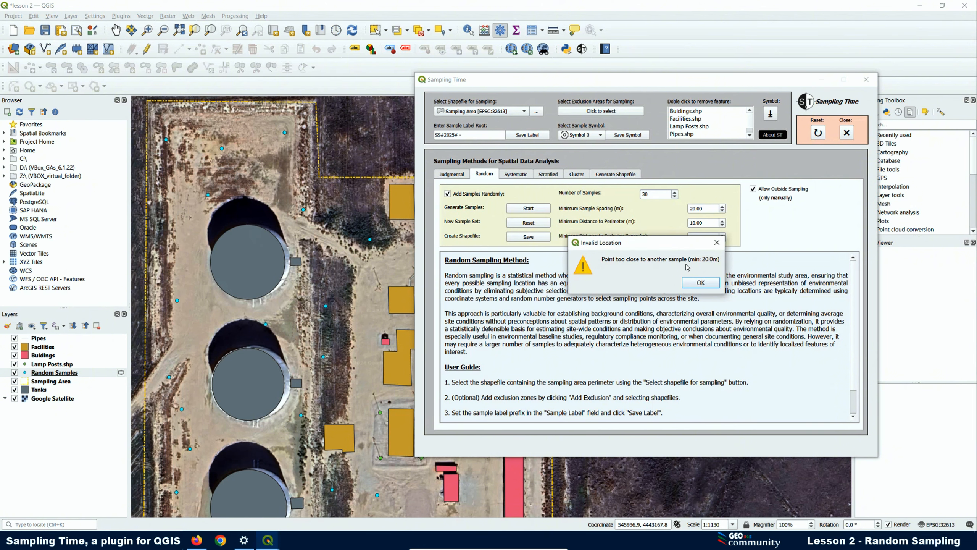
click(705, 284)
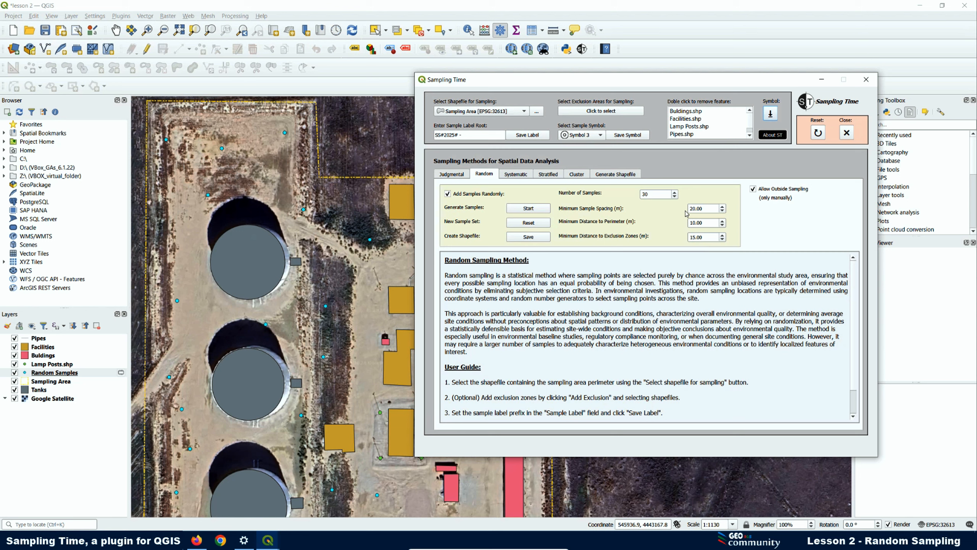
click(239, 119)
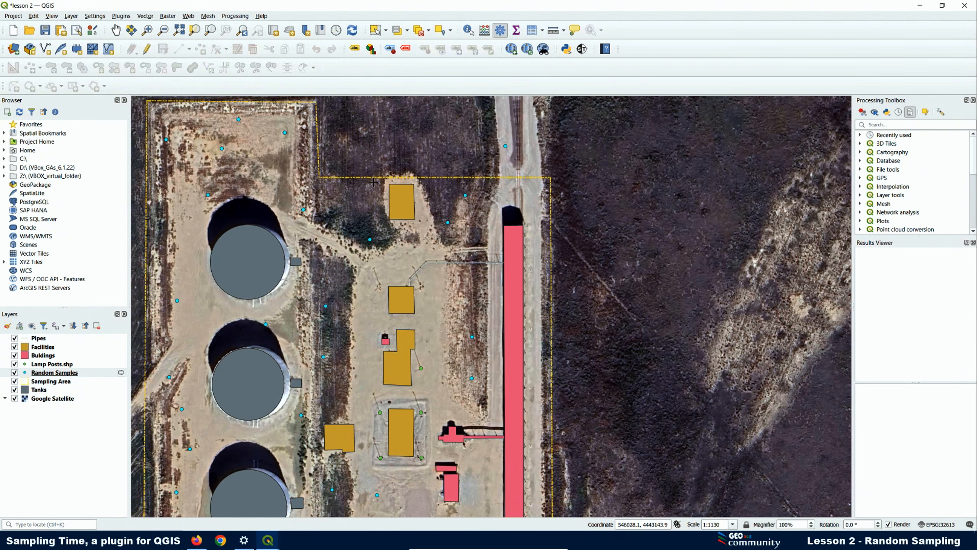
- Try samples beside a facility and near the area edge, both rejected as too close
click(387, 197)
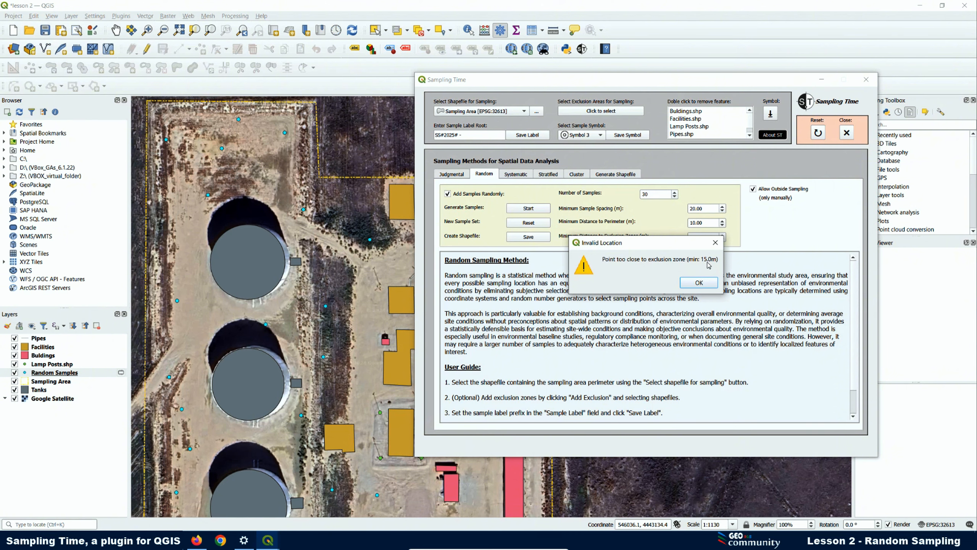
drag(684, 241, 704, 293)
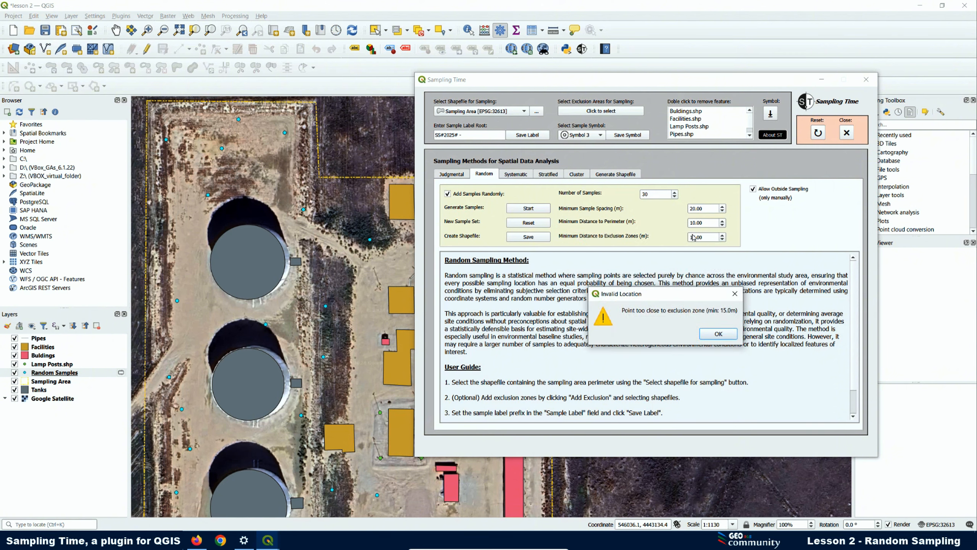
click(717, 333)
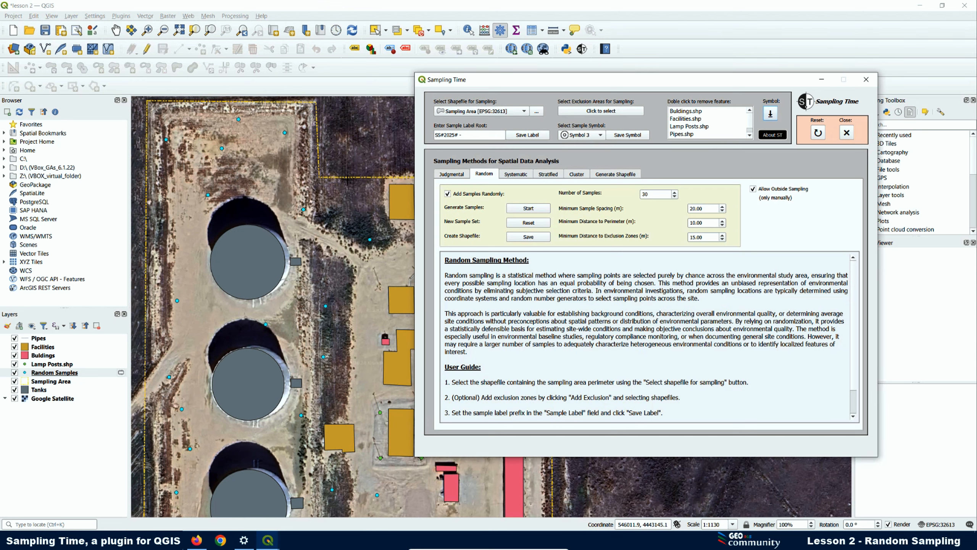
click(347, 179)
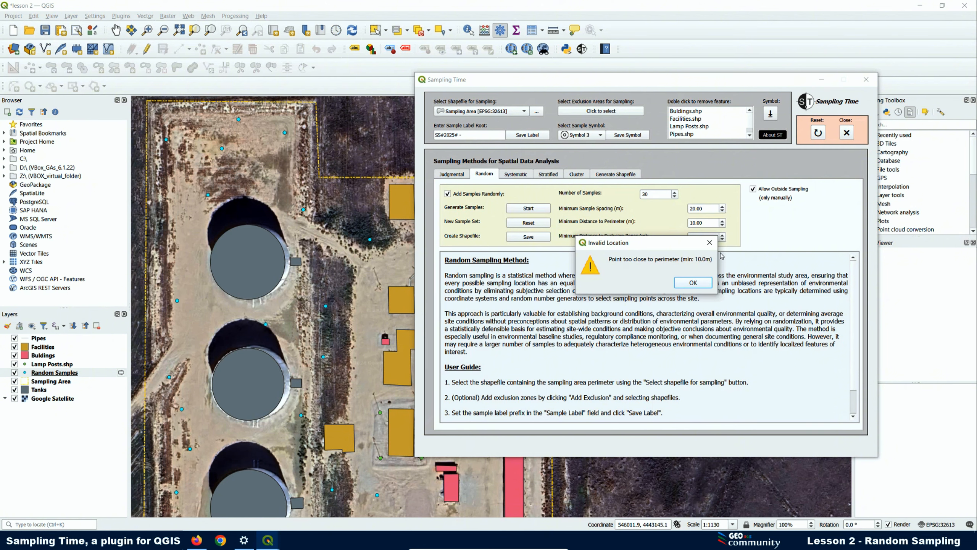
click(696, 287)
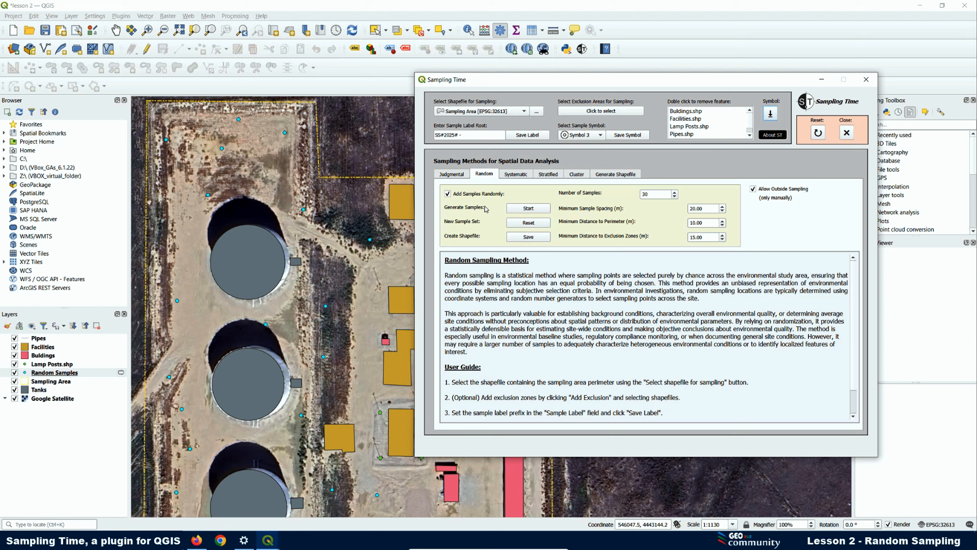
- Save the random sample points as a shapefile in the Plugin QGIS > Random folder and acknowledge the success message
click(530, 237)
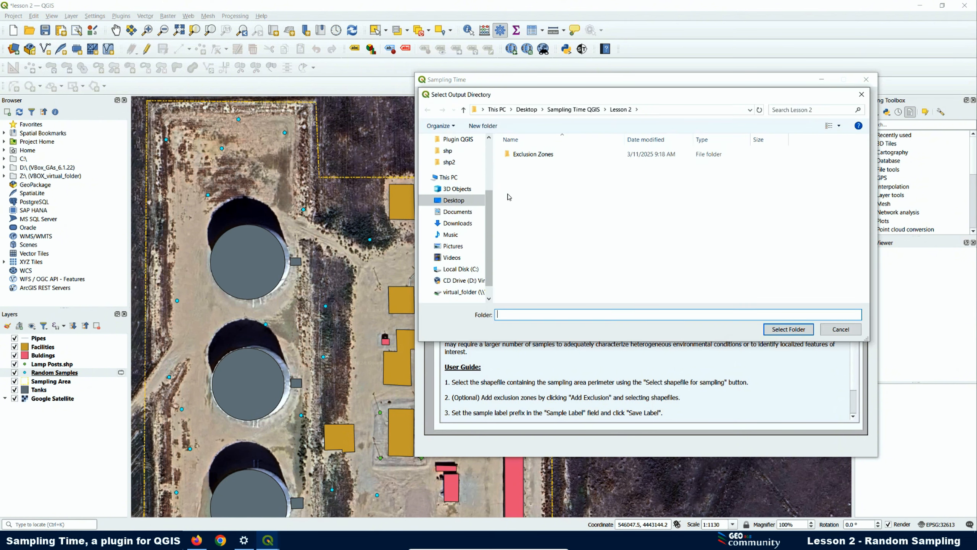
click(467, 142)
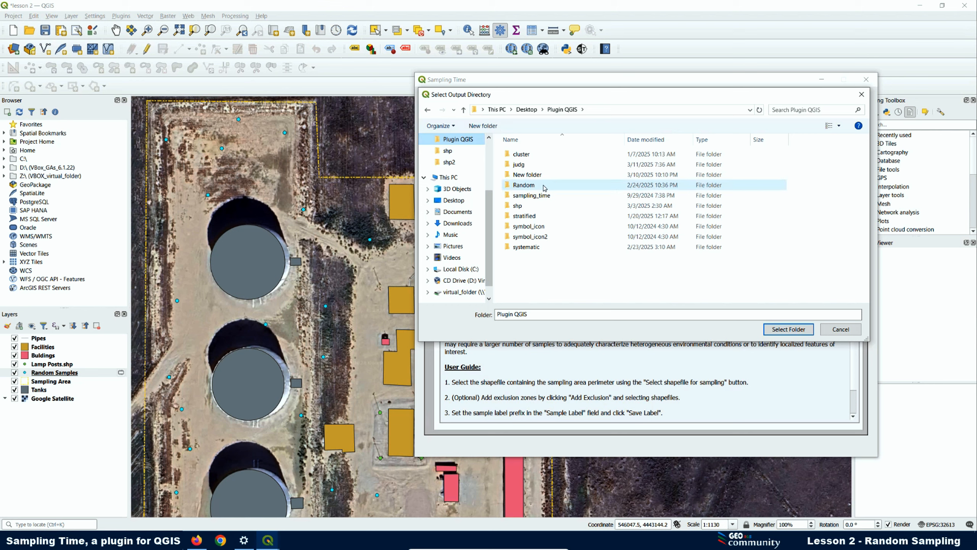
click(543, 186)
click(785, 326)
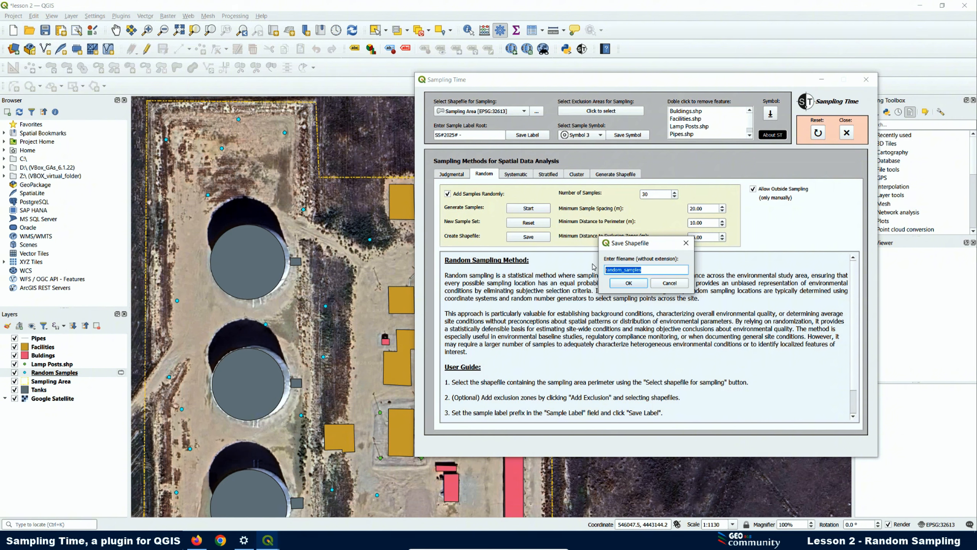
text(s_R)
click(628, 283)
click(689, 283)
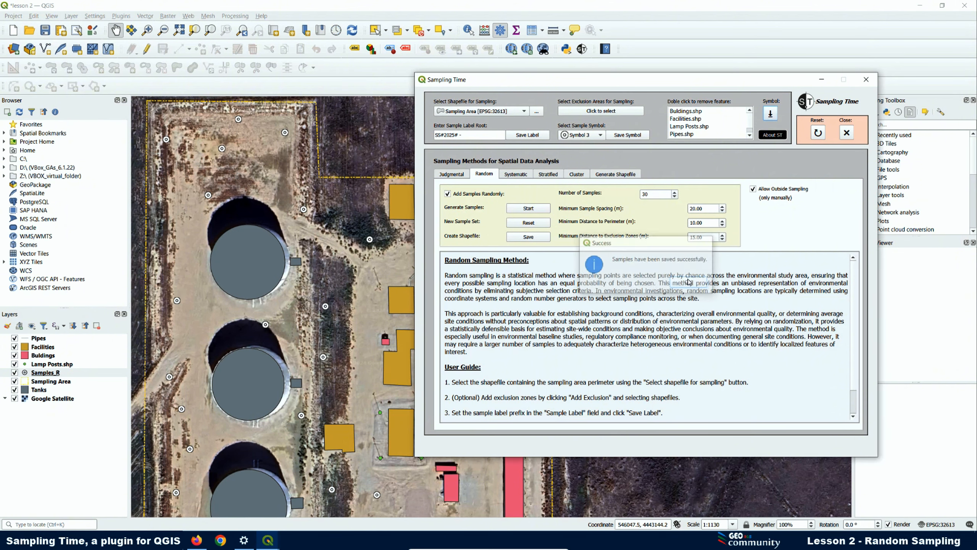
click(822, 79)
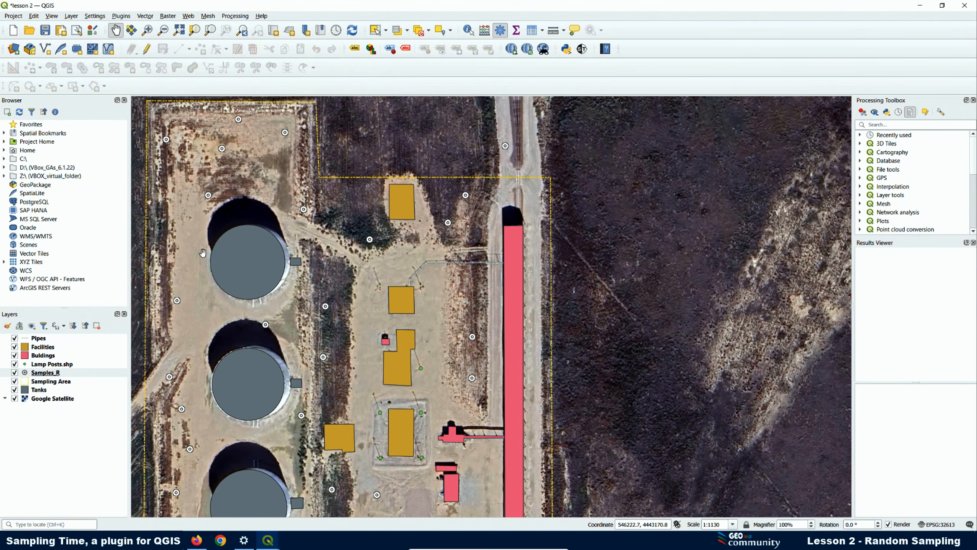
scroll(323, 201, down, 1)
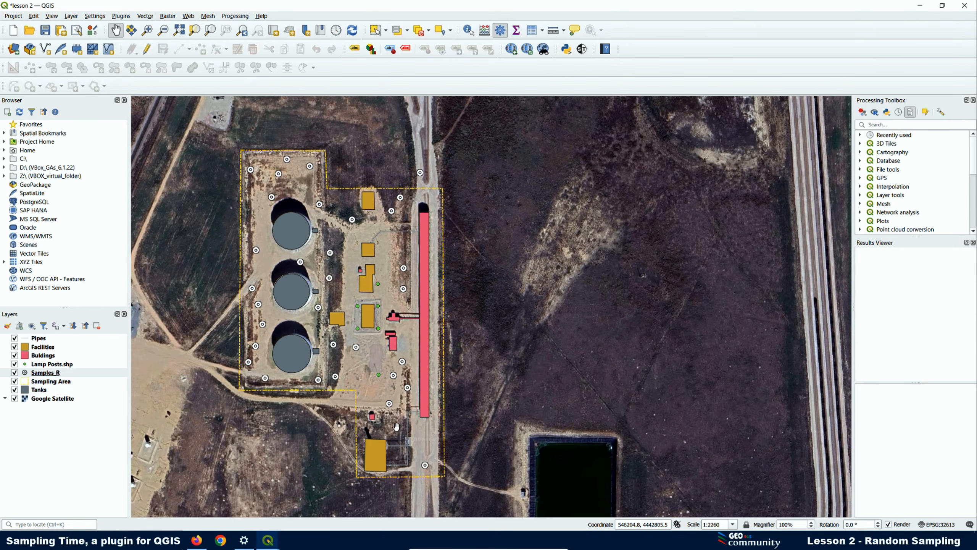
click(14, 399)
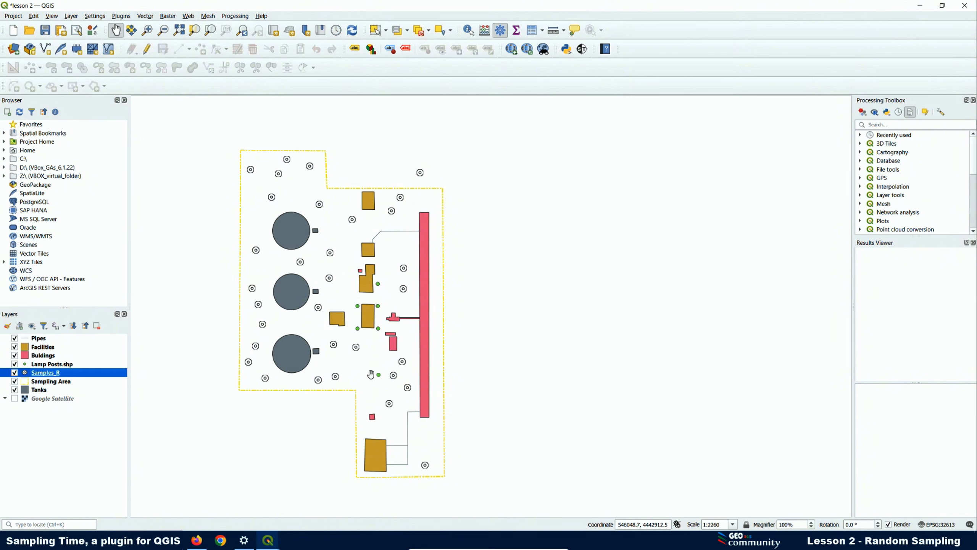
click(14, 398)
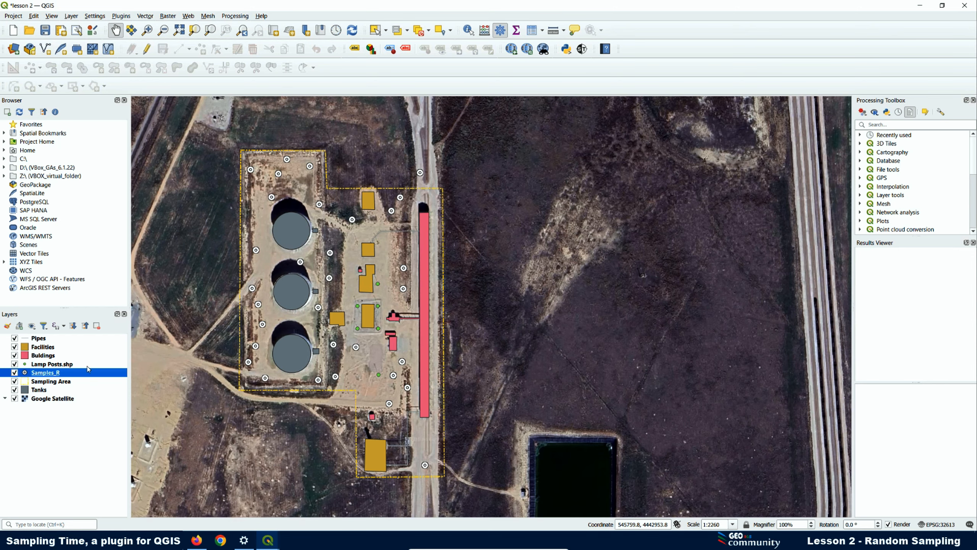
right_click(57, 371)
- In the Samples_R symbology, give the SVG marker a blue fill and yellow outline, and apply it
click(80, 369)
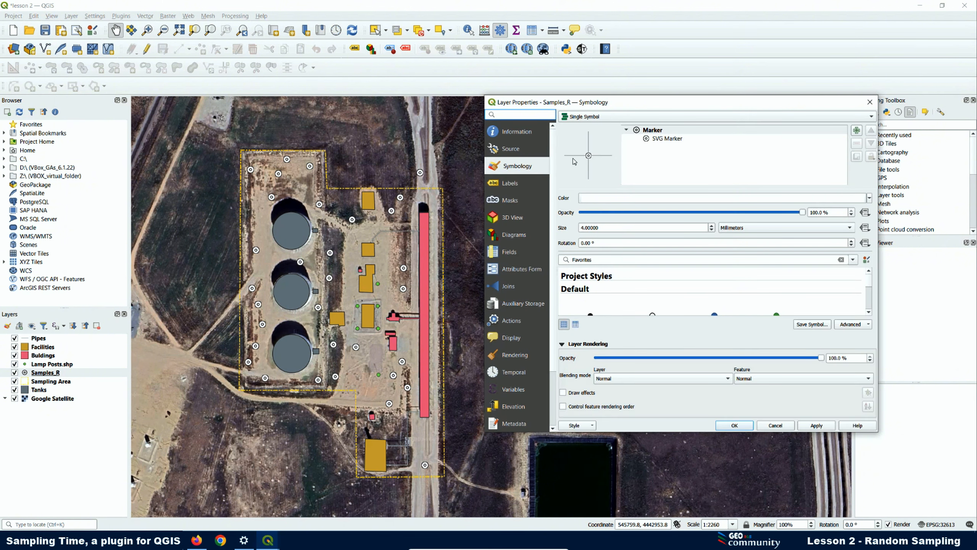
click(662, 140)
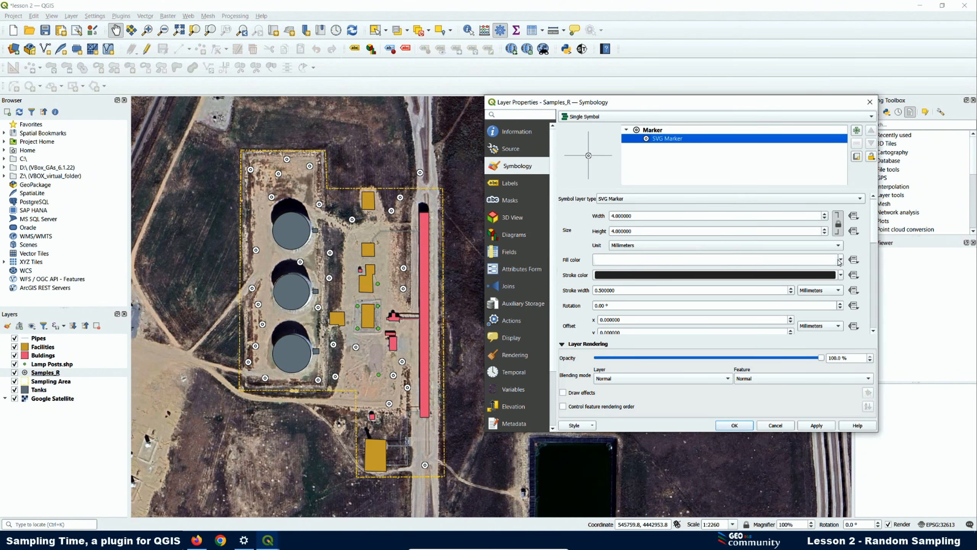
click(841, 261)
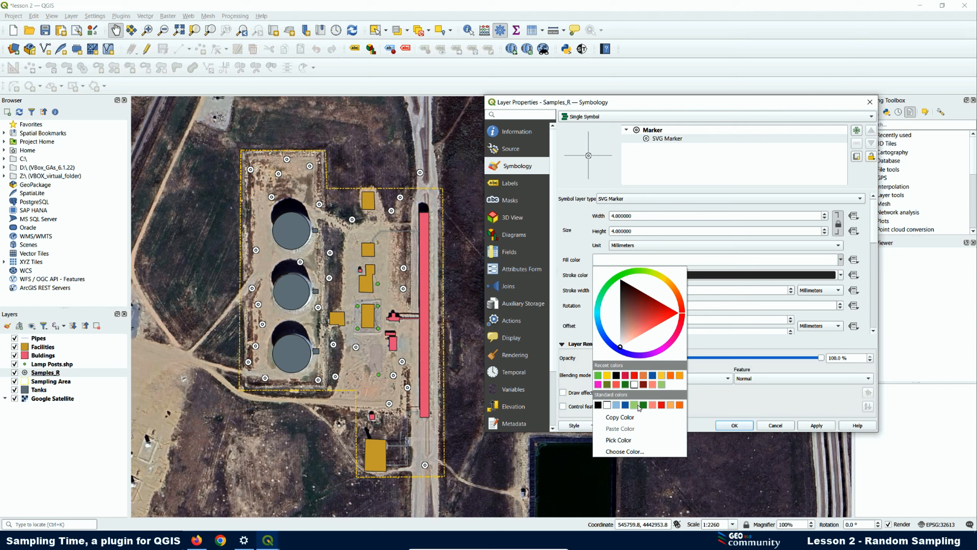
click(606, 343)
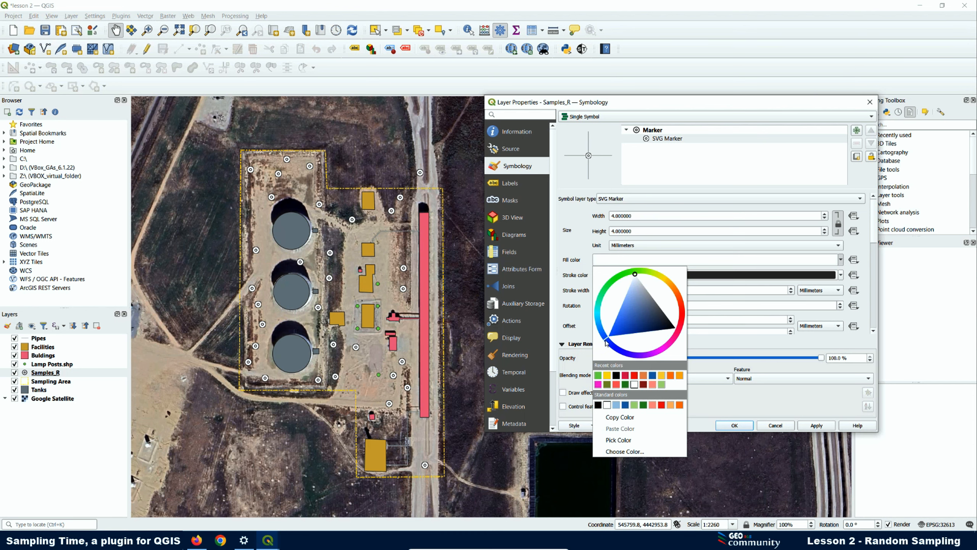
click(626, 310)
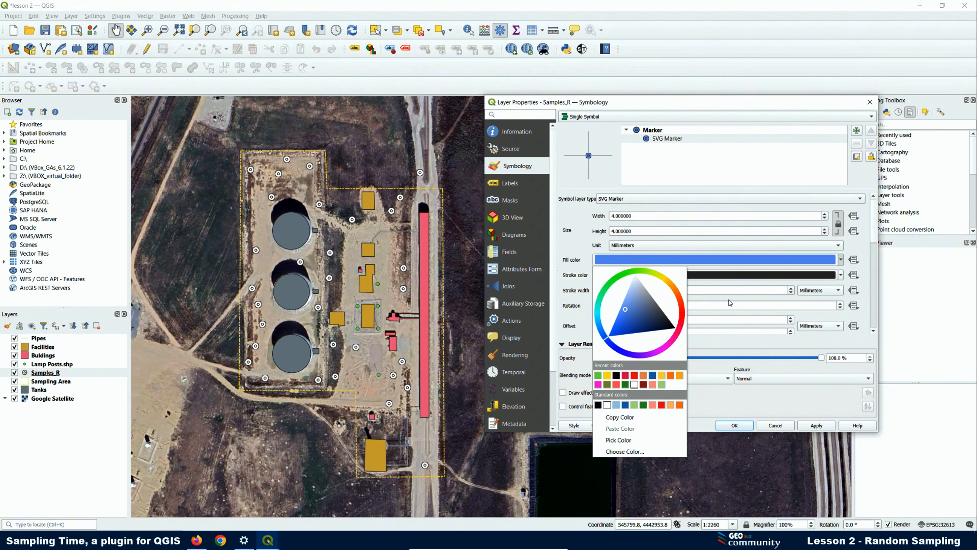
click(841, 275)
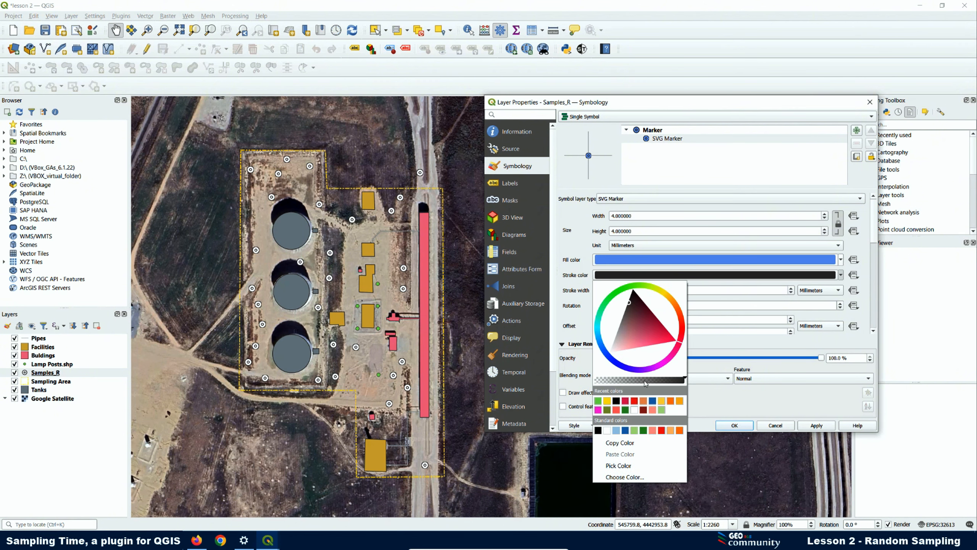
click(607, 401)
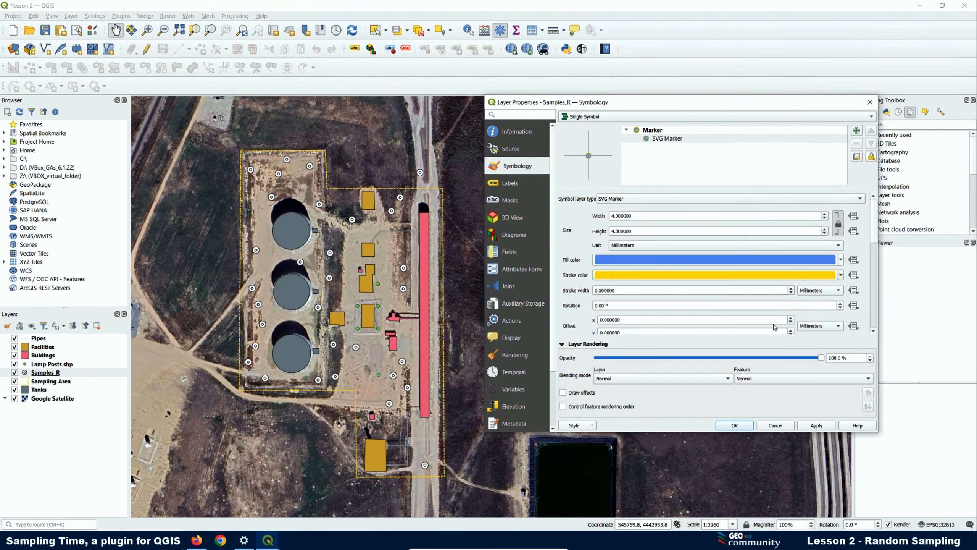
click(816, 425)
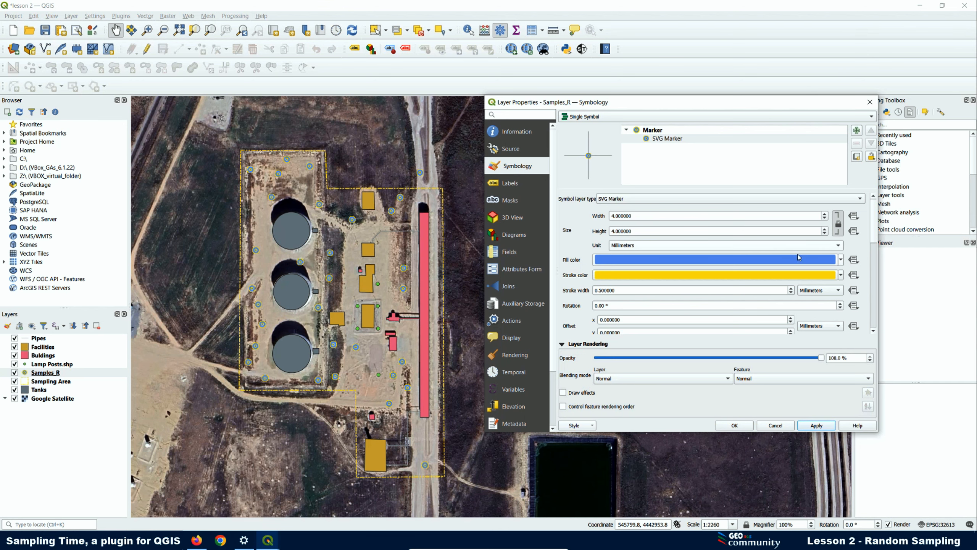
- Change the marker outline to crimson red and the fill to yellow, applying each change
click(841, 275)
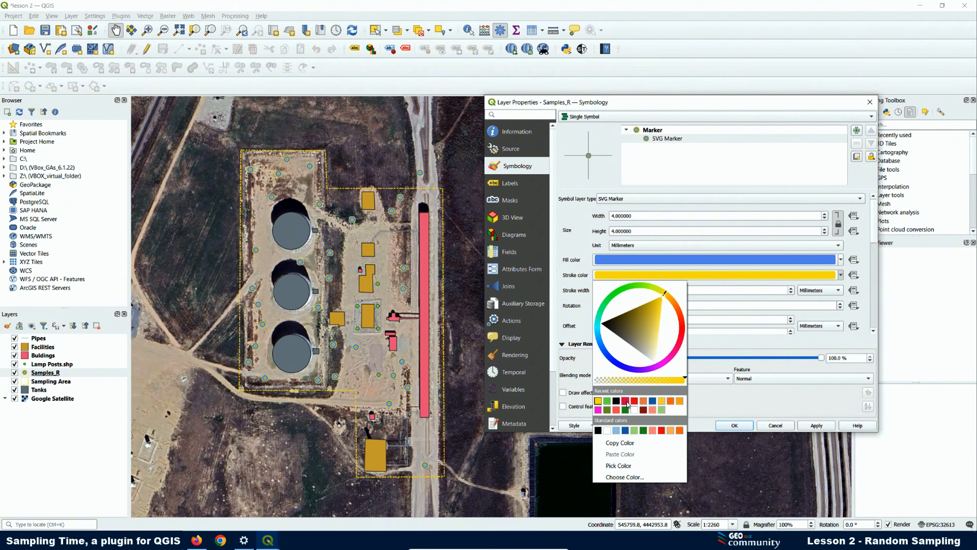
click(626, 401)
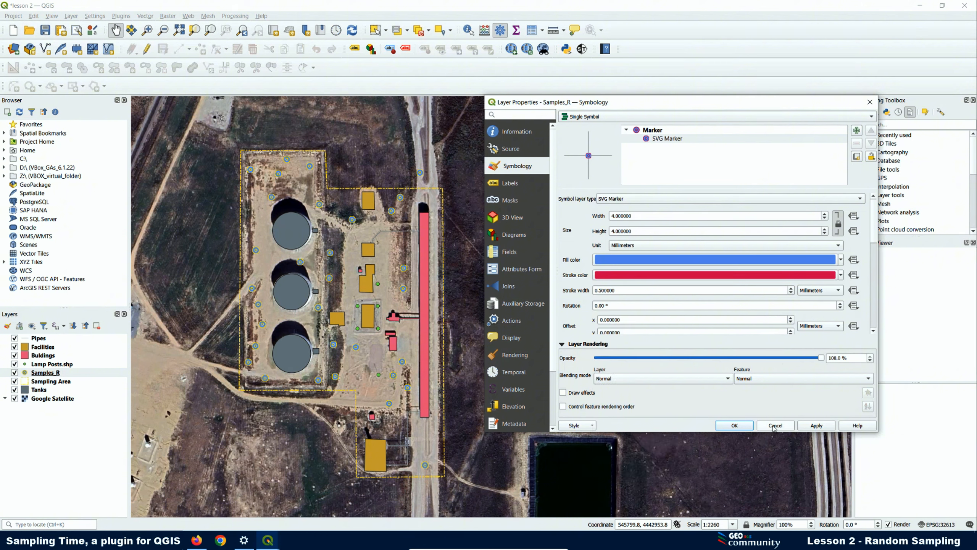
click(810, 426)
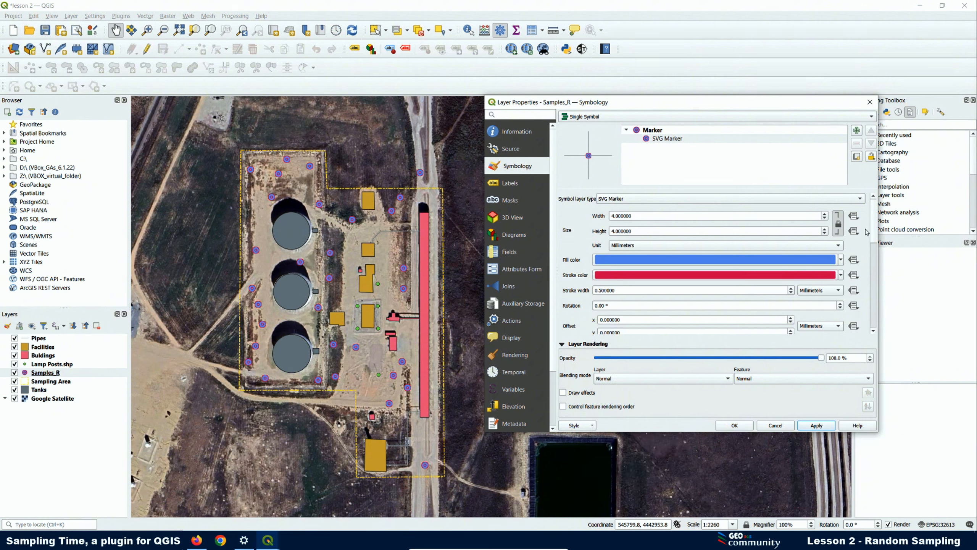
click(841, 259)
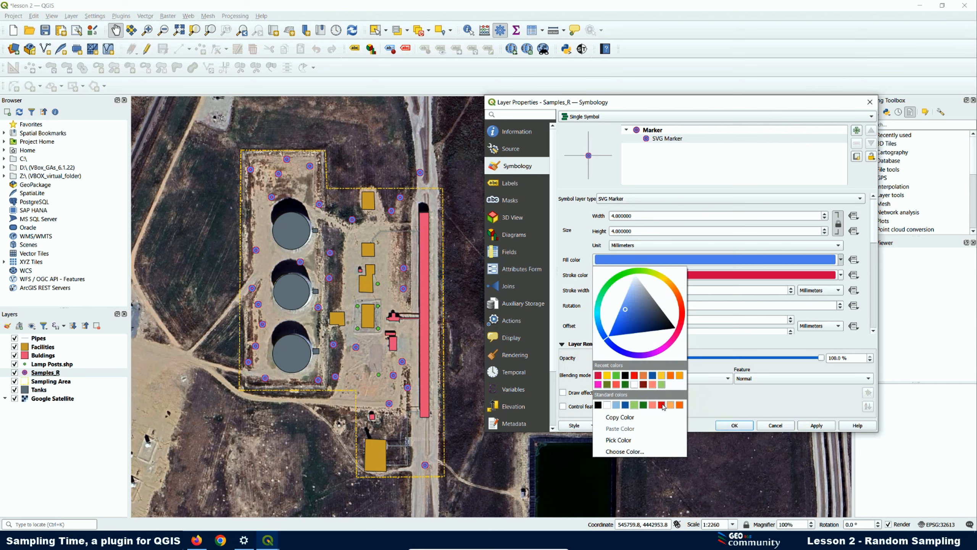
click(677, 377)
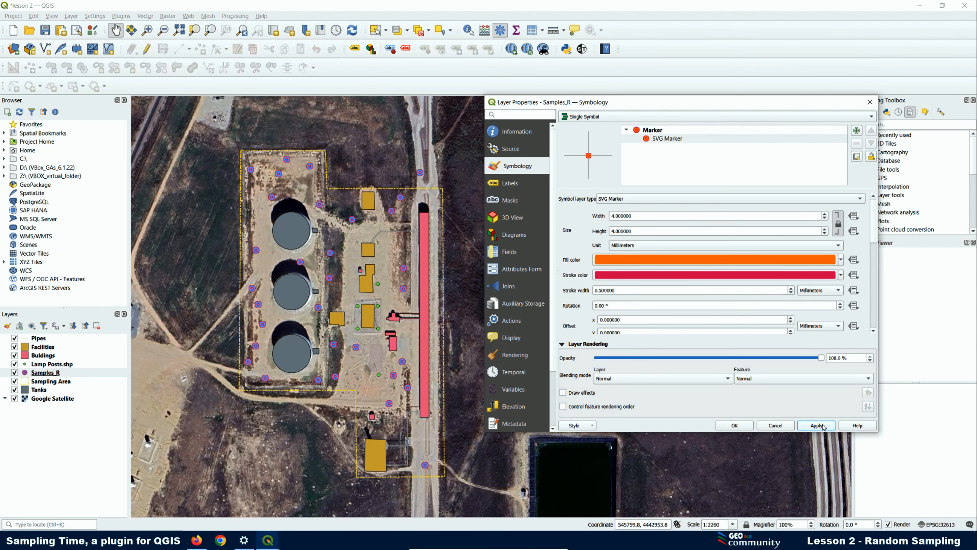
click(838, 260)
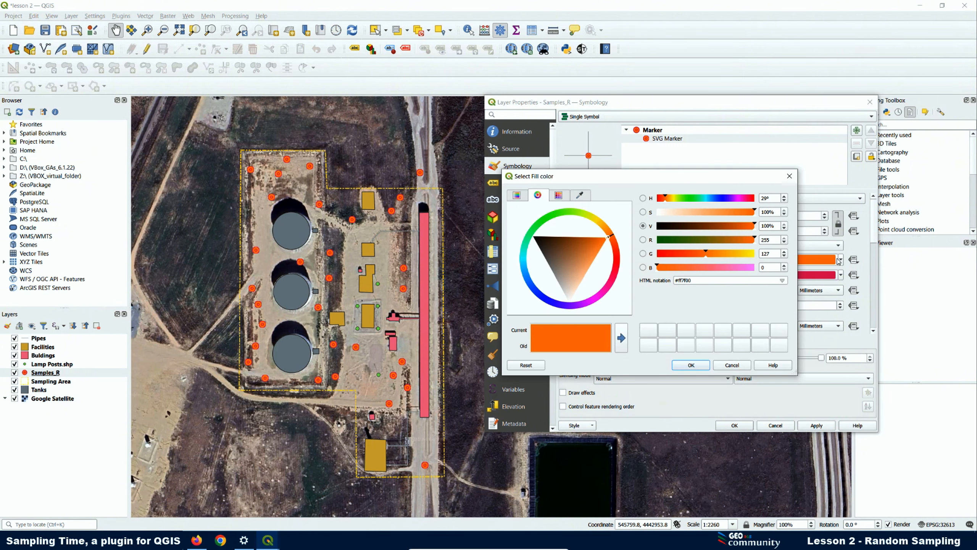
click(790, 176)
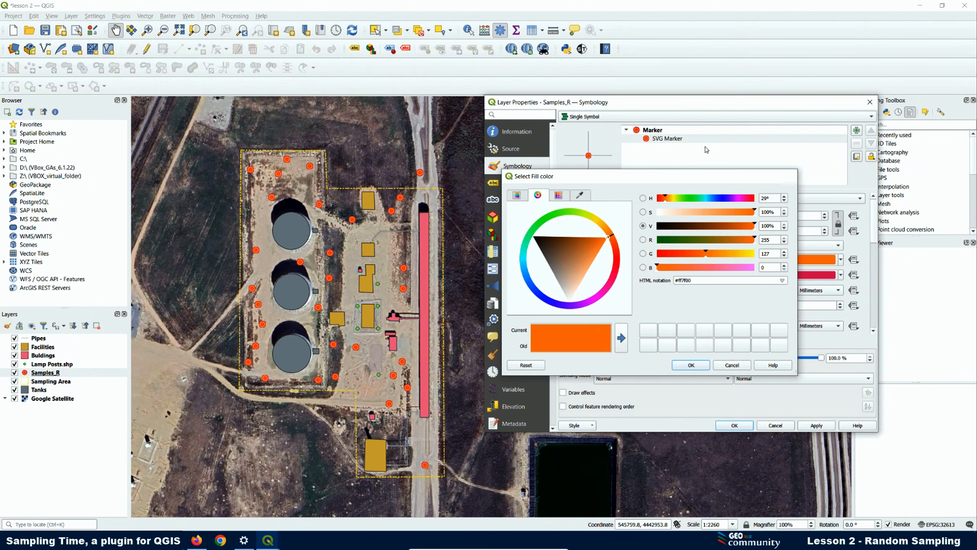
click(841, 261)
click(617, 375)
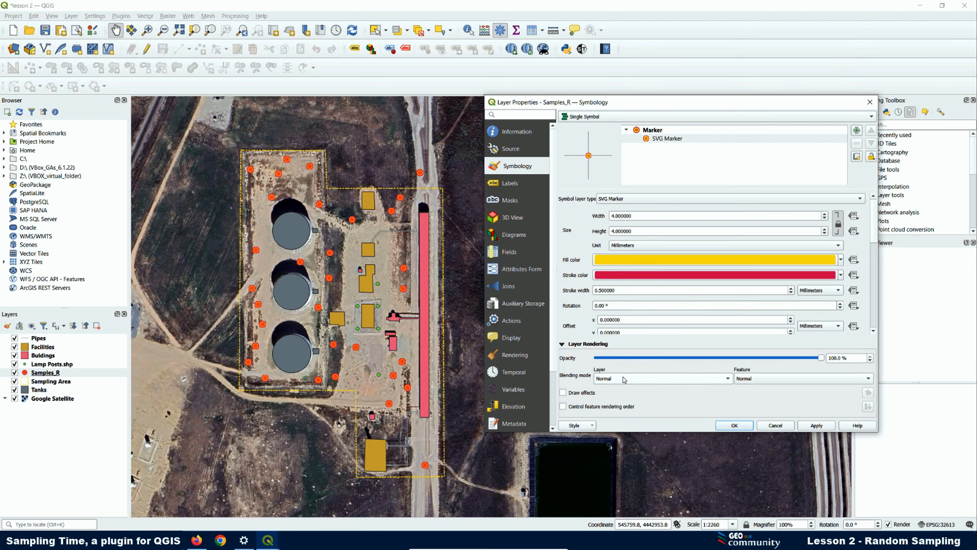
click(825, 429)
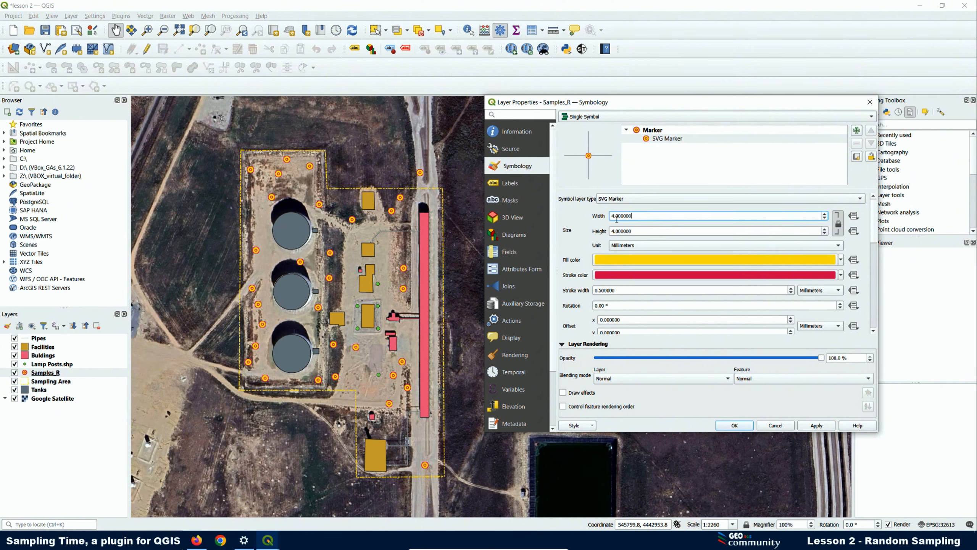
- Set the marker width to 3 mm, apply it, and go to the Labels settings
drag(715, 218, 568, 219)
text(3)
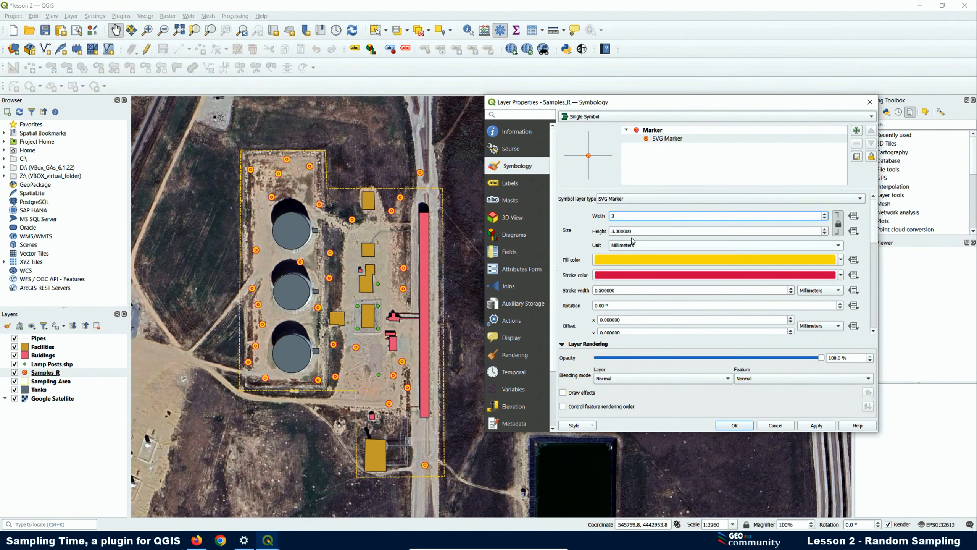
click(817, 426)
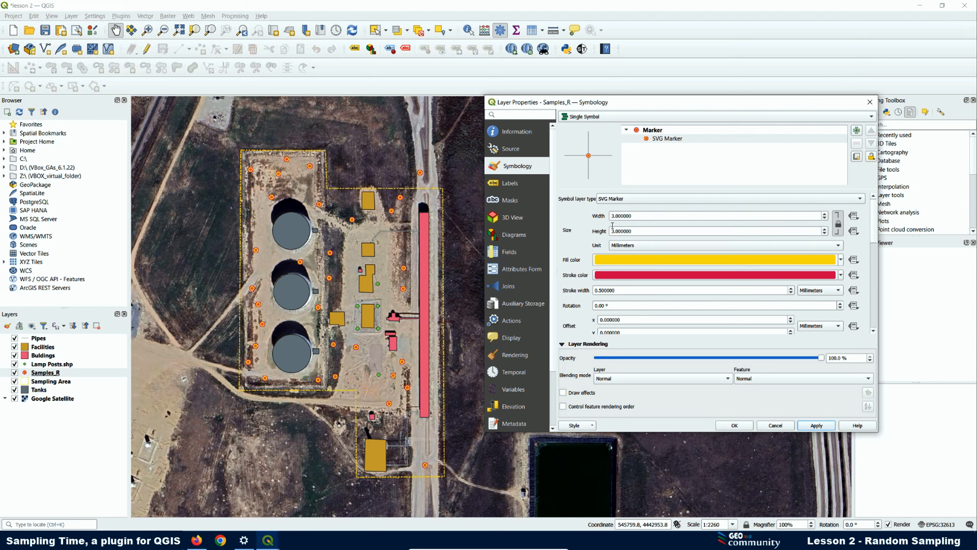
click(511, 184)
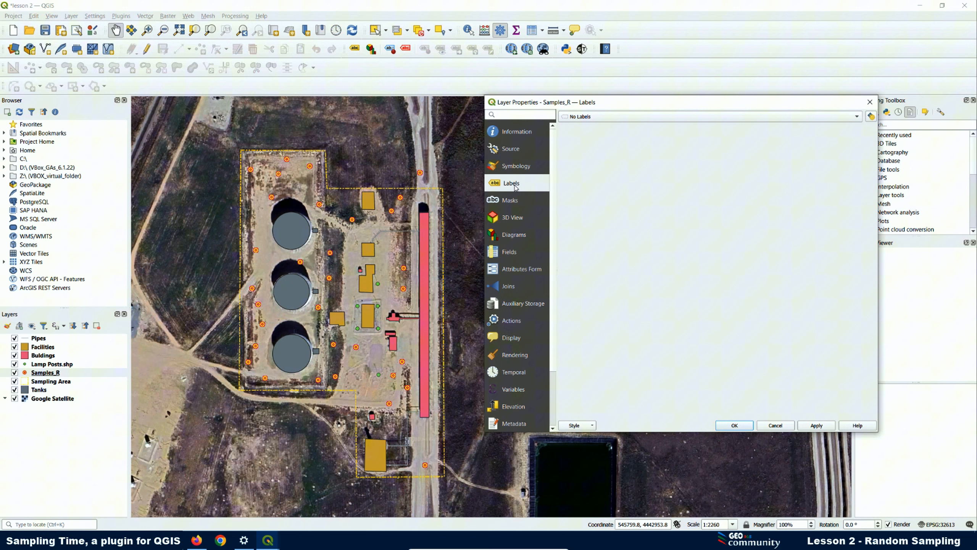
- Turn on Single Labels with Samples as the value field and close the layer properties
click(620, 117)
click(607, 126)
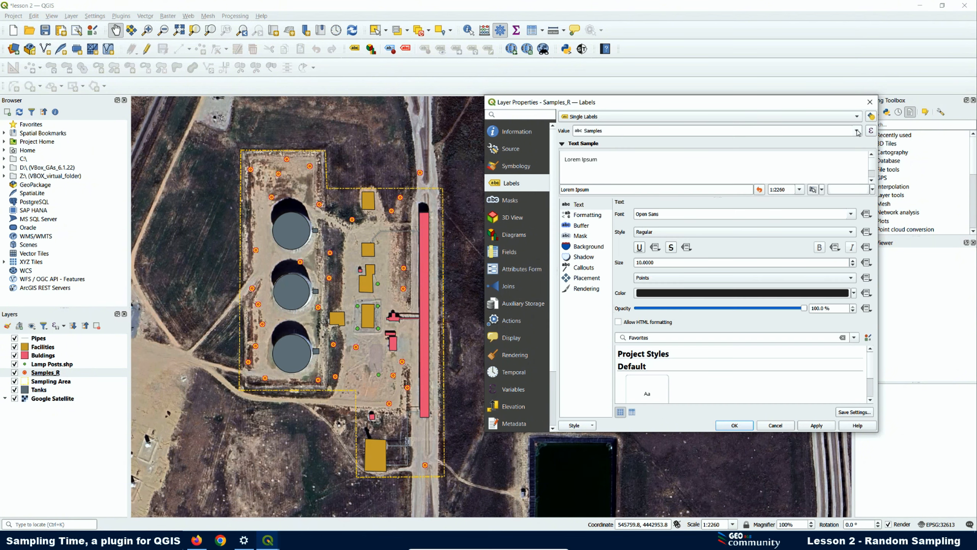
click(858, 131)
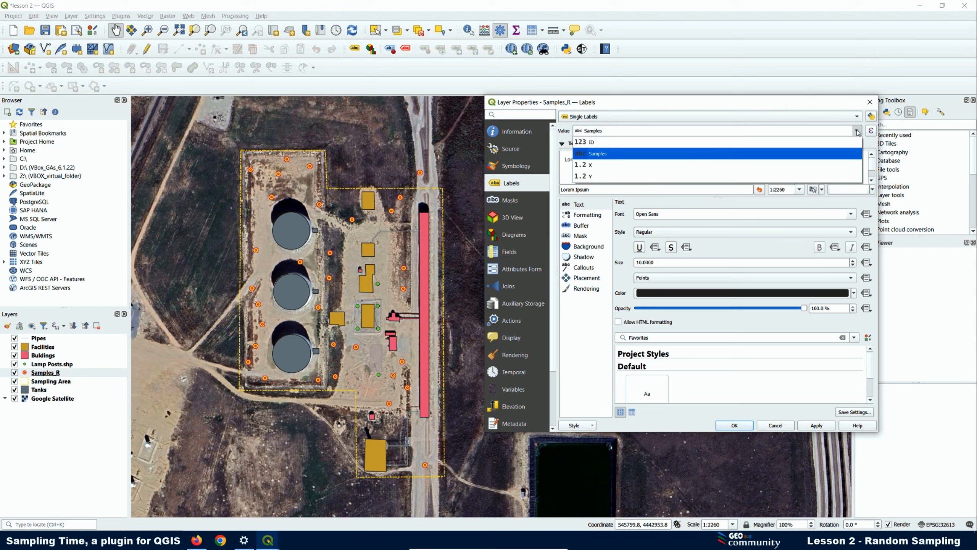
click(610, 155)
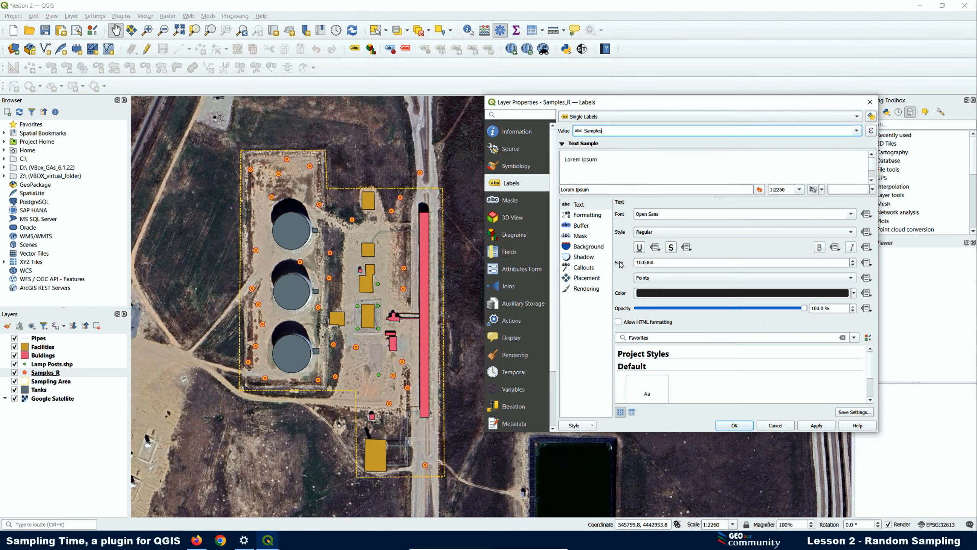
click(733, 425)
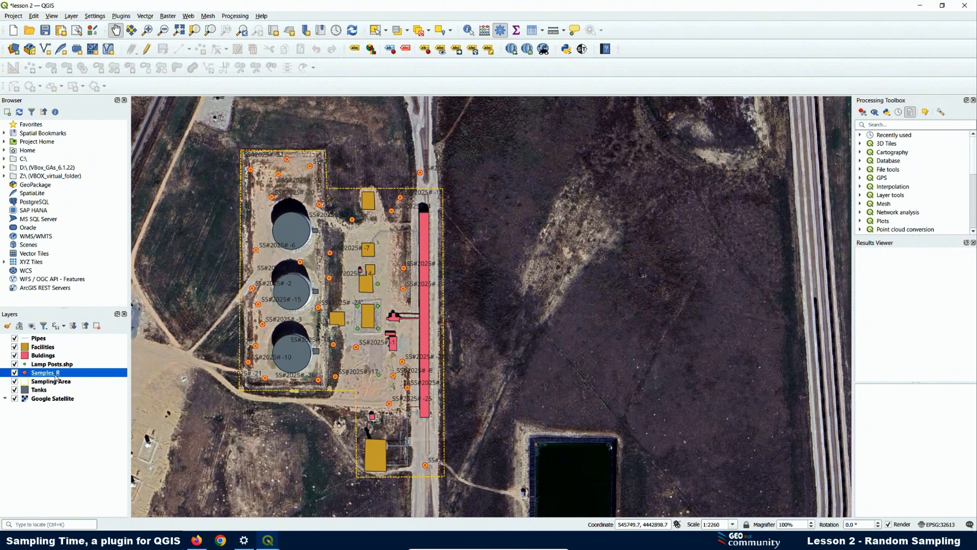
- Open the Samples_R attribute table and minimise the Sampling Time window covering it
right_click(56, 377)
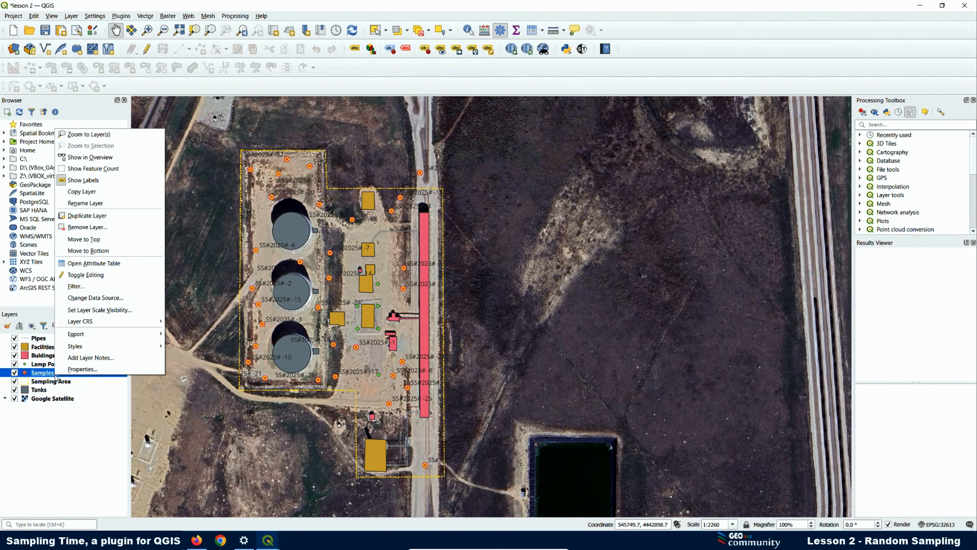
click(85, 263)
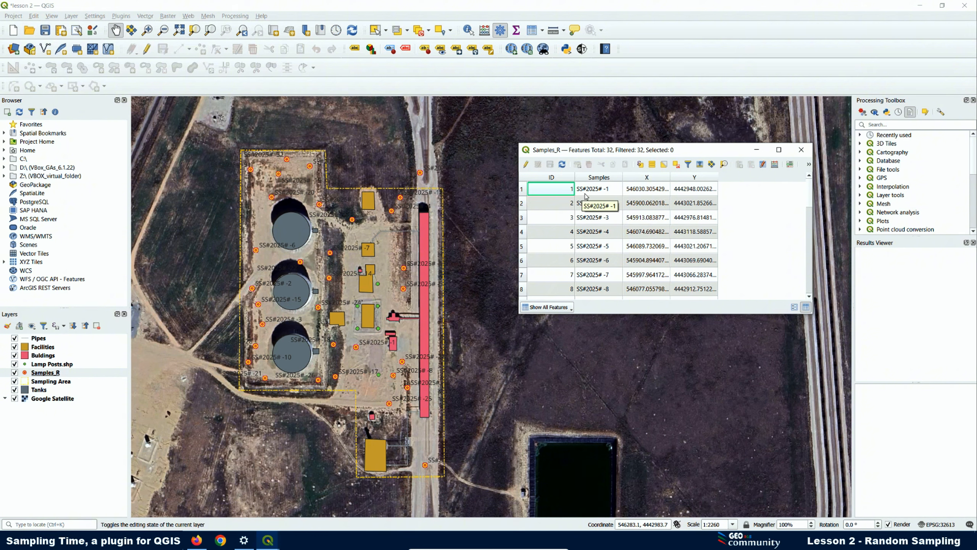
click(270, 545)
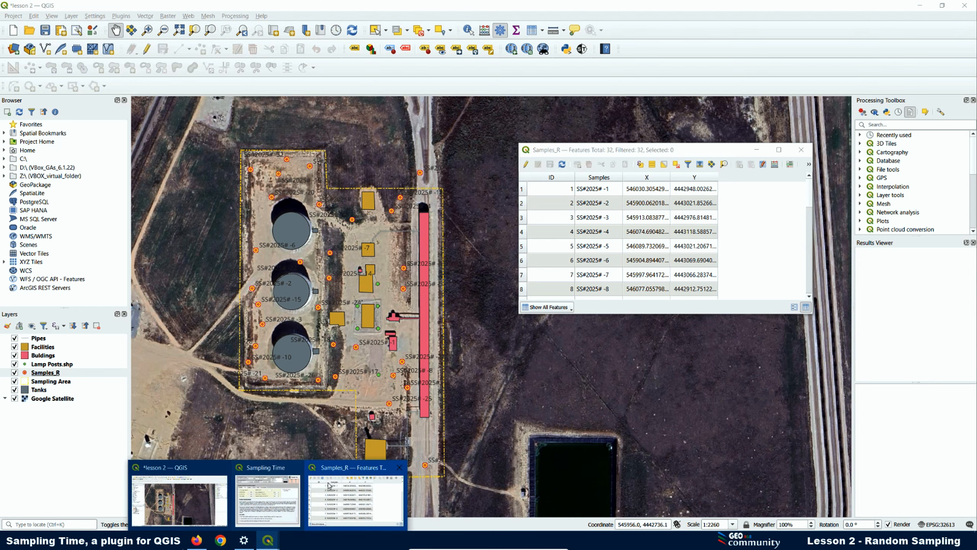
click(268, 488)
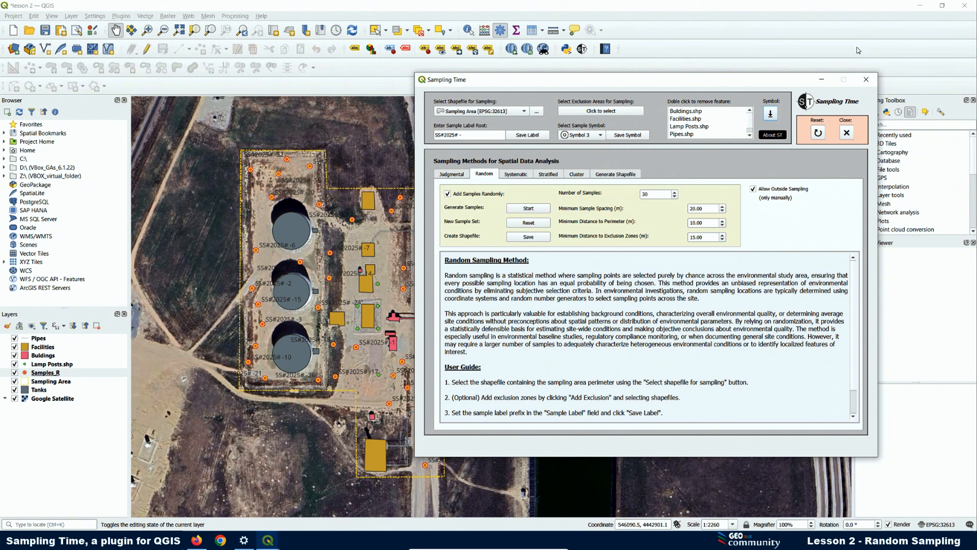
click(822, 79)
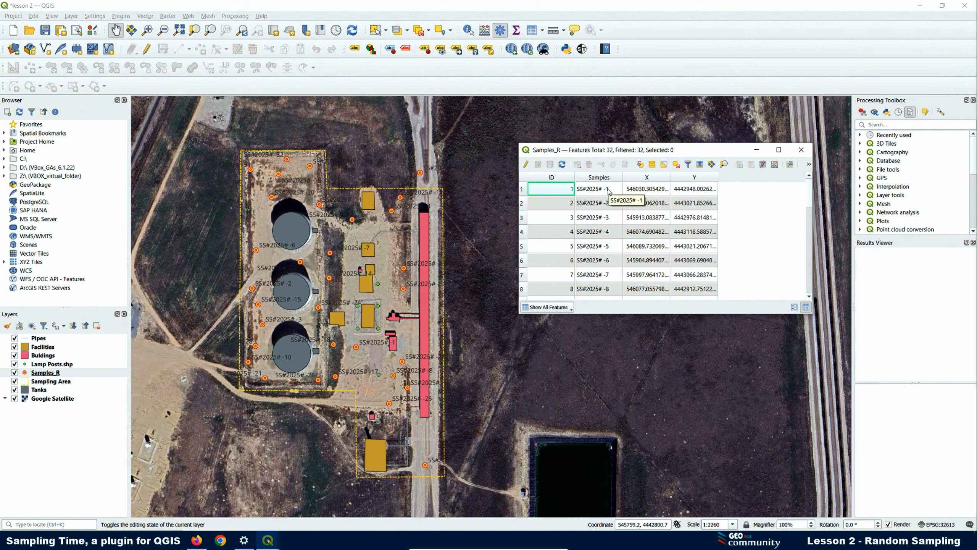
- Scroll the attribute table to its last rows, minimising the Sampling Time window again
scroll(612, 201, down, 8)
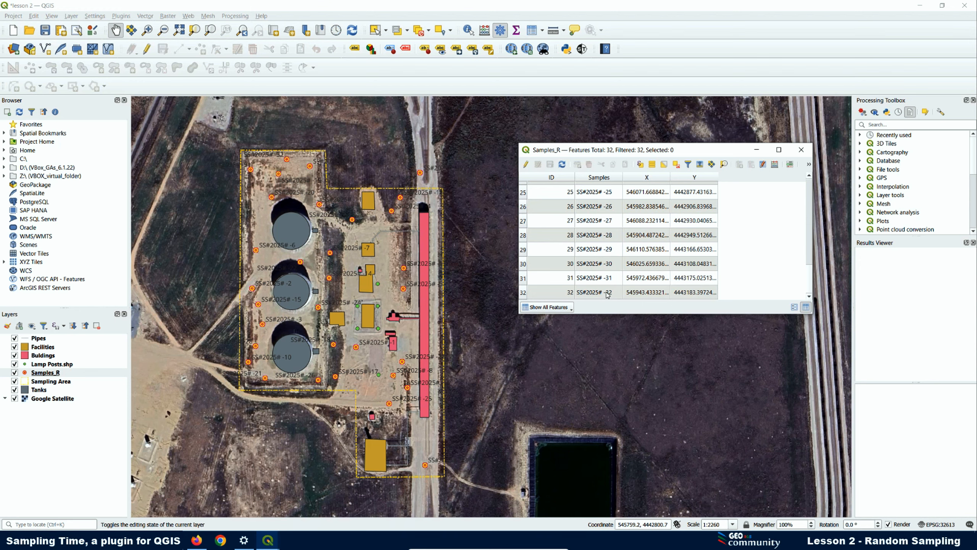
mouse_move(270, 546)
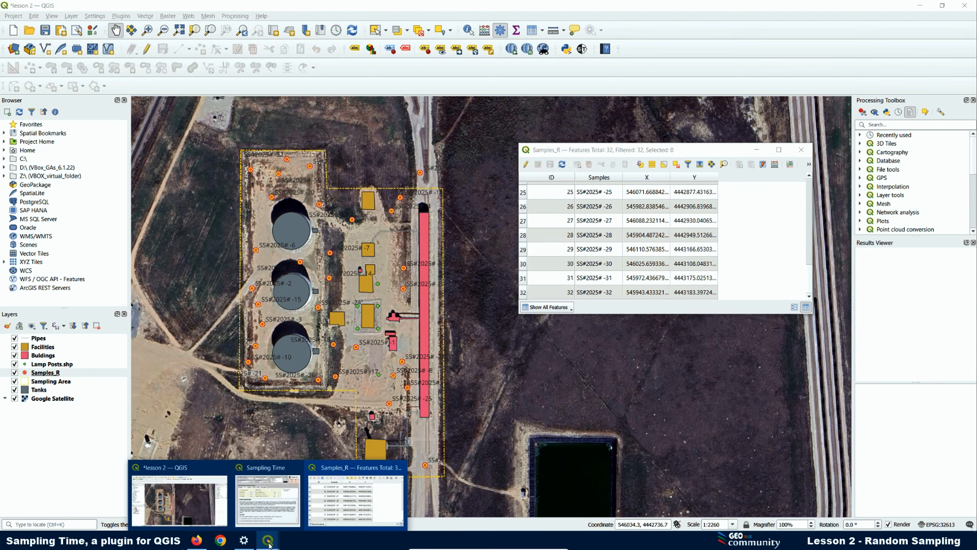
click(268, 476)
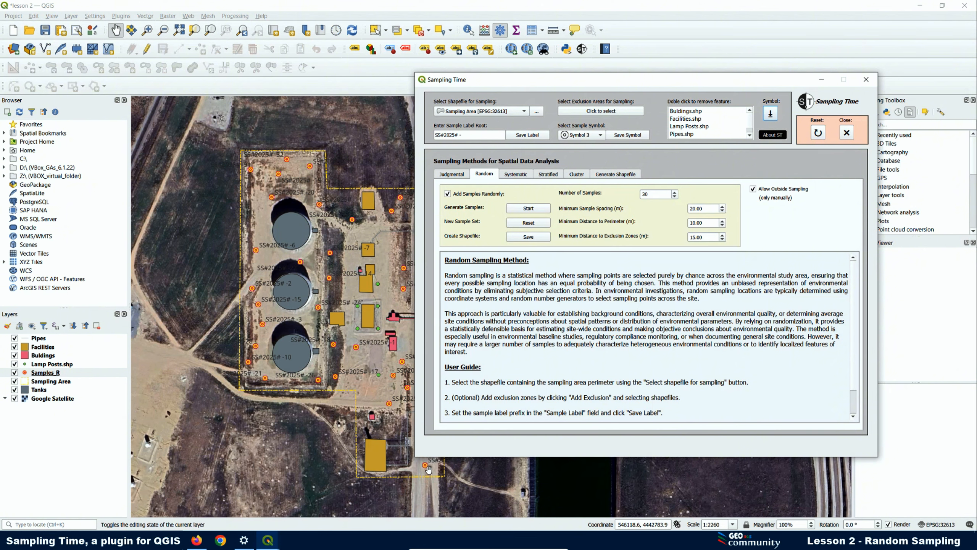
click(824, 79)
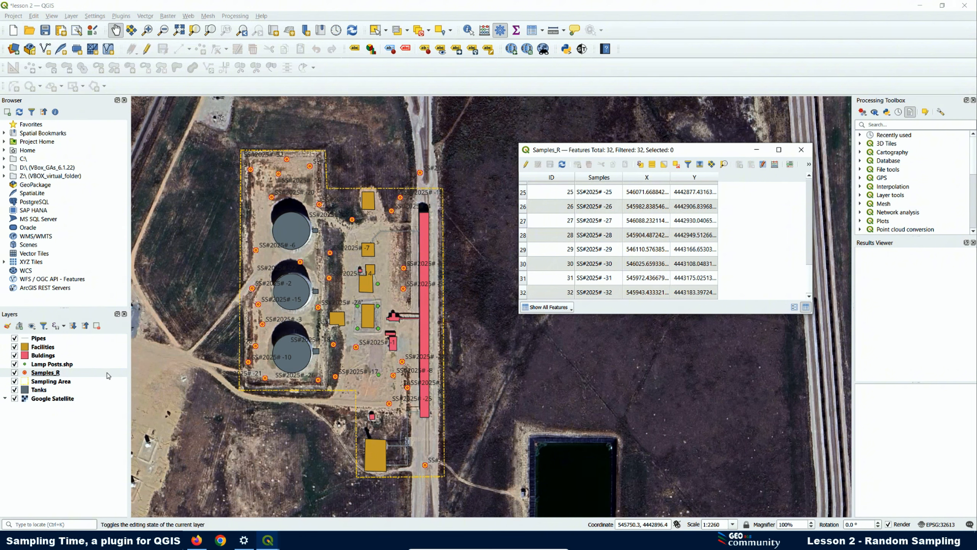
- Keep Samples_R labelling as Single Labels using the Samples field
right_click(45, 373)
click(387, 342)
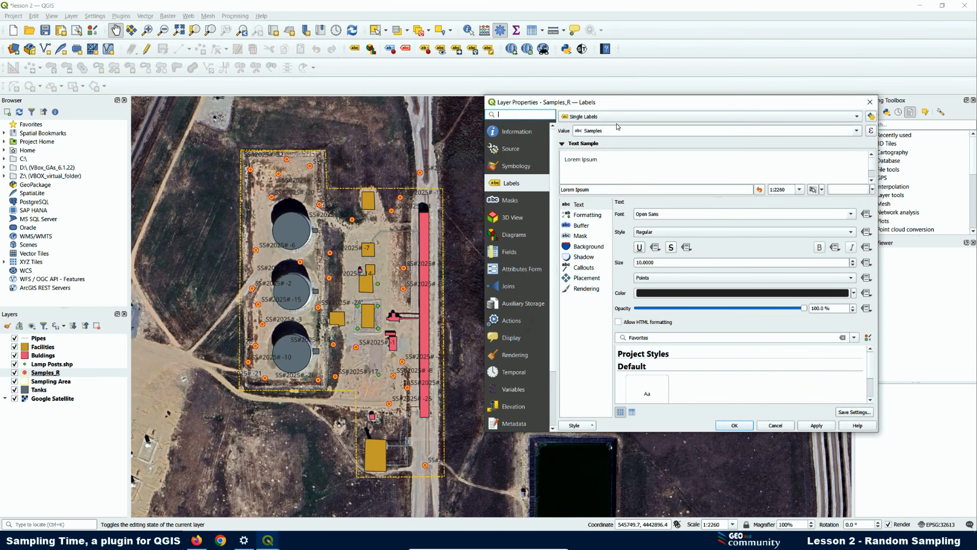
click(600, 117)
click(595, 116)
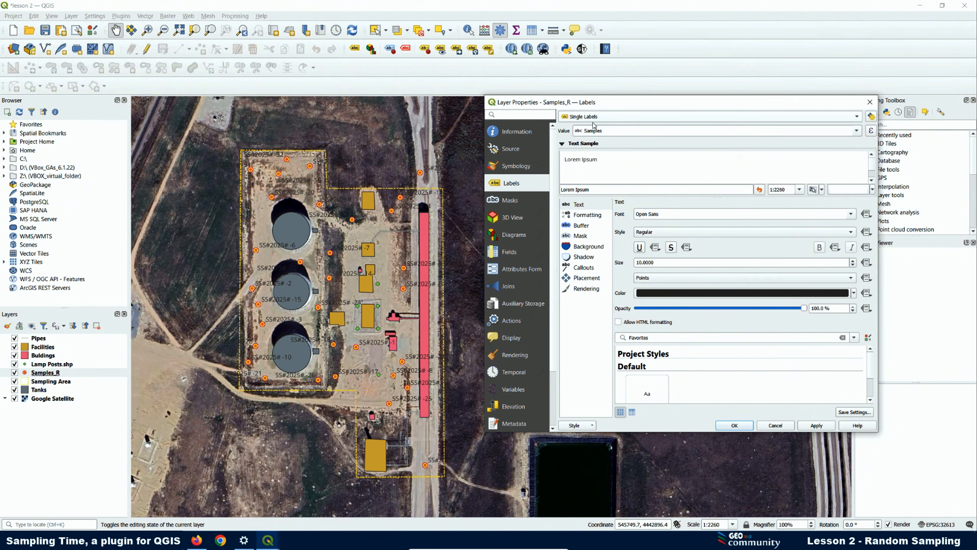
click(858, 132)
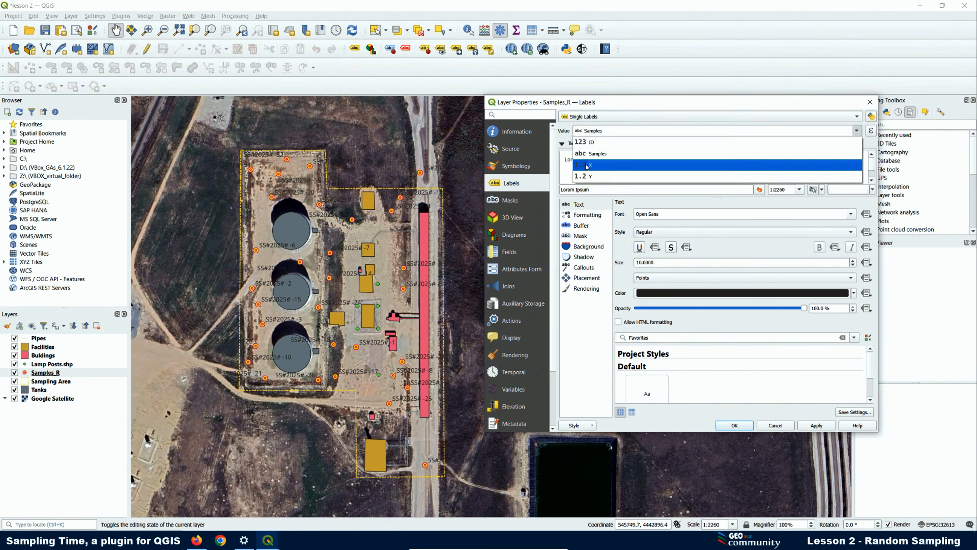
click(598, 155)
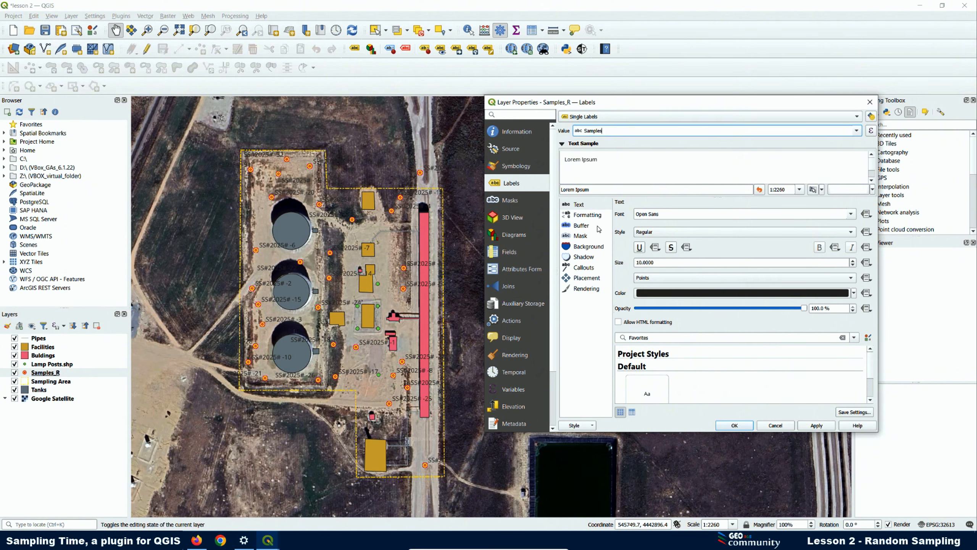
- Enable a label mask and a text buffer, then apply the label settings
click(580, 236)
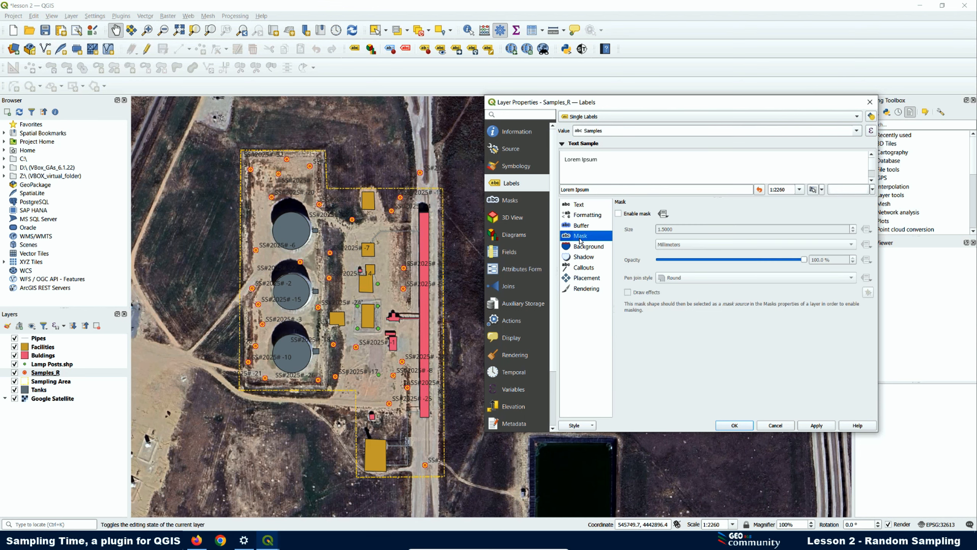
click(619, 215)
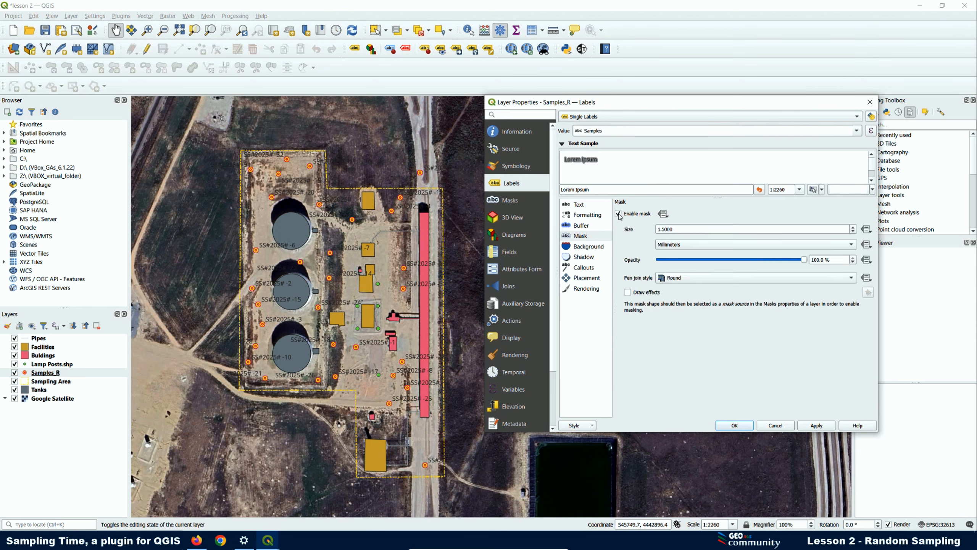
click(582, 227)
click(619, 214)
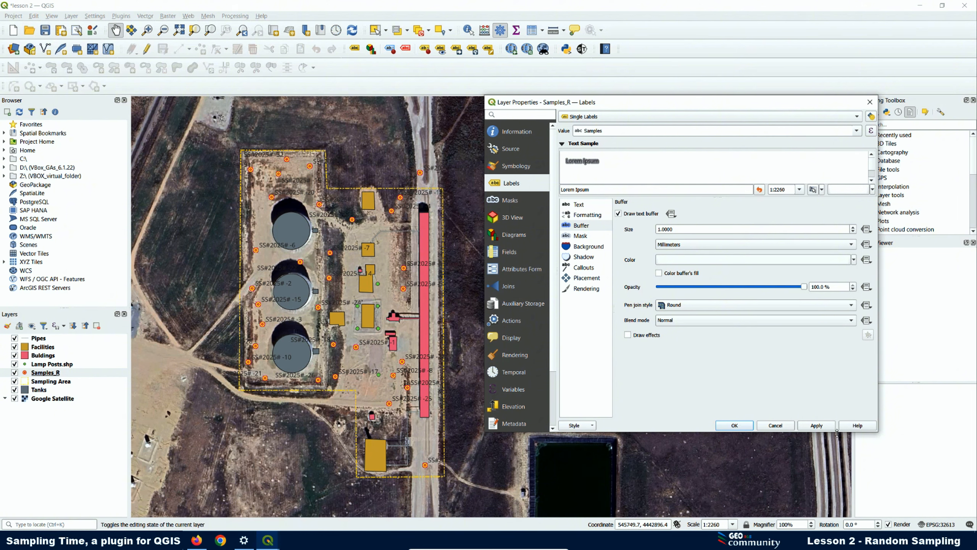
click(814, 425)
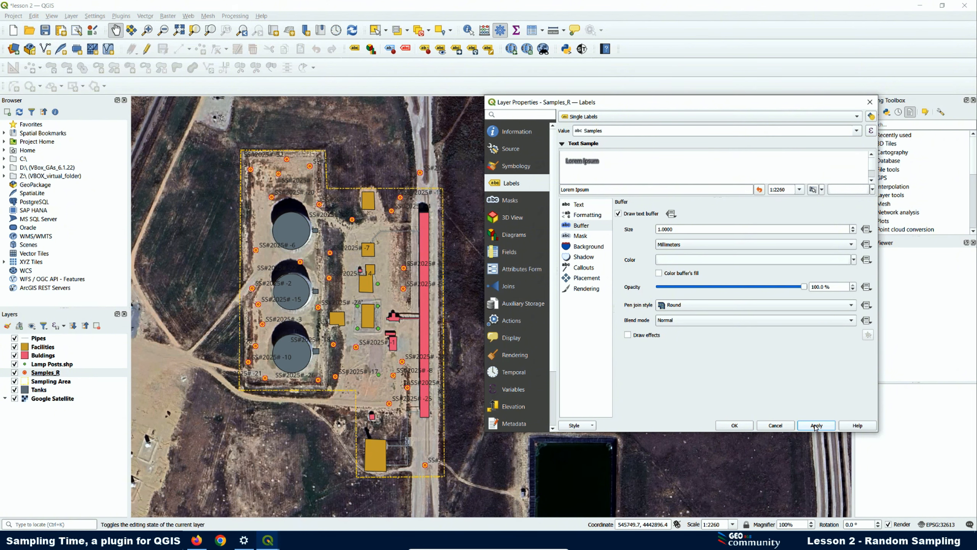
click(583, 206)
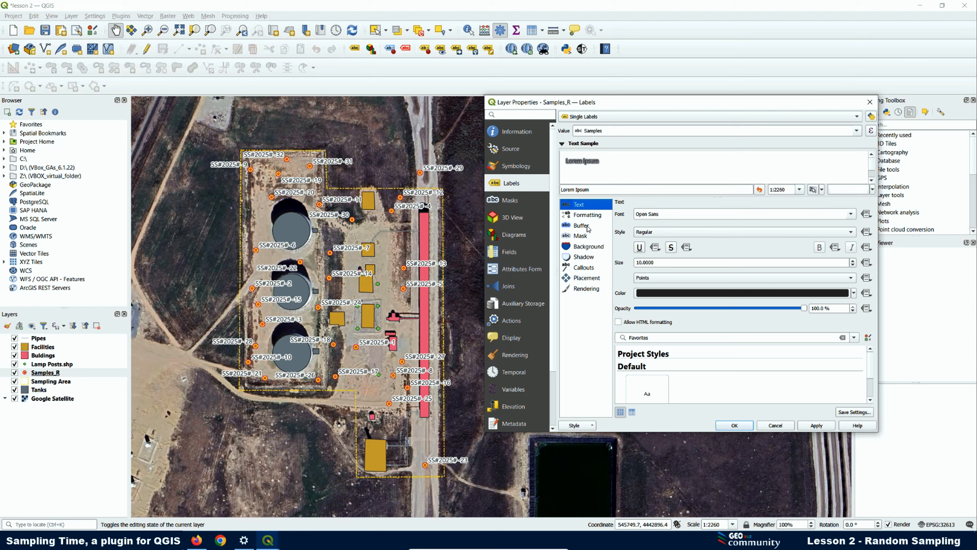
- Reduce the label size to 8, briefly testing an underline and then removing it
drag(658, 262, 611, 265)
text(8)
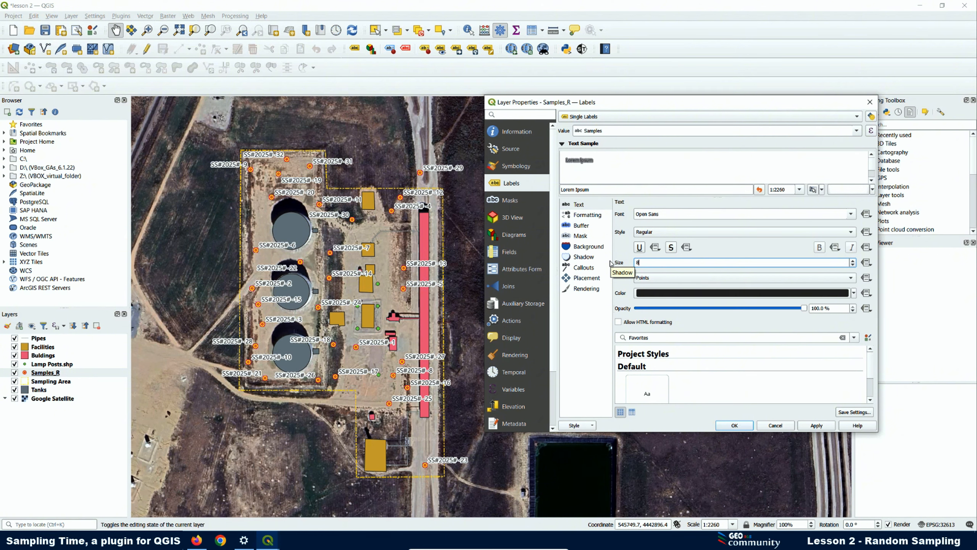
click(811, 428)
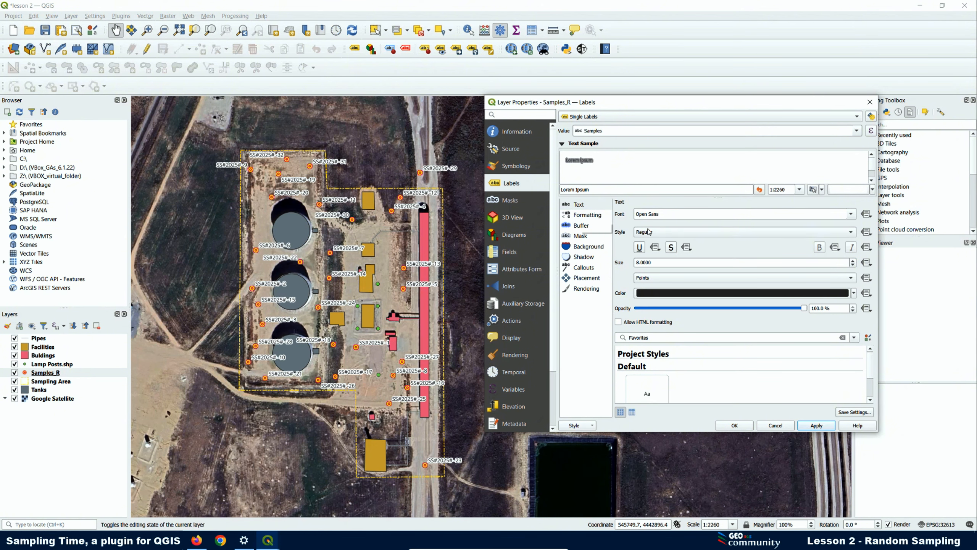
click(639, 247)
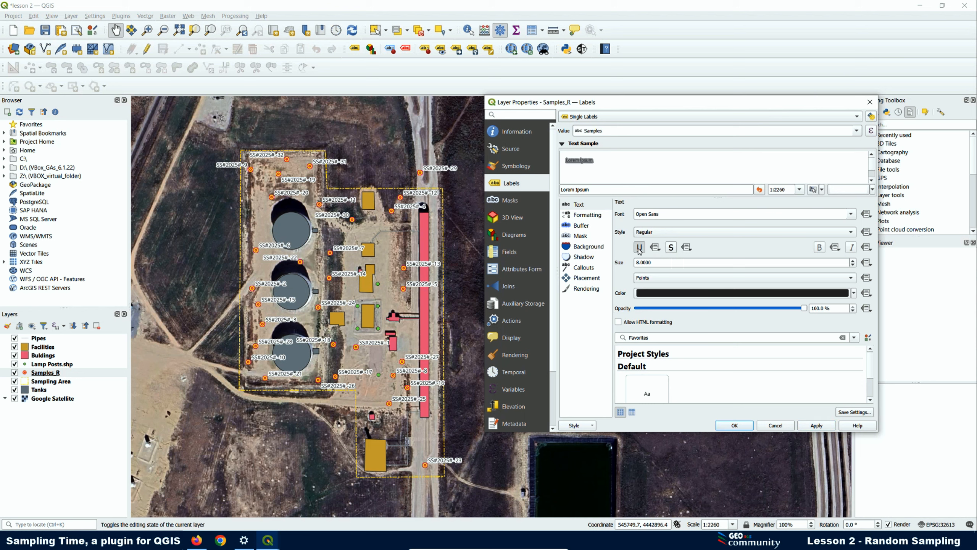
click(822, 426)
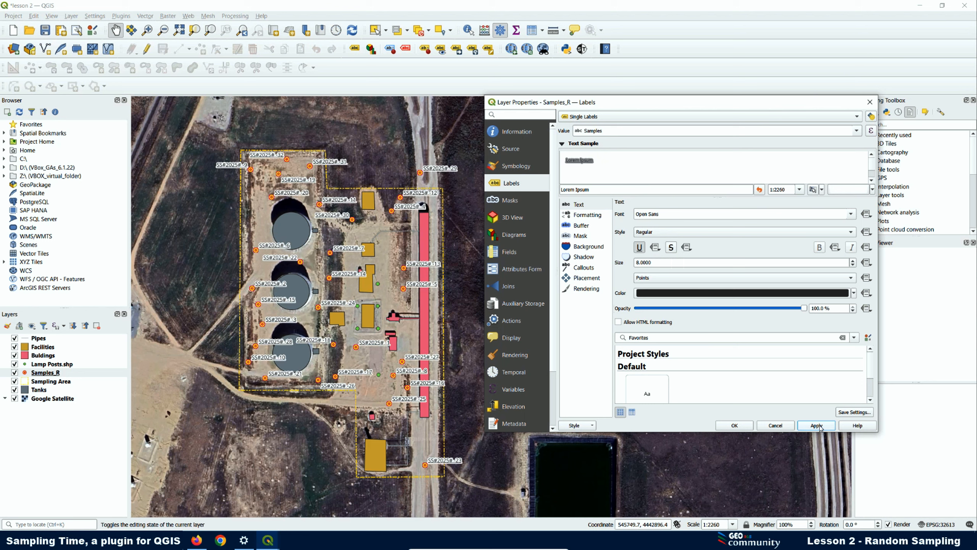
click(641, 249)
click(807, 427)
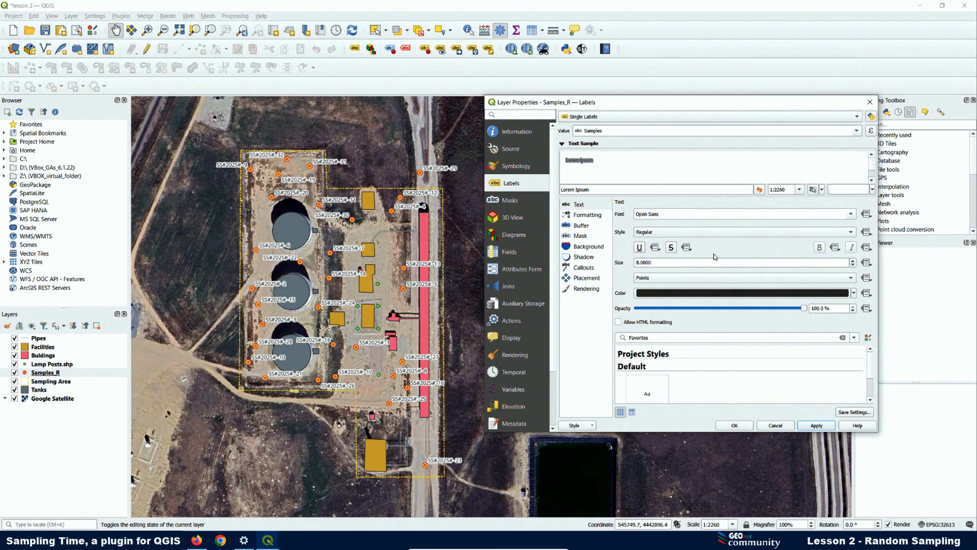
- Make the label font style Bold, apply it, and close the layer properties
click(646, 232)
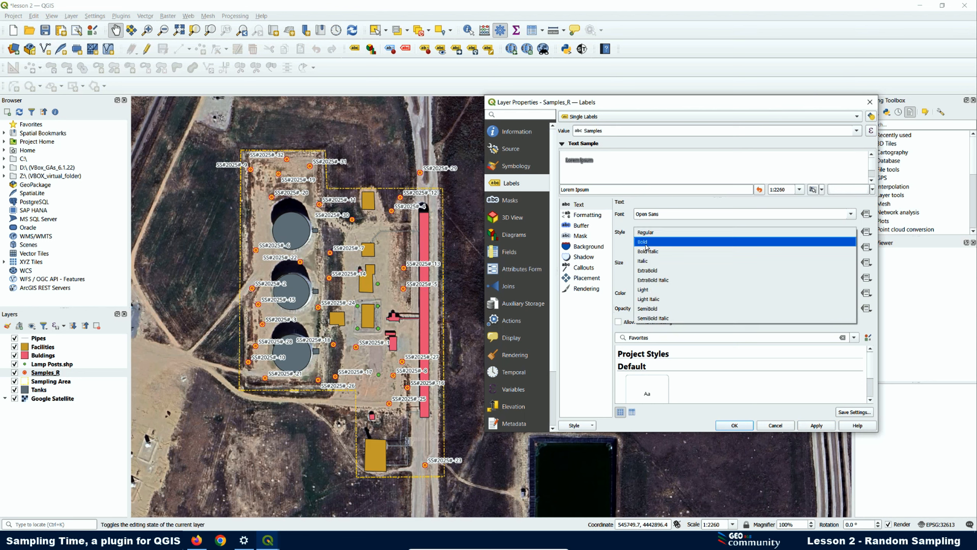
click(647, 241)
click(819, 426)
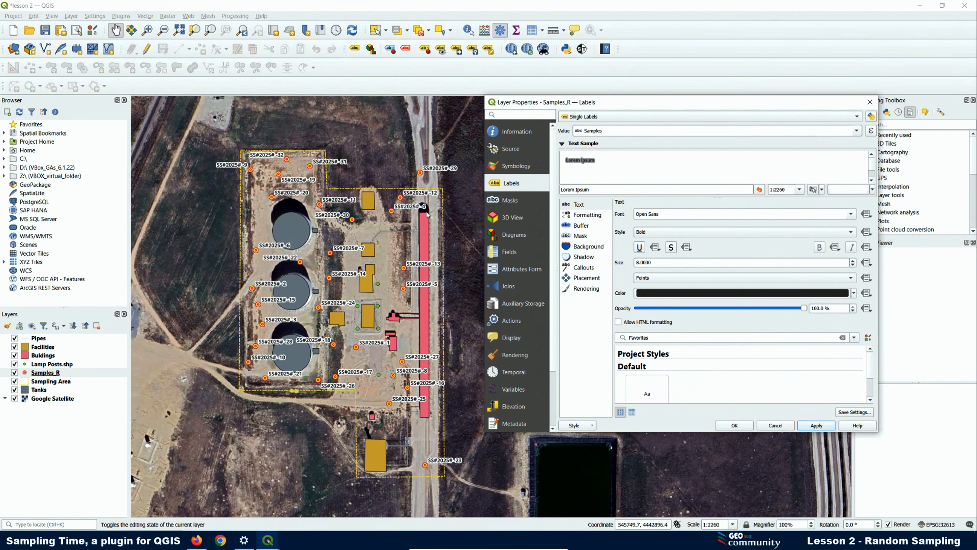
click(734, 425)
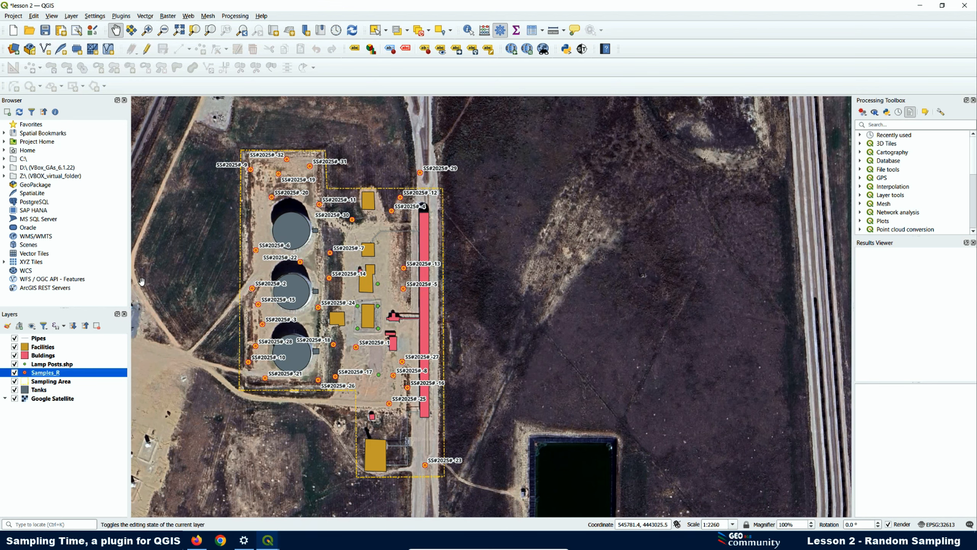
- Hide the Tanks, Buildings, Lamp Posts.shp, Facilities and Samples_R layers
click(14, 390)
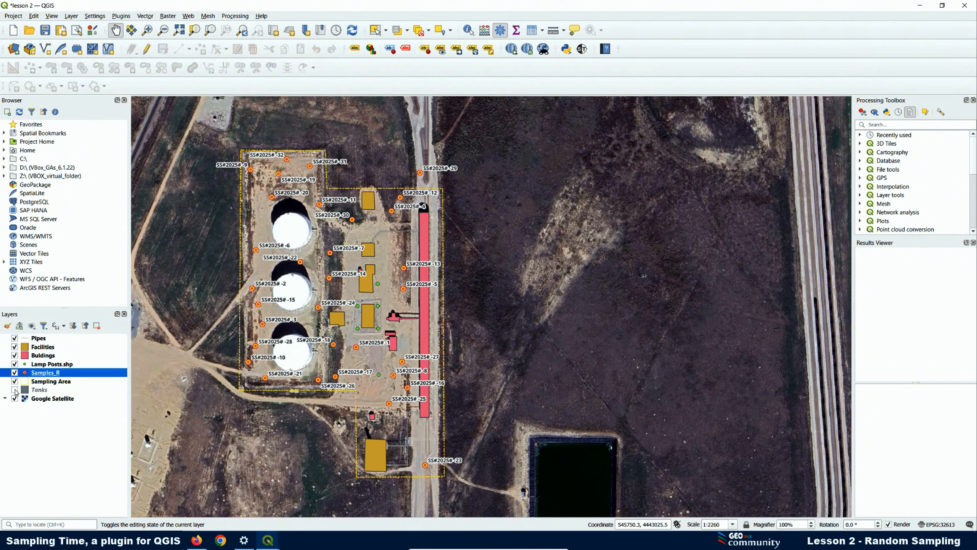
click(15, 364)
click(14, 355)
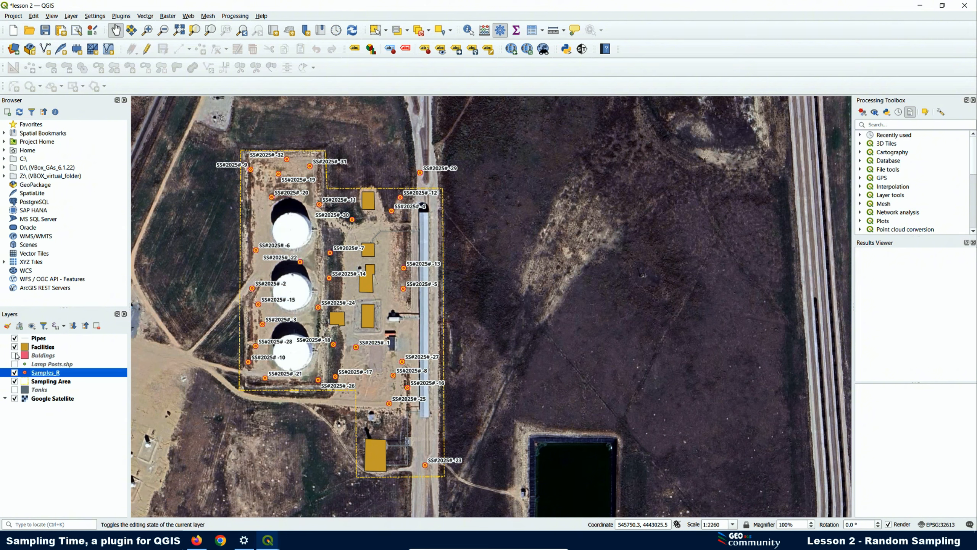
click(14, 346)
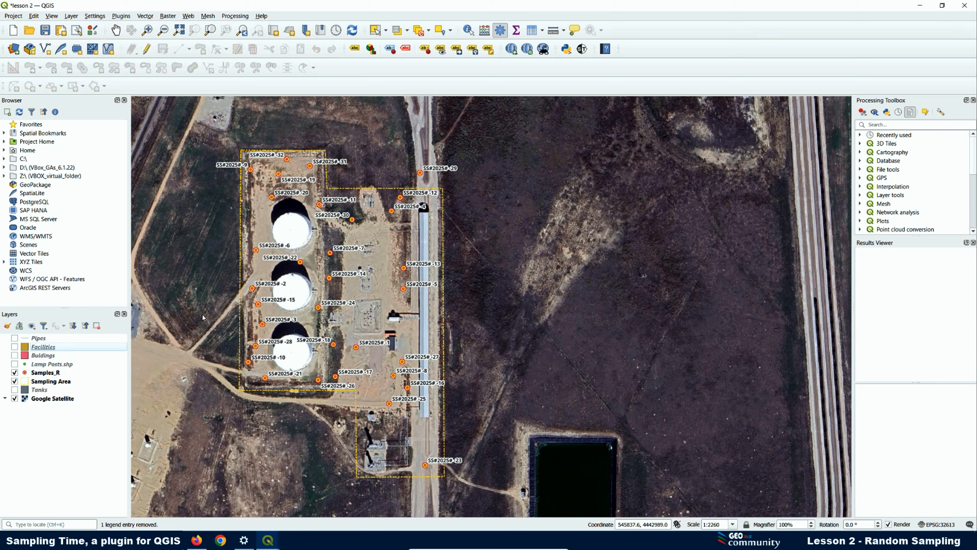
click(14, 372)
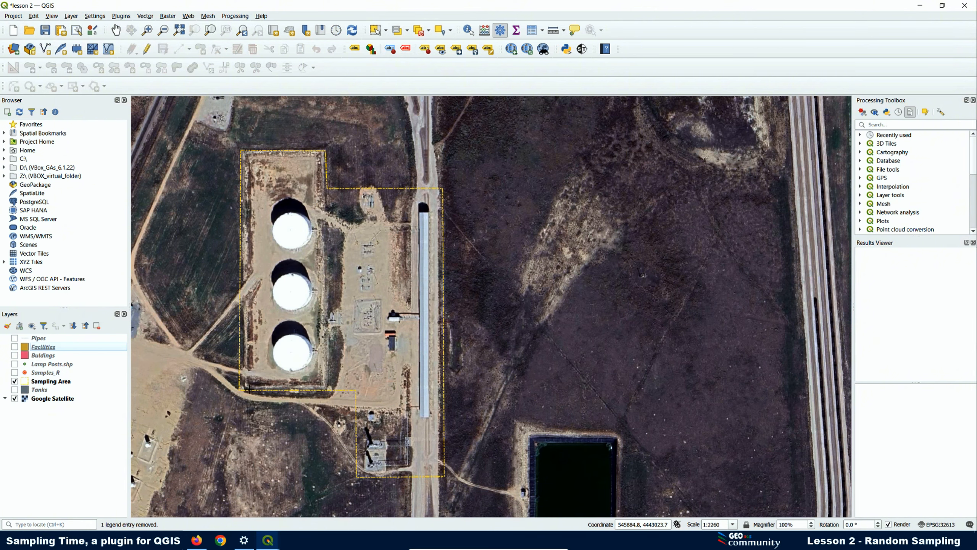
- From the Sampling Time Random tab, generate 30 new random samples and dismiss the success message
mouse_move(268, 541)
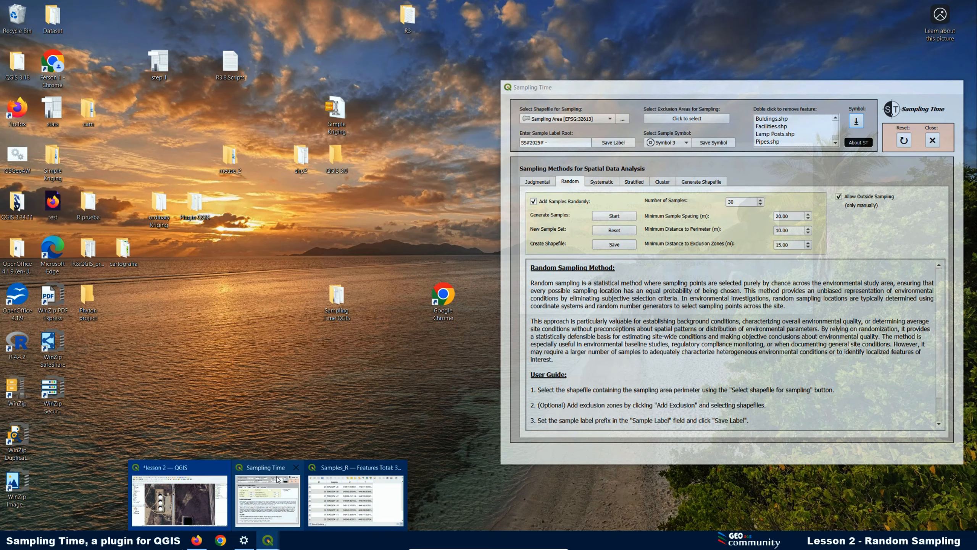
mouse_move(345, 473)
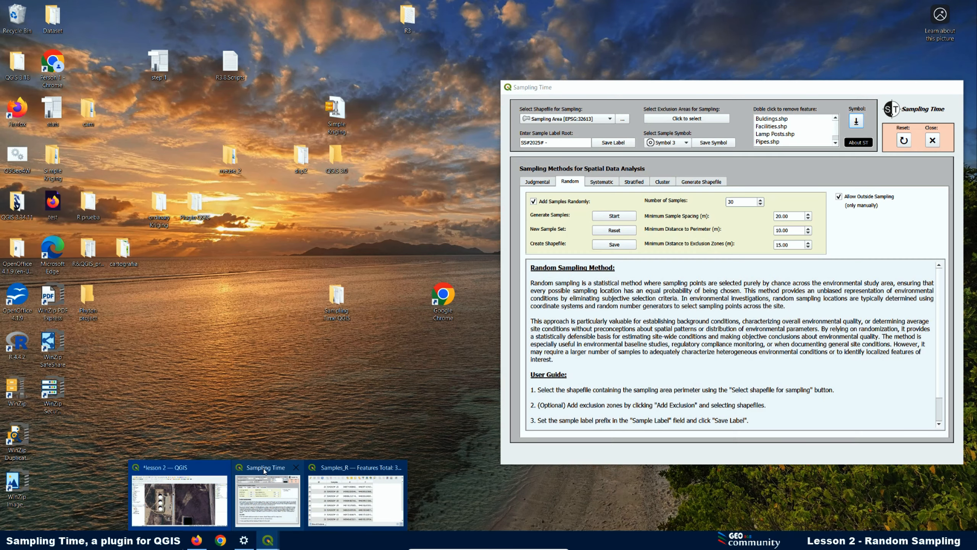
click(280, 470)
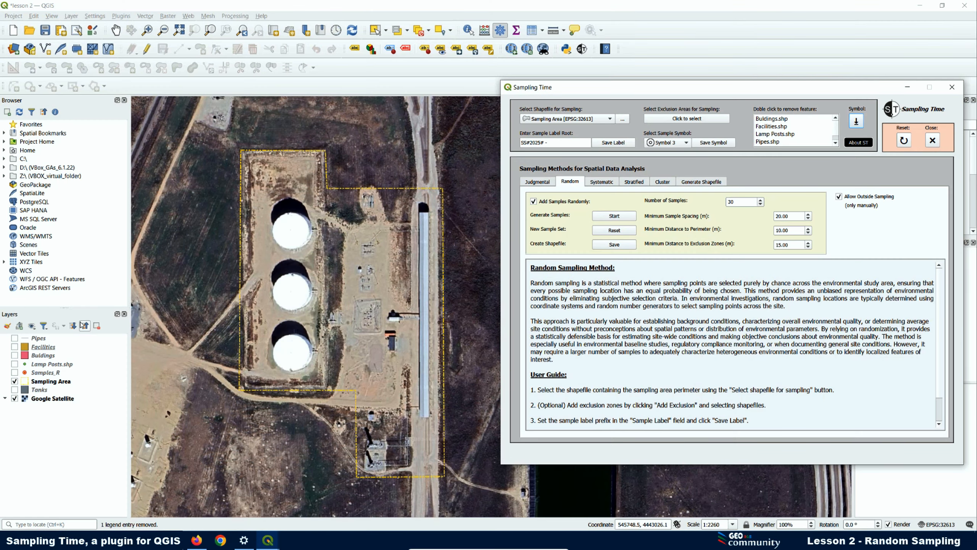
click(615, 232)
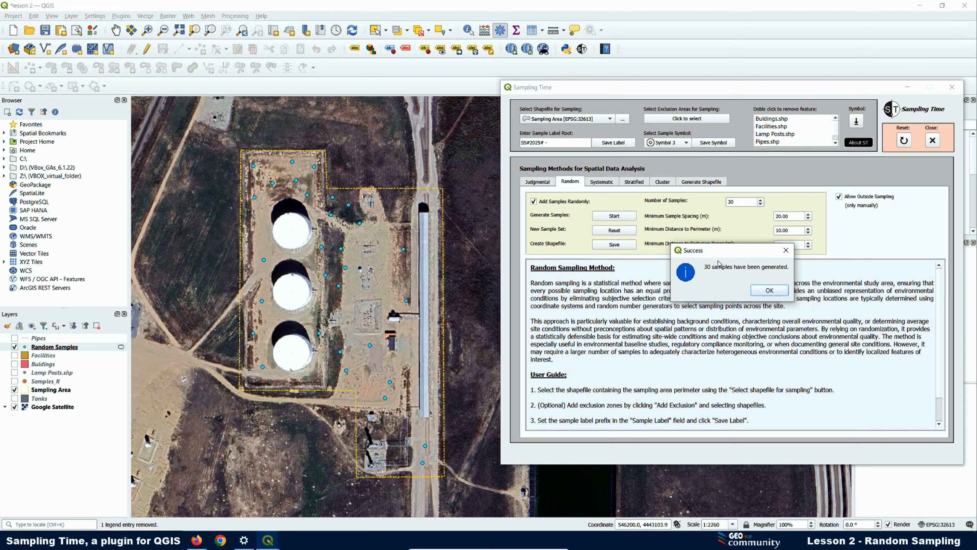
click(769, 291)
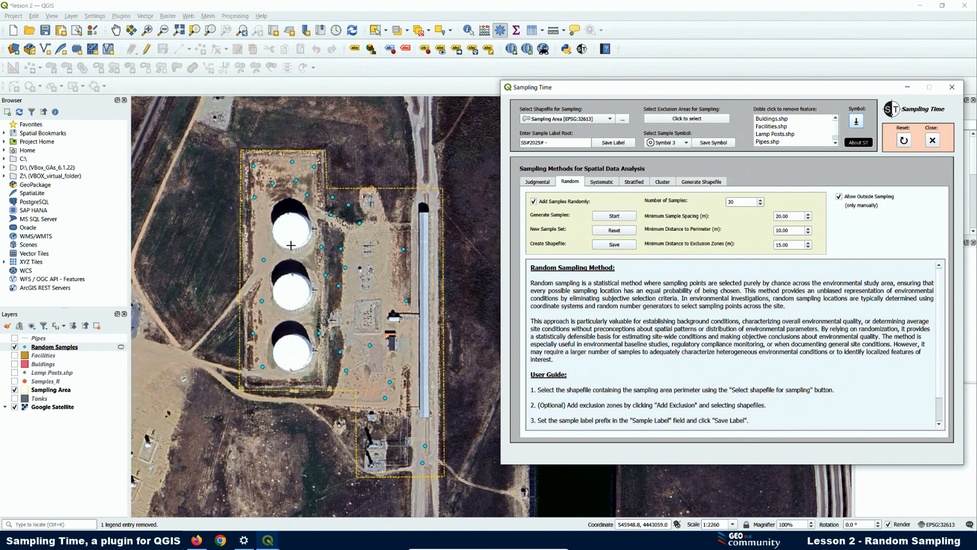
- Remove the Random Samples layers from the Layers panel, confirming each removal
right_click(54, 348)
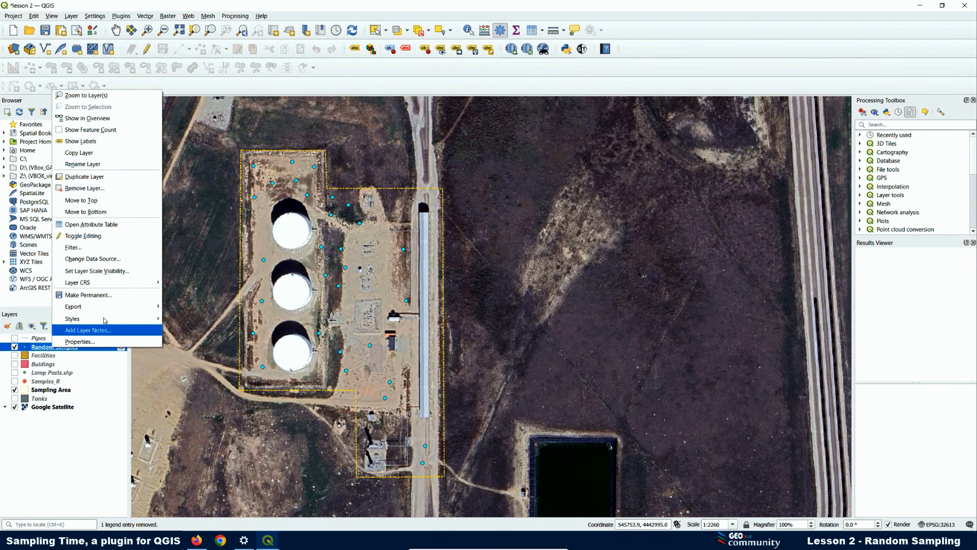
click(85, 188)
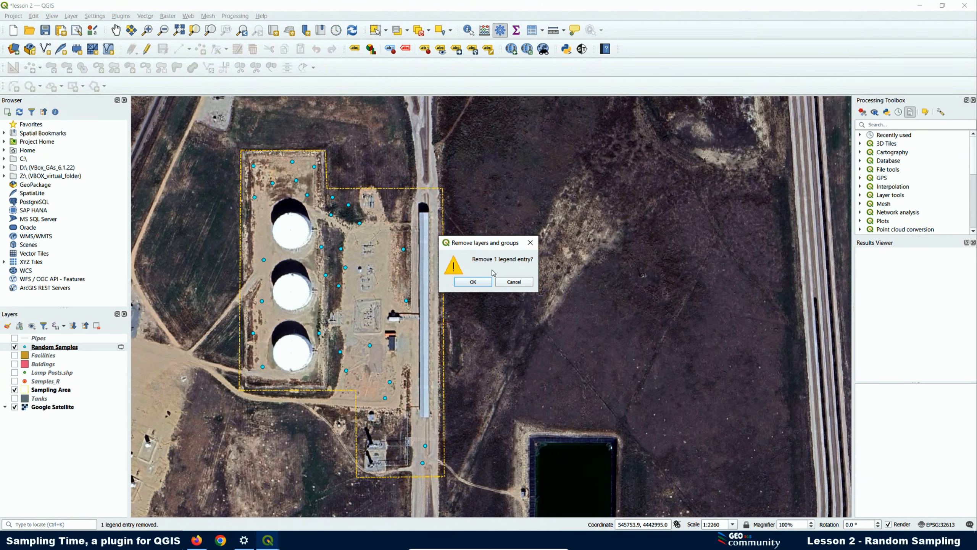
click(468, 285)
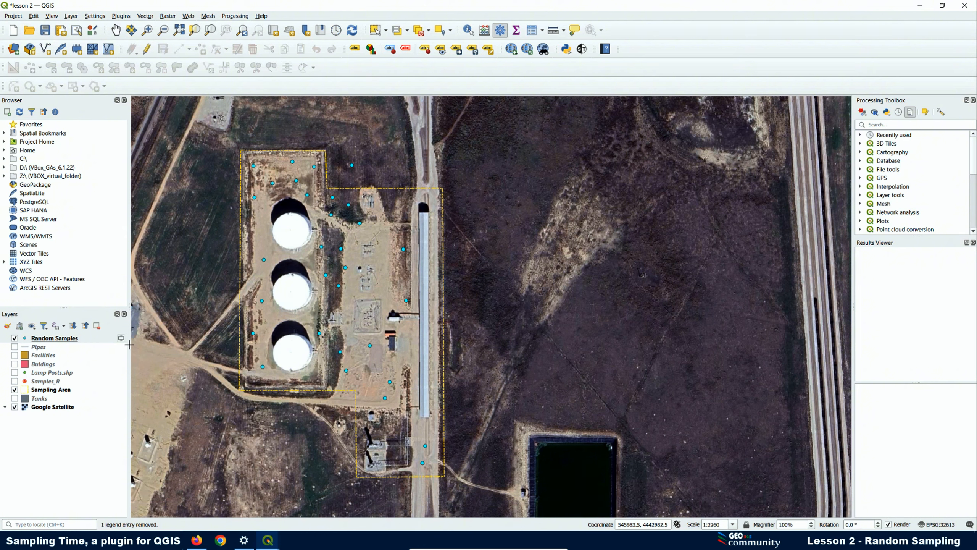
right_click(67, 339)
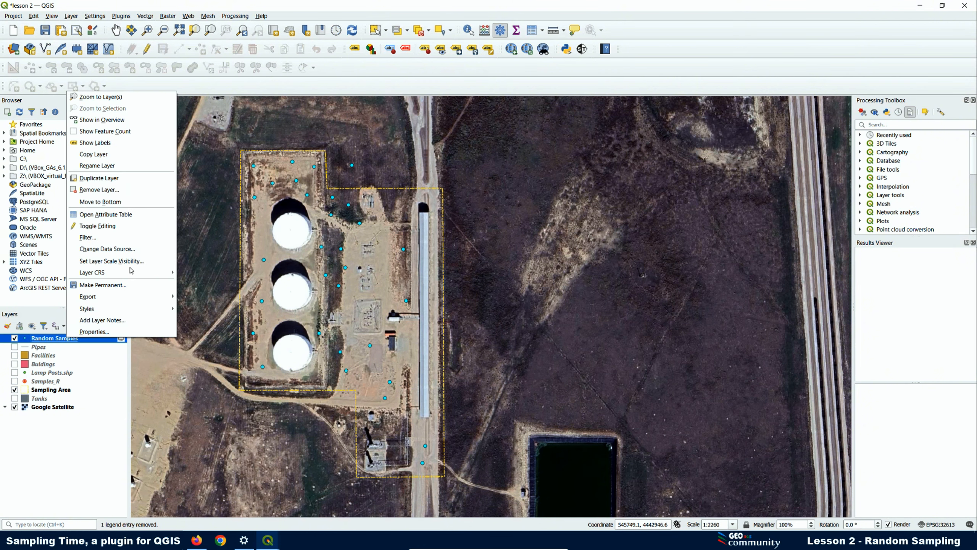
click(107, 193)
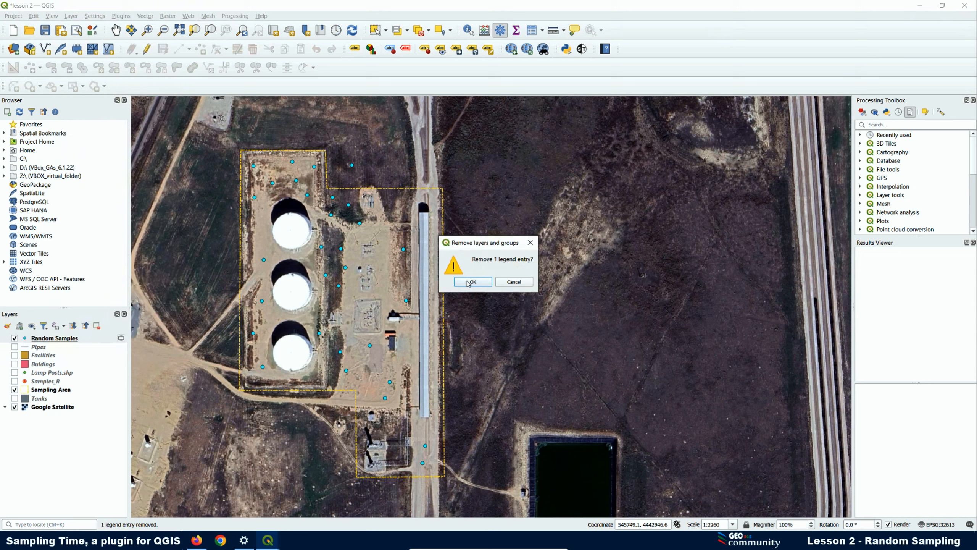
click(471, 284)
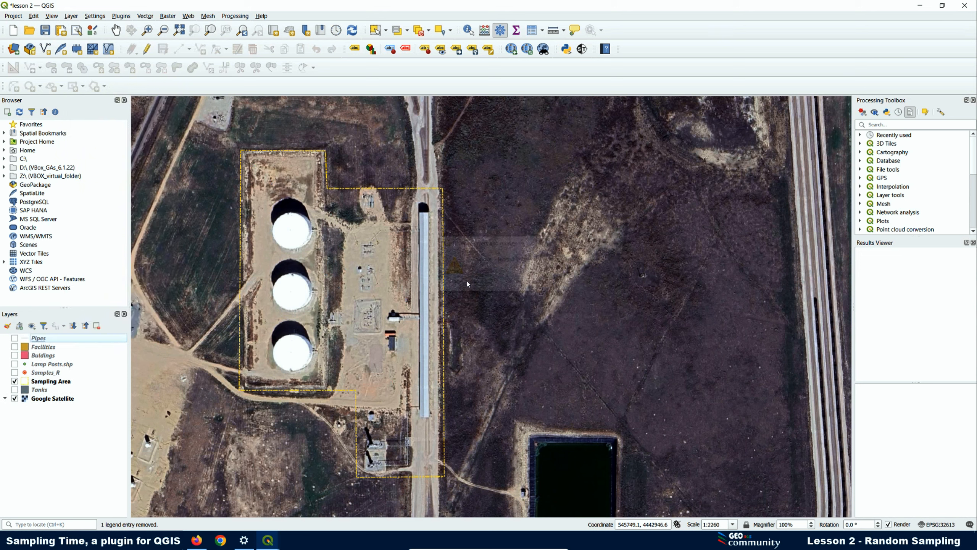
click(251, 374)
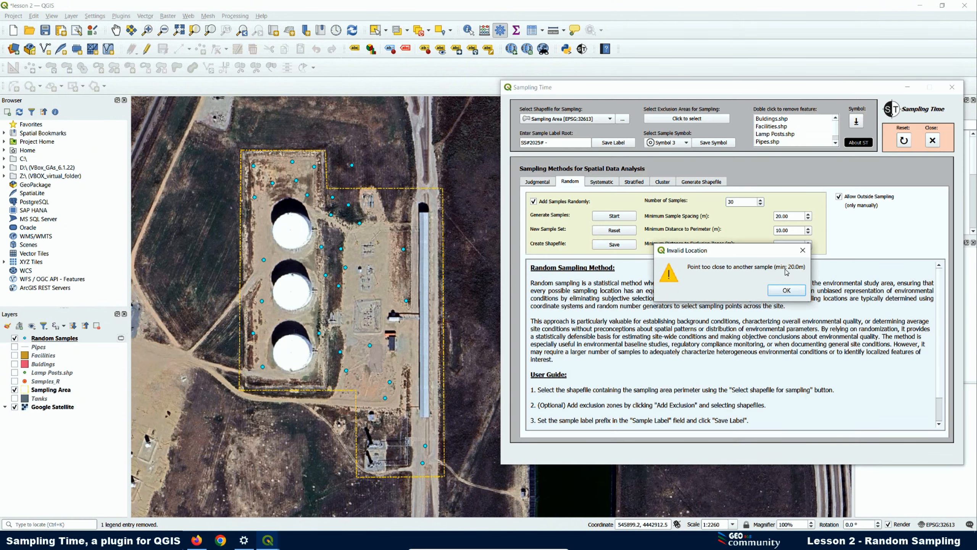
- Dismiss the Invalid Location warning about a point closer than 20.0 m to another sample
click(781, 294)
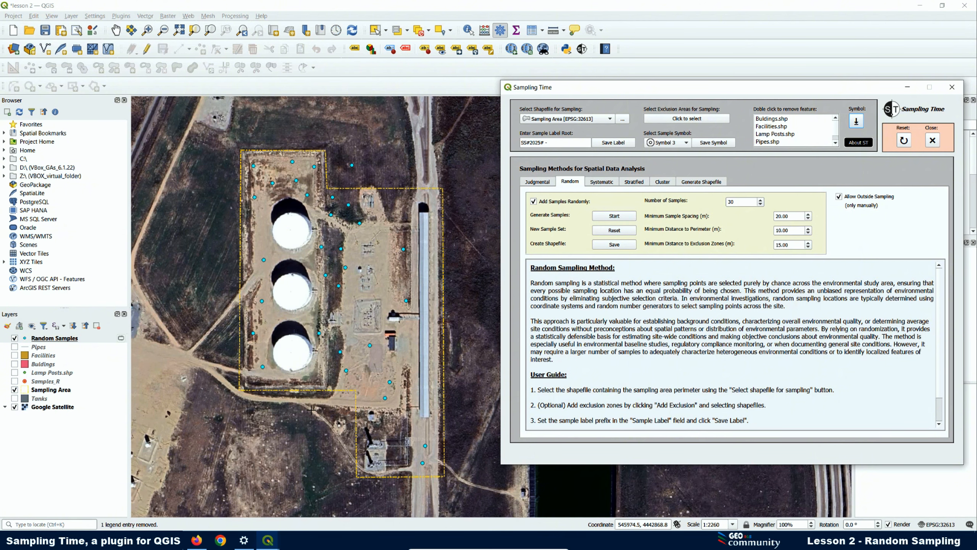
- Remove the Random Samples layer from the project
click(76, 341)
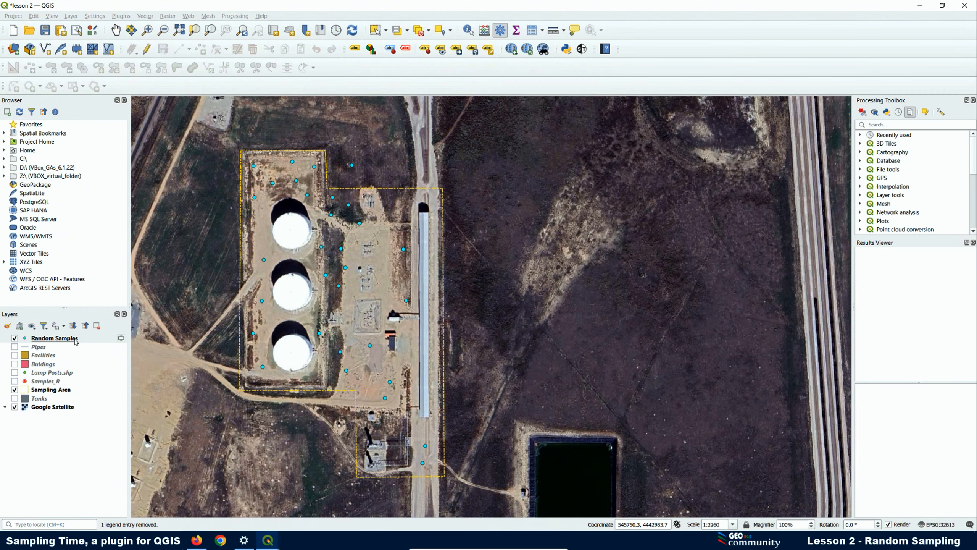
right_click(75, 342)
click(116, 195)
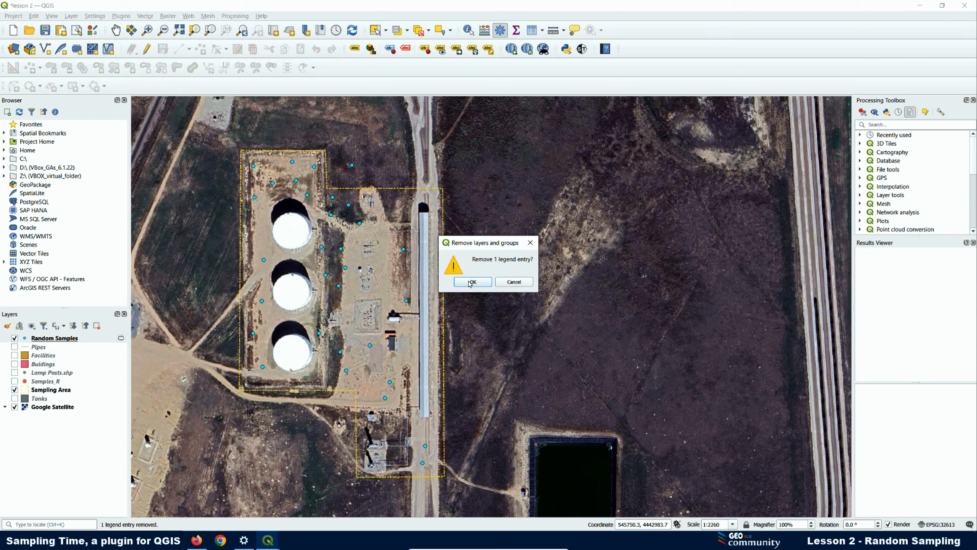
click(473, 282)
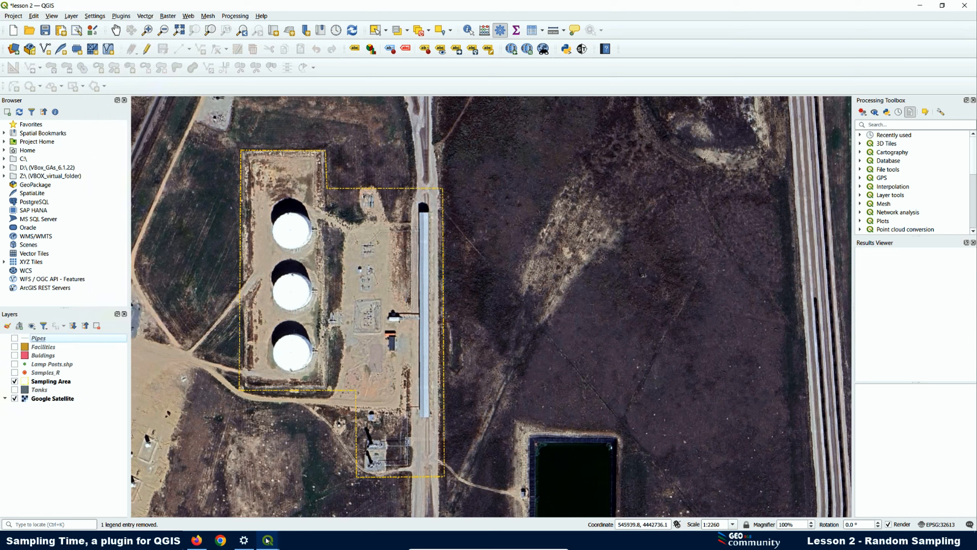
- In Sampling Time, read the Random Sampling guidance, re-enable Add Samples Randomly and dismiss the instructions
mouse_move(268, 540)
click(275, 474)
drag(554, 359, 530, 269)
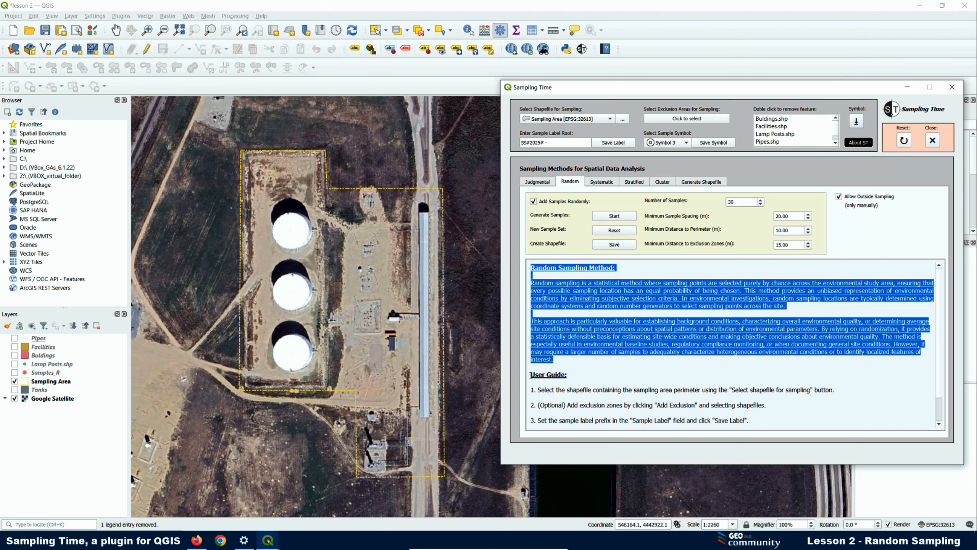
drag(530, 374, 802, 439)
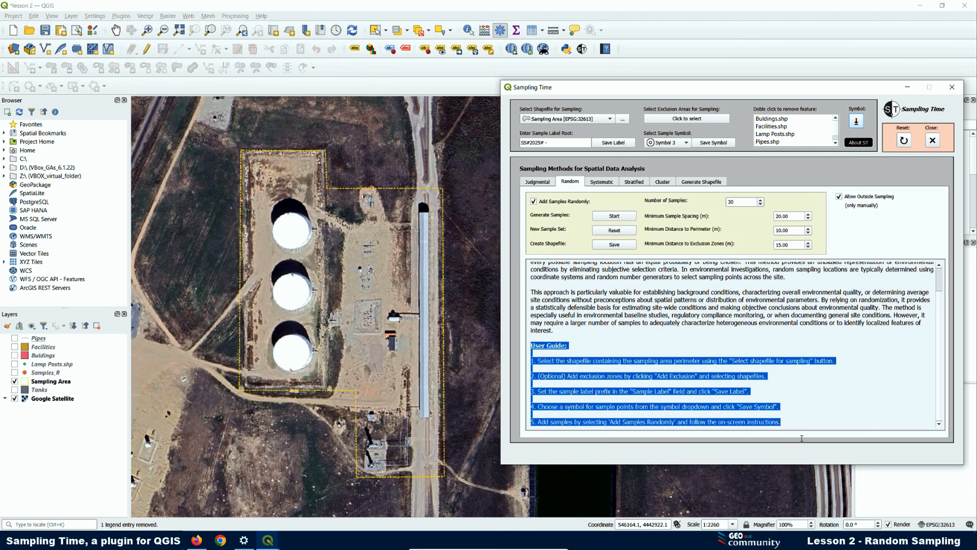
click(534, 201)
click(536, 203)
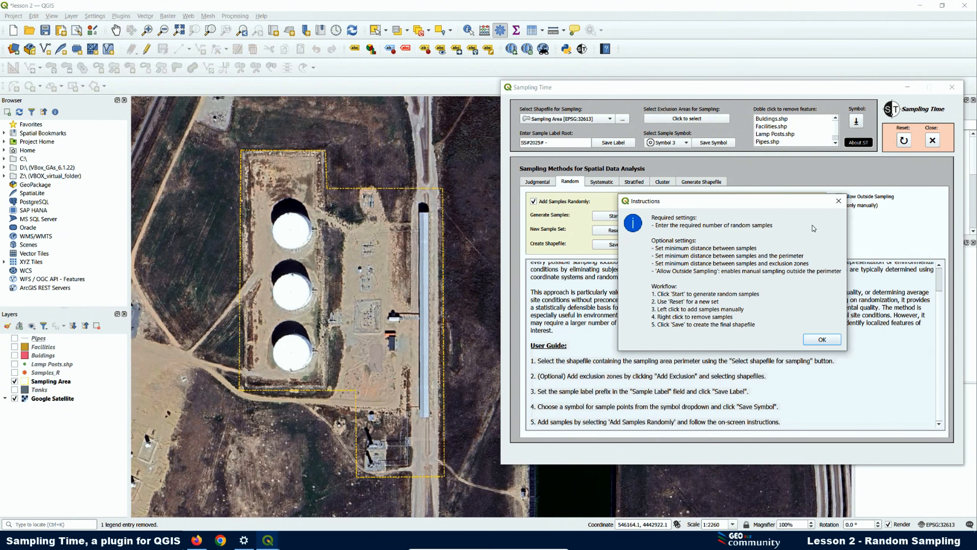
click(839, 202)
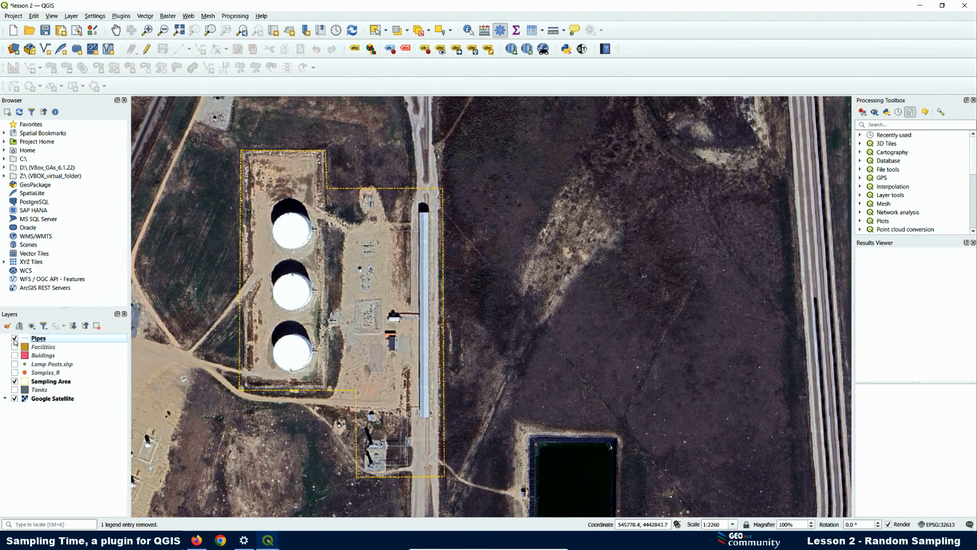
- Turn on the Pipes, Facilities, Buildings, Lamp Posts and Tanks layers on the map
click(14, 337)
click(14, 347)
click(14, 355)
click(15, 364)
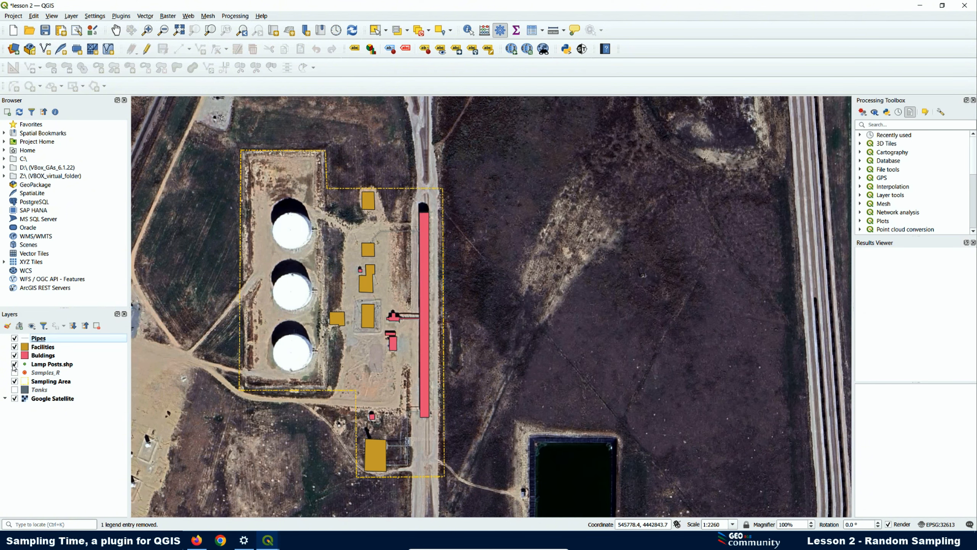
click(14, 390)
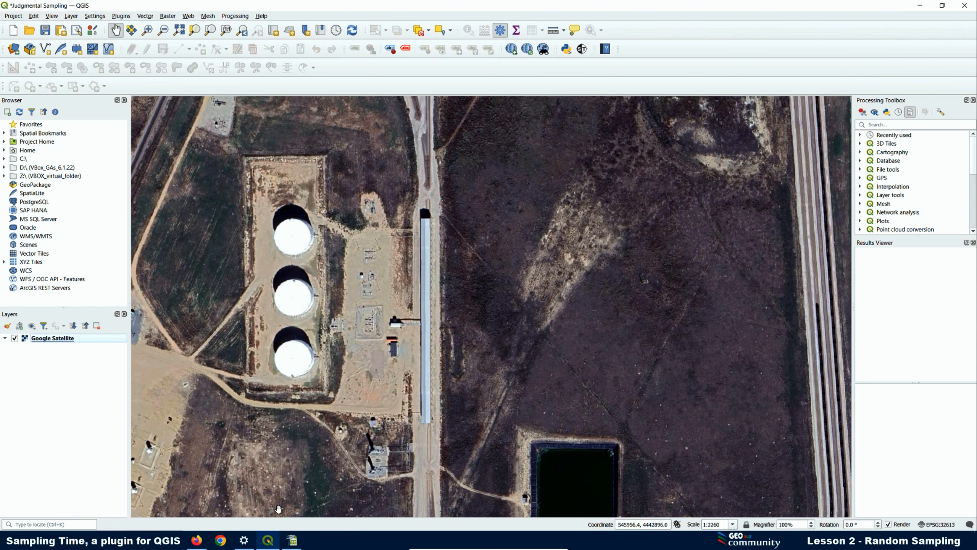
- Glance at the coordinates spreadsheet, minimize it, and launch the Sampling Time plugin
click(287, 543)
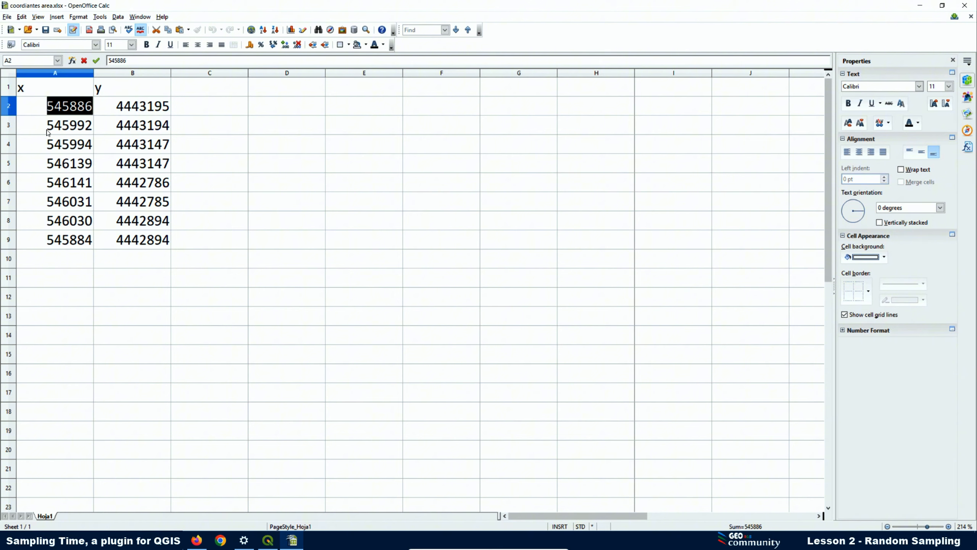
click(919, 5)
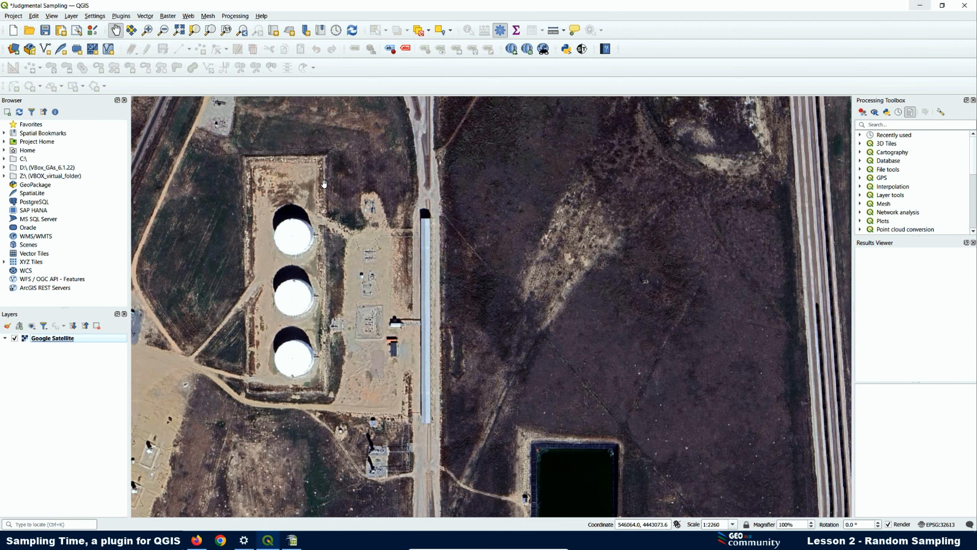
click(582, 49)
- On the Generate Shapefile tab, enable Generate by Coordinates, then show the coordinates area.xlsx spreadsheet
drag(480, 79, 619, 86)
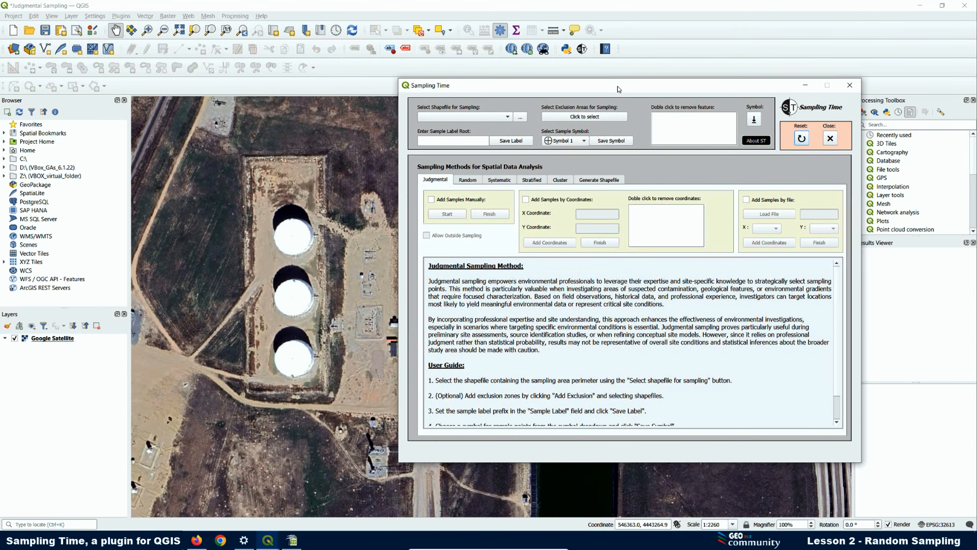
click(600, 183)
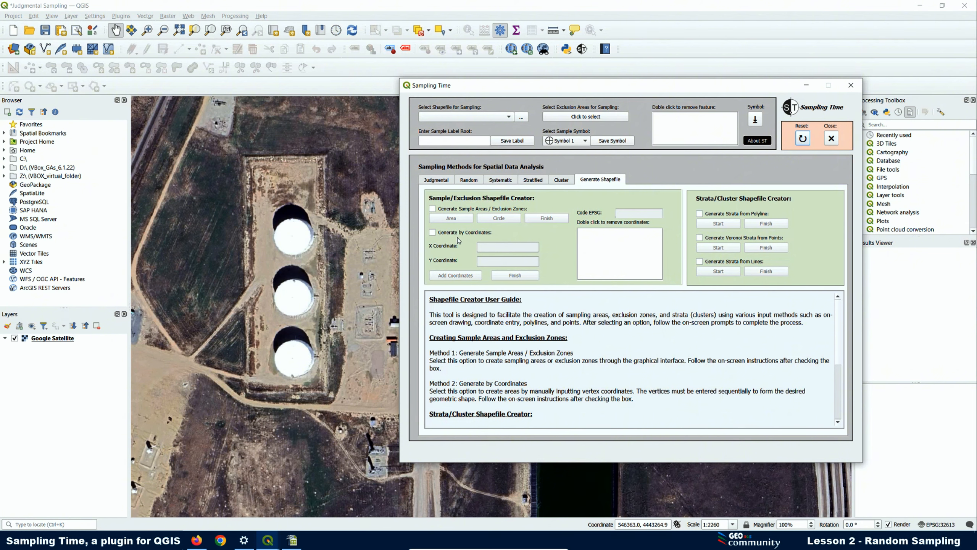
click(432, 233)
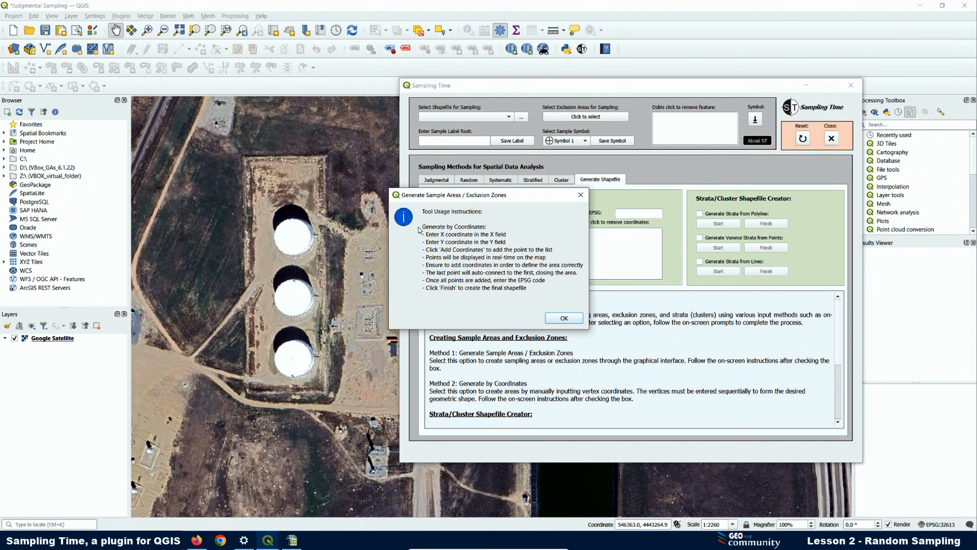
click(564, 318)
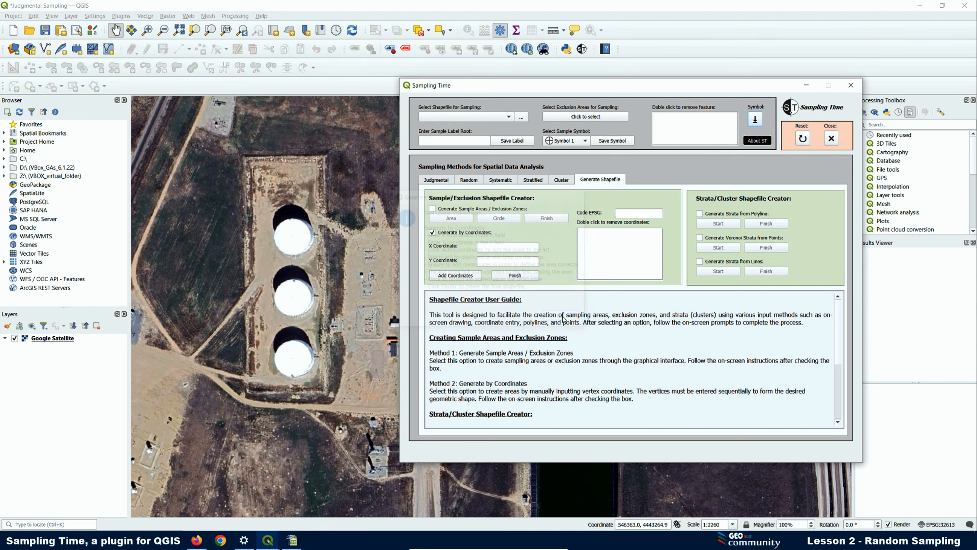
click(292, 540)
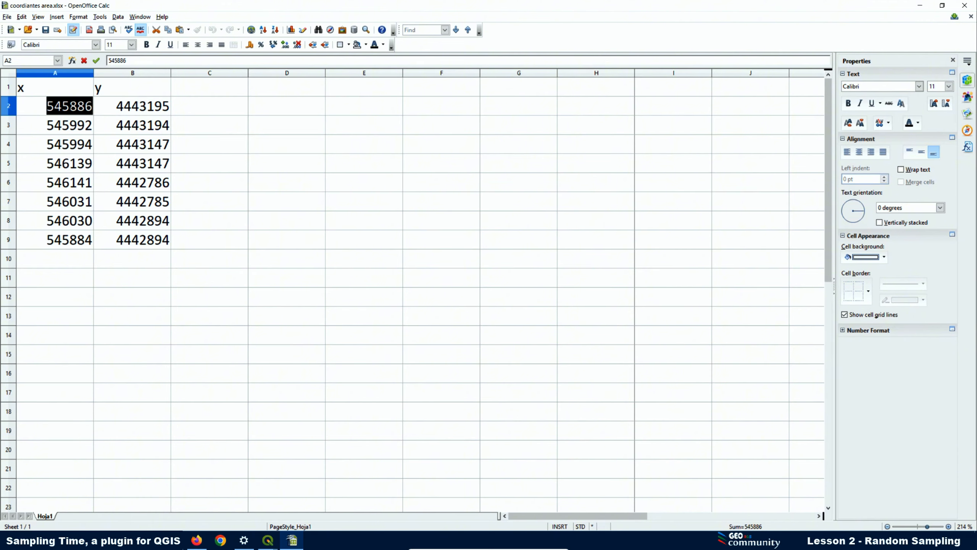
- Copy 545886 from cell A2 into the Sampling Time X Coordinate field
right_click(71, 107)
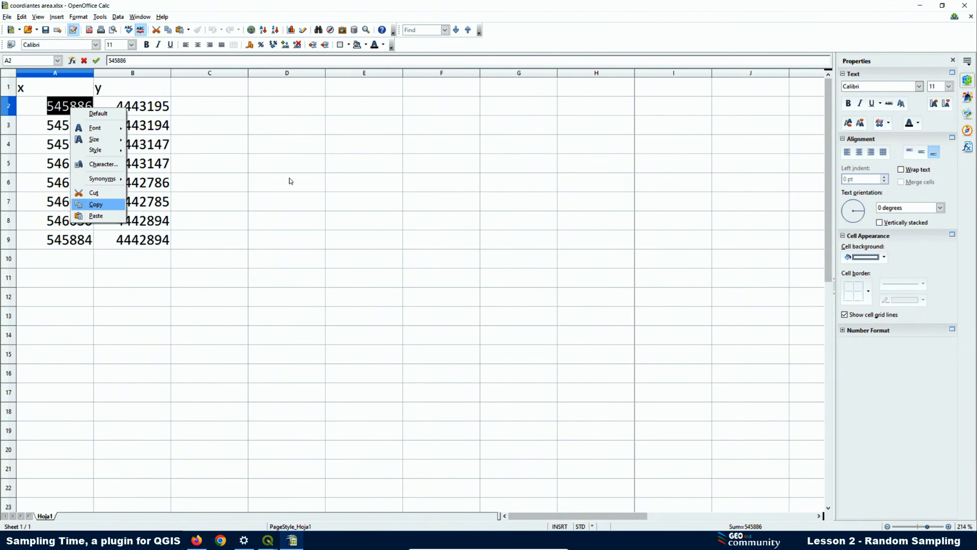
key(Return)
key(alt+Tab)
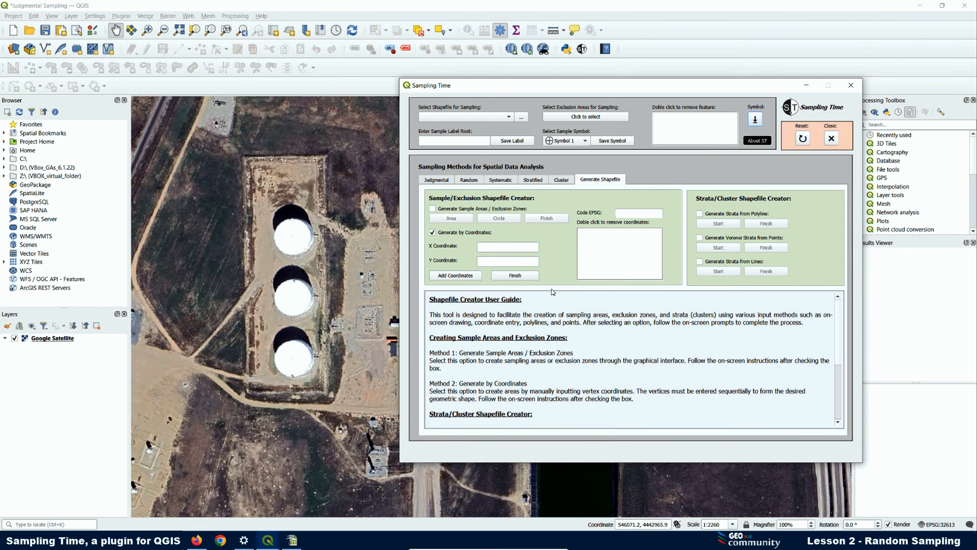
click(495, 243)
right_click(495, 245)
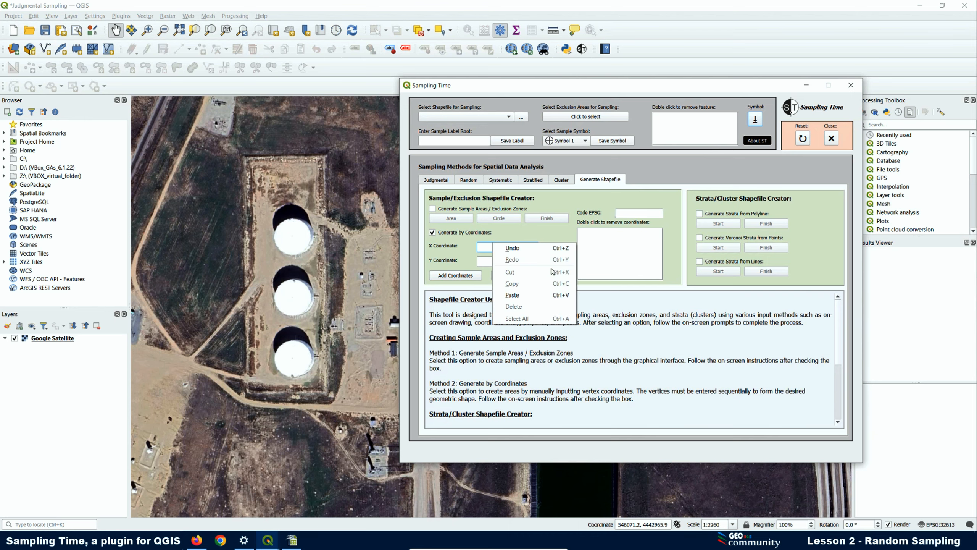
click(524, 297)
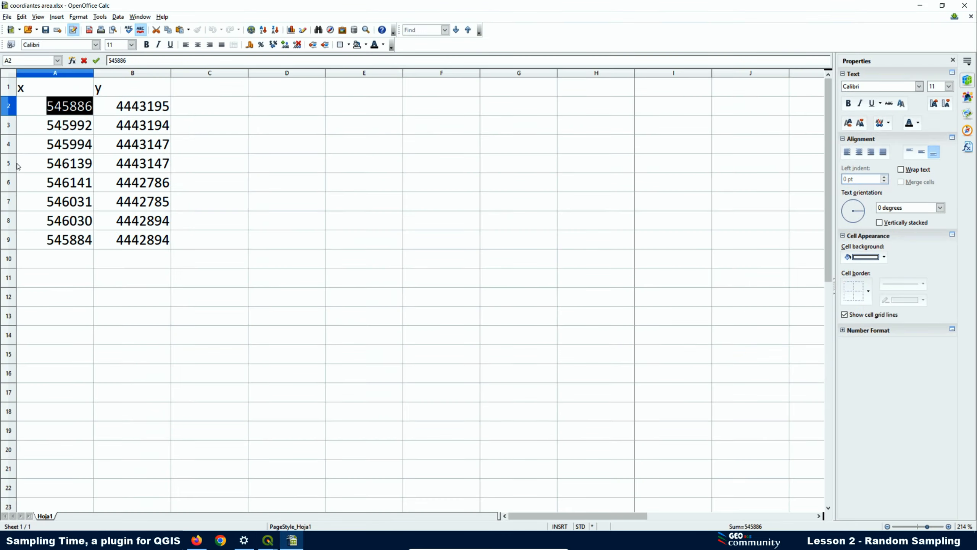
- Copy 4443195 from cell B2 into the Sampling Time Y Coordinate field
click(292, 540)
double_click(146, 110)
drag(169, 109, 115, 109)
key(ctrl+c)
click(268, 540)
click(496, 261)
right_click(496, 261)
click(526, 313)
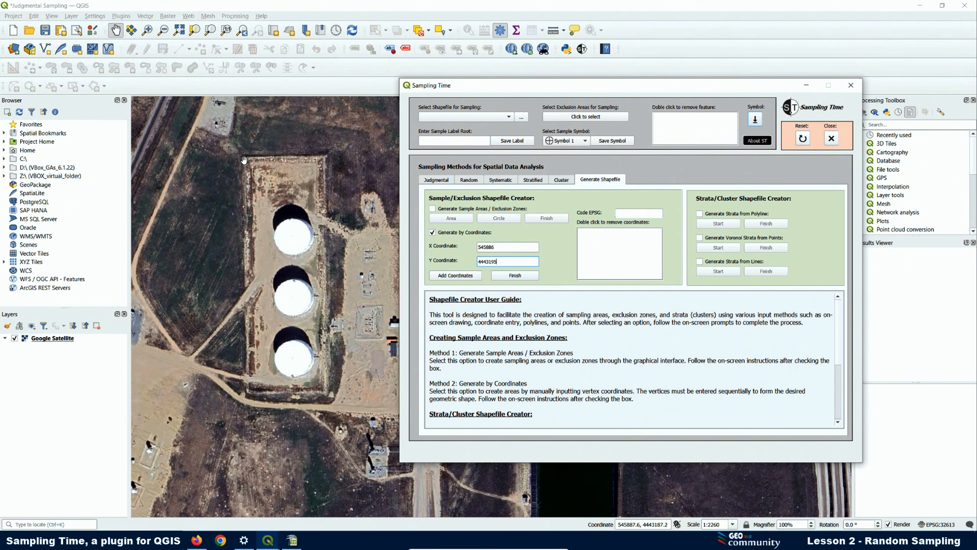
- Add vertex 1 at 545886, 4443195 to the sampling area, then return to the spreadsheet
click(456, 276)
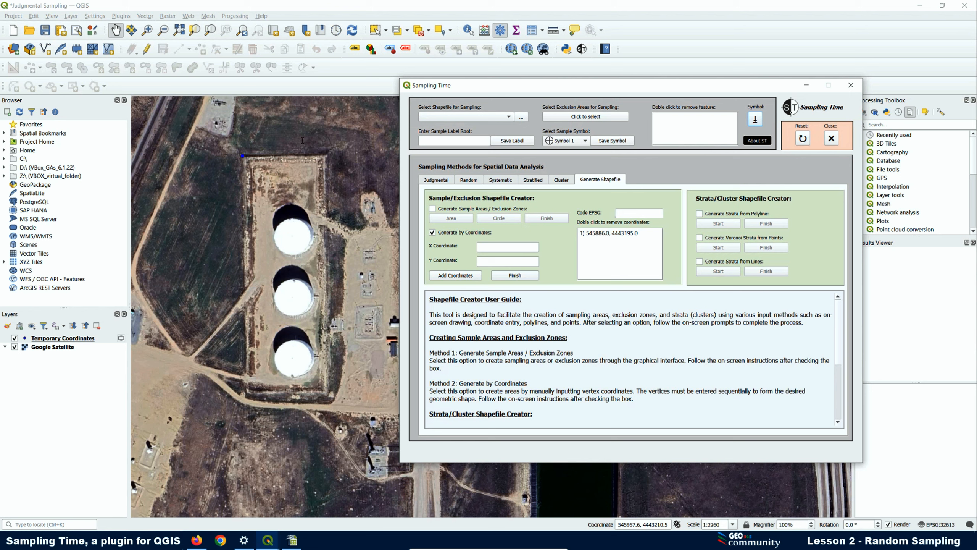
click(292, 539)
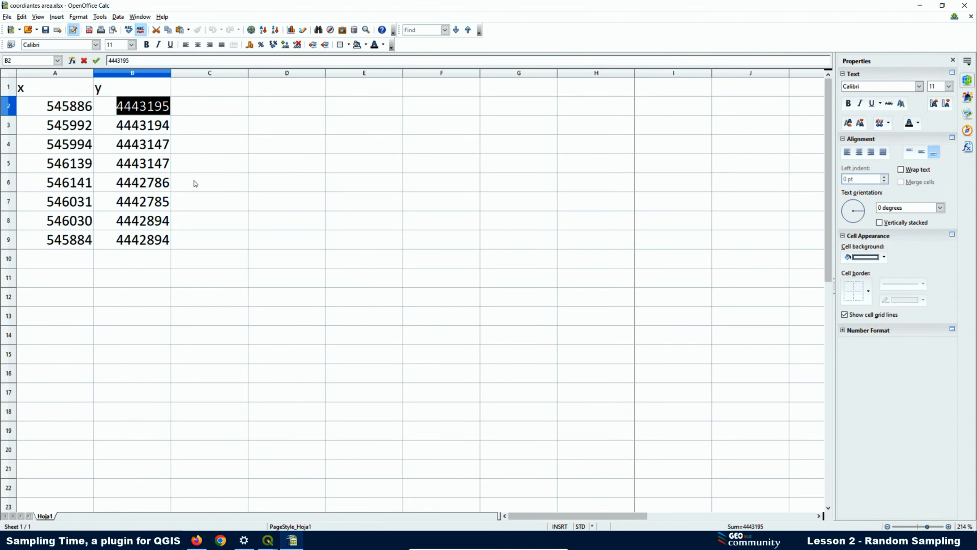
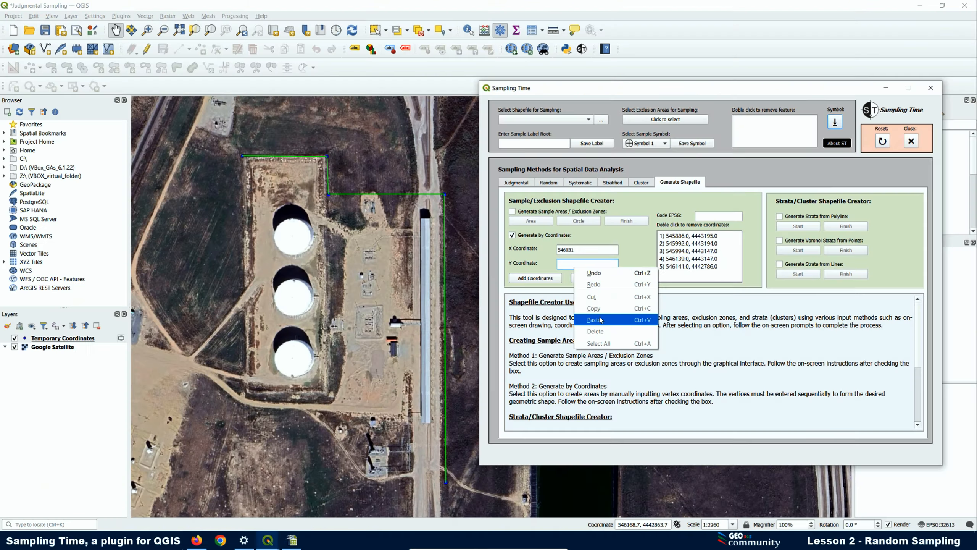
- Paste the pending coordinate and add the entries through vertex 7 to the list
click(600, 319)
click(535, 278)
double_click(69, 221)
double_click(143, 221)
click(535, 277)
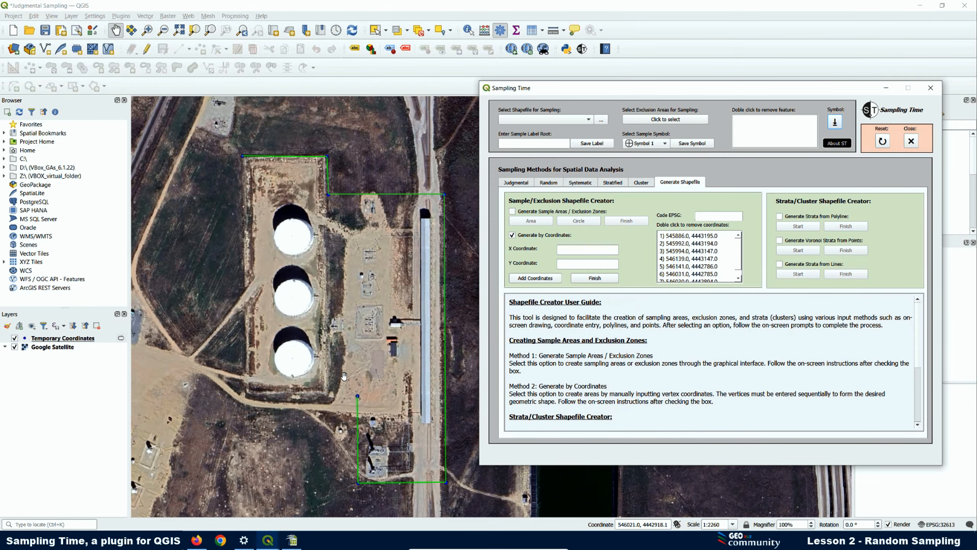
- Copy 545884 from cell A9 into the X Coordinate field
click(292, 540)
double_click(91, 239)
drag(91, 240, 47, 240)
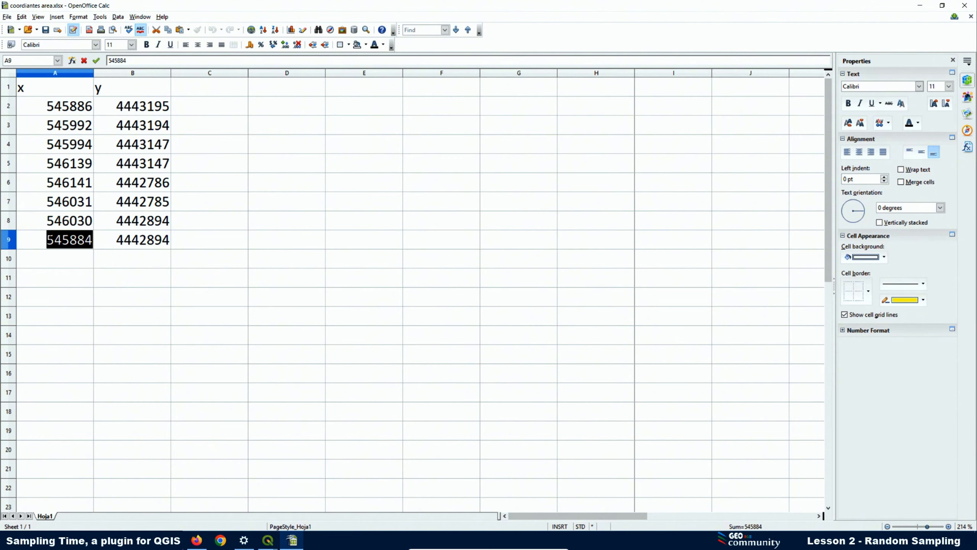
right_click(59, 240)
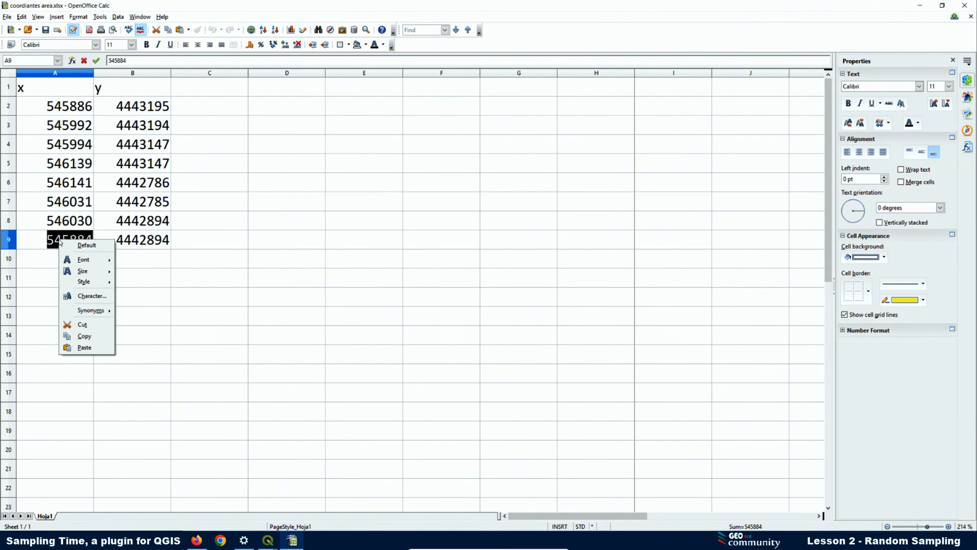
click(89, 336)
click(268, 540)
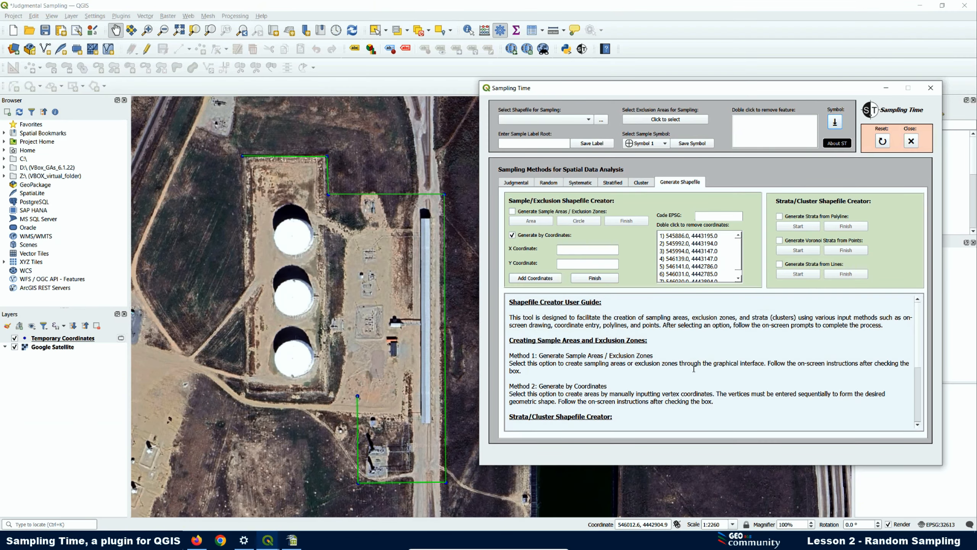
right_click(563, 249)
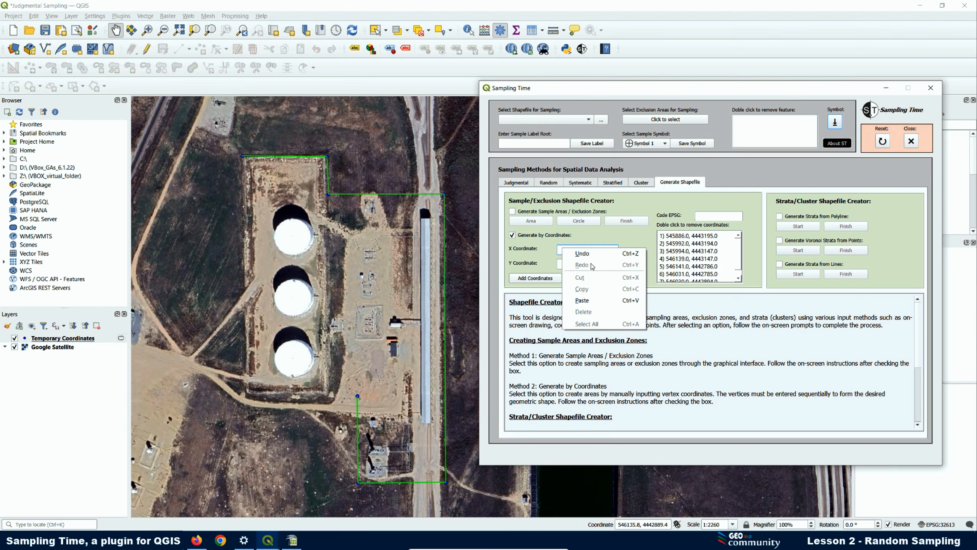
click(582, 301)
- Copy 4442894 from cell B9 into the Y Coordinate field and add the eighth vertex
click(292, 540)
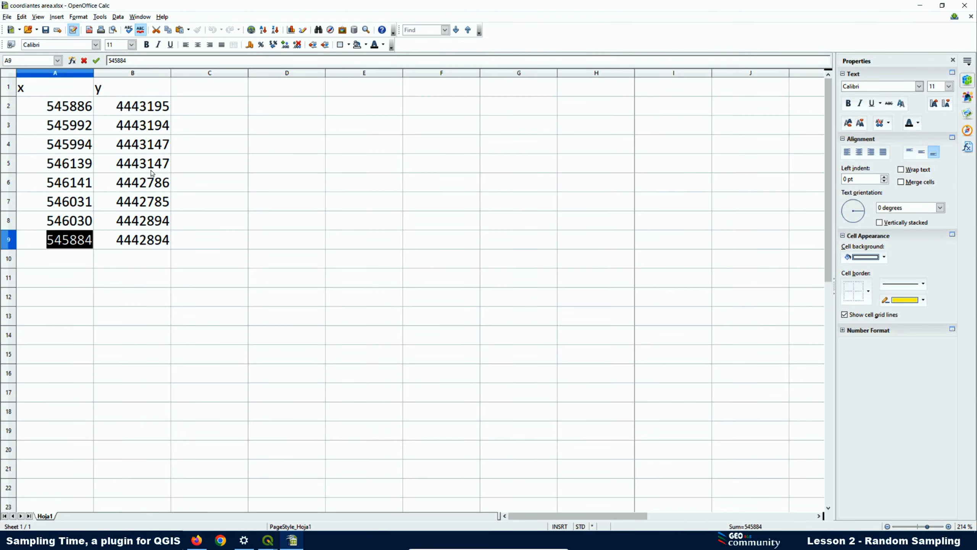
click(133, 240)
double_click(133, 241)
drag(169, 240, 116, 240)
key(ctrl+c)
click(268, 540)
right_click(576, 265)
click(585, 315)
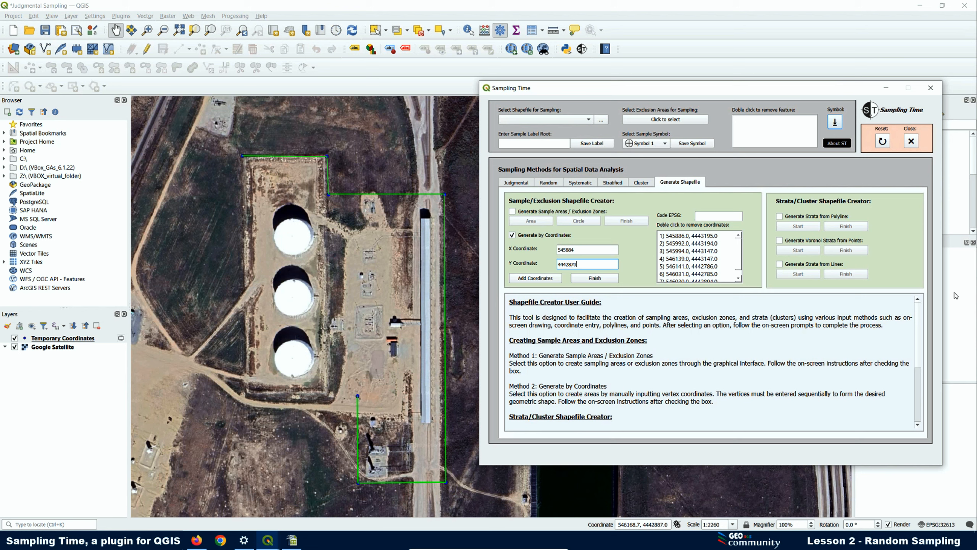
click(537, 278)
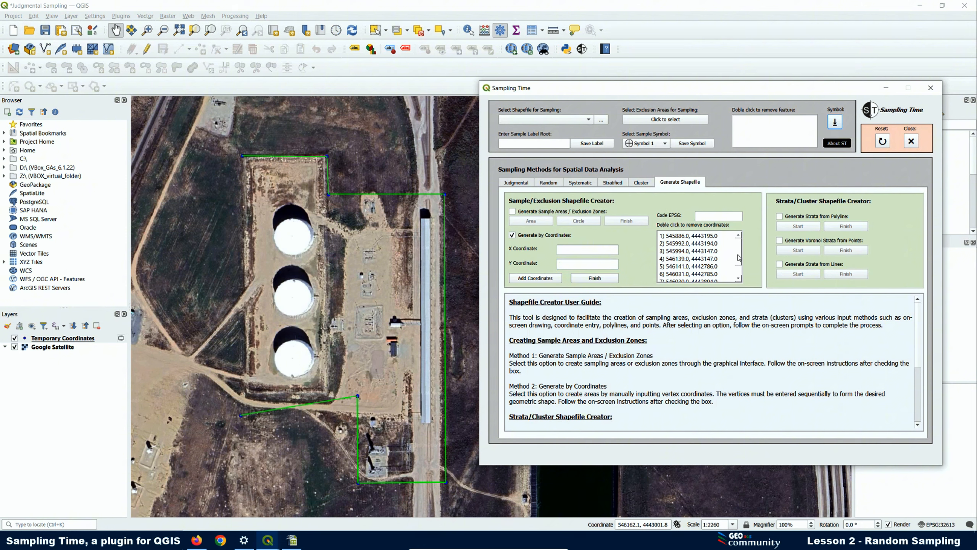
- Remove the mistyped vertex 8 entry from the coordinate list
drag(741, 256, 741, 274)
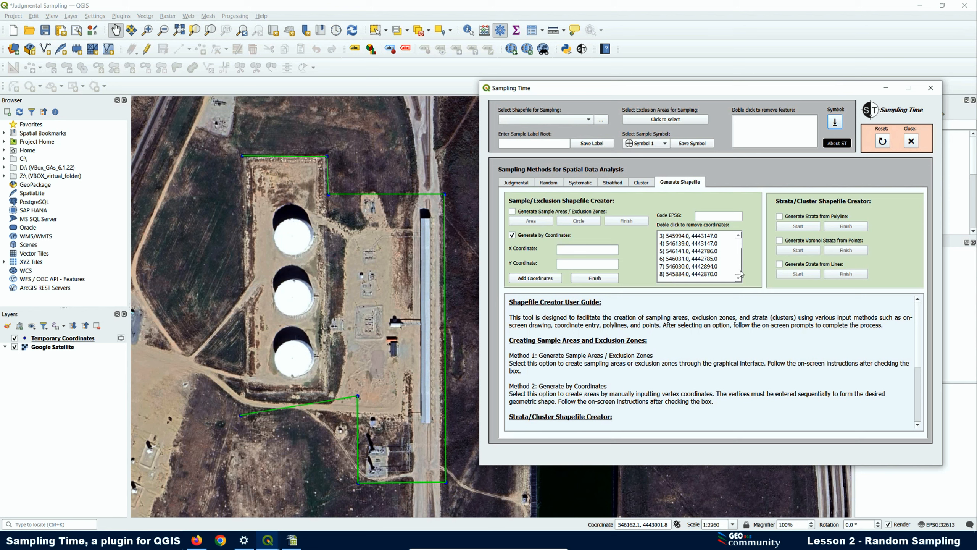
click(670, 275)
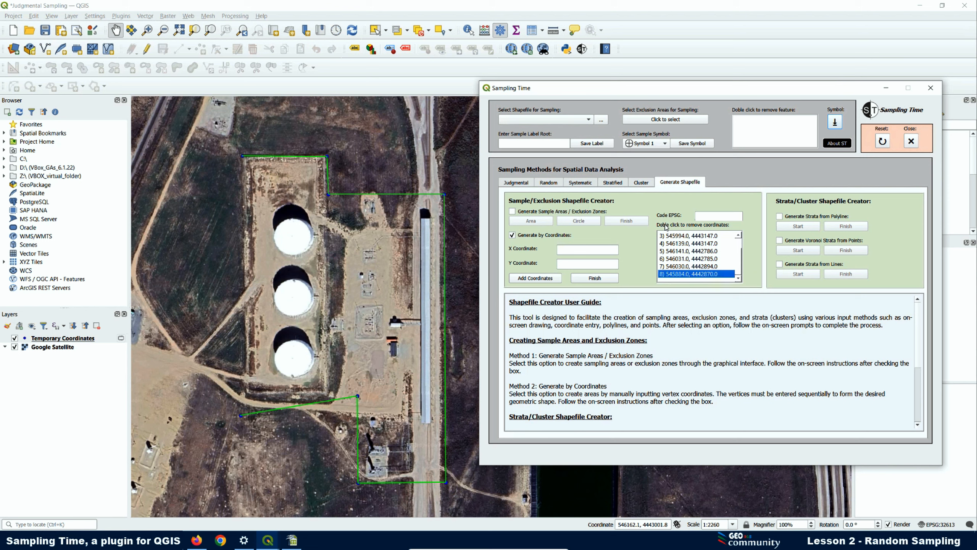
double_click(684, 275)
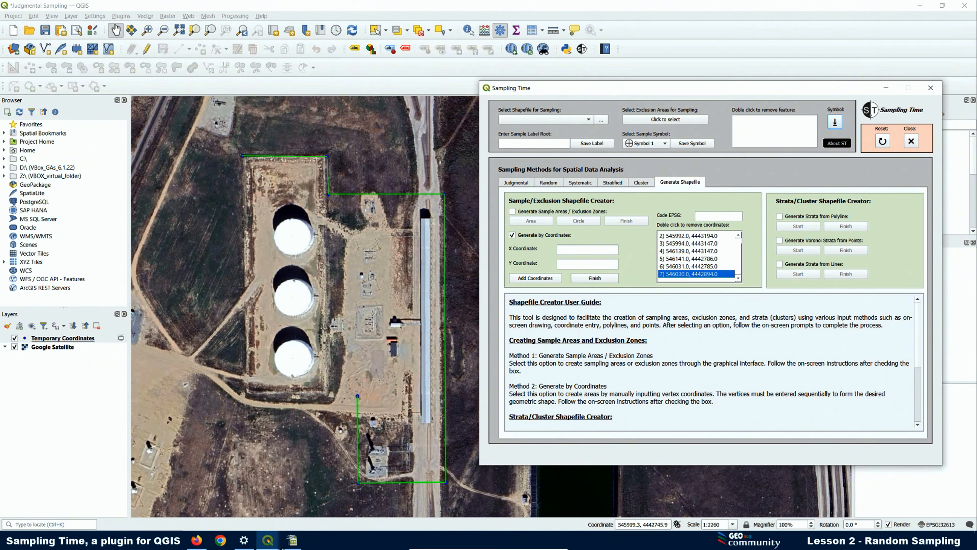
- Copy 4442894 from cell B9 into the Y Coordinate field again
click(292, 540)
right_click(142, 242)
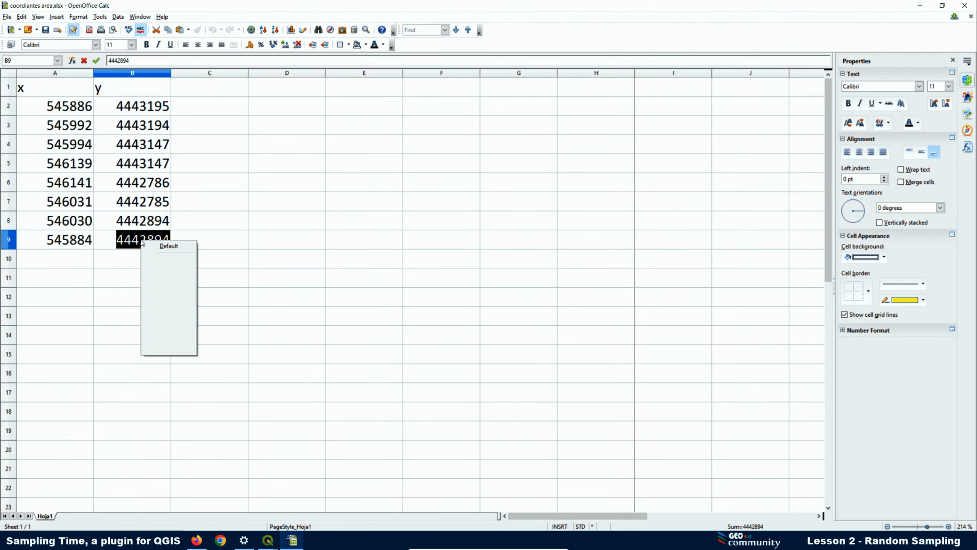
click(169, 336)
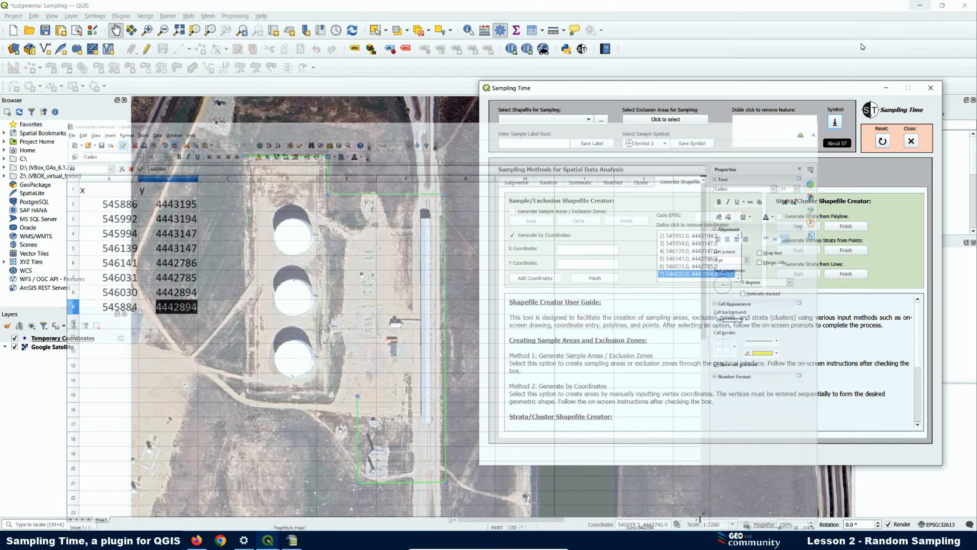
click(920, 5)
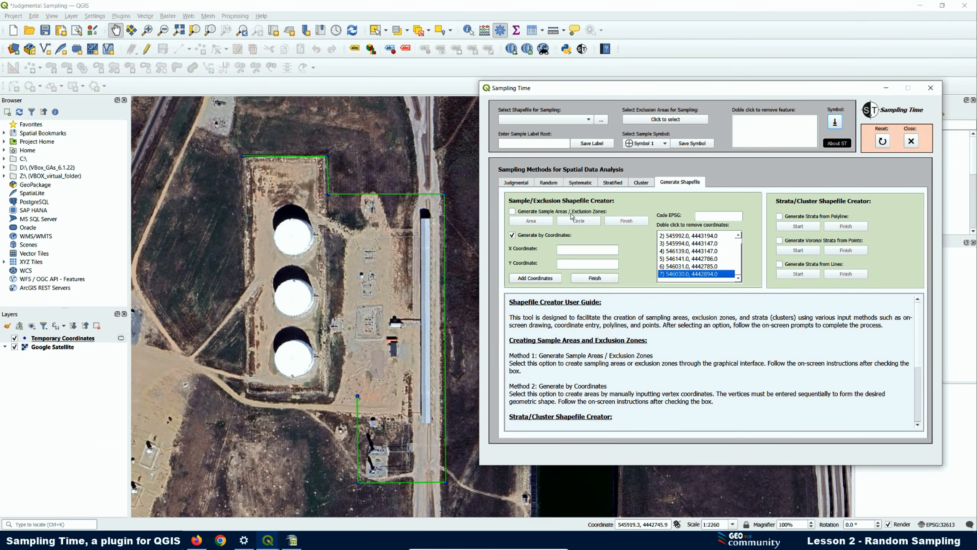
right_click(576, 265)
click(596, 313)
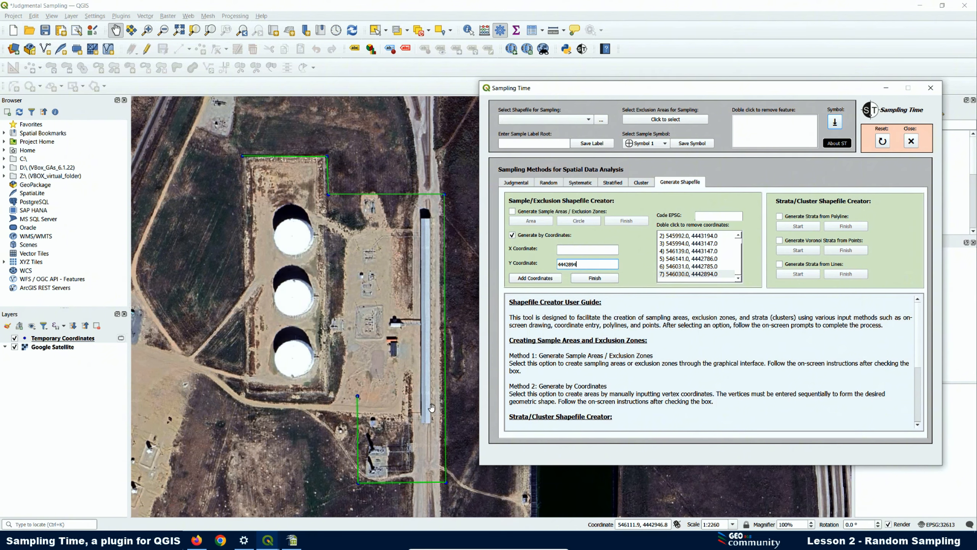
- Re-enter X 545884 from cell A9 and add vertex 545884, 4442894
click(292, 541)
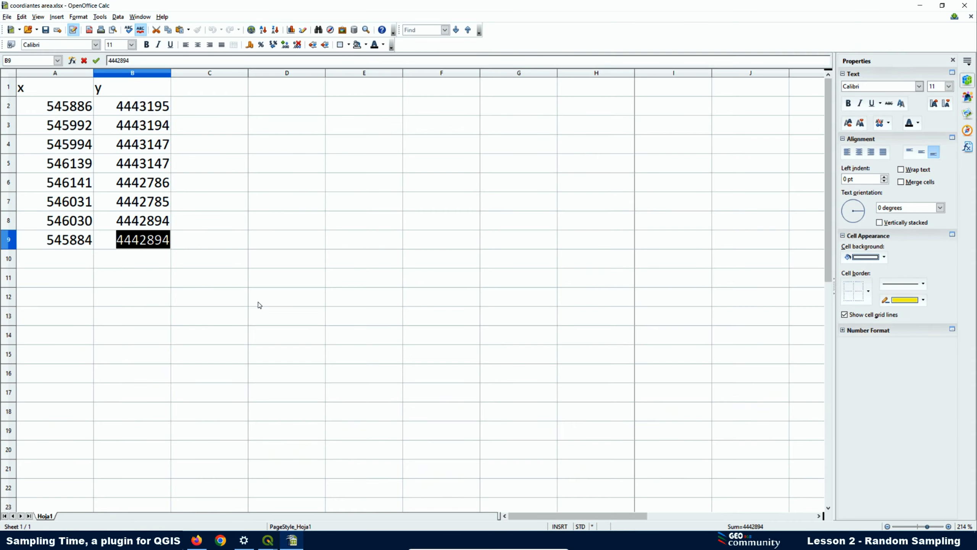
double_click(66, 242)
drag(93, 240, 46, 239)
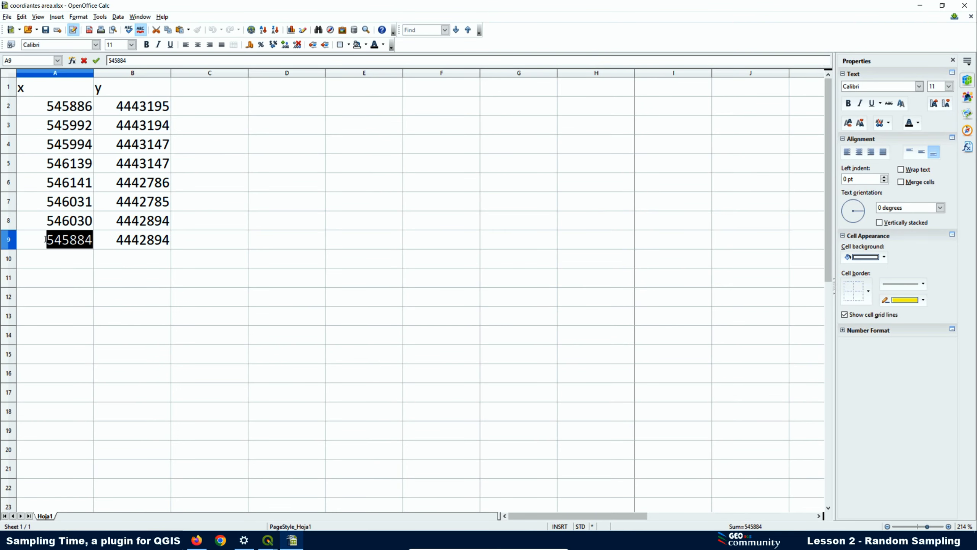
right_click(46, 239)
click(88, 344)
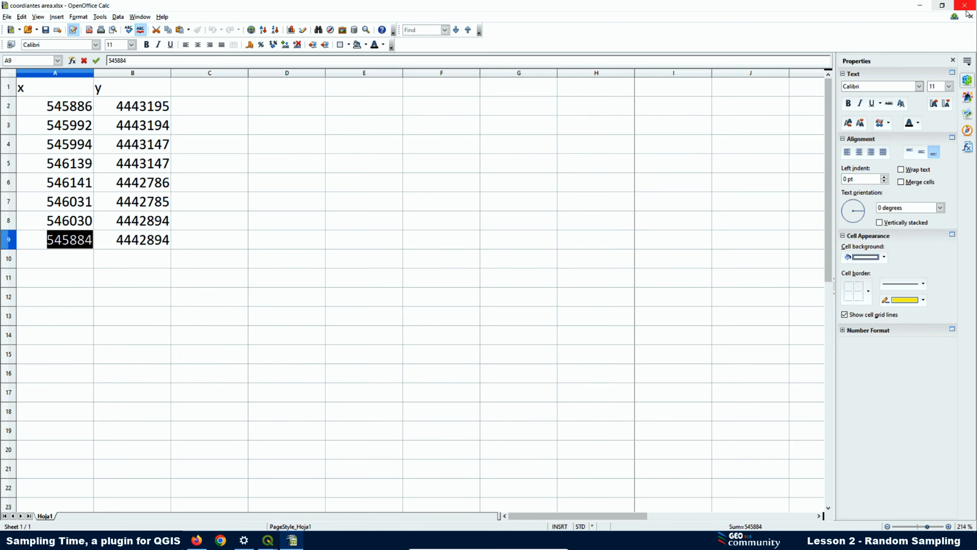
click(920, 6)
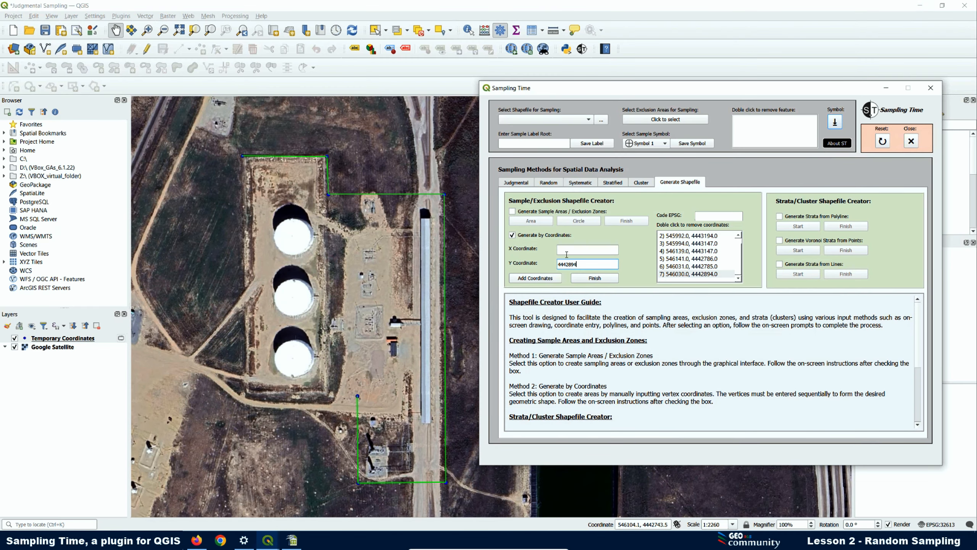
right_click(566, 248)
click(591, 299)
click(535, 278)
- Finish the area outline and dismiss the missing EPSG code warning
click(589, 279)
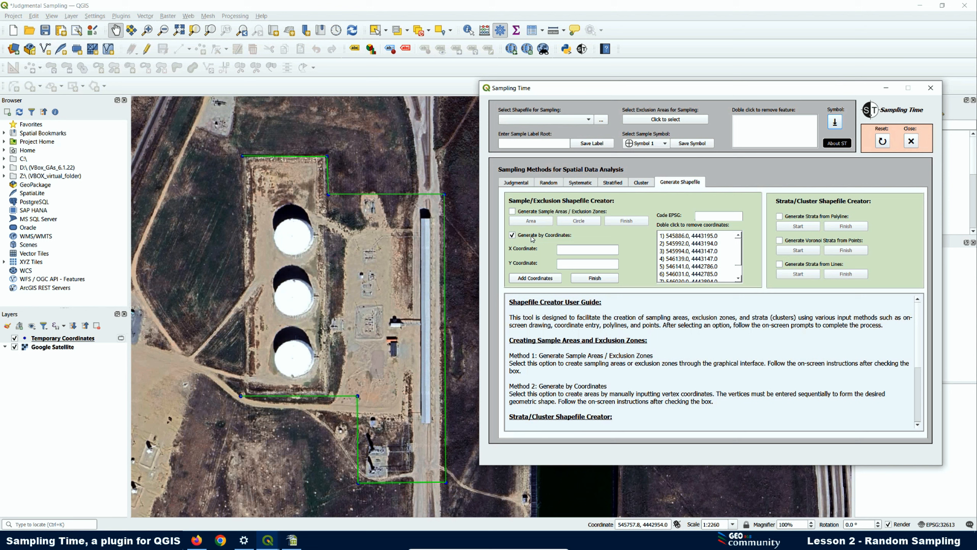
click(595, 279)
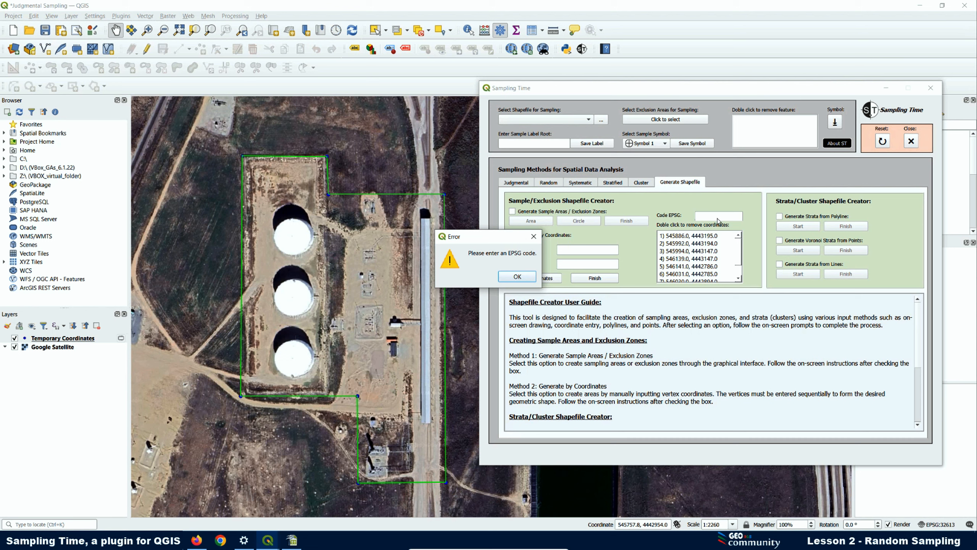
click(518, 276)
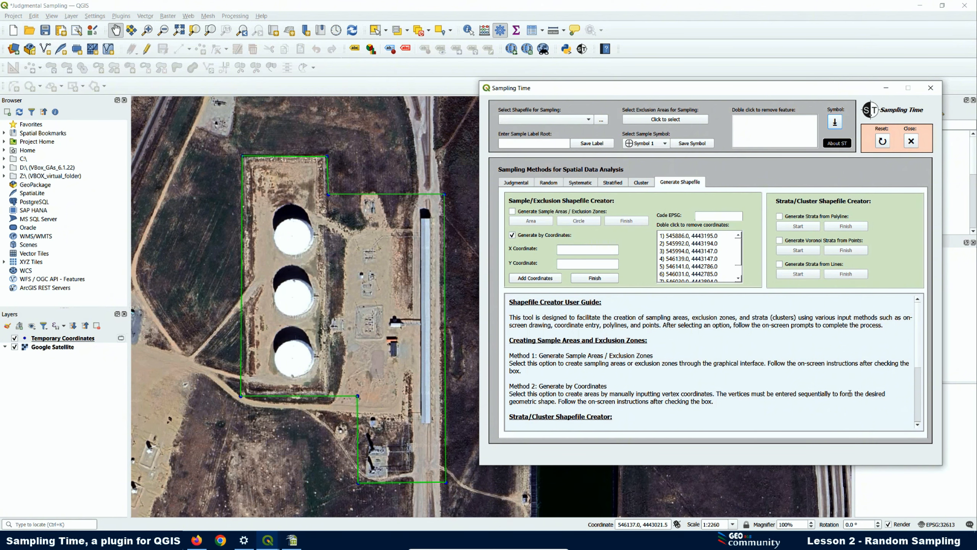
- Confirm the project CRS is EPSG:32613 (WGS 84 / UTM zone 13N), then return to Sampling Time
click(950, 528)
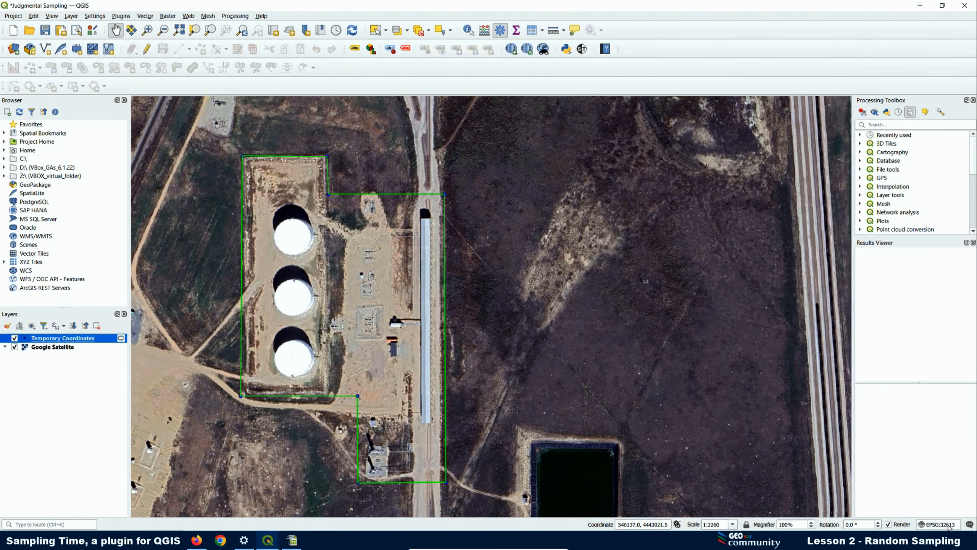
click(950, 524)
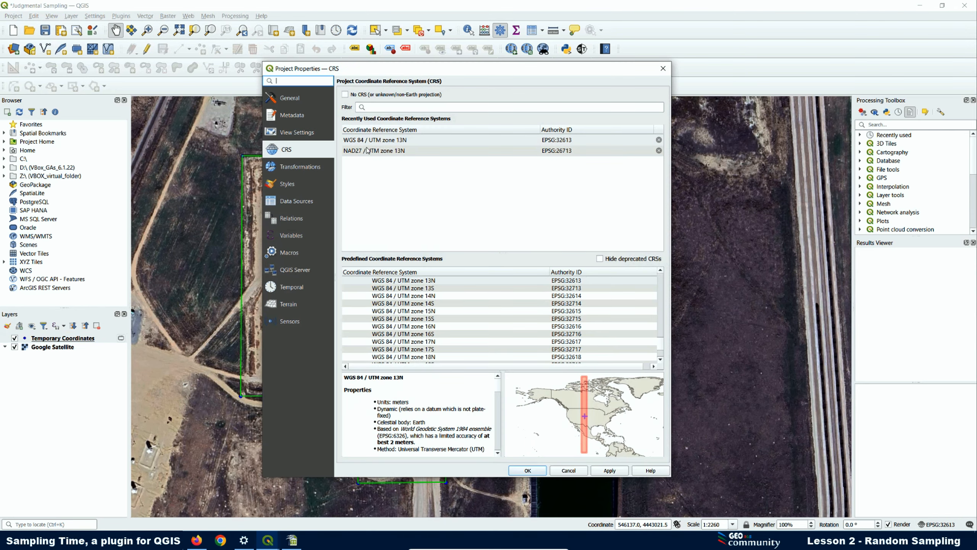
click(369, 141)
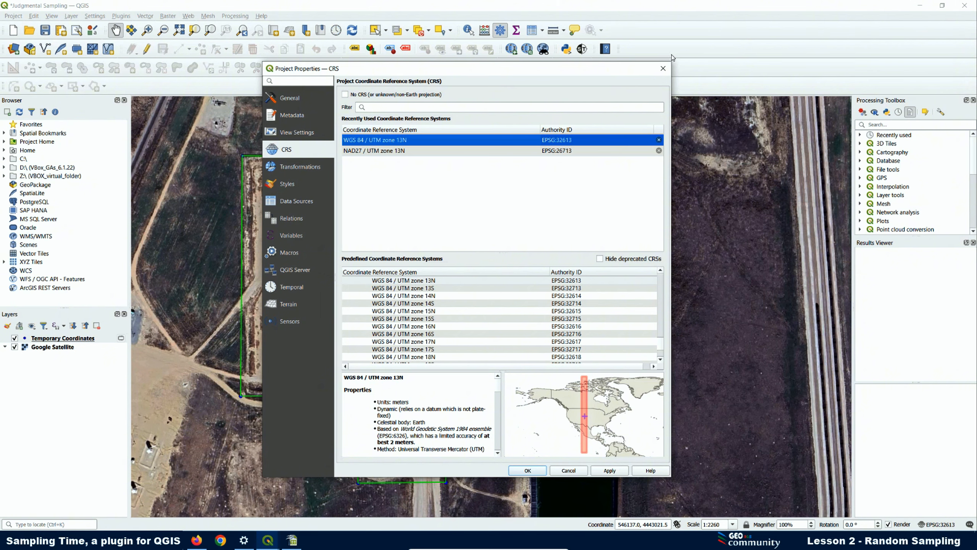
click(663, 68)
click(582, 49)
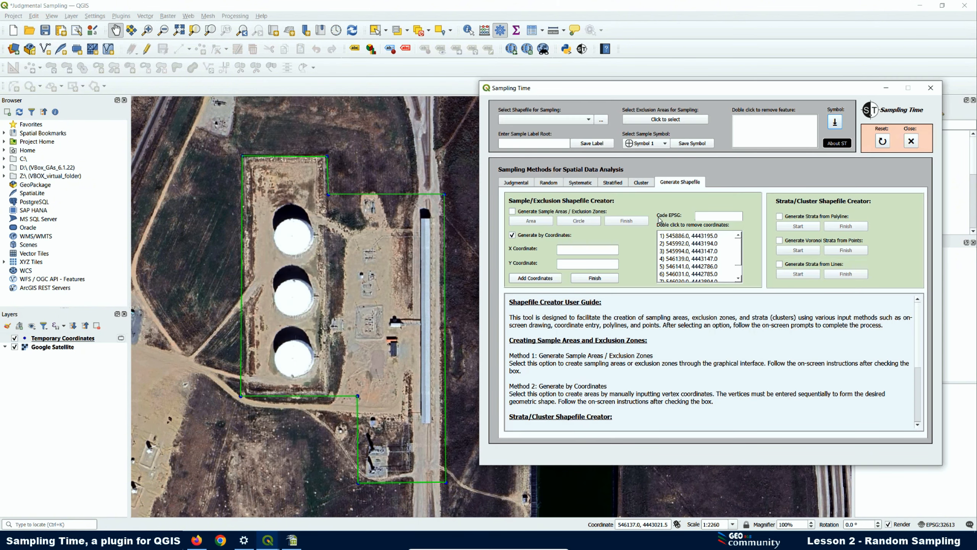
- Finish the area and choose Lesson 2's Exclusion Zones folder as the output location
click(705, 218)
click(595, 278)
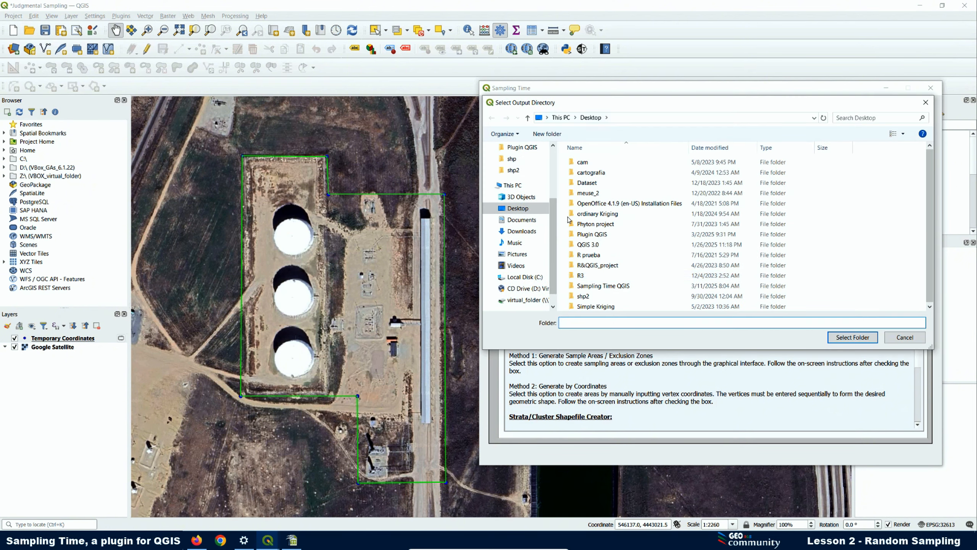
scroll(523, 218, up, 1)
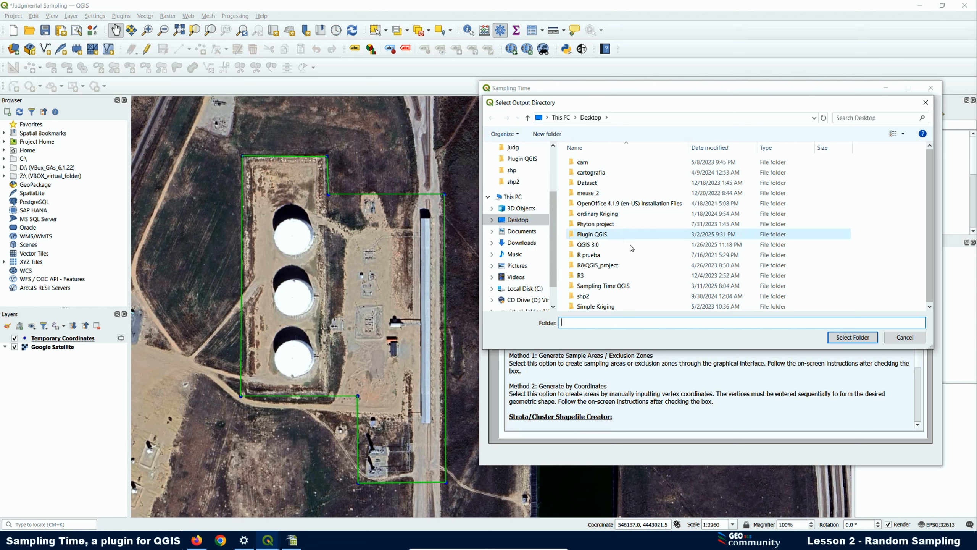
double_click(607, 286)
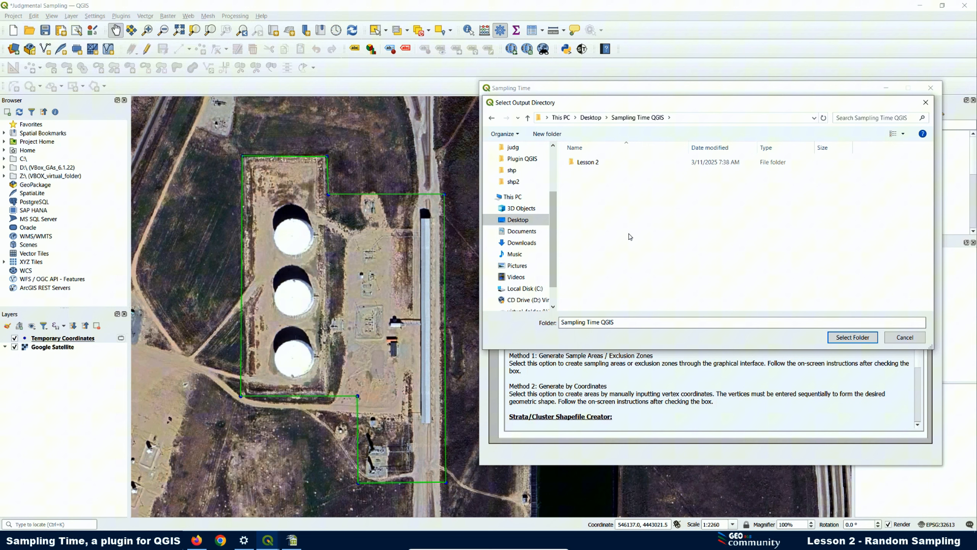
double_click(591, 166)
click(599, 164)
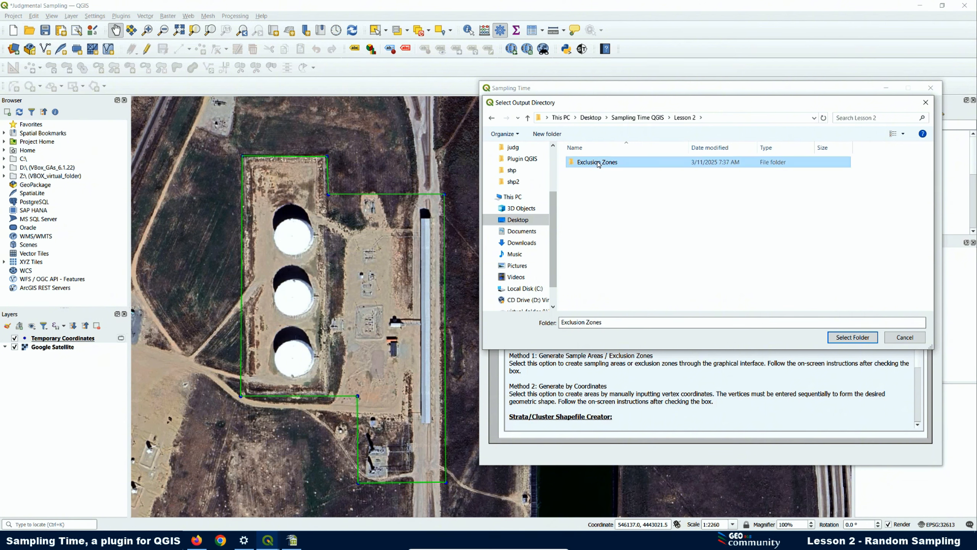
click(853, 338)
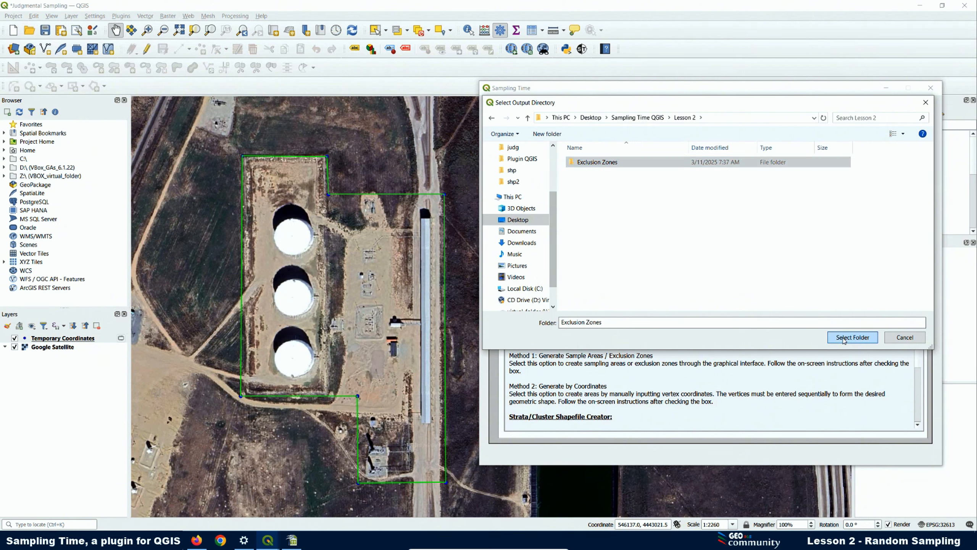
- Save the shapefile as 'Sampling Area' and dismiss the success message
click(497, 265)
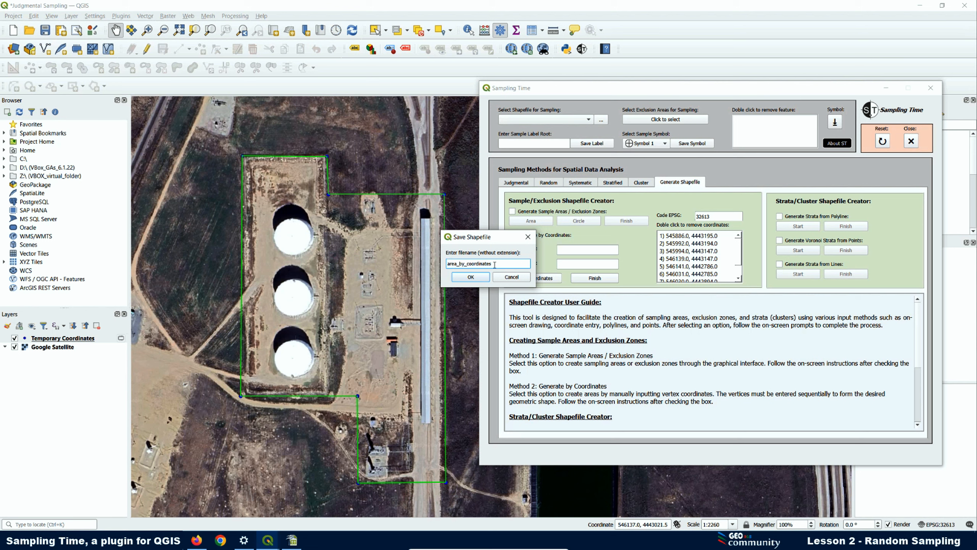
key(ctrl+a)
text(S)
click(471, 277)
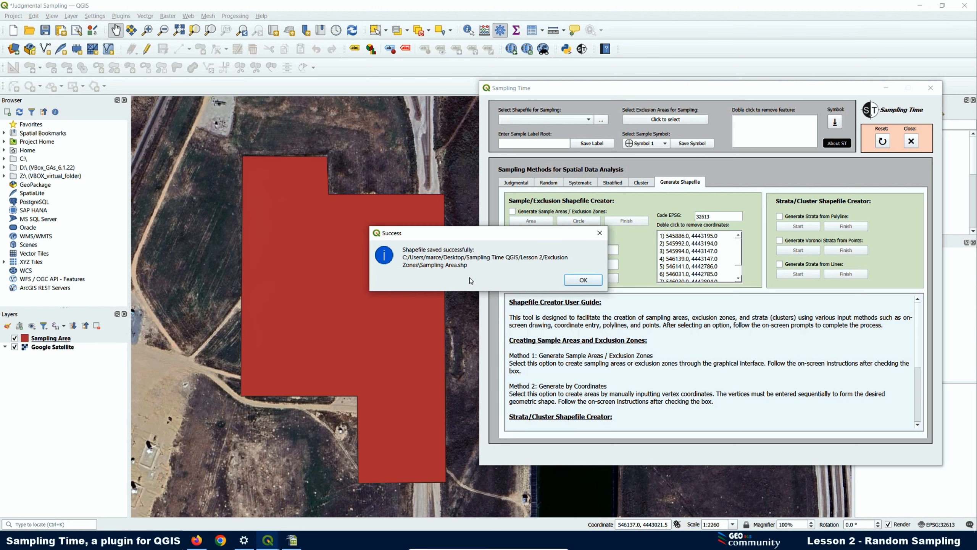
click(583, 279)
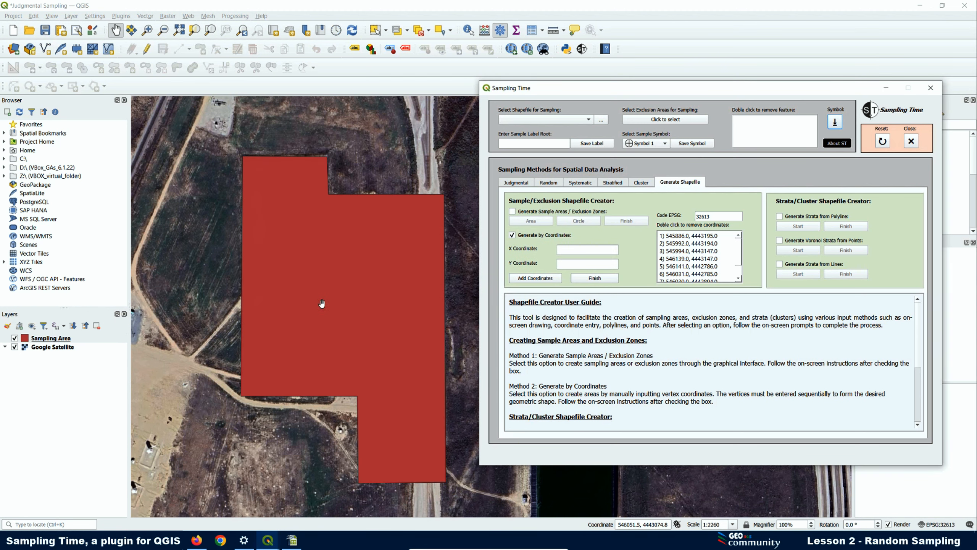
- In Sampling Area's Simple Fill symbology, set a transparent fill and a yellow stroke
right_click(61, 341)
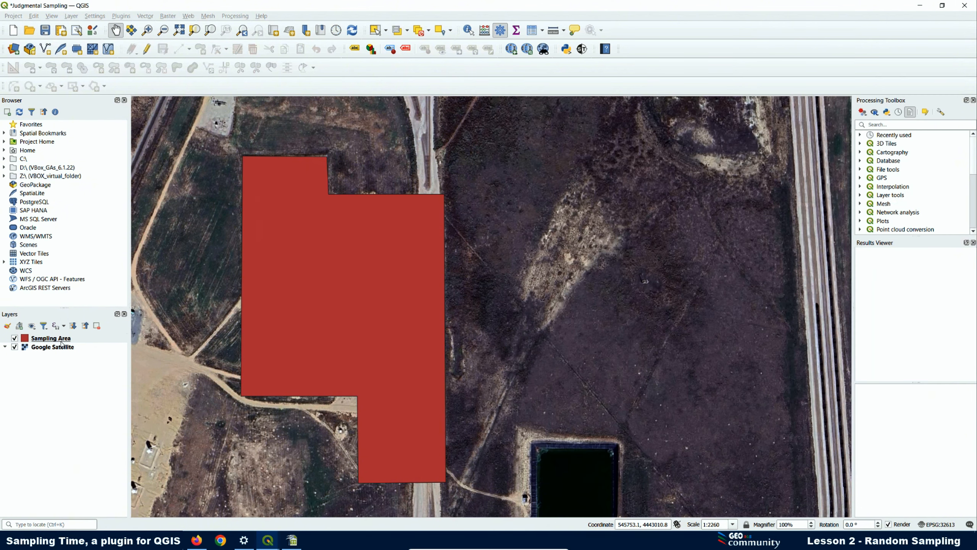
click(82, 336)
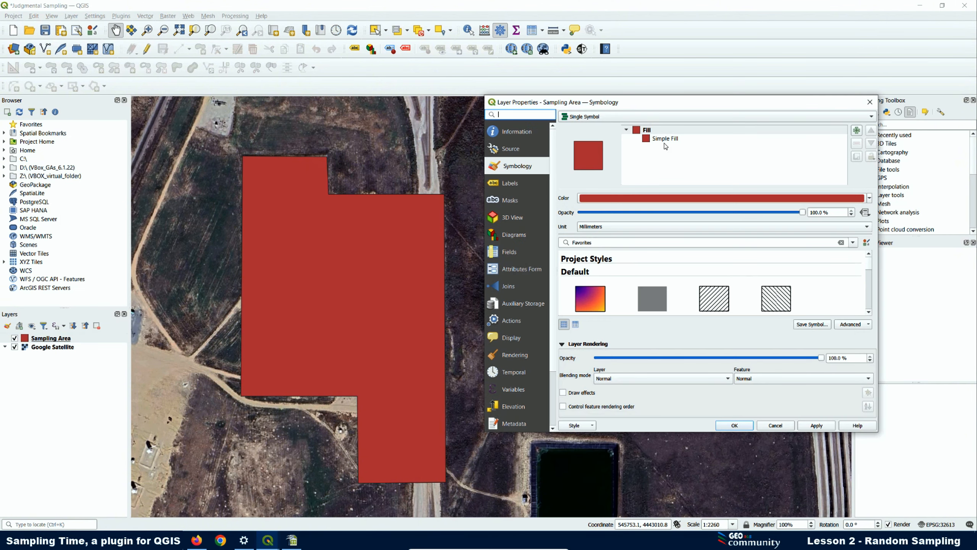
click(661, 139)
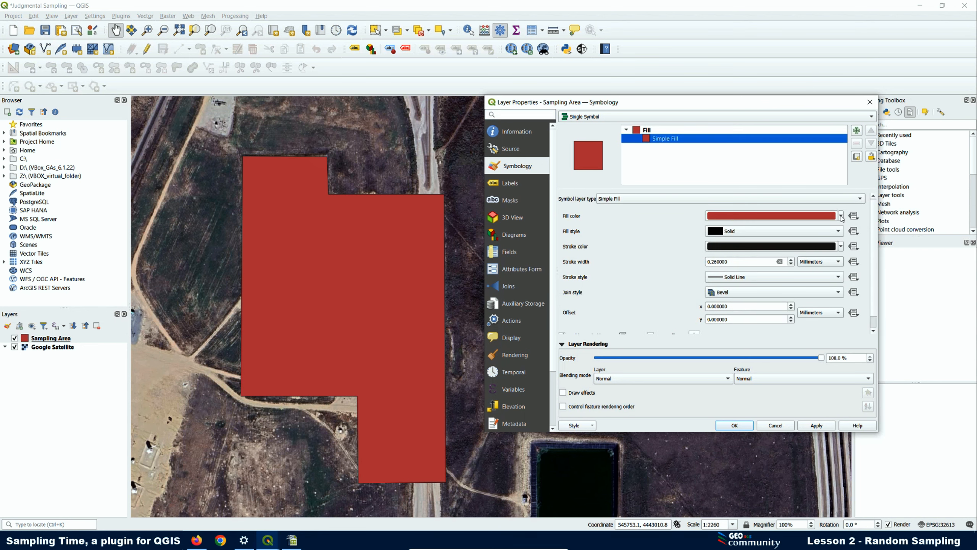
click(841, 216)
click(744, 231)
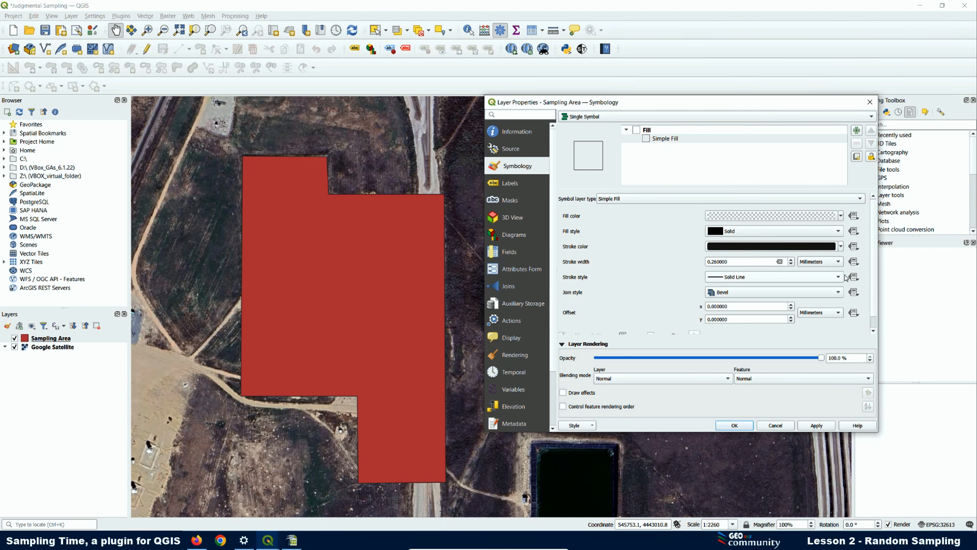
click(840, 246)
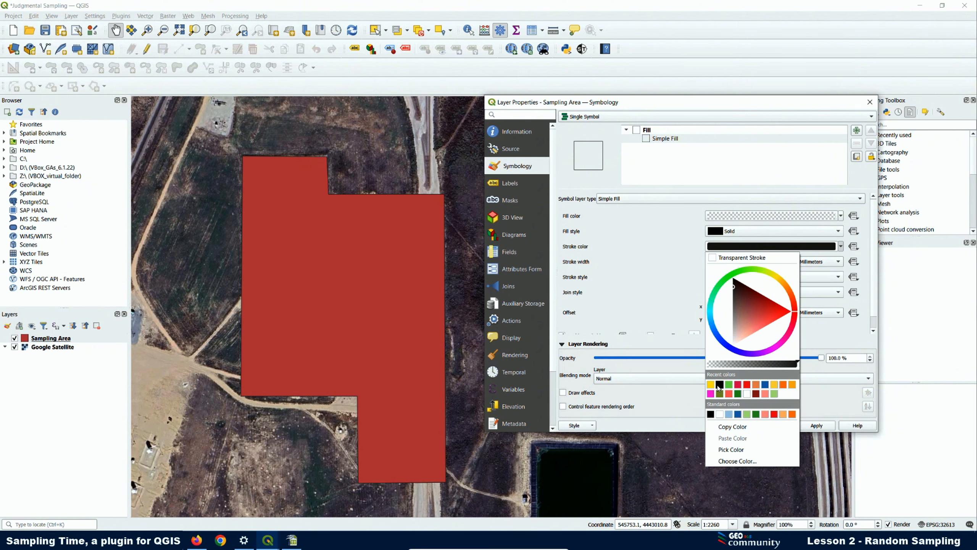
click(711, 384)
- Give the outline a Dash Dot Dot Line style and 0.5 width, then apply it
click(768, 277)
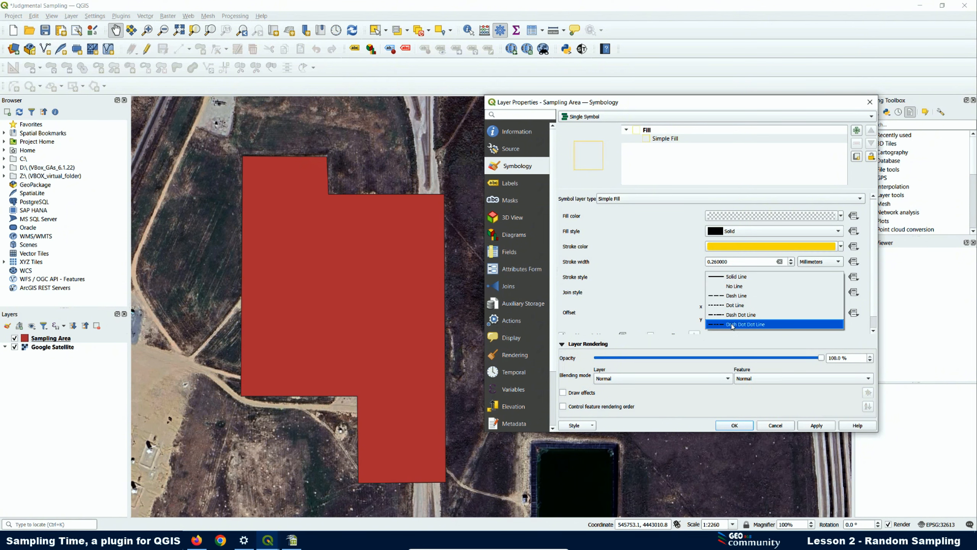
click(733, 325)
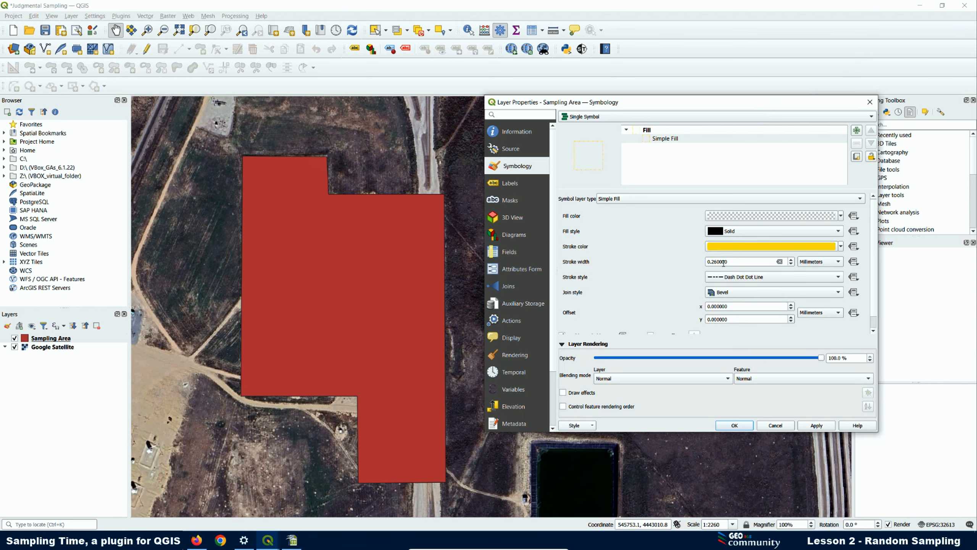
drag(730, 262, 713, 263)
text(5)
click(814, 425)
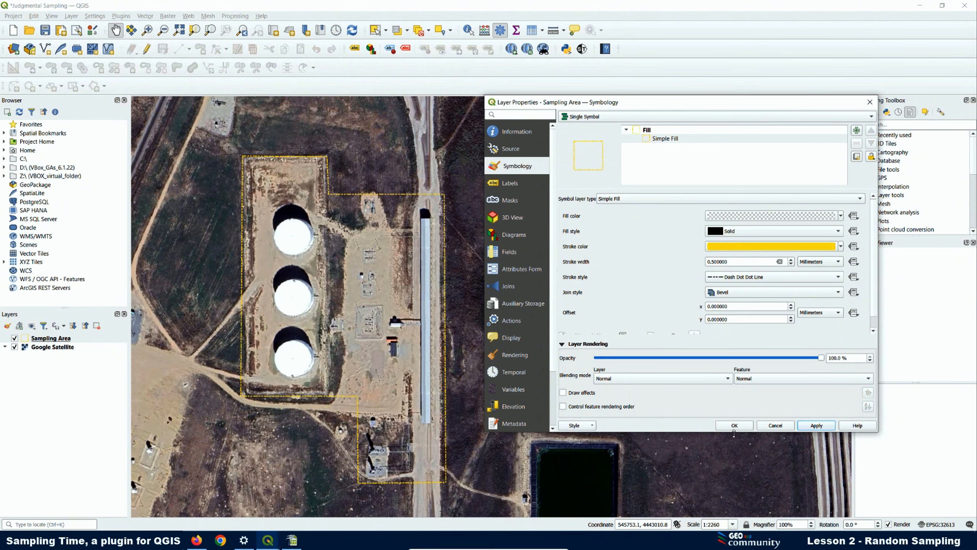
click(734, 425)
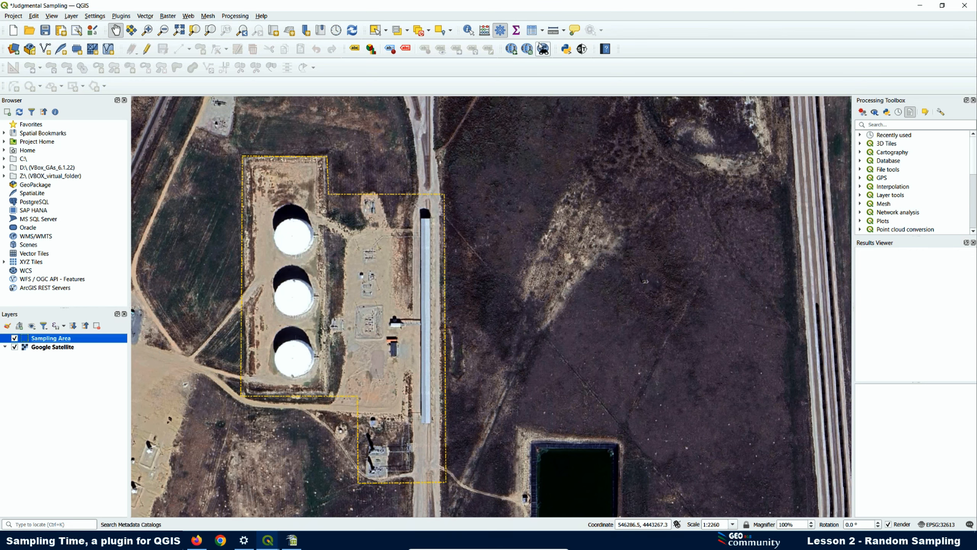
- Open Sampling Time with Generate Sample Areas / Exclusion Zones ticked, dismissing the instructions
click(582, 48)
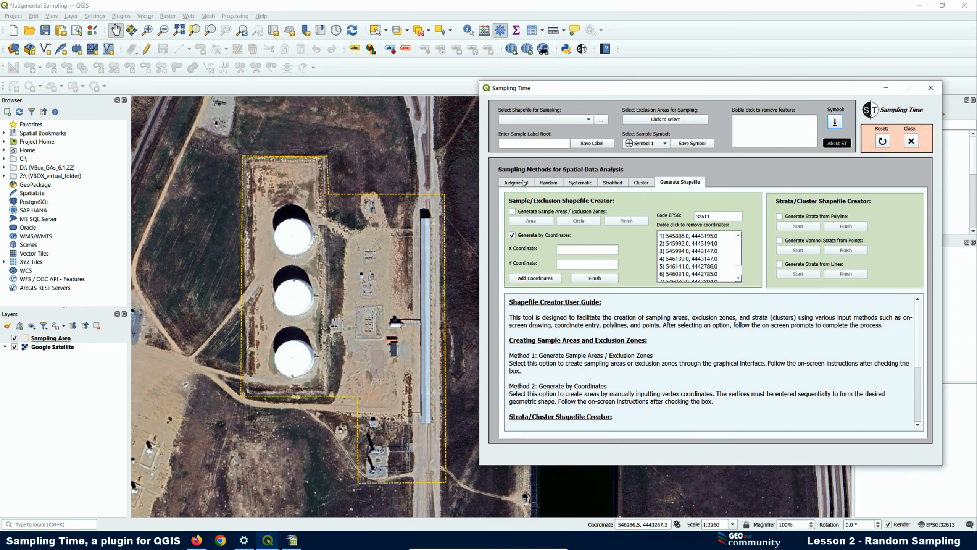
click(512, 212)
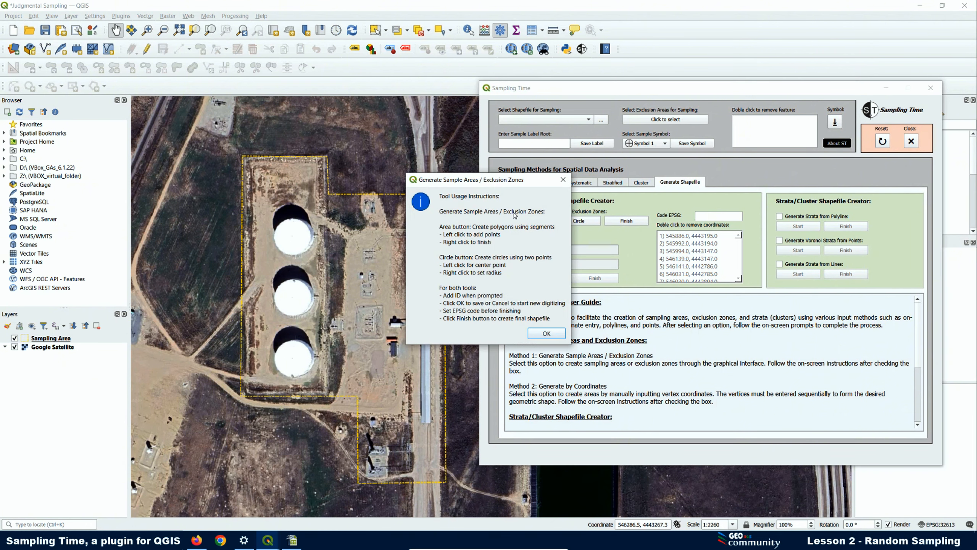
click(547, 333)
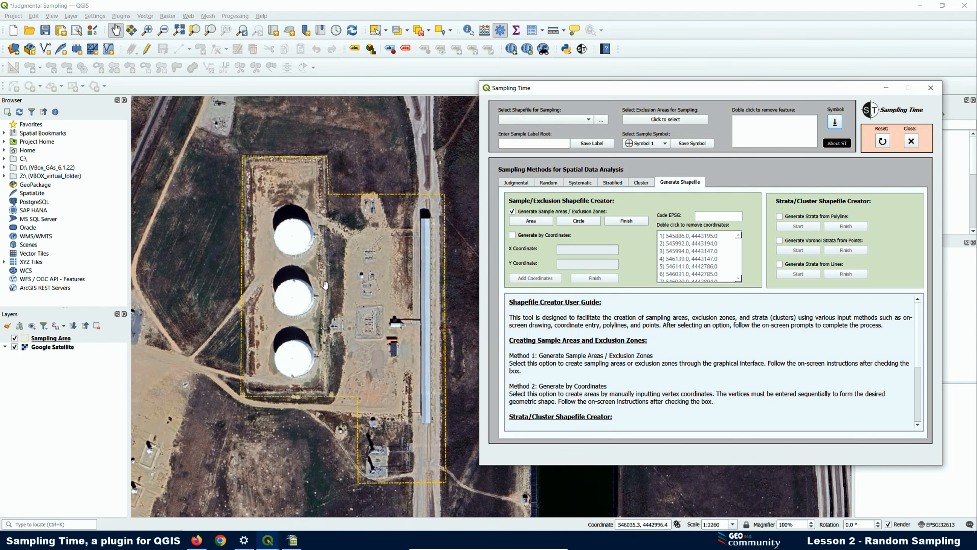
- Draw a circle over the top tank, retrying after an invalid-geometry error, and commit it as ID 1
click(579, 222)
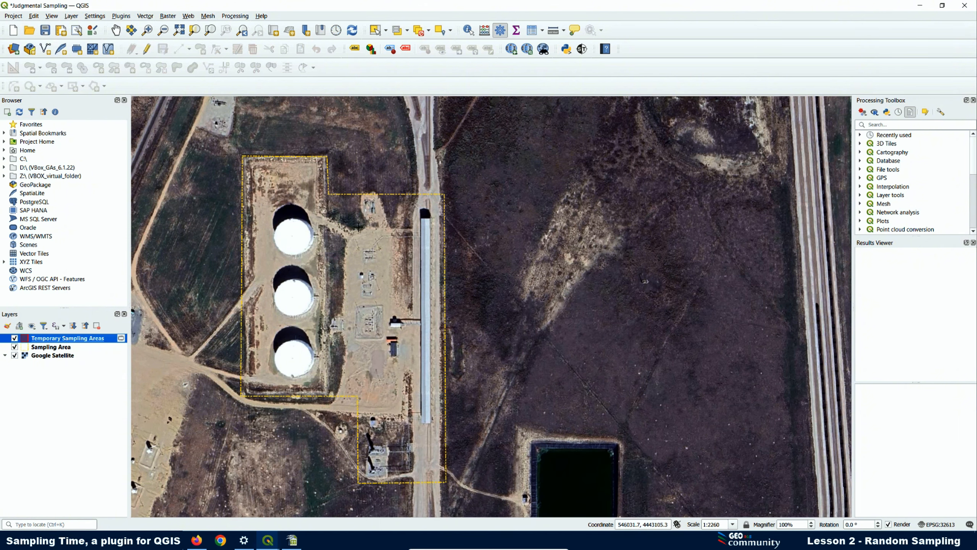
scroll(296, 236, up, 1)
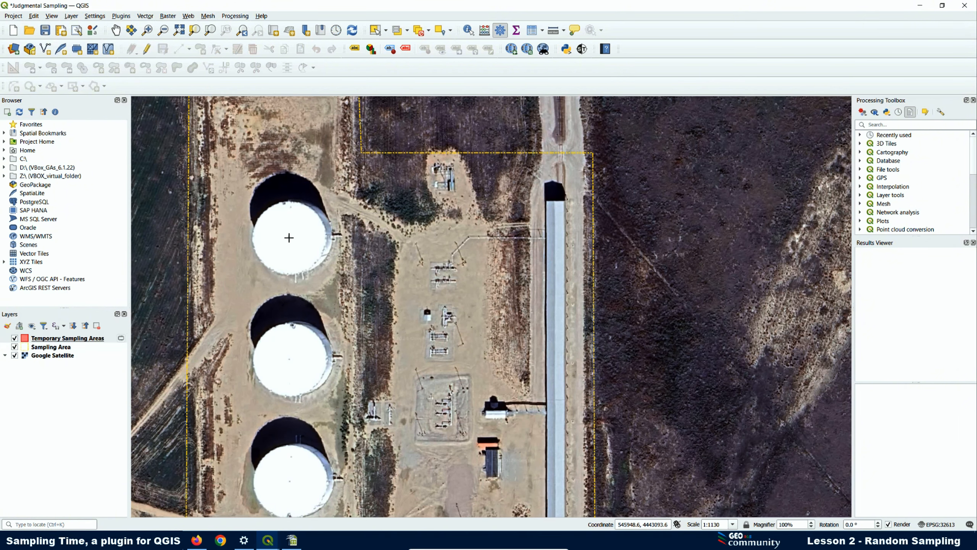
click(289, 237)
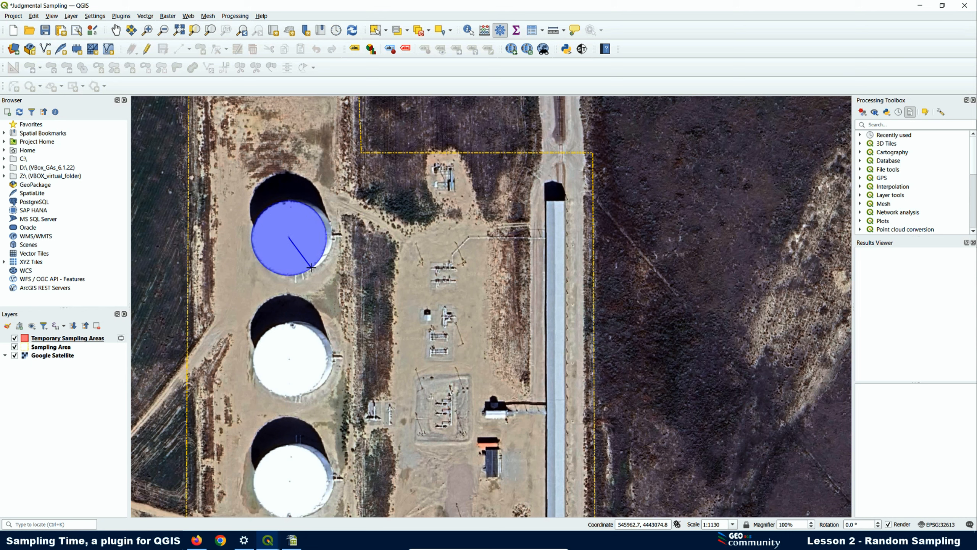
click(311, 267)
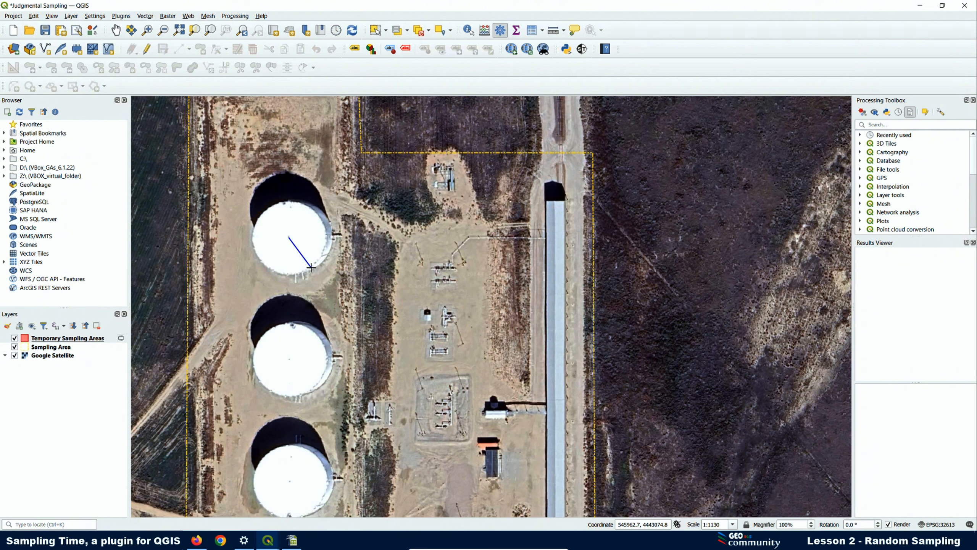
right_click(311, 267)
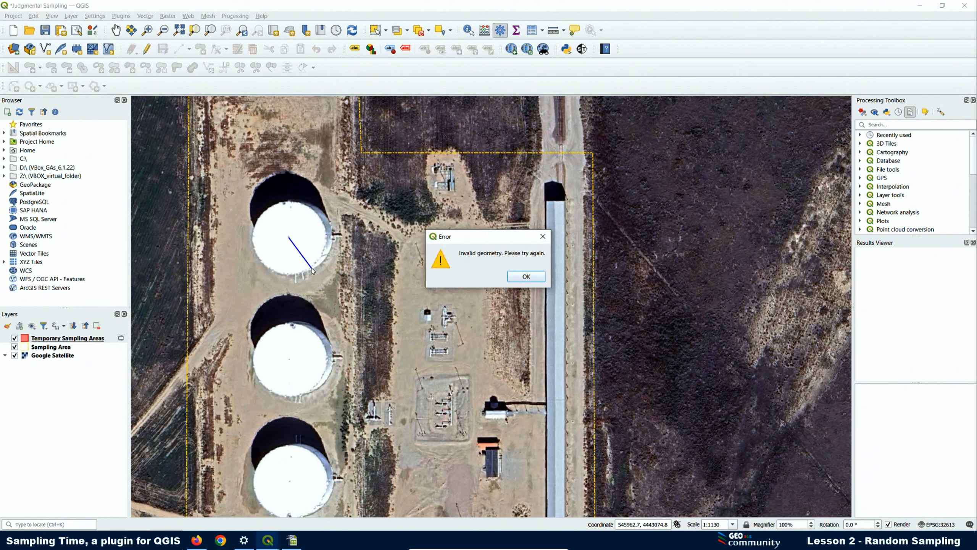
click(527, 277)
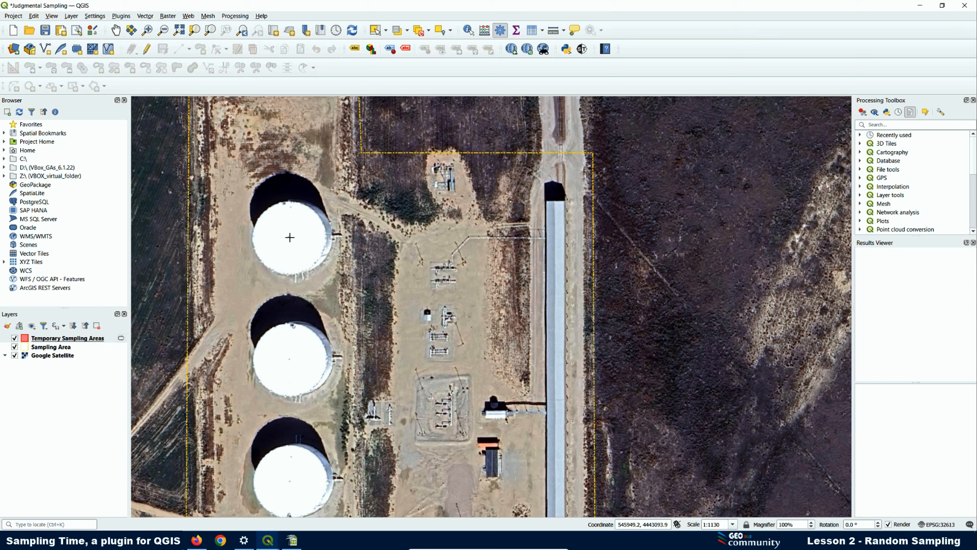
click(290, 237)
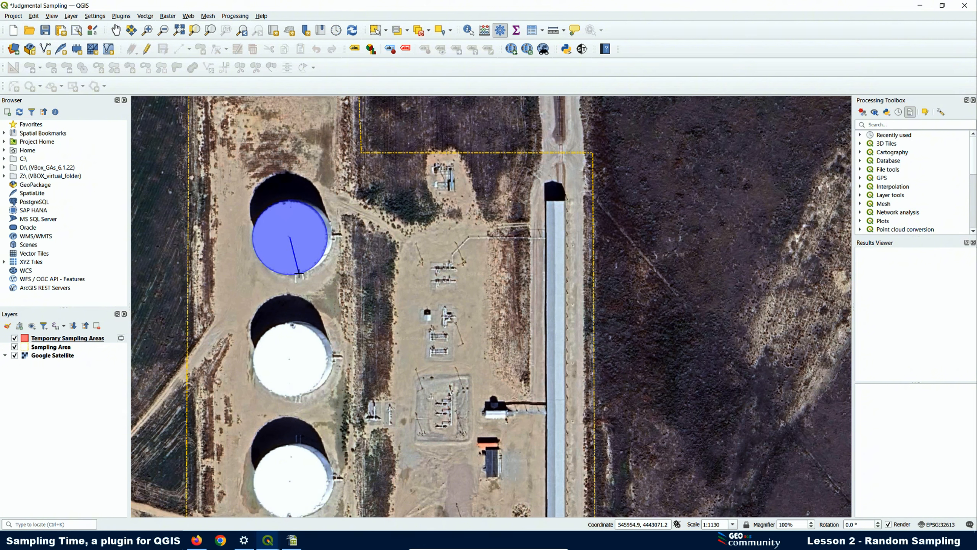
click(299, 273)
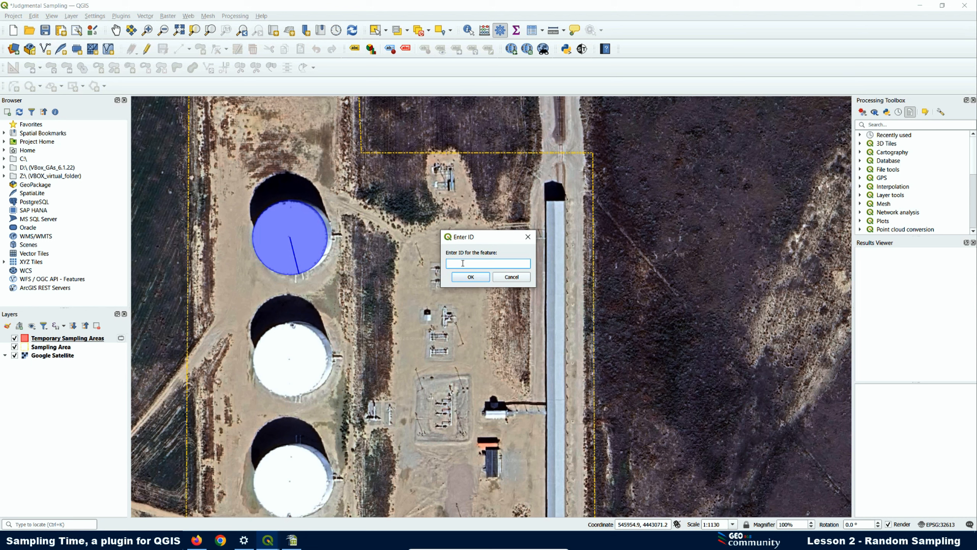
click(471, 277)
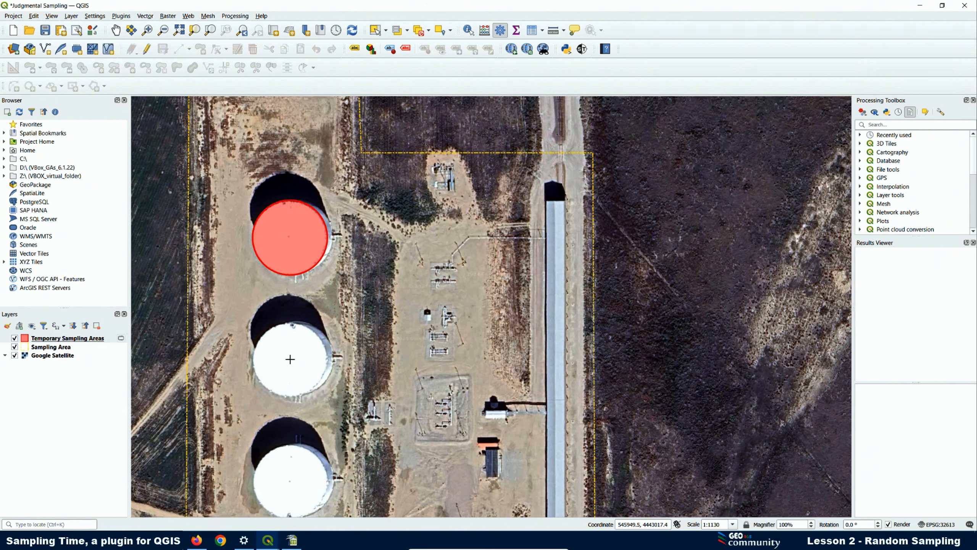
- Draw a circle over the second tank and give it ID 2
click(291, 359)
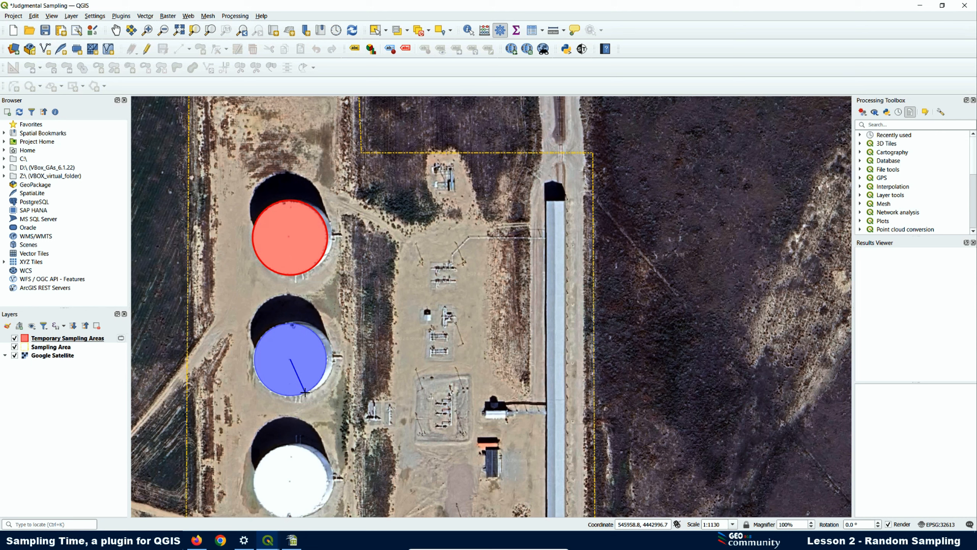
click(305, 393)
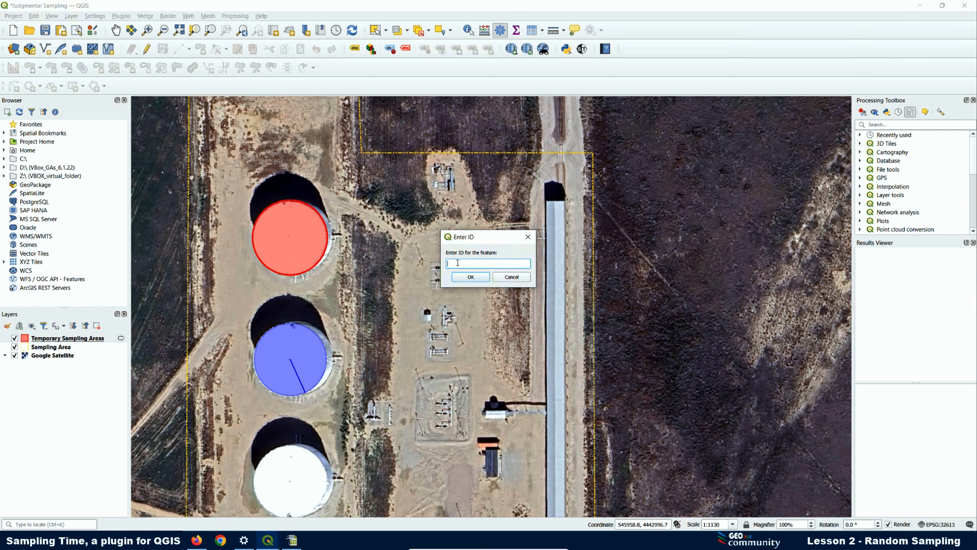
text(2)
click(470, 277)
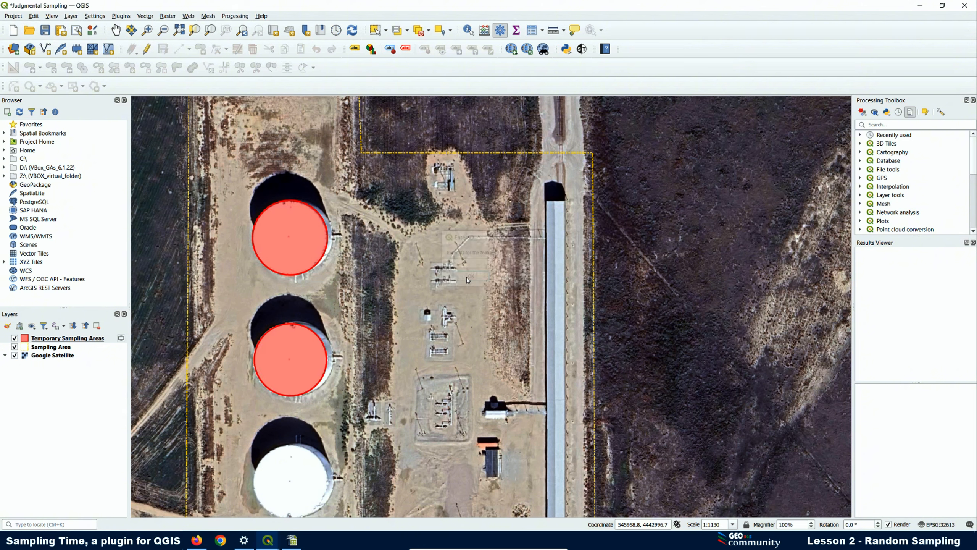
- Redraw a circle over the third tank with ID 3 and bring up Sampling Time
click(291, 483)
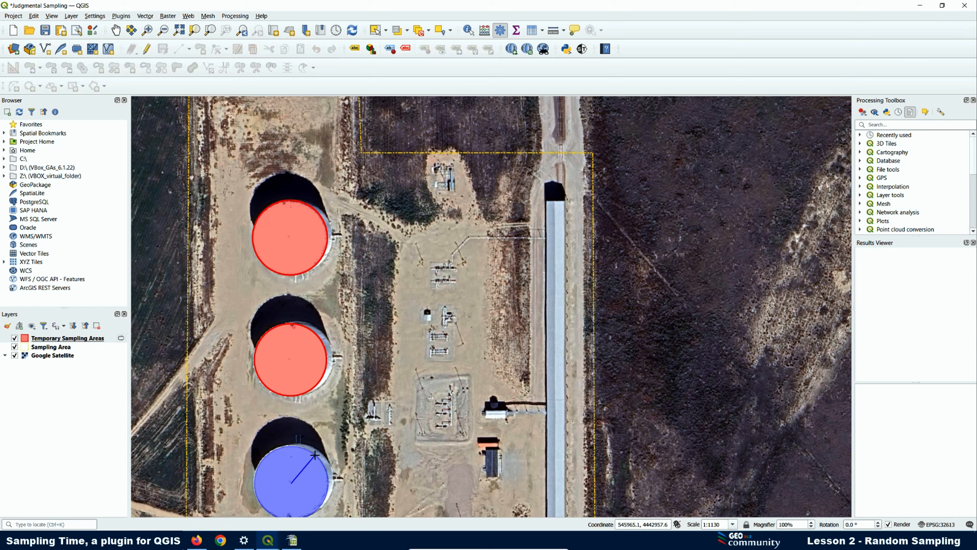
click(325, 446)
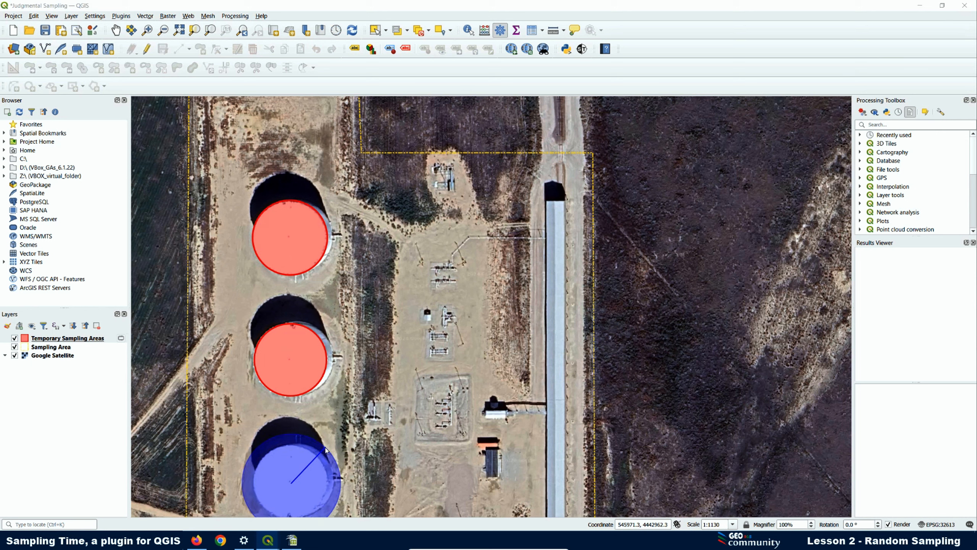
click(511, 277)
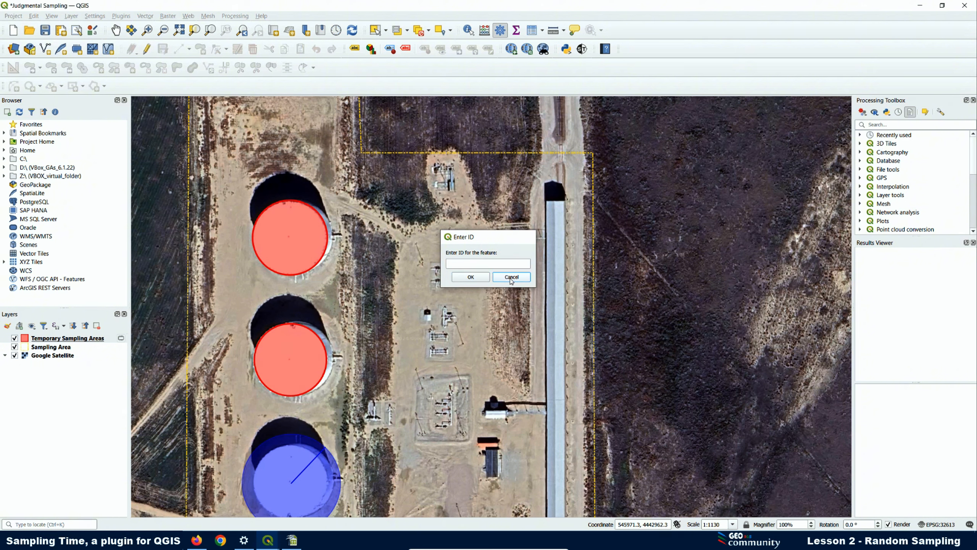
click(290, 483)
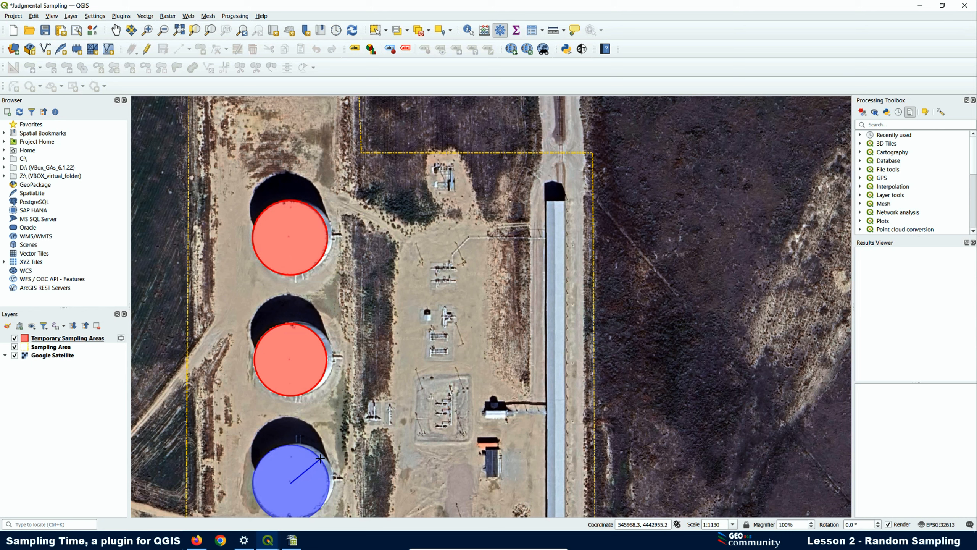
click(320, 458)
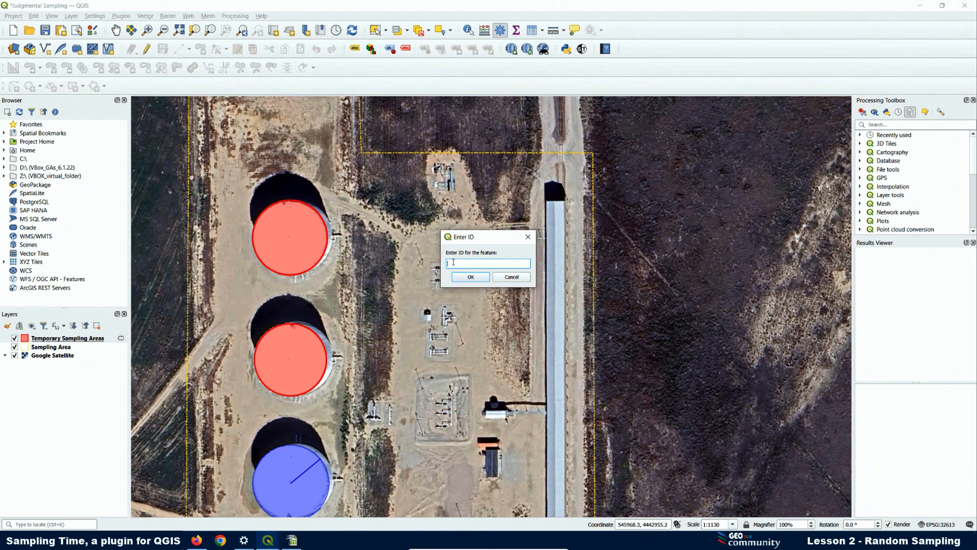
click(471, 277)
click(581, 49)
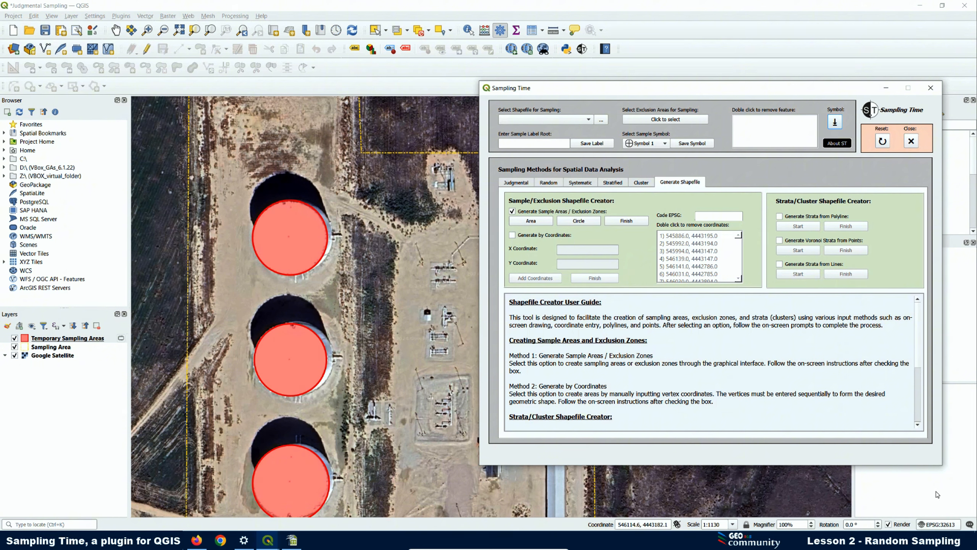
- Save the tank circles with EPSG 32613 as Tanks.shp in Exclusion Zones and select the Tanks layer
click(722, 217)
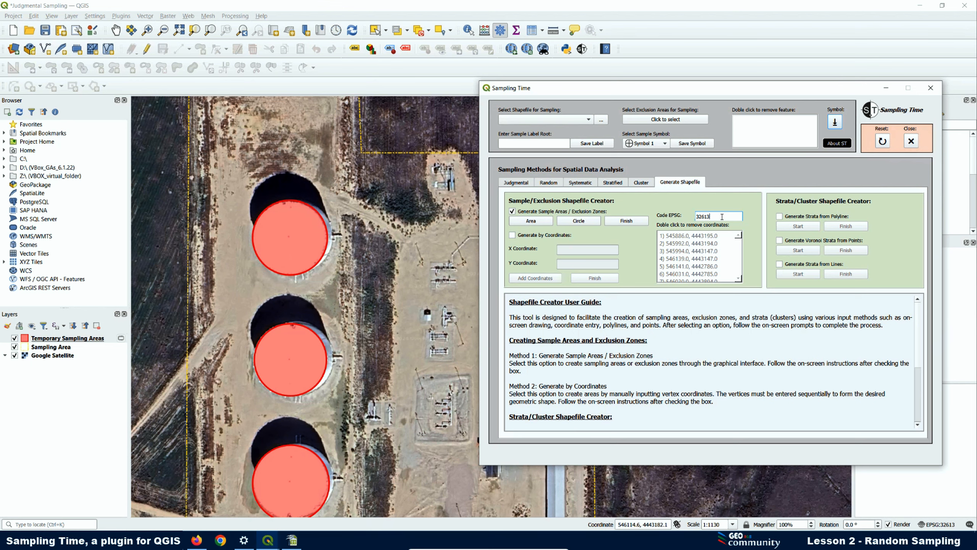
click(626, 221)
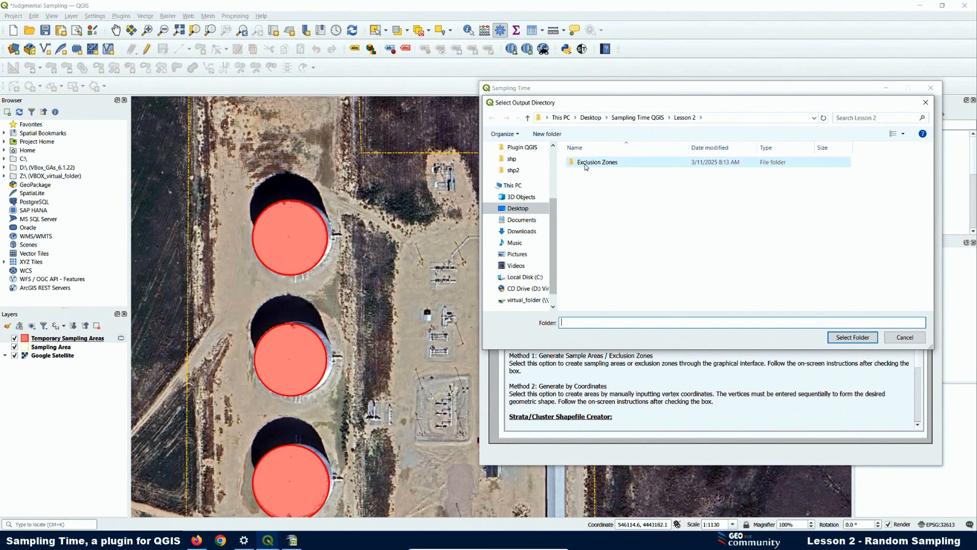
click(585, 166)
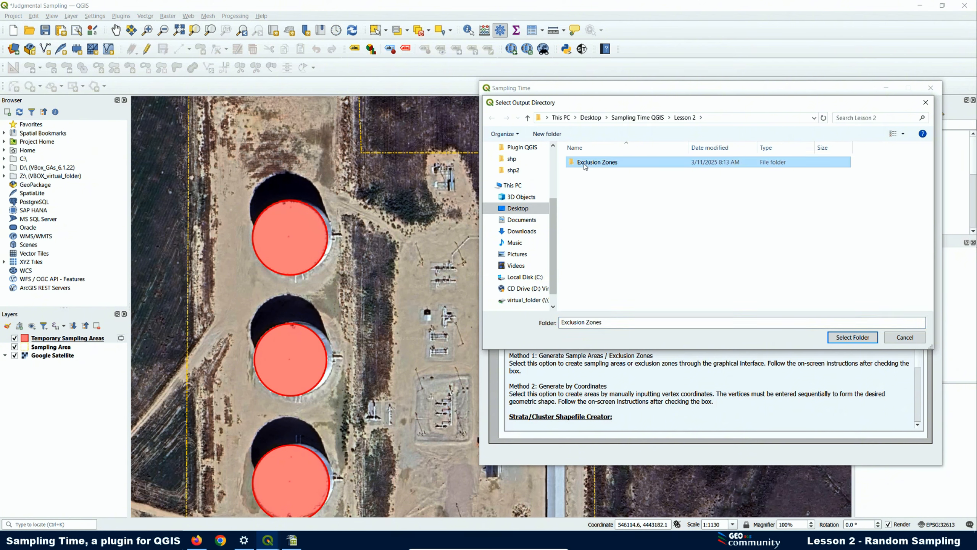
click(853, 337)
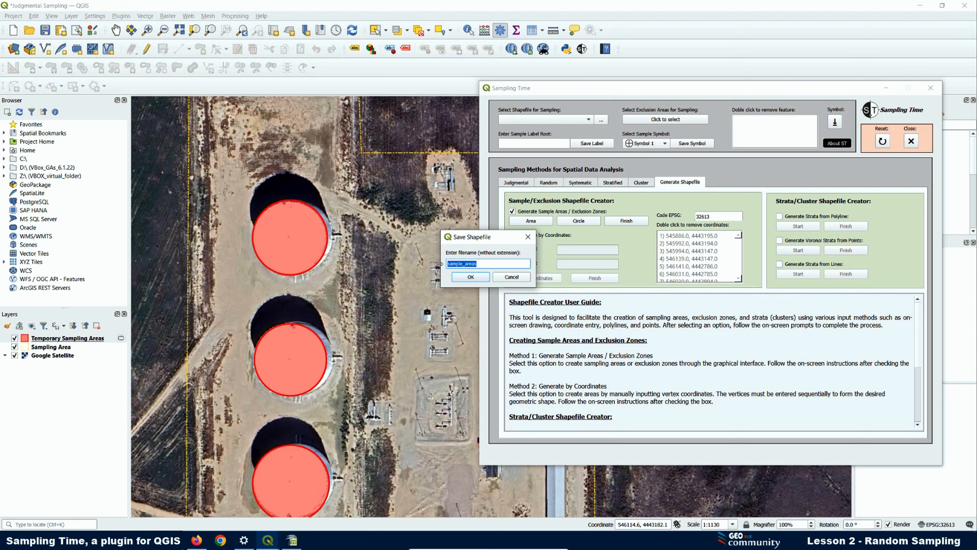
text(Tanks)
click(474, 277)
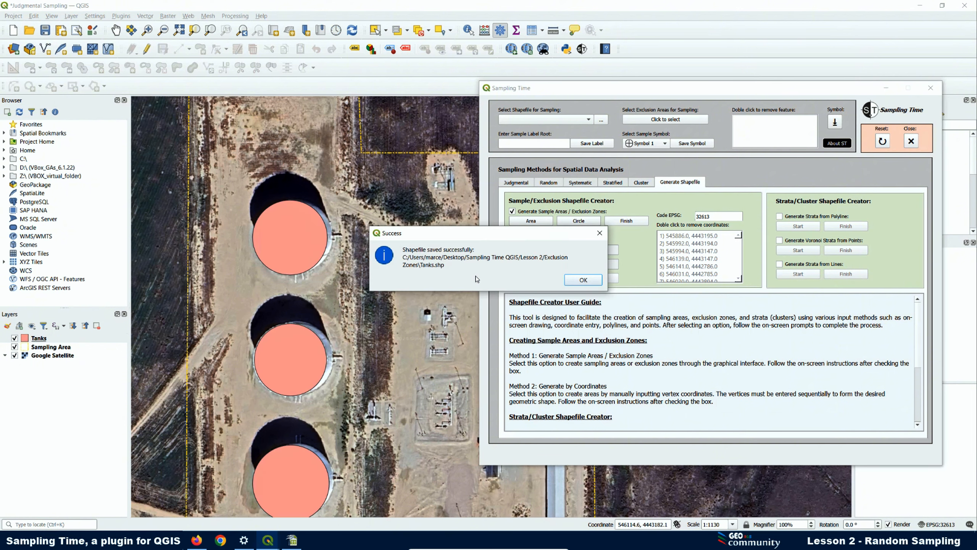
click(583, 282)
click(39, 341)
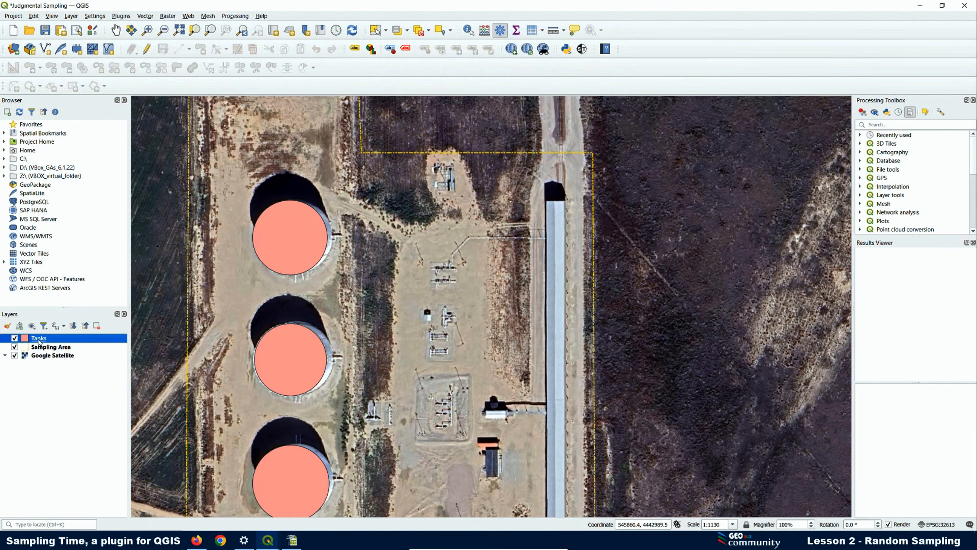
scroll(304, 223, down, 1)
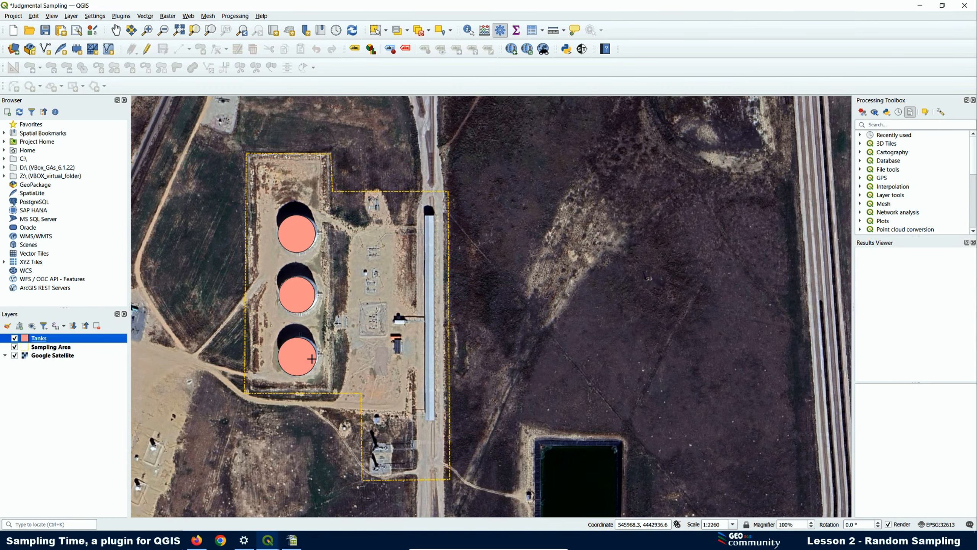
scroll(311, 359, up, 1)
scroll(311, 358, down, 1)
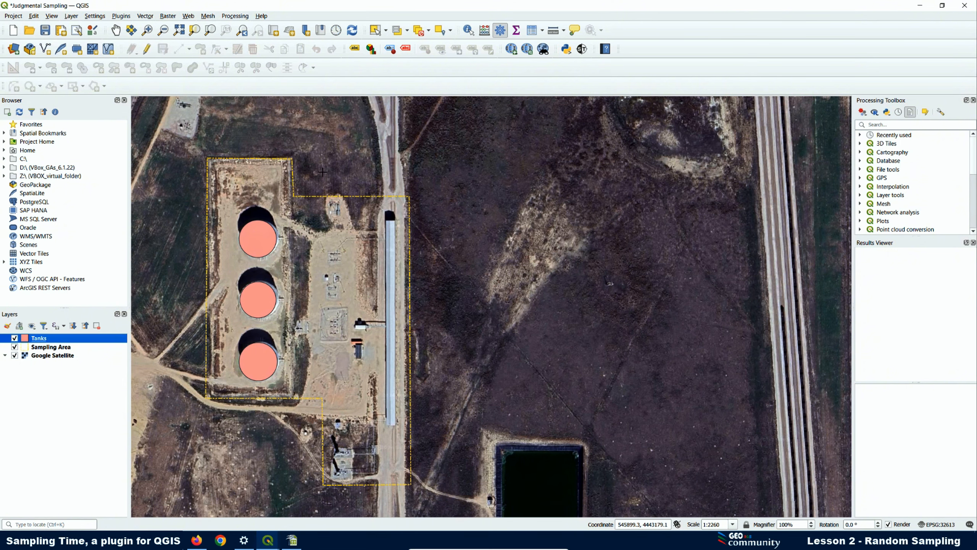
- Outline the dark-roofed building by the road with a four-corner sampling area, ID 1
click(583, 49)
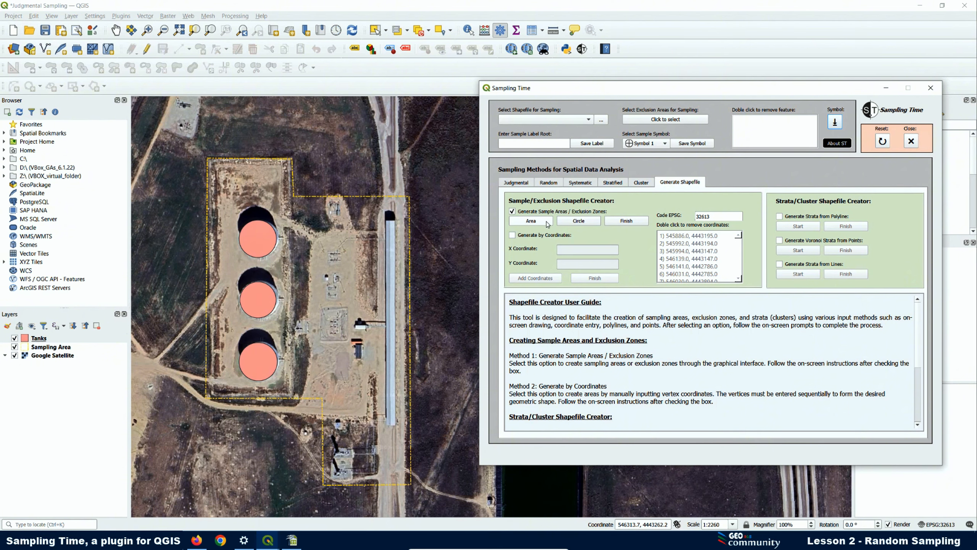
click(528, 221)
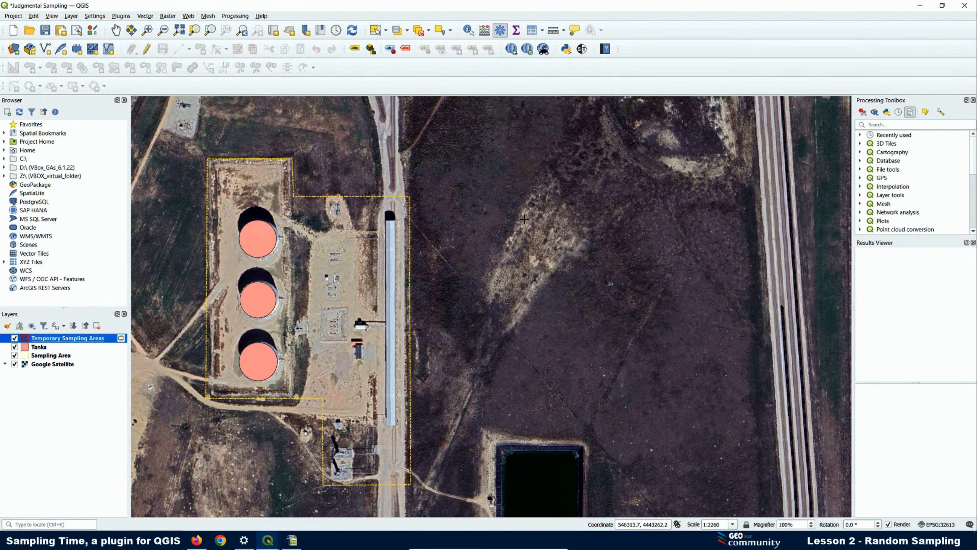
scroll(362, 352, up, 2)
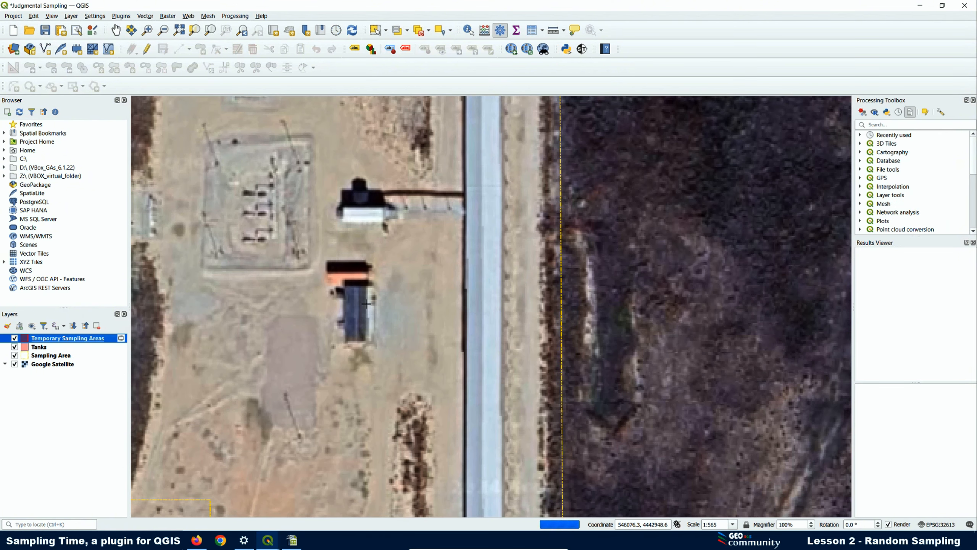
scroll(368, 271, up, 1)
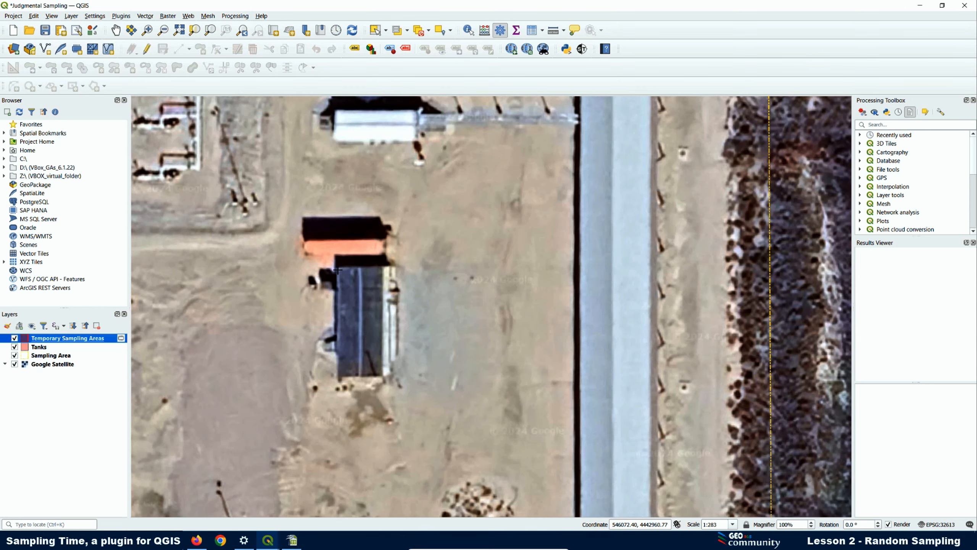
click(337, 269)
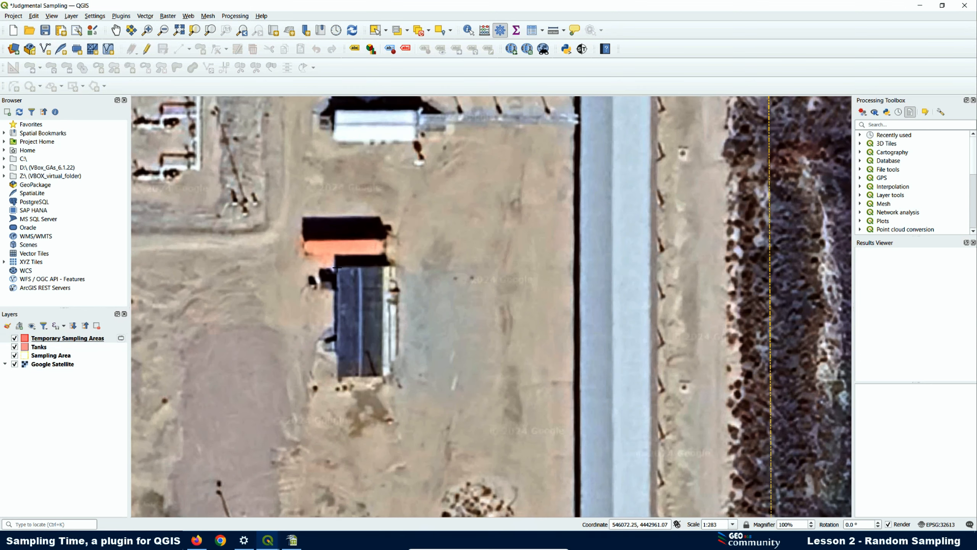
click(396, 266)
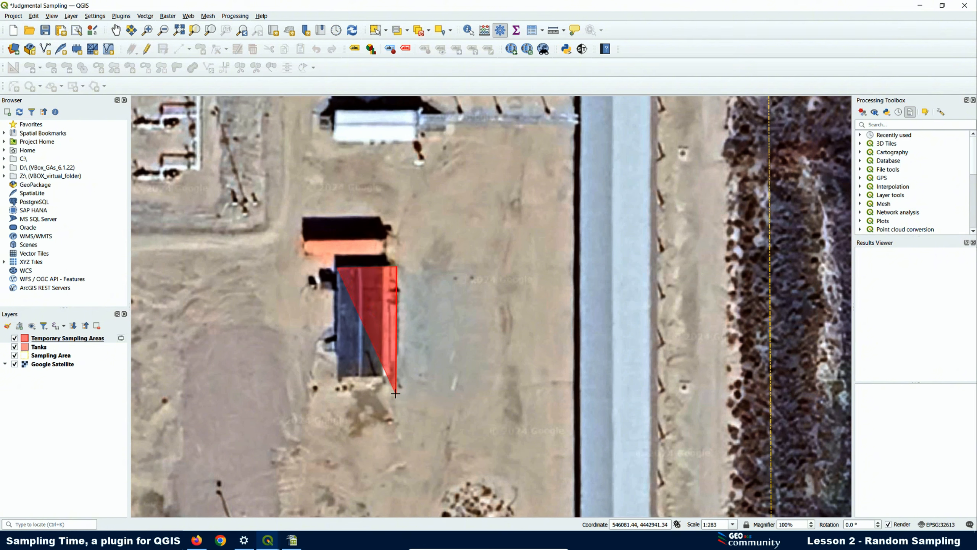
click(396, 384)
click(332, 379)
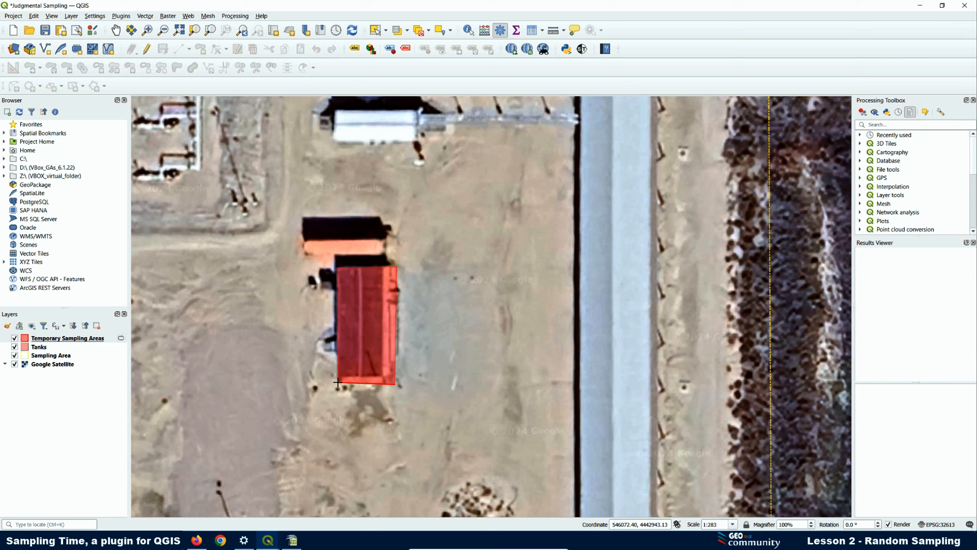
right_click(338, 383)
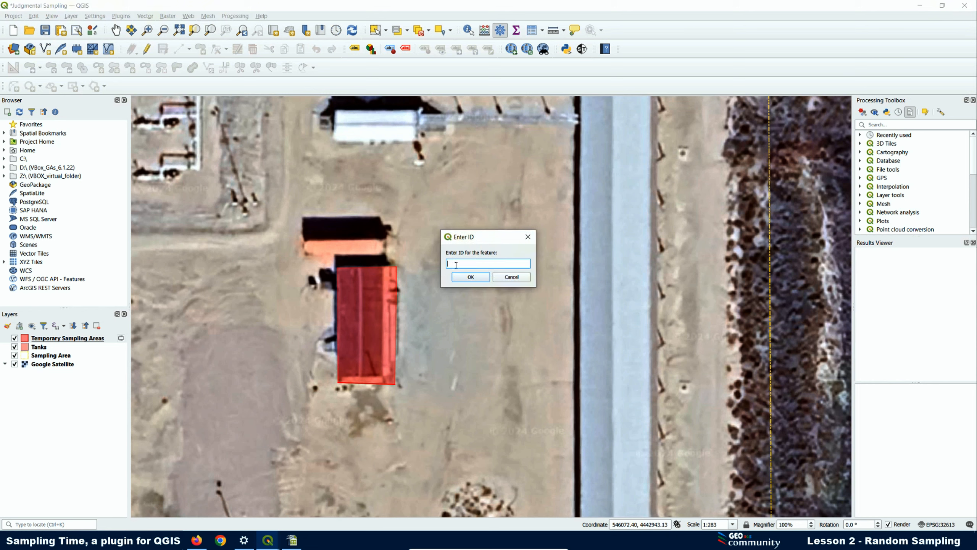
click(470, 277)
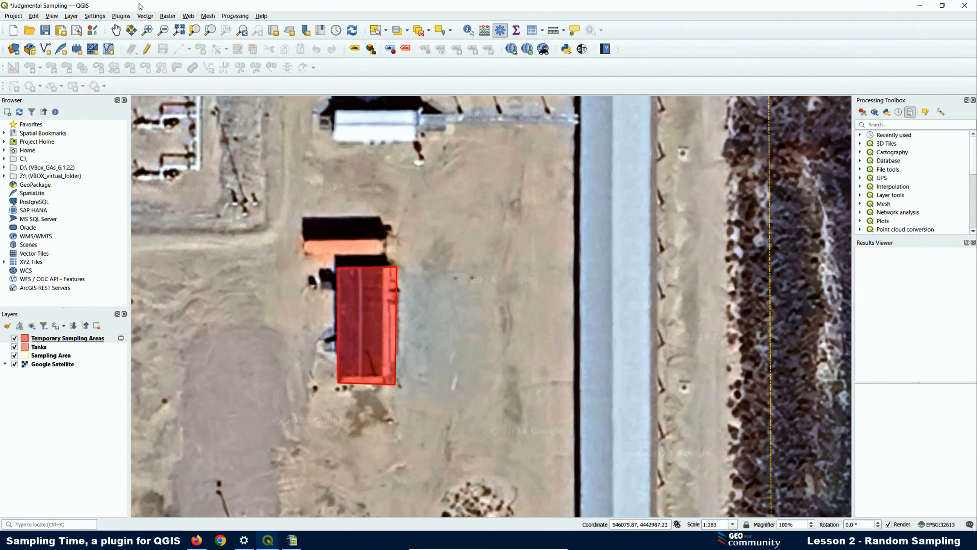
- Add ESRI Satellite through QuickMapServices and compare it against Google Satellite
click(188, 17)
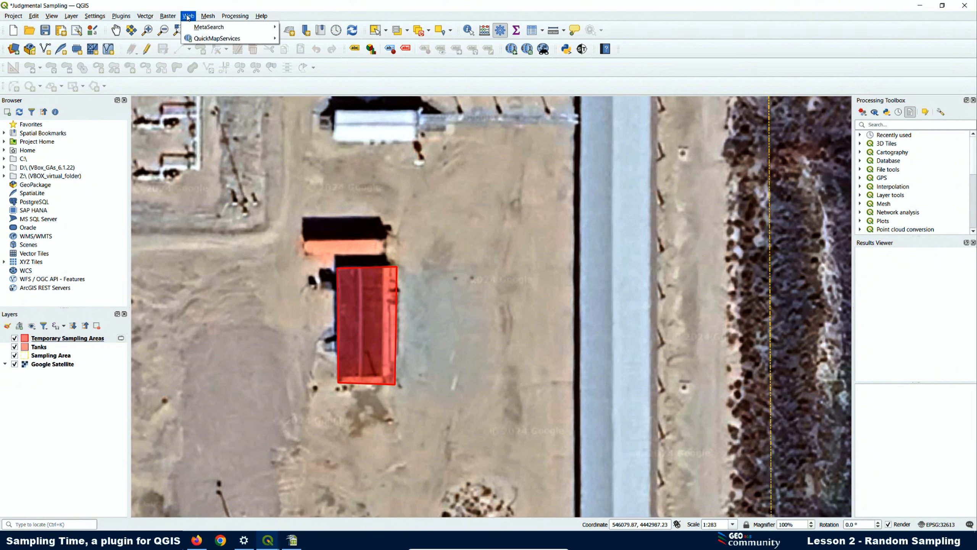
mouse_move(210, 41)
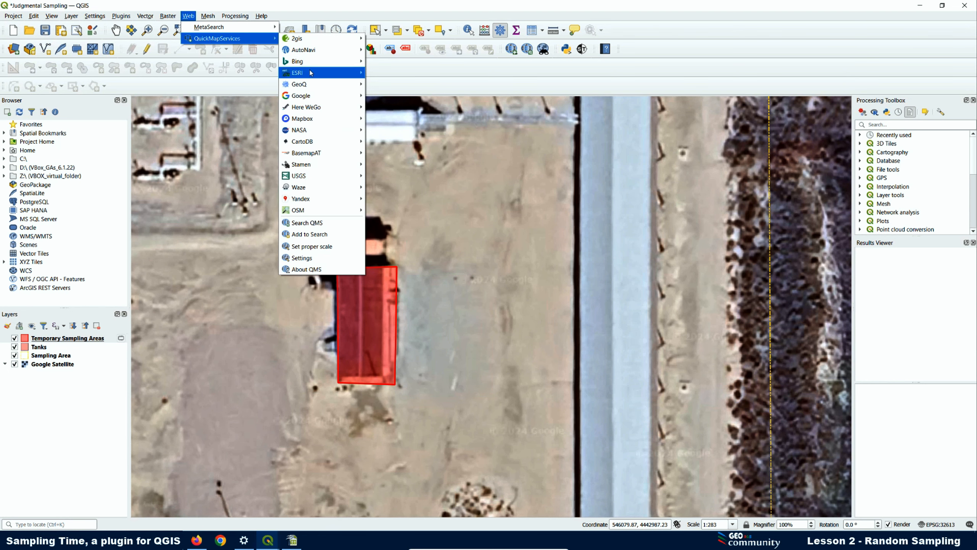
mouse_move(310, 72)
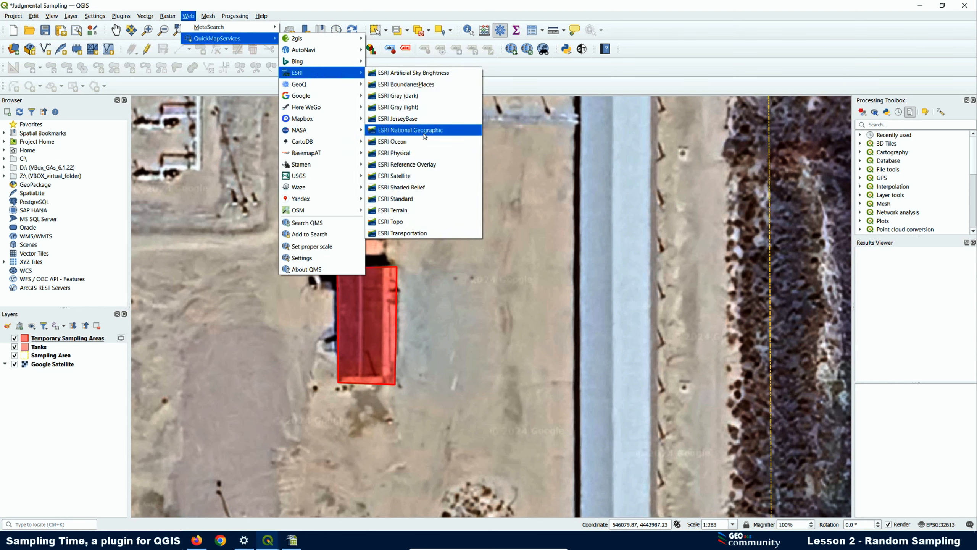
click(392, 180)
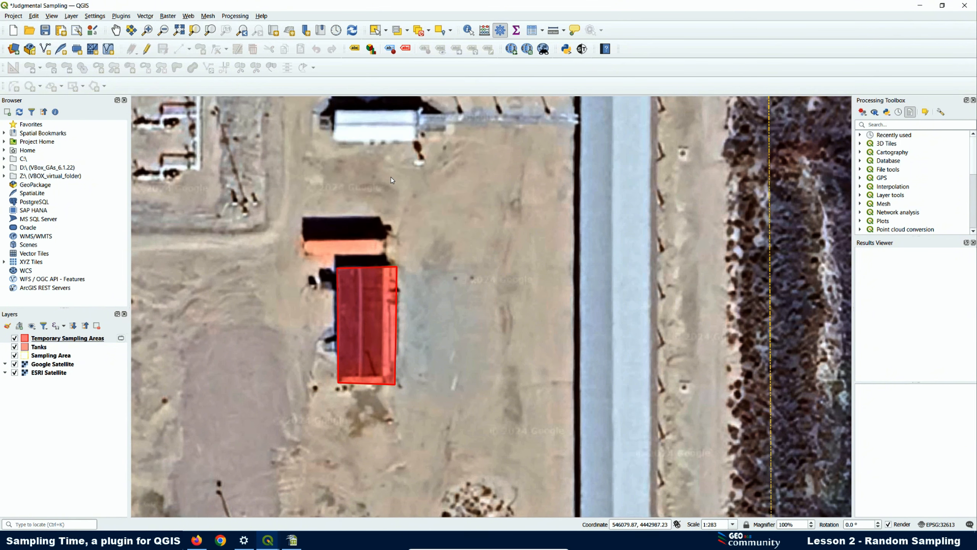
click(14, 364)
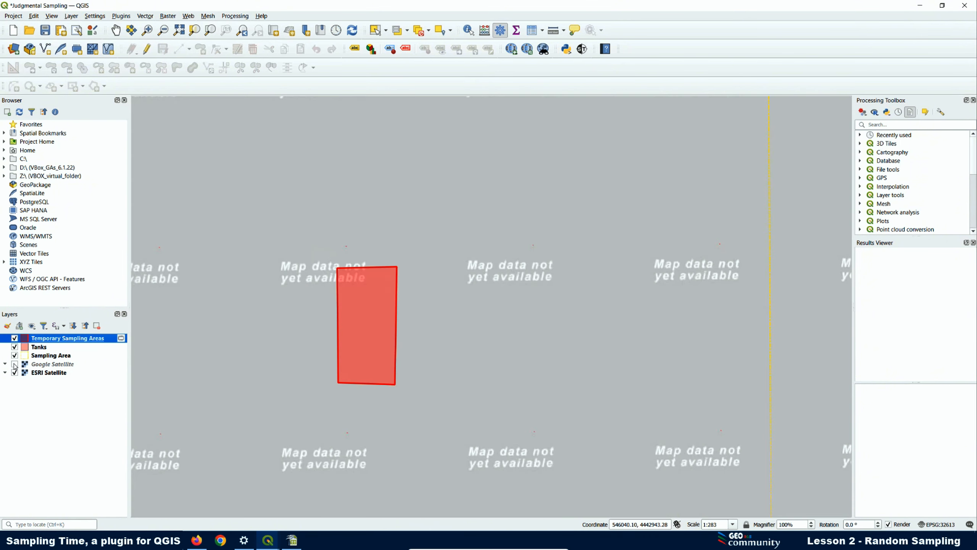
click(14, 364)
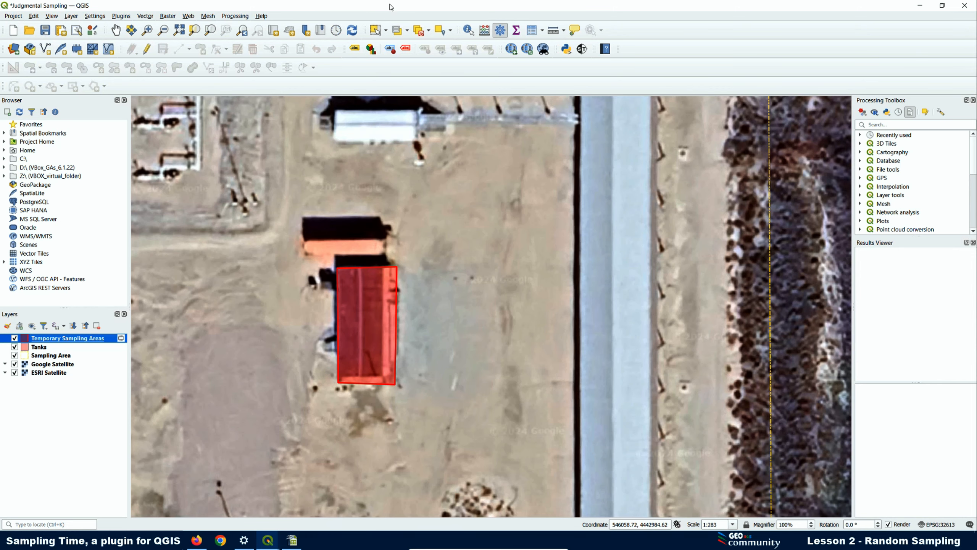
- Add Bing Satellite and hide the ESRI Satellite and Google Satellite layers
click(192, 17)
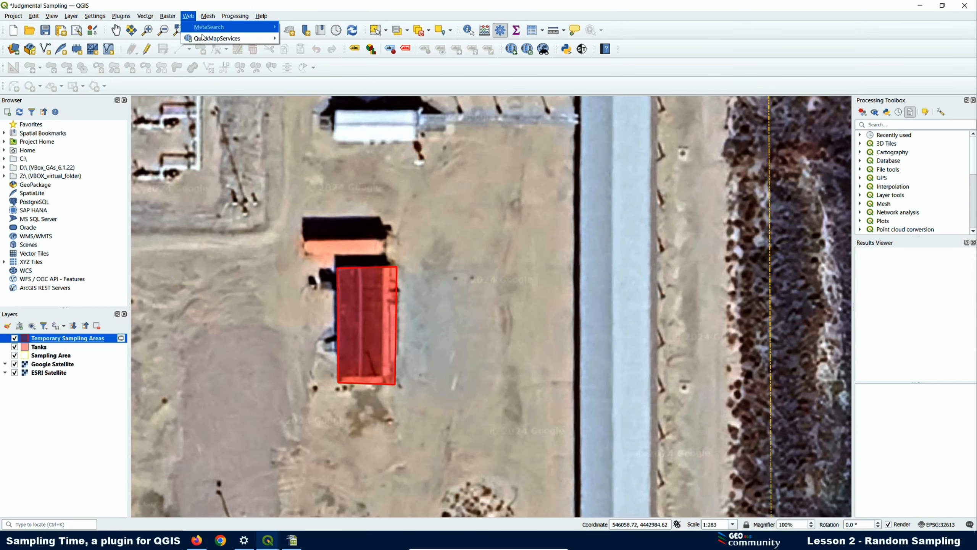
mouse_move(211, 41)
mouse_move(349, 53)
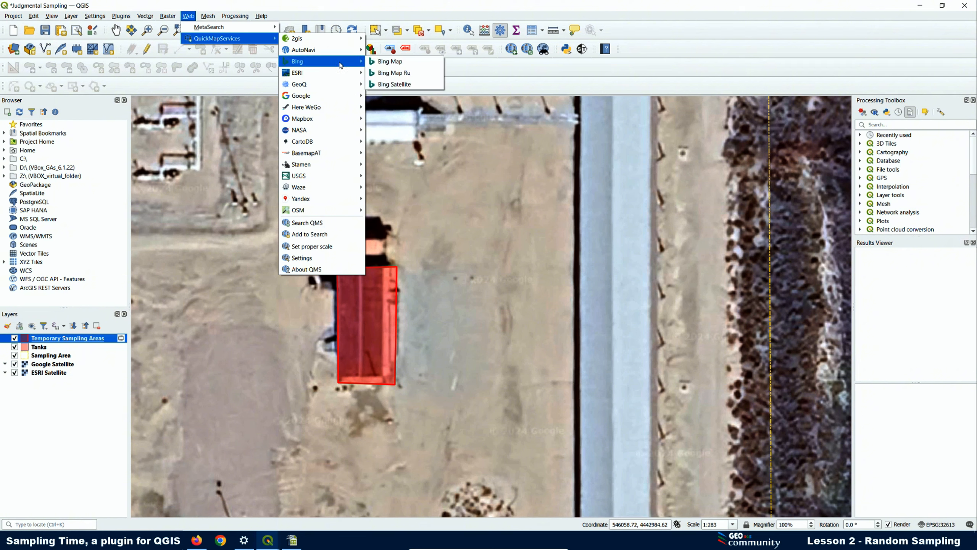
click(395, 84)
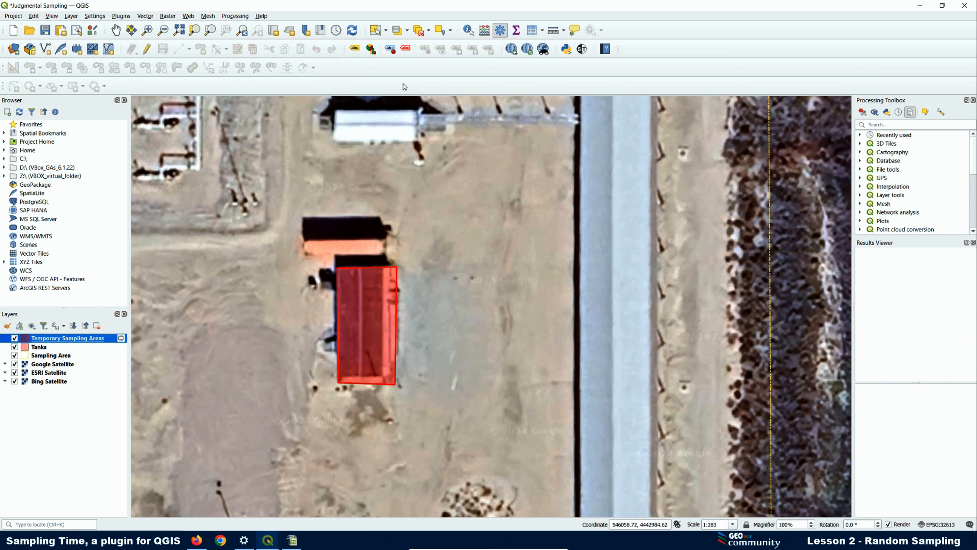
click(14, 372)
click(15, 364)
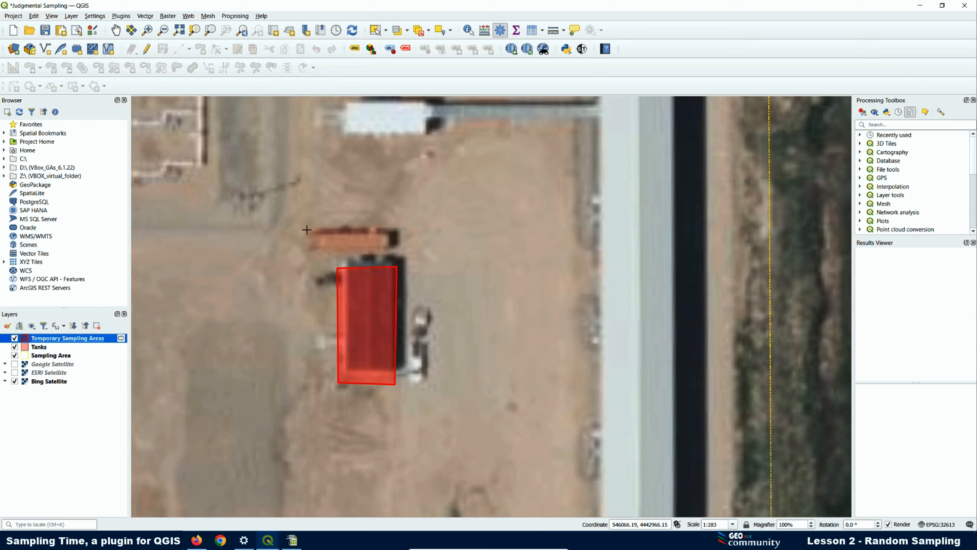
- Draw a triangular sampling area over the orange-roofed tank and give it ID 2
click(310, 227)
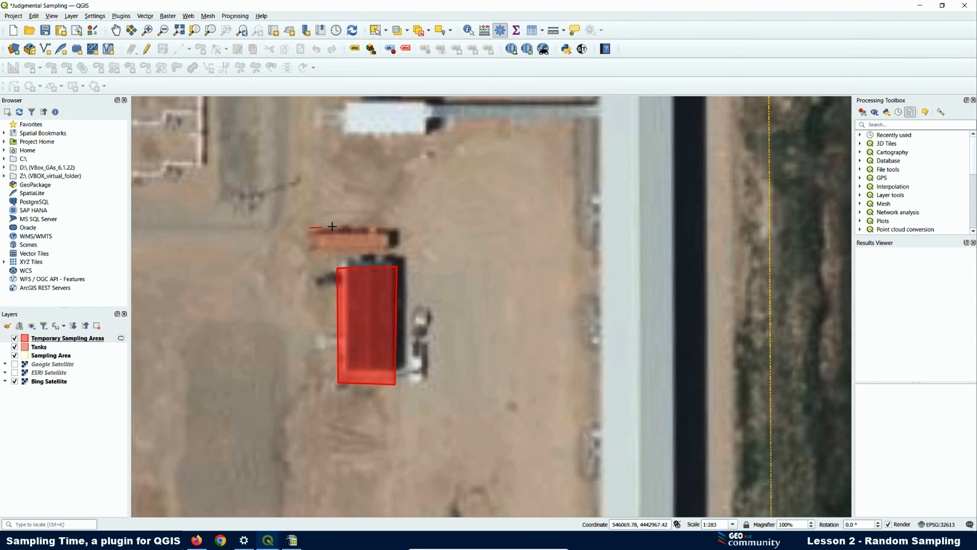
click(392, 229)
click(390, 250)
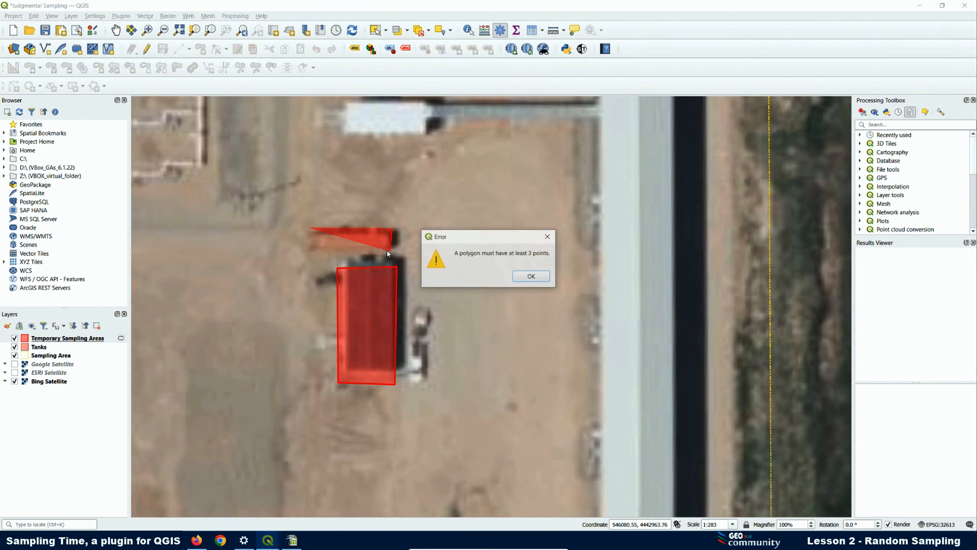
click(531, 278)
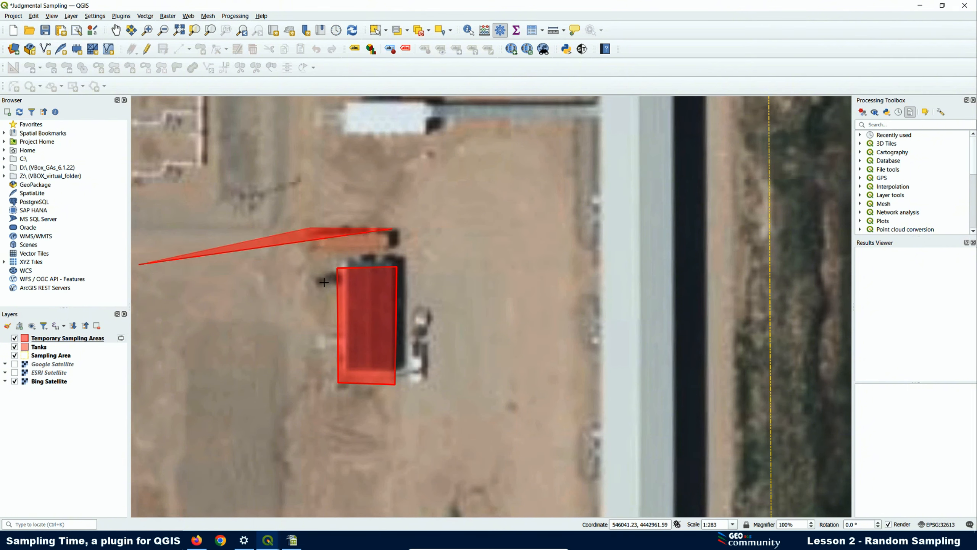
click(307, 269)
right_click(307, 269)
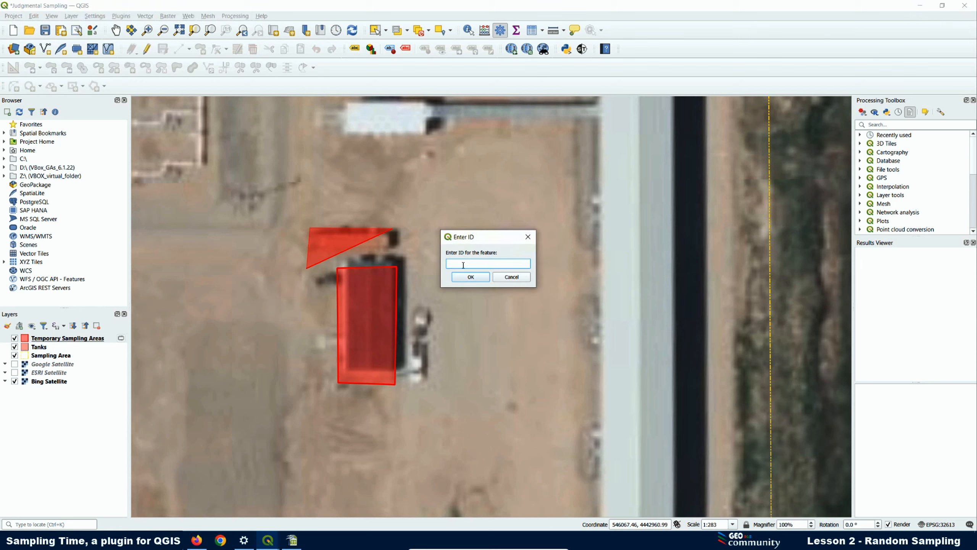
text(2)
click(471, 277)
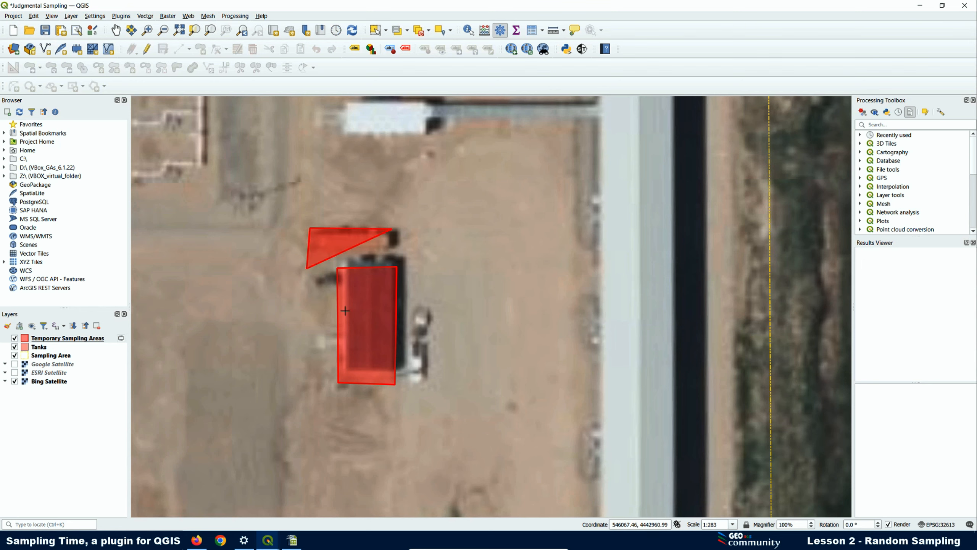
- Remove the Temporary Sampling Areas layer with its rectangle and triangle
right_click(72, 342)
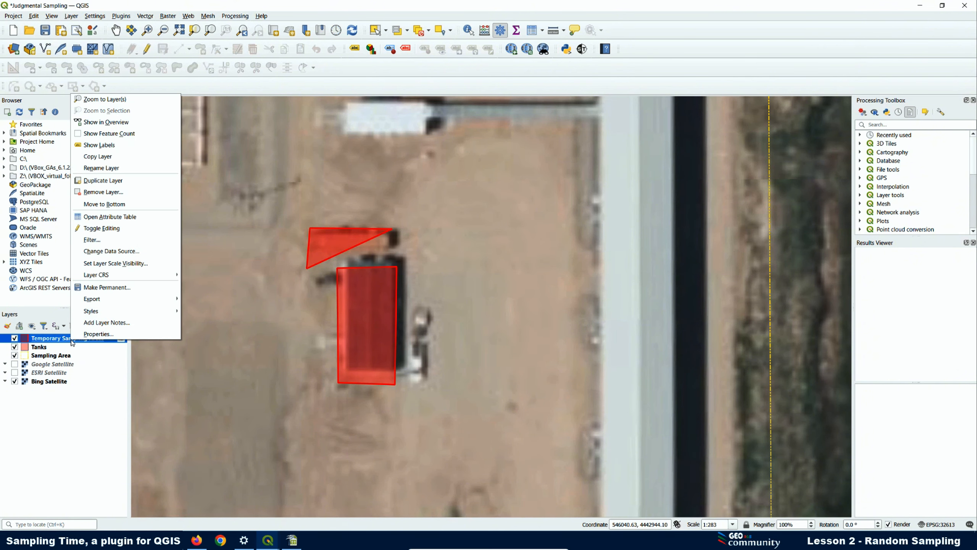
click(101, 194)
click(473, 284)
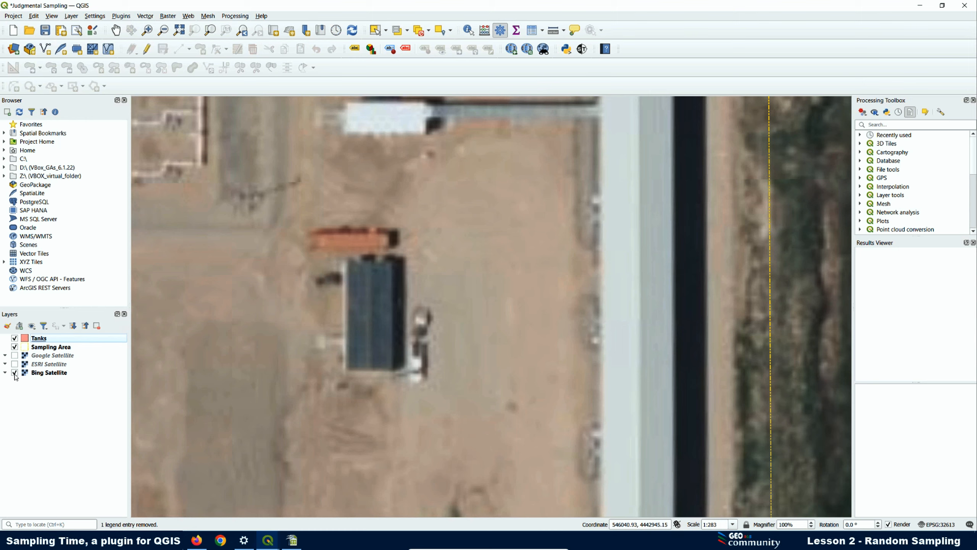
- Toggle Google Satellite on and off to compare it with Bing, ending with Bing visible
click(15, 355)
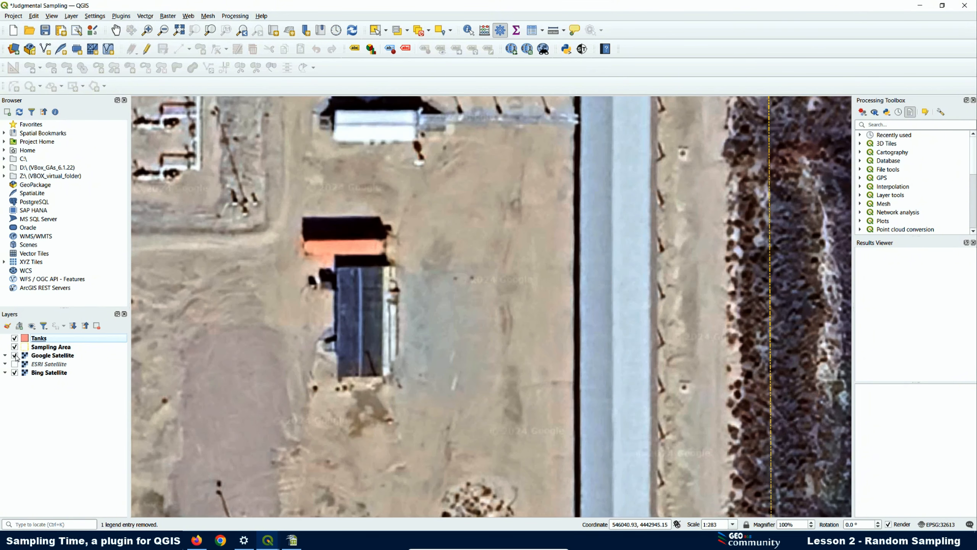
click(15, 356)
click(15, 356)
click(15, 355)
click(15, 355)
click(15, 356)
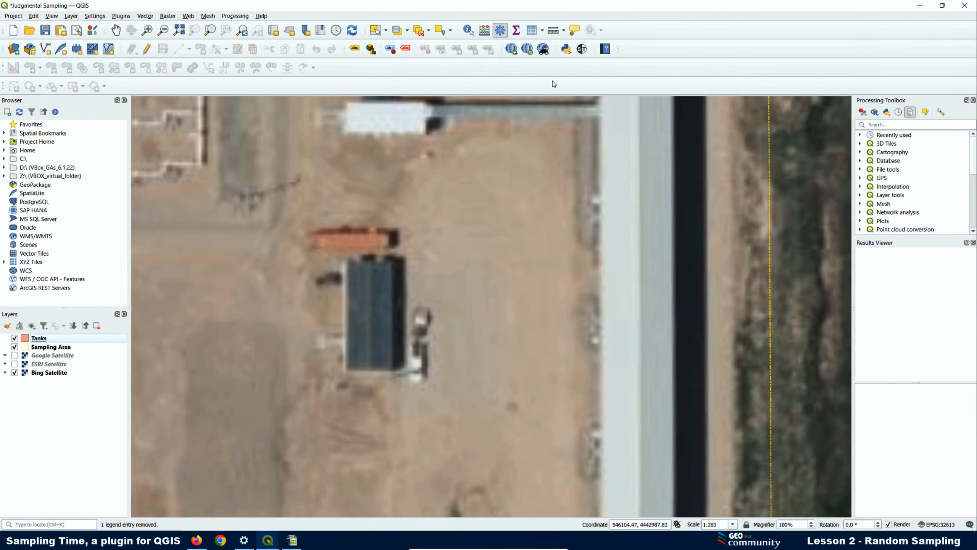
click(582, 49)
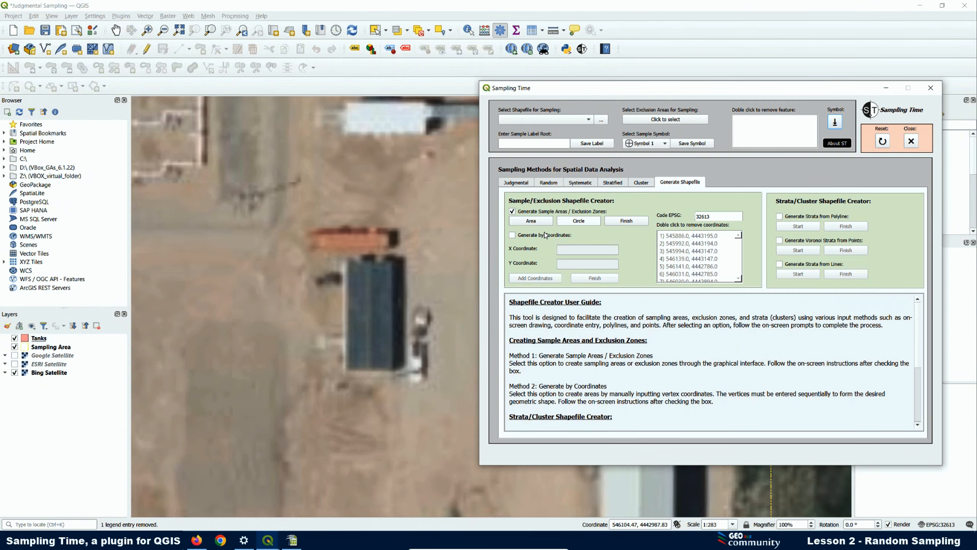
click(529, 223)
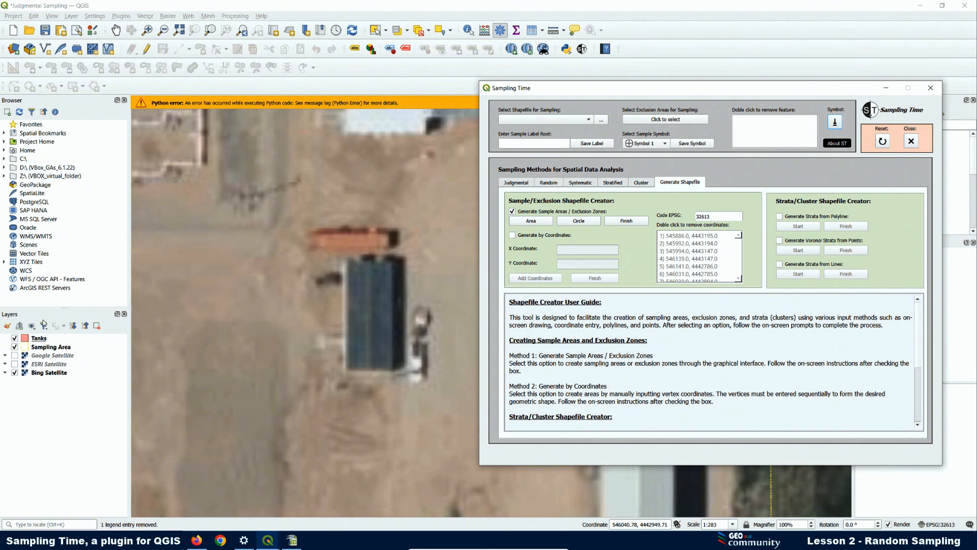
click(882, 140)
click(726, 290)
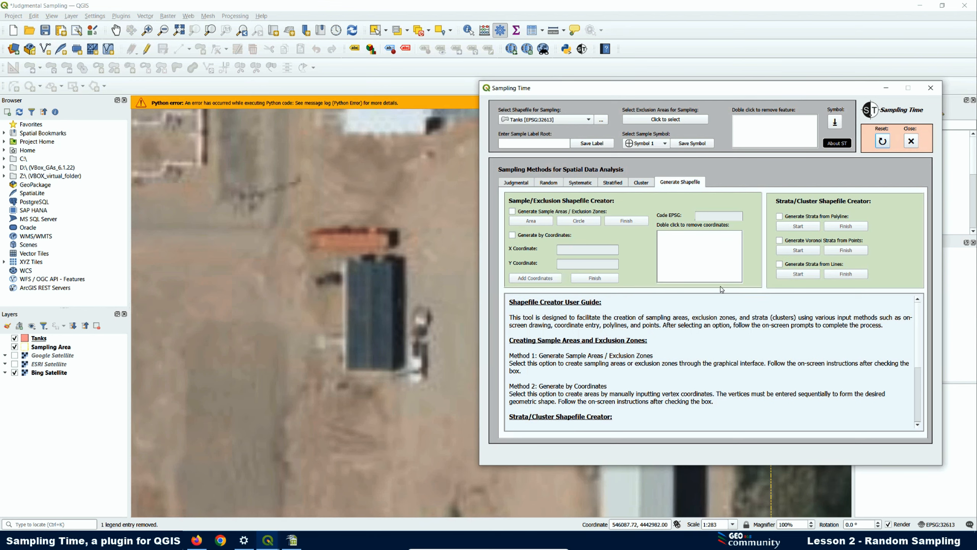
click(435, 107)
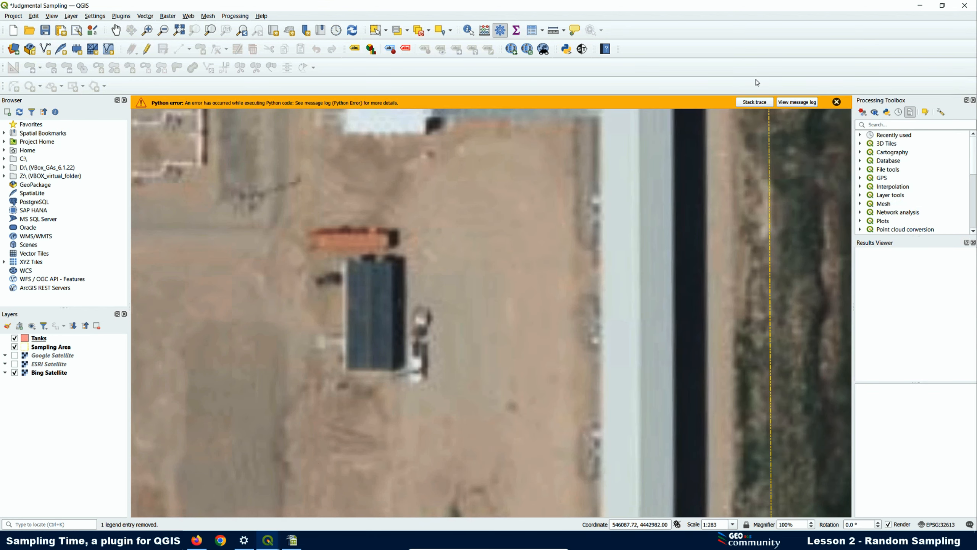
click(836, 103)
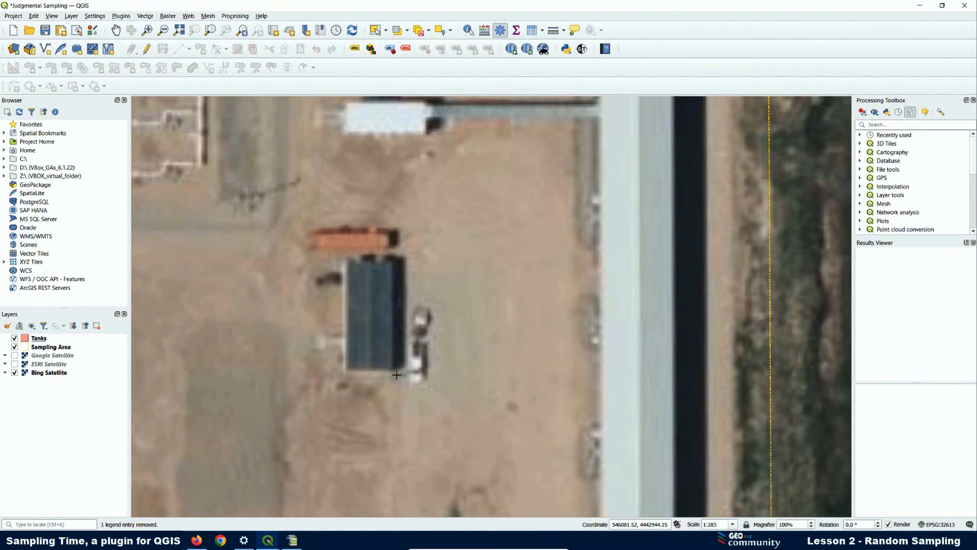
- Compare Google and Bing imagery, then switch Bing Satellite off and leave Google Satellite on
click(15, 355)
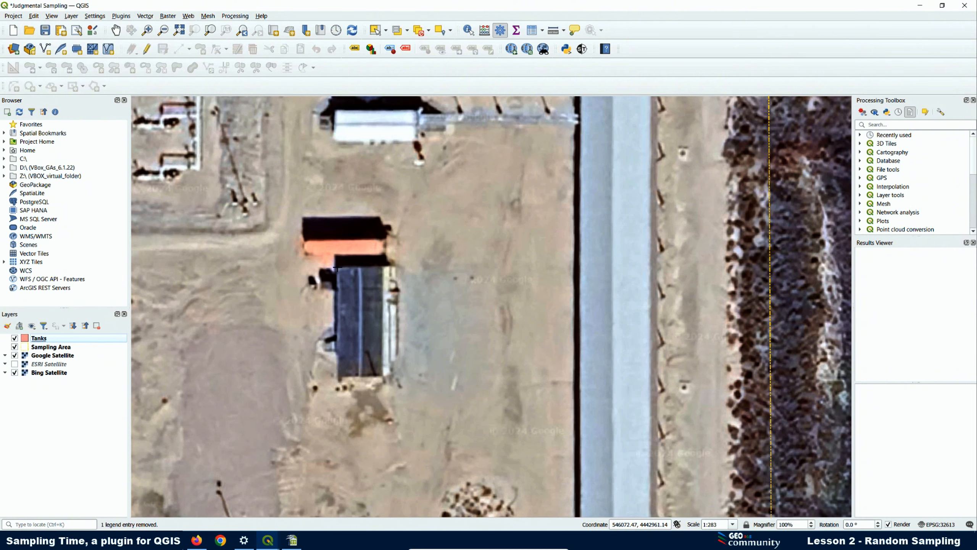
click(15, 355)
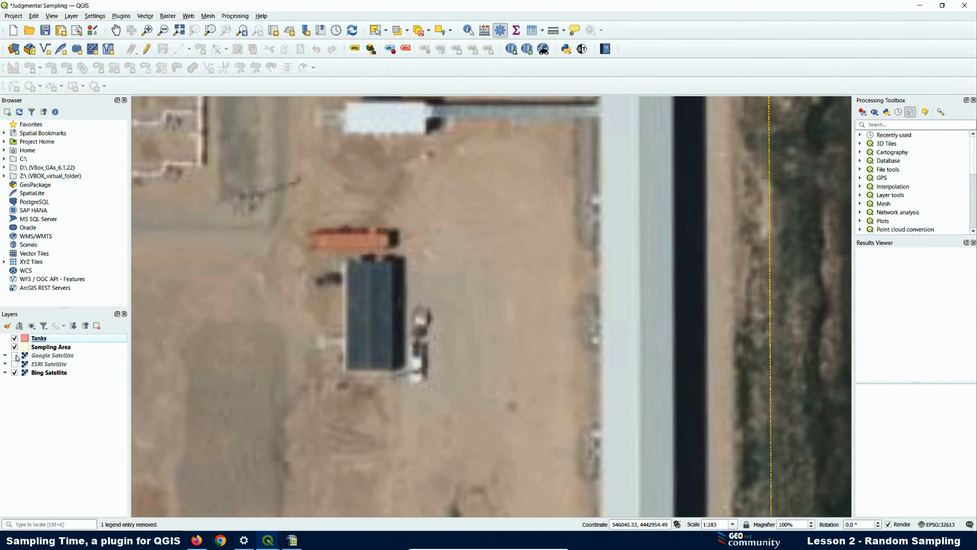
click(15, 355)
click(15, 356)
click(15, 355)
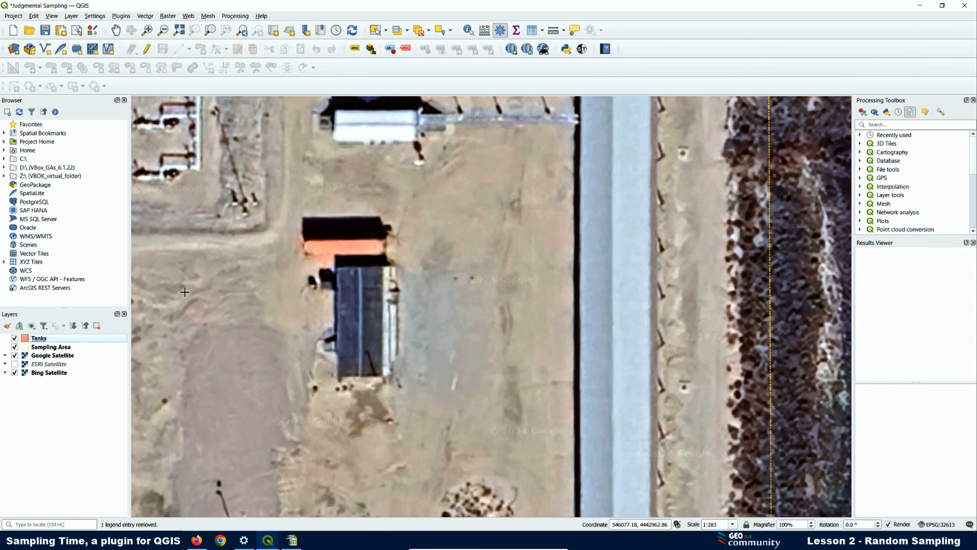
click(16, 356)
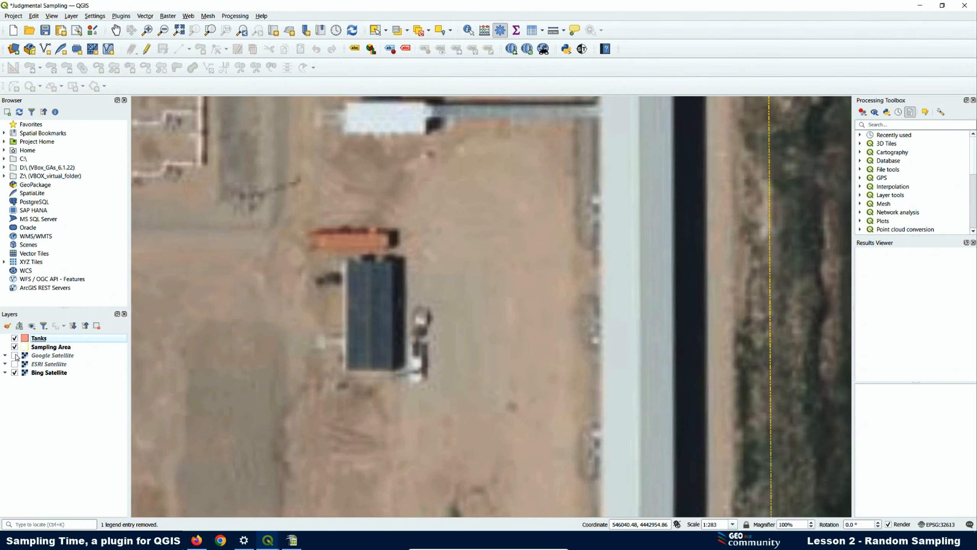
click(15, 372)
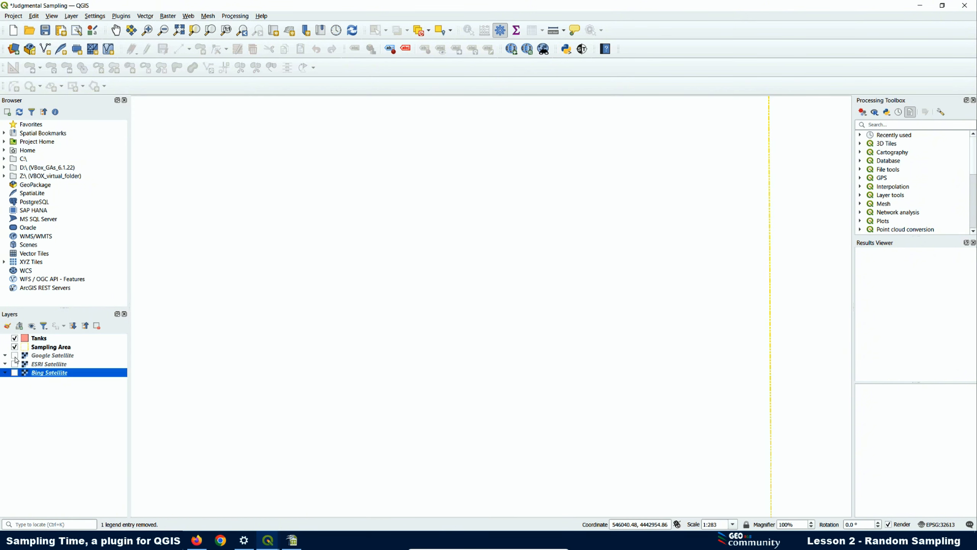
click(16, 357)
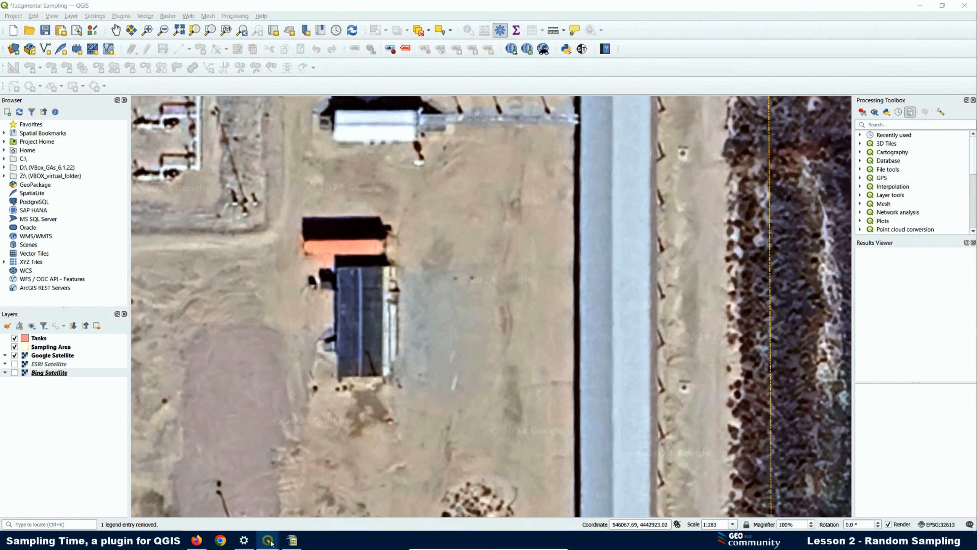
- In Sampling Time, enable Generate Sample Areas and start drawing a sample Area
mouse_move(268, 540)
click(309, 466)
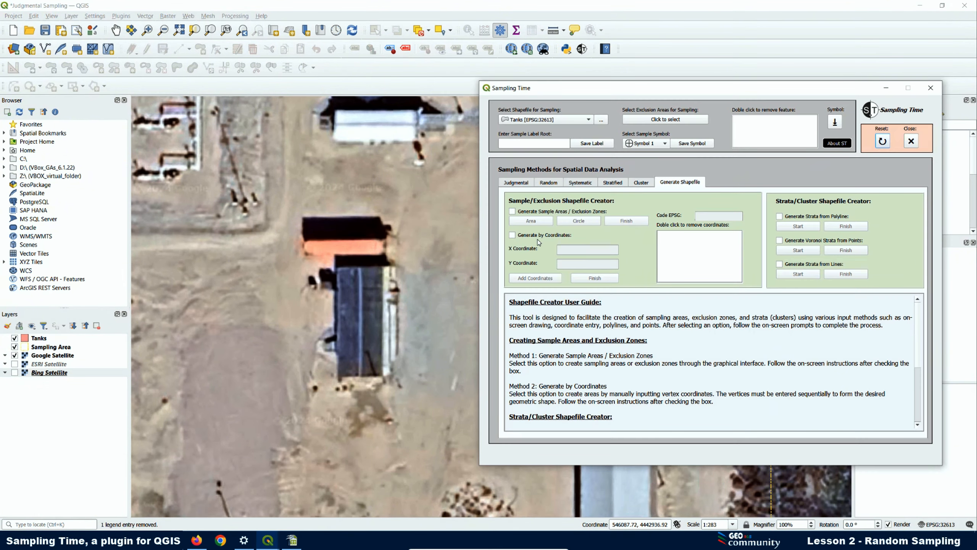
click(512, 212)
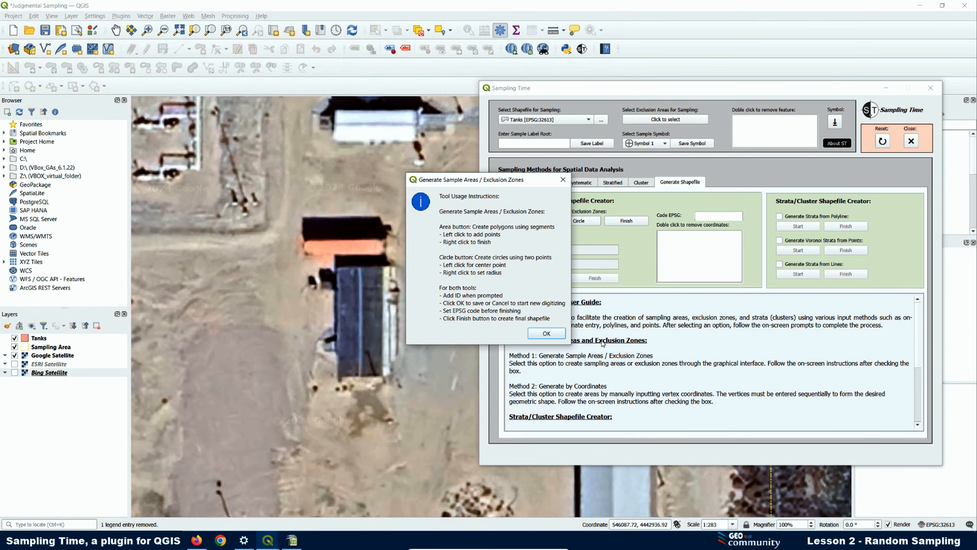
click(554, 333)
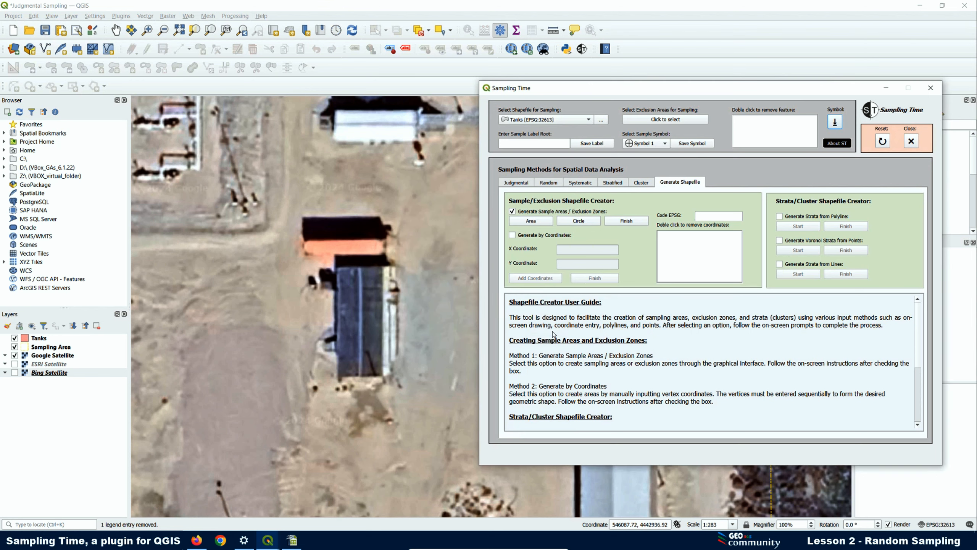
click(535, 222)
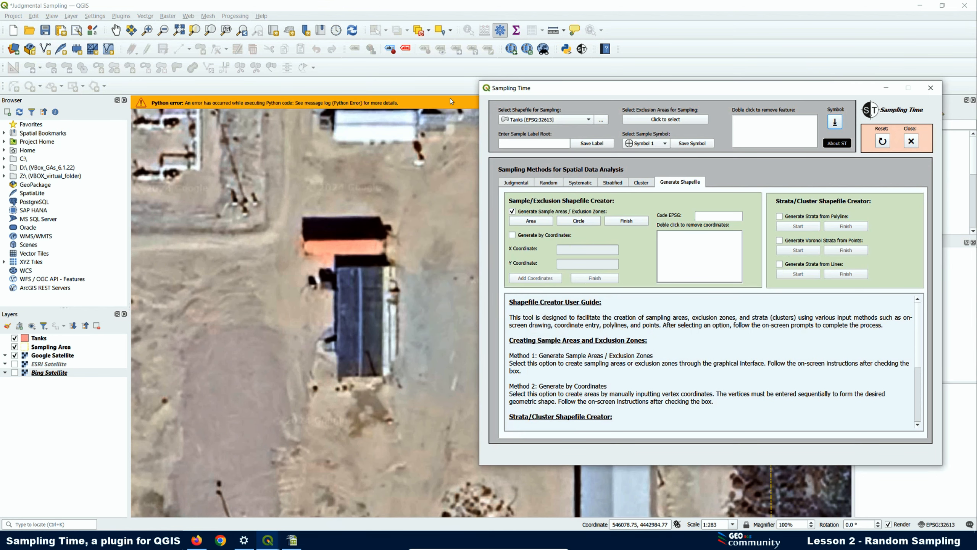
- Clear the Python error and place the first corner at the building's top-left
drag(541, 93, 503, 164)
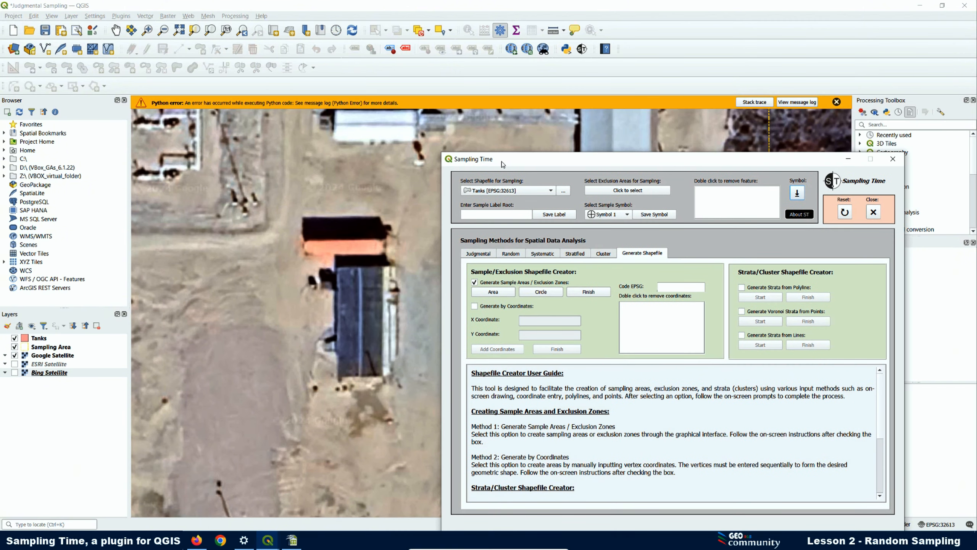
click(837, 102)
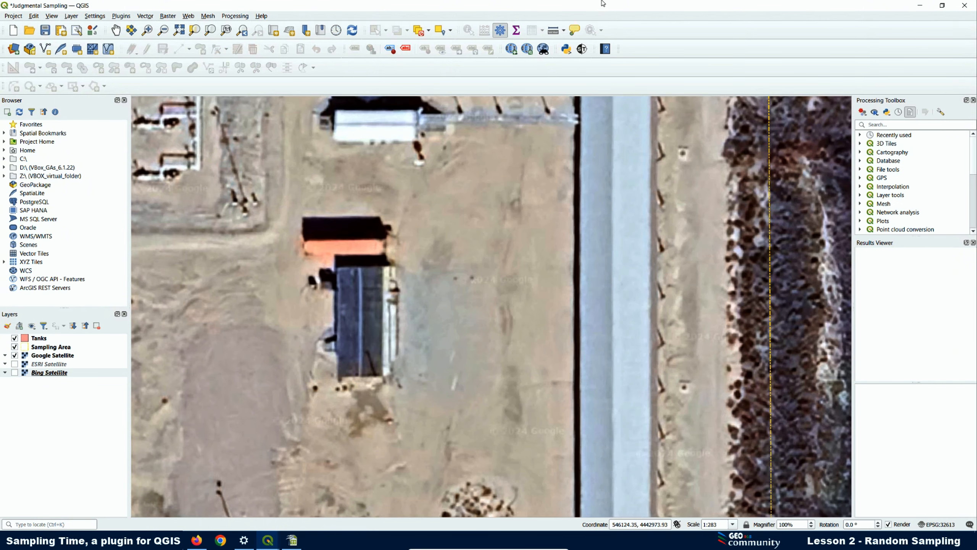
click(582, 50)
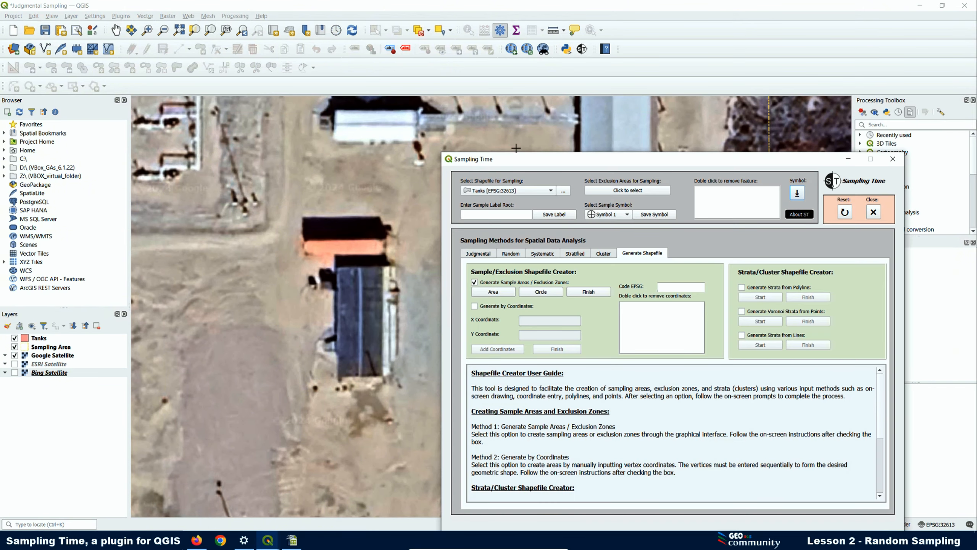
drag(520, 165, 514, 105)
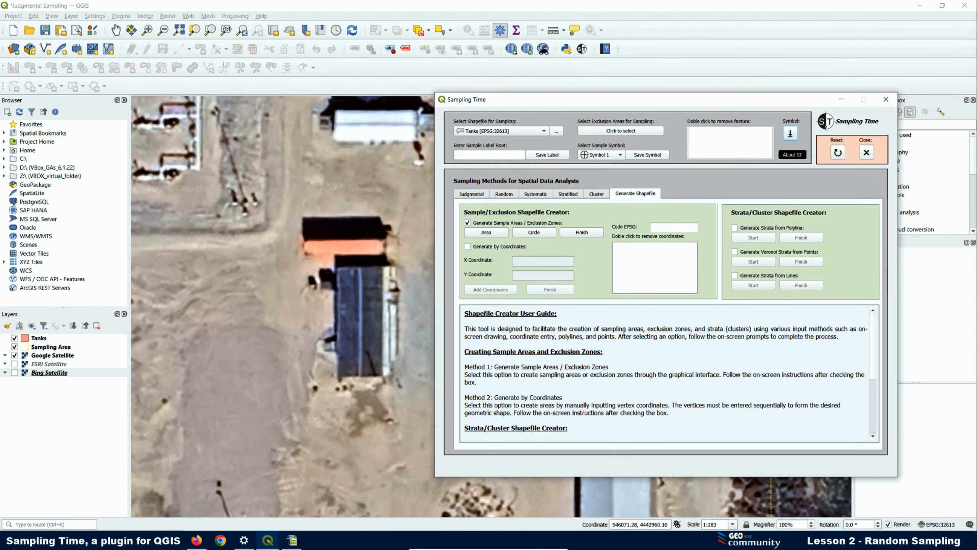
click(337, 269)
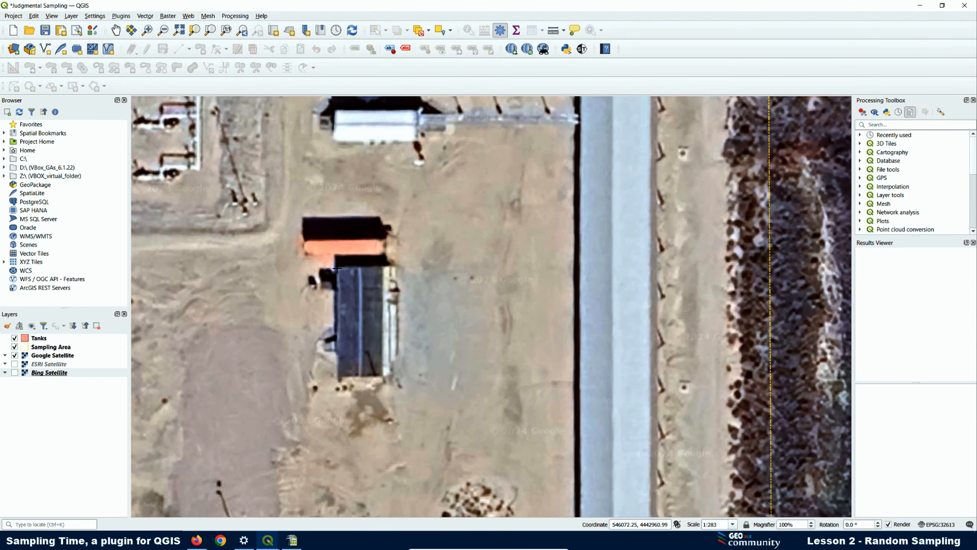
- Outline the dark-roofed building as a rectangle, then cancel the ID entry to discard it
click(340, 381)
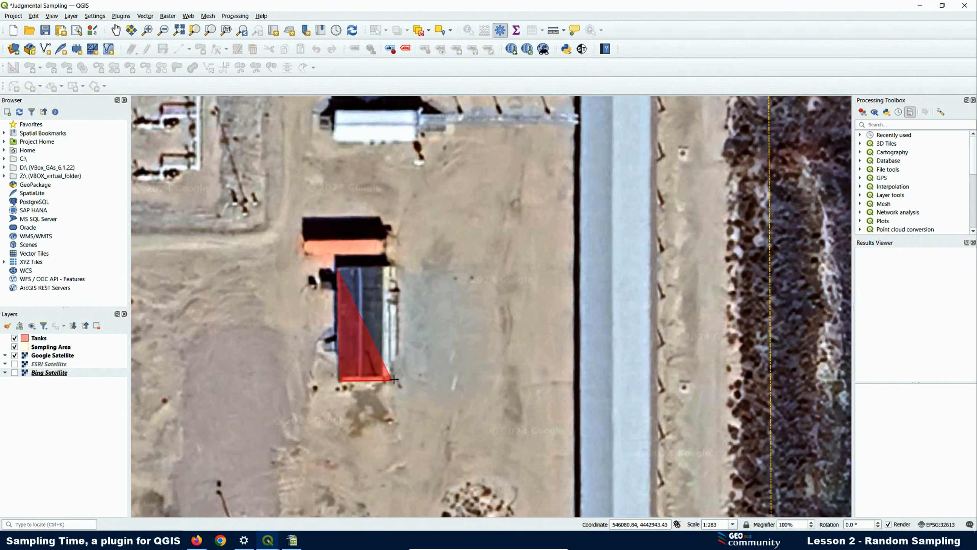
click(401, 382)
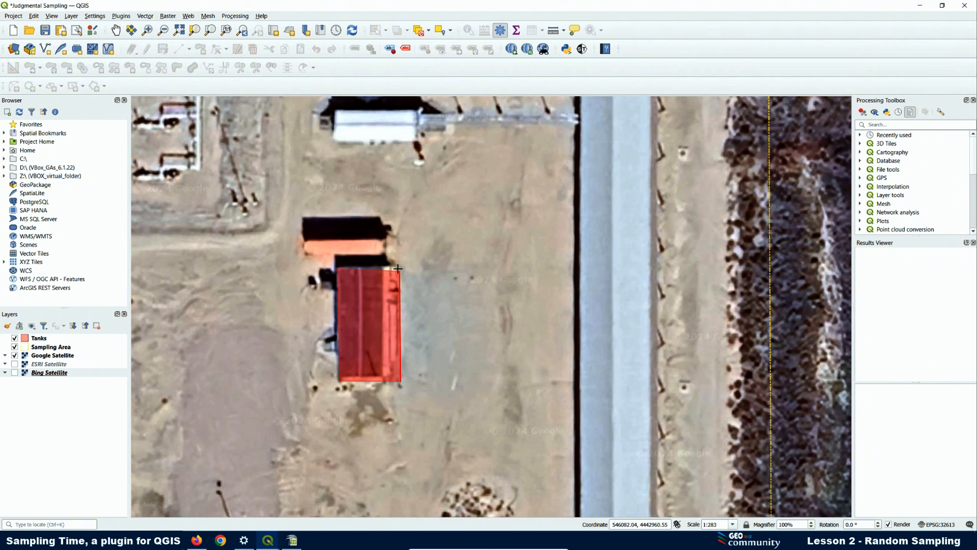
click(397, 265)
right_click(398, 266)
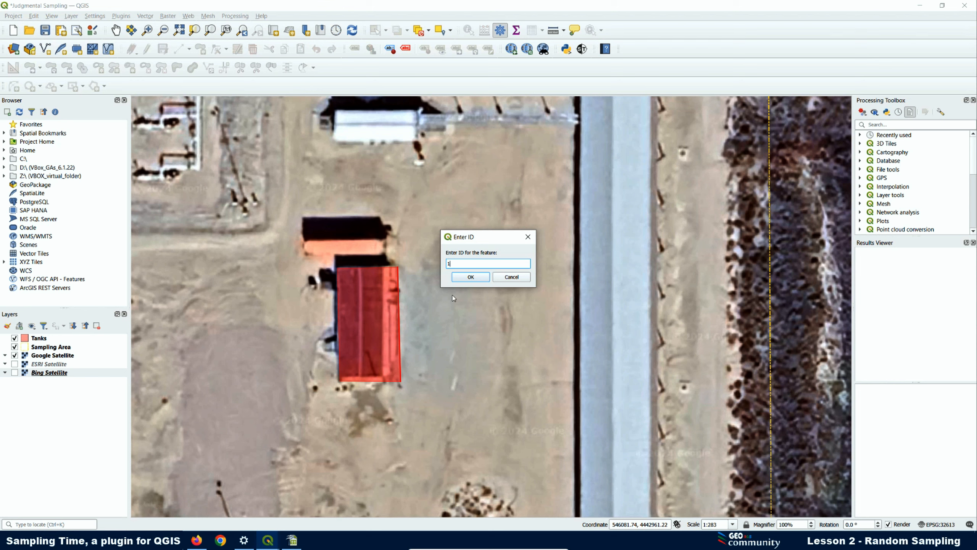
click(462, 277)
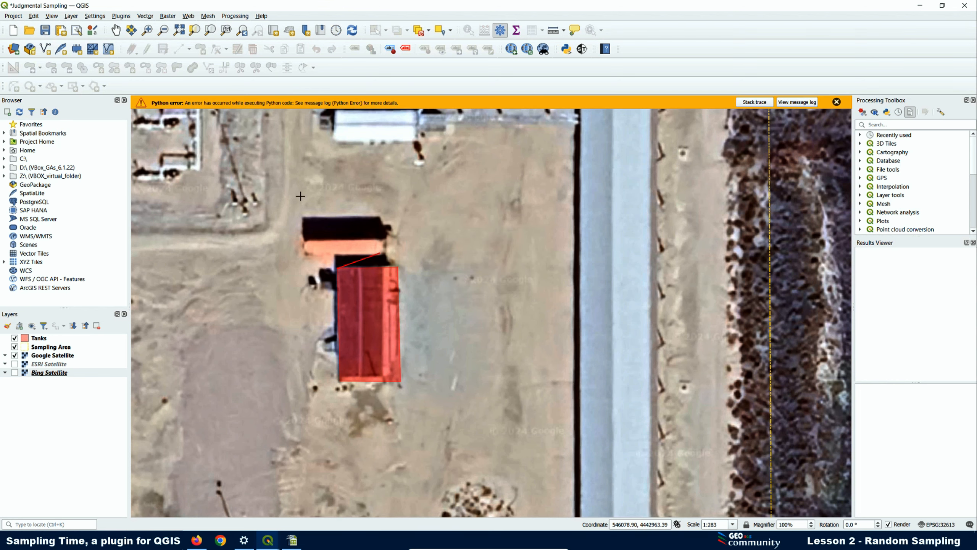
right_click(266, 231)
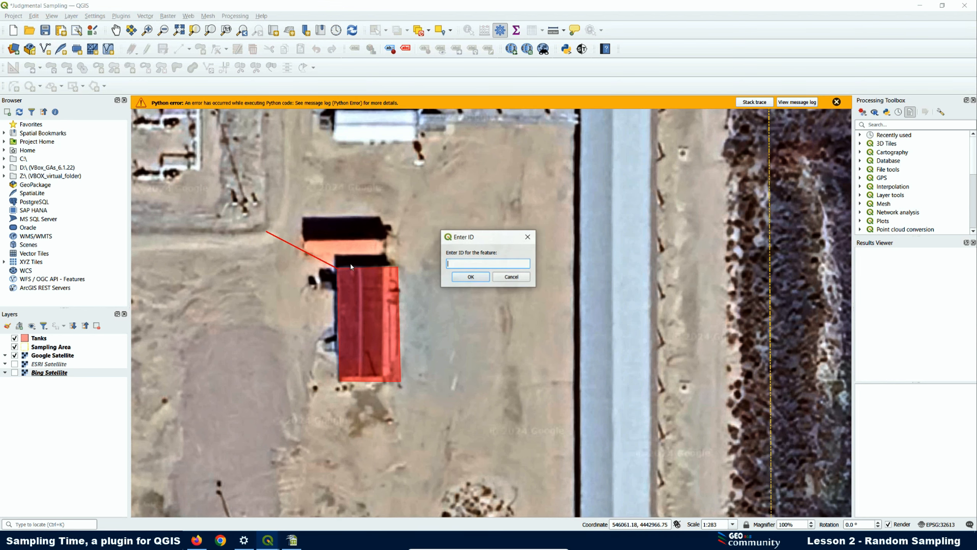
click(511, 277)
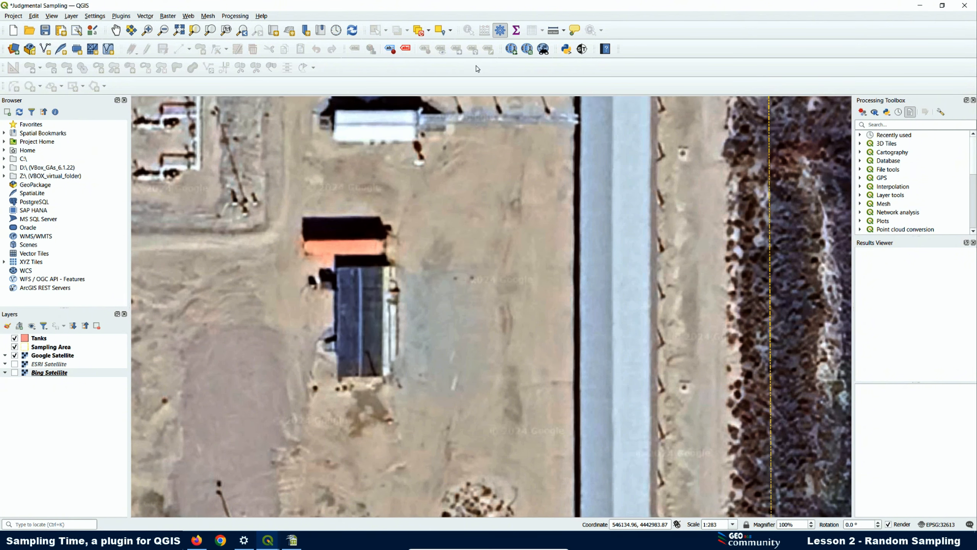
- Reset and close the Sampling Time plugin, dismissing the Python error
click(583, 48)
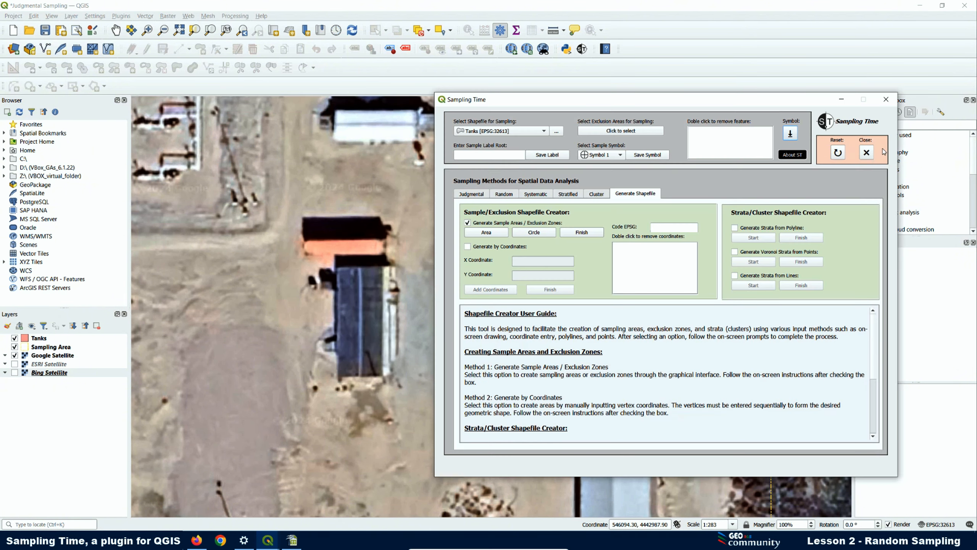
click(862, 154)
click(725, 304)
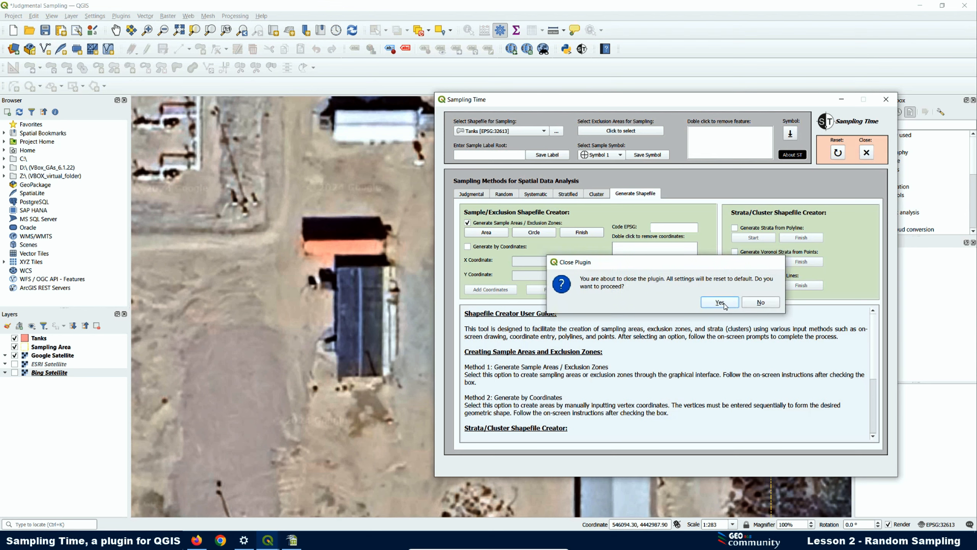
click(867, 153)
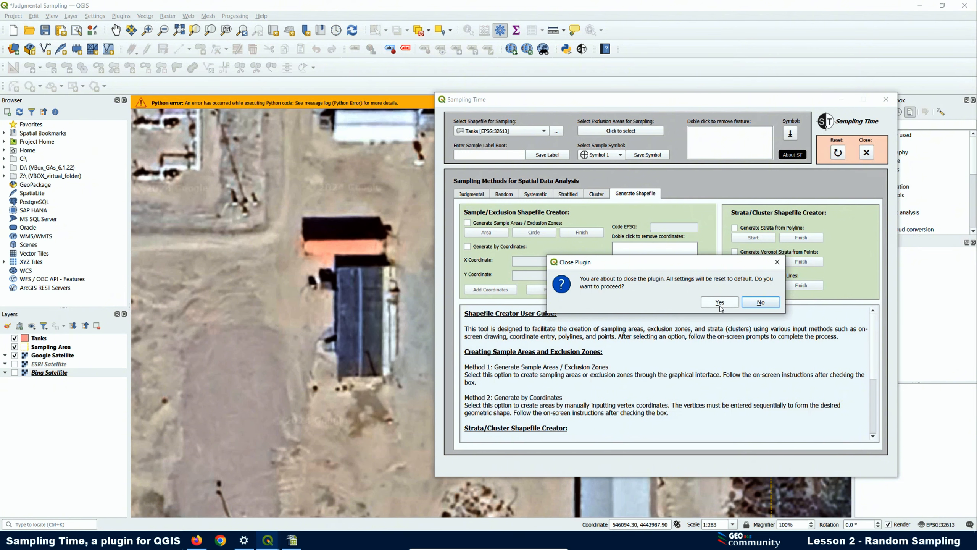
click(720, 303)
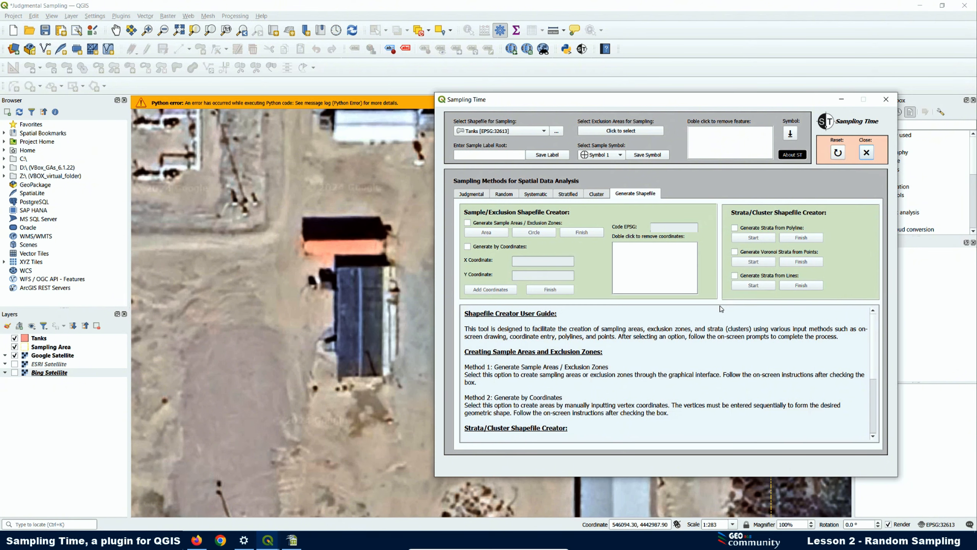
click(886, 100)
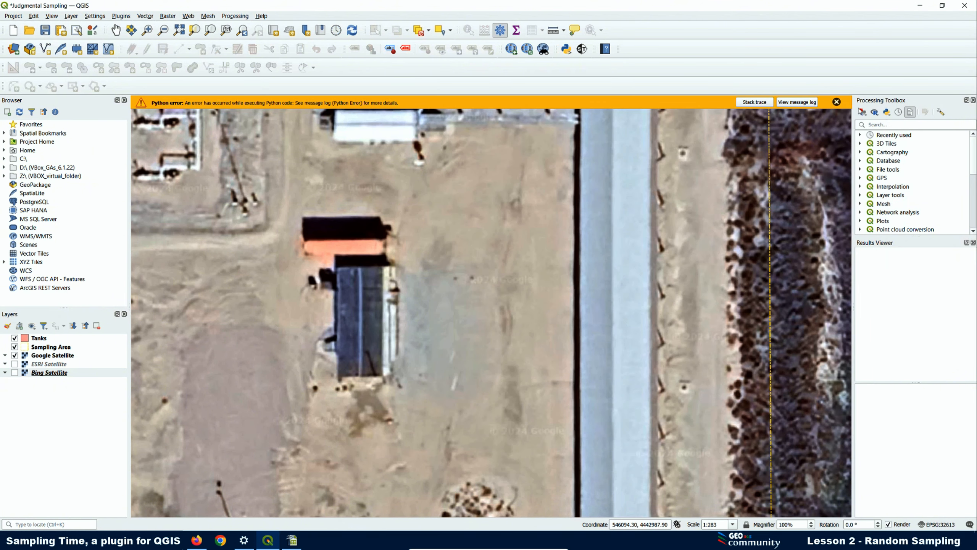
click(837, 102)
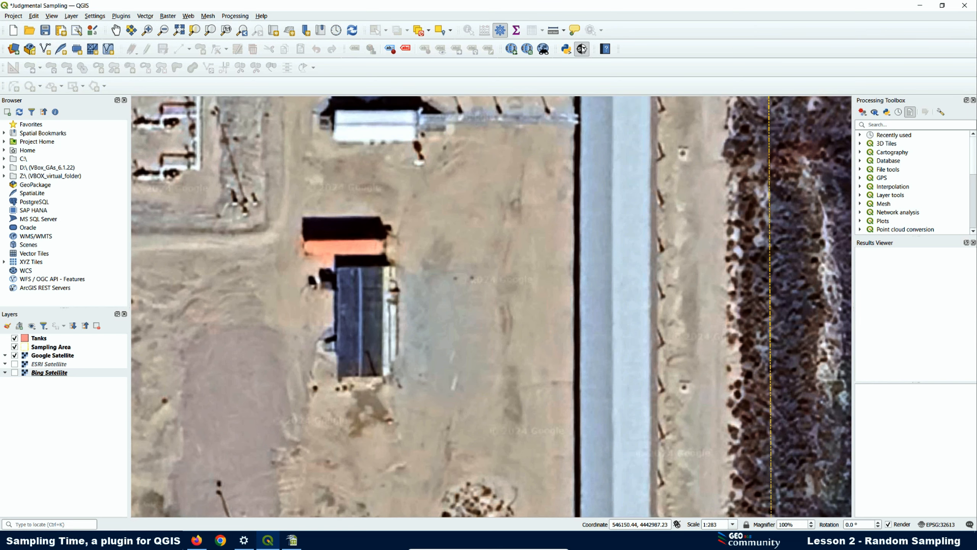
- Reopen Sampling Time, enable Generate Sample Areas, start an area, then close the plugin
click(582, 49)
click(290, 197)
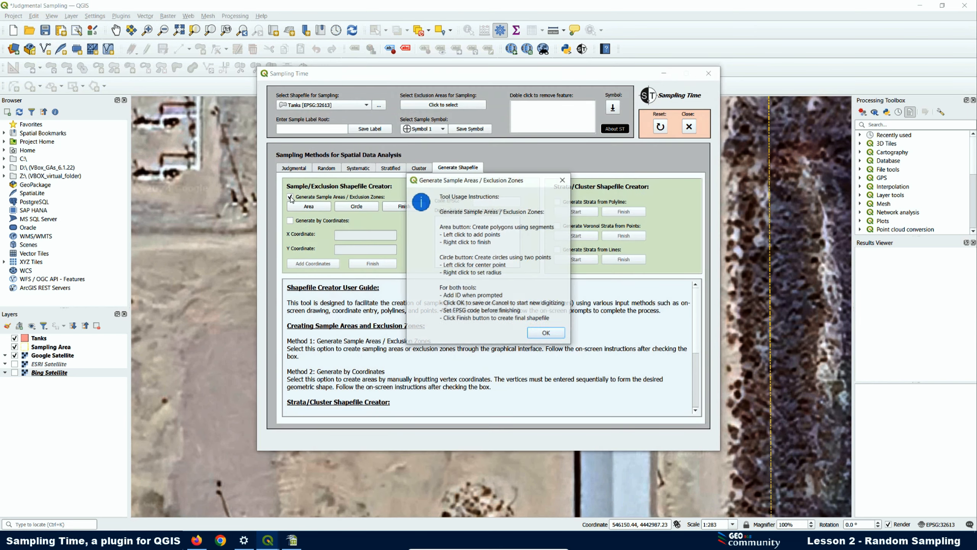
click(546, 337)
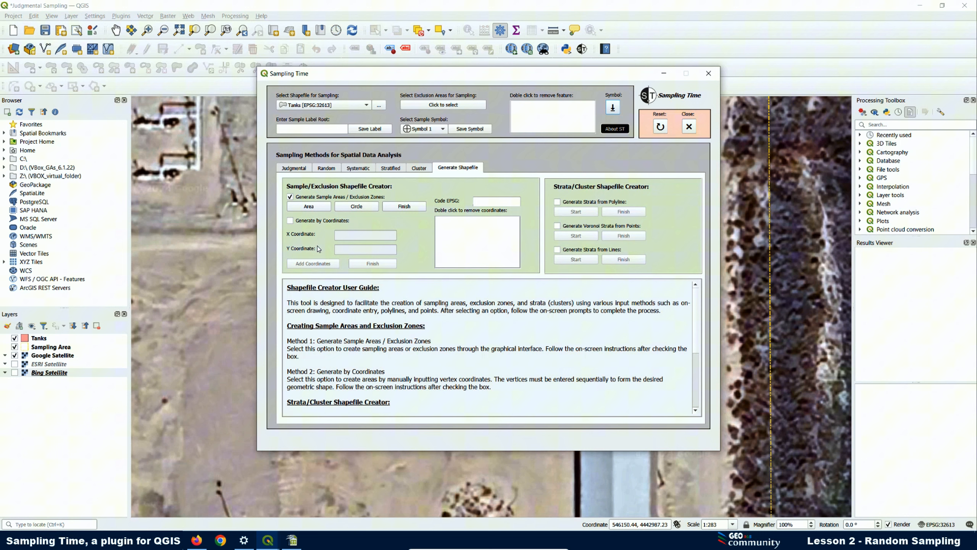
click(309, 207)
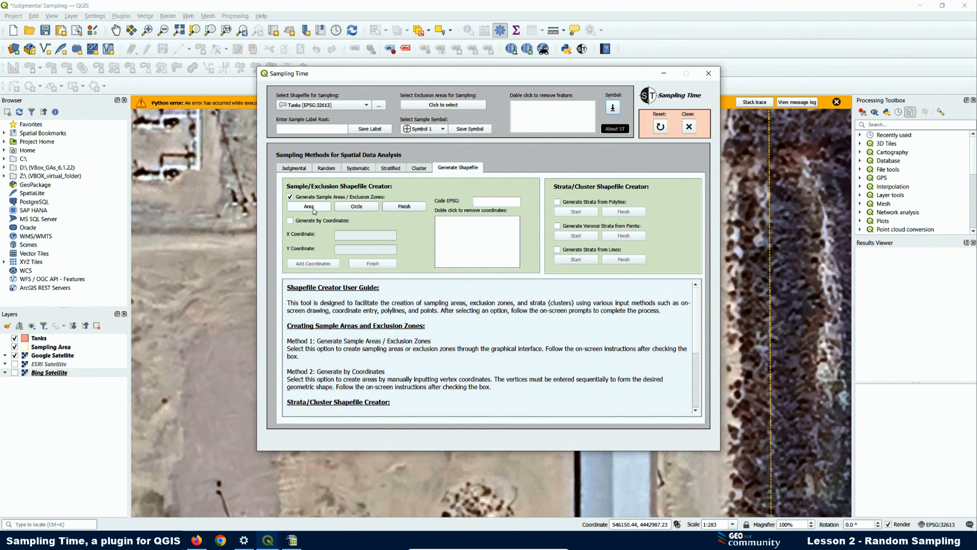
click(717, 74)
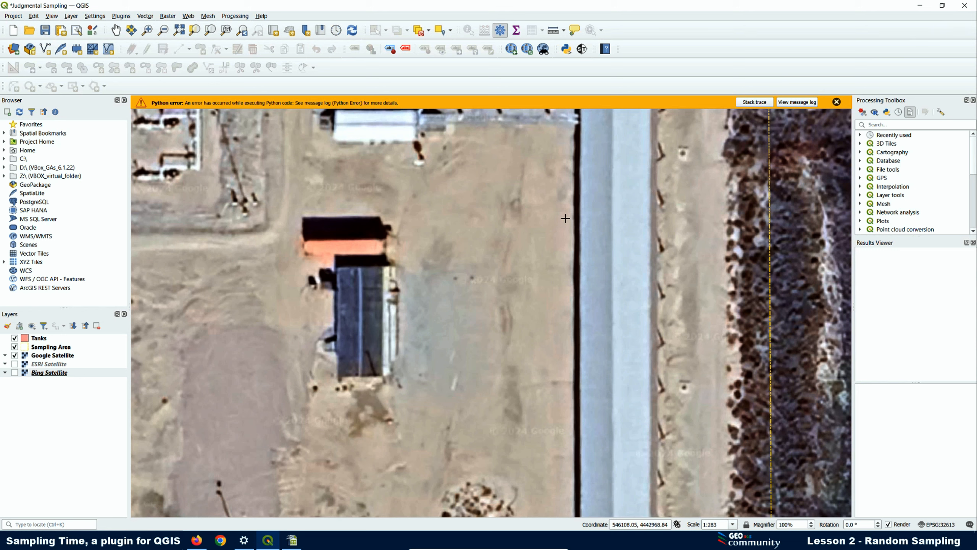
- Quit QGIS without saving and relaunch it from Windows search
click(965, 5)
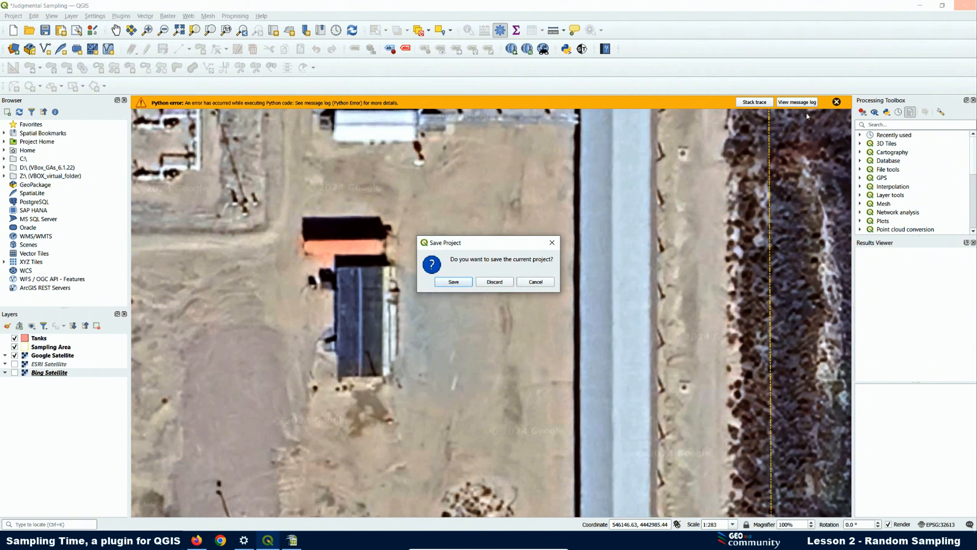
click(489, 283)
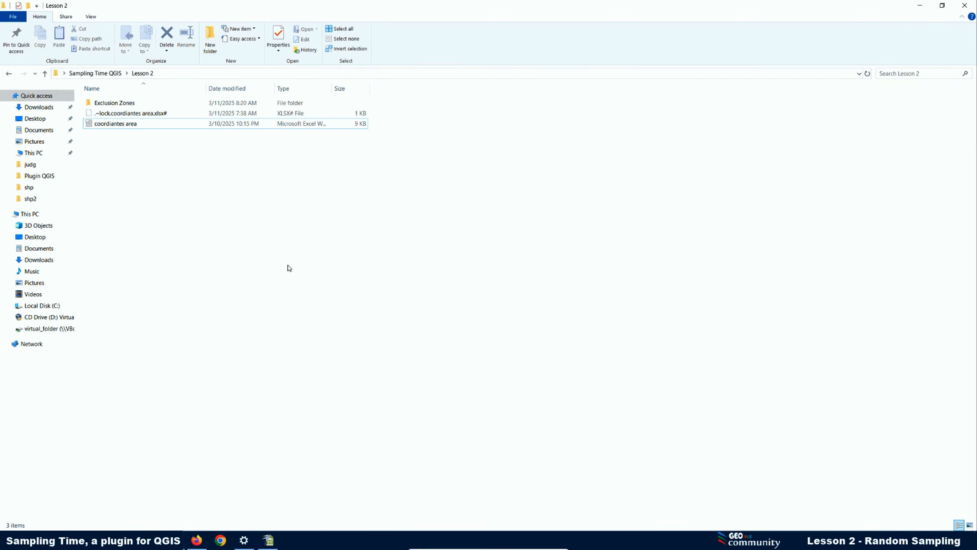
click(88, 541)
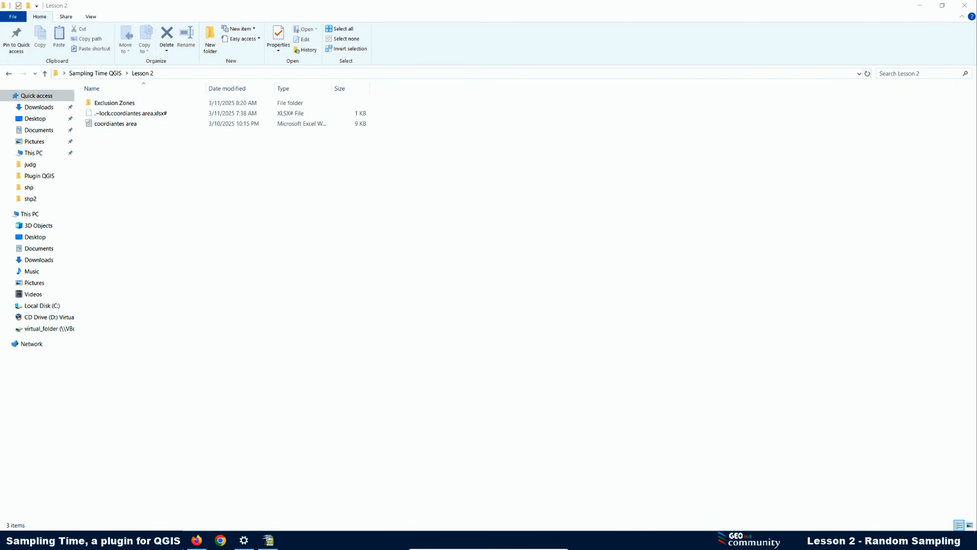
click(105, 380)
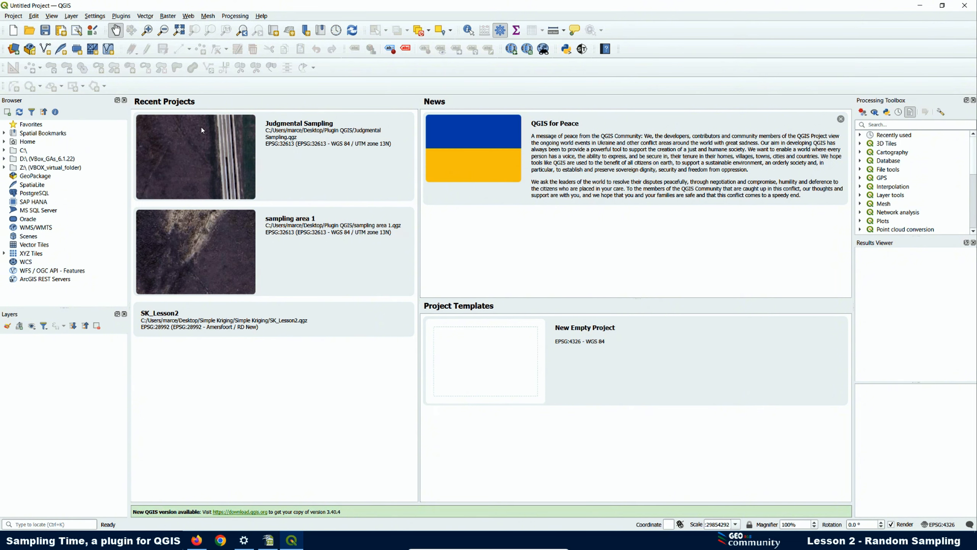
- Open the Judgmental Sampling project and remove the Storage Tanks and Small Sampling Area layers
click(202, 146)
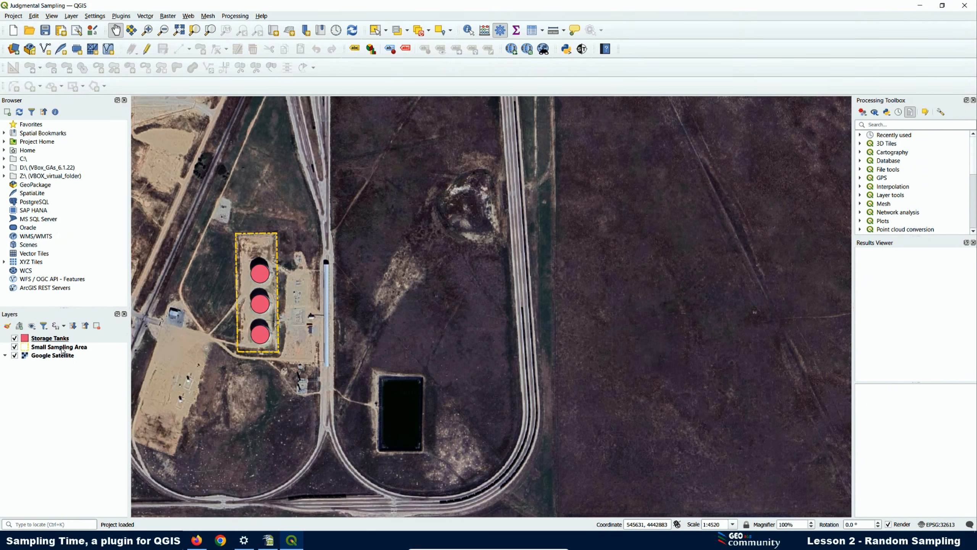
click(56, 347)
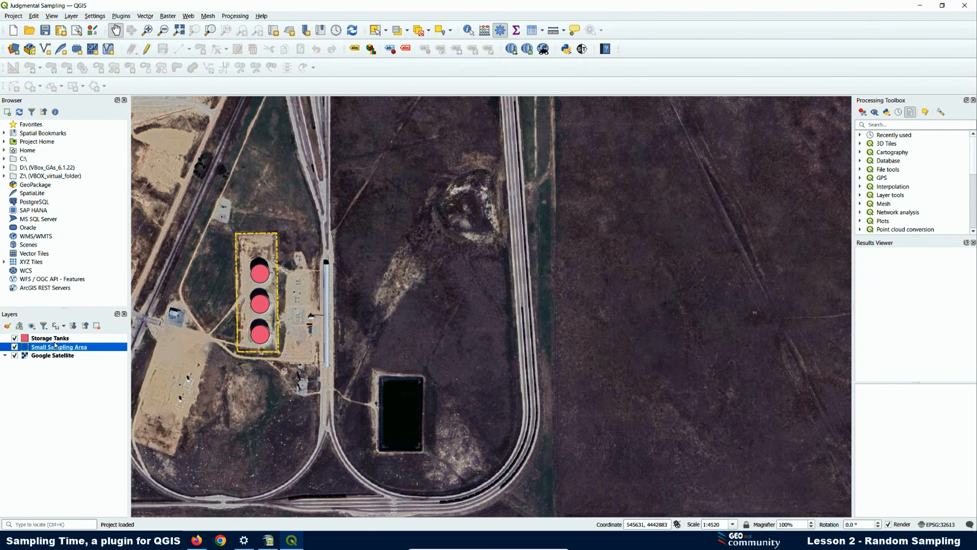
right_click(53, 338)
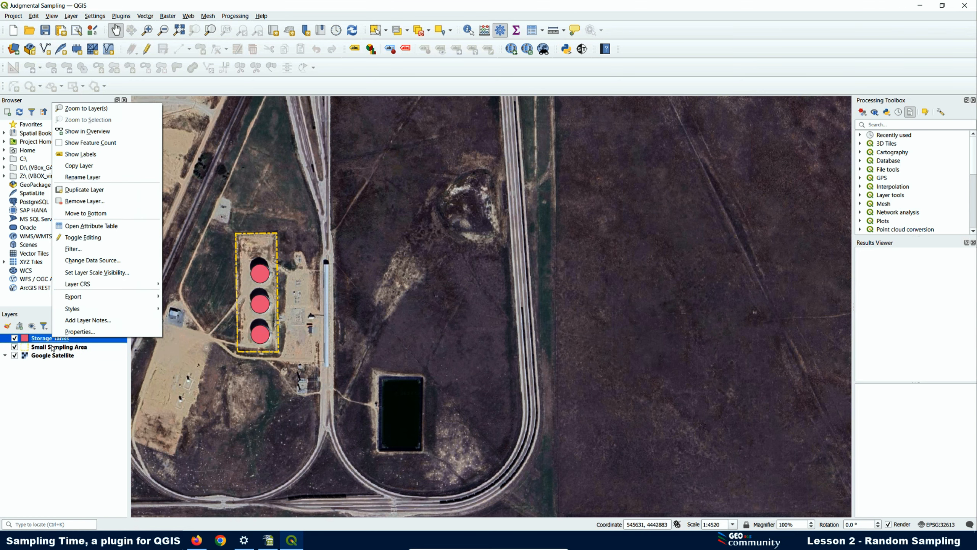
ctrl+click(53, 348)
right_click(52, 347)
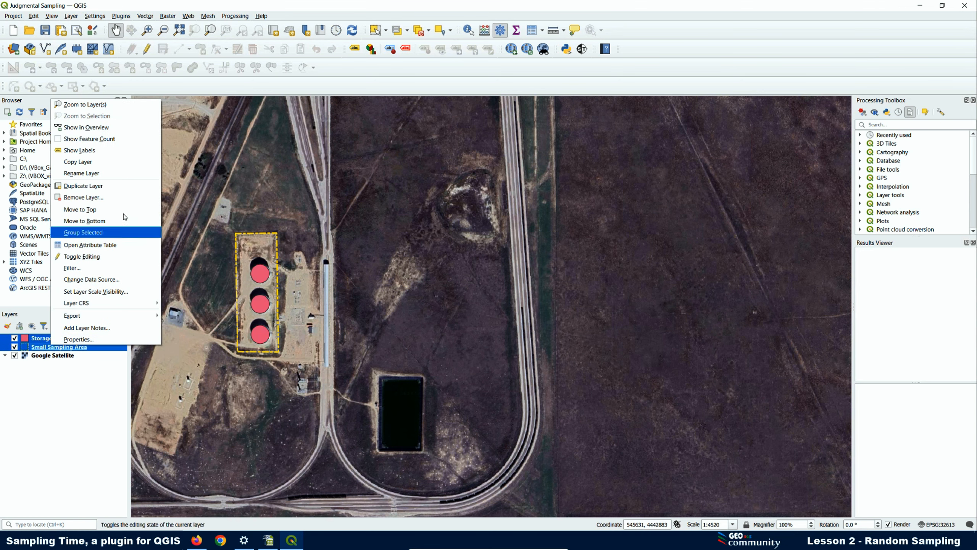
click(117, 197)
- Confirm the layer removal and add Tanks.shp from Sampling Time QGIS/Lesson 2/Exclusion Zones
click(471, 281)
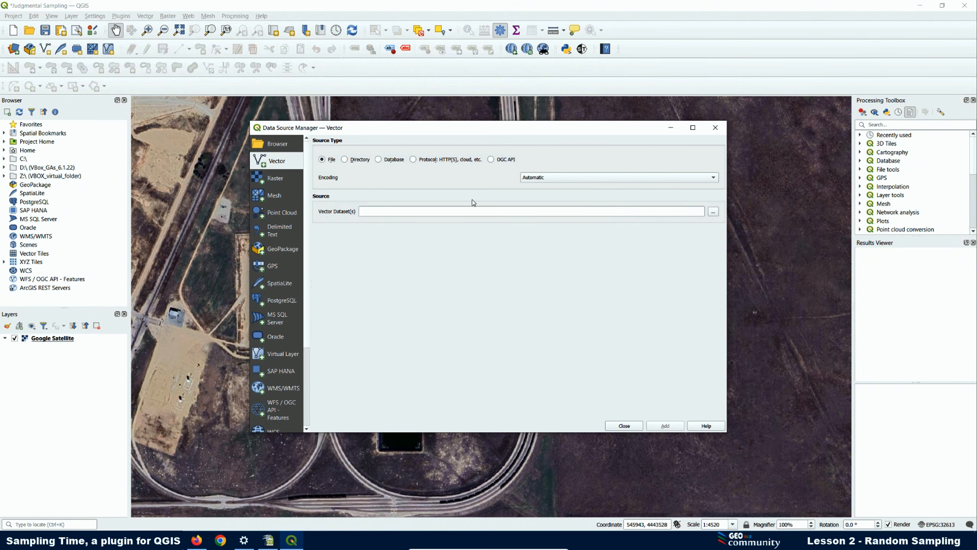
click(713, 212)
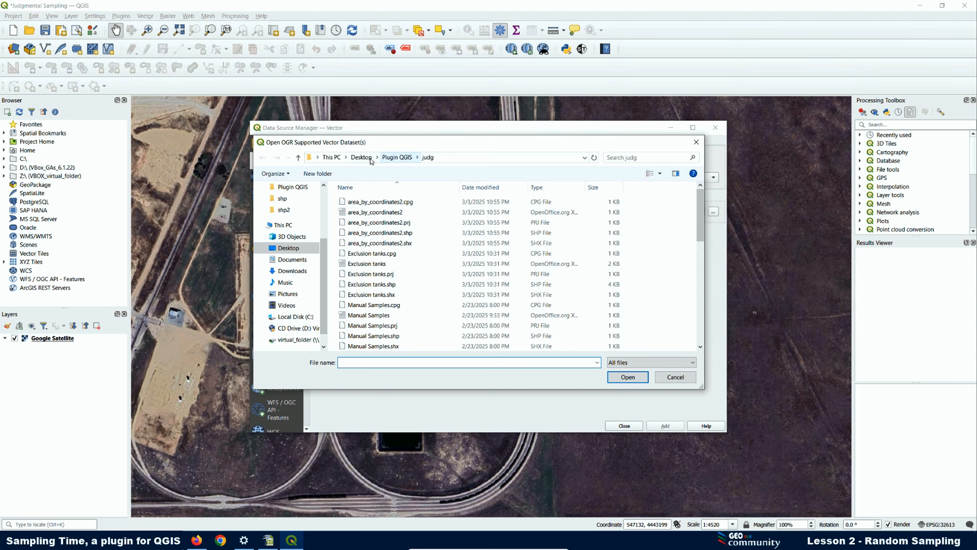
click(361, 157)
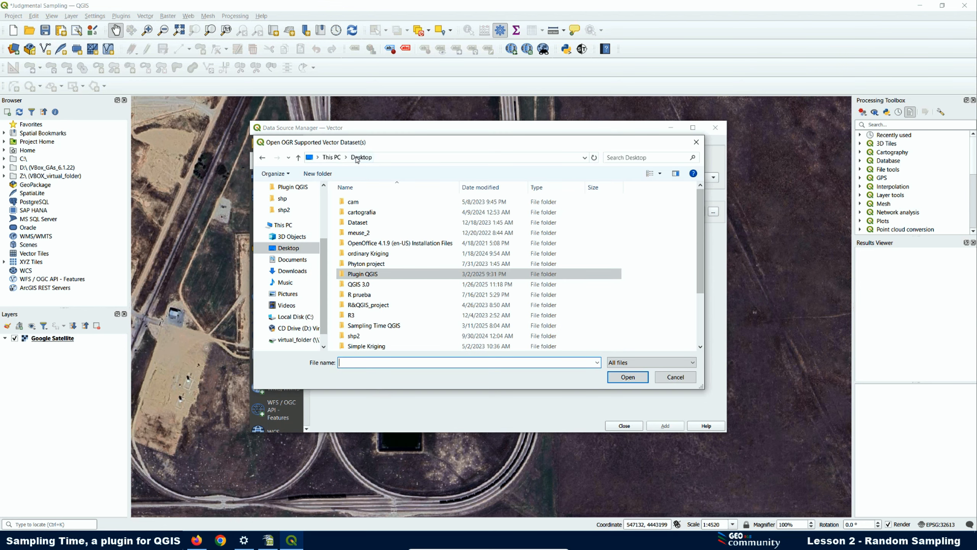
double_click(370, 326)
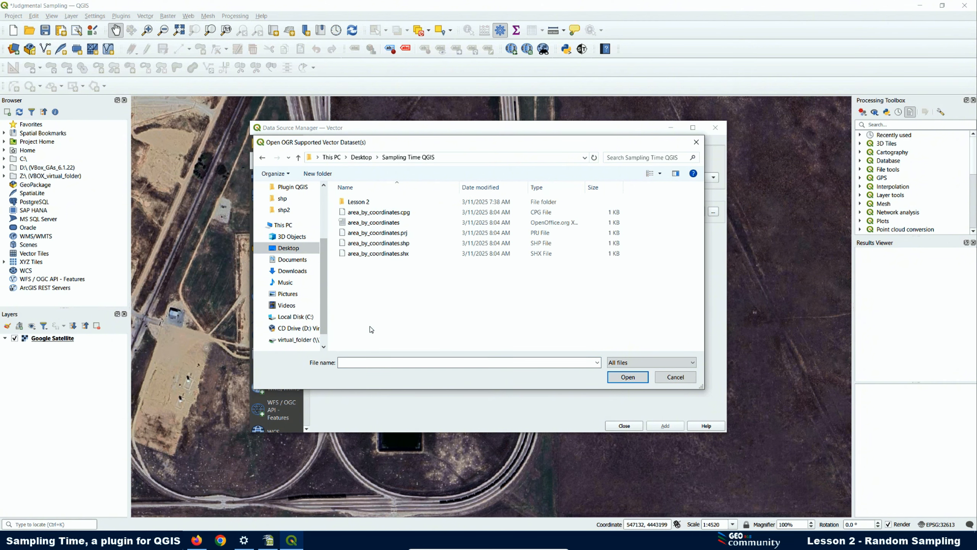
double_click(361, 205)
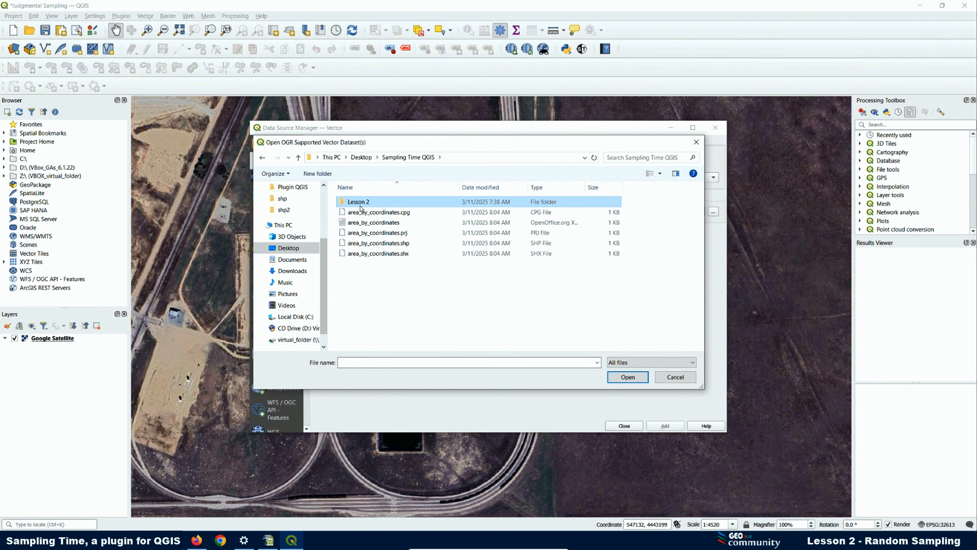
double_click(360, 206)
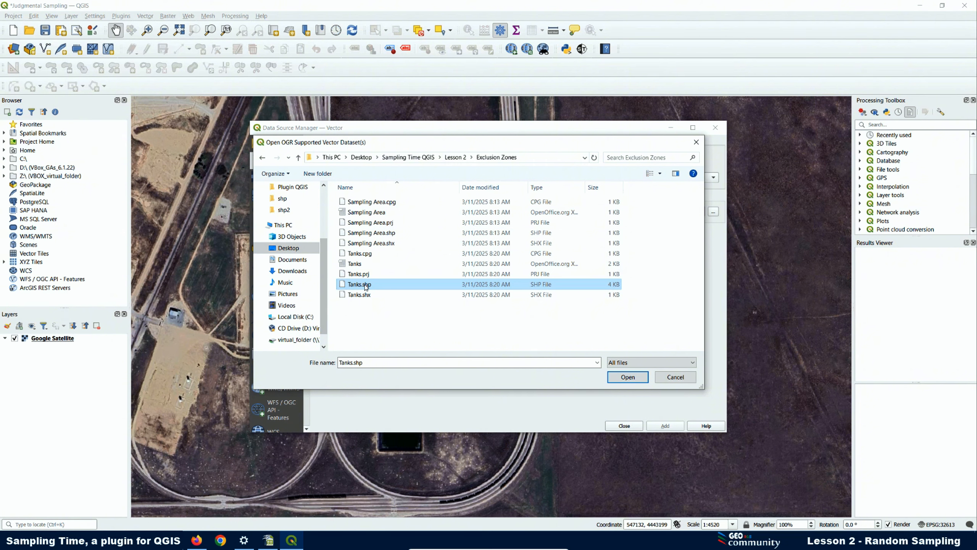
click(624, 376)
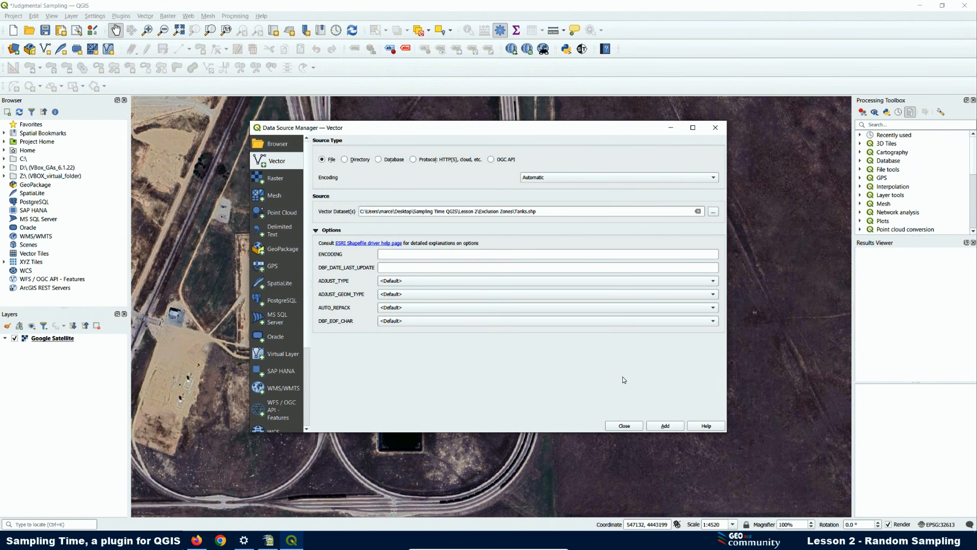
click(667, 426)
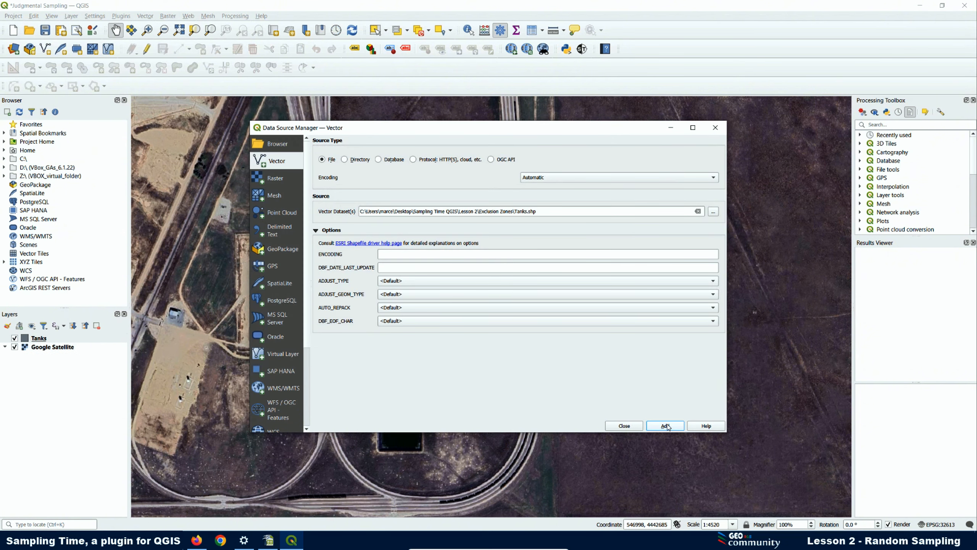
click(624, 426)
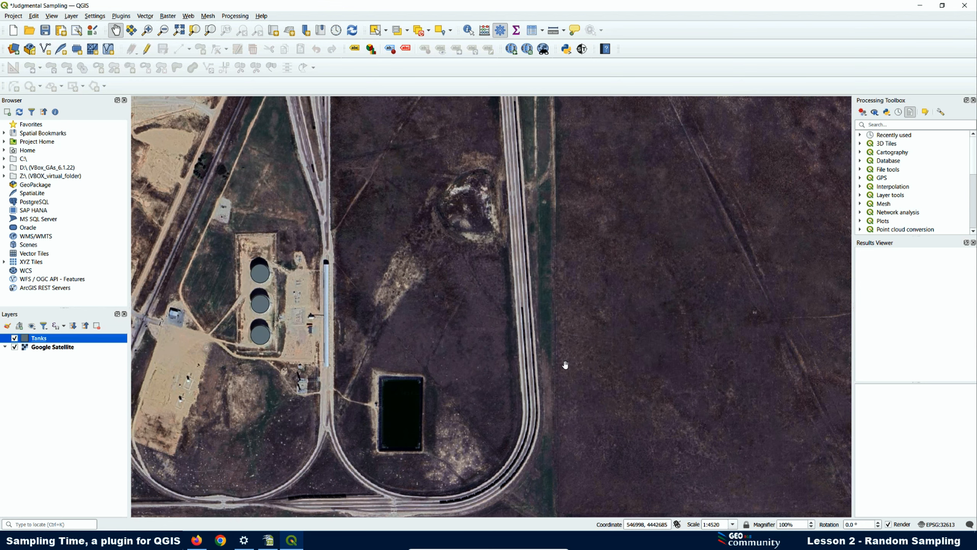
- Add Sampling Area.shp from the same folder as a vector layer
click(13, 51)
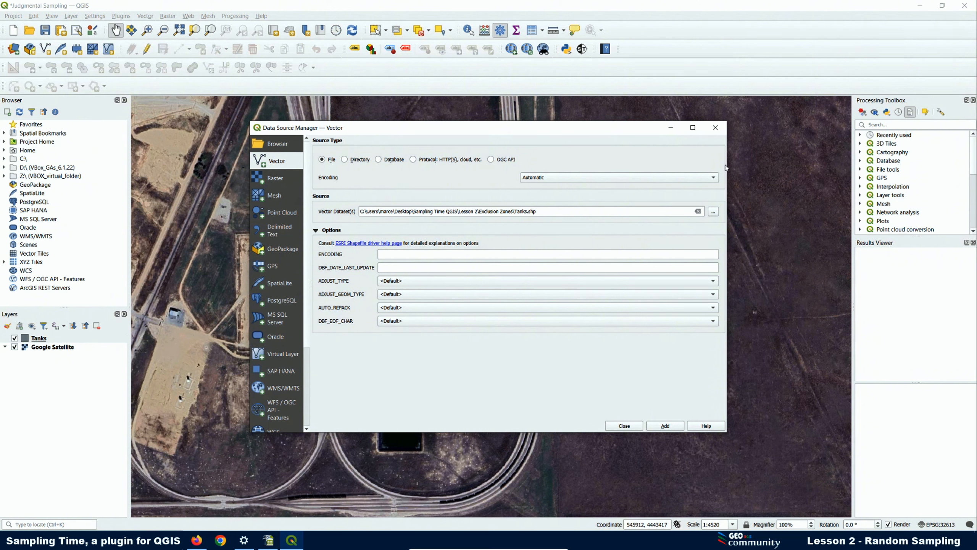
click(713, 211)
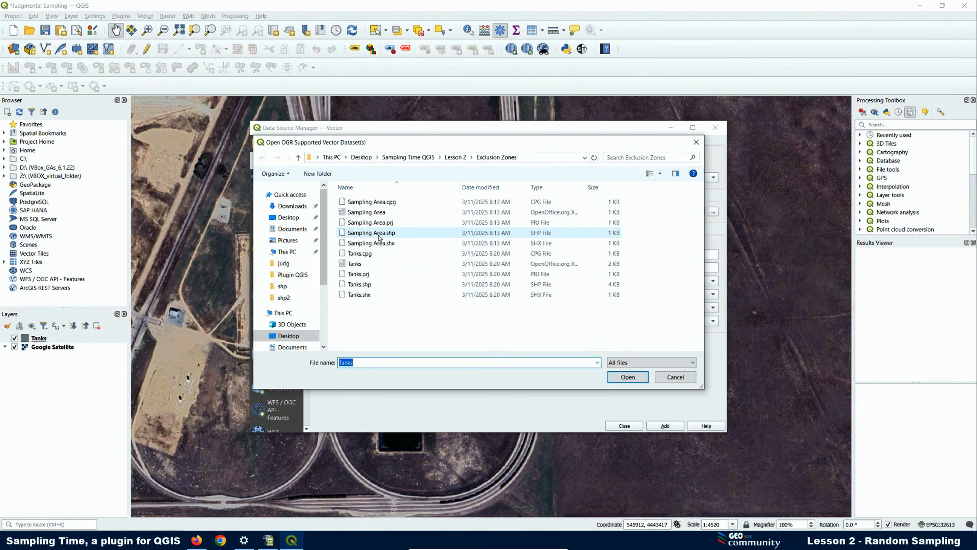
click(375, 234)
click(629, 377)
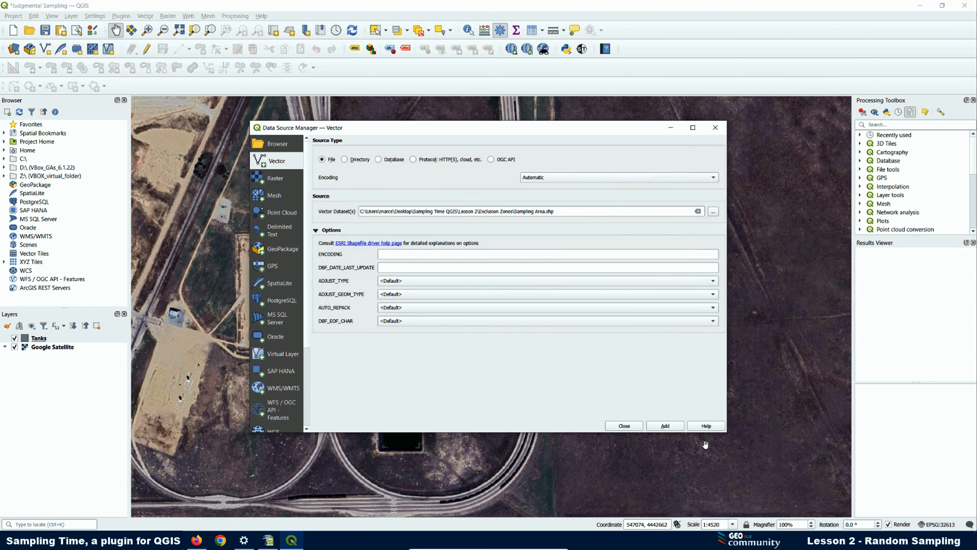
click(669, 428)
- Open Sampling Area's symbology and make its fill transparent
click(624, 425)
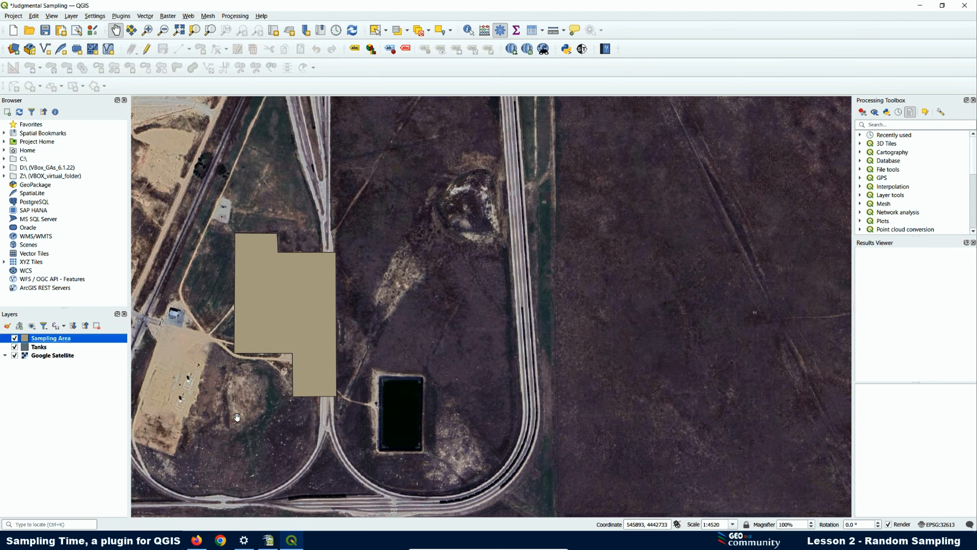
right_click(60, 340)
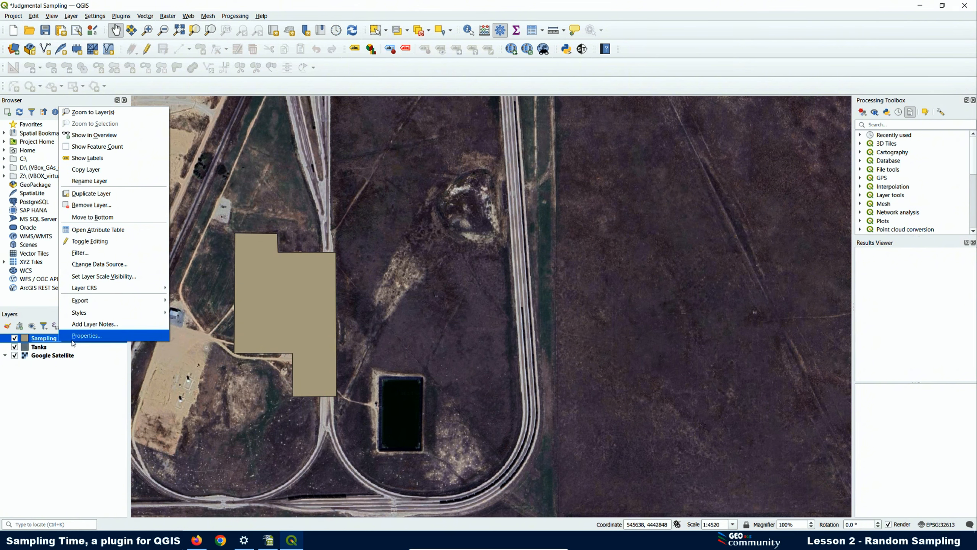
click(69, 335)
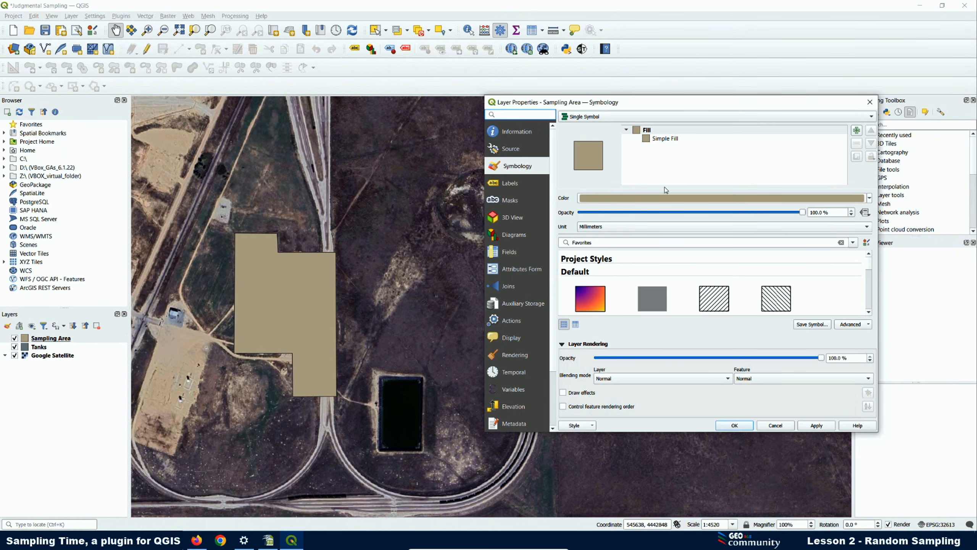
click(661, 139)
click(835, 217)
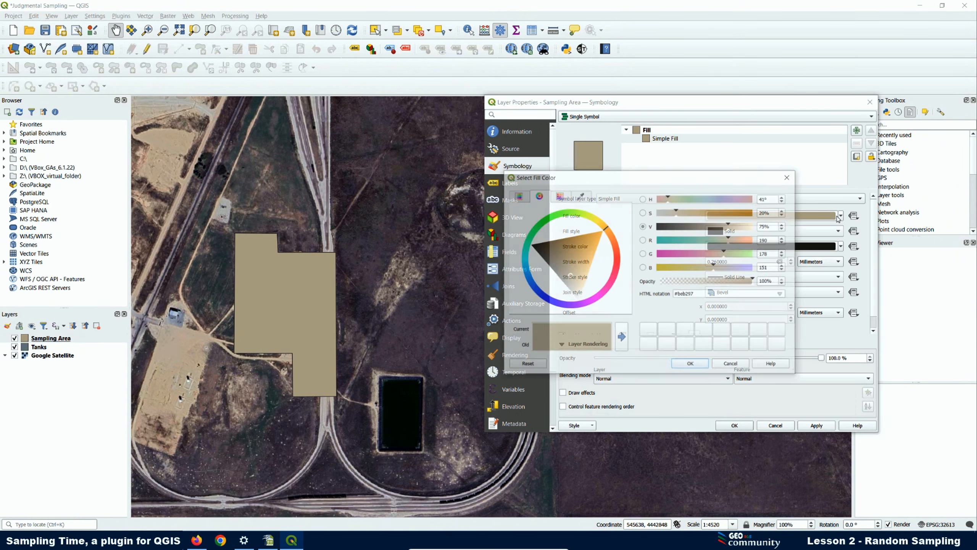
click(789, 176)
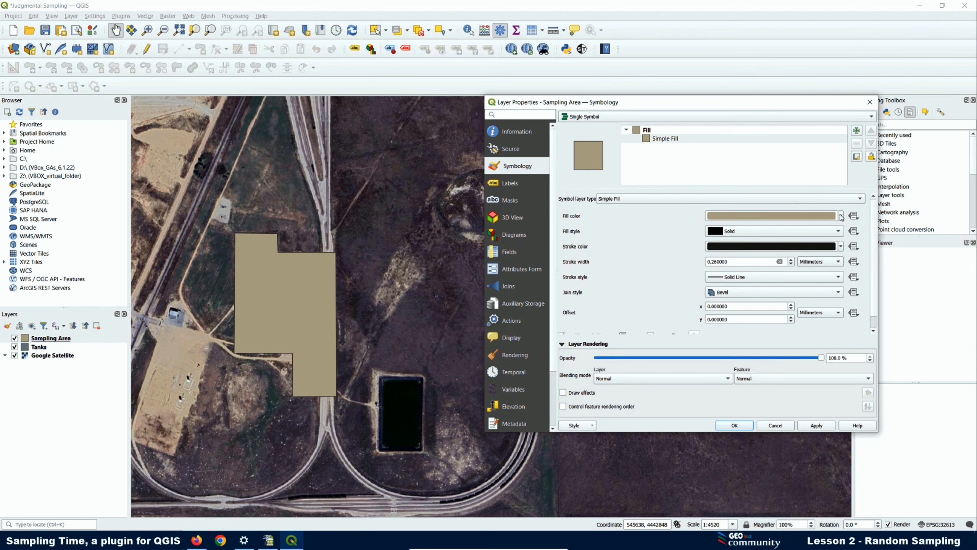
click(841, 216)
click(738, 227)
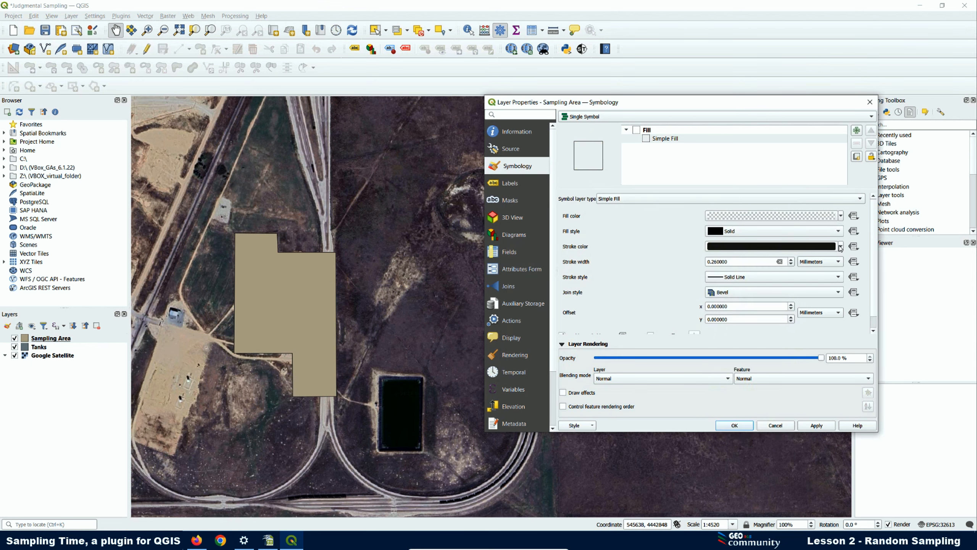
- Give the outline a yellow colour, 0.5 width and Dash Dot Dot Line style, then apply
click(841, 247)
click(711, 384)
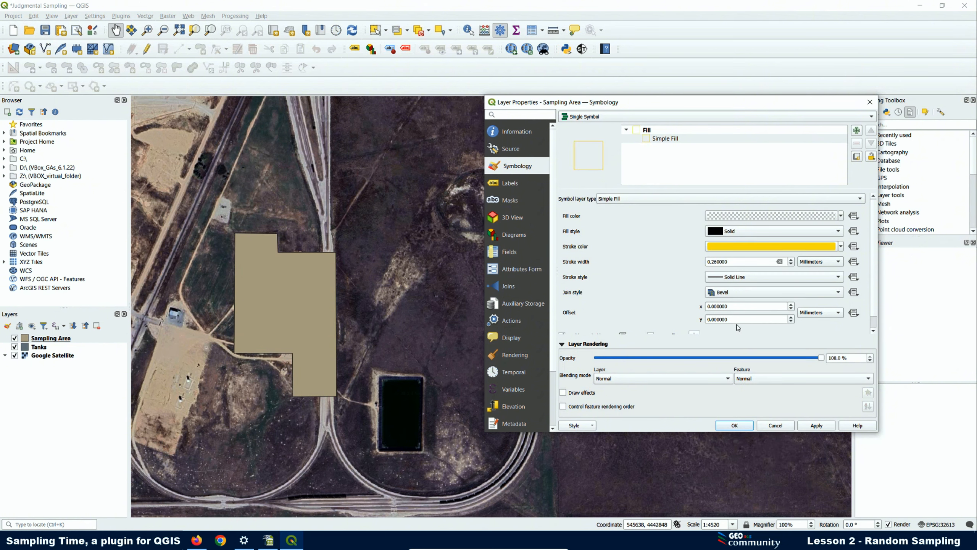
click(720, 261)
drag(720, 261, 713, 262)
text(5)
click(742, 278)
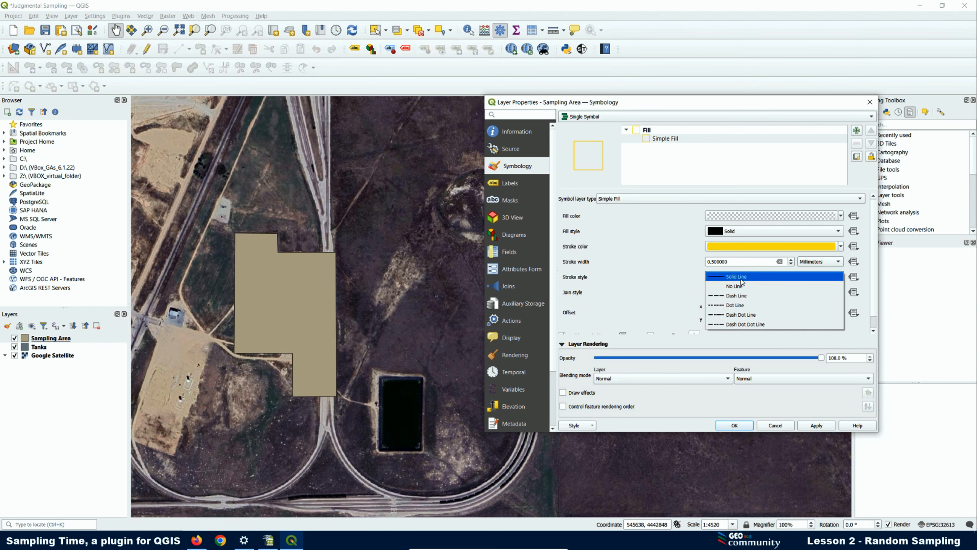
click(734, 324)
click(820, 427)
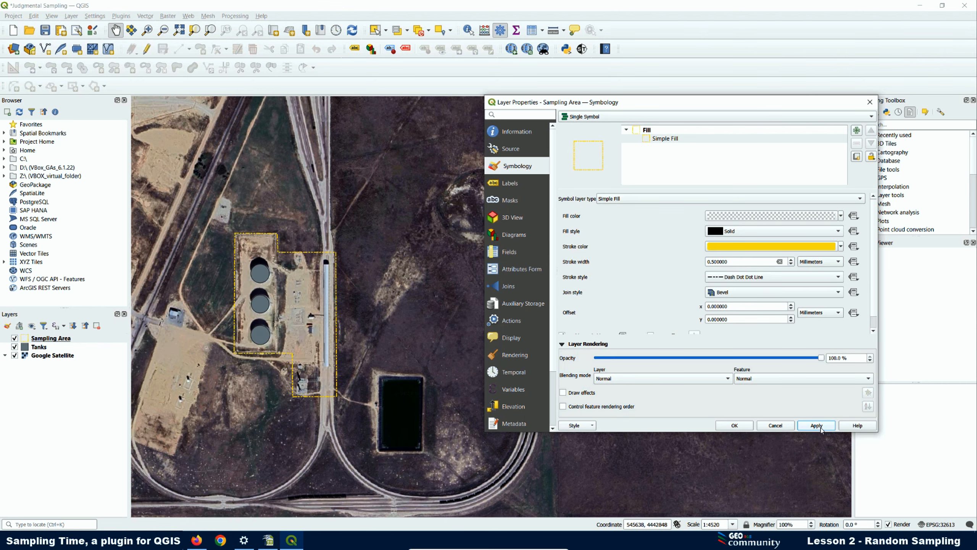
click(734, 425)
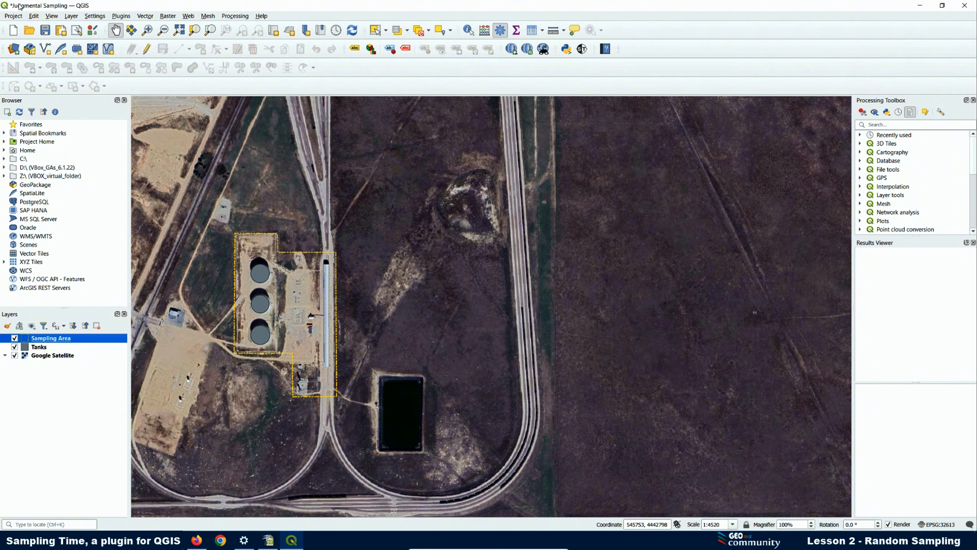
- Save the project as 'lesson 2' in the Lesson 2 folder
click(15, 16)
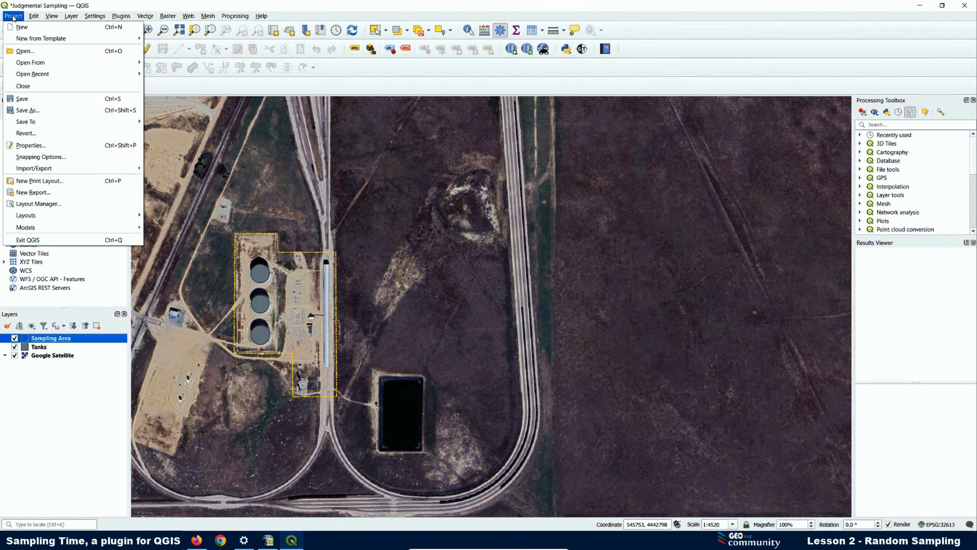
click(34, 111)
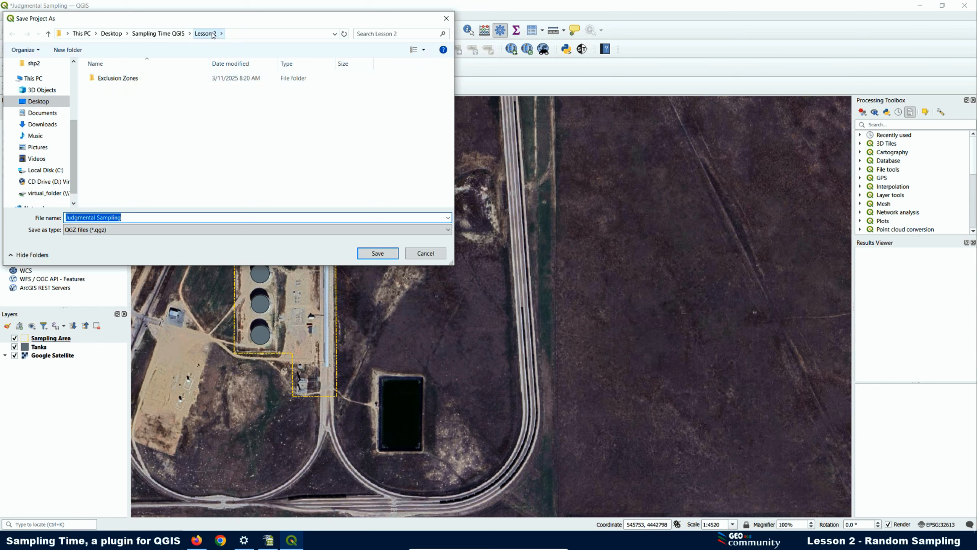
click(170, 34)
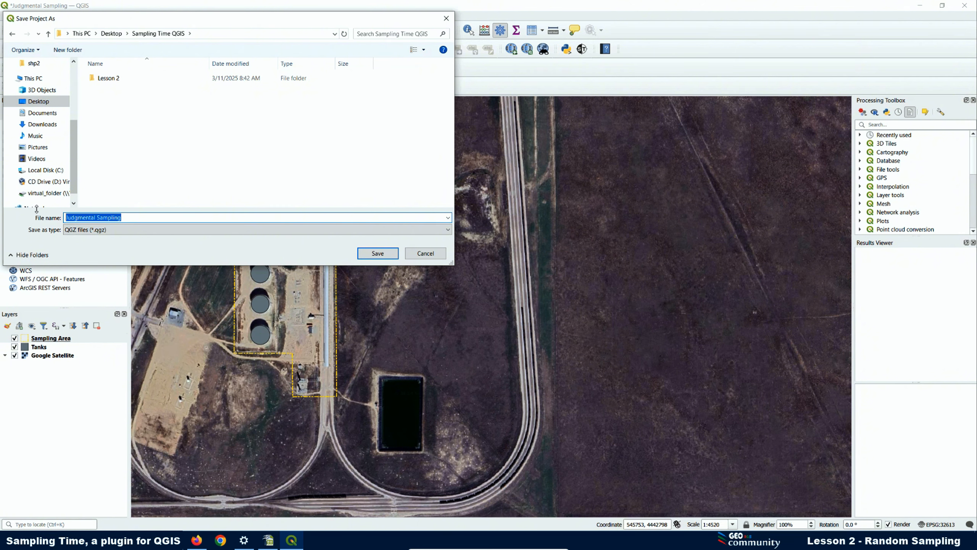
text(Les)
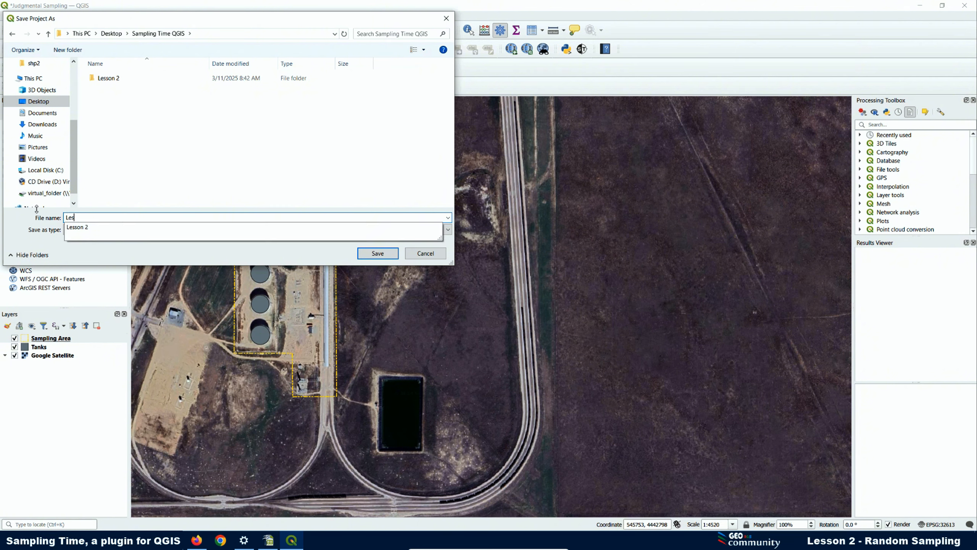
text(son 2)
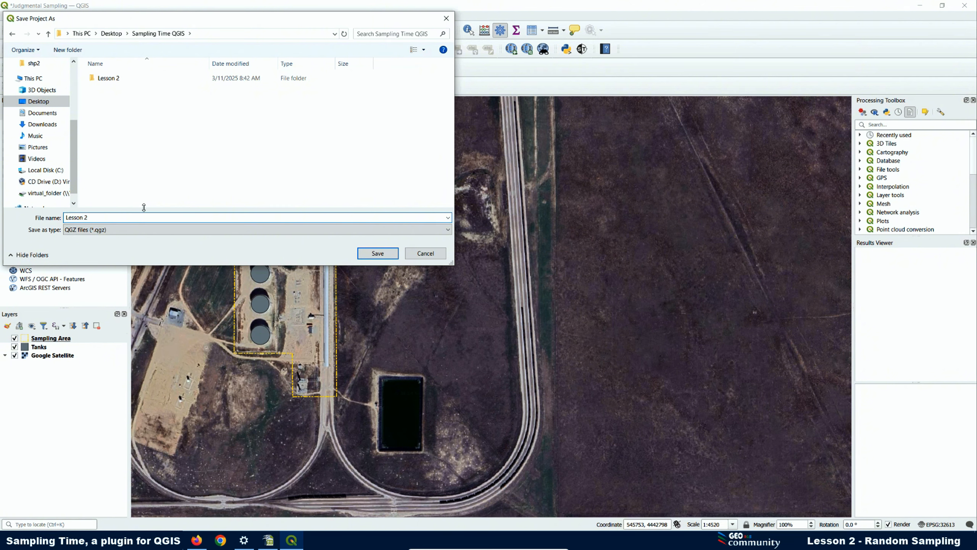
click(378, 253)
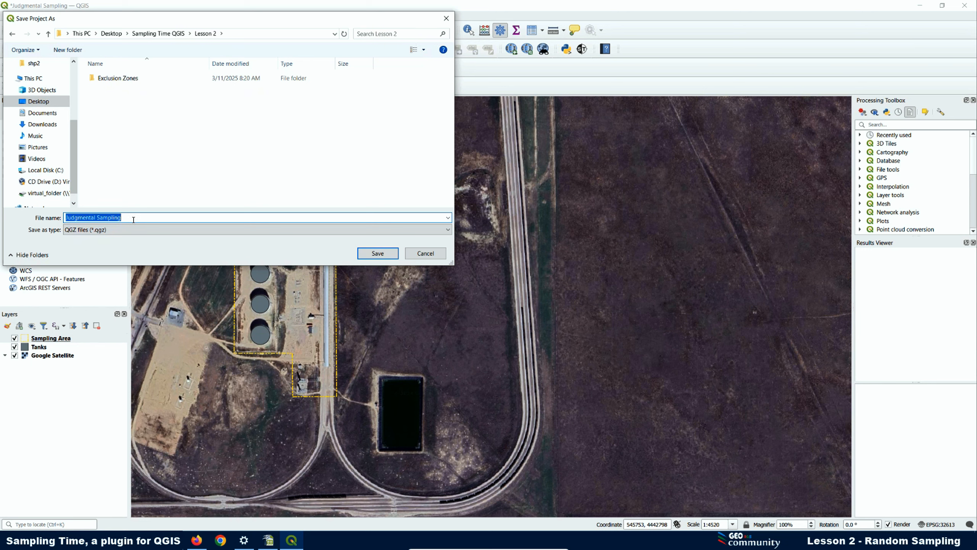
text(l)
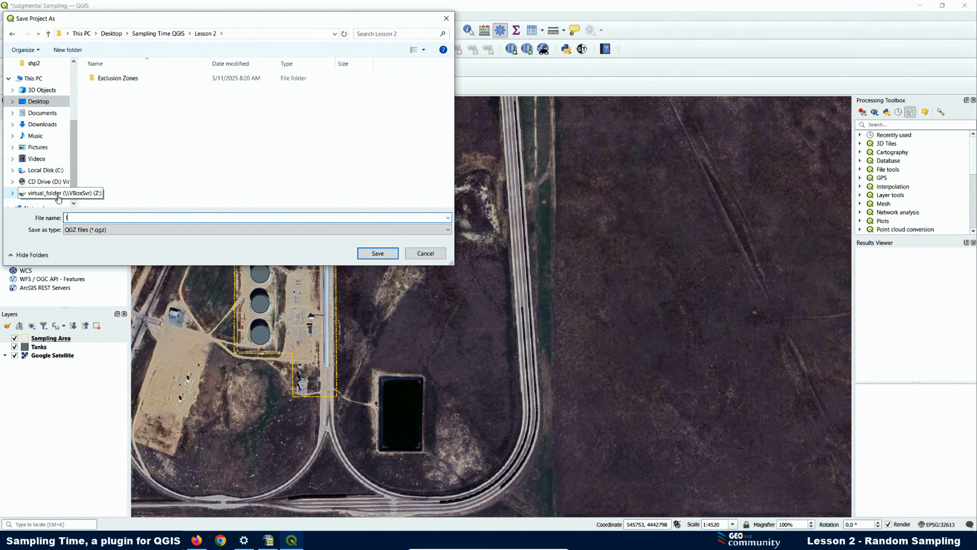
text(esson 2)
click(368, 254)
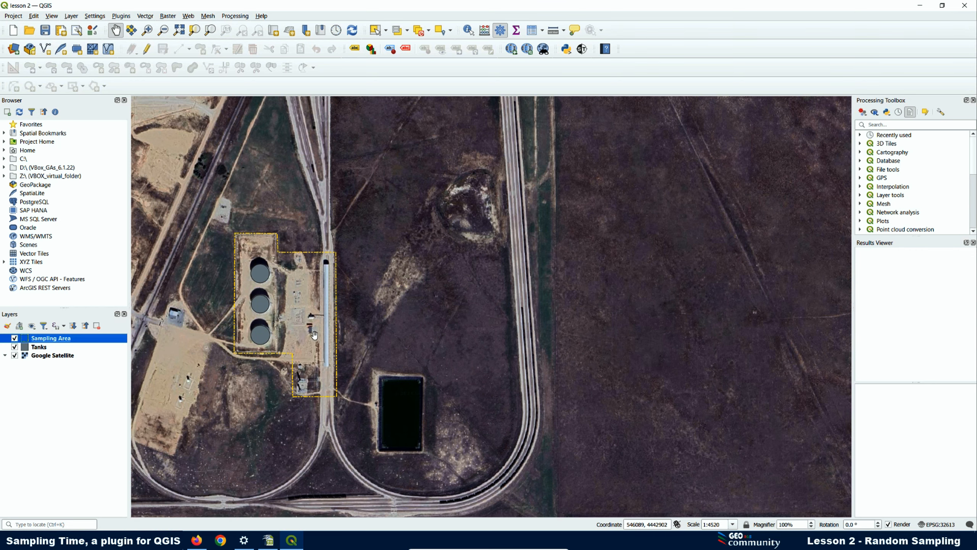
- In the Sampling Time plugin's Generate Shapefile options, enable Generate Sample Areas / Exclusion Zones
click(582, 48)
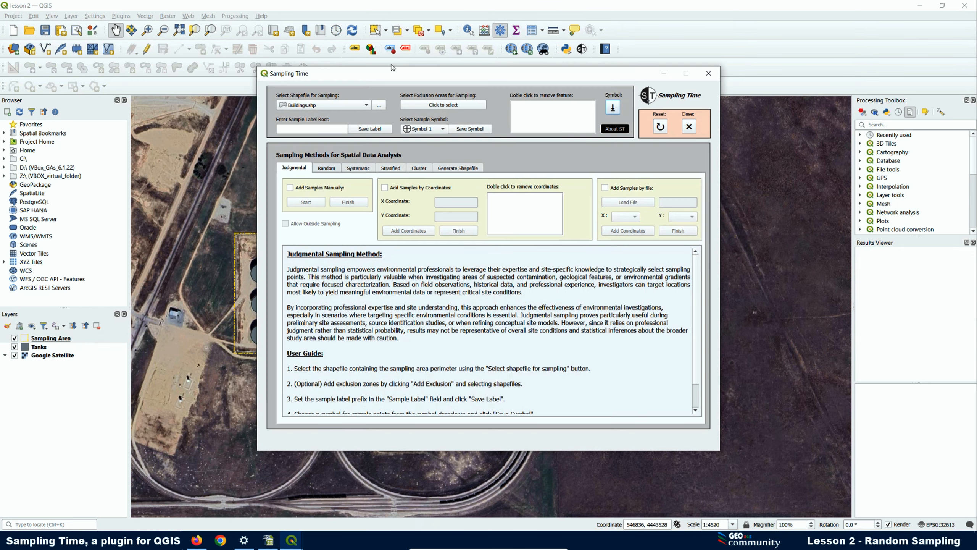
click(456, 169)
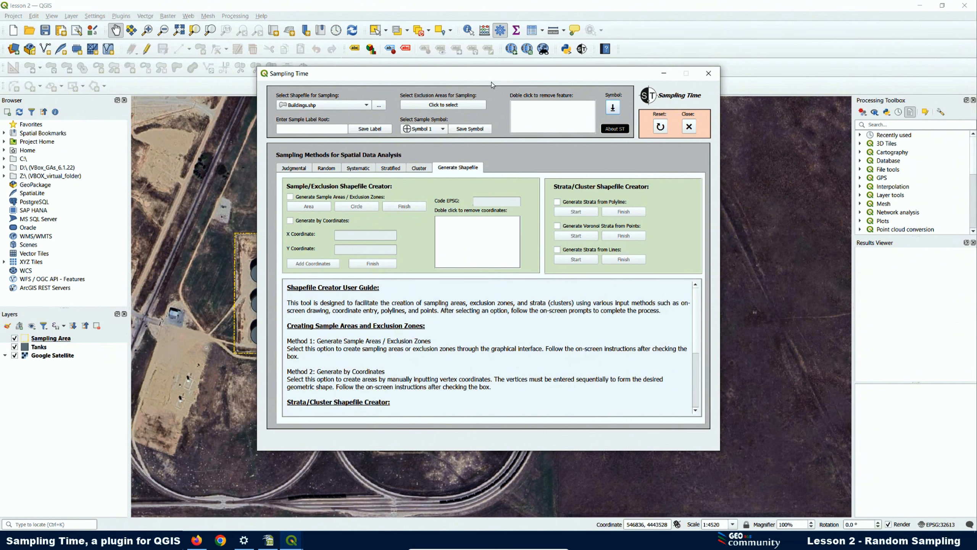
drag(483, 77, 659, 81)
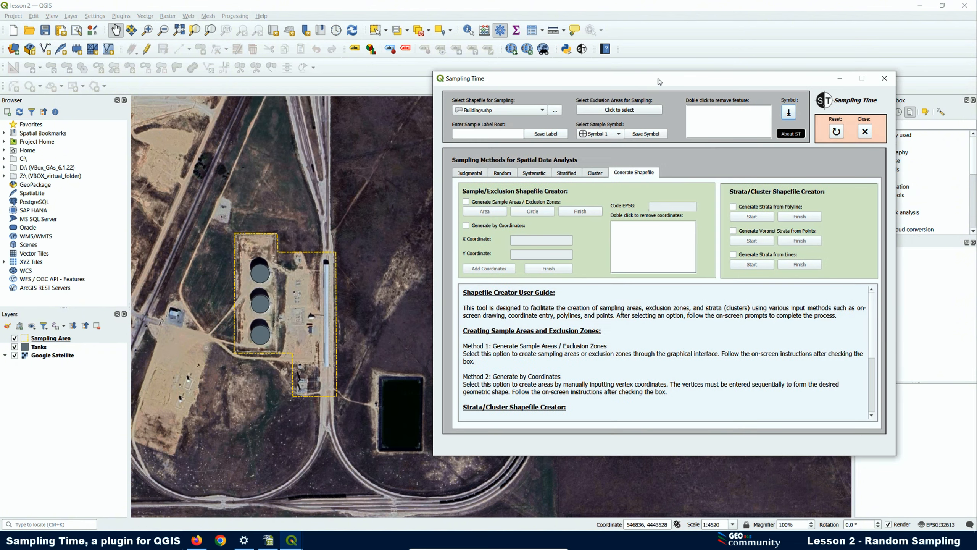
click(466, 202)
click(546, 332)
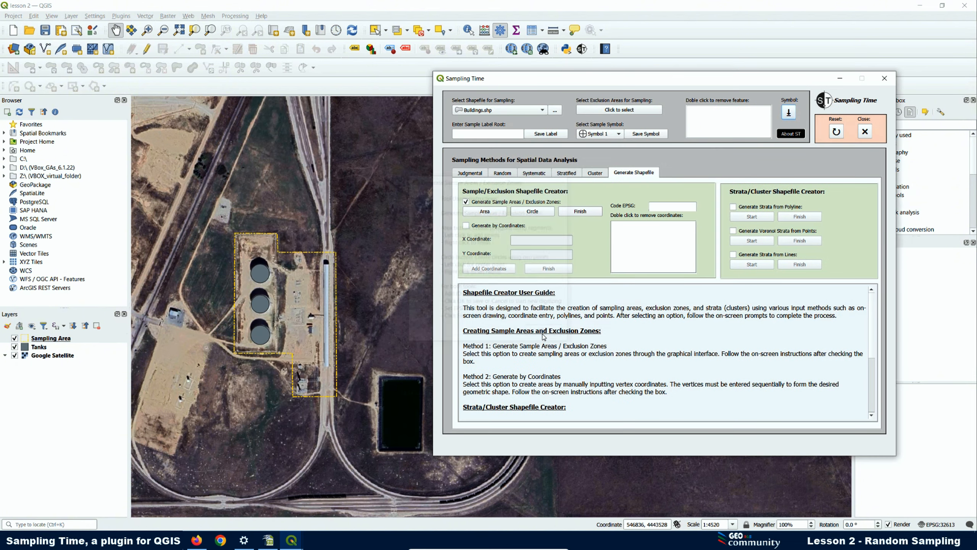
- Start a new sampling Area and zoom in on the building
click(484, 210)
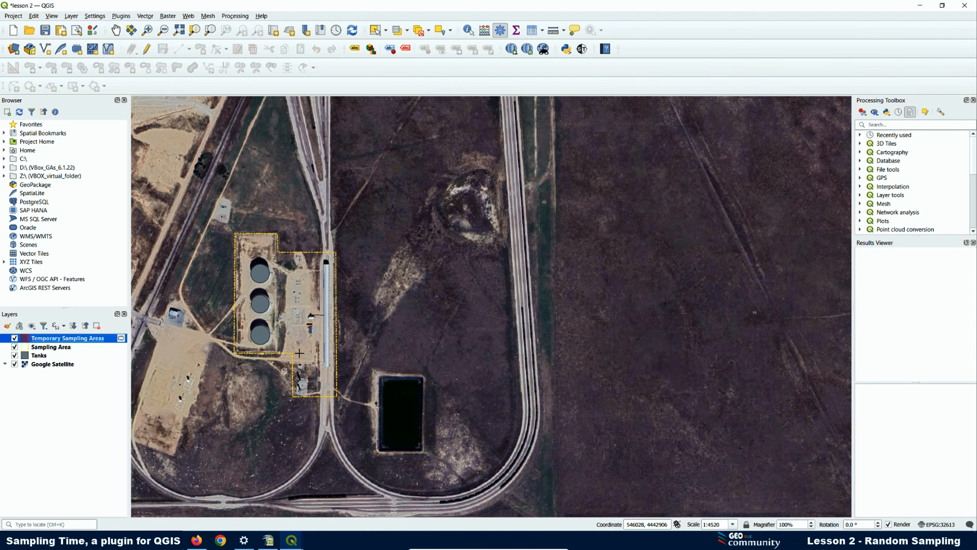
scroll(300, 352, up, 2)
scroll(331, 317, up, 2)
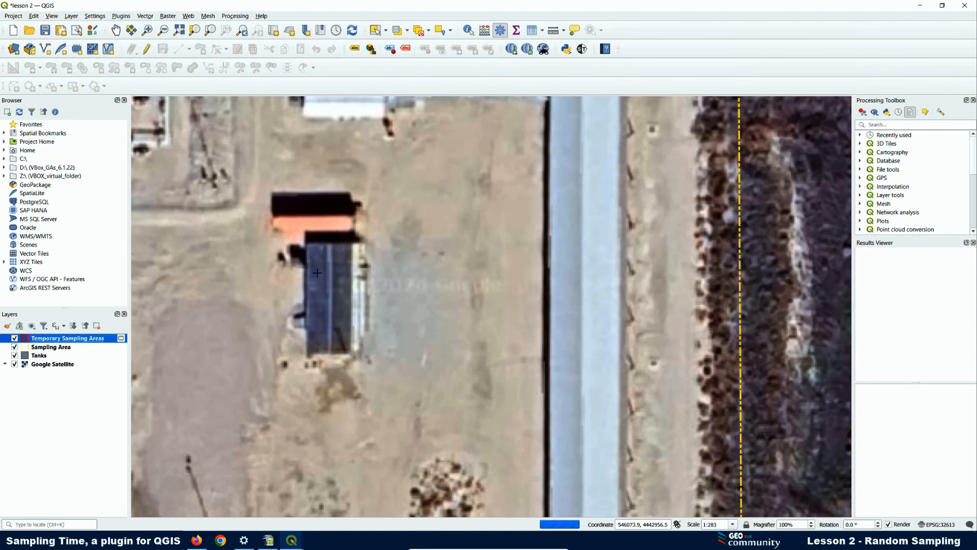
scroll(311, 267, up, 1)
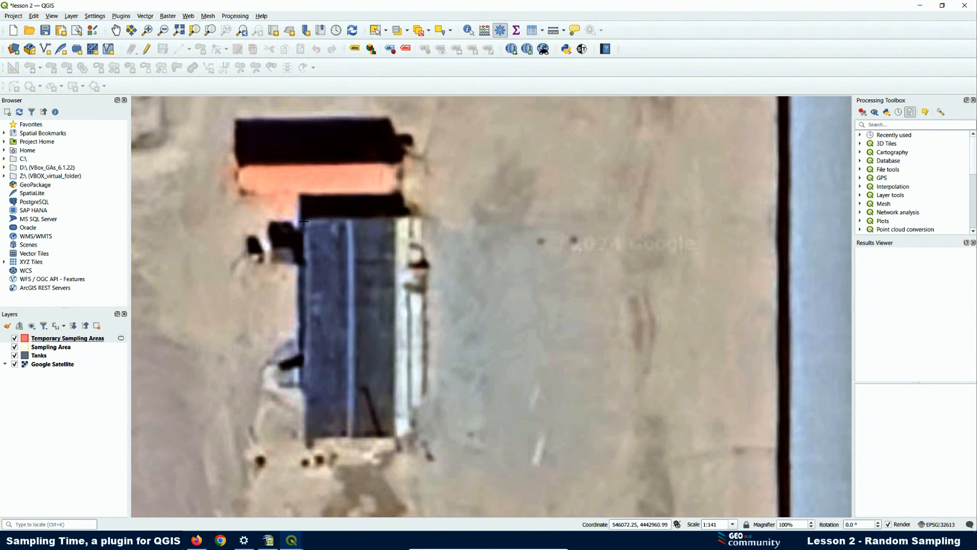
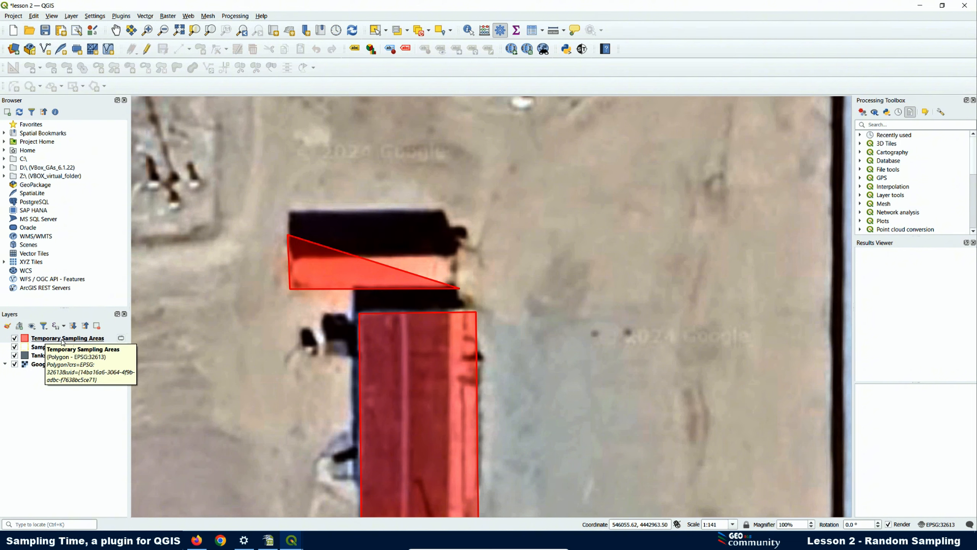
- Discard the accidentally drawn triangle by cancelling its ID dialog, then bring the Sampling Time window forward
right_click(62, 340)
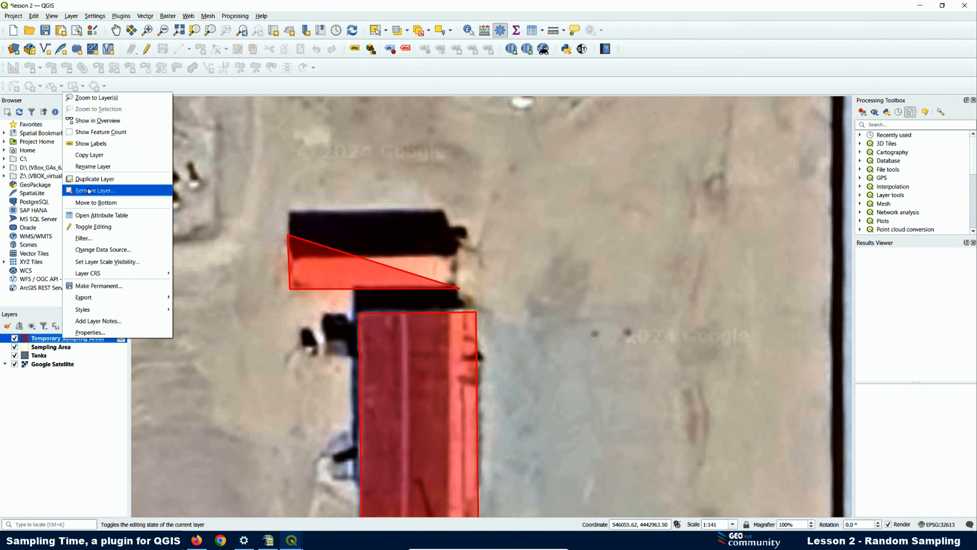
click(243, 186)
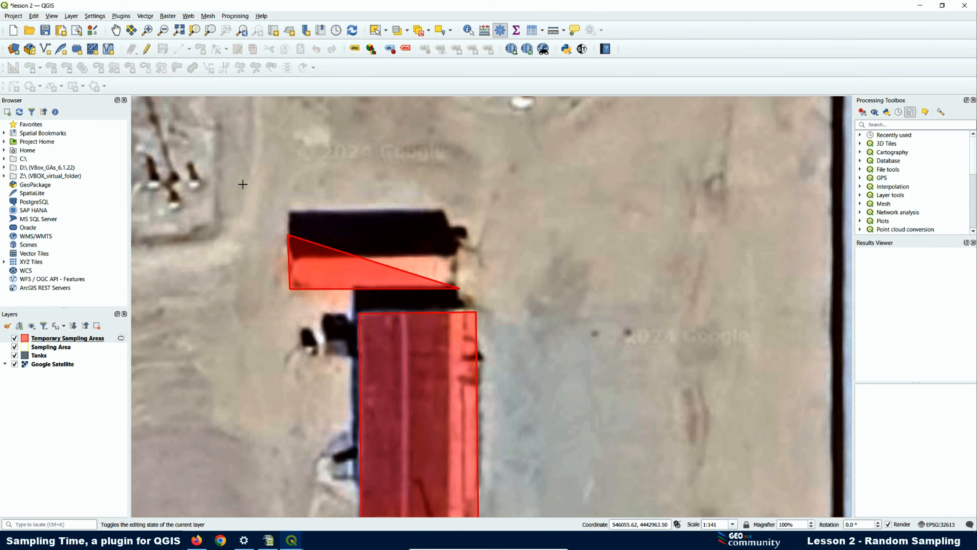
right_click(257, 263)
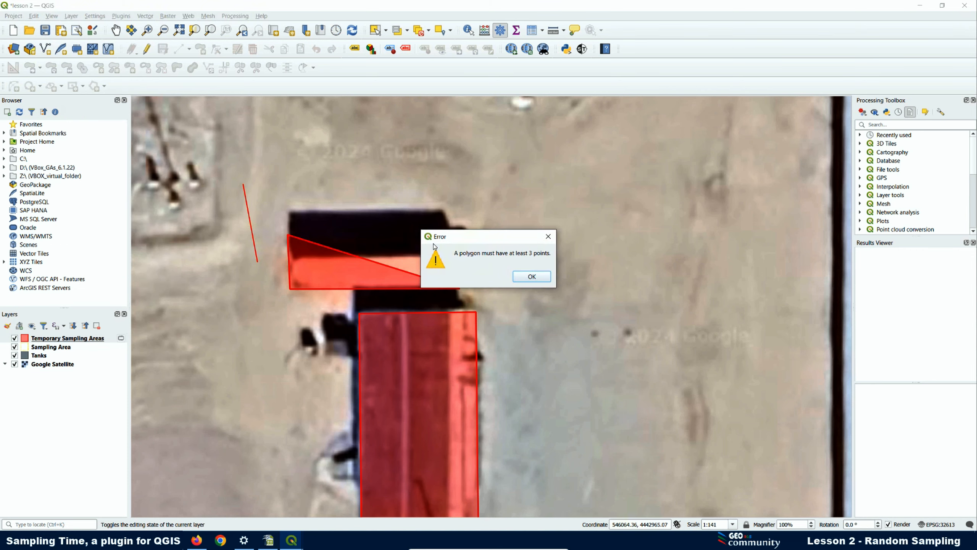
click(532, 276)
click(265, 266)
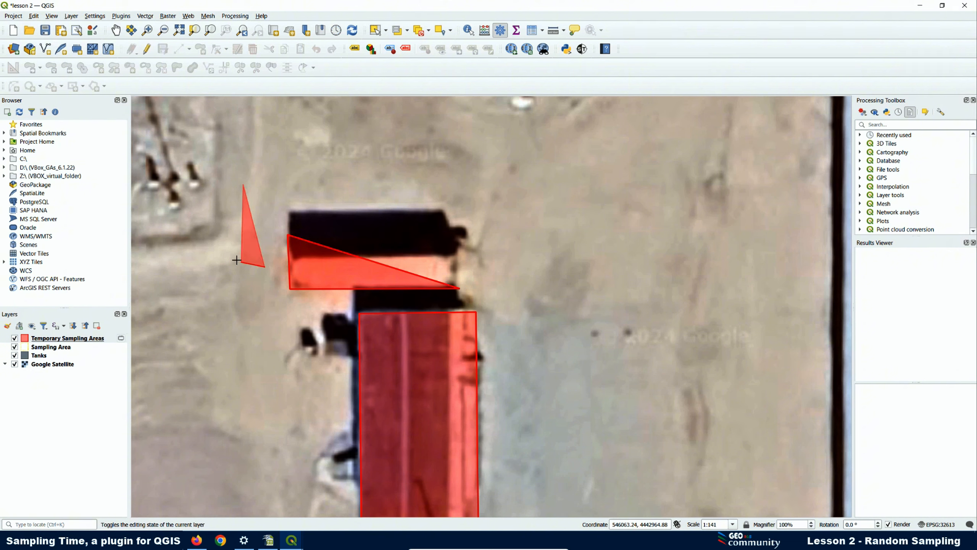
click(235, 258)
right_click(235, 259)
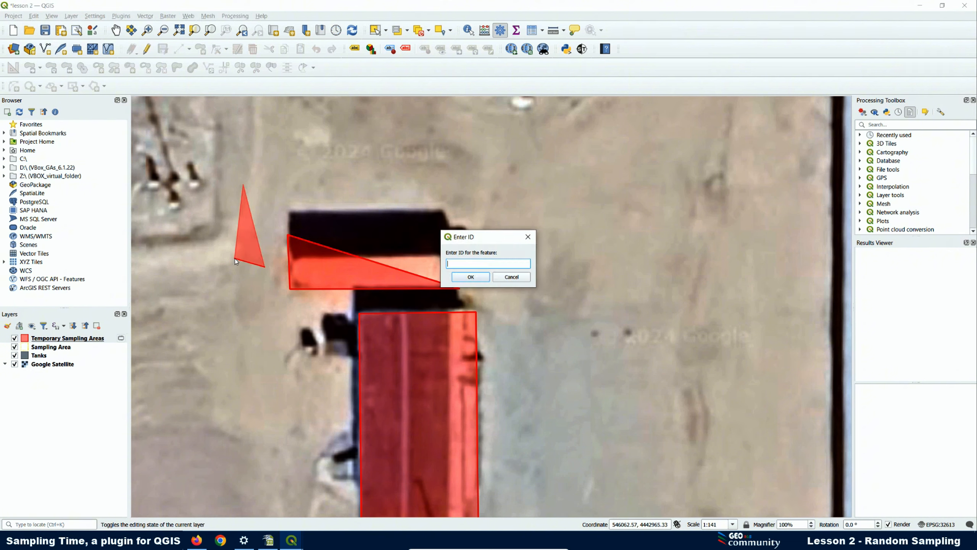
click(501, 276)
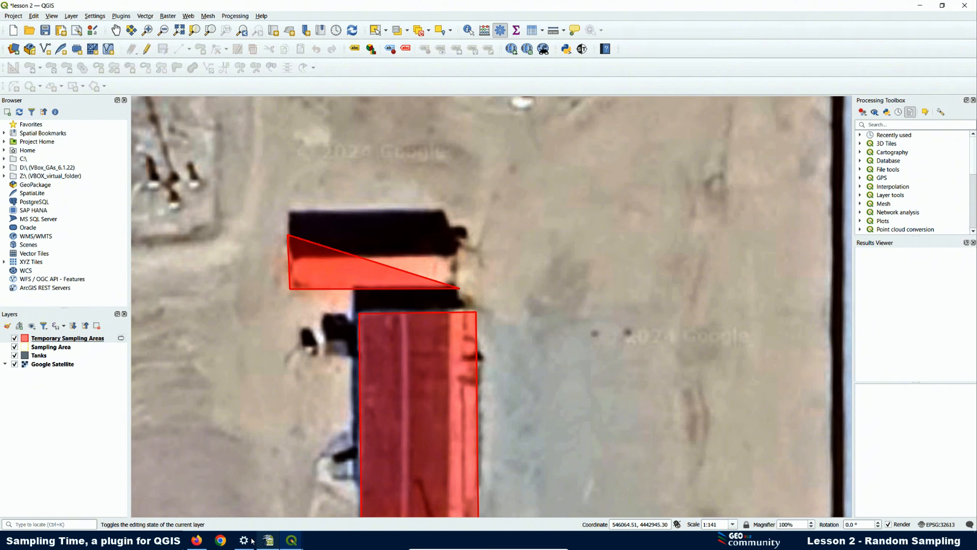
mouse_move(292, 541)
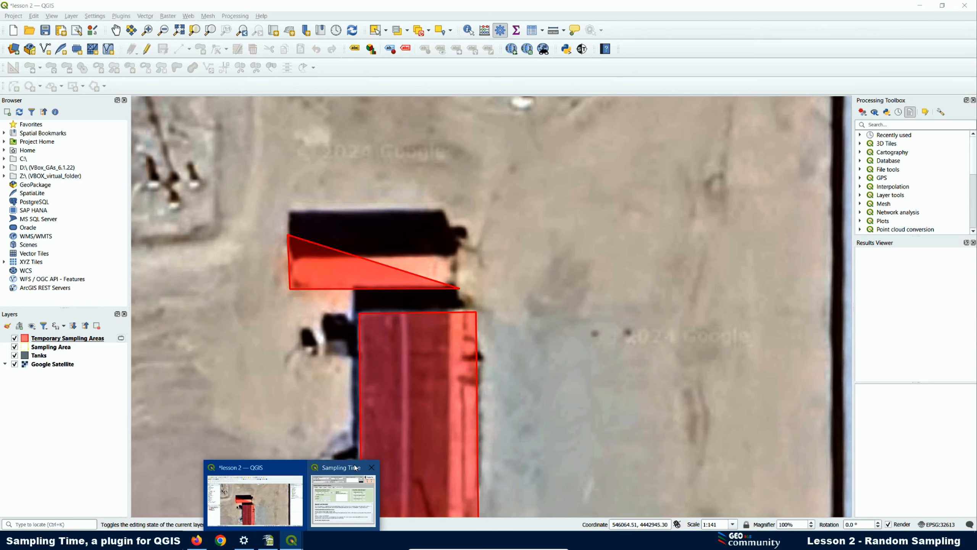
click(370, 497)
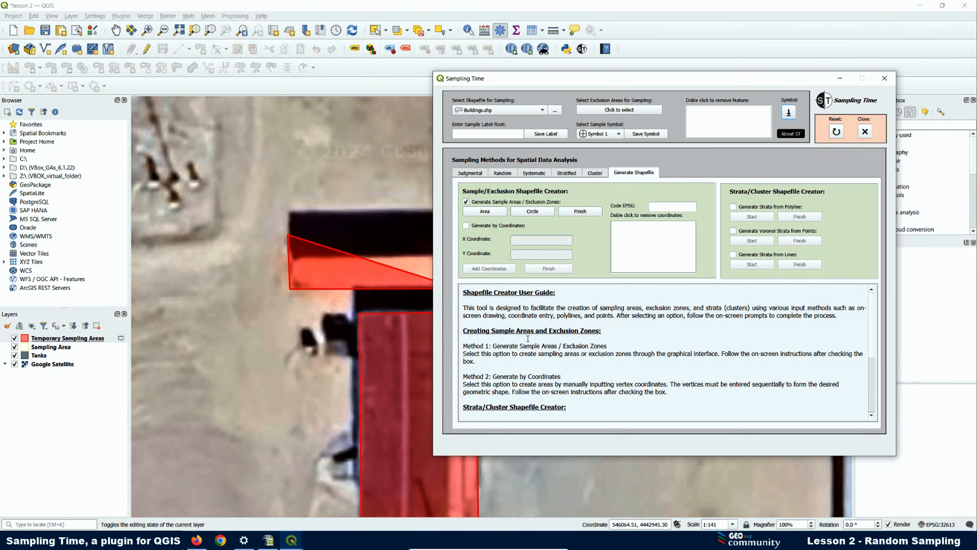
- Save the sampling areas as shapefile '1' with EPSG 32613 in the Exclusion Zones folder
click(580, 212)
click(517, 277)
click(663, 207)
click(579, 212)
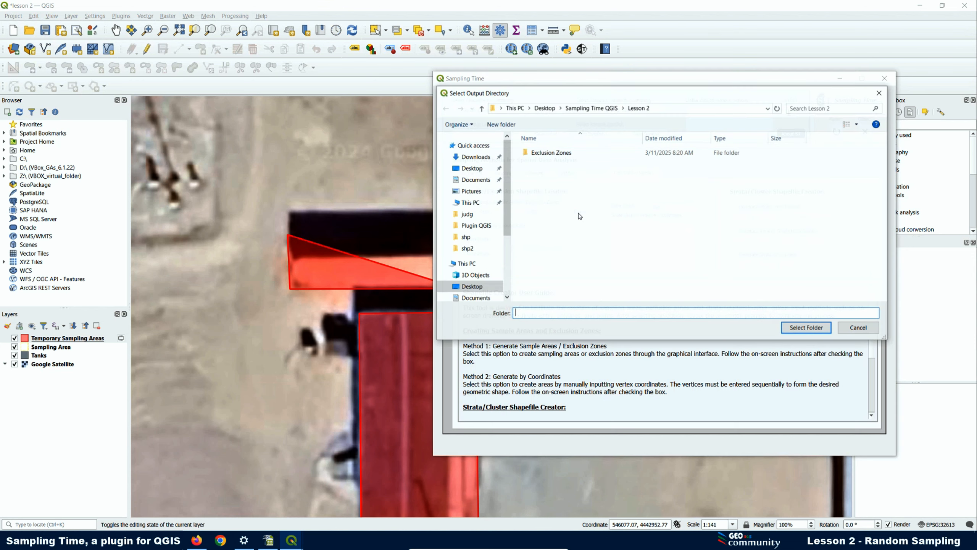
click(560, 156)
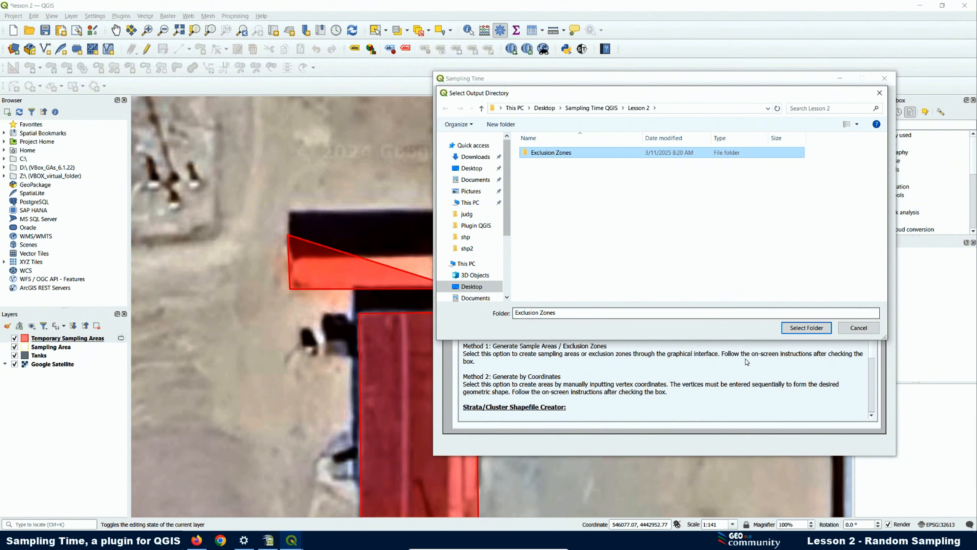
click(806, 328)
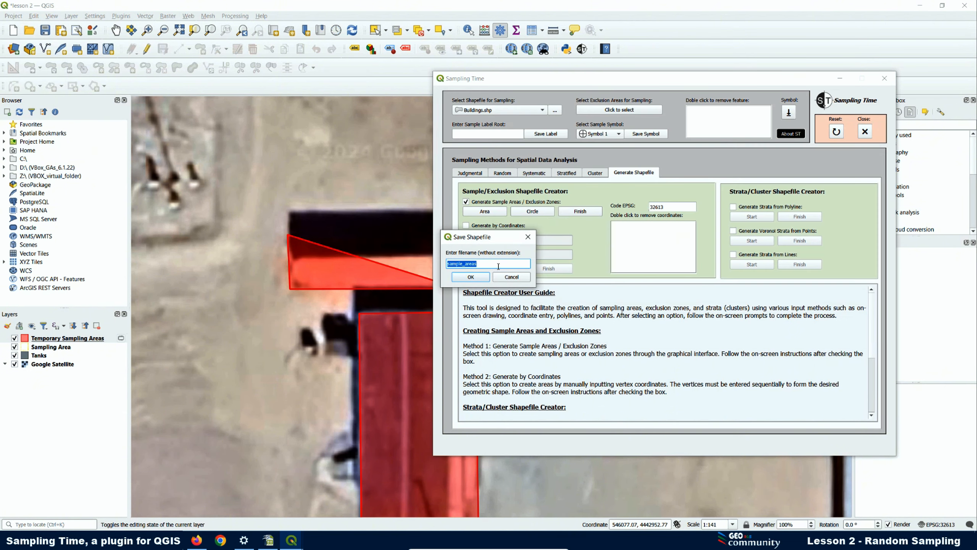
click(483, 260)
drag(482, 264, 376, 263)
text(1)
click(471, 277)
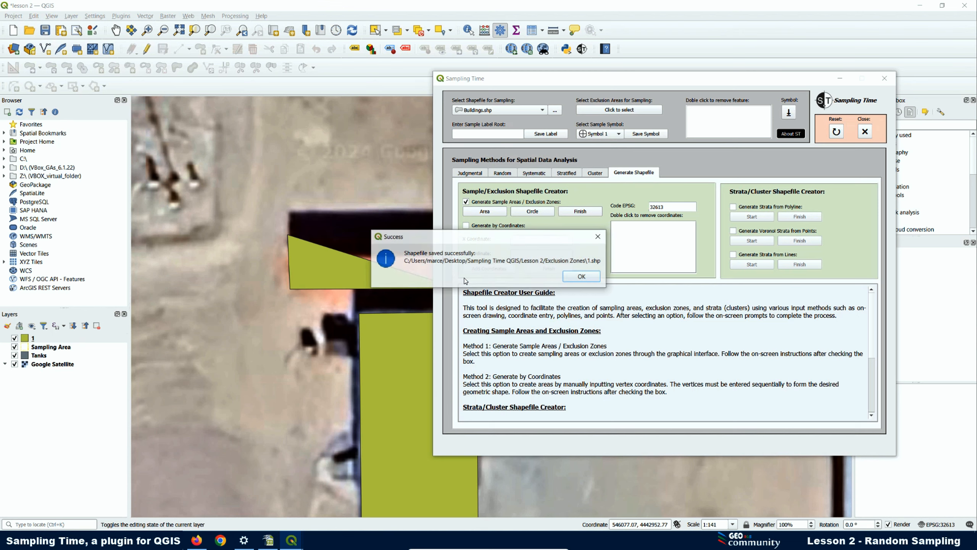
click(581, 277)
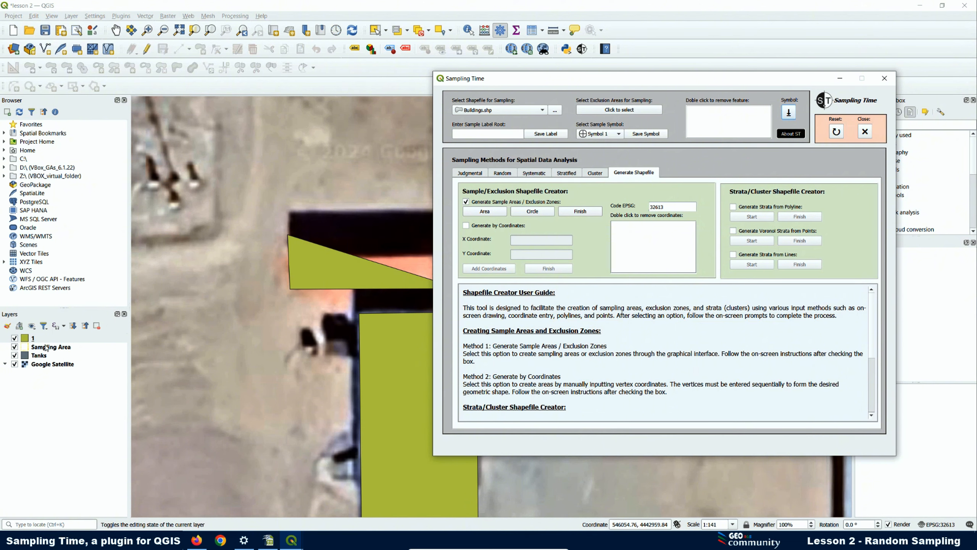
- Remove layer 1 from the map and bring up the Lesson 2 folder window
right_click(27, 339)
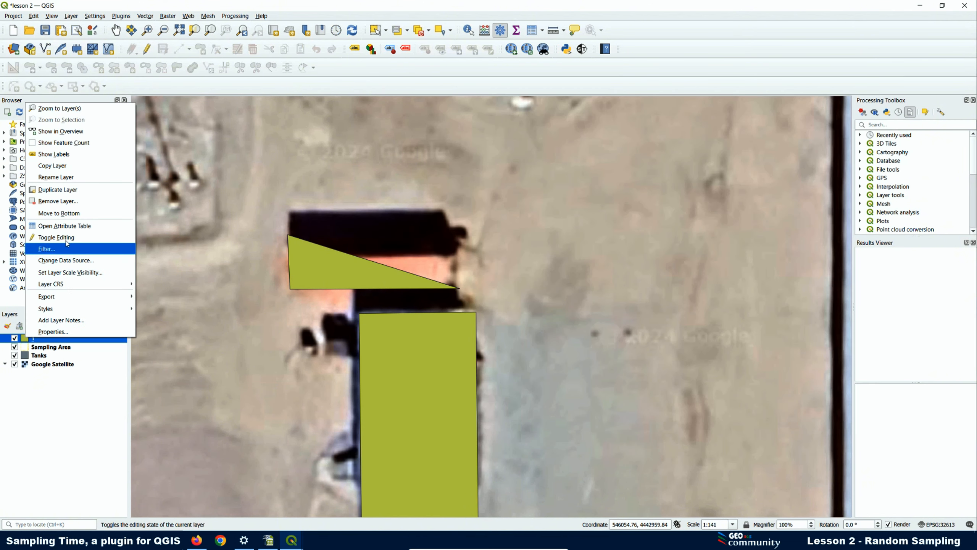
click(55, 201)
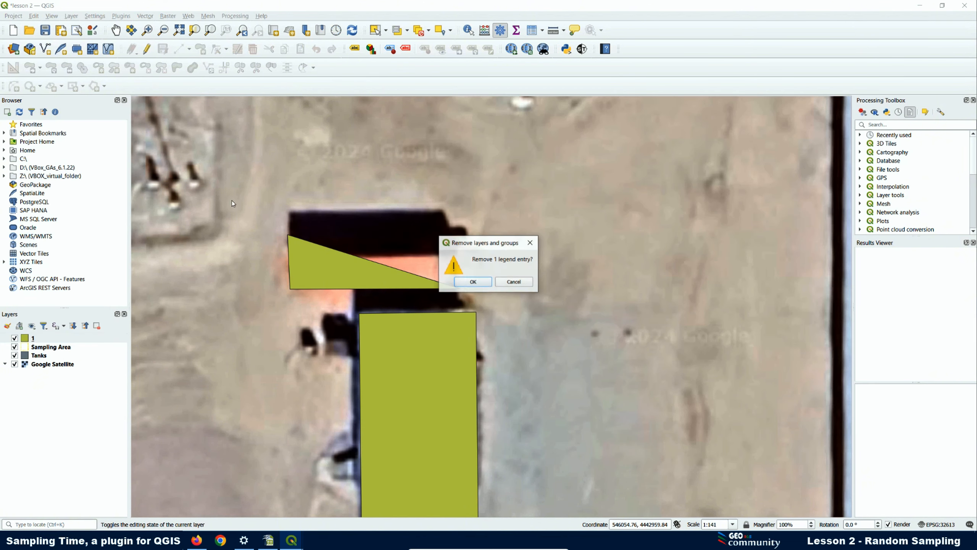
click(468, 282)
mouse_move(183, 533)
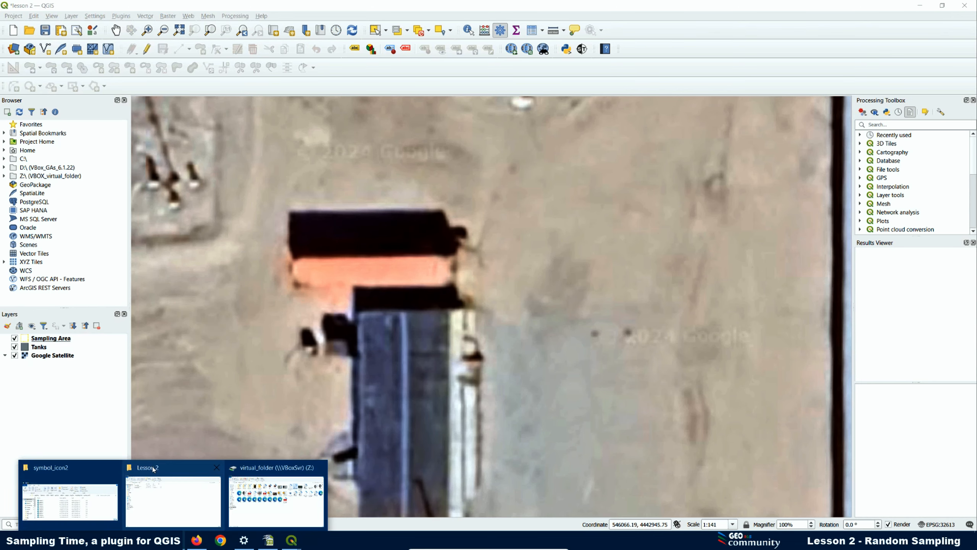
click(182, 475)
- Delete the five shapefile 1 files (1.cpg to 1.shx) from Exclusion Zones and return to QGIS
double_click(128, 104)
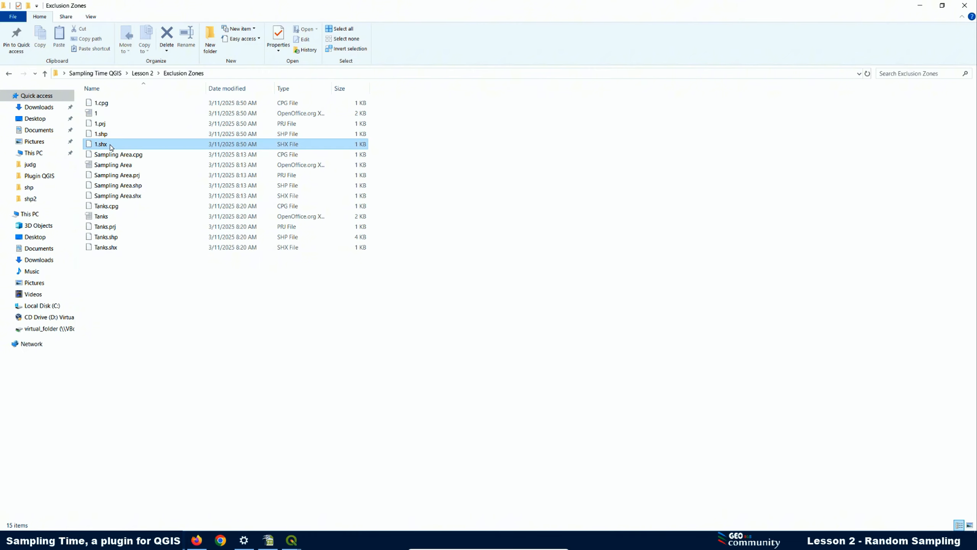
click(111, 145)
shift+click(106, 103)
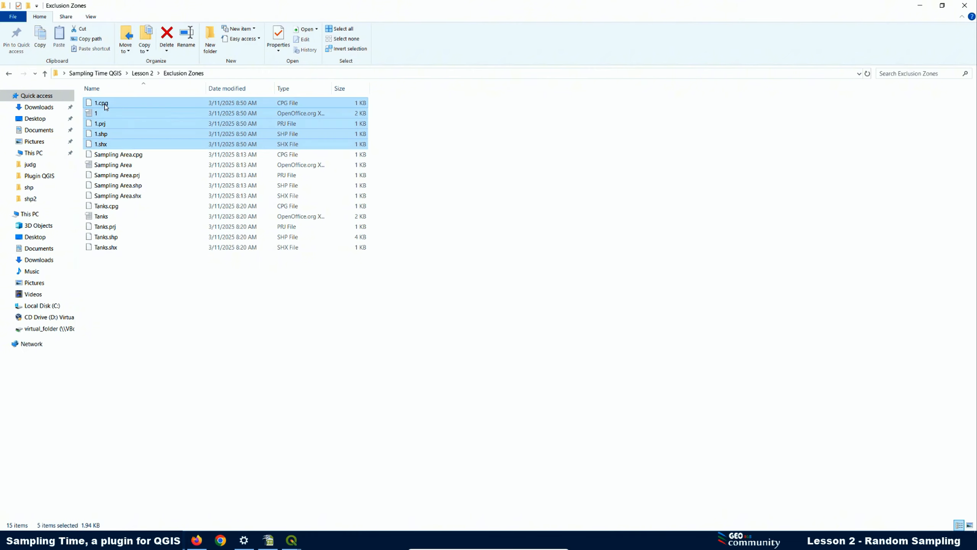
right_click(104, 104)
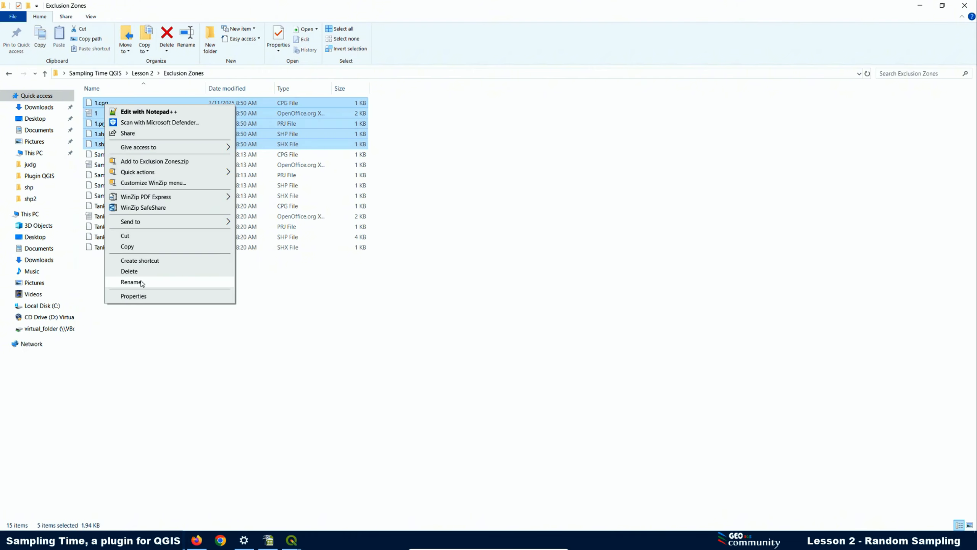
click(130, 271)
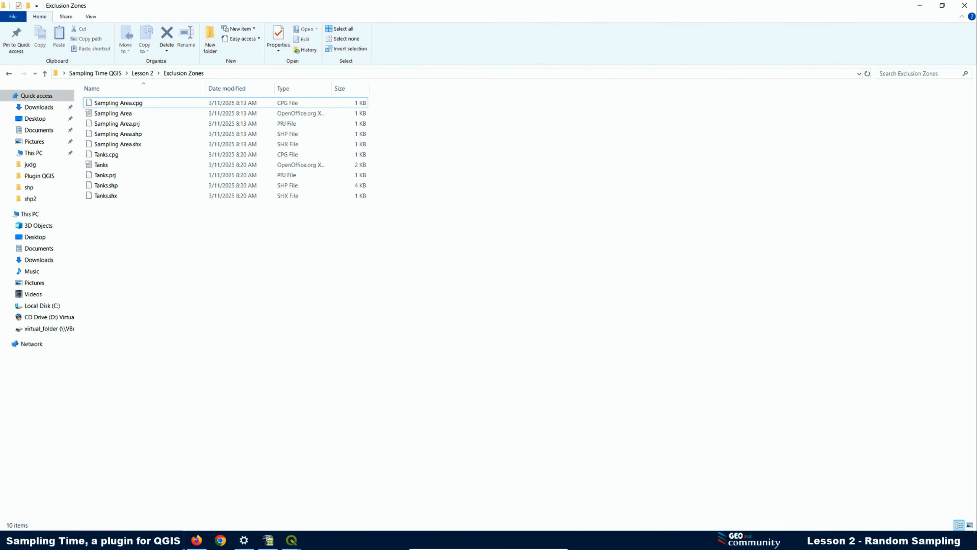
click(922, 6)
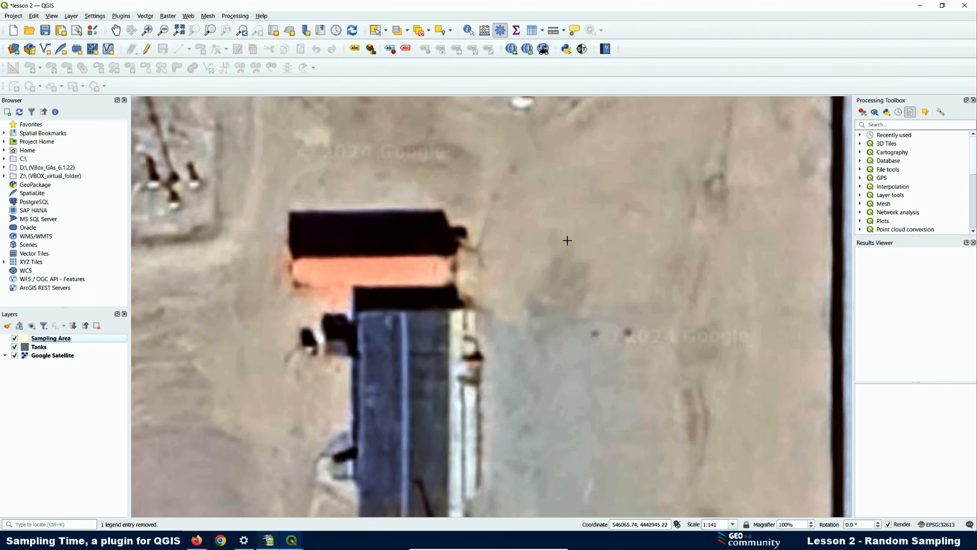
- Start a new Sampling Time area and outline the orange roof as a rectangle
click(583, 48)
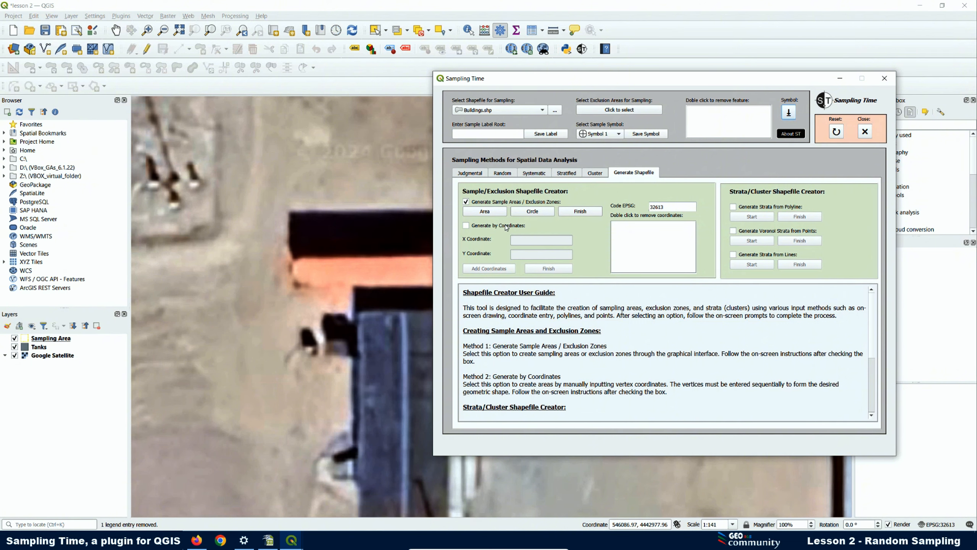
click(485, 211)
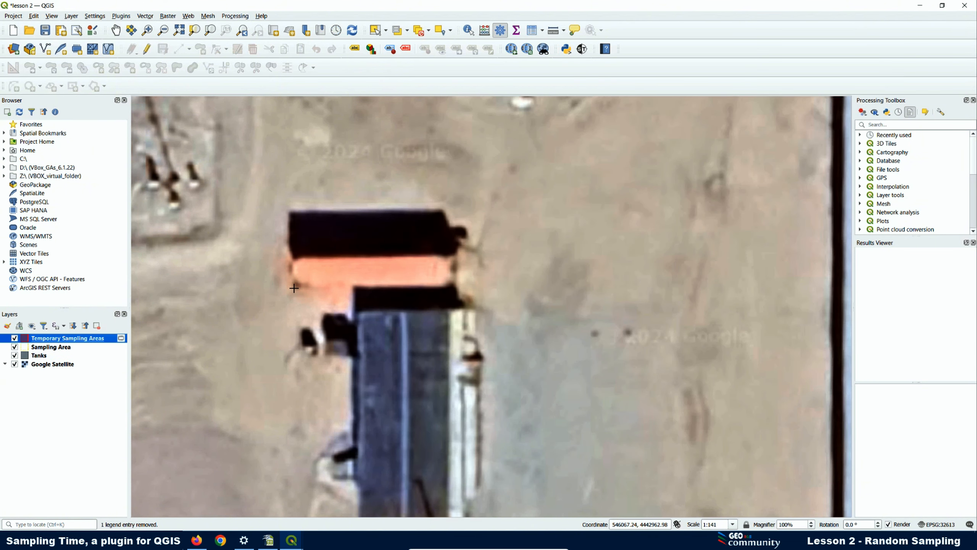
click(294, 288)
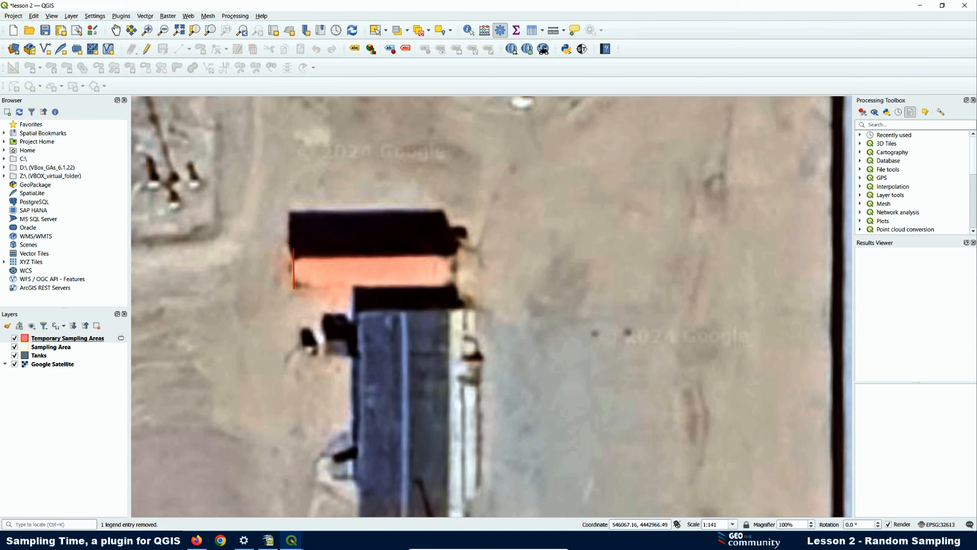
click(294, 243)
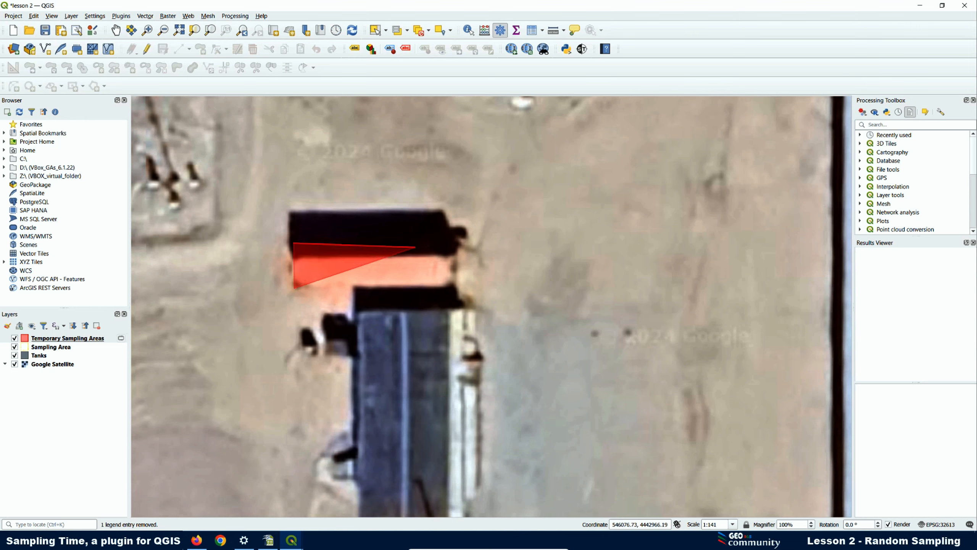
click(458, 246)
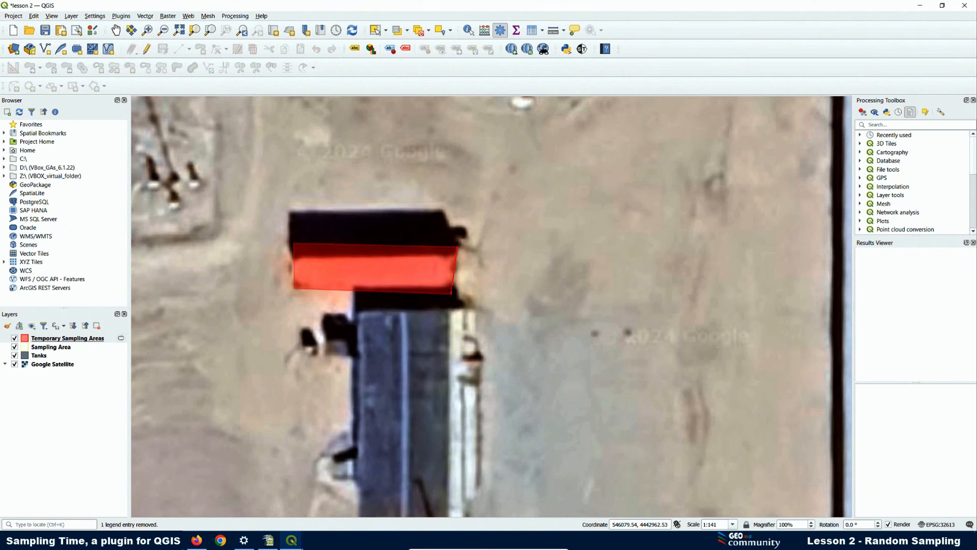
click(459, 289)
right_click(459, 288)
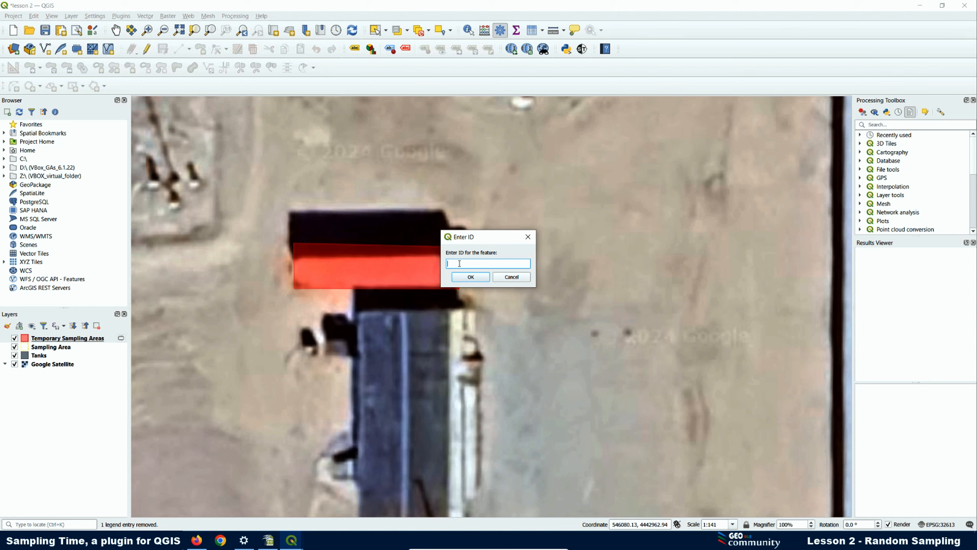
click(471, 277)
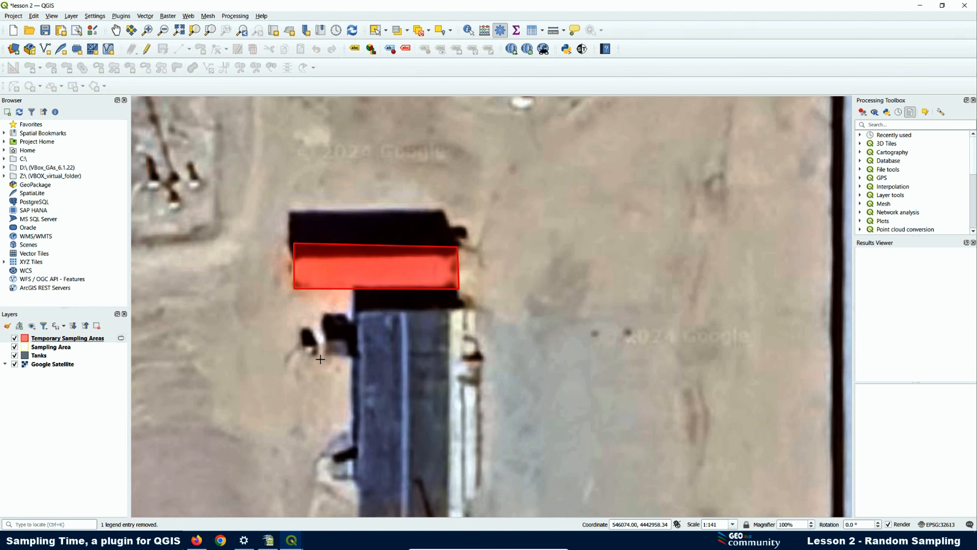
- Outline the larger tank building as a polygon and save it with ID 2
click(358, 313)
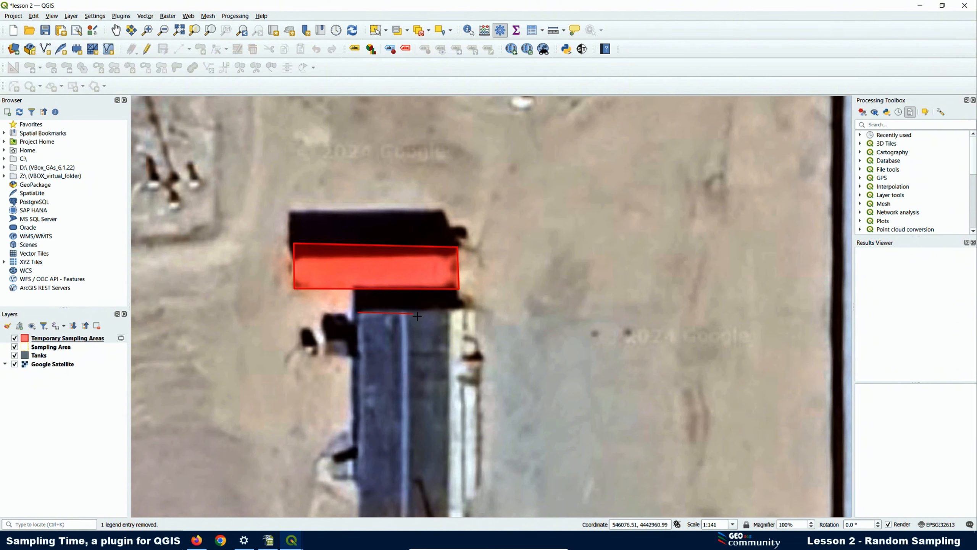
click(477, 311)
scroll(463, 417, down, 1)
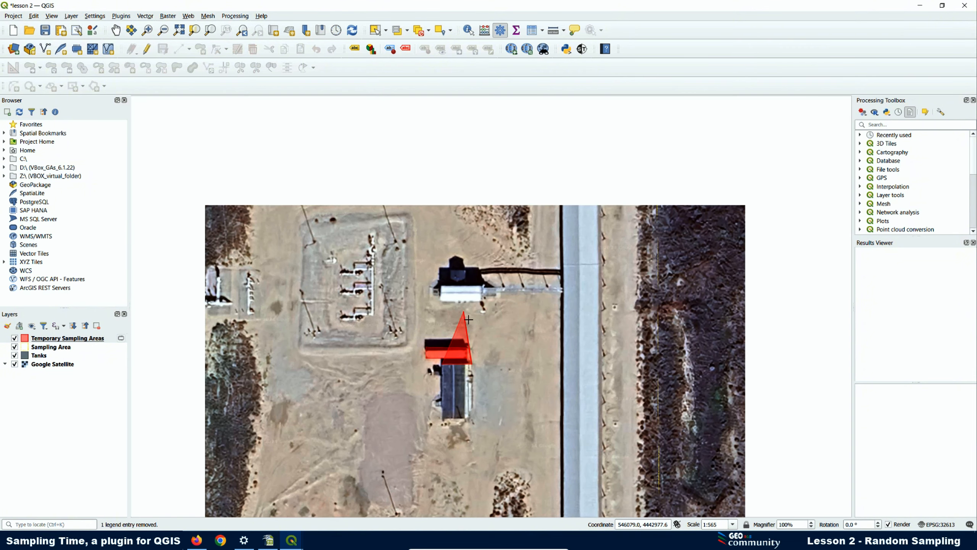
scroll(464, 417, up, 2)
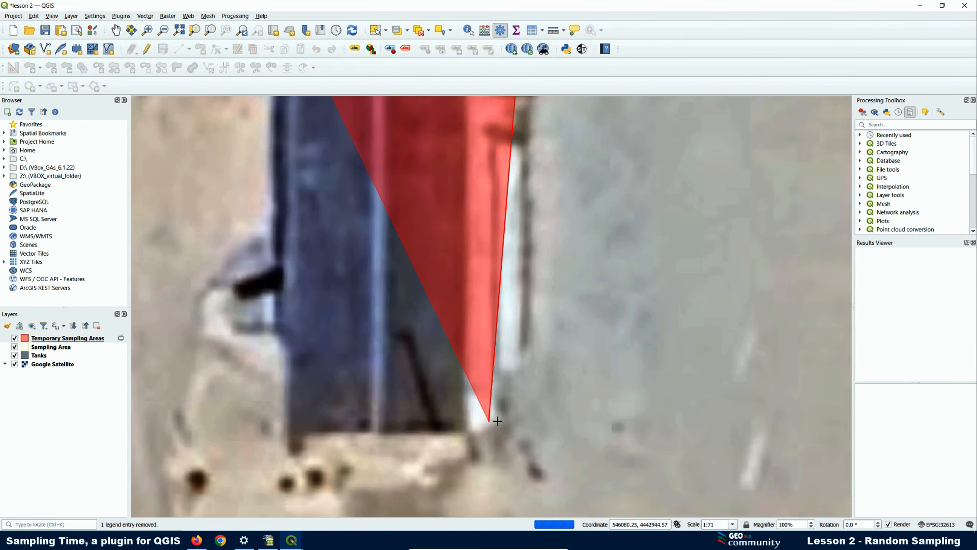
click(519, 441)
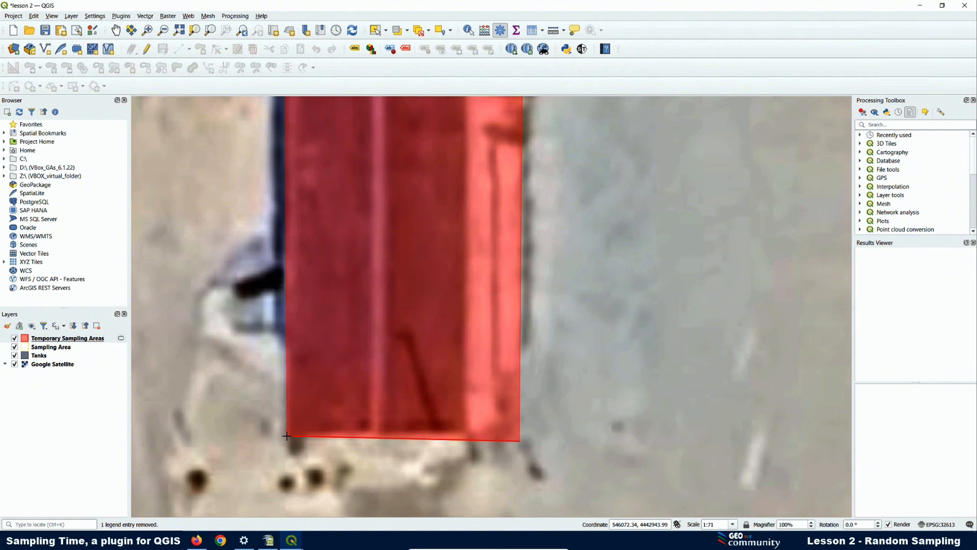
right_click(286, 437)
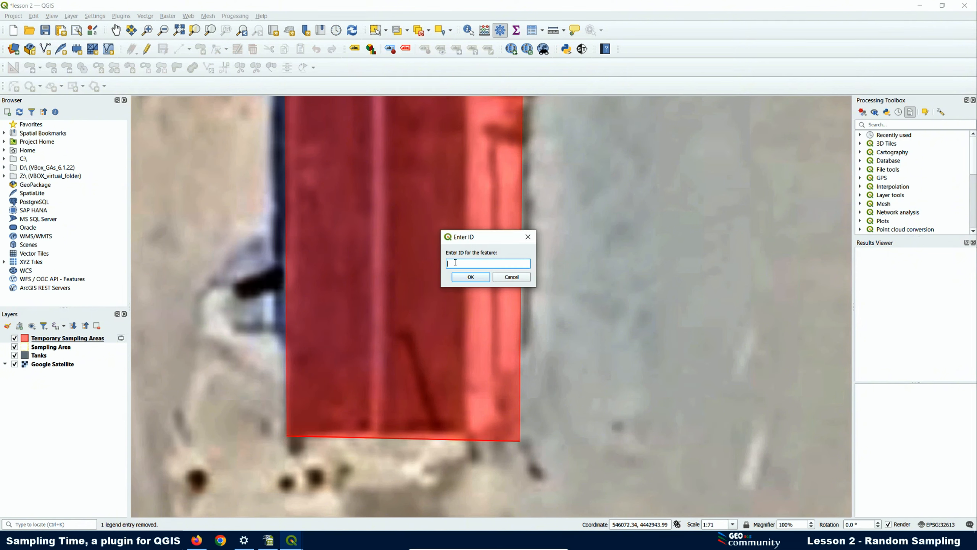
click(471, 277)
scroll(282, 333, down, 2)
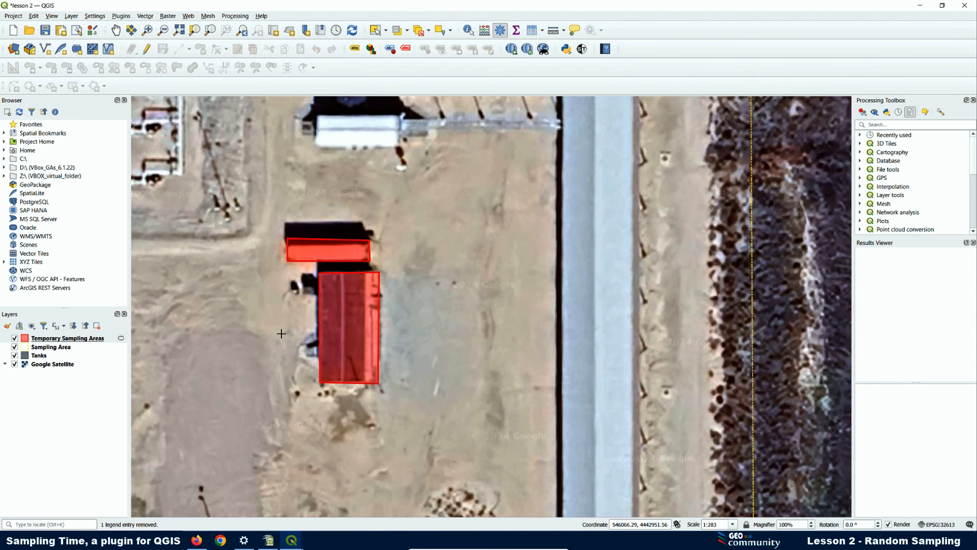
- Add the Bing Satellite basemap via QuickMapServices and hide Google Satellite
scroll(281, 334, down, 1)
scroll(339, 234, up, 1)
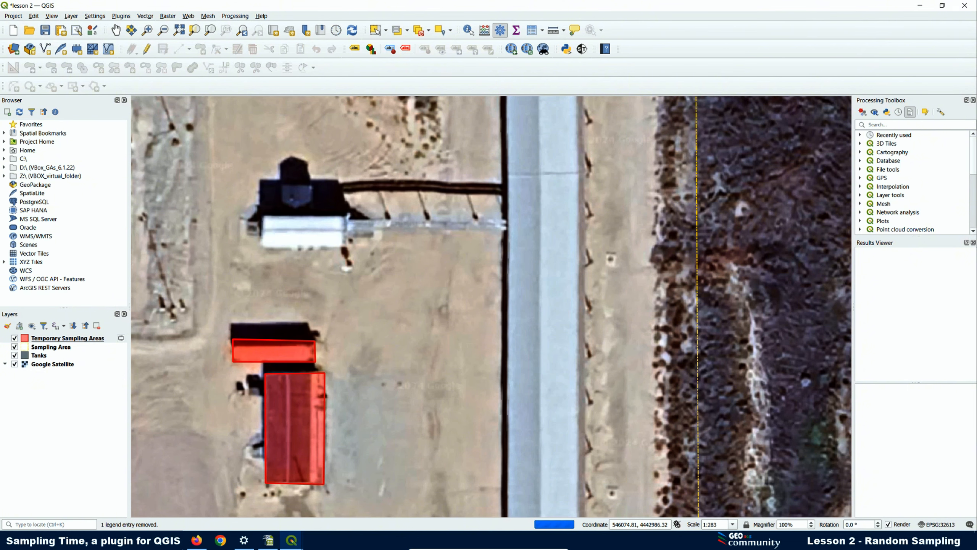
scroll(277, 212, up, 1)
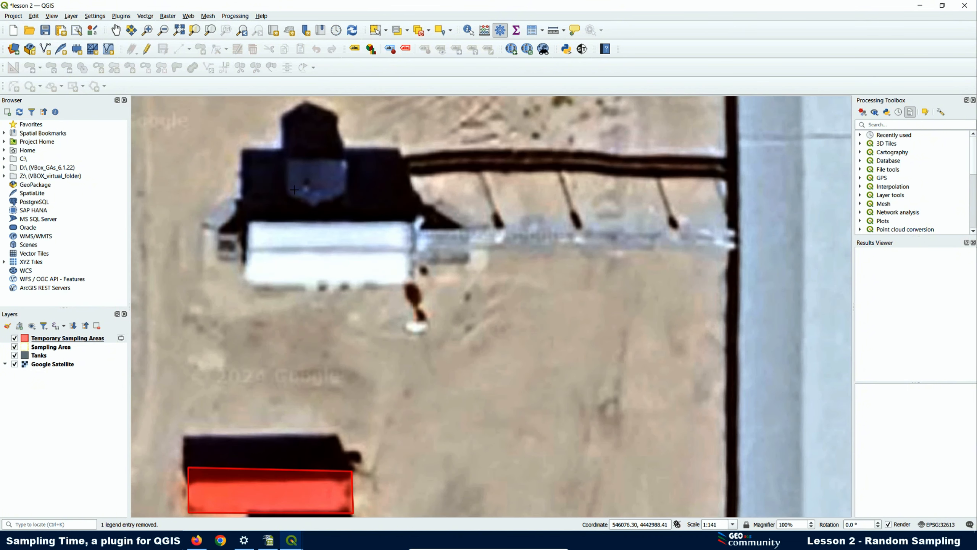
click(188, 16)
mouse_move(208, 38)
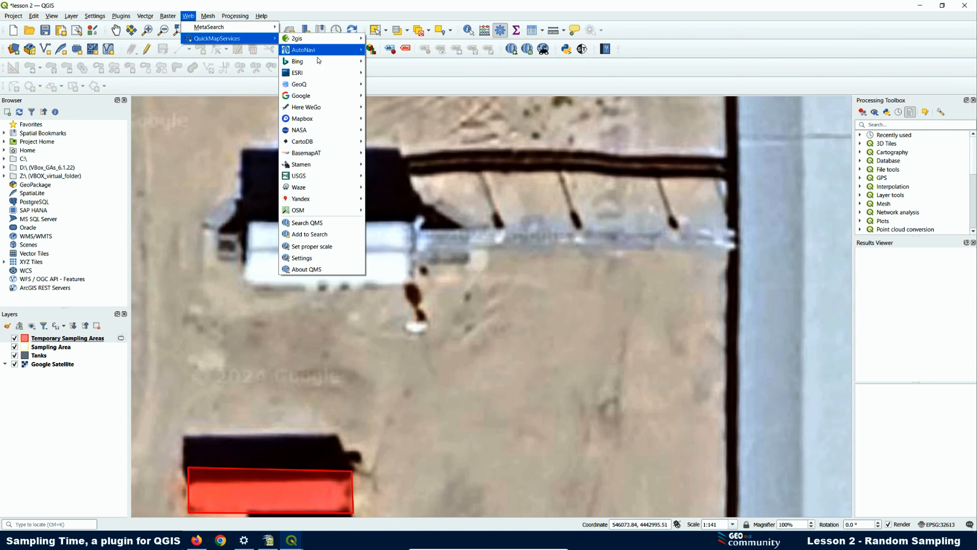
mouse_move(318, 61)
click(406, 87)
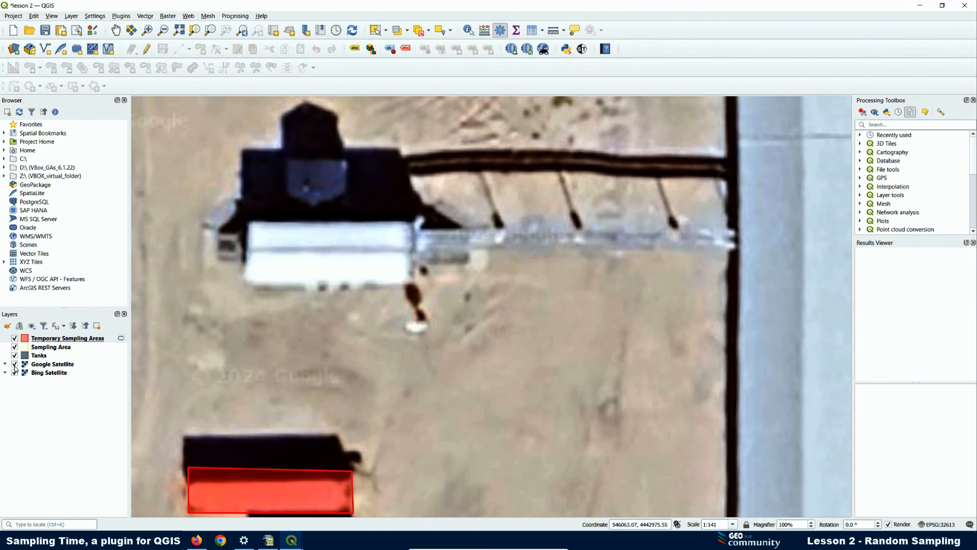
click(14, 365)
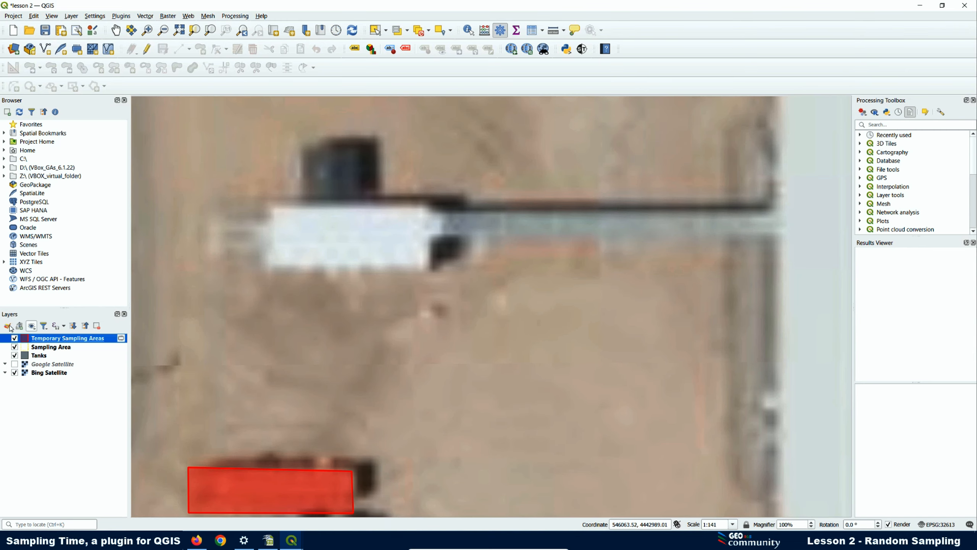
- Show Google Satellite again and trace around the building, western shed and dark structure
click(14, 365)
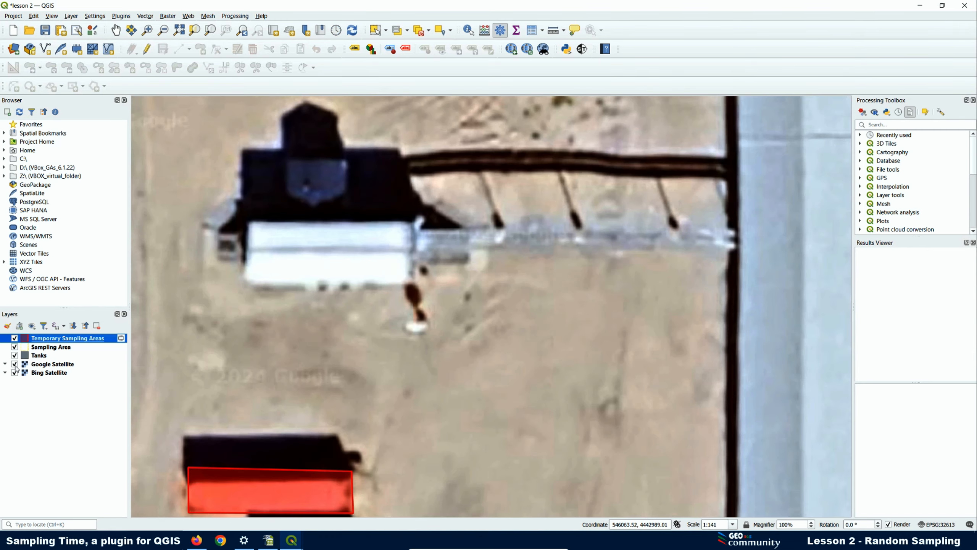
click(411, 284)
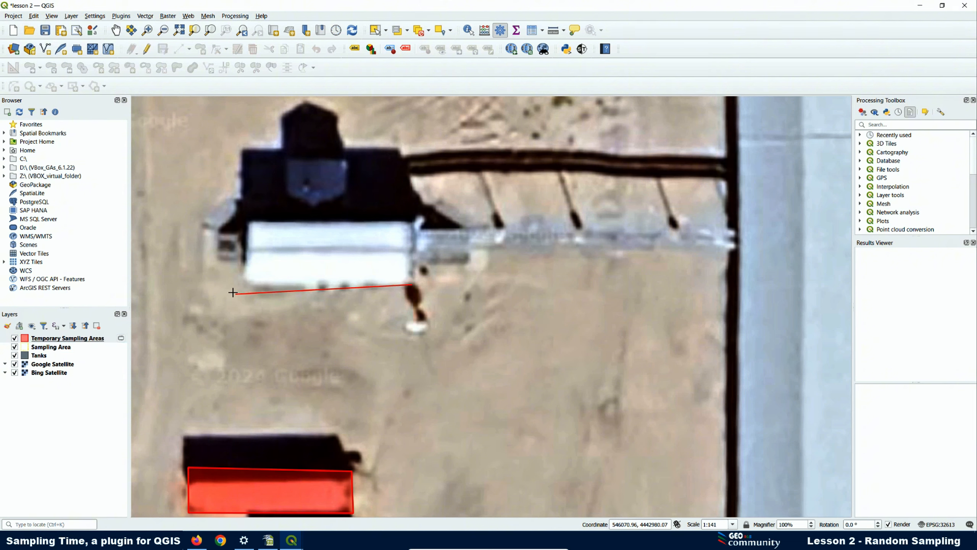
click(243, 282)
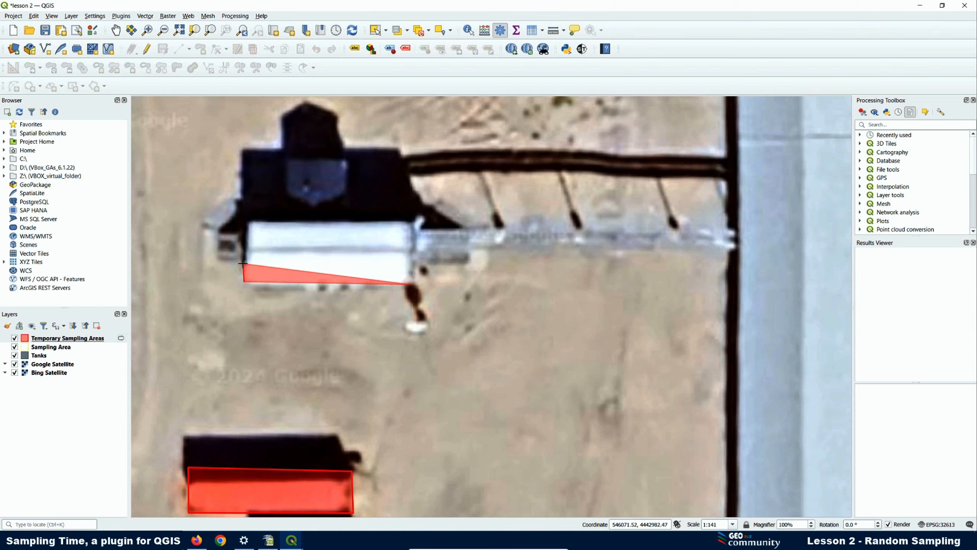
click(208, 264)
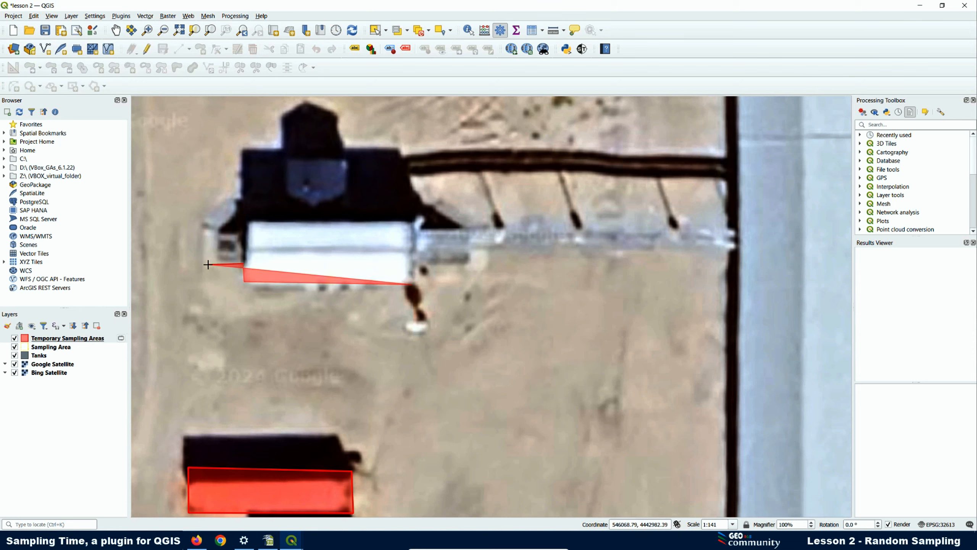
click(207, 231)
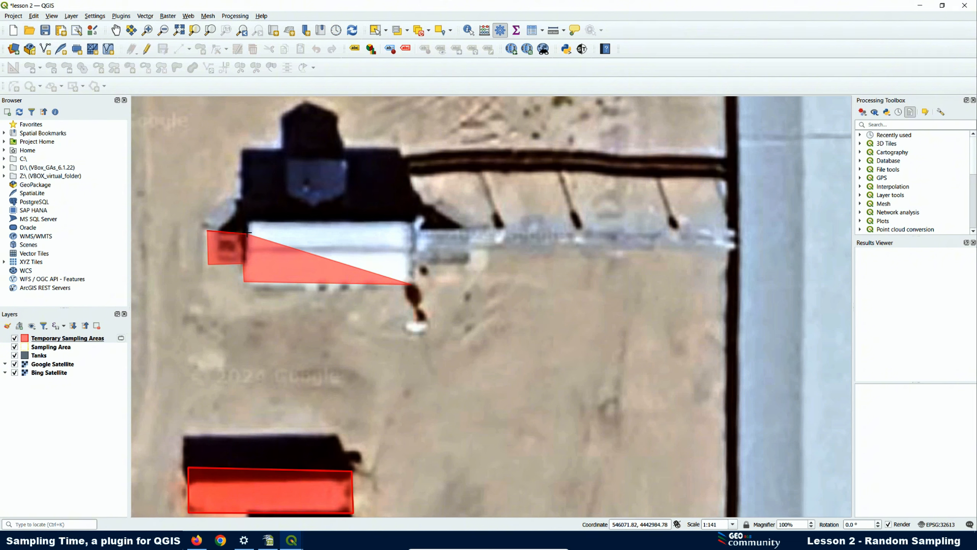
click(248, 219)
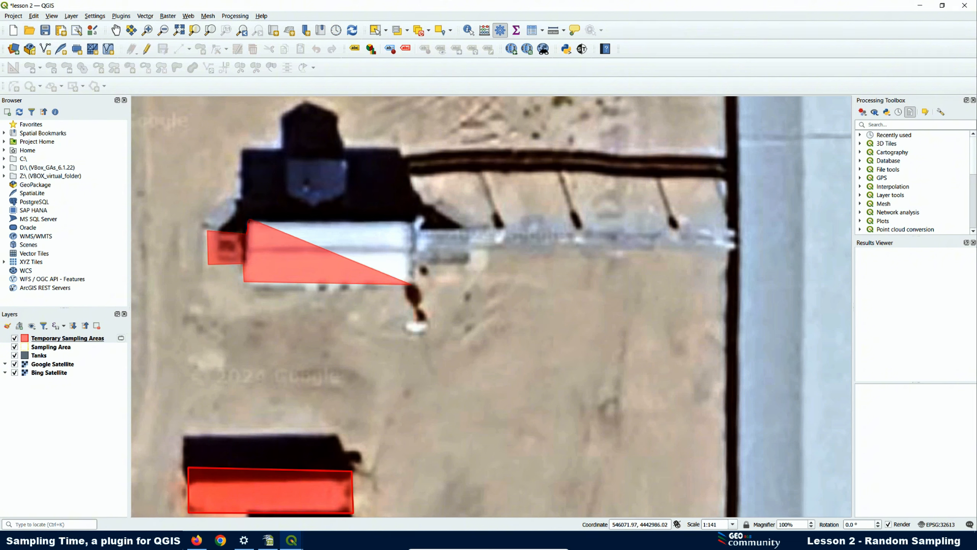
click(288, 220)
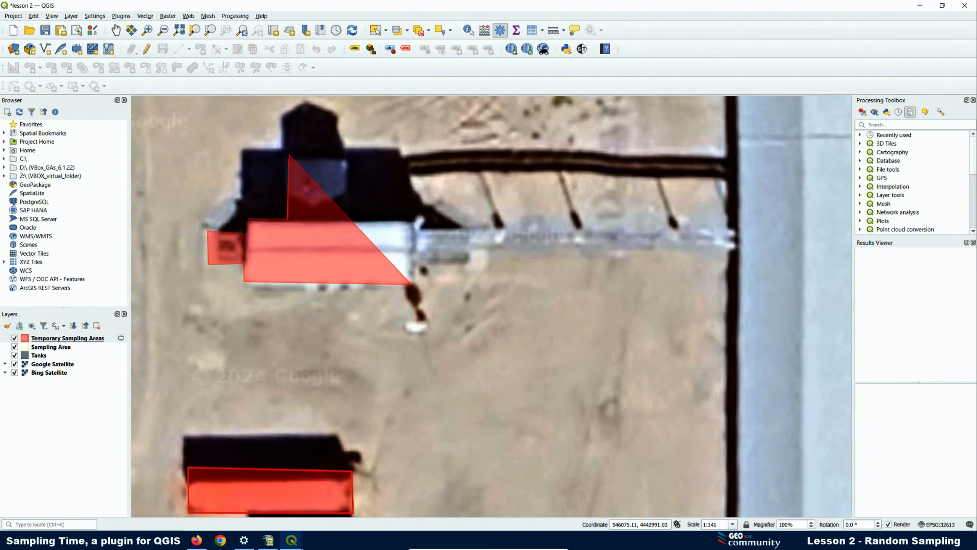
click(290, 155)
click(349, 156)
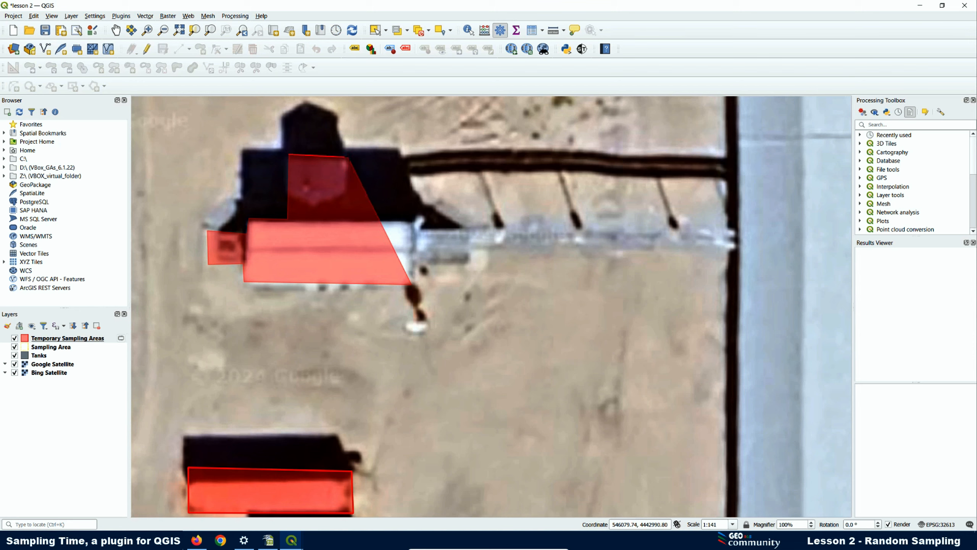
click(349, 219)
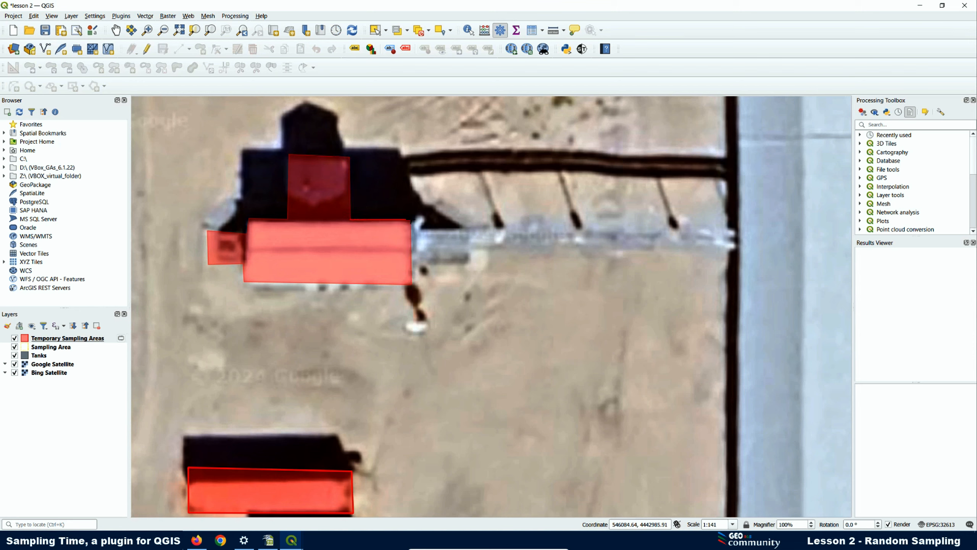
click(413, 220)
- Extend the outline along the pipe east to the road and save the polygon with ID 3
scroll(413, 230, down, 3)
scroll(491, 243, up, 5)
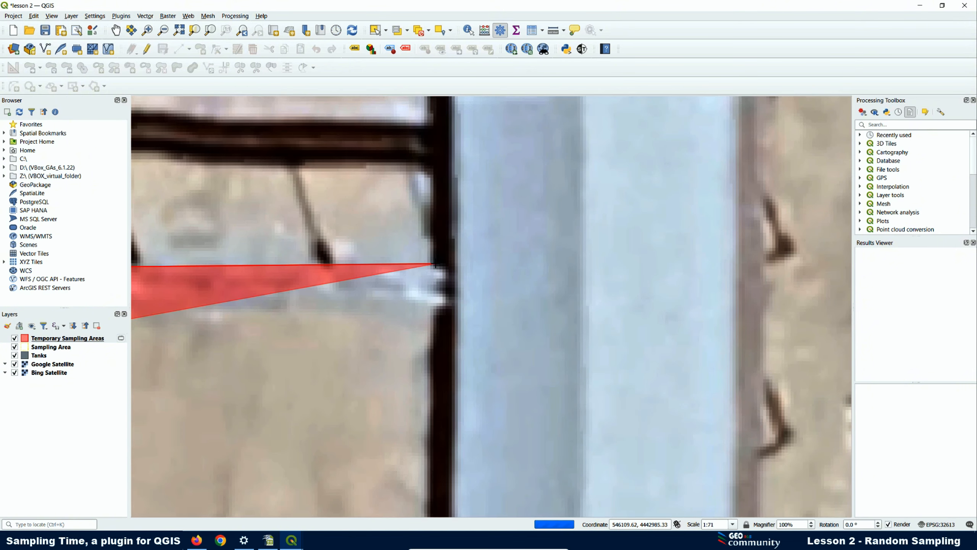
click(455, 270)
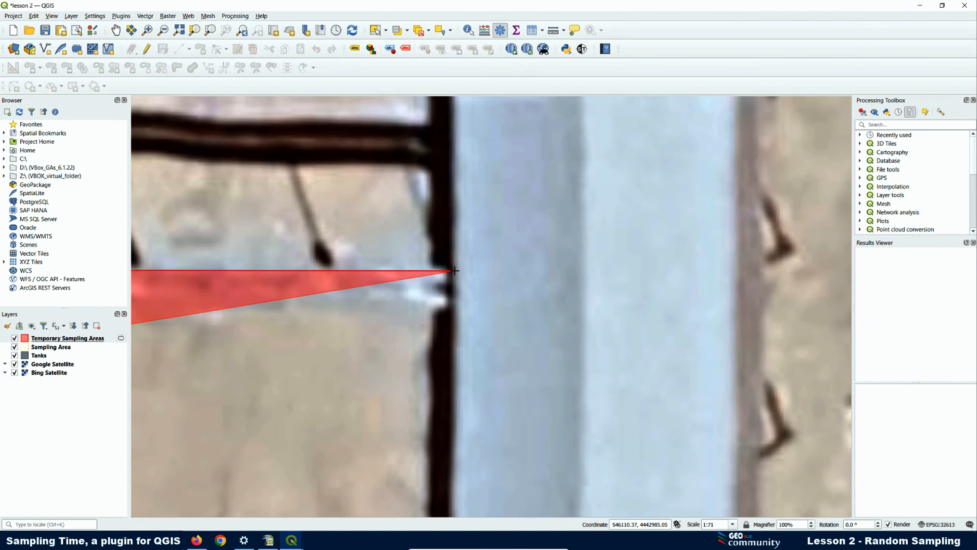
click(455, 305)
scroll(455, 306, down, 2)
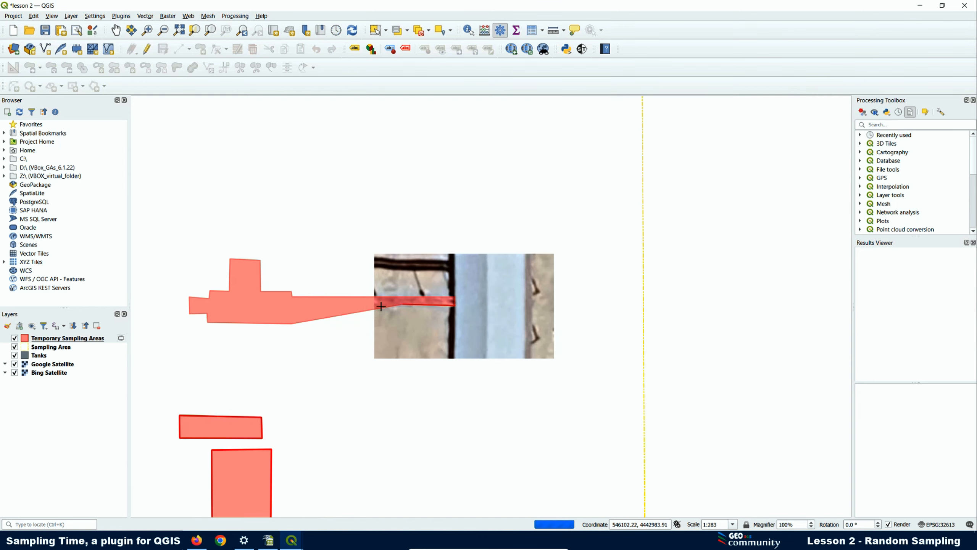
scroll(309, 307, up, 1)
scroll(304, 307, up, 1)
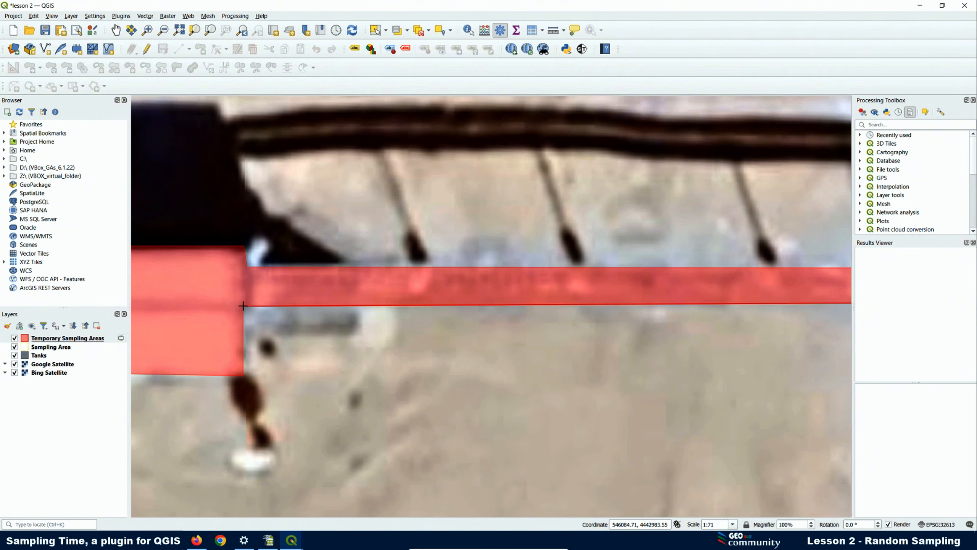
right_click(243, 307)
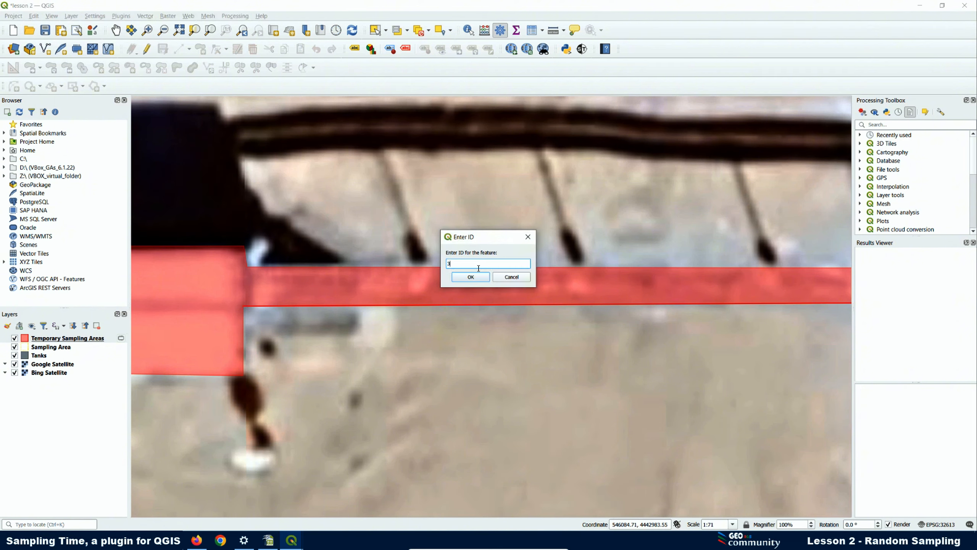
text(3)
click(471, 276)
scroll(409, 309, down, 2)
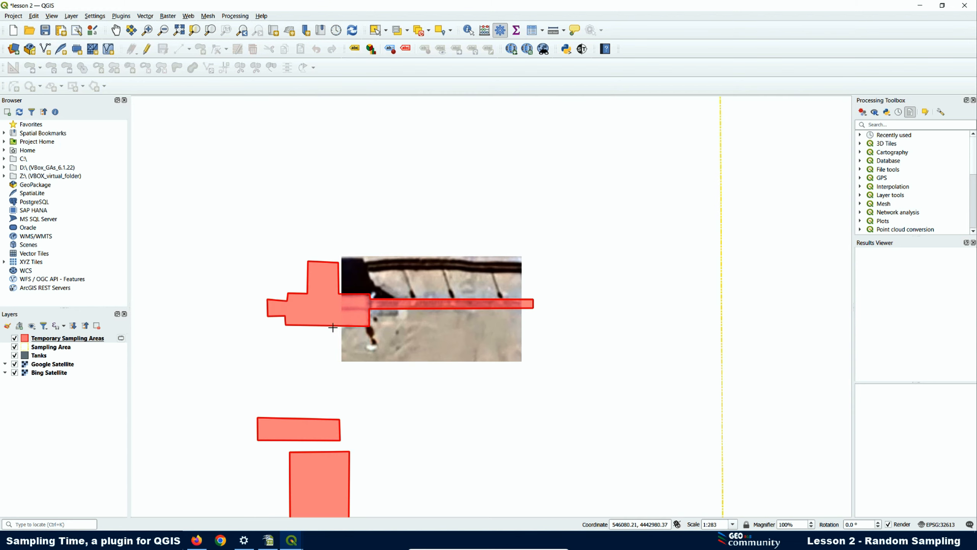
scroll(301, 280, down, 2)
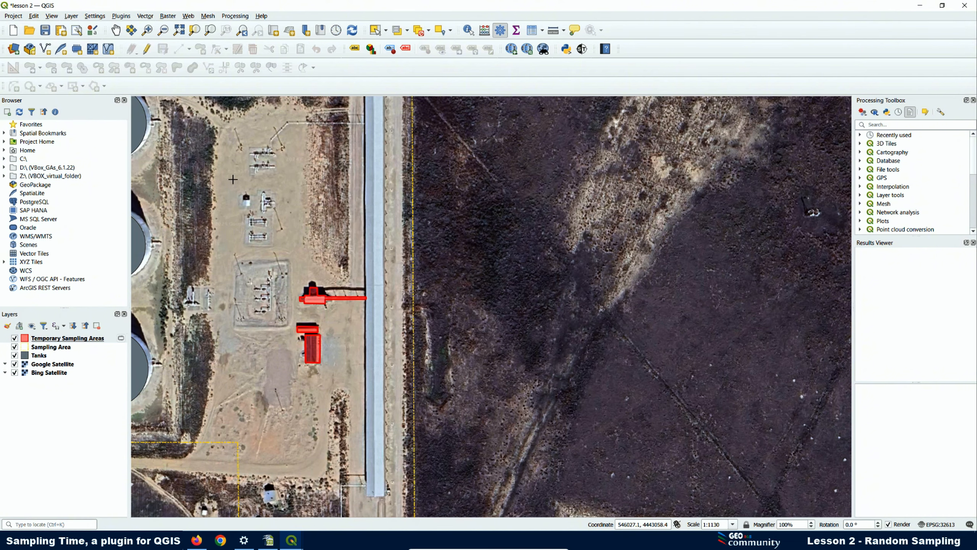
- Outline the pale pad below the dark tank as a rectangle and save it with ID 4
scroll(233, 179, up, 2)
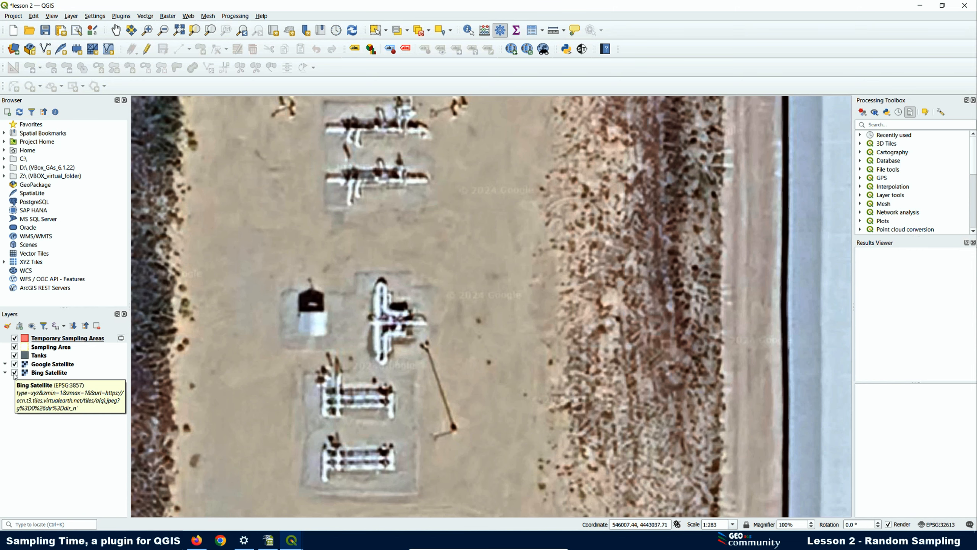
click(14, 364)
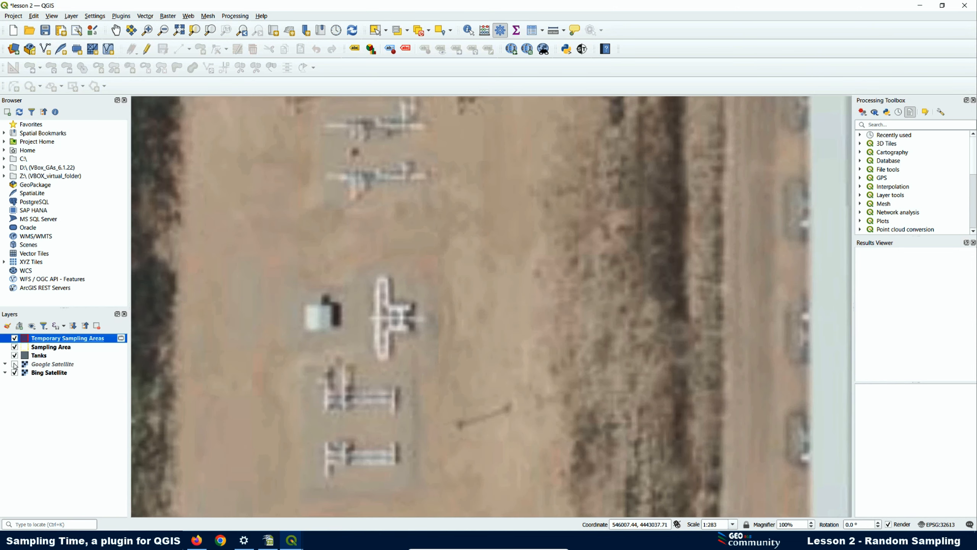
click(14, 363)
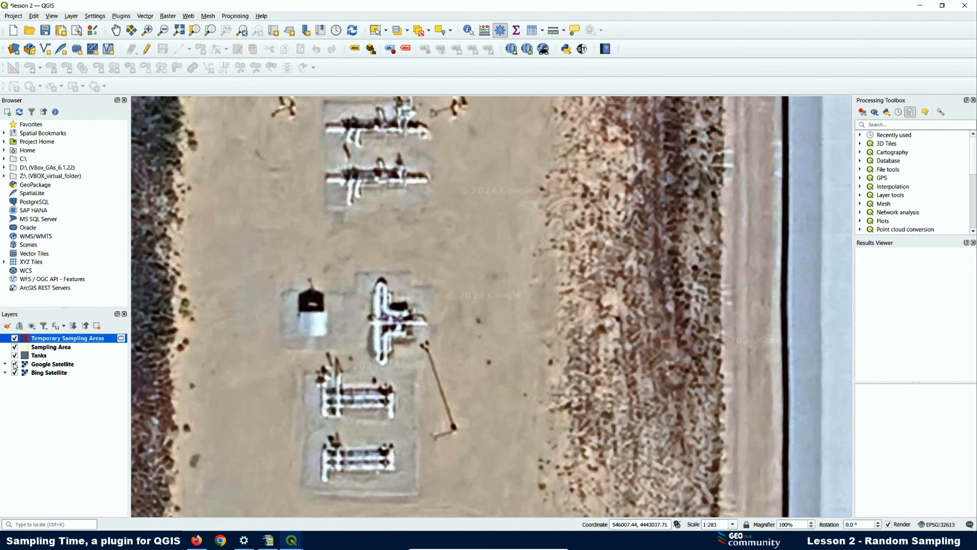
scroll(299, 343, up, 2)
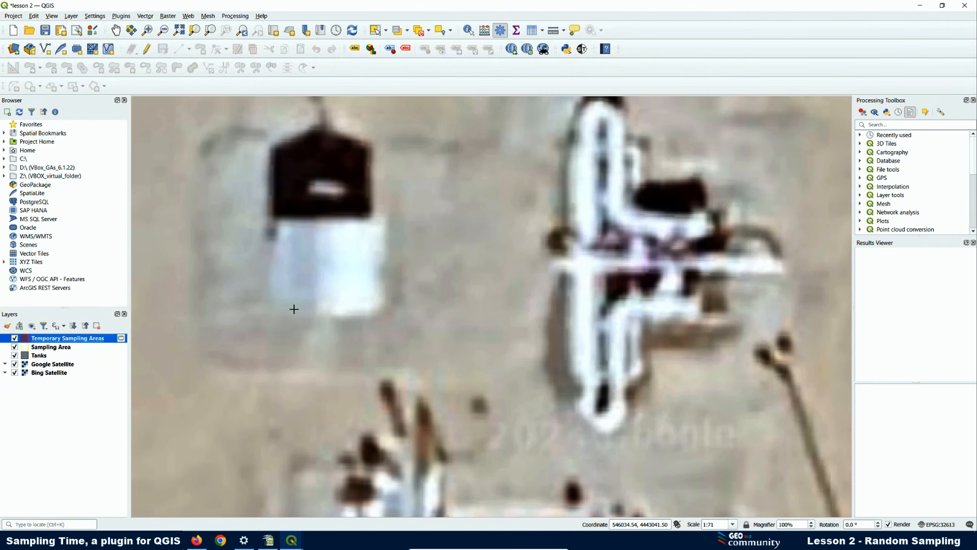
click(270, 310)
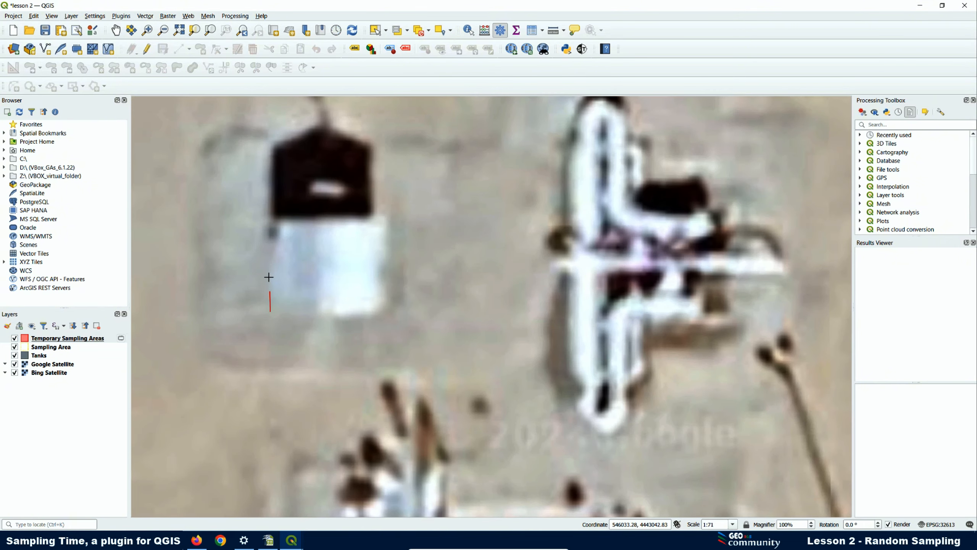
click(267, 215)
click(392, 216)
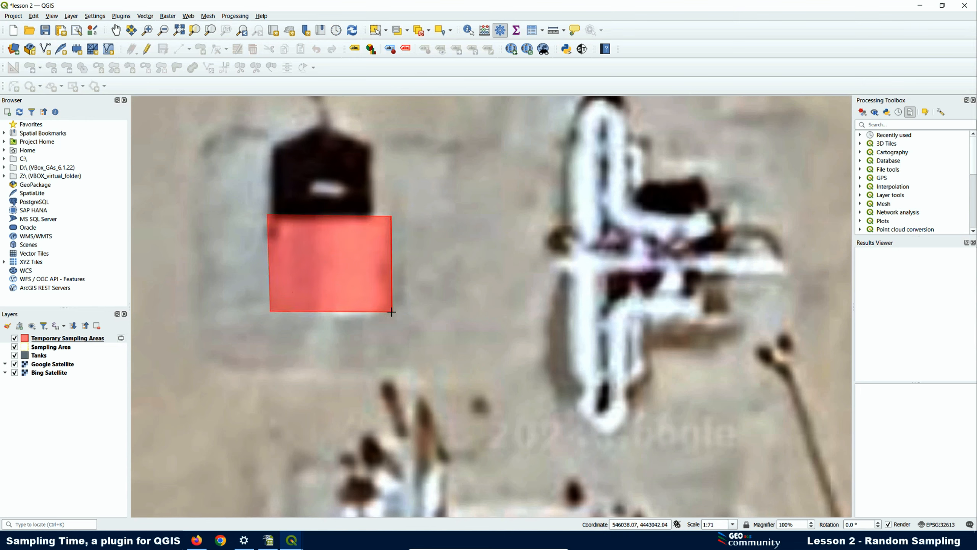
click(392, 314)
right_click(391, 314)
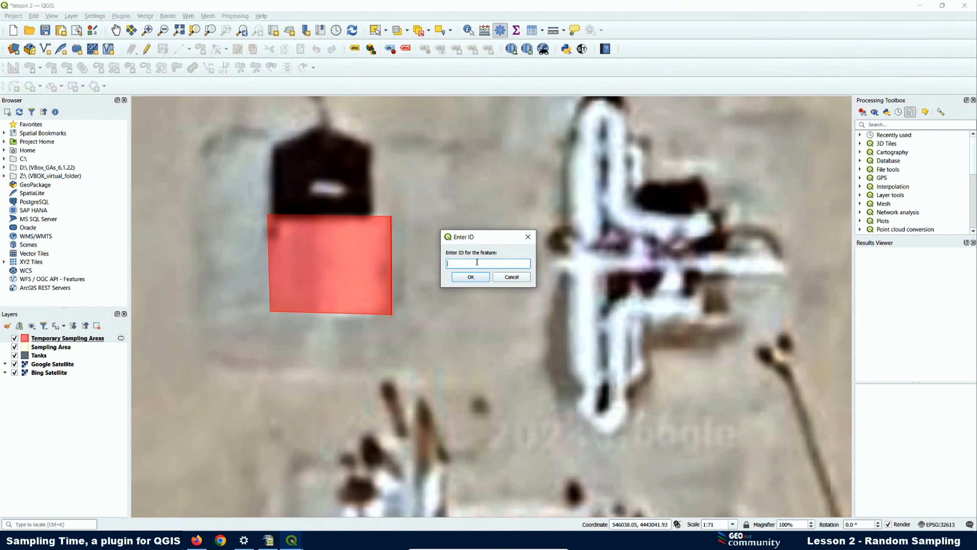
text(4)
click(470, 277)
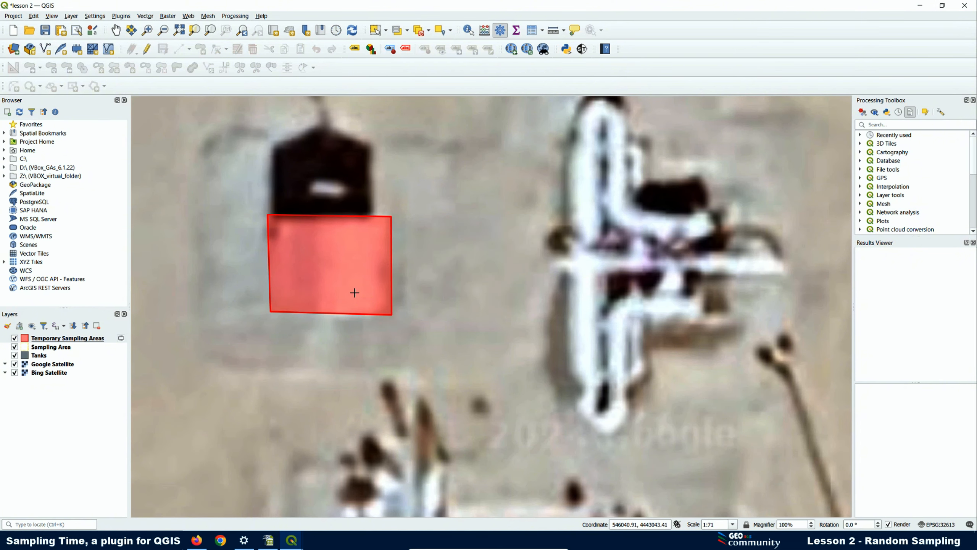
scroll(246, 297, down, 2)
scroll(259, 291, down, 2)
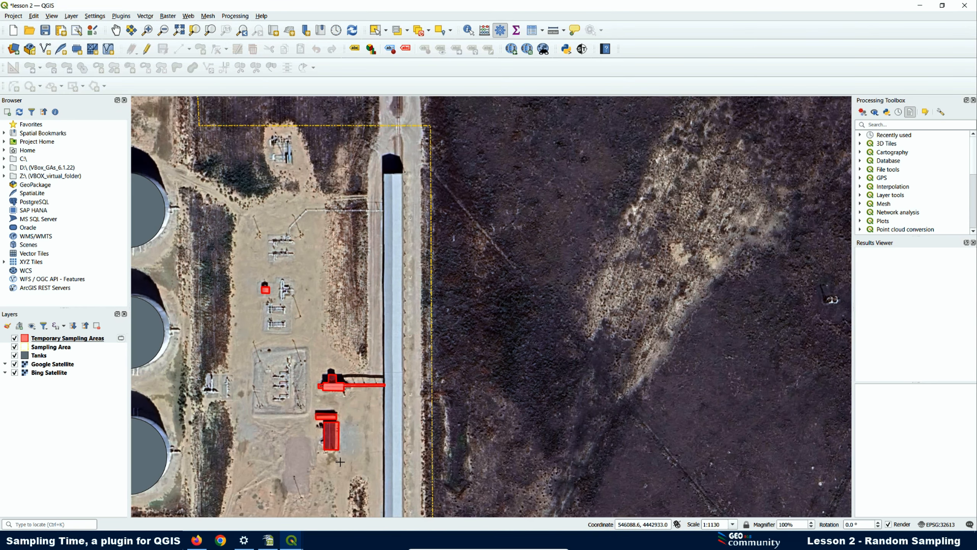
- Outline the small building with a four-corner square and save it with ID 5
scroll(308, 340, down, 1)
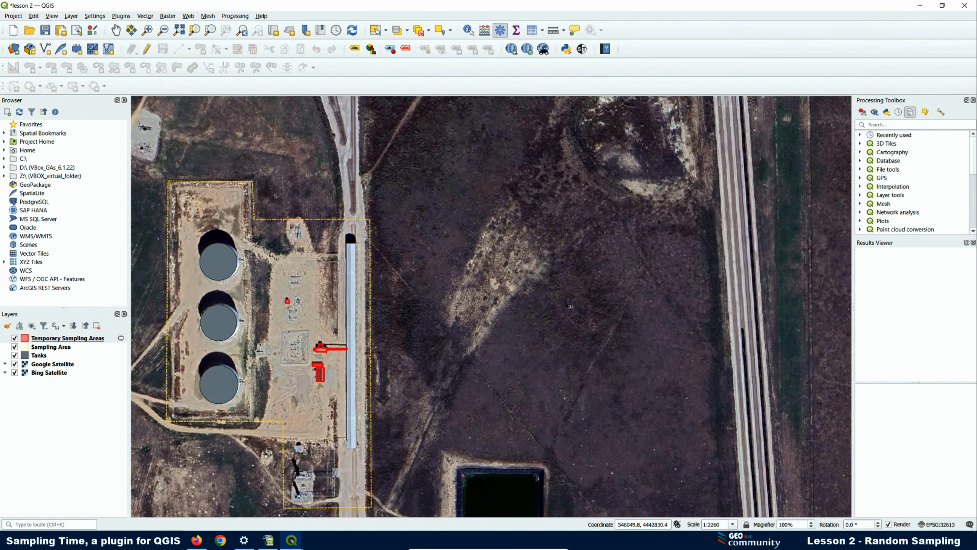
scroll(300, 379, up, 3)
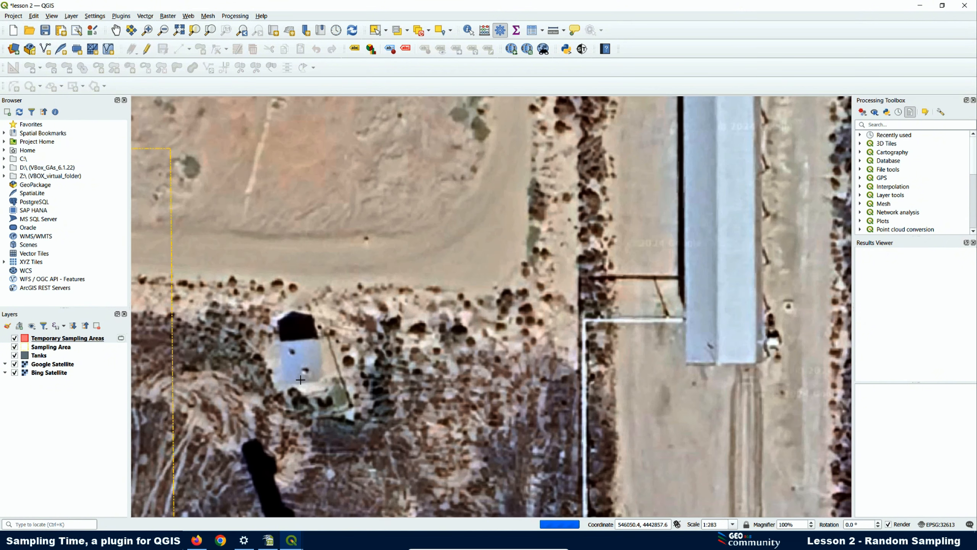
click(14, 364)
click(14, 365)
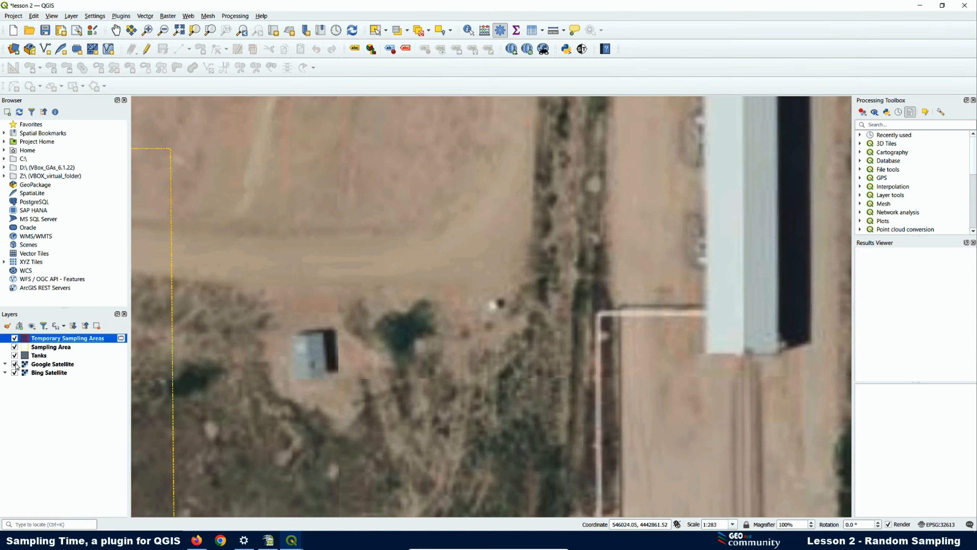
scroll(256, 404, up, 1)
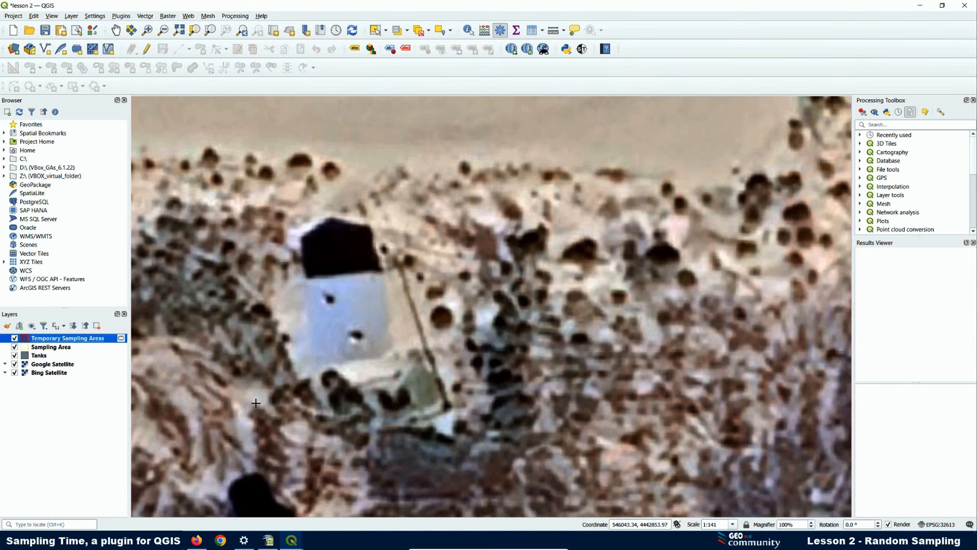
click(303, 279)
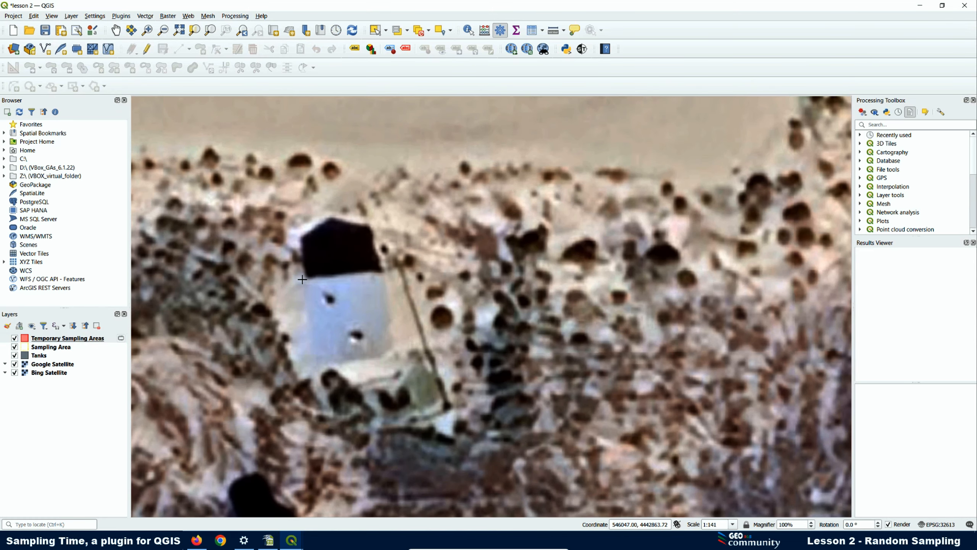
click(386, 271)
click(394, 359)
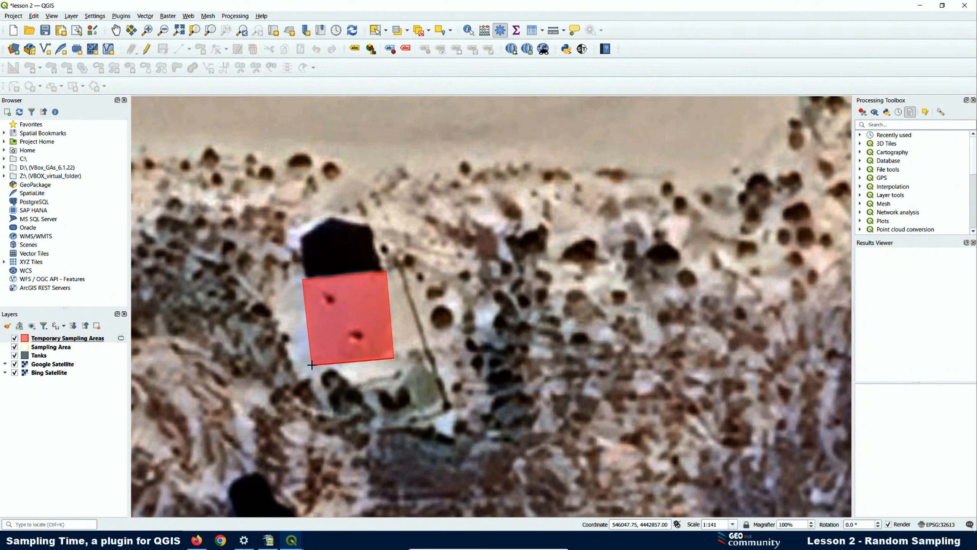
click(312, 365)
right_click(312, 365)
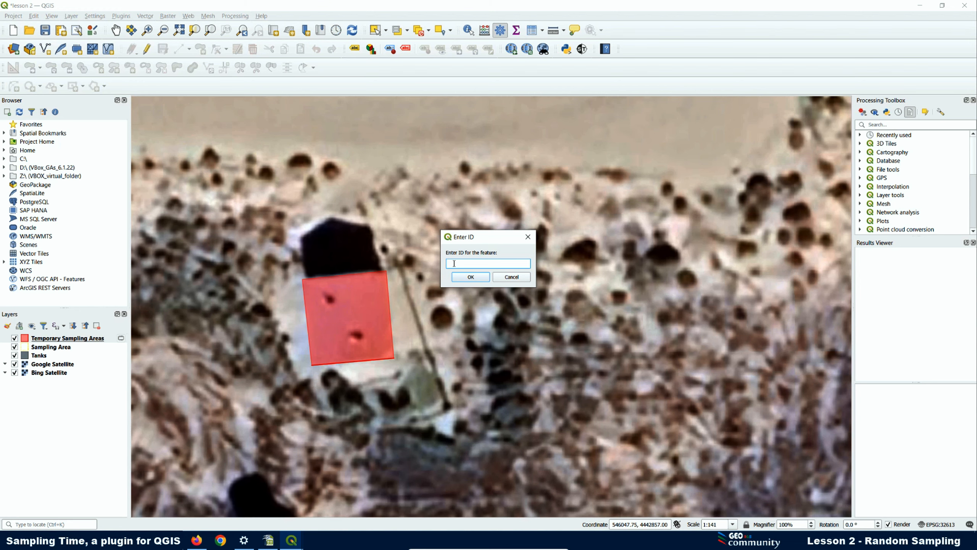
click(470, 277)
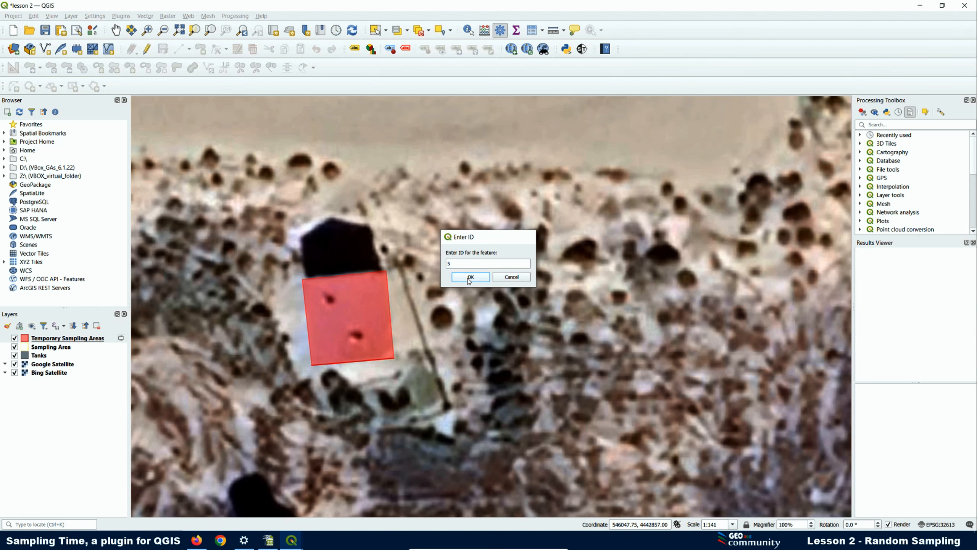
- Pan back over the tanks area and open the Sampling Time plugin window
scroll(328, 230, down, 3)
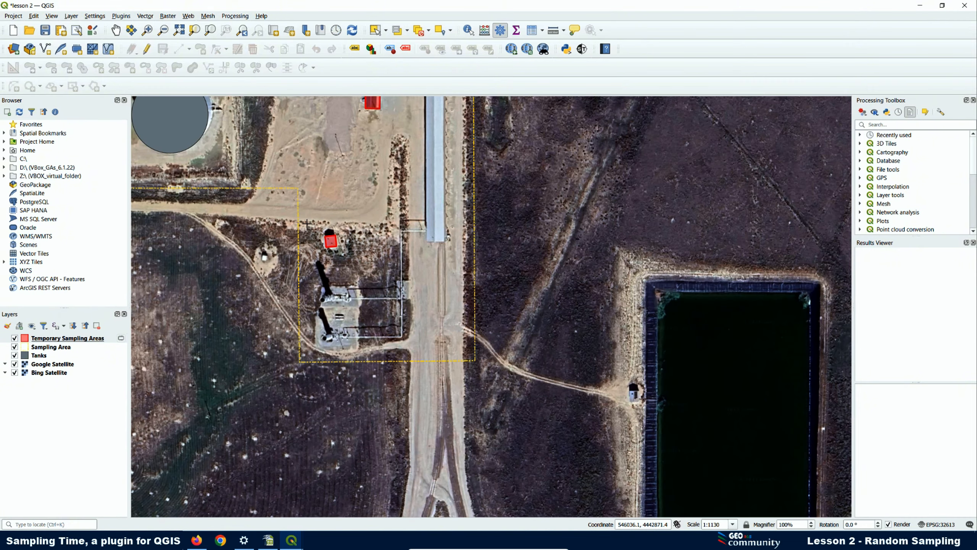
scroll(347, 318, down, 1)
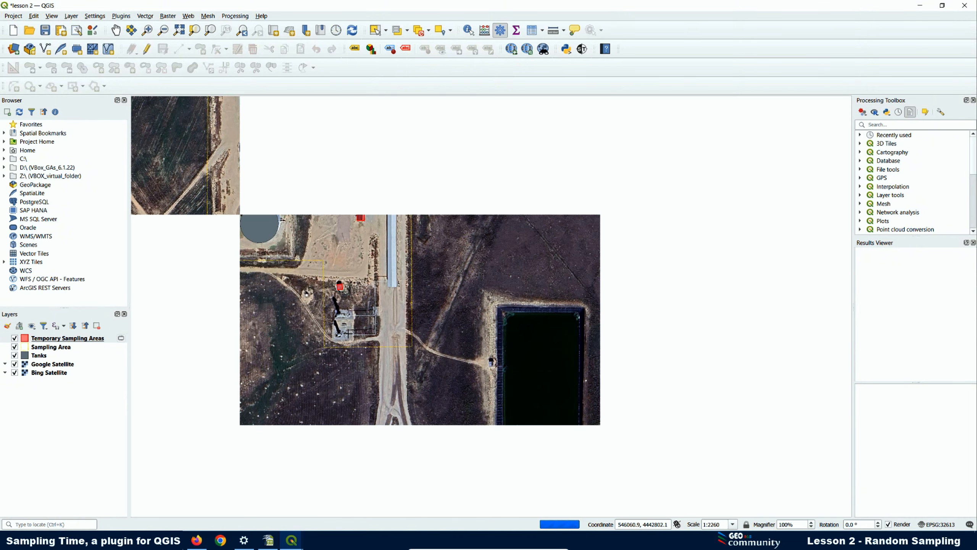
scroll(334, 151, up, 1)
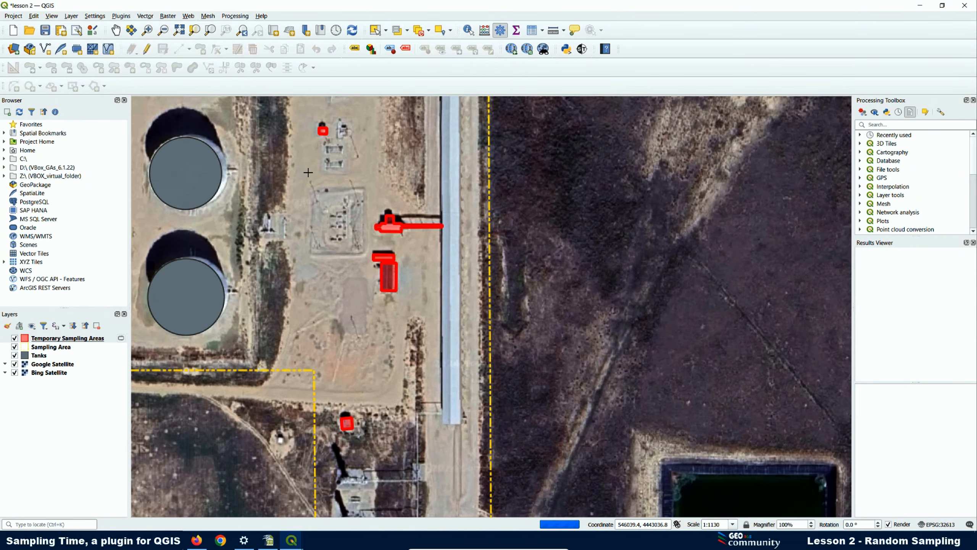
drag(309, 173, 299, 229)
scroll(299, 229, down, 1)
scroll(311, 151, up, 1)
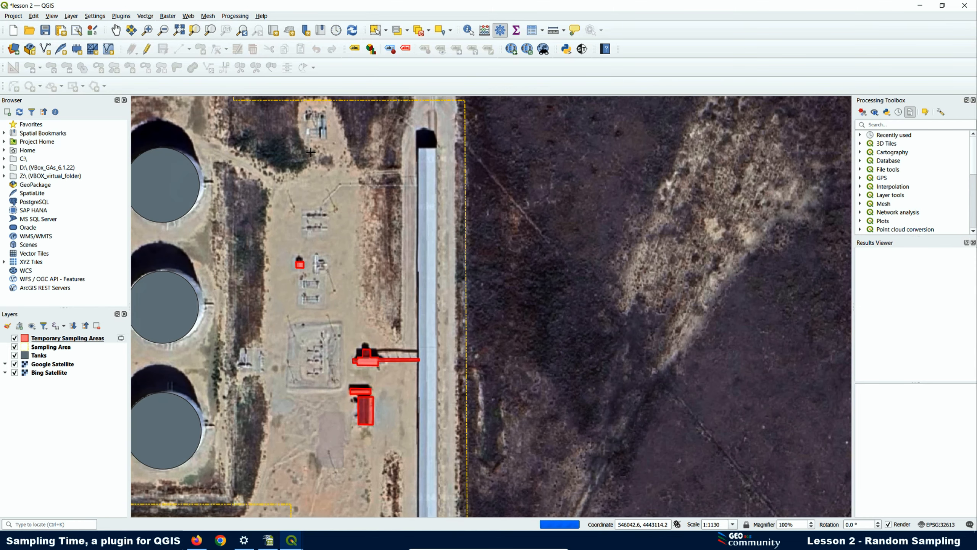
scroll(327, 137, up, 2)
scroll(316, 251, down, 1)
scroll(325, 186, up, 1)
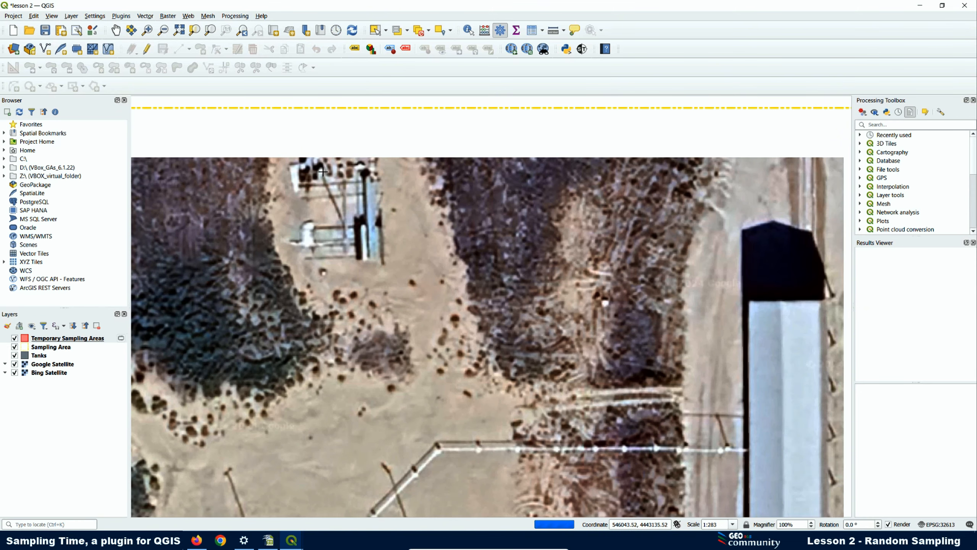
scroll(317, 163, up, 1)
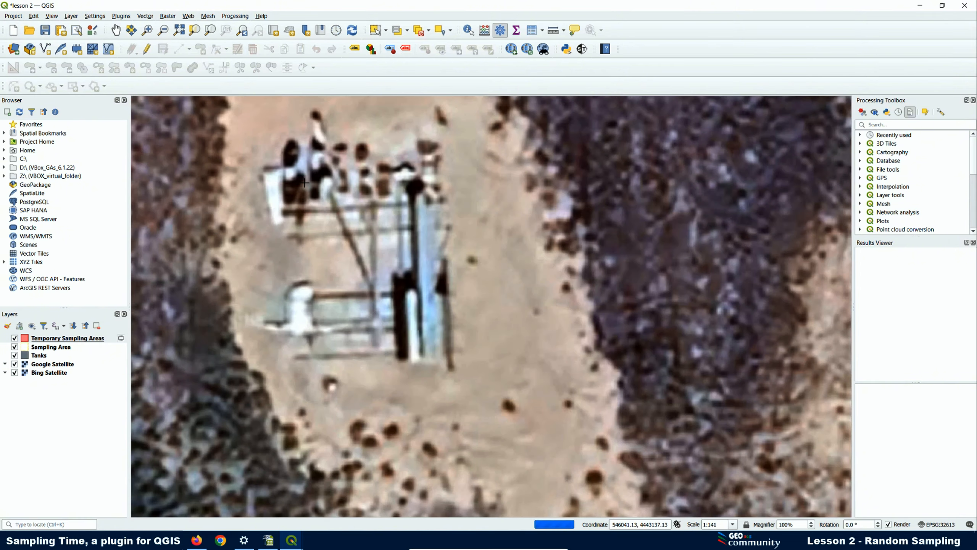
scroll(369, 247, down, 2)
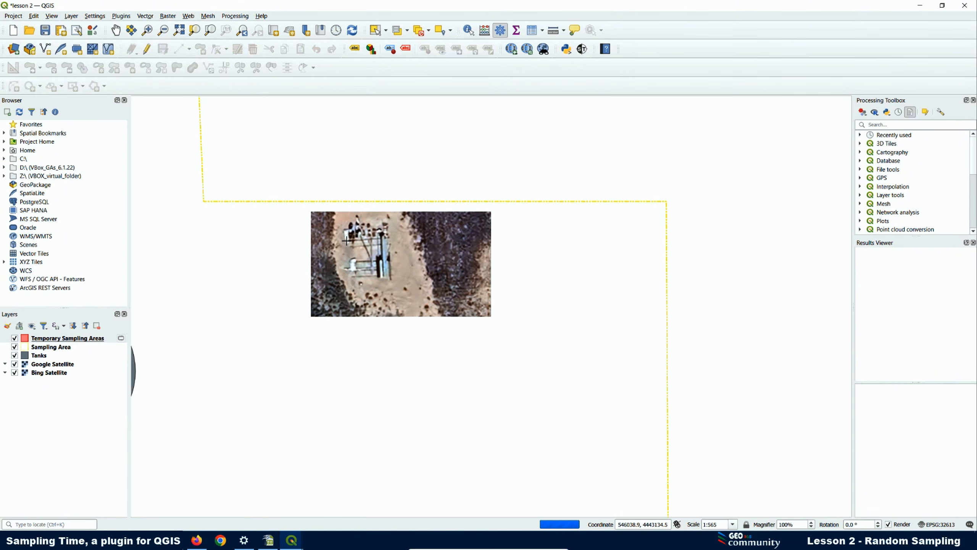
scroll(350, 243, down, 1)
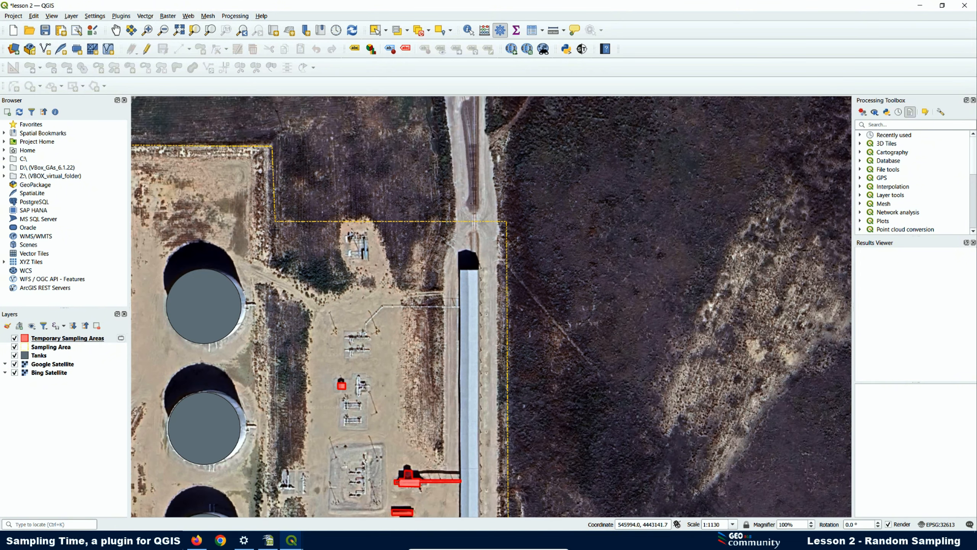
click(585, 51)
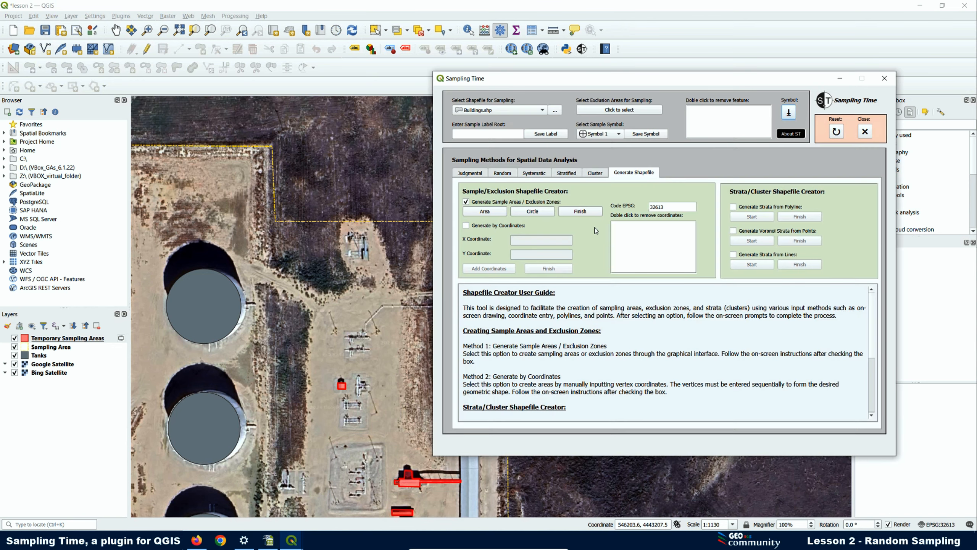
- Save the drawn areas as Buildings.shp in the Exclusion Zones folder, loading it as the Buildings layer
click(578, 210)
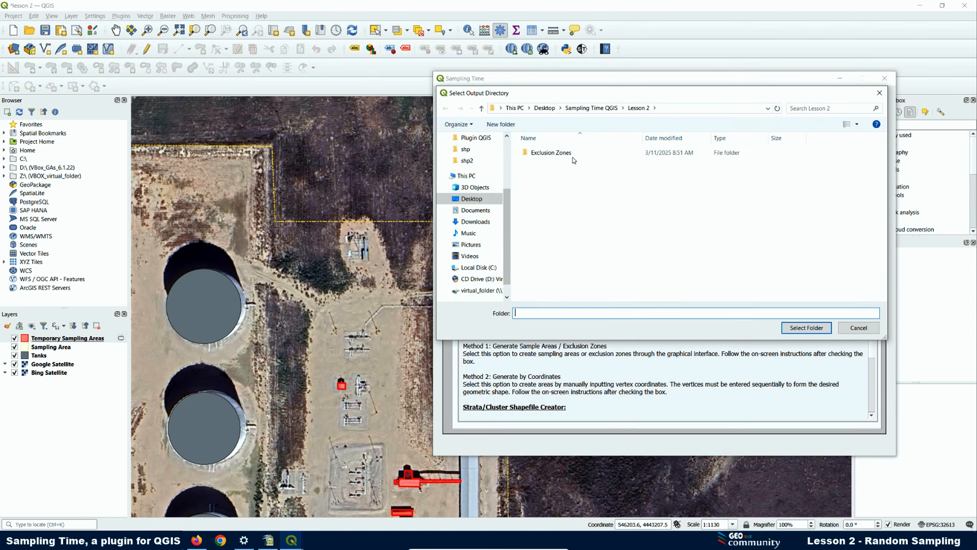
click(544, 152)
double_click(545, 152)
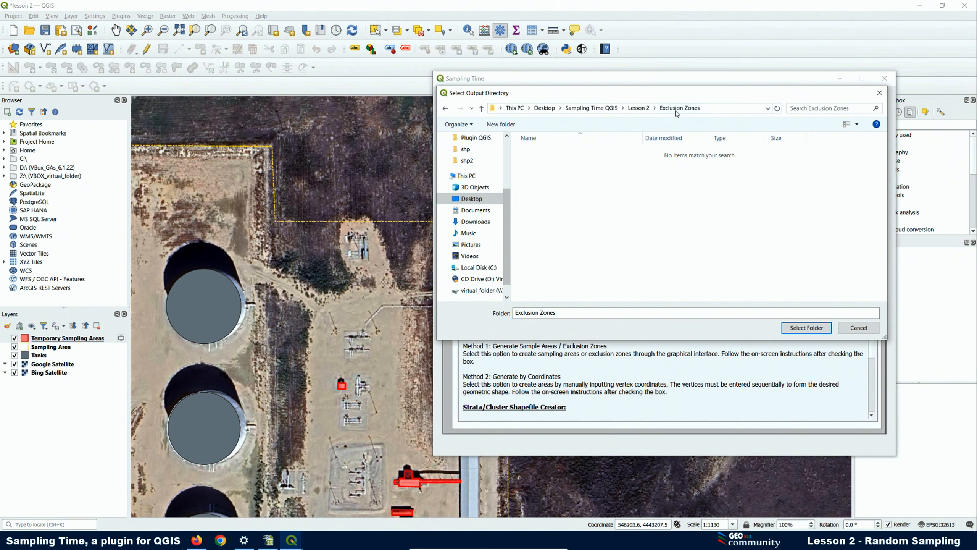
click(804, 327)
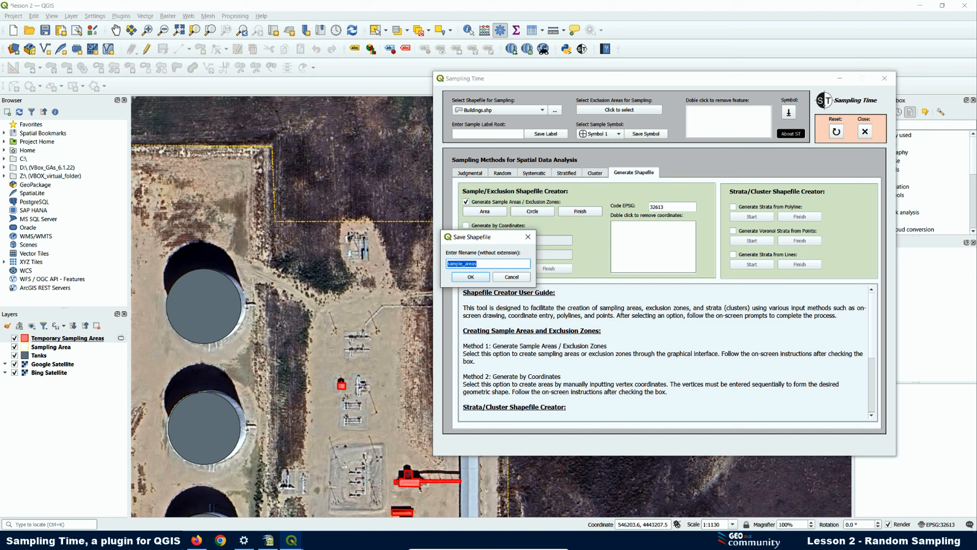
text(Buldings)
click(471, 277)
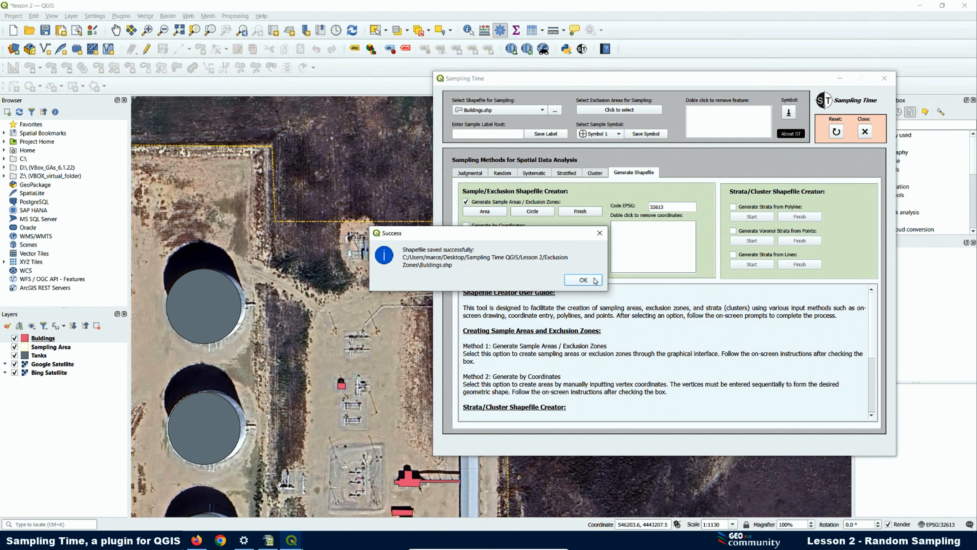
click(583, 280)
scroll(250, 209, down, 1)
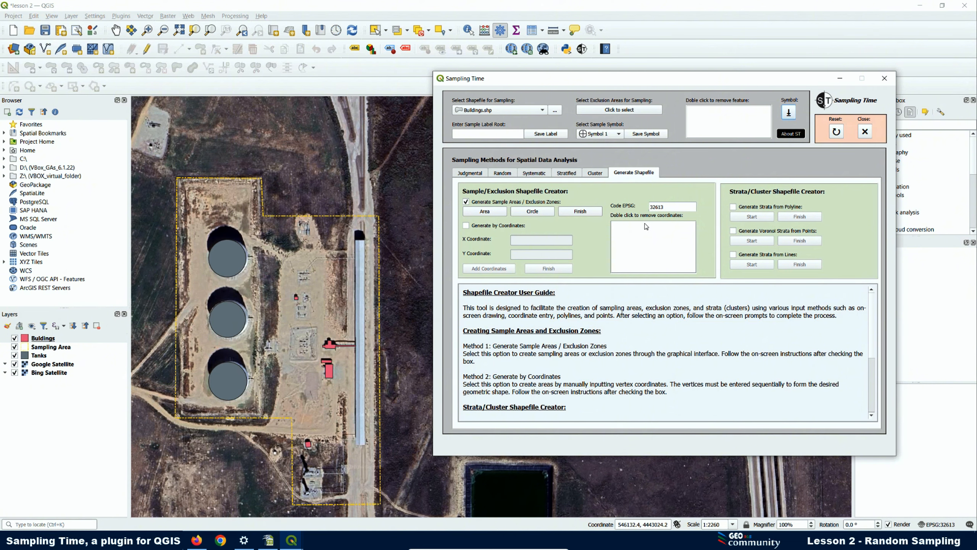
- Close the Sampling Time window and start editing the Buildings layer in add-polygon mode
click(840, 78)
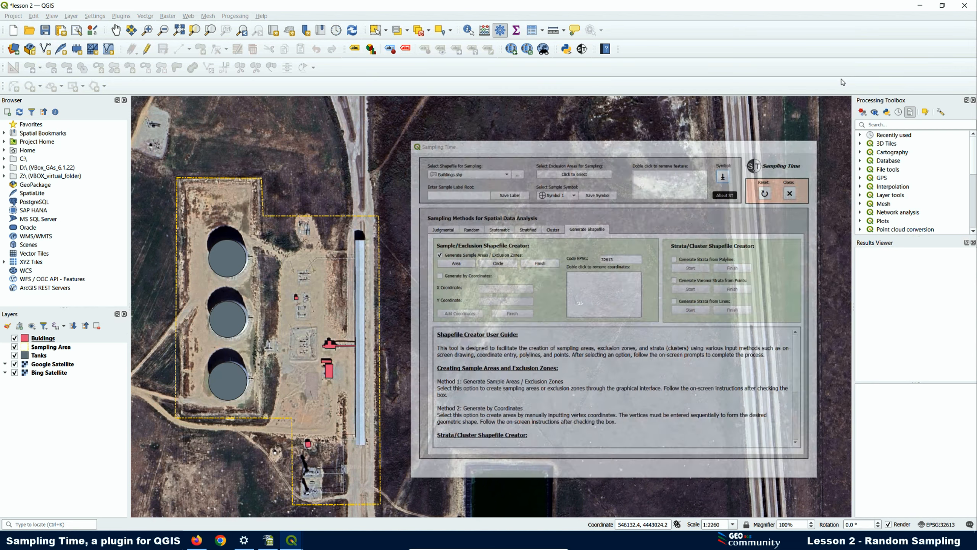
right_click(40, 339)
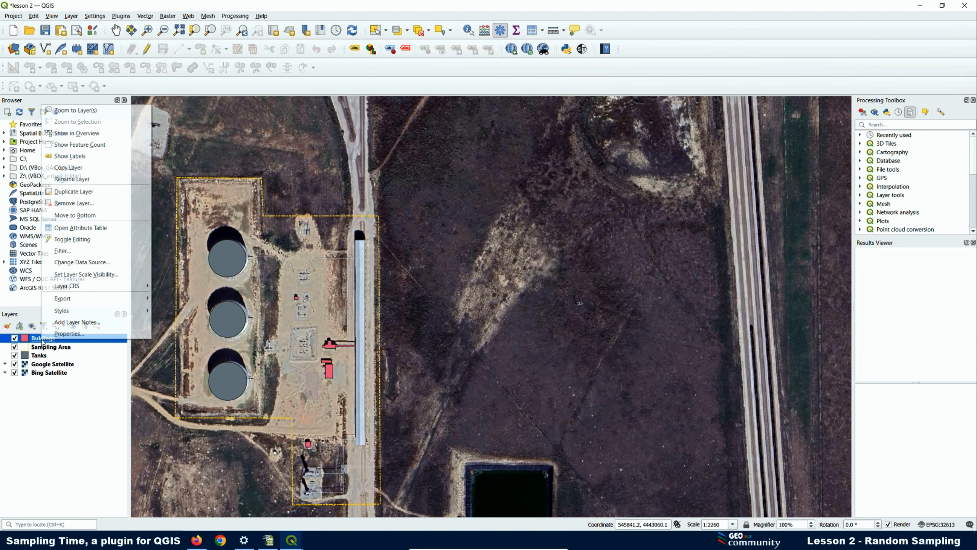
click(41, 341)
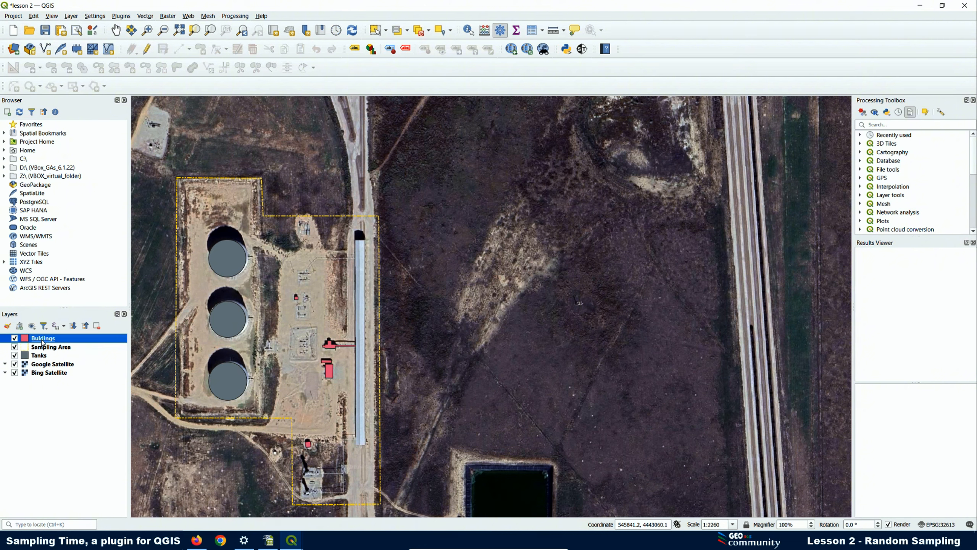
click(146, 50)
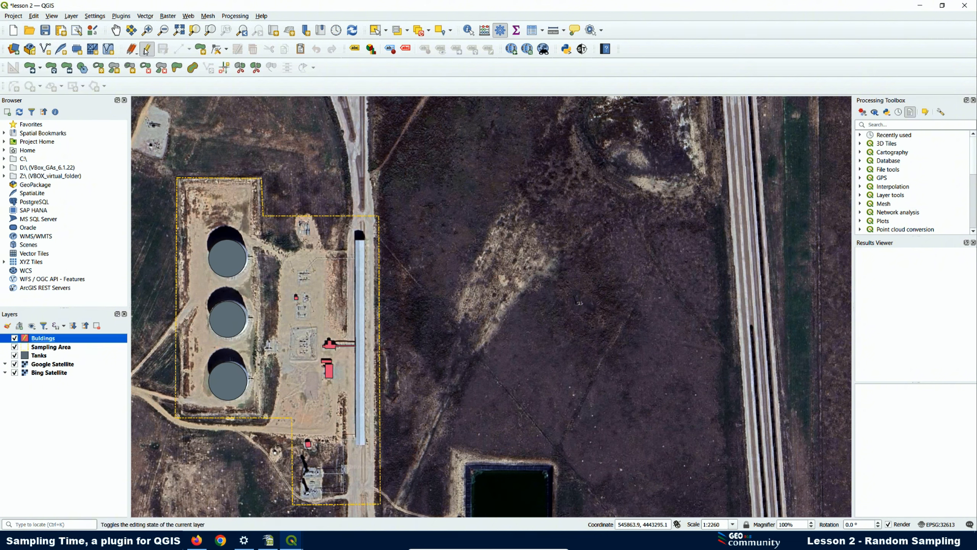
click(200, 48)
scroll(362, 247, up, 1)
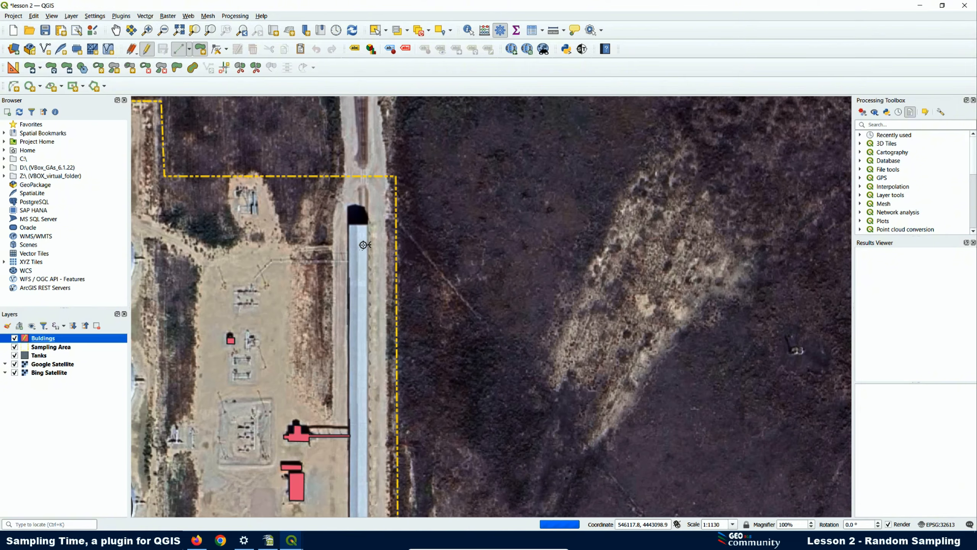
scroll(363, 245, up, 1)
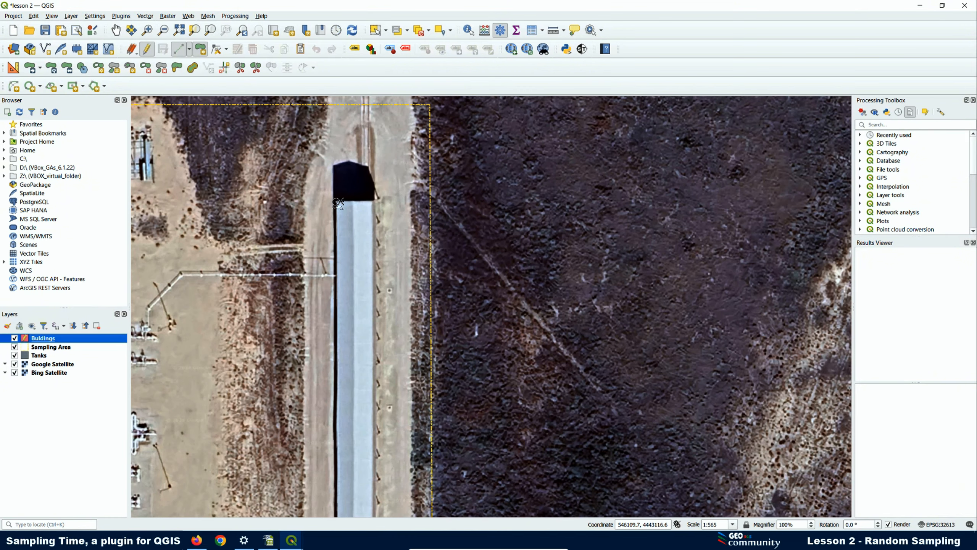
- Outline the long road-side strip building as Buildings feature 6, then toggle editing off
click(336, 202)
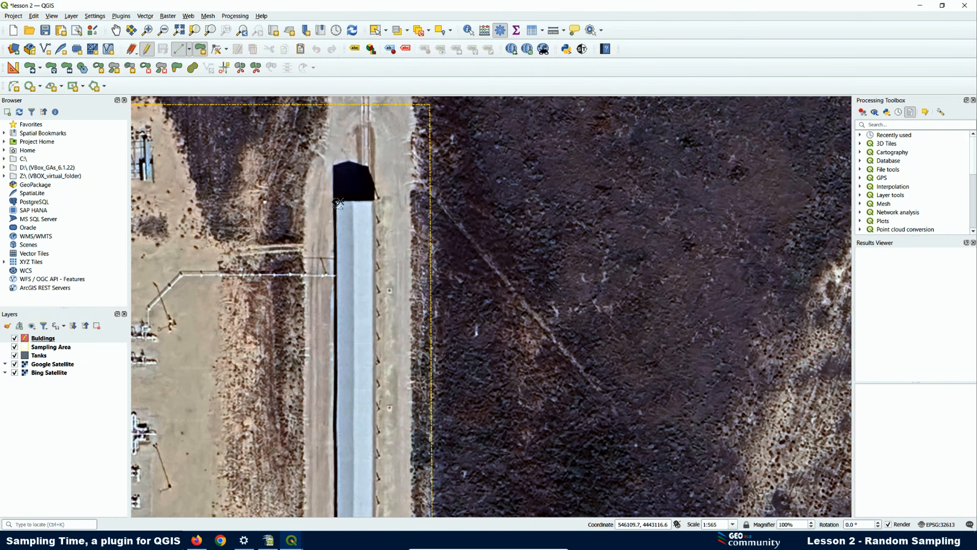
click(374, 201)
scroll(360, 282, down, 1)
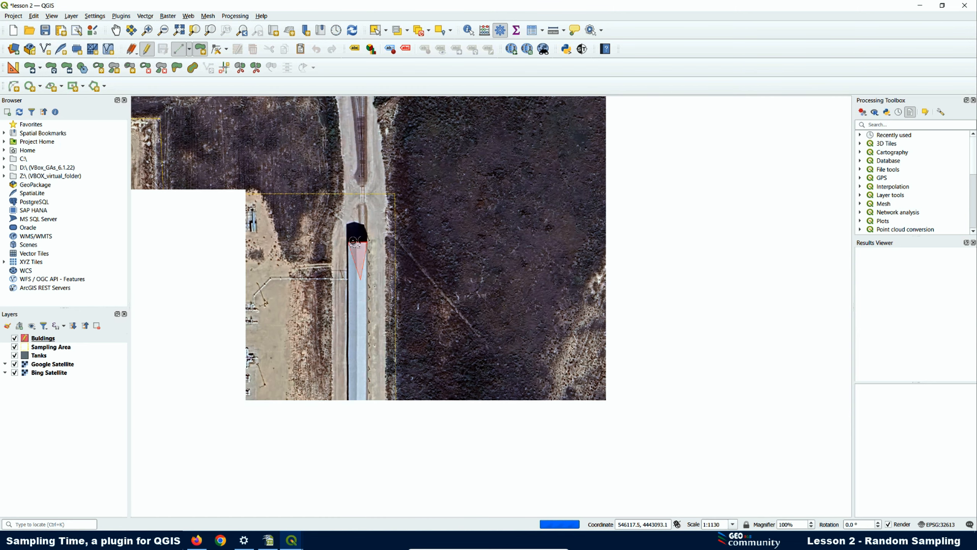
scroll(355, 248, down, 2)
scroll(353, 330, up, 1)
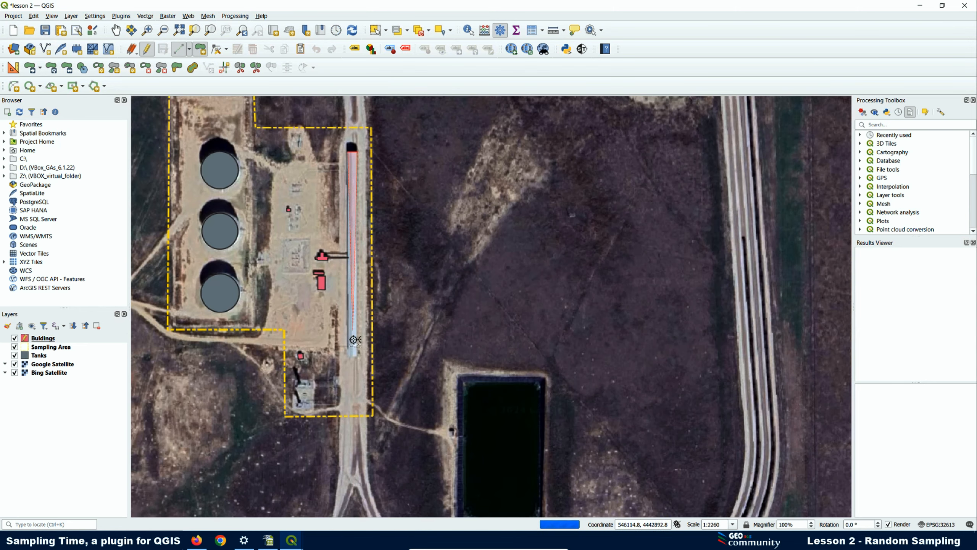
scroll(353, 339, up, 2)
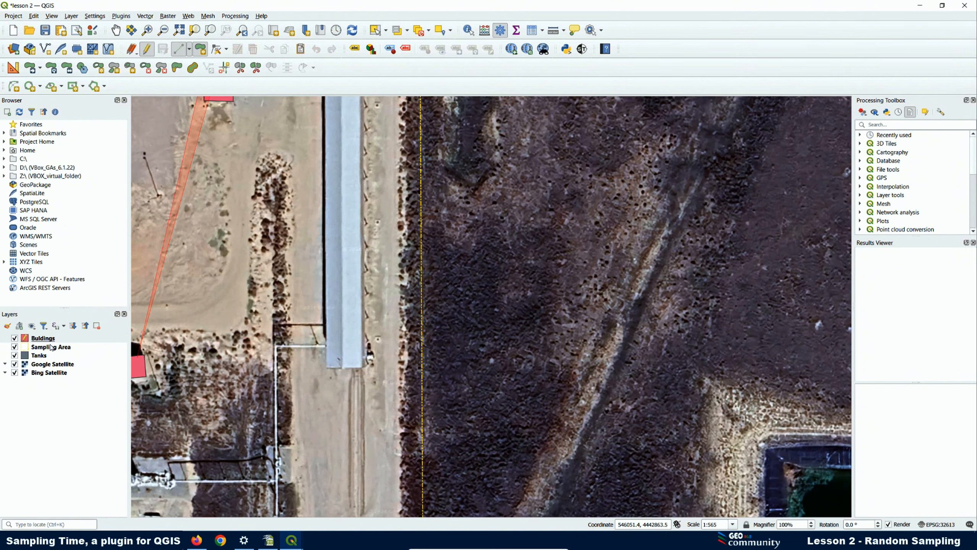
scroll(361, 368, up, 1)
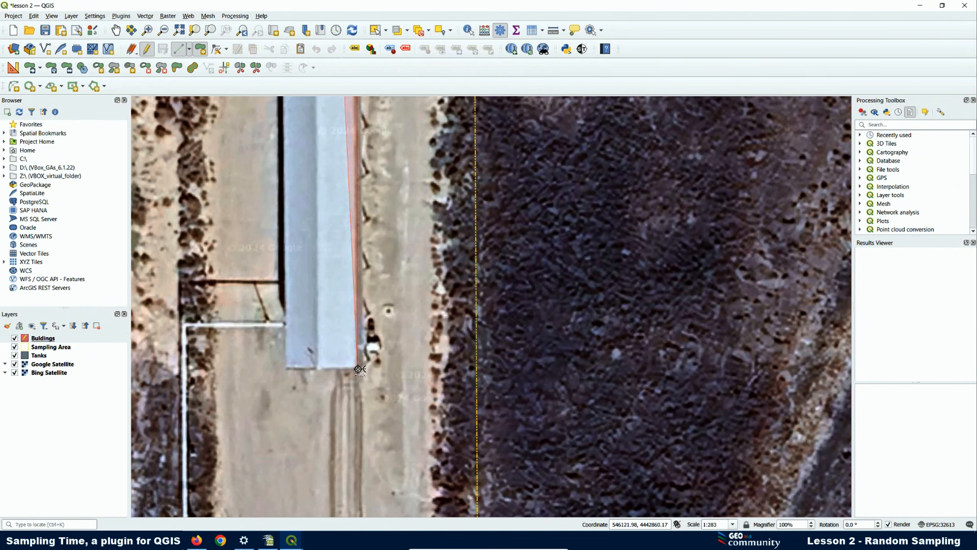
click(359, 369)
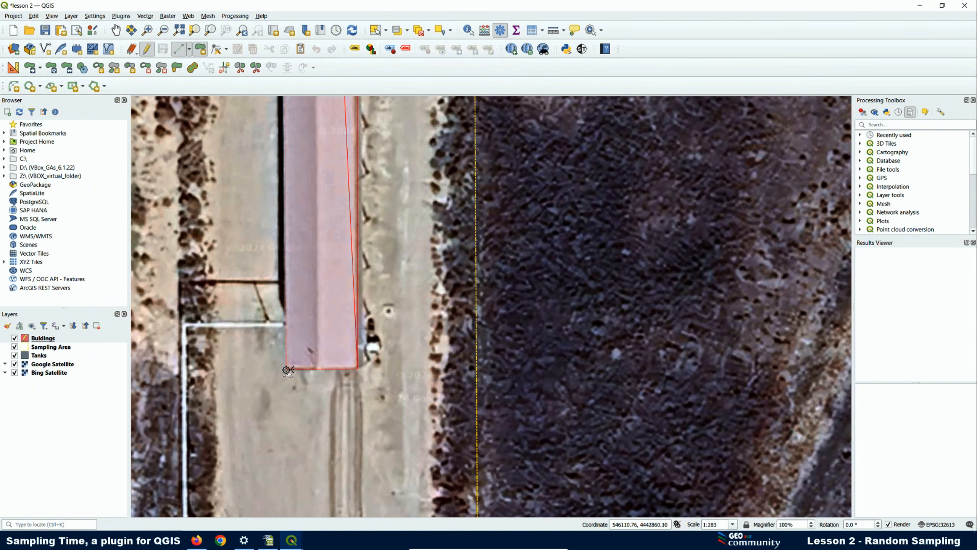
click(287, 370)
scroll(288, 369, down, 2)
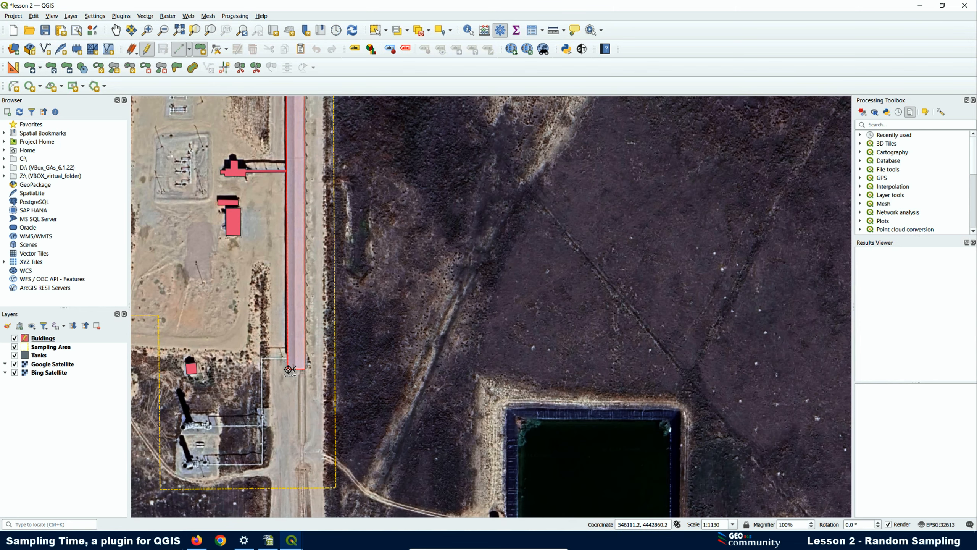
scroll(336, 387, down, 1)
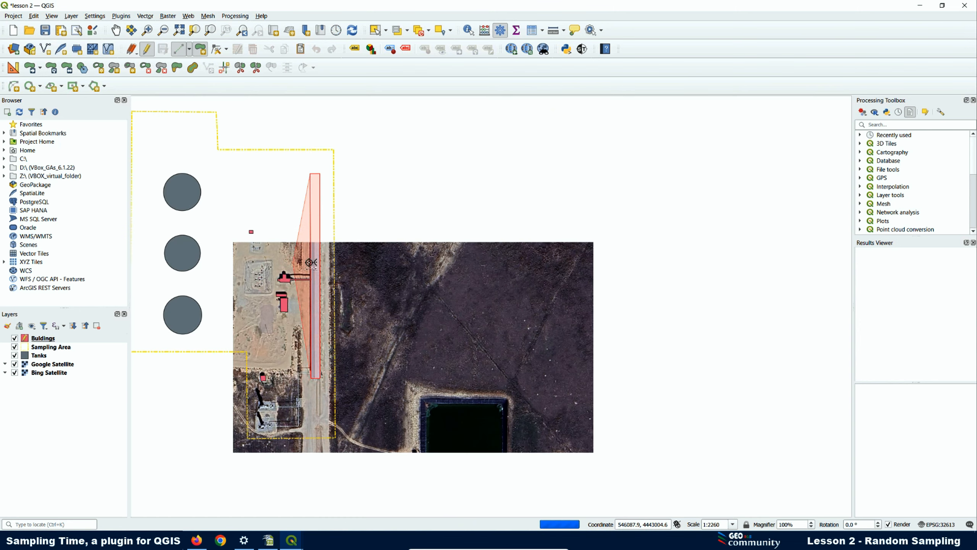
scroll(304, 278, up, 1)
scroll(318, 280, up, 1)
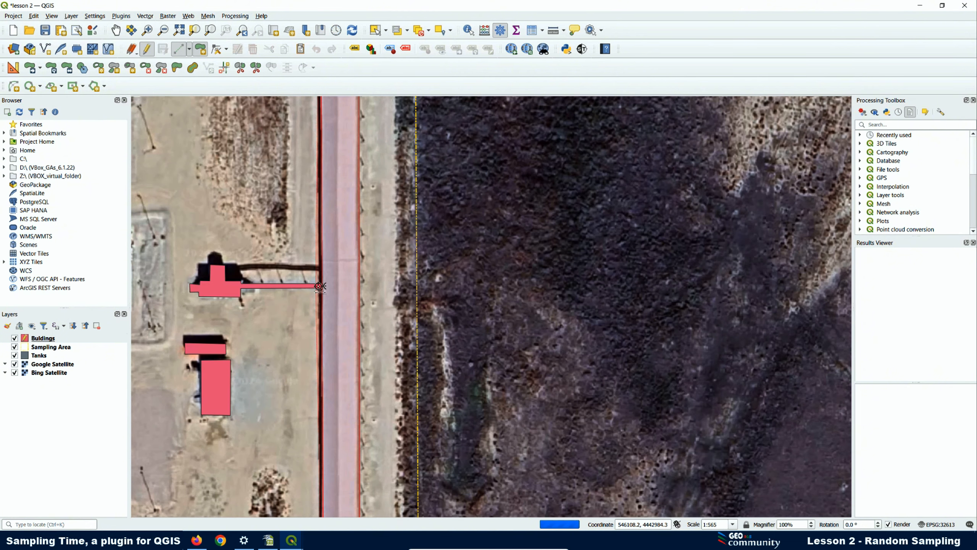
right_click(323, 286)
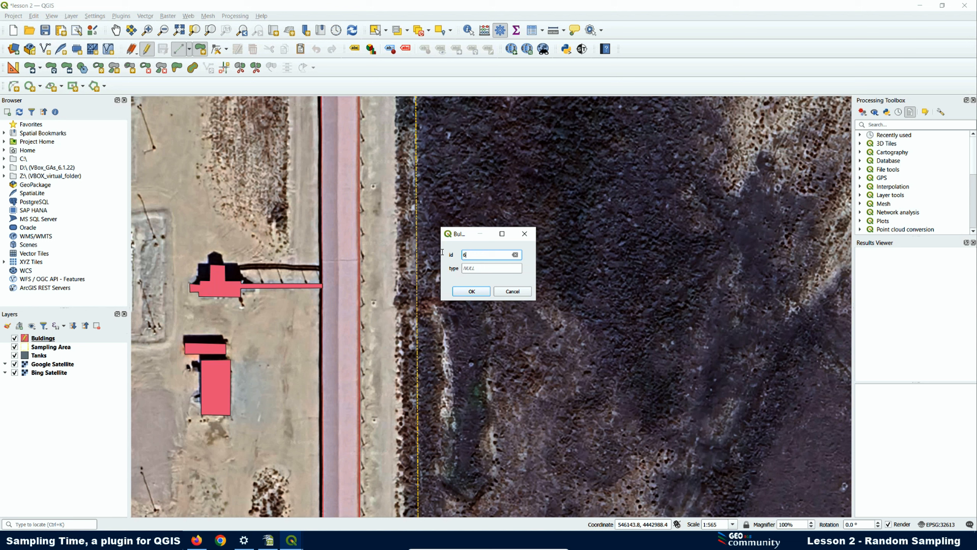
click(472, 291)
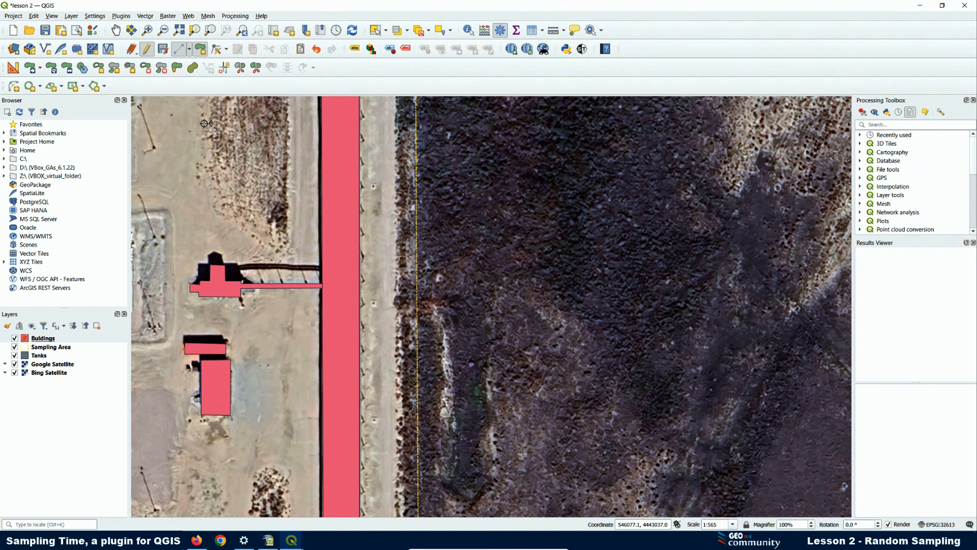
click(148, 50)
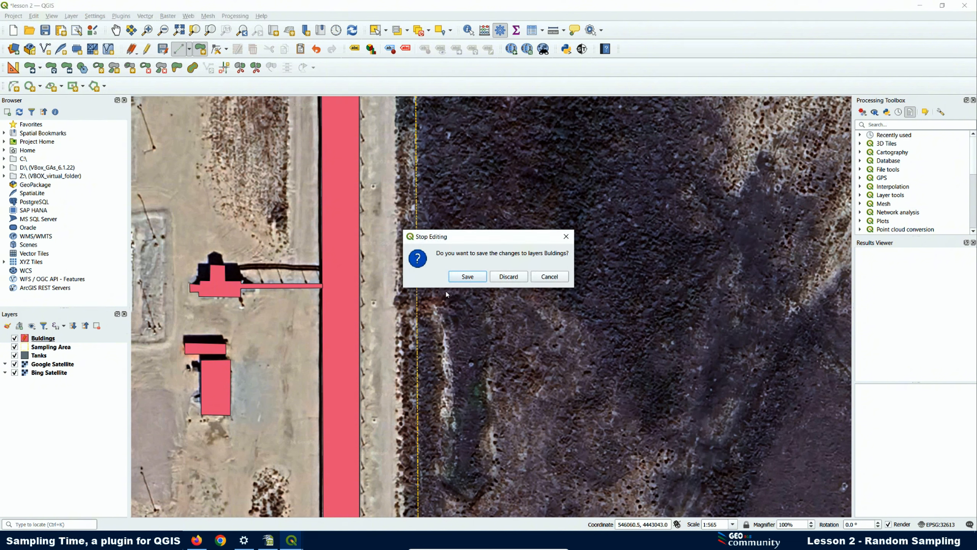
- Save the Buildings edits and confirm in its attribute table that it has six features
click(467, 276)
scroll(318, 307, down, 3)
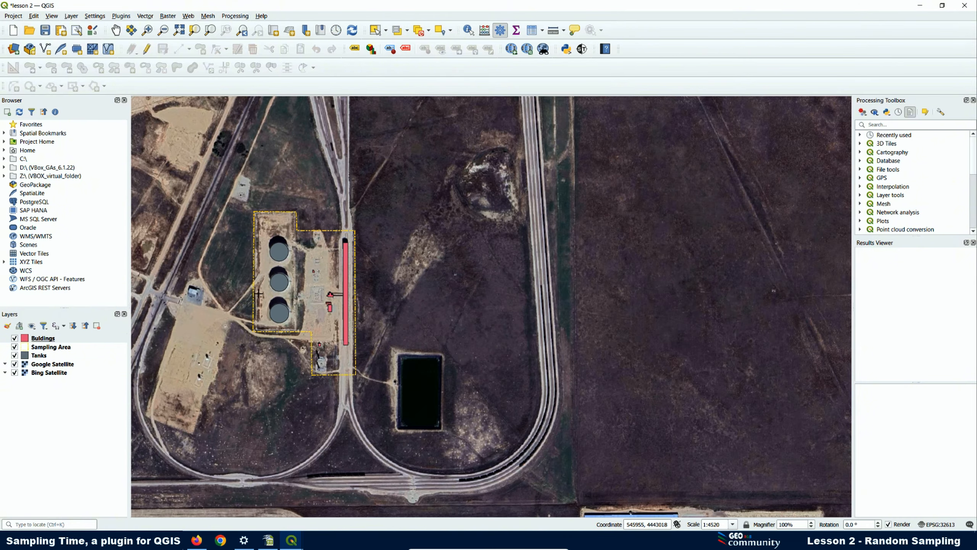
right_click(44, 340)
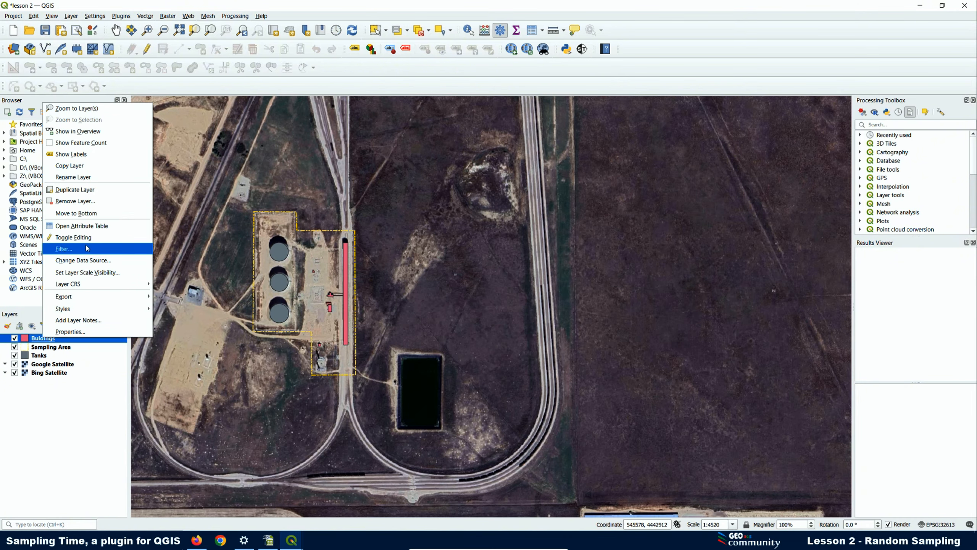
click(72, 221)
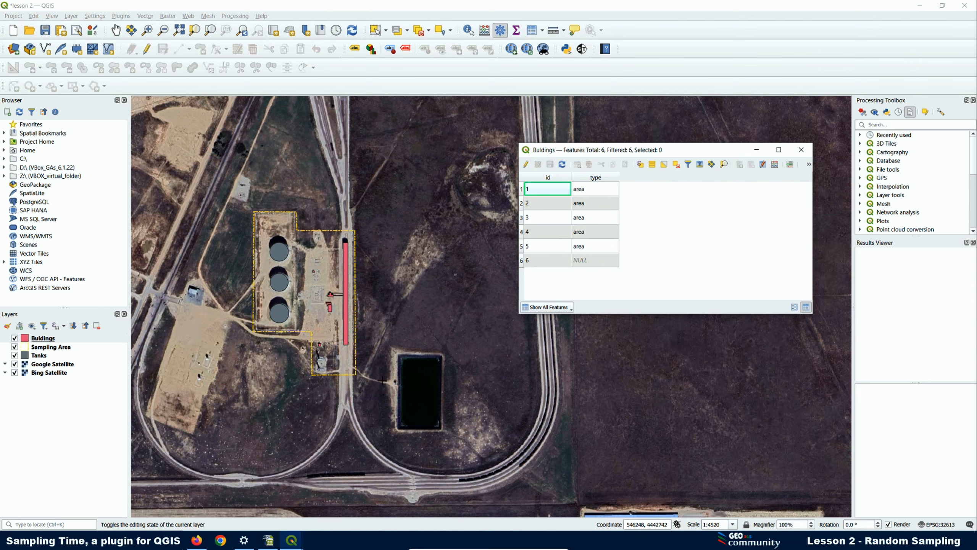
scroll(333, 324, up, 1)
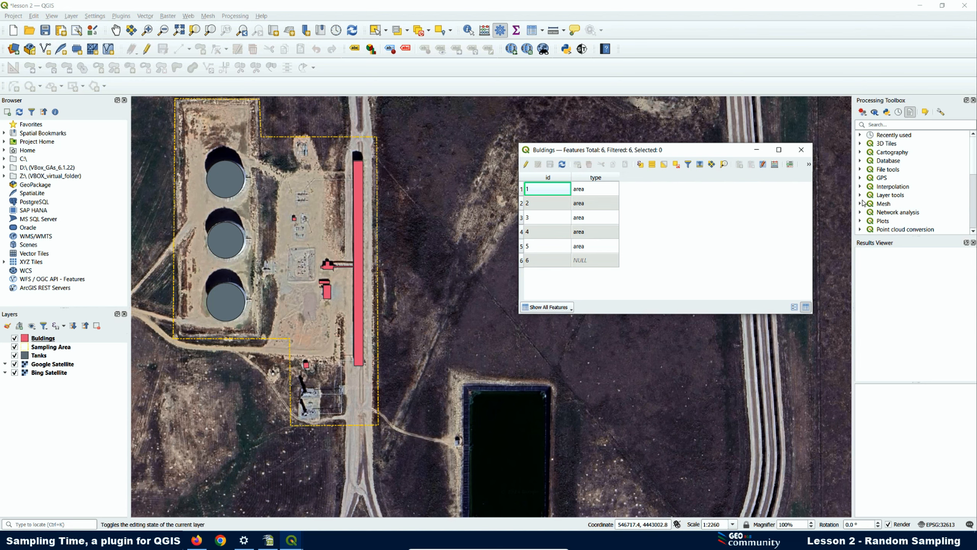
click(801, 150)
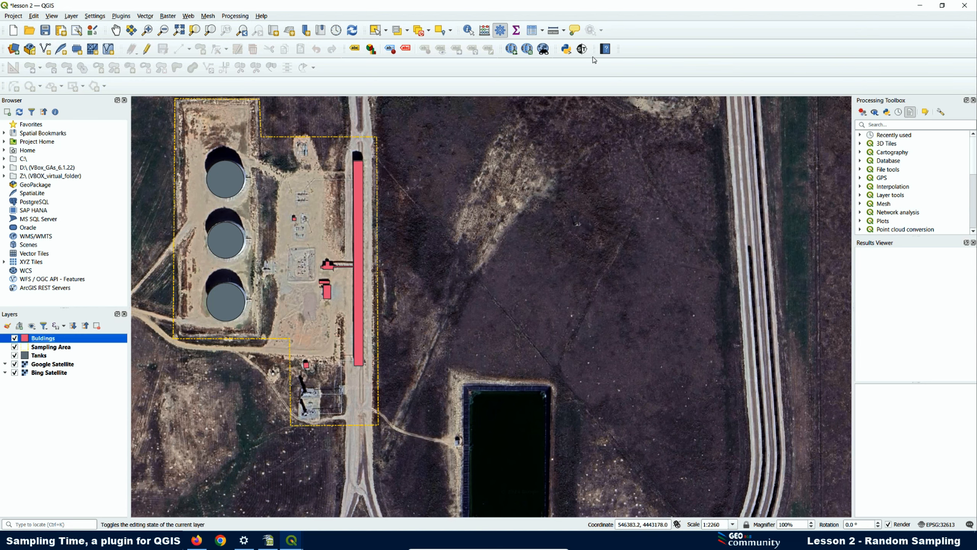
- With the Sampling Time Area tool, draw the first rectangular sampling area with ID 1
click(583, 49)
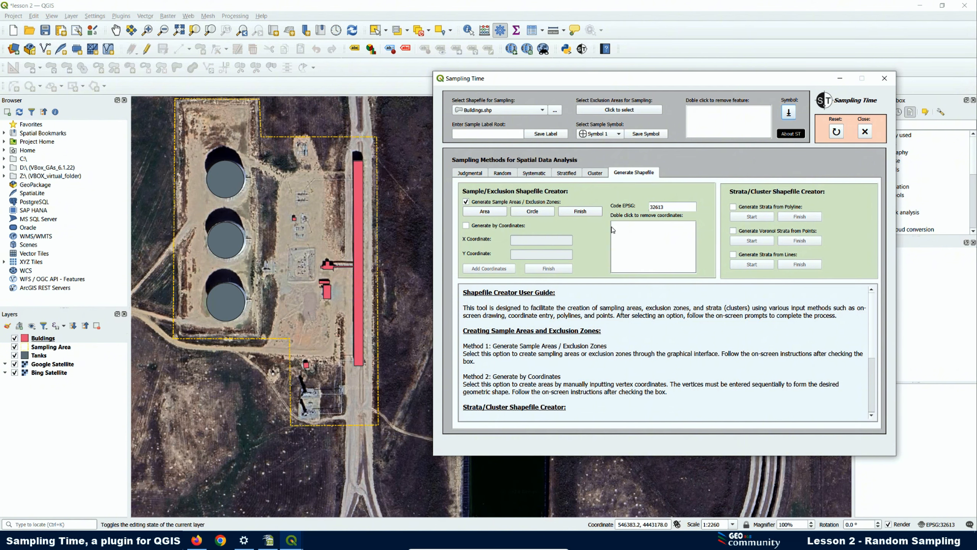
click(484, 212)
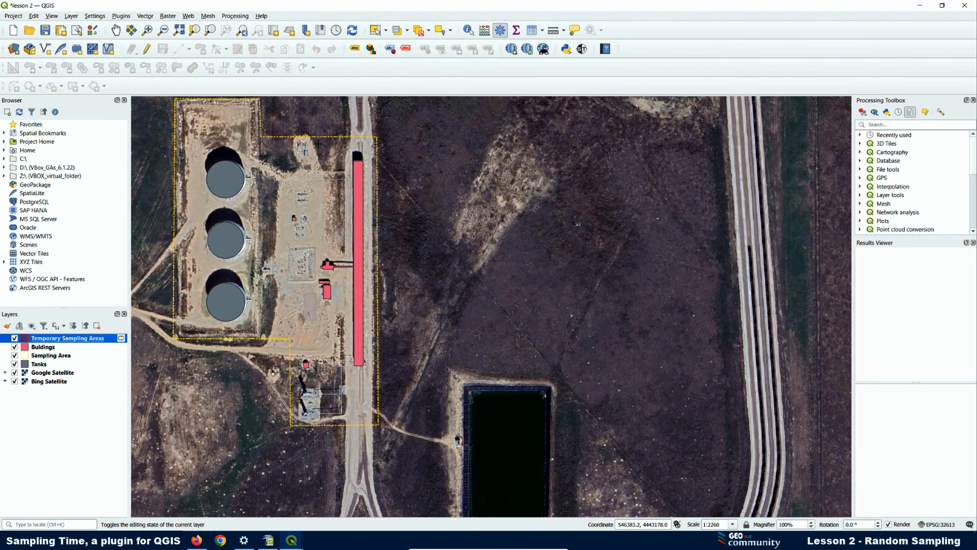
scroll(312, 147, up, 4)
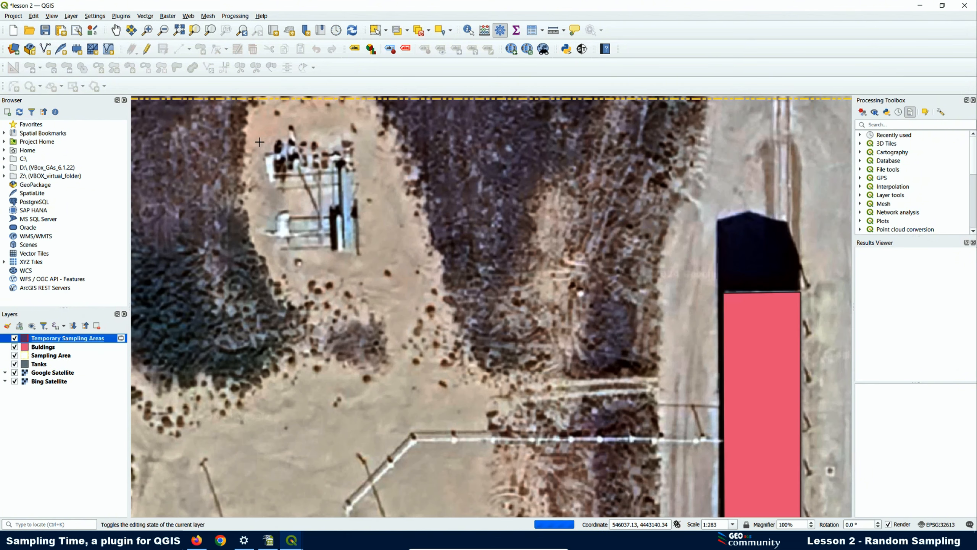
scroll(278, 152, down, 1)
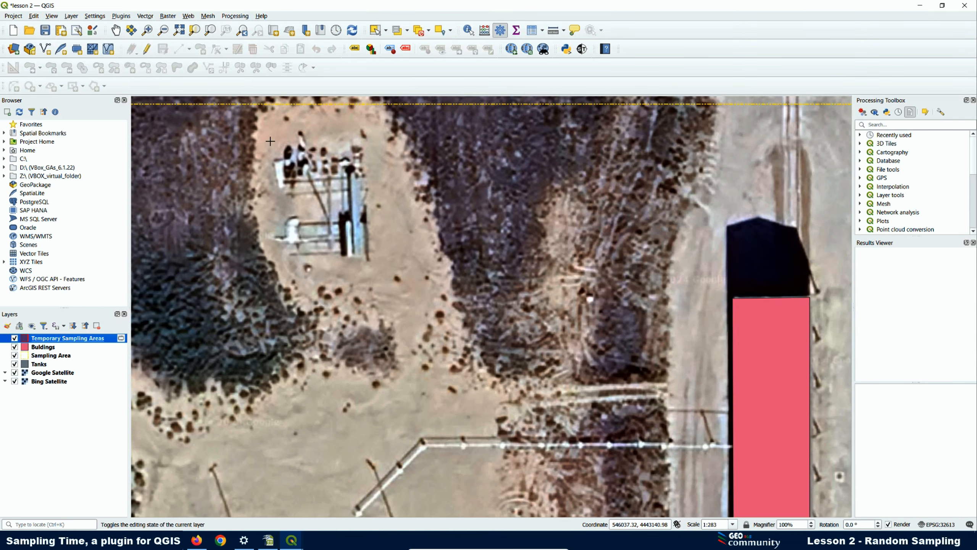
click(275, 131)
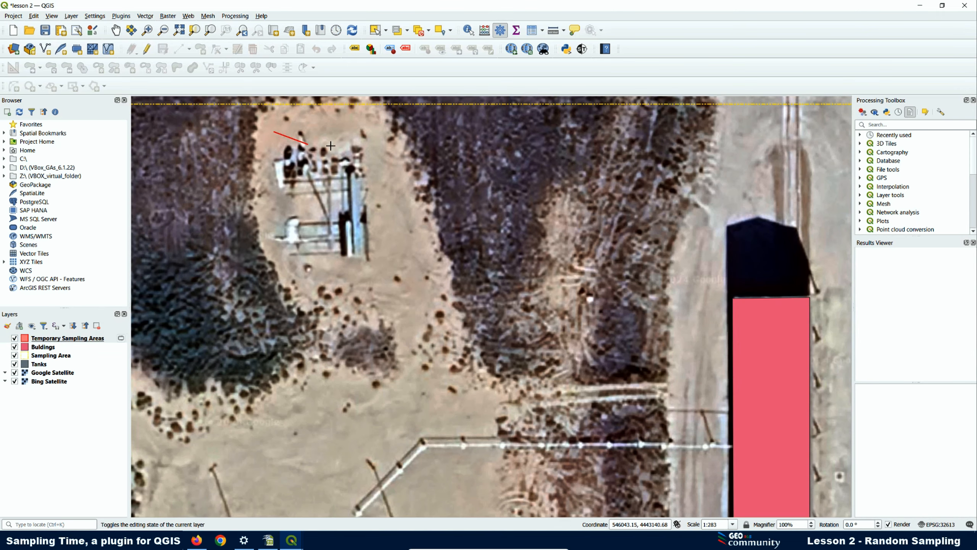
click(372, 132)
click(378, 274)
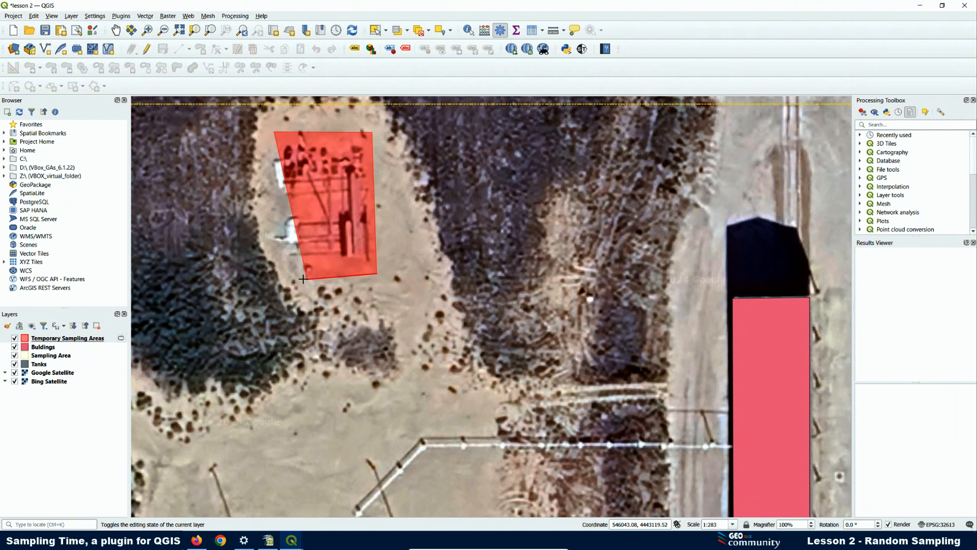
click(274, 272)
right_click(275, 272)
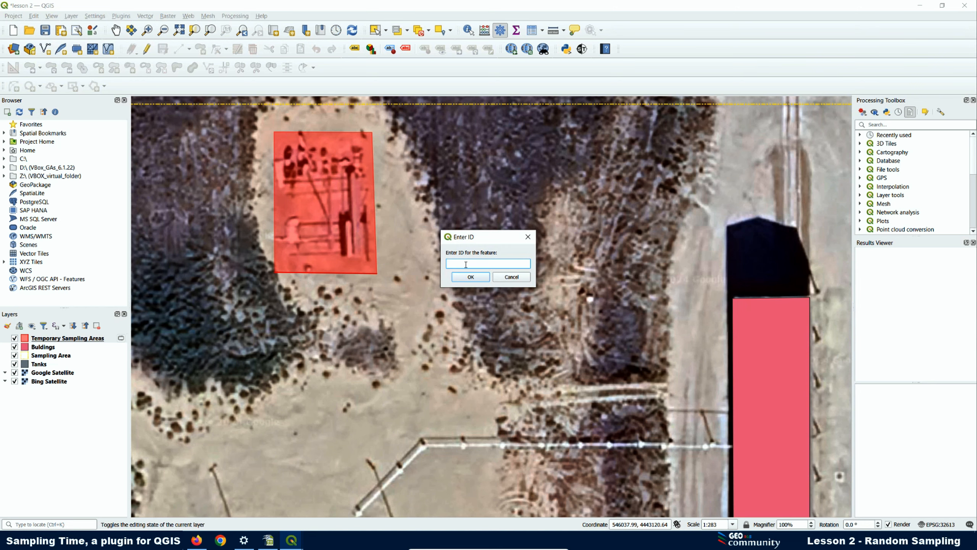
text(1)
click(487, 279)
- Draw a second rectangular sampling area over the small pipe structure with ID 2
scroll(352, 190, down, 2)
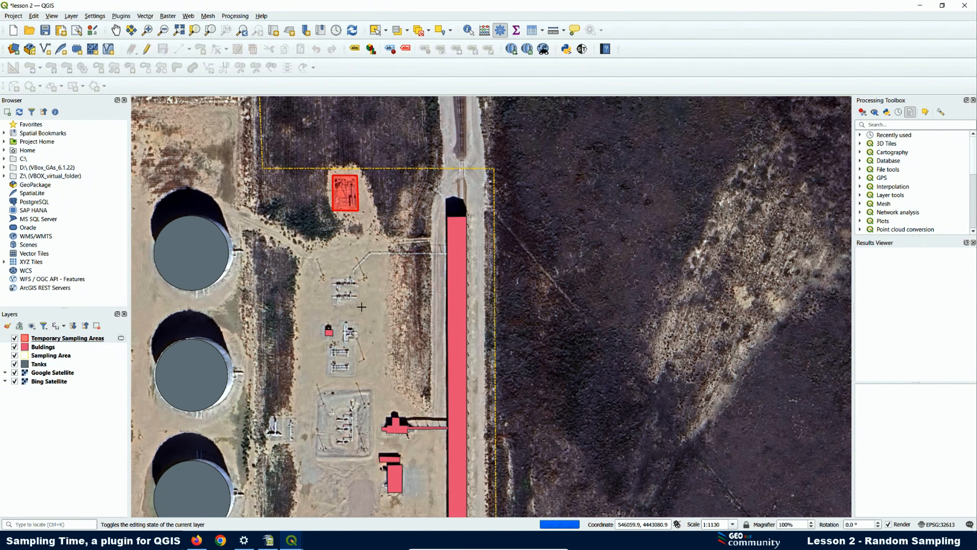
scroll(360, 302, up, 3)
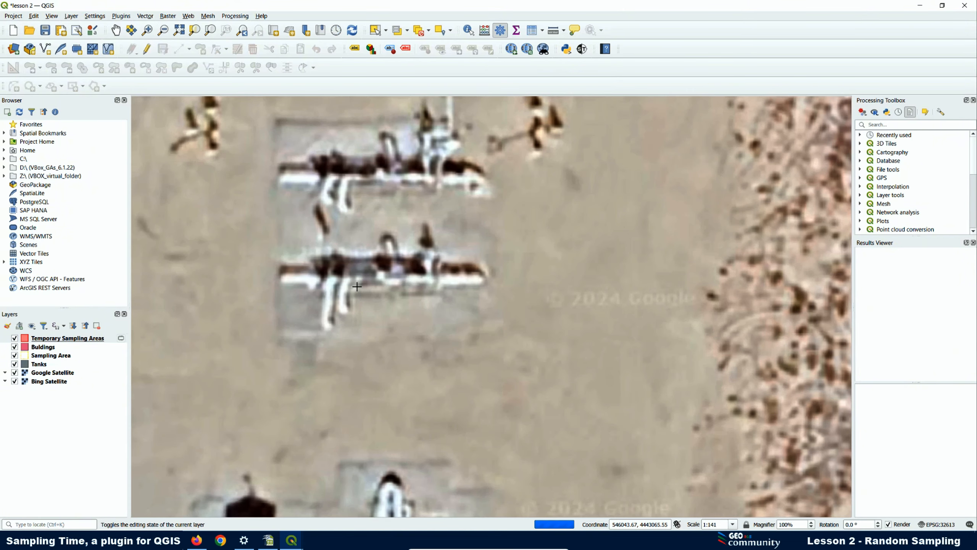
click(278, 121)
click(281, 337)
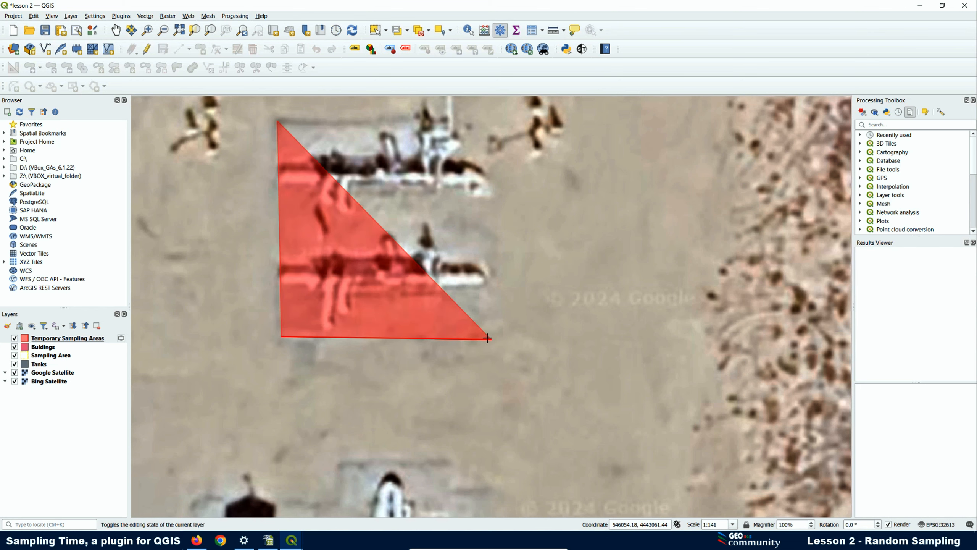
click(487, 337)
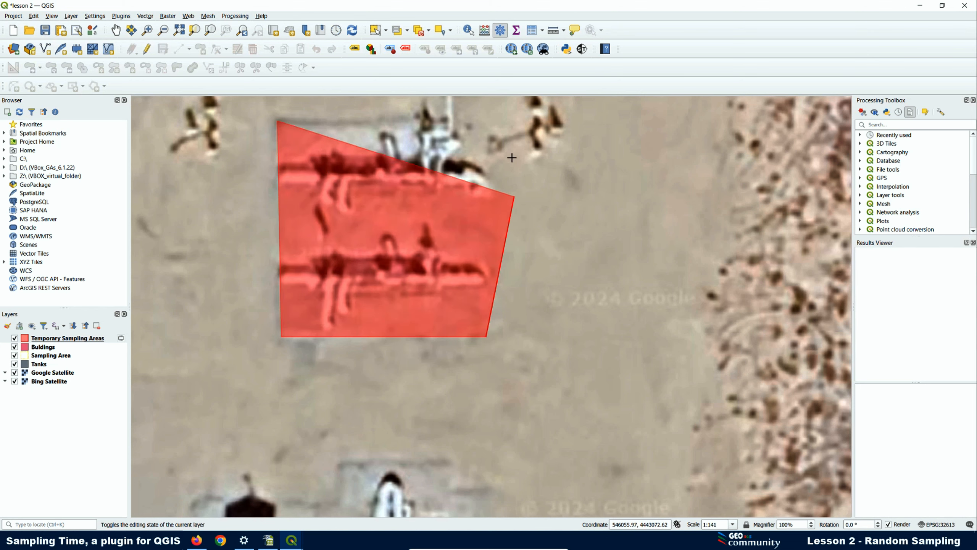
click(481, 121)
right_click(481, 122)
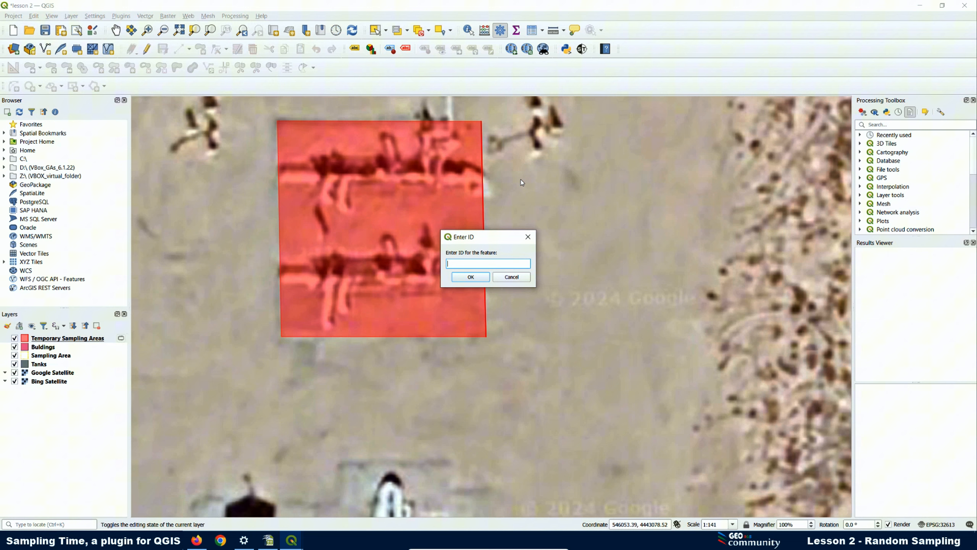
text(2)
click(470, 277)
scroll(402, 187, down, 2)
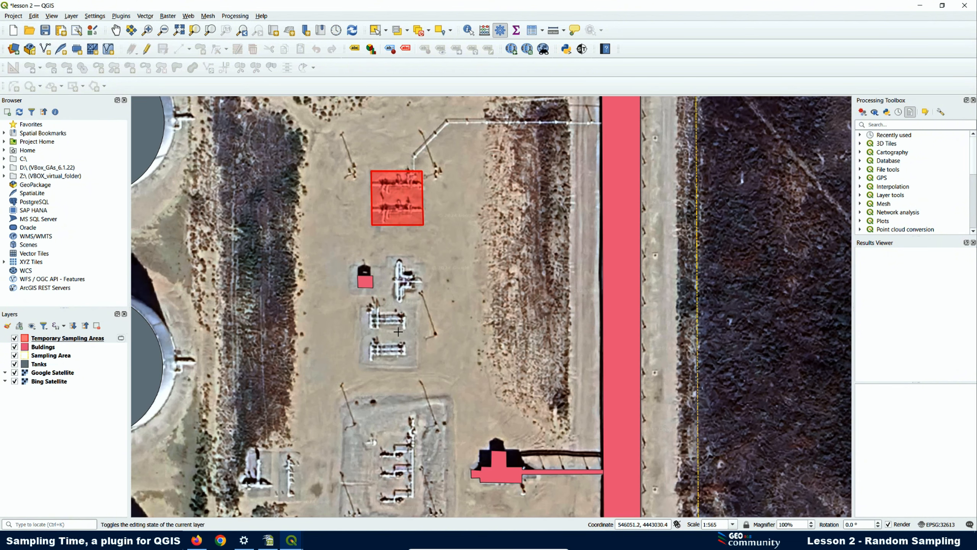
- Outline the irregular equipment pad as sampling area ID 3
scroll(398, 331, up, 1)
scroll(400, 193, up, 1)
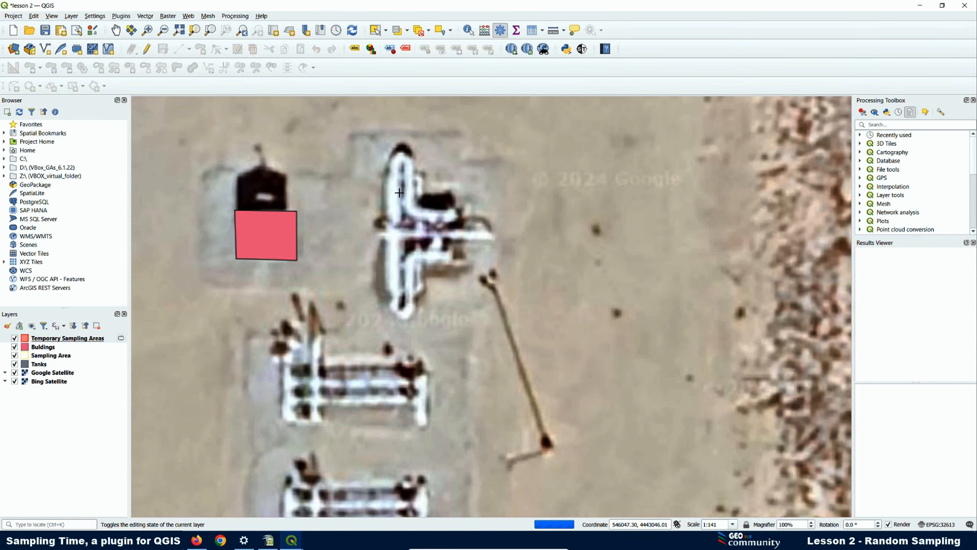
click(351, 137)
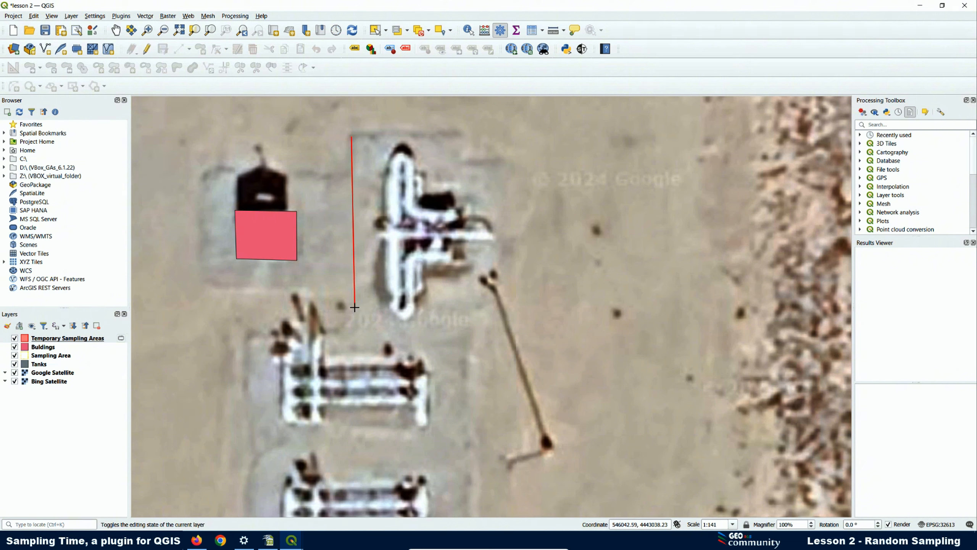
click(357, 312)
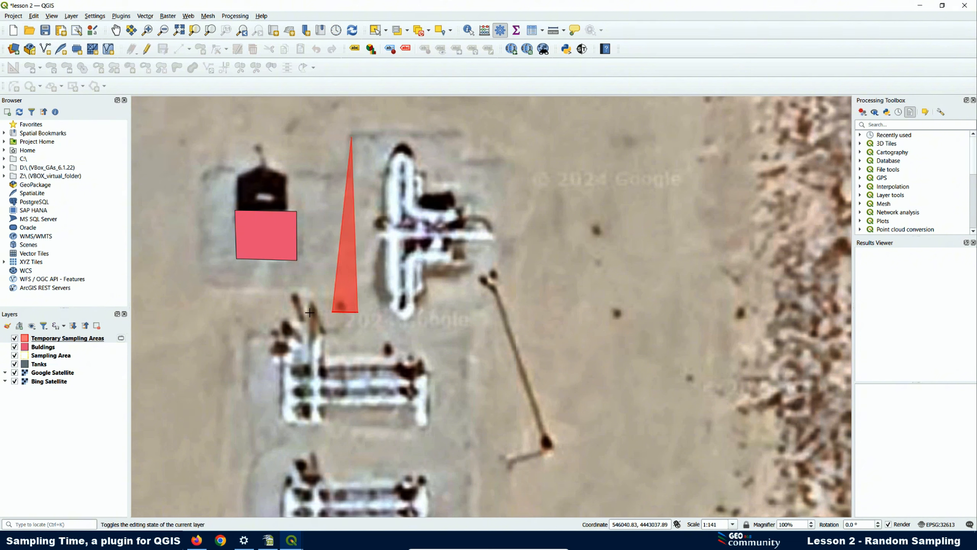
click(251, 310)
scroll(244, 341, down, 2)
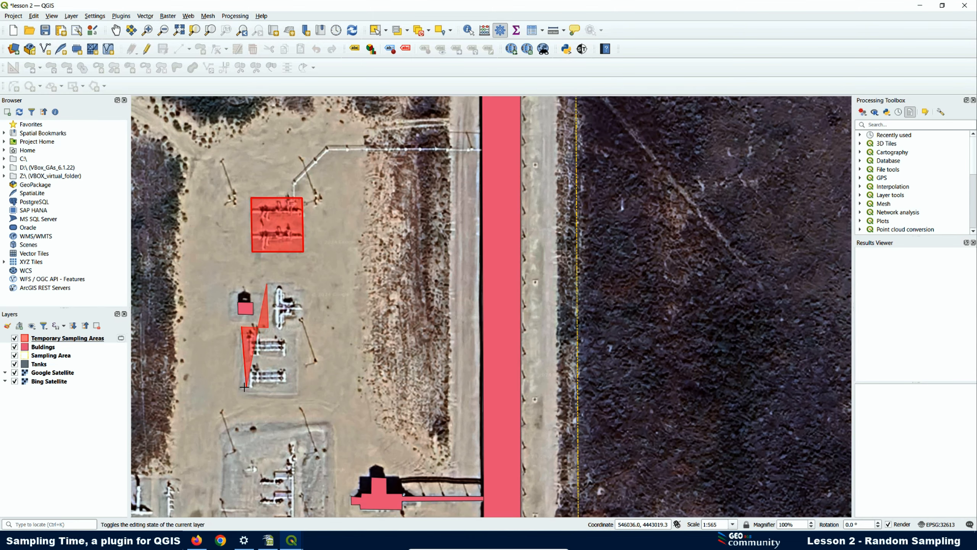
scroll(244, 386, up, 1)
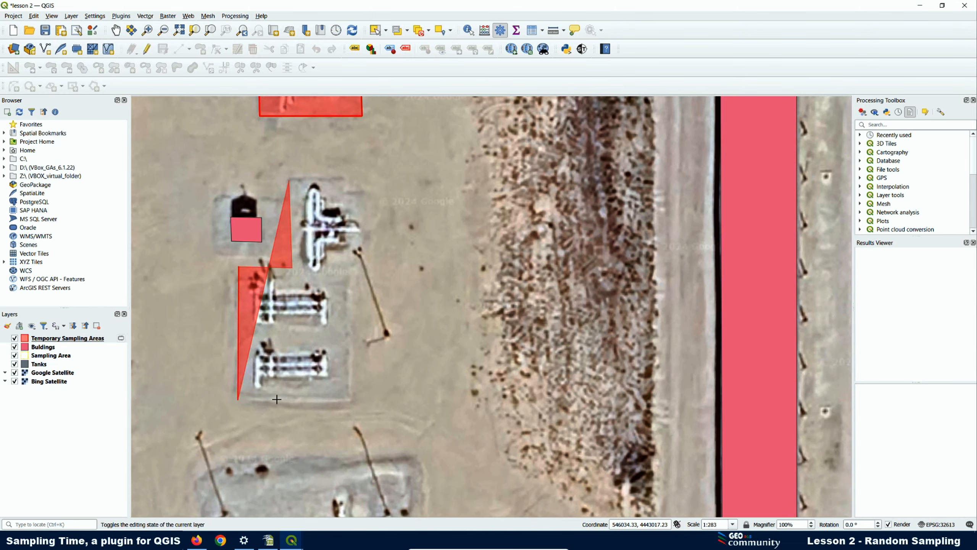
click(238, 400)
click(350, 405)
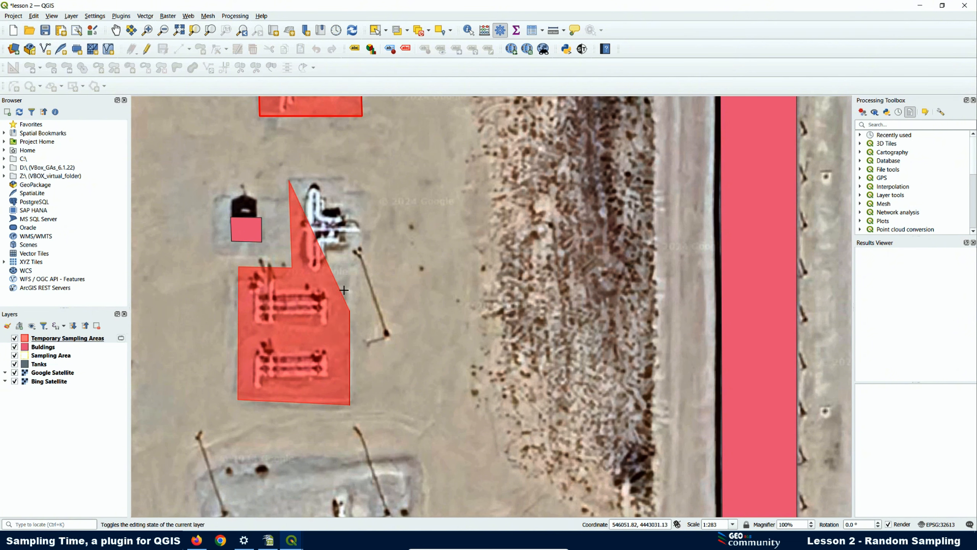
click(347, 258)
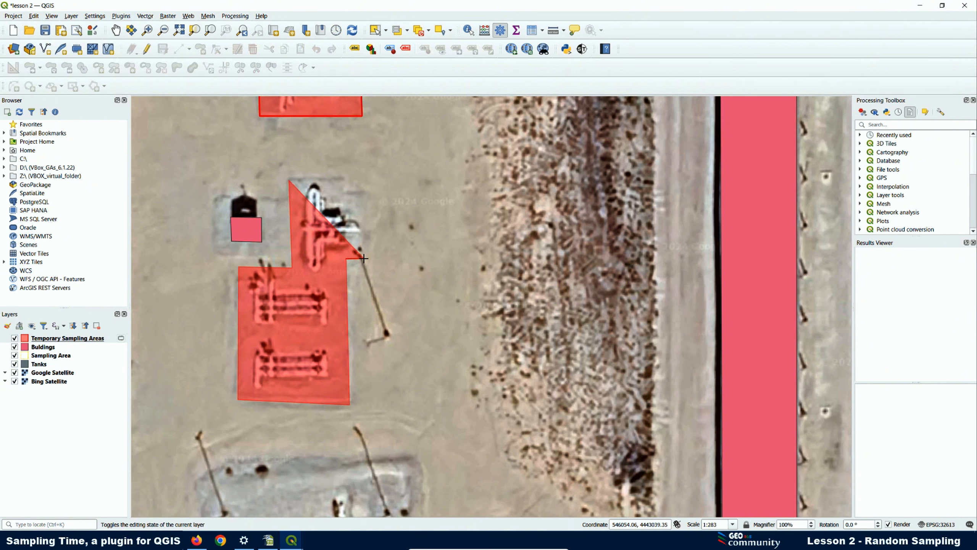
click(364, 258)
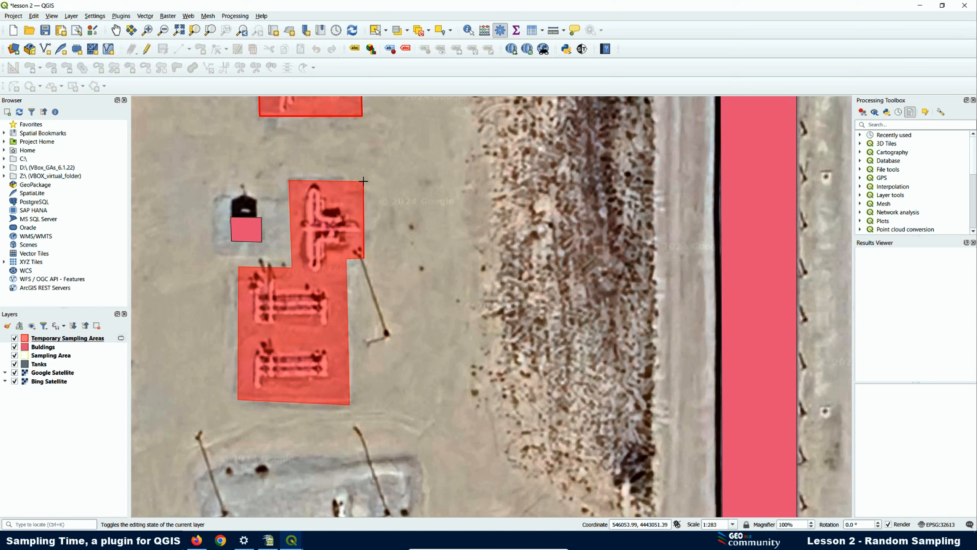
right_click(364, 181)
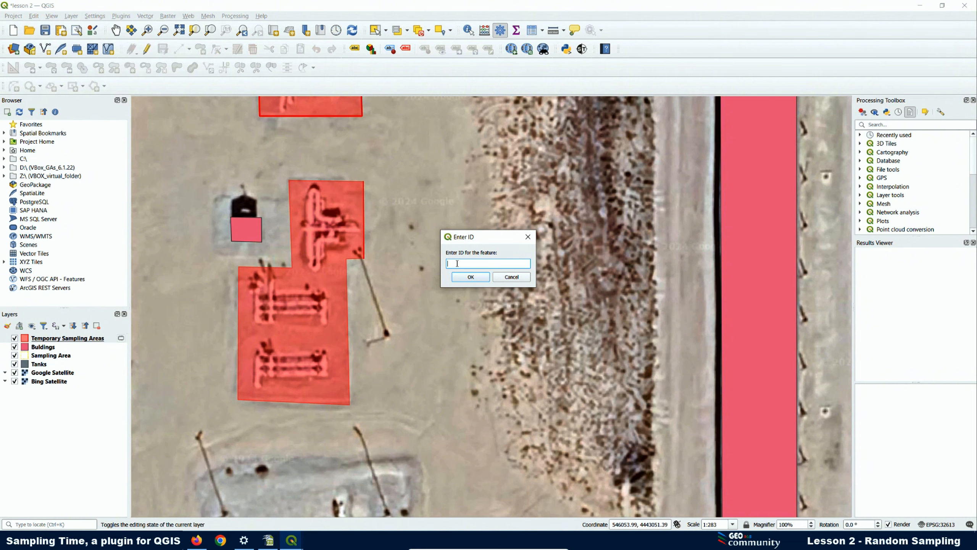
click(472, 277)
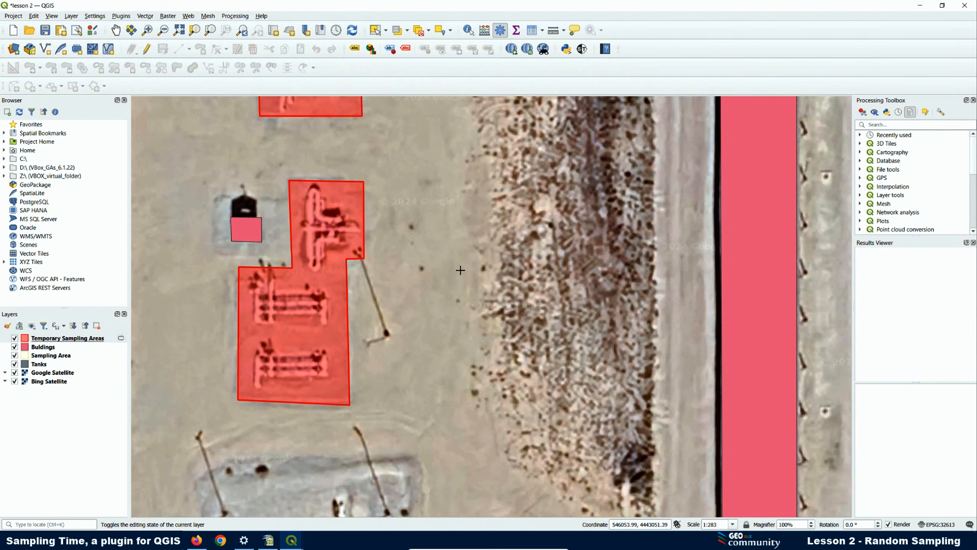
- Draw a rectangular sampling area around the next equipment pad with ID 4
scroll(354, 192, down, 2)
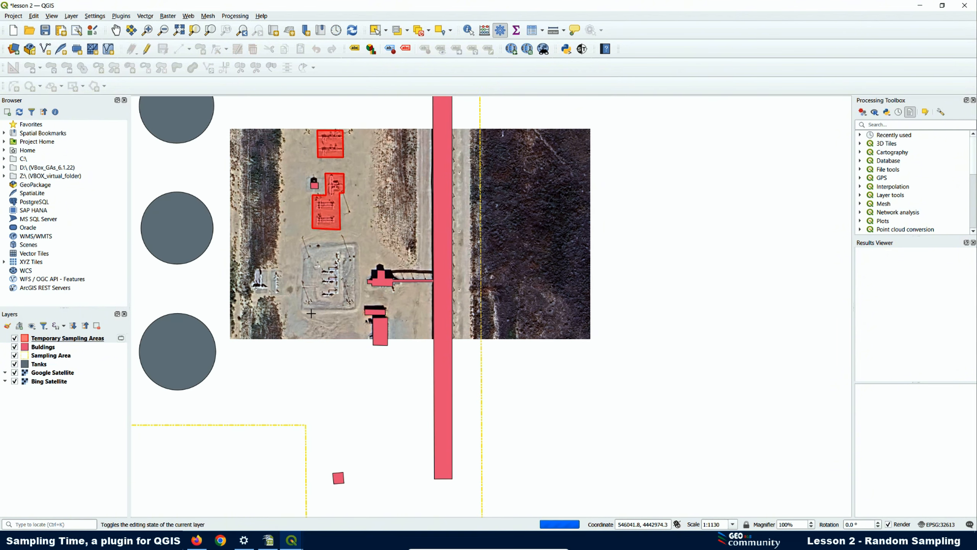
scroll(322, 300, up, 1)
click(313, 299)
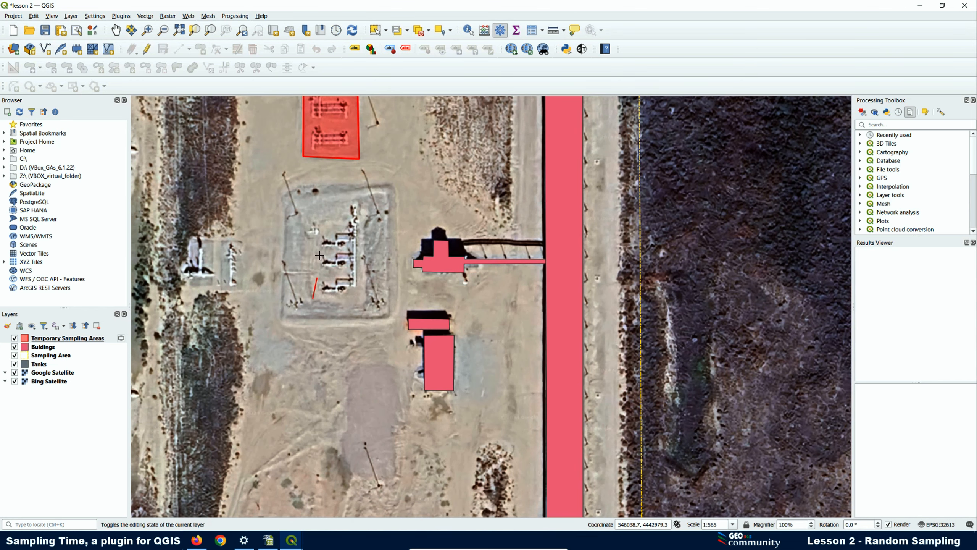
click(313, 205)
click(364, 205)
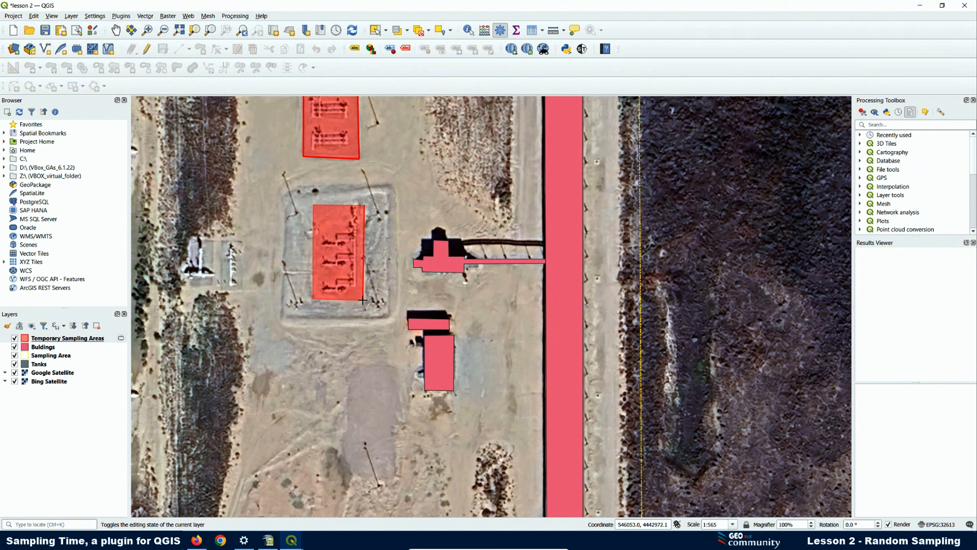
click(362, 300)
right_click(363, 300)
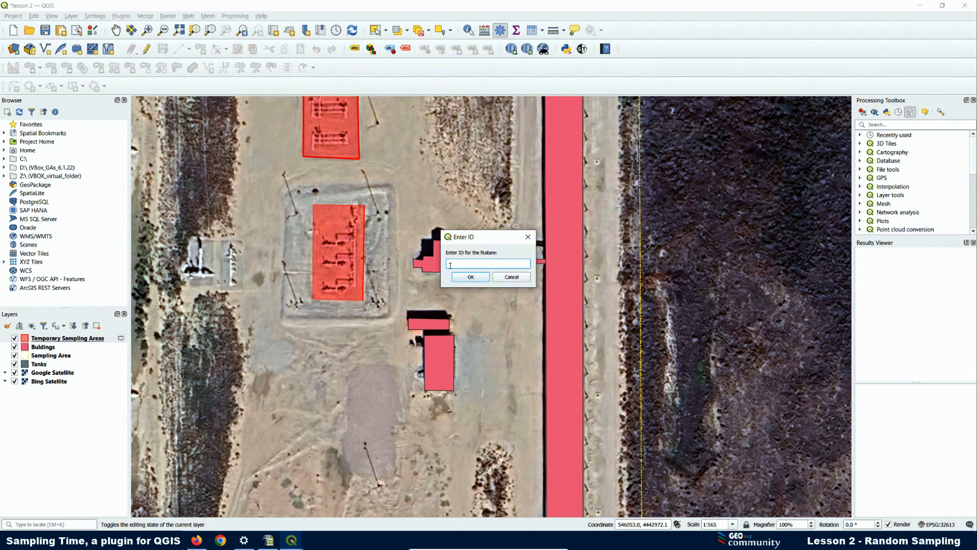
drag(454, 263, 436, 263)
text(4)
click(472, 276)
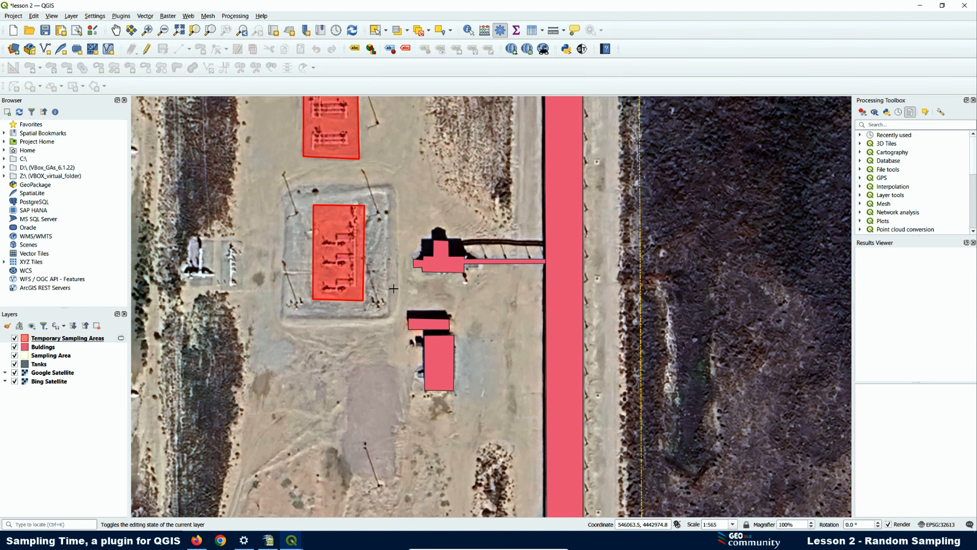
- Draw a four-sided sampling area over the southern pad with ID 5
scroll(380, 255, down, 2)
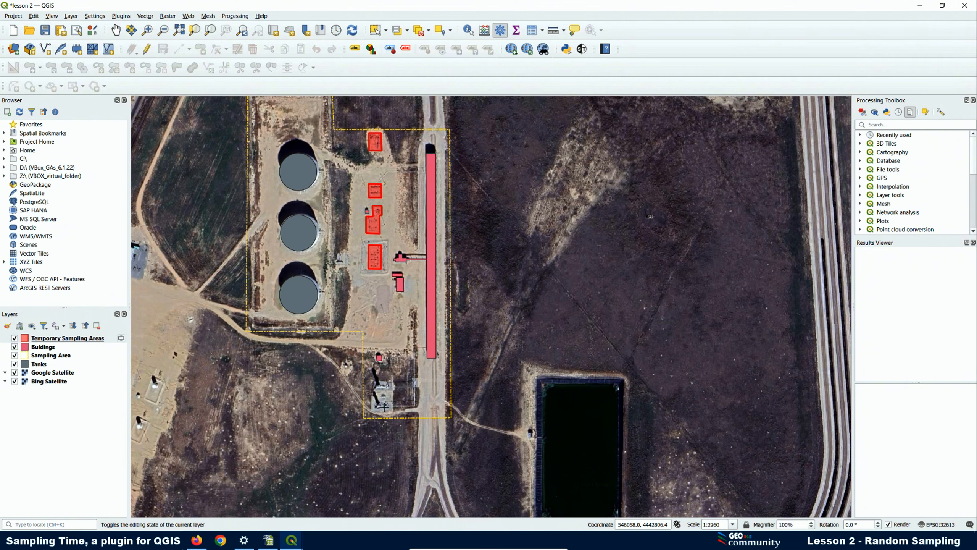
scroll(383, 407, up, 2)
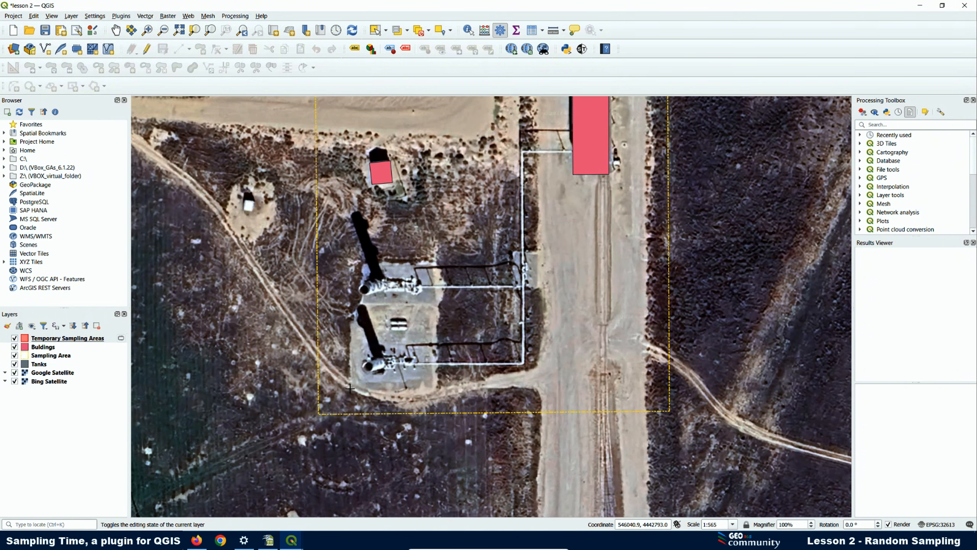
click(350, 388)
click(355, 260)
click(437, 264)
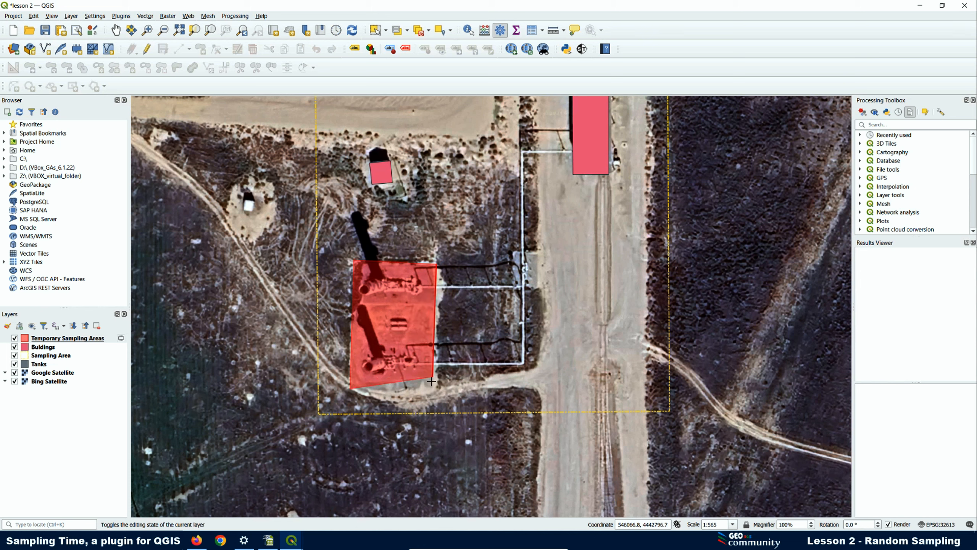
click(438, 391)
right_click(437, 391)
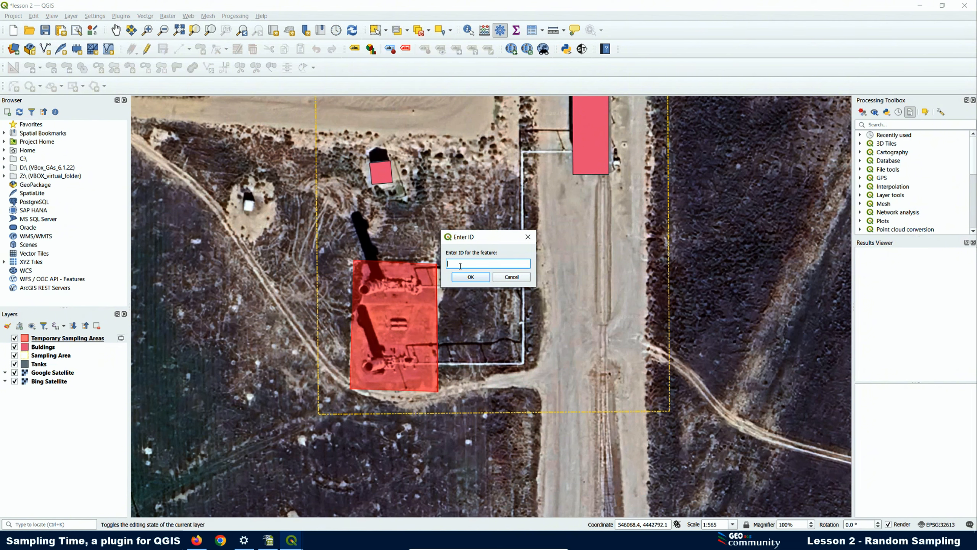
text(5)
click(470, 277)
scroll(455, 305, down, 2)
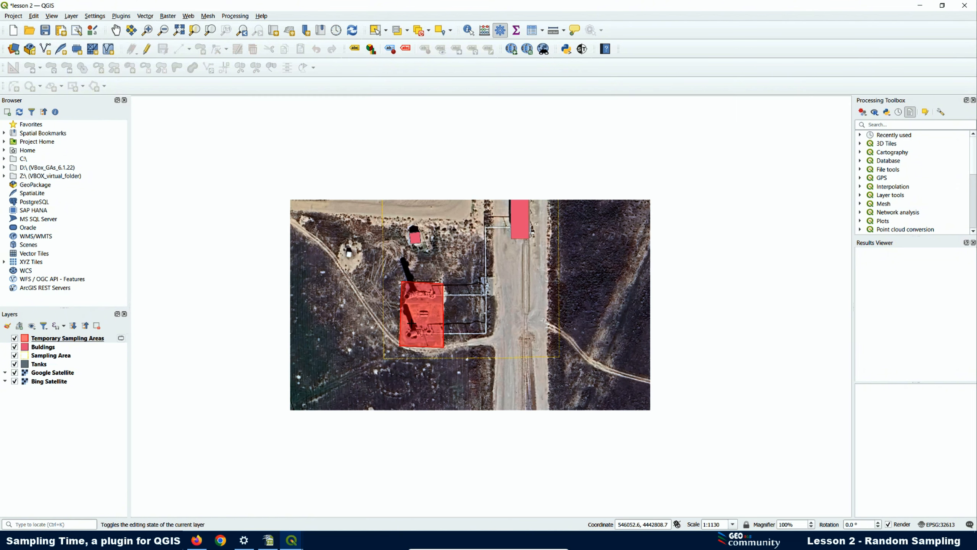
scroll(416, 253, down, 1)
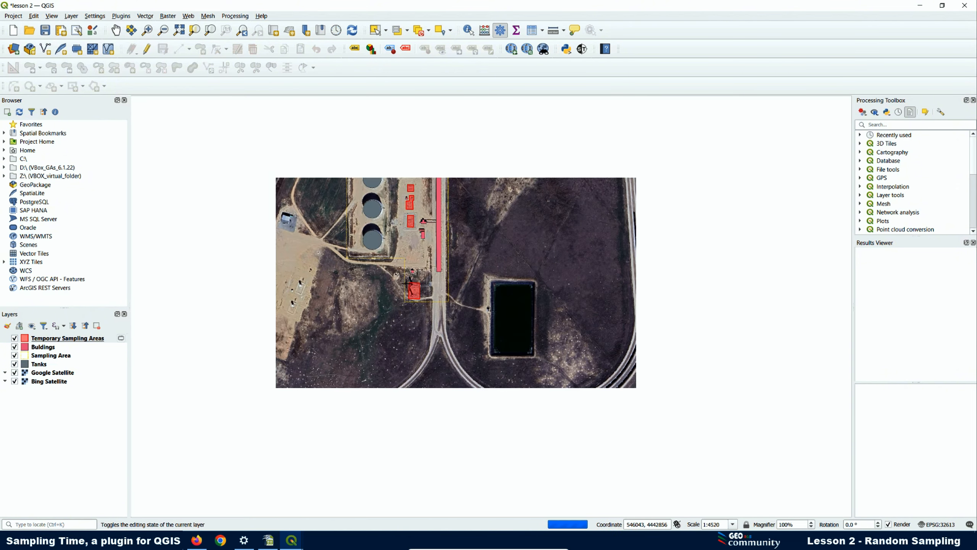
scroll(412, 166, up, 1)
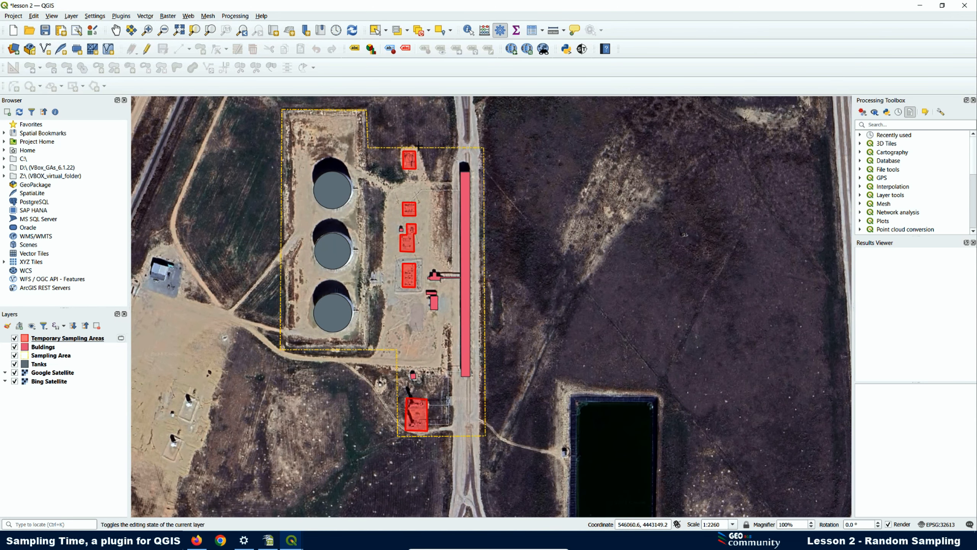
scroll(369, 271, up, 3)
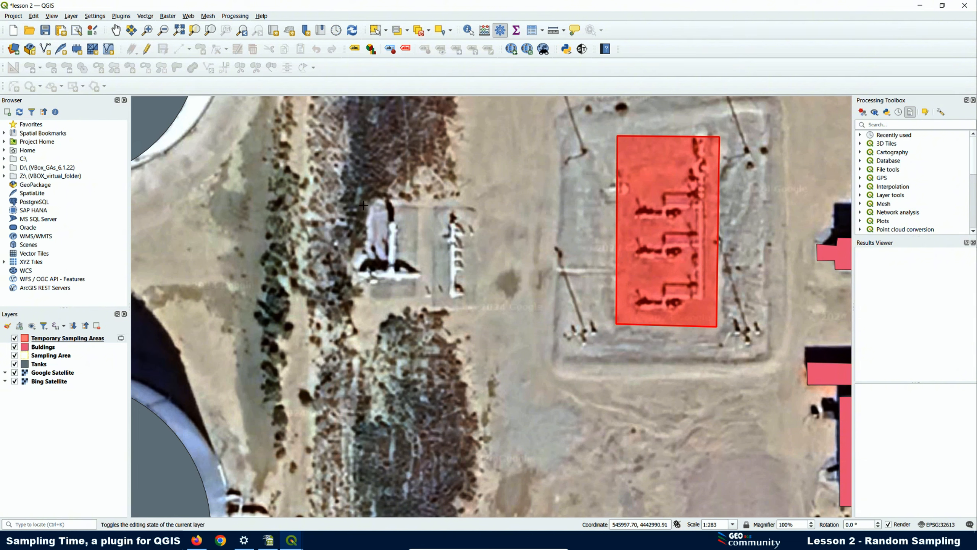
- Dismiss the too-few-points error and discard the unwanted triangle sketch
right_click(369, 298)
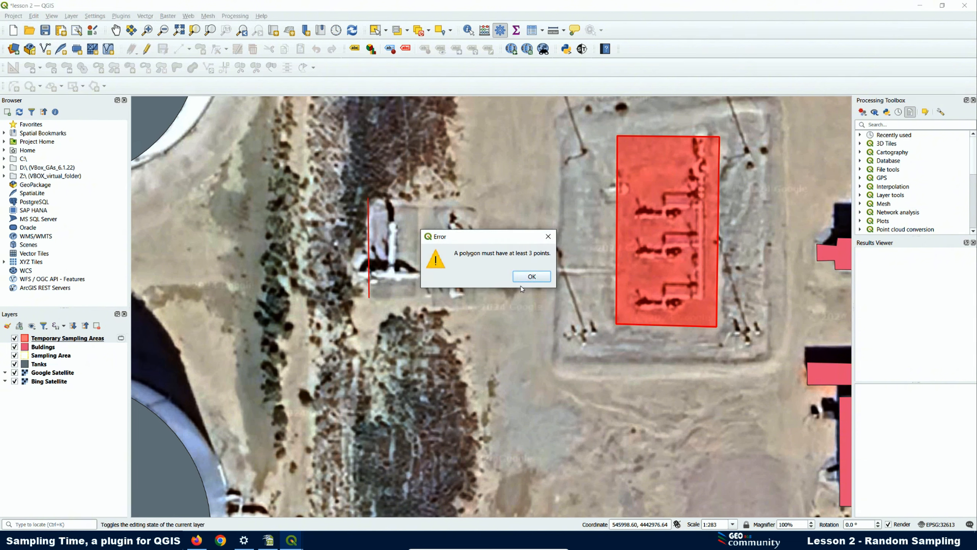
click(532, 278)
click(413, 219)
click(385, 249)
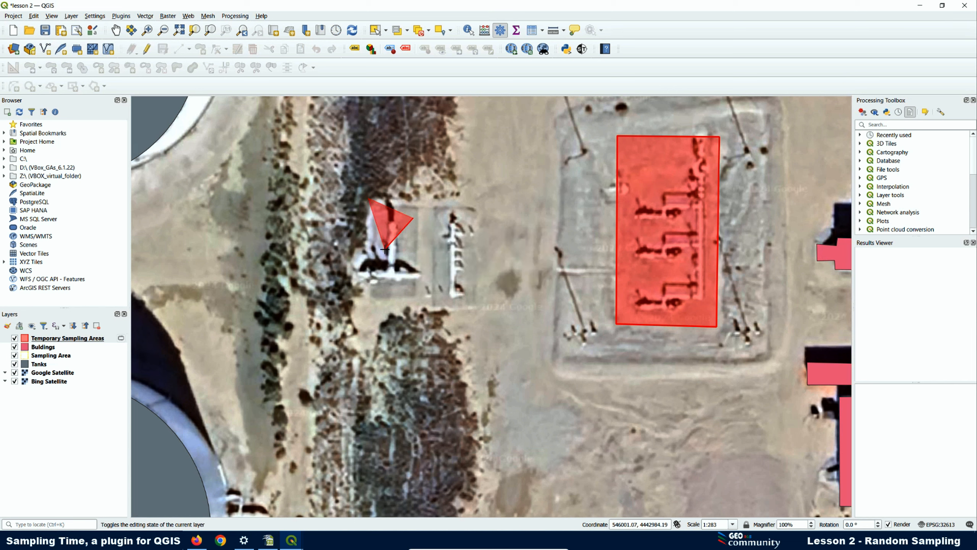
right_click(385, 249)
click(517, 280)
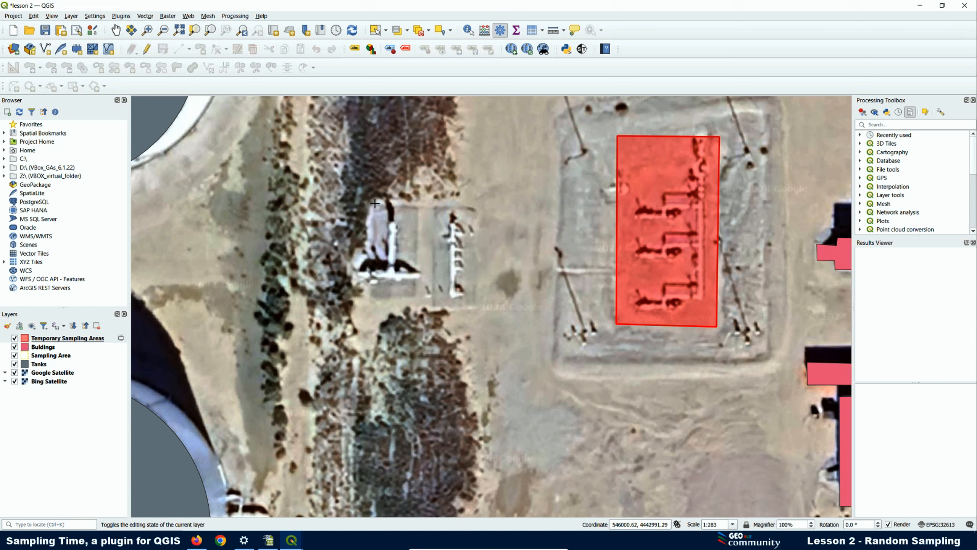
- Draw the sampling polygon around the structure west of the pads with ID 6
click(361, 197)
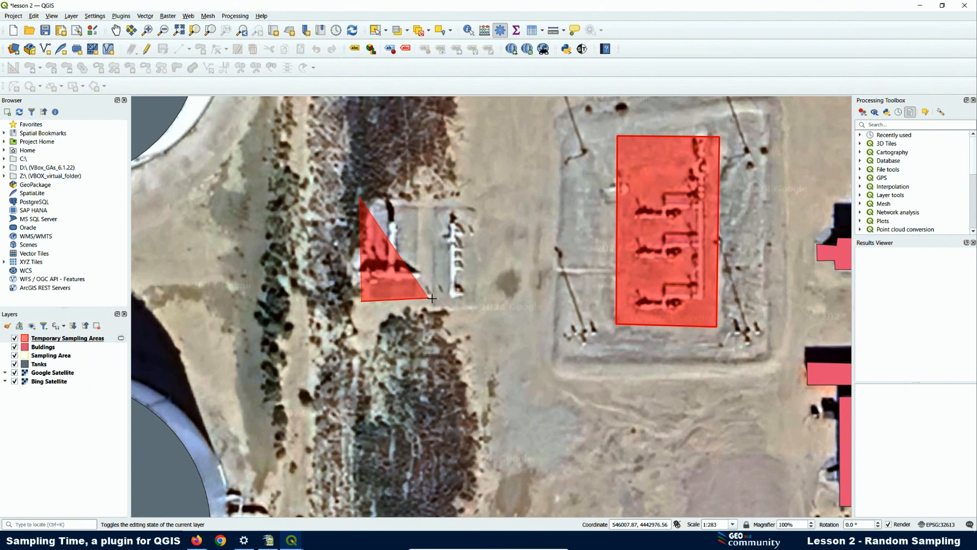
click(483, 308)
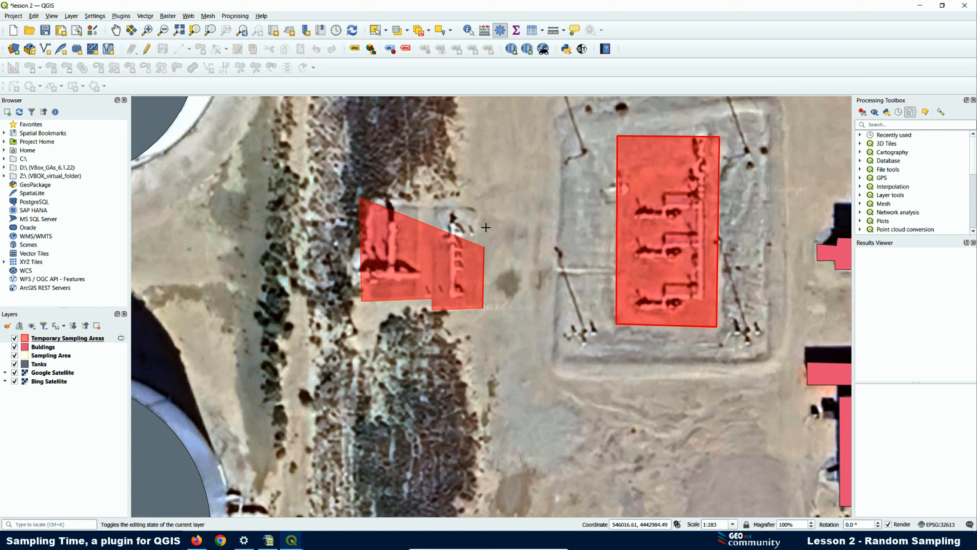
click(478, 197)
right_click(479, 197)
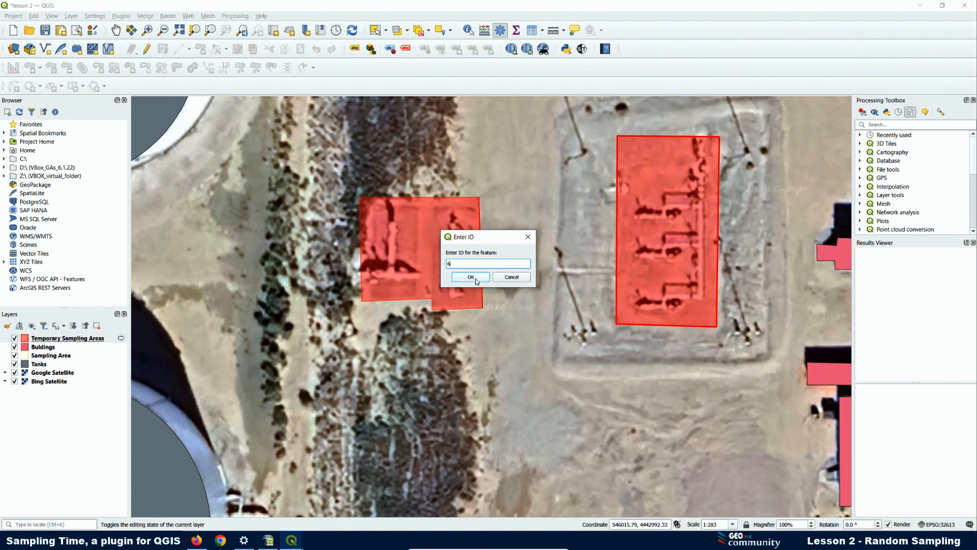
click(471, 277)
scroll(346, 265, down, 2)
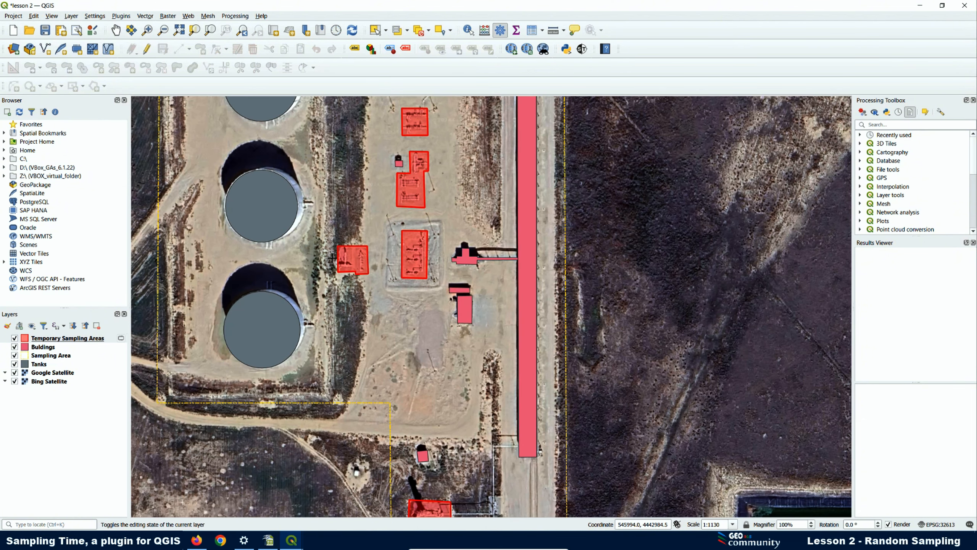
scroll(332, 258, down, 1)
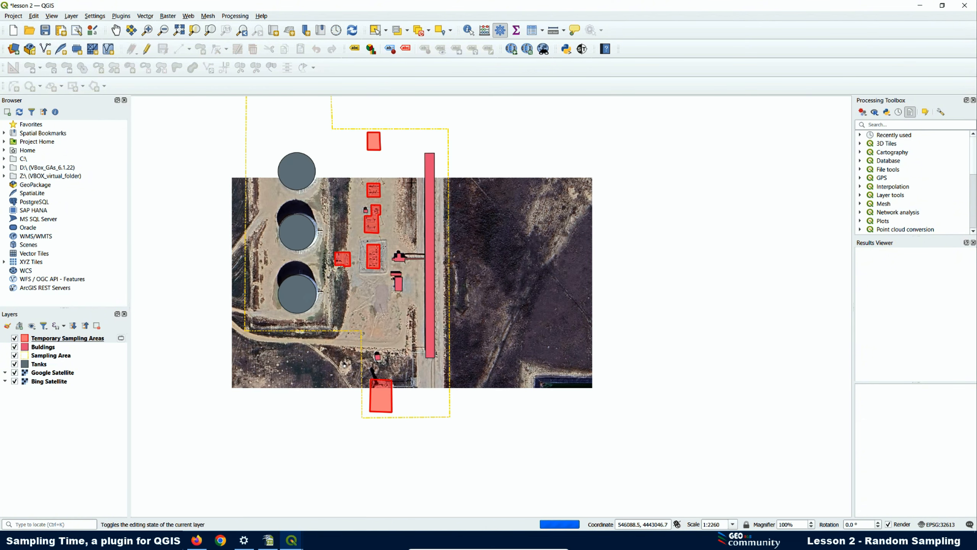
scroll(370, 159, up, 1)
scroll(324, 273, down, 1)
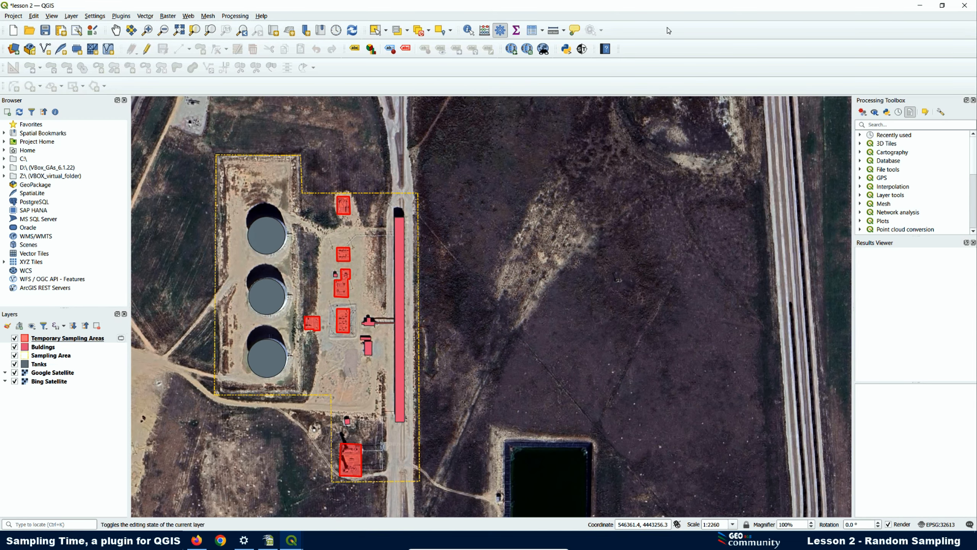
- Finish the sampling areas and save them as Facilities in the Exclusion Zones folder
click(582, 49)
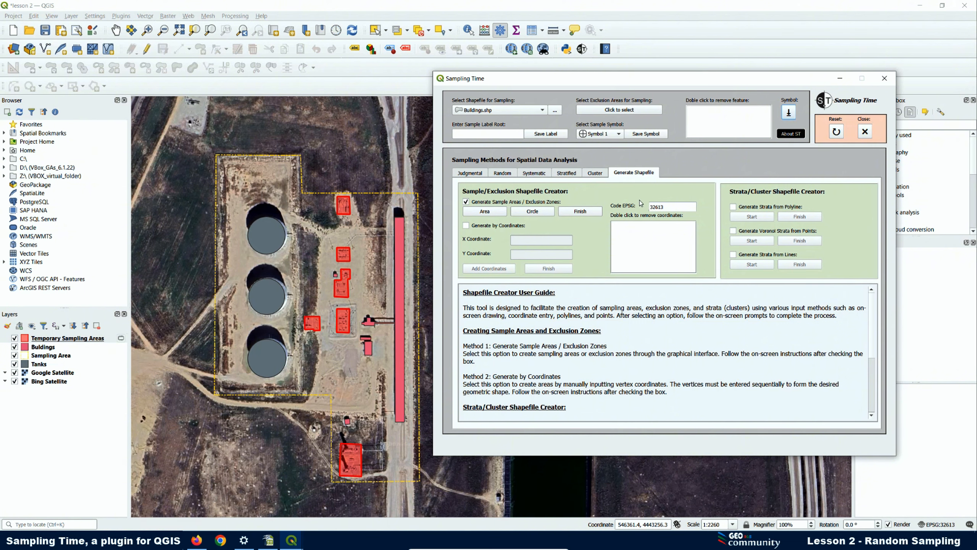
click(584, 211)
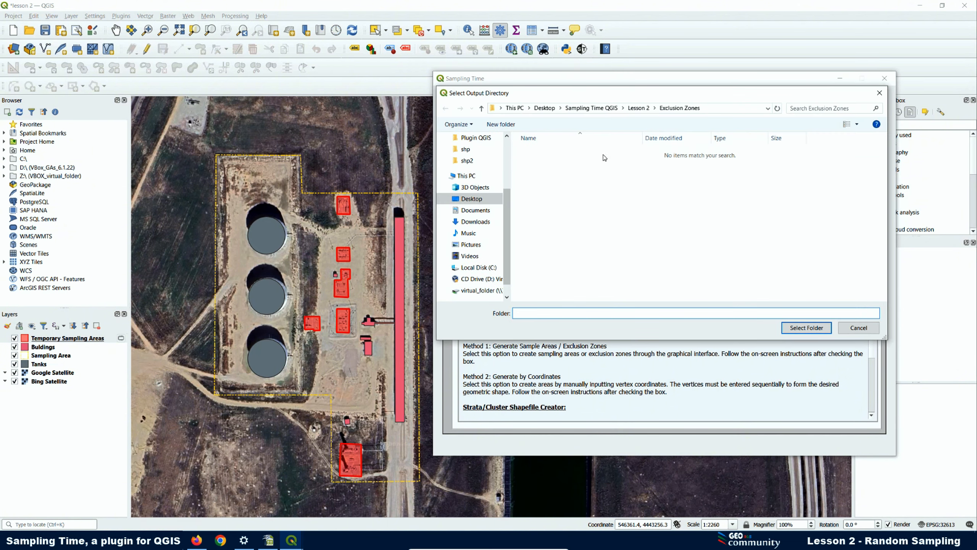
click(641, 109)
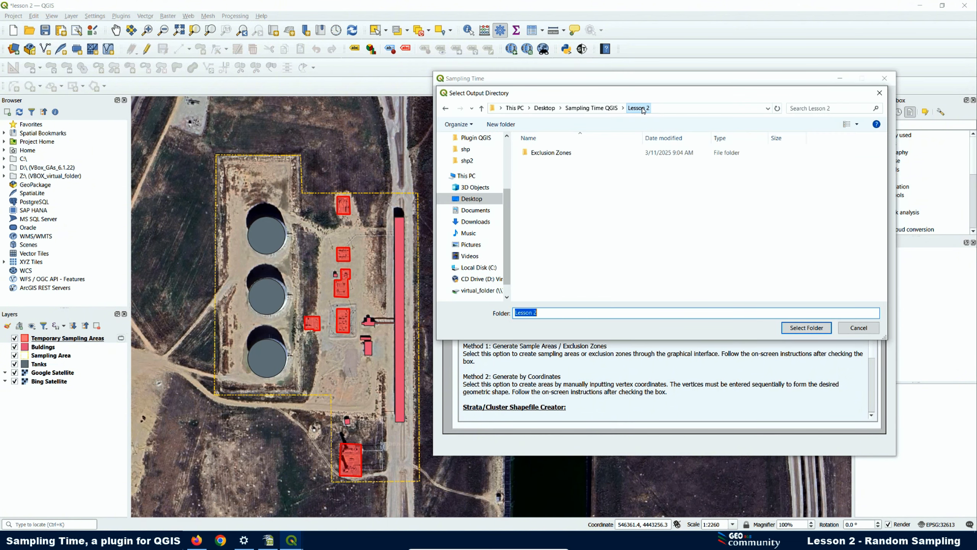
click(550, 153)
click(798, 329)
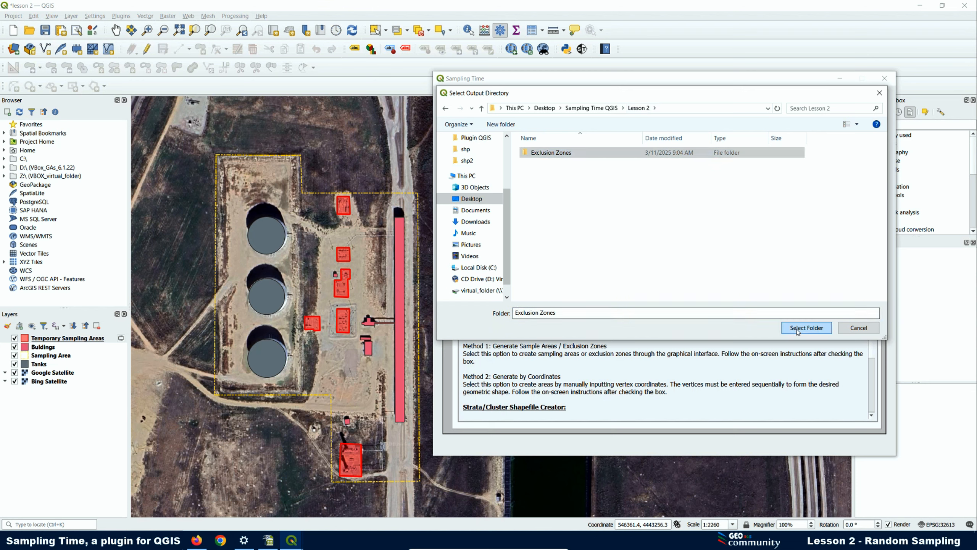
drag(496, 264, 436, 259)
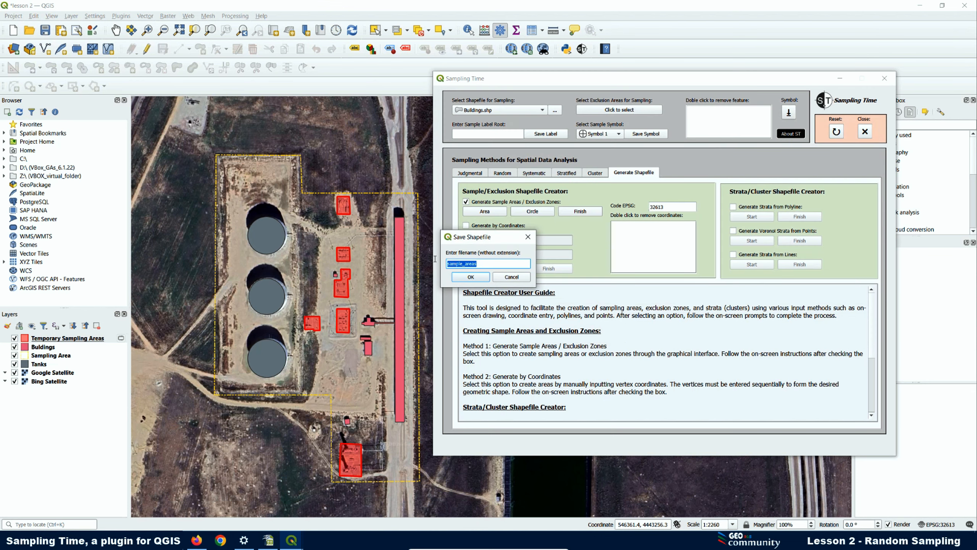
text(Facilities)
click(471, 277)
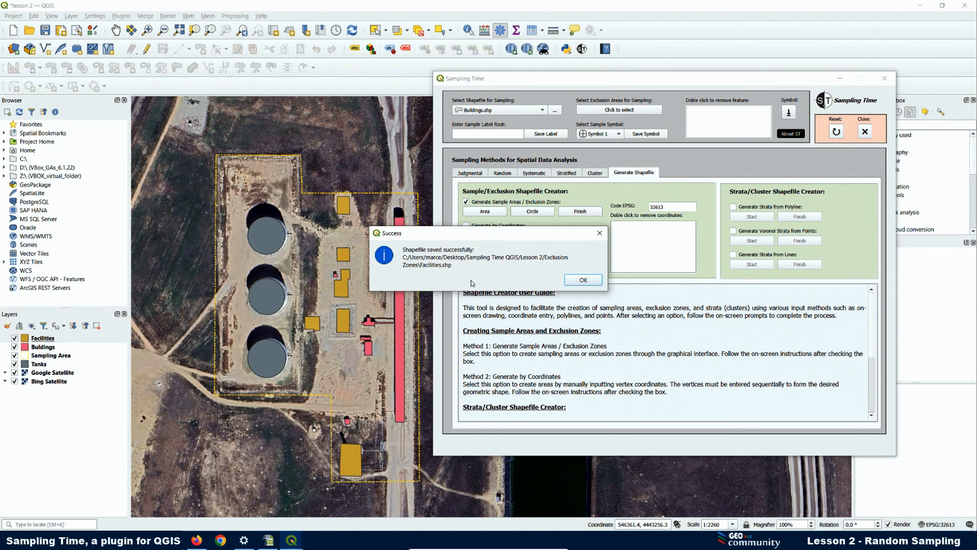
click(584, 279)
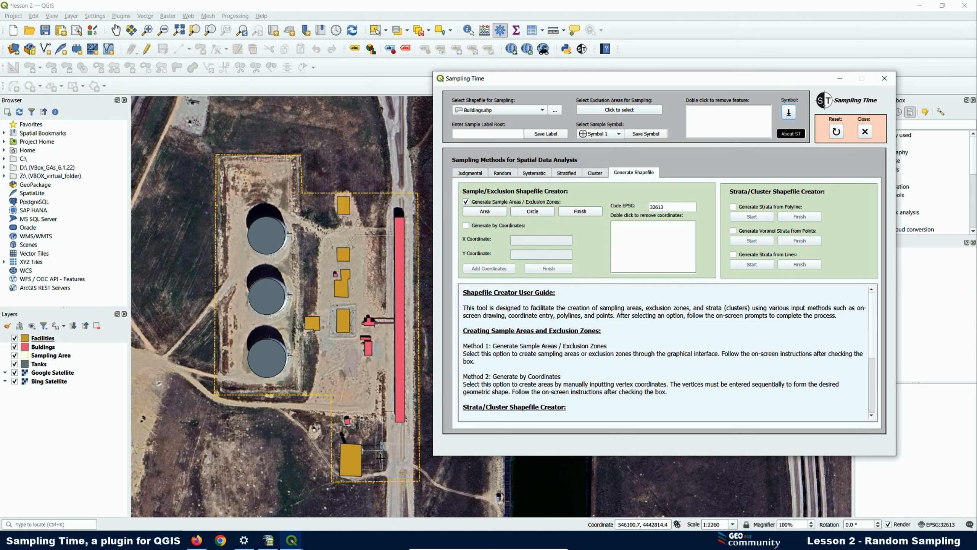
- Start a new area, then move the Sampling Time window out of view
scroll(380, 458, up, 1)
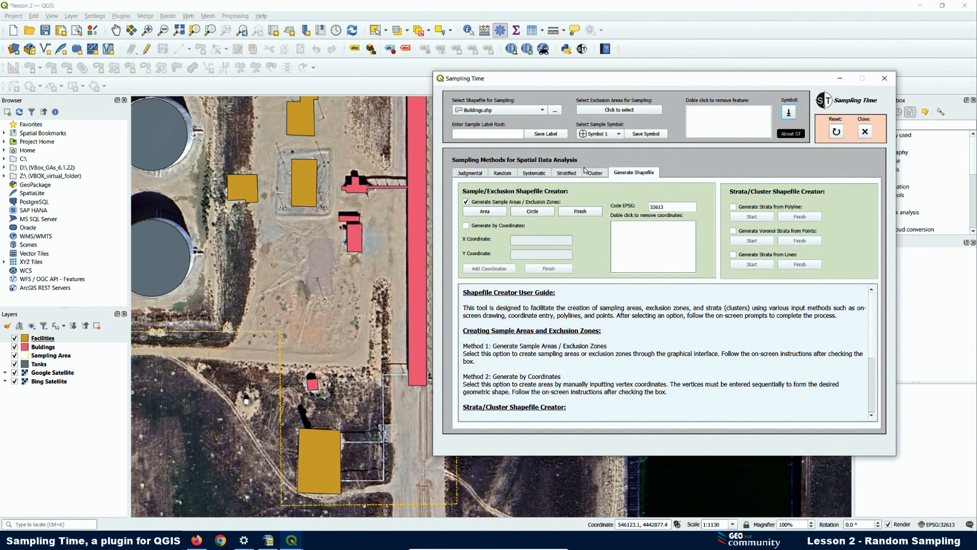
click(501, 213)
scroll(384, 443, up, 2)
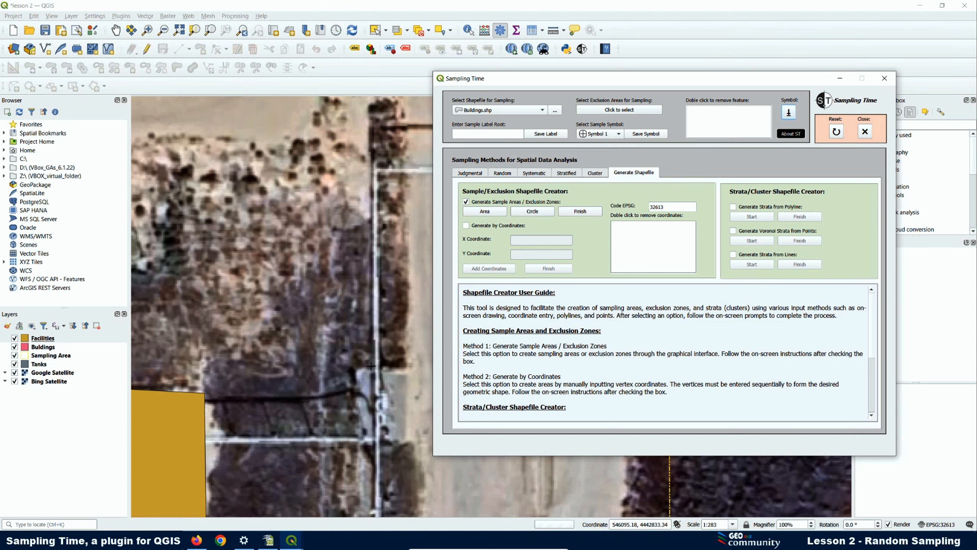
scroll(369, 363, down, 1)
scroll(286, 304, down, 2)
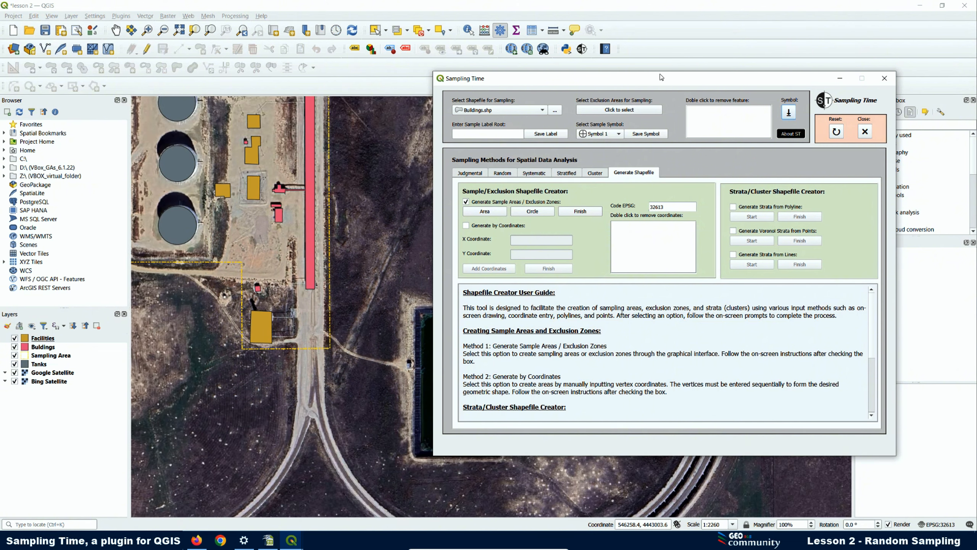
click(840, 79)
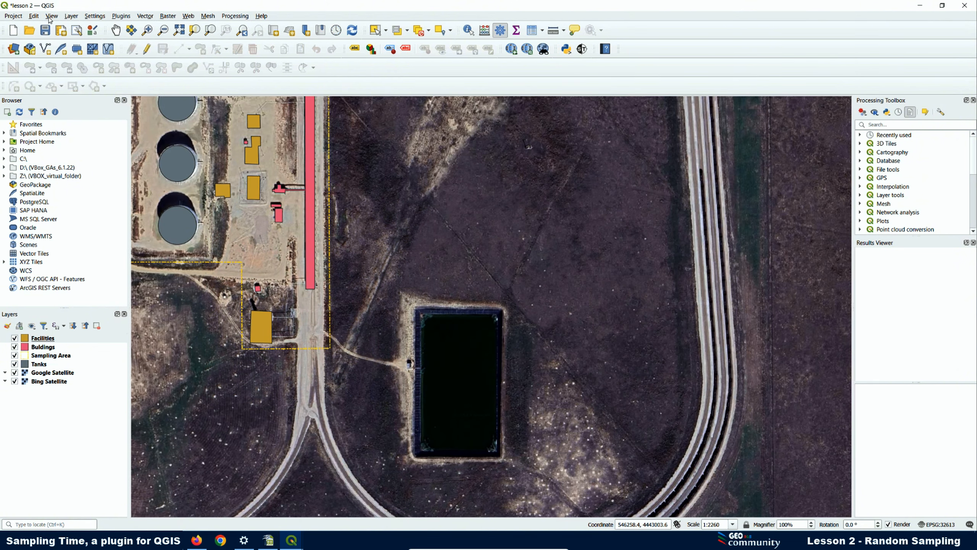
- Begin a new shapefile layer named Pipes saved in the Exclusion Zones folder
click(71, 16)
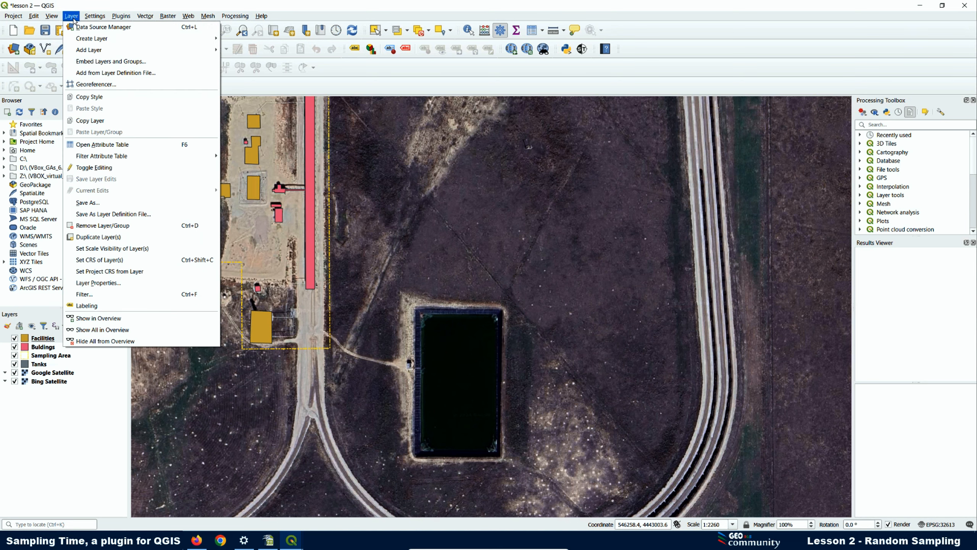
mouse_move(94, 42)
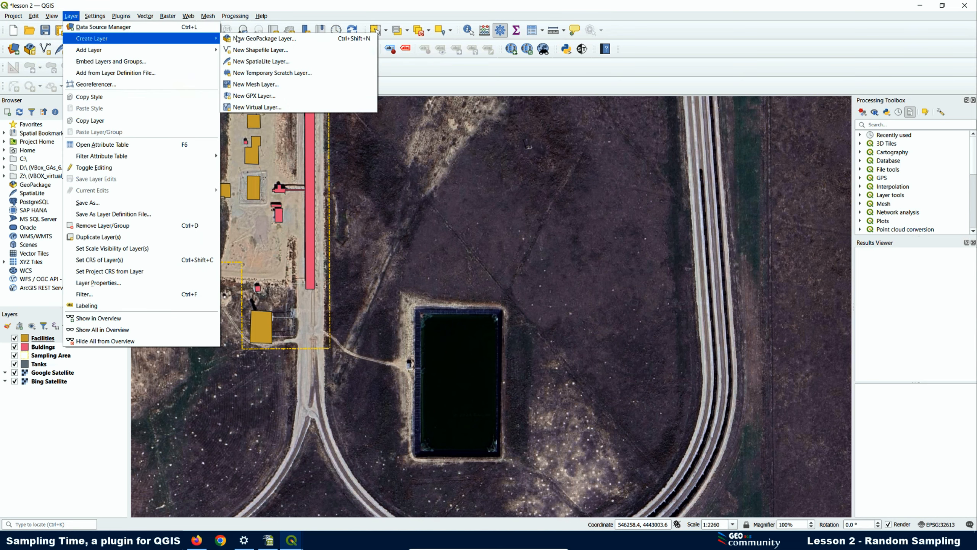
click(249, 50)
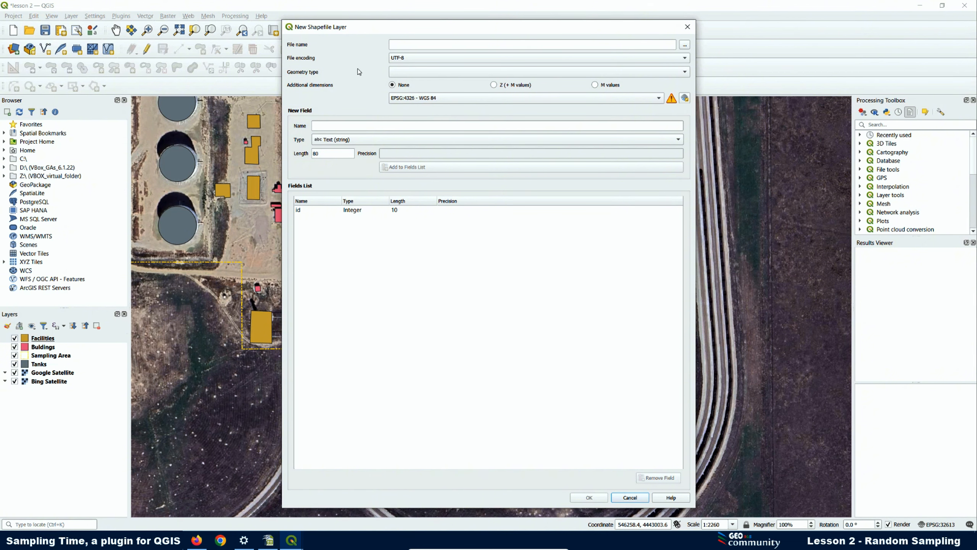
click(412, 43)
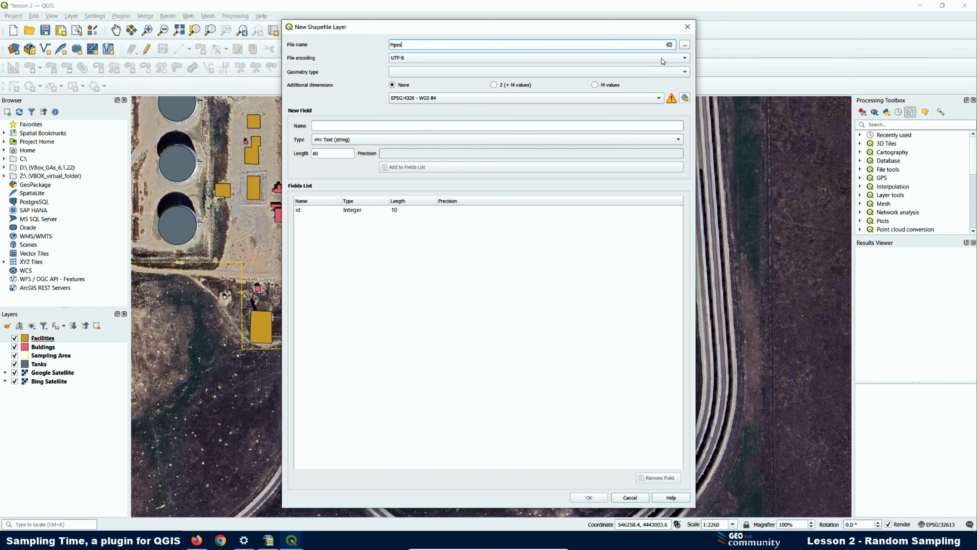
click(685, 45)
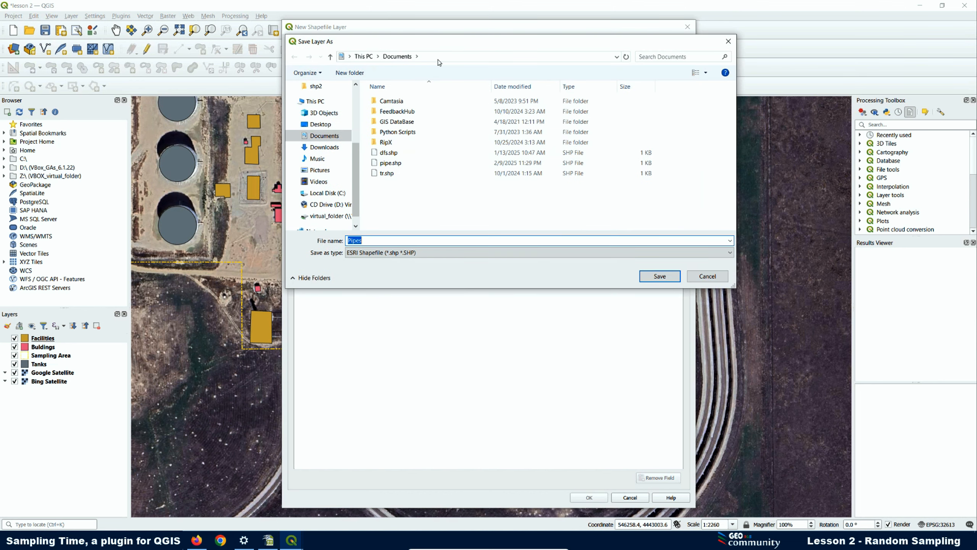
click(321, 124)
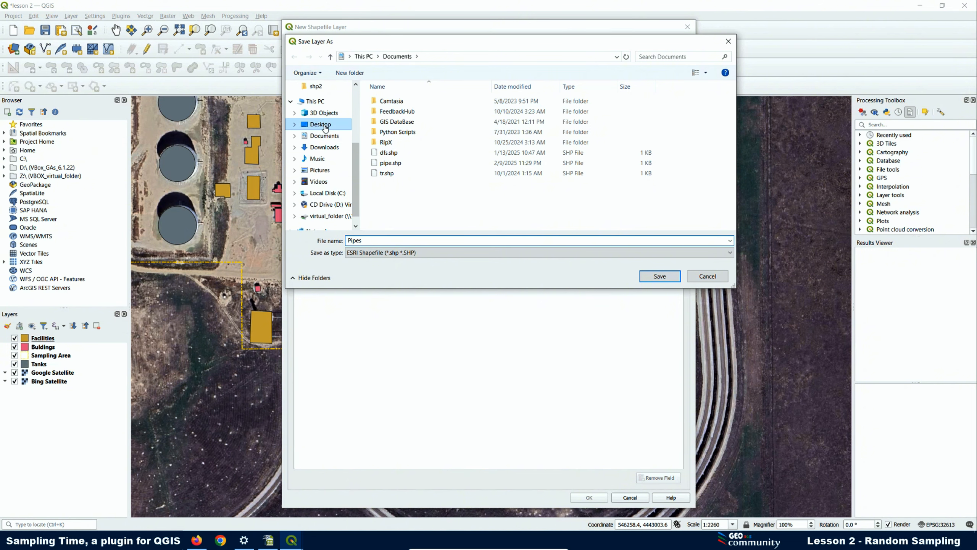
double_click(424, 225)
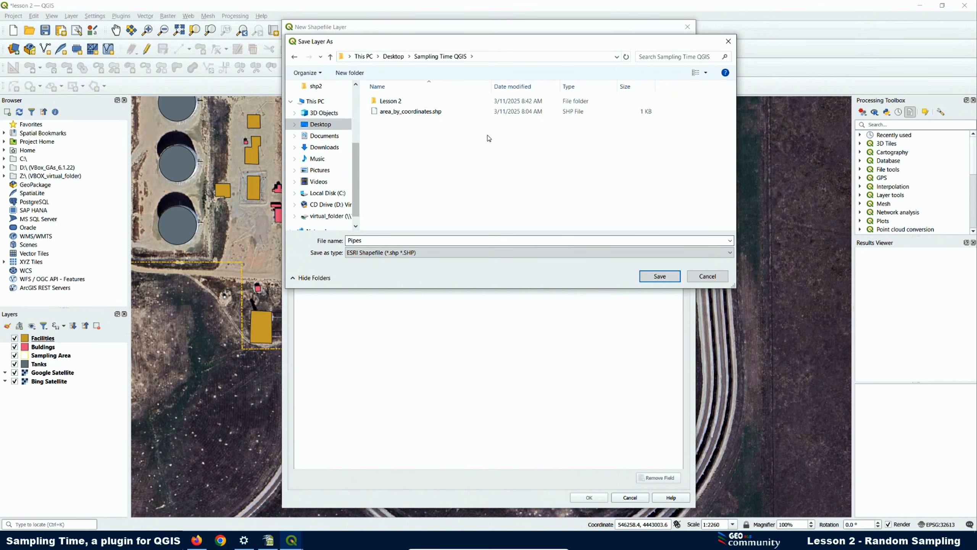
double_click(389, 102)
double_click(394, 102)
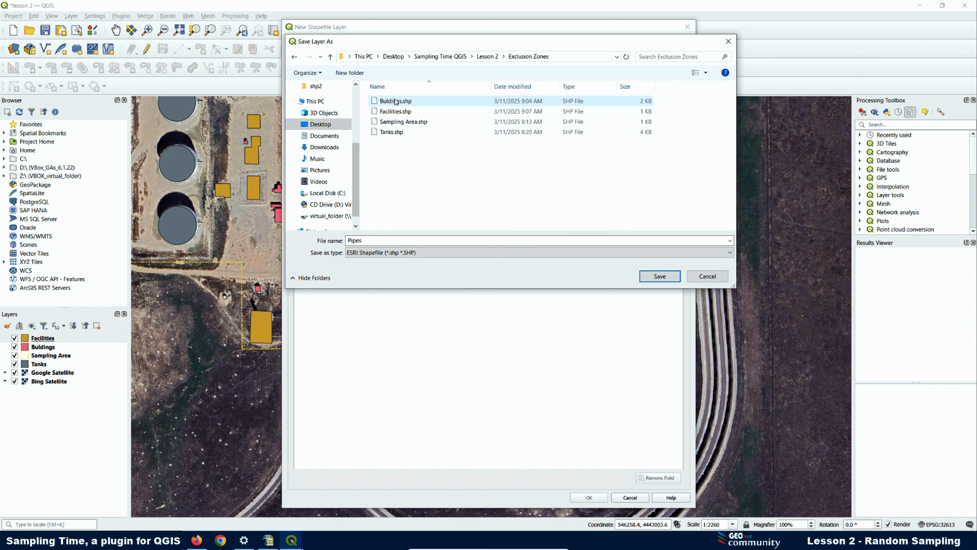
click(651, 277)
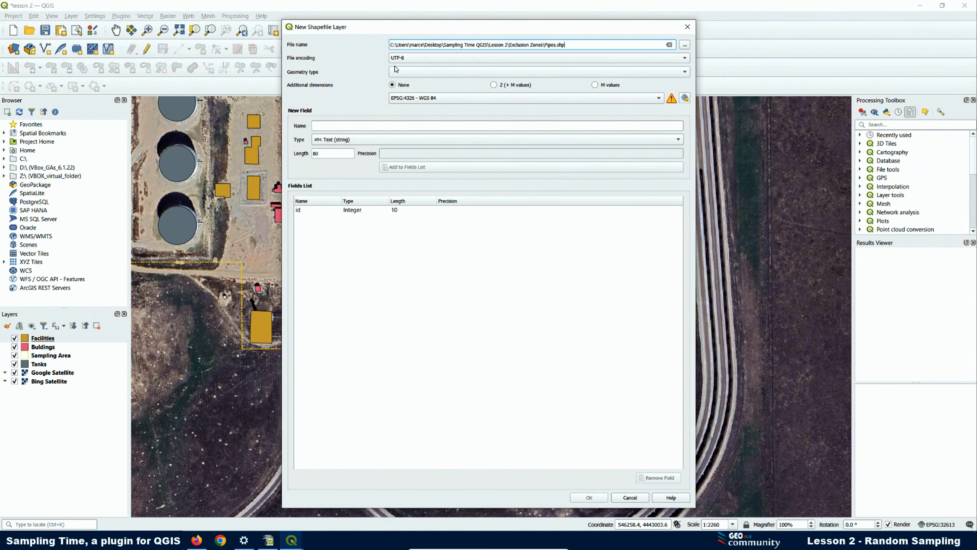
- Set the Pipes layer to LineString geometry with EPSG:32613 and create it
click(685, 74)
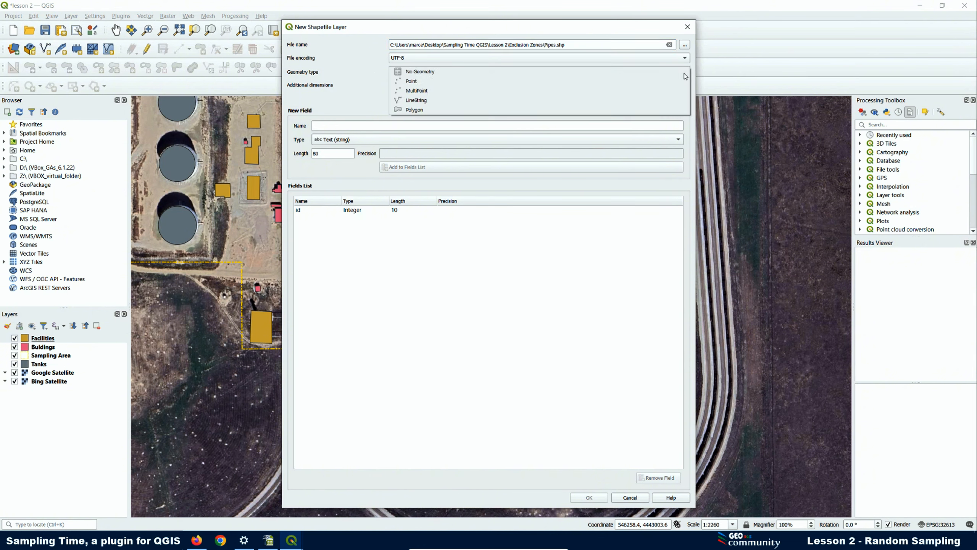
click(406, 101)
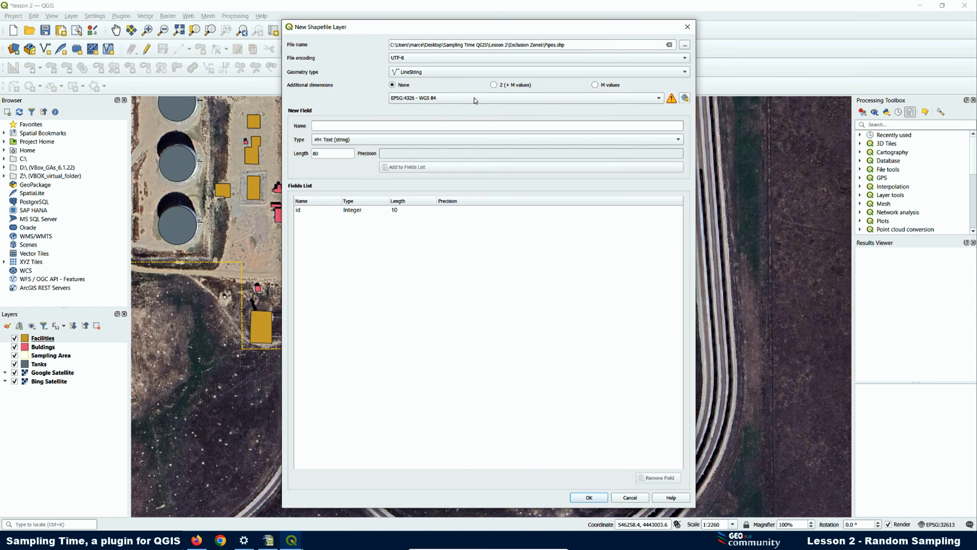
click(659, 99)
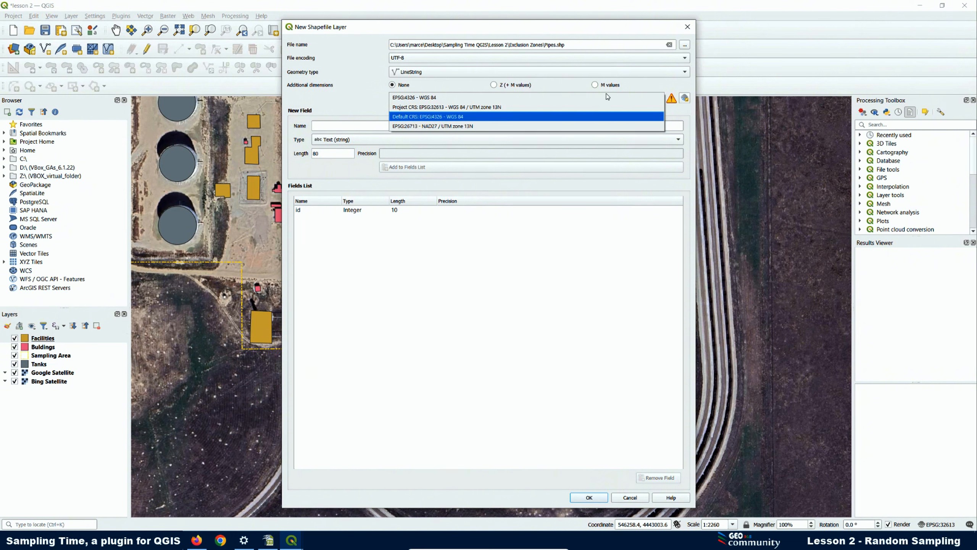
click(607, 97)
click(686, 99)
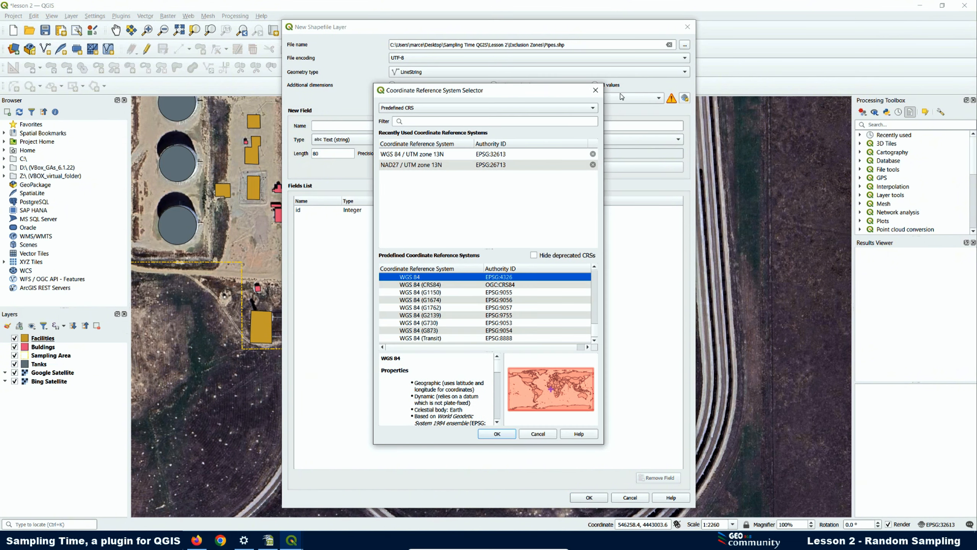
click(431, 155)
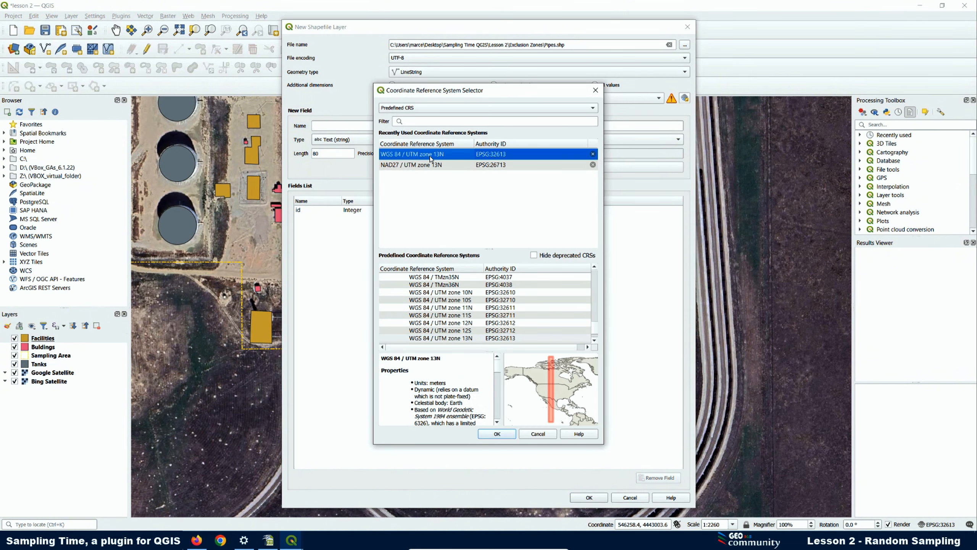
click(497, 434)
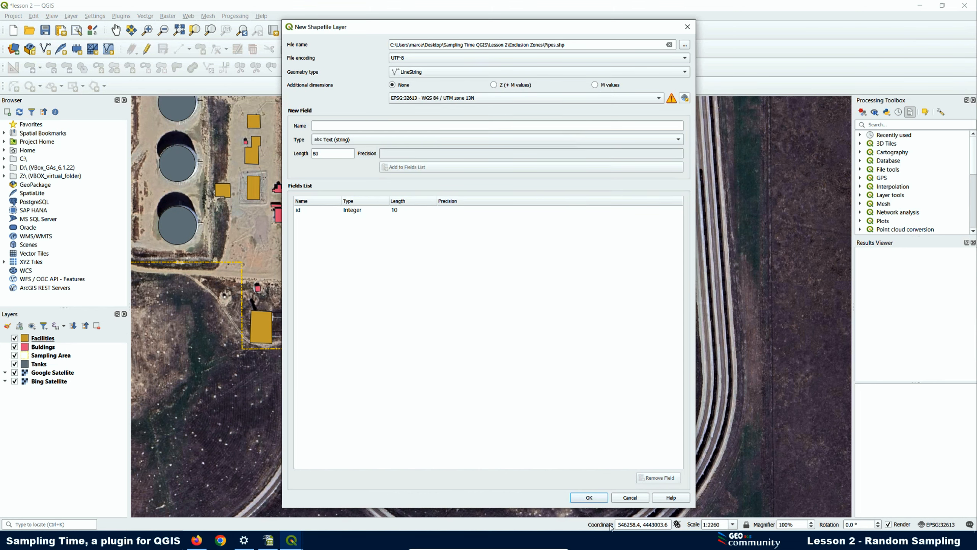
click(590, 499)
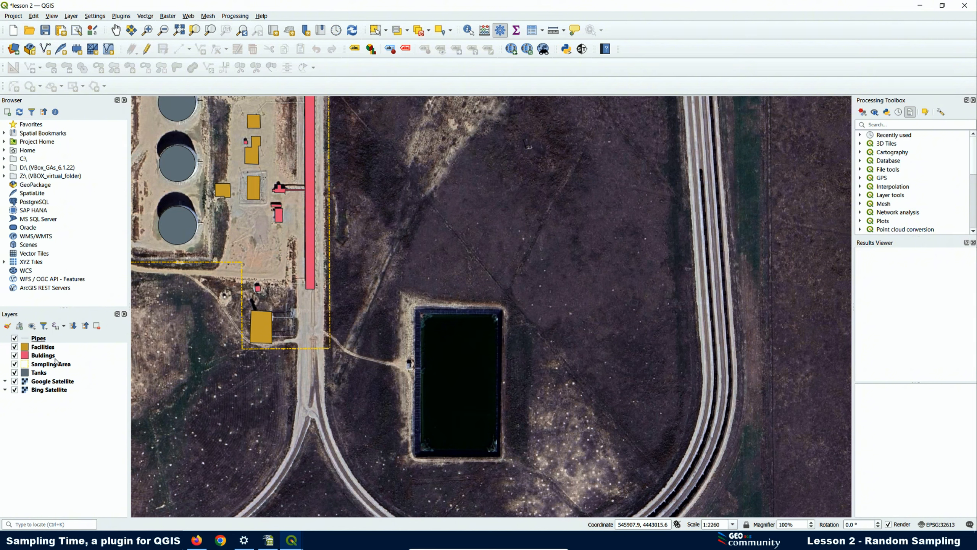
- Put the Pipes layer into editing mode, ready to draw line features
click(39, 339)
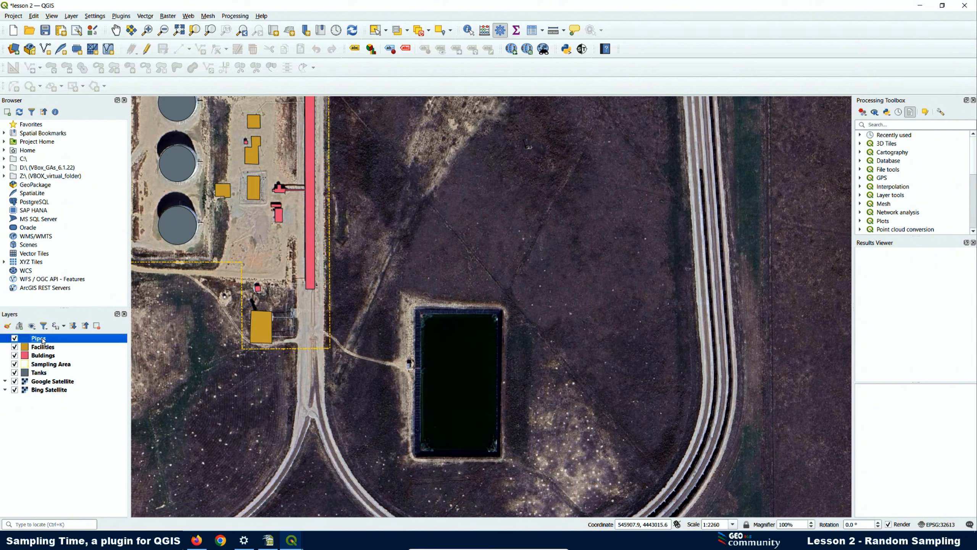
click(148, 49)
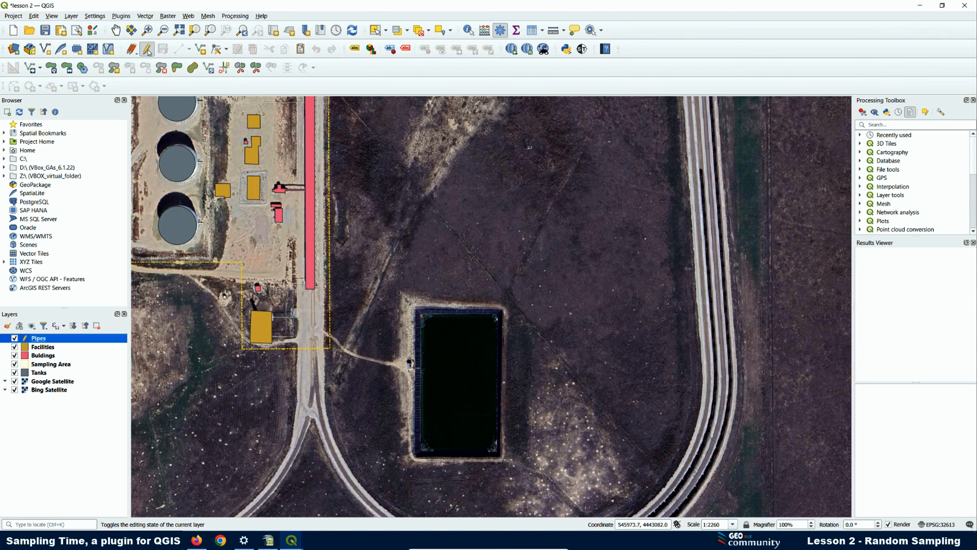
click(200, 50)
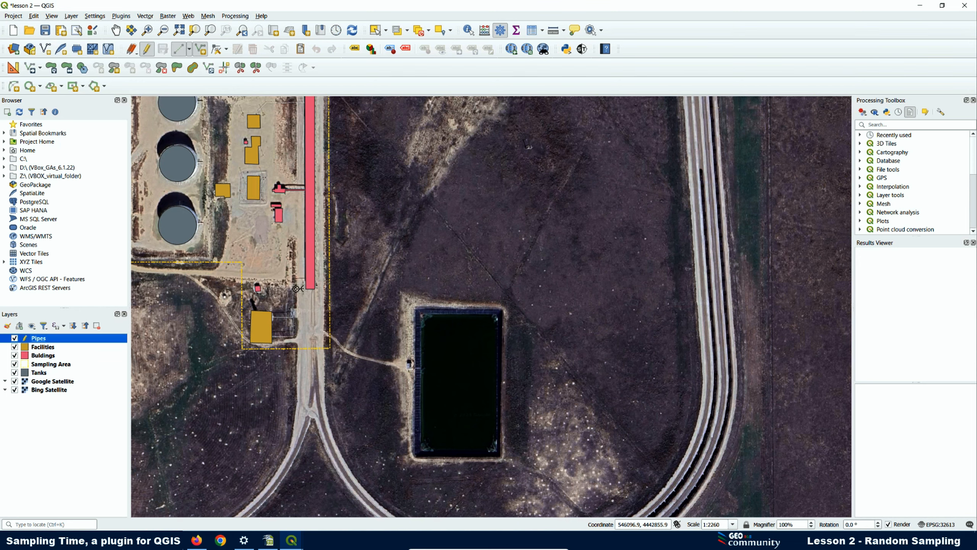
scroll(297, 289, up, 2)
scroll(320, 276, up, 1)
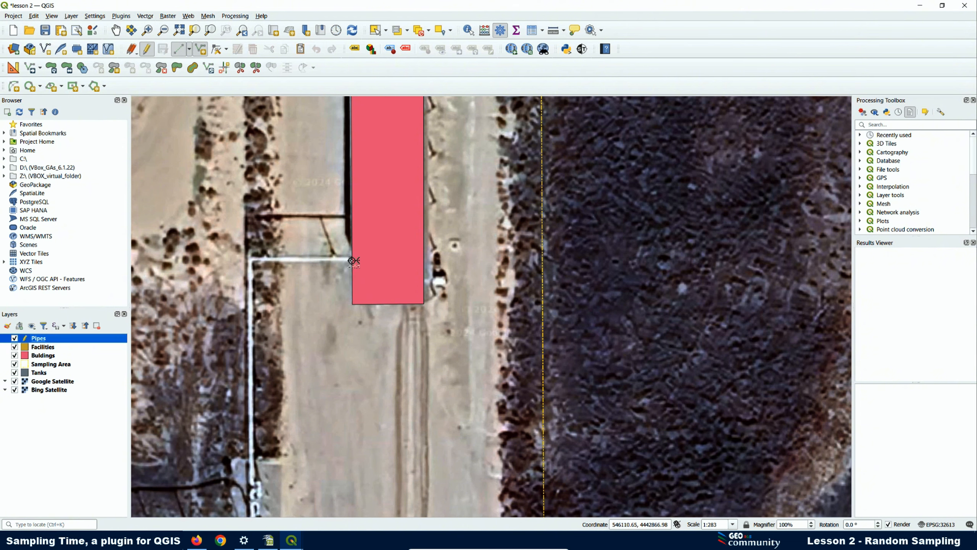
- Trace the first pipe along the white pipe run and give it id 1
click(351, 260)
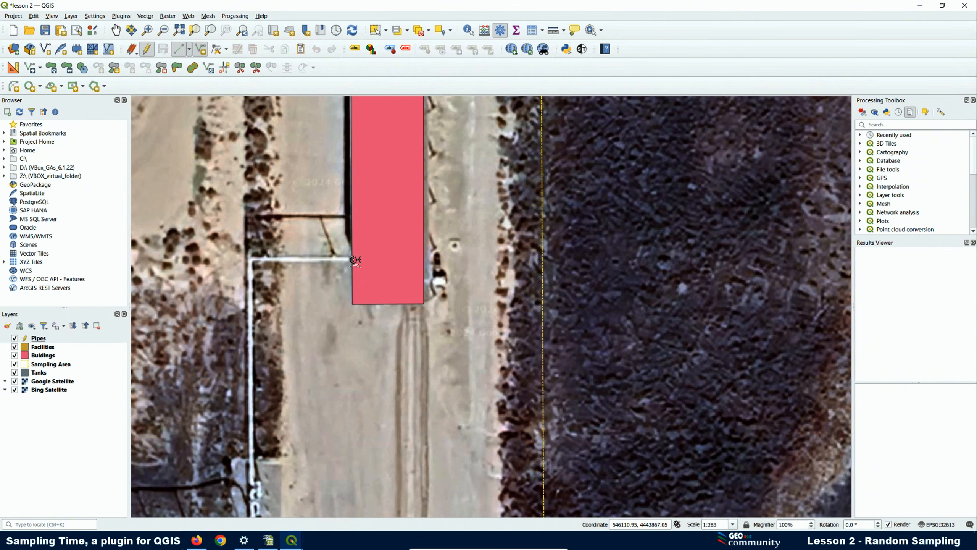
click(251, 261)
scroll(251, 261, down, 2)
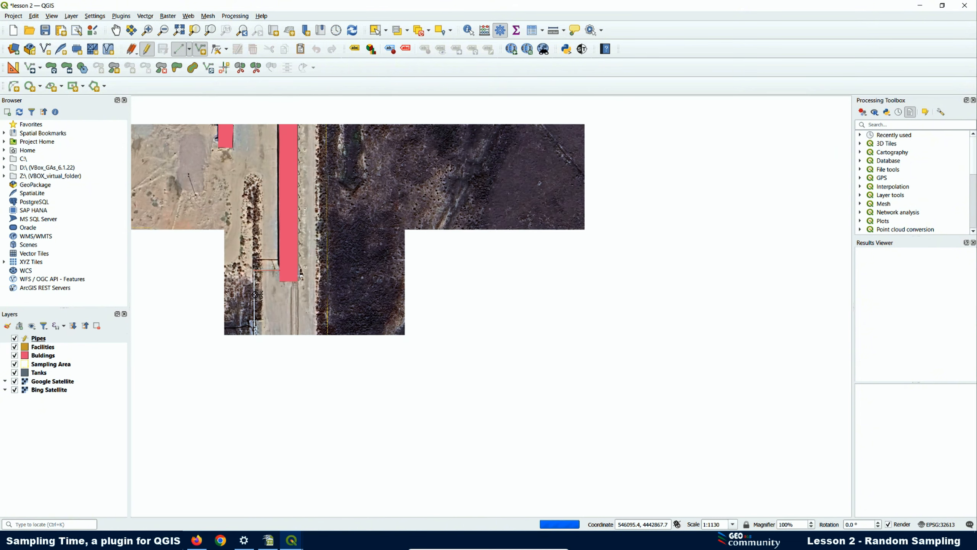
scroll(246, 312, up, 2)
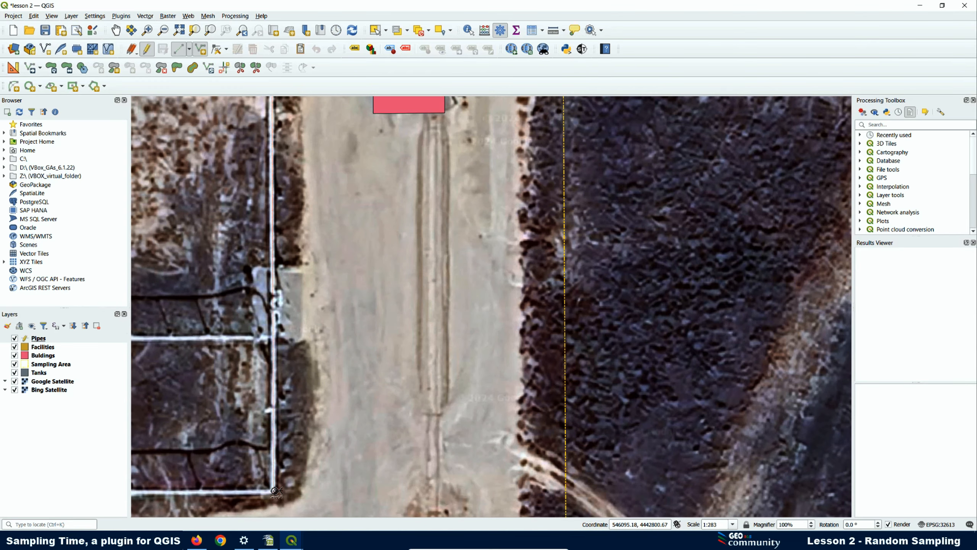
click(275, 492)
scroll(275, 492, down, 1)
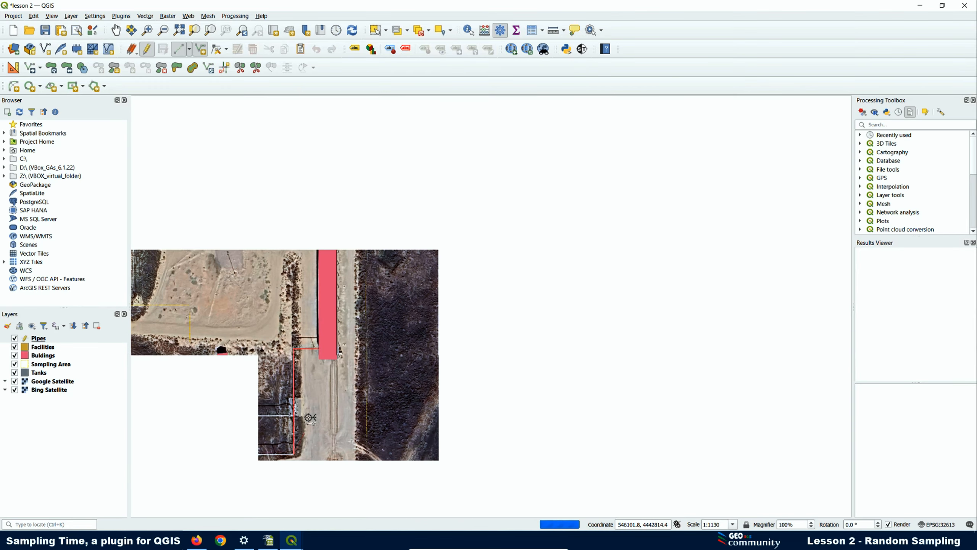
scroll(277, 465, up, 1)
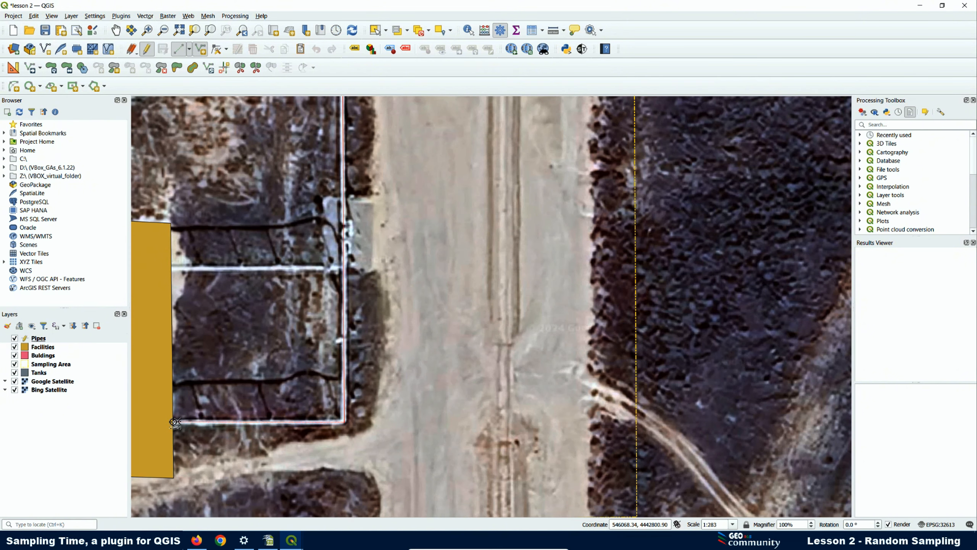
click(174, 422)
right_click(174, 422)
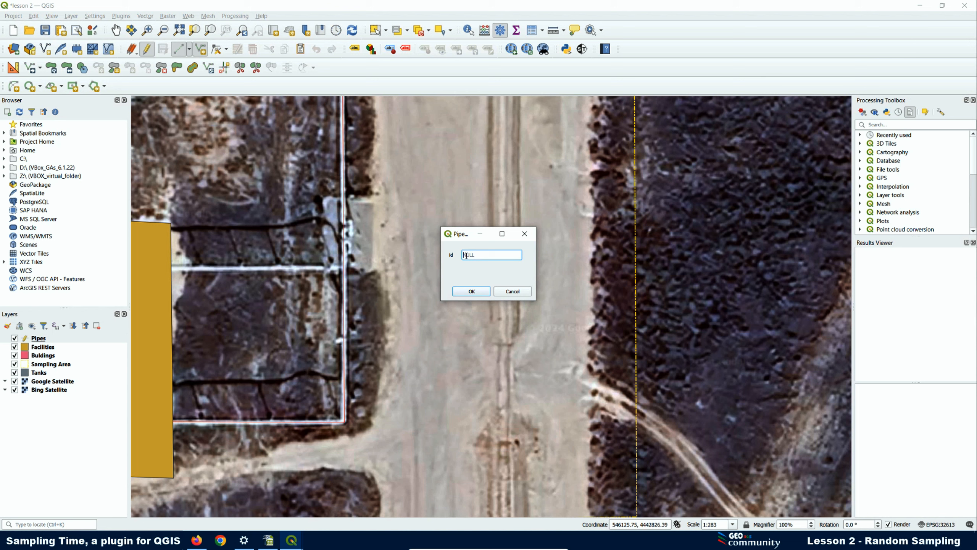
text(1)
click(478, 292)
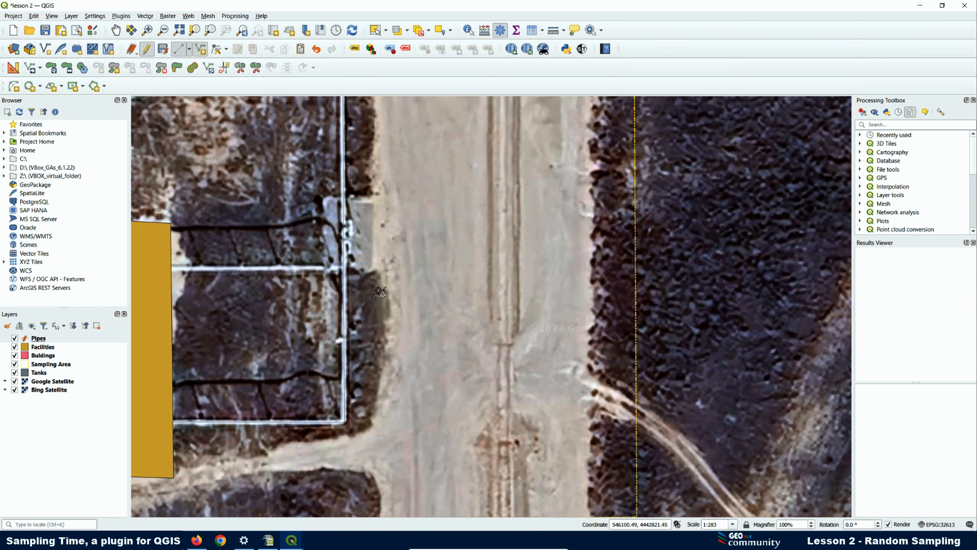
- Draw a second pipe line to the facility's edge with id 2
click(344, 268)
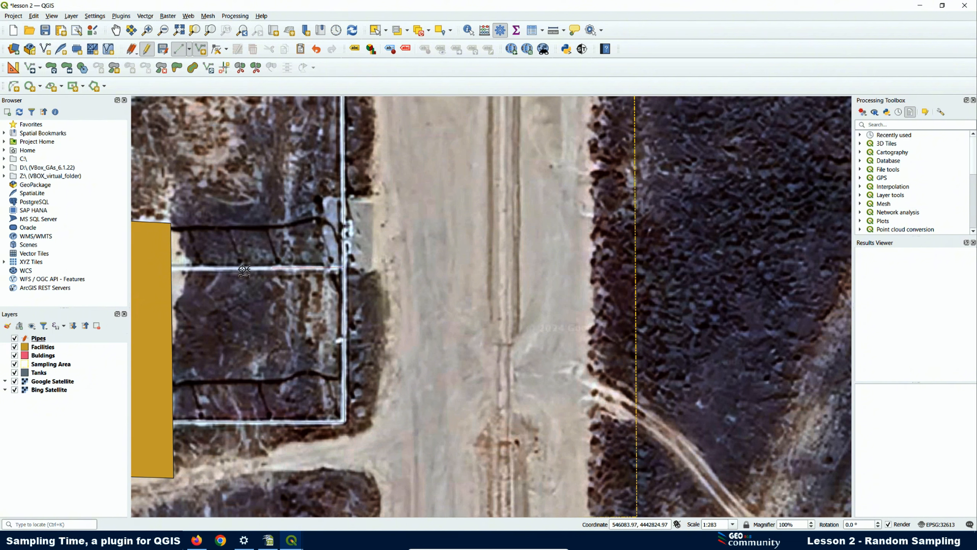
click(172, 267)
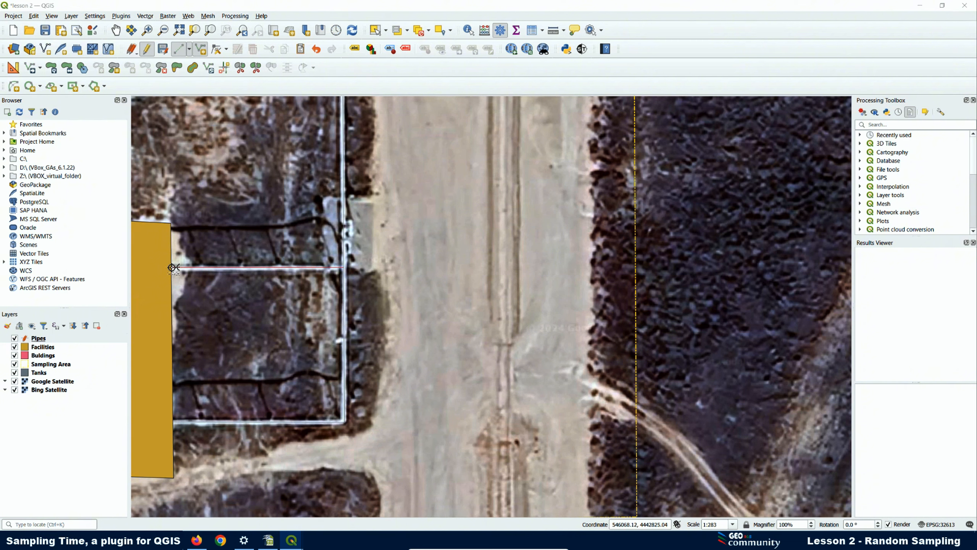
right_click(172, 267)
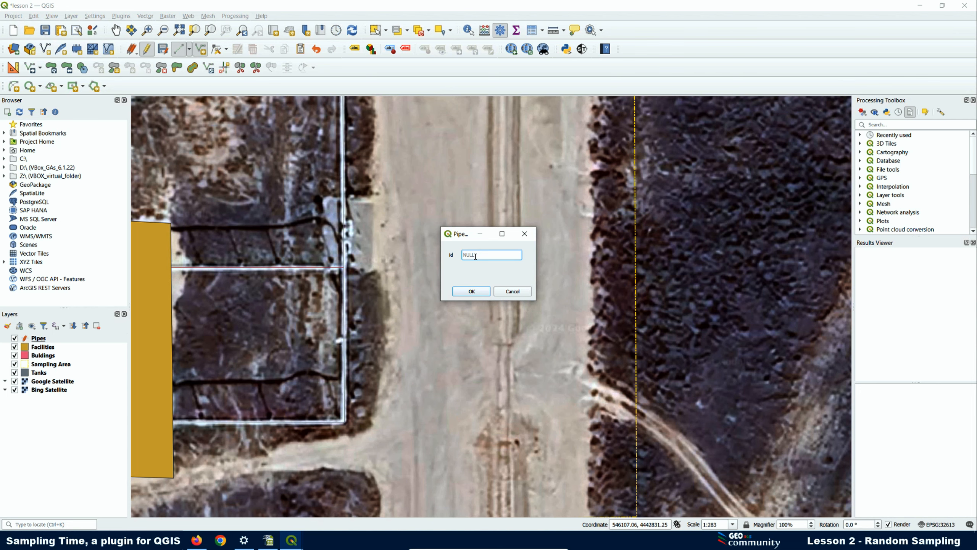
text(2)
click(472, 291)
- Digitise a pipe from the facility's top edge, turning east to the long red building, with id 1
scroll(393, 336, down, 1)
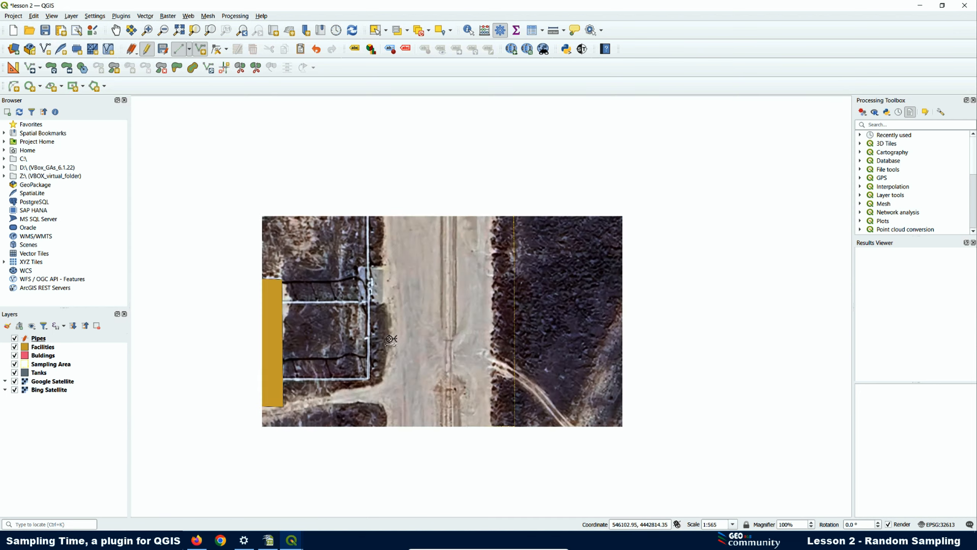
scroll(391, 338, down, 2)
scroll(391, 339, down, 1)
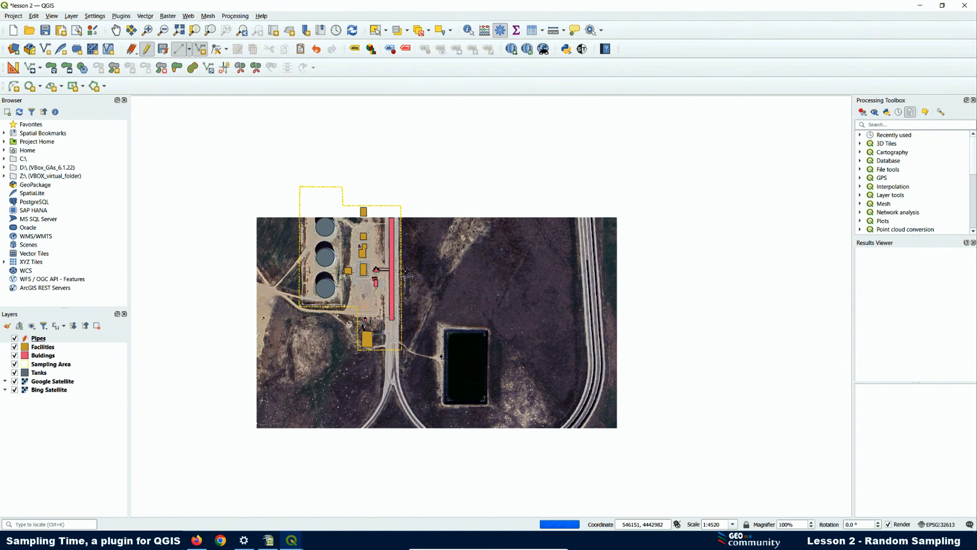
scroll(386, 274, up, 3)
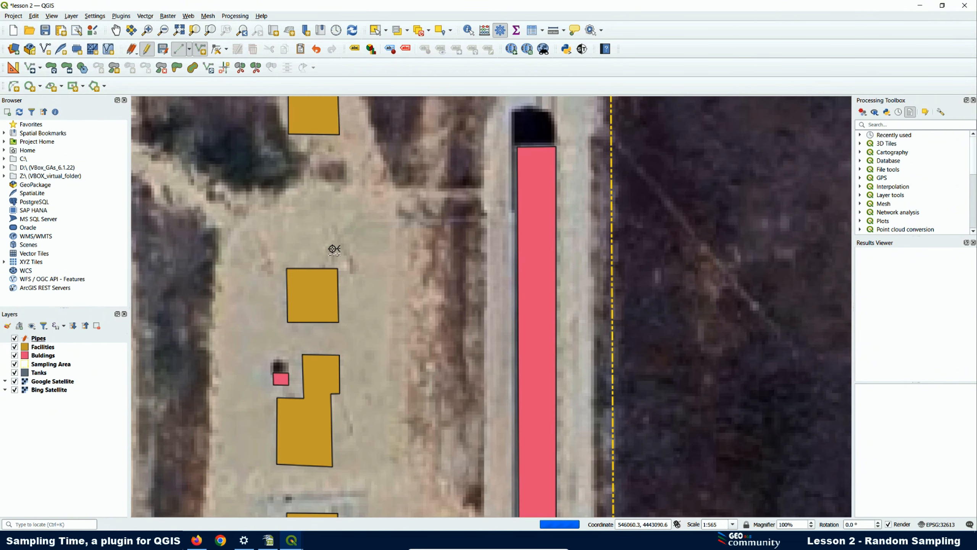
scroll(322, 270, up, 1)
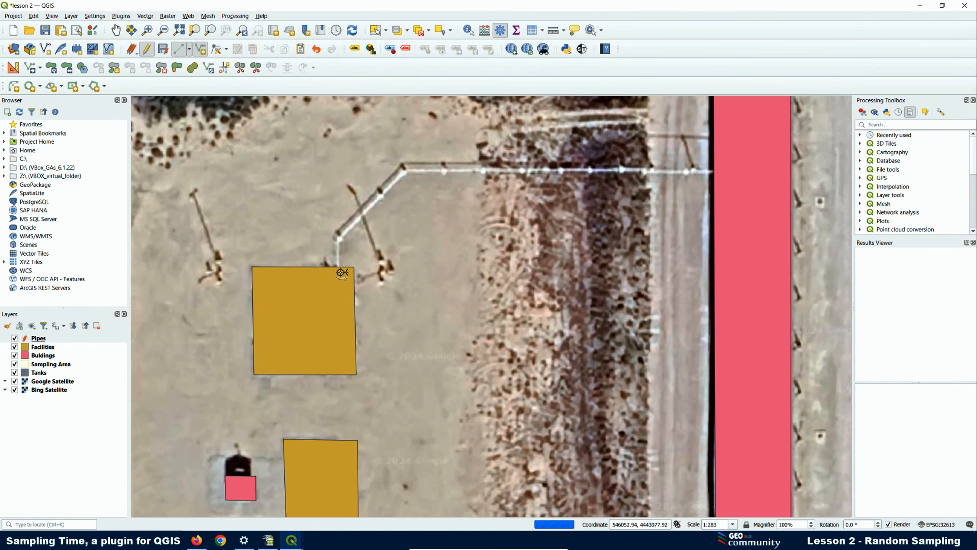
click(339, 266)
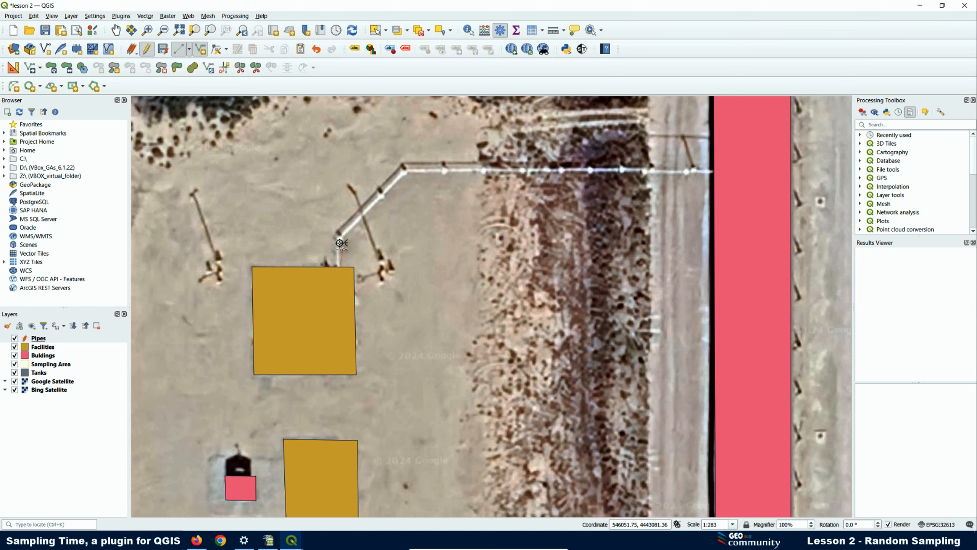
click(338, 239)
click(406, 172)
click(713, 172)
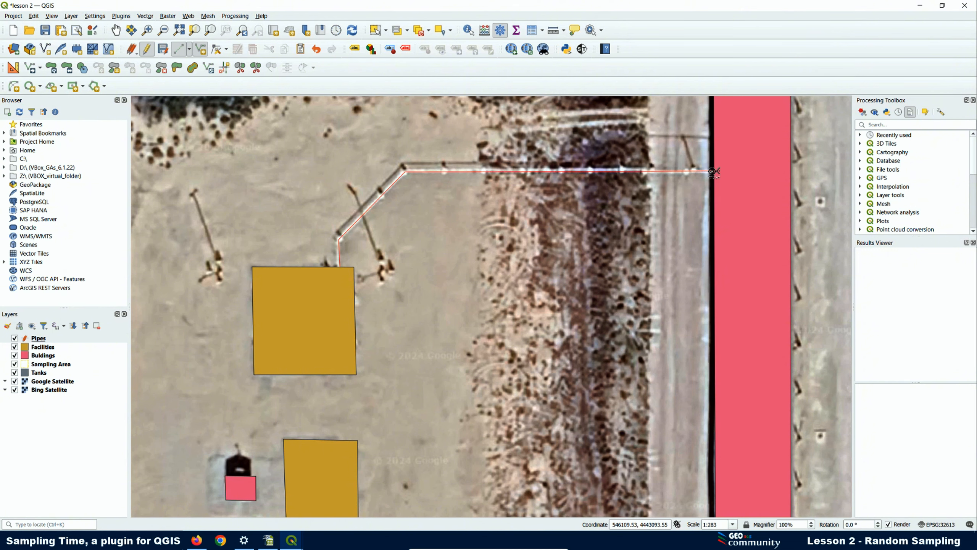
right_click(712, 172)
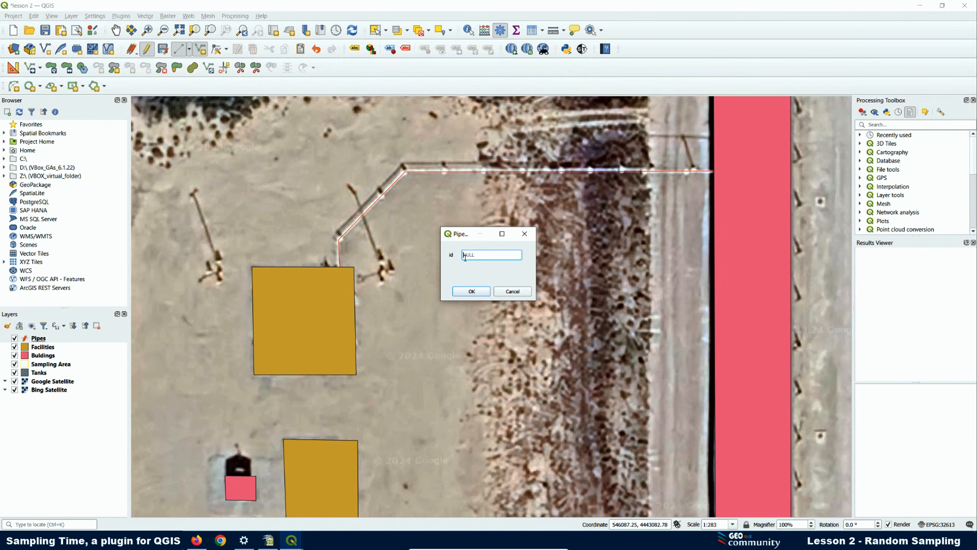
text(1)
click(472, 292)
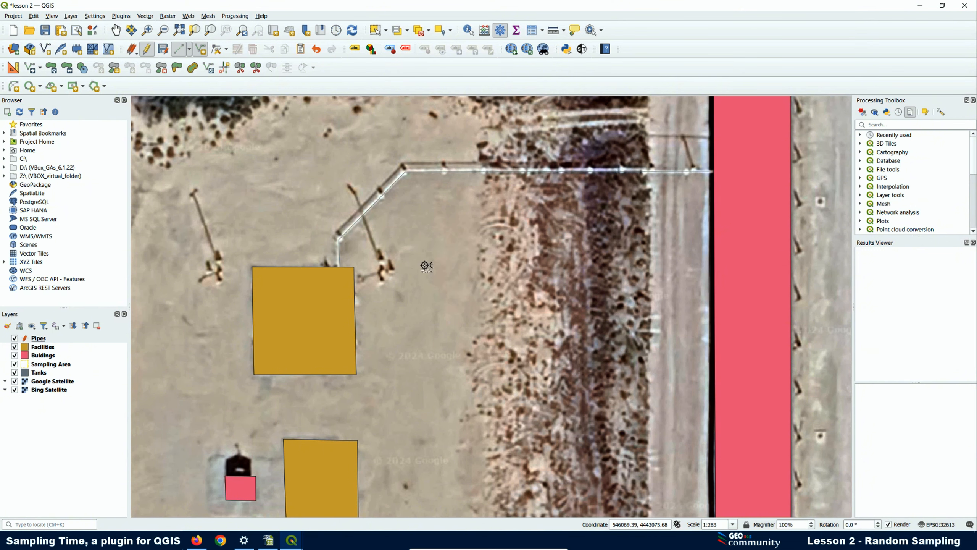
- Zoom out to review the pipe lines linking the southern pad to the main site
scroll(387, 230, down, 1)
scroll(386, 230, down, 1)
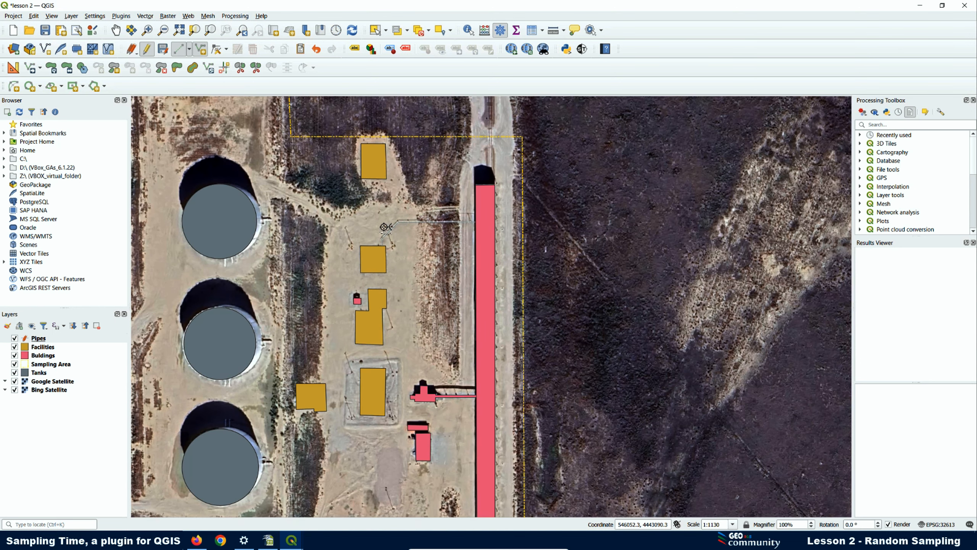
scroll(374, 243, down, 1)
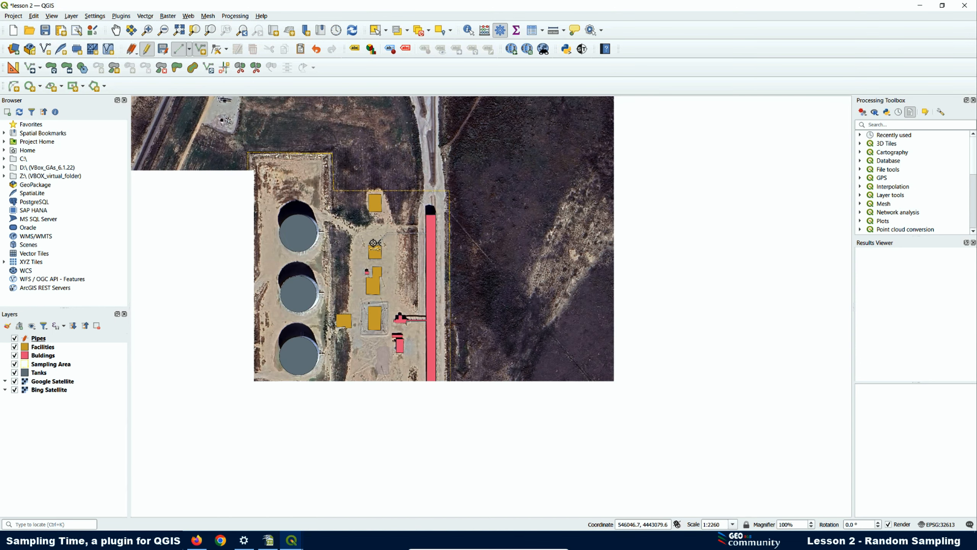
scroll(310, 354, up, 1)
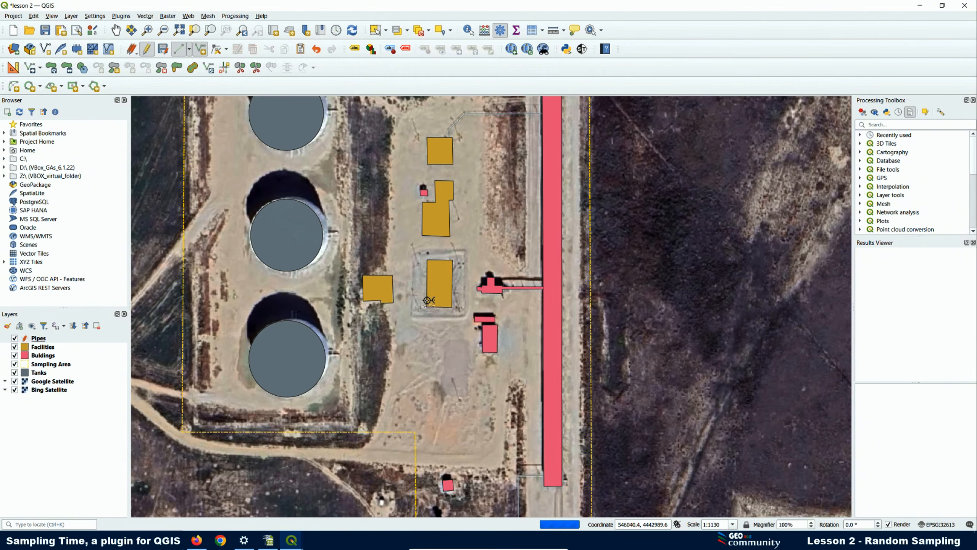
scroll(391, 366, up, 1)
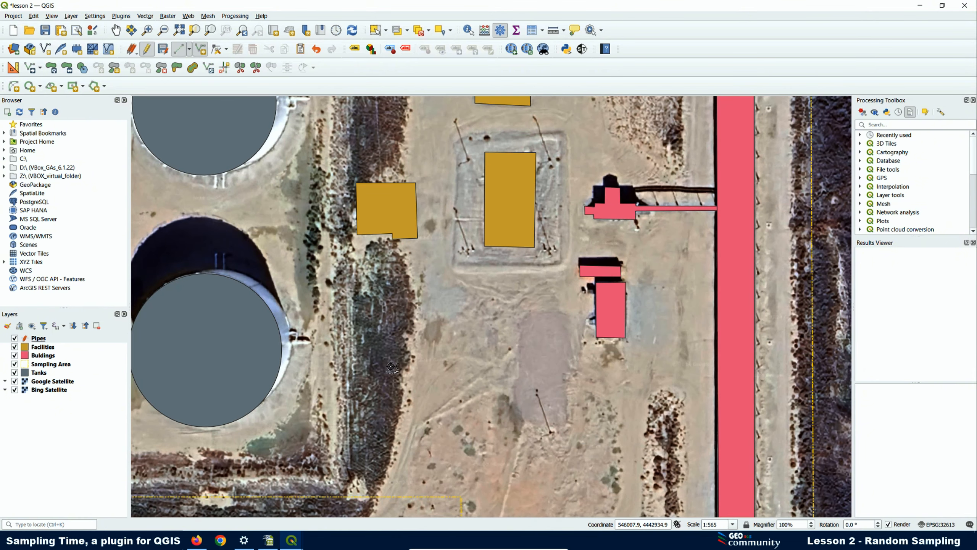
scroll(285, 349, up, 1)
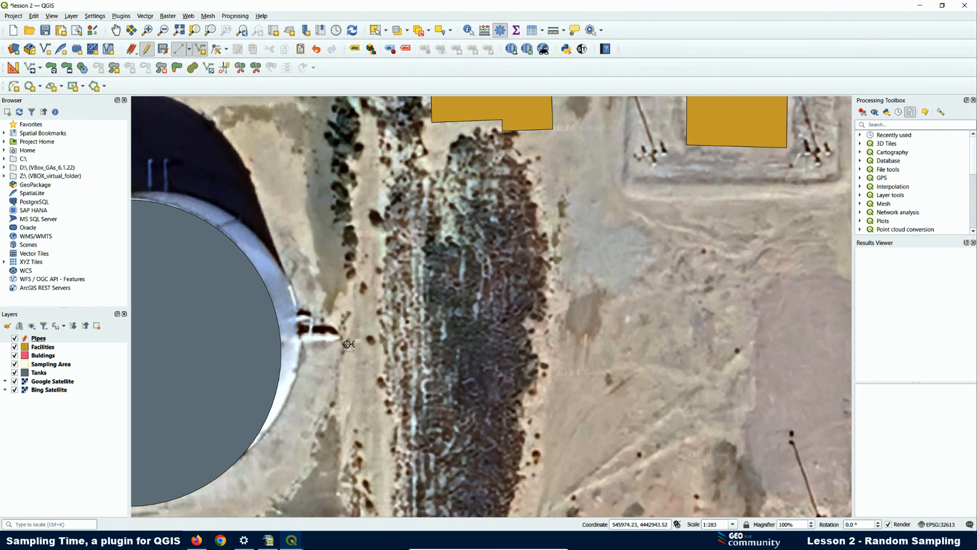
scroll(348, 344, down, 1)
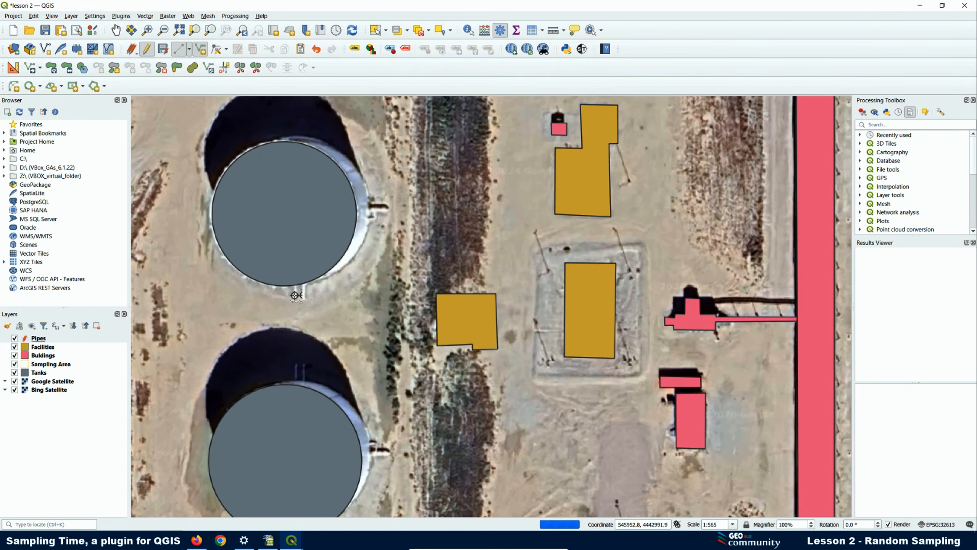
scroll(304, 325, down, 1)
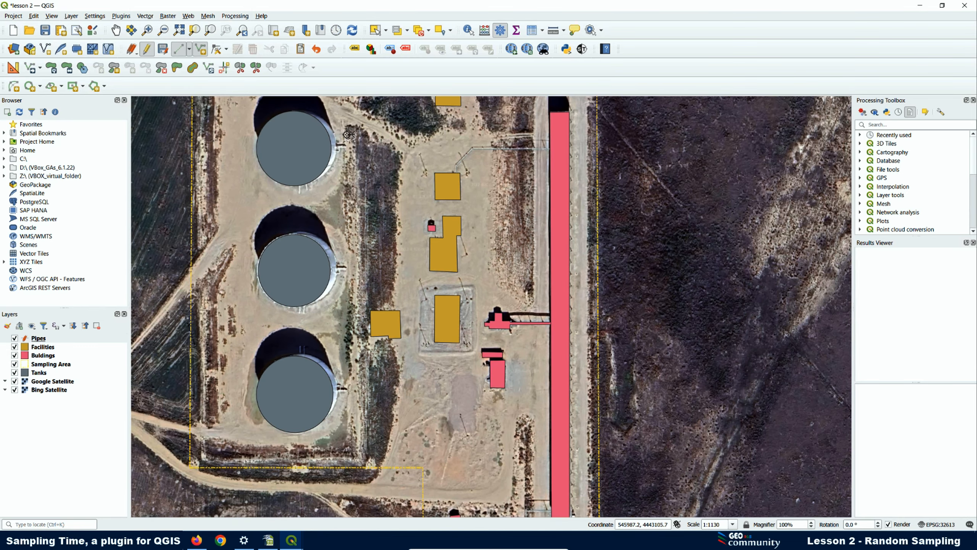
scroll(348, 134, up, 1)
scroll(293, 210, down, 1)
scroll(450, 344, up, 1)
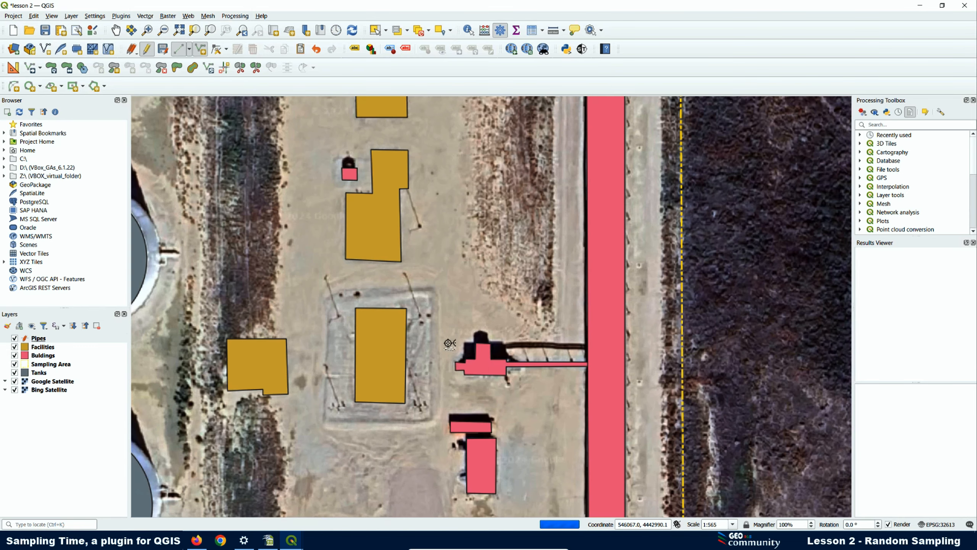
scroll(448, 299, down, 2)
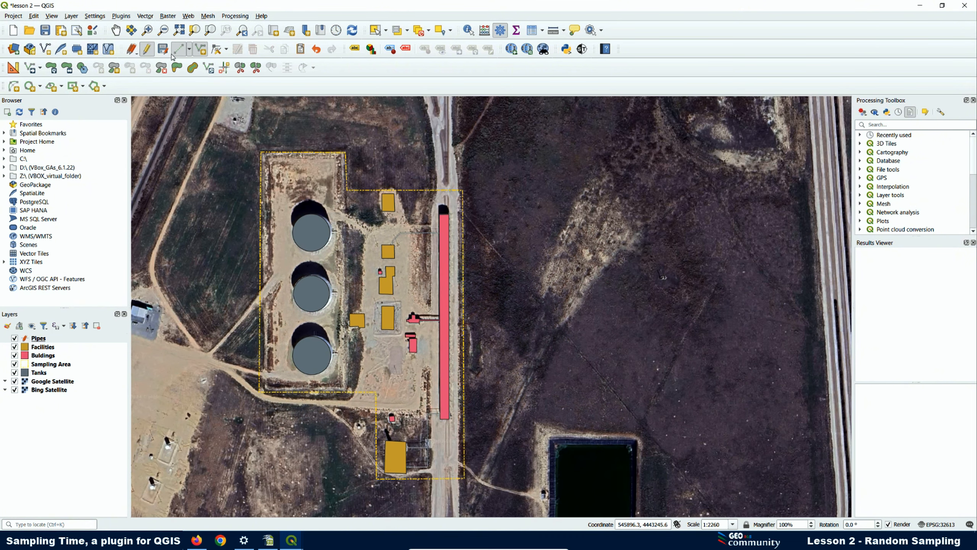
- Save the Pipes edits and start adding polygons on the Tanks layer
click(146, 49)
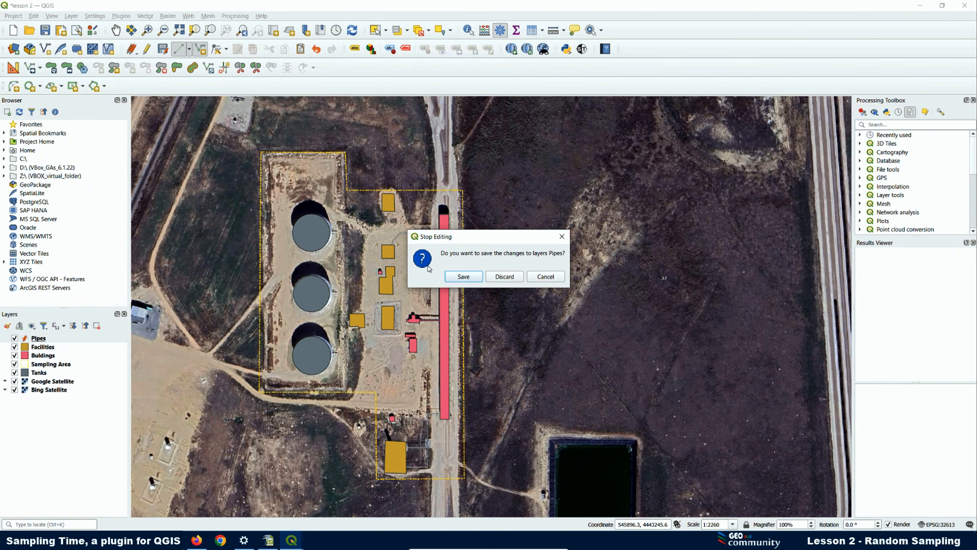
click(455, 278)
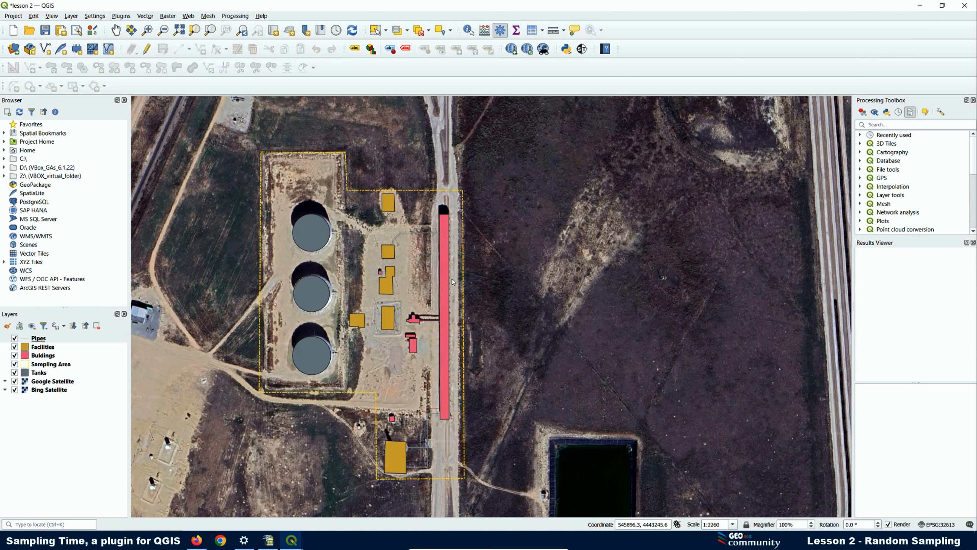
click(38, 372)
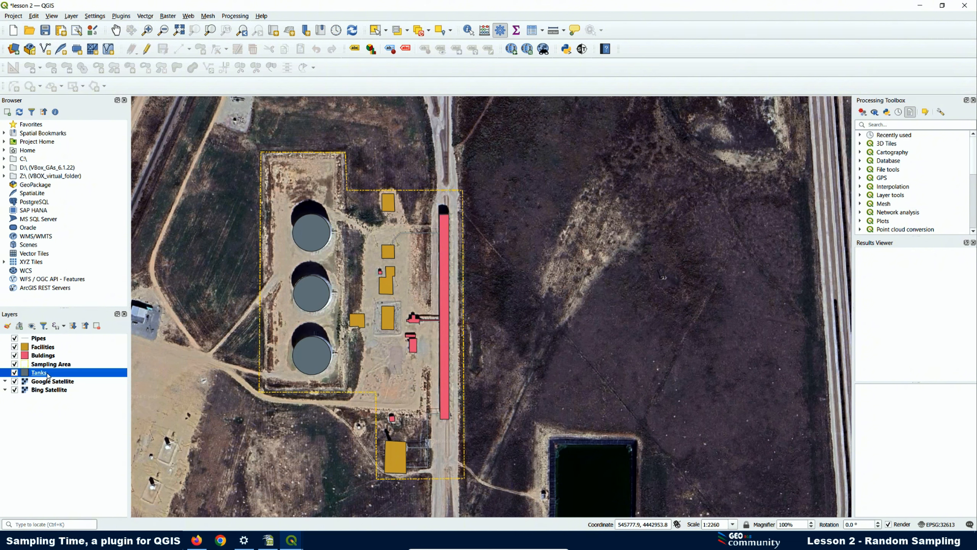
click(147, 49)
click(201, 49)
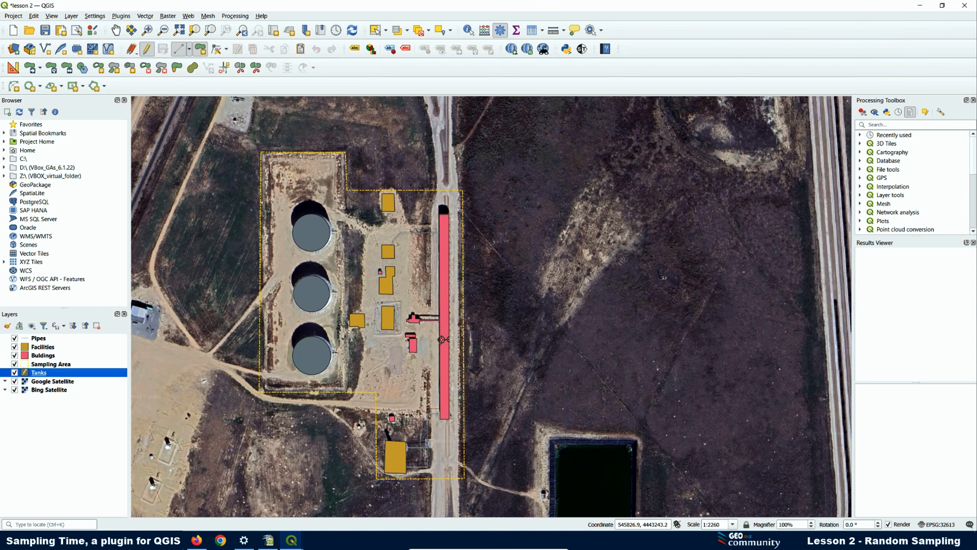
- Draw the first rectangular tank outlet with id 1
scroll(342, 357, up, 2)
scroll(317, 347, up, 1)
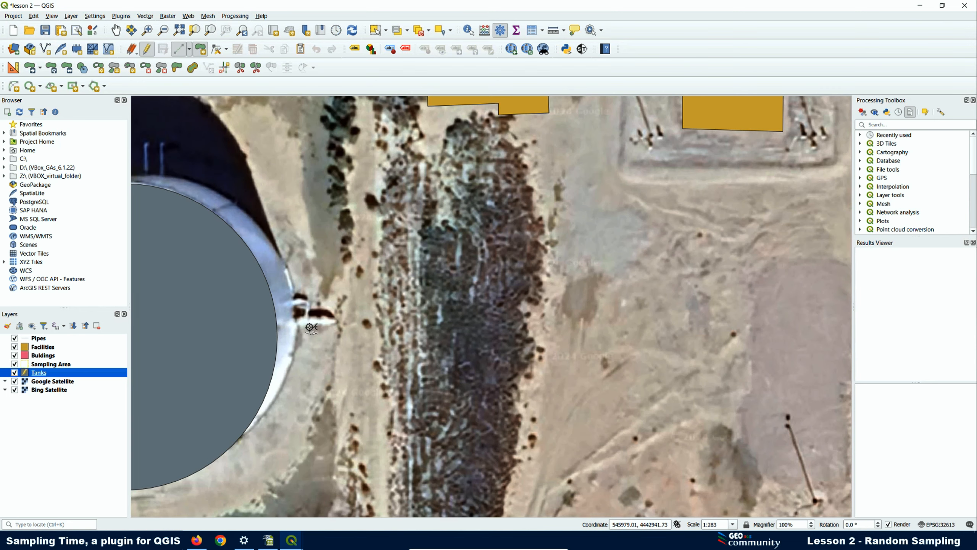
click(293, 299)
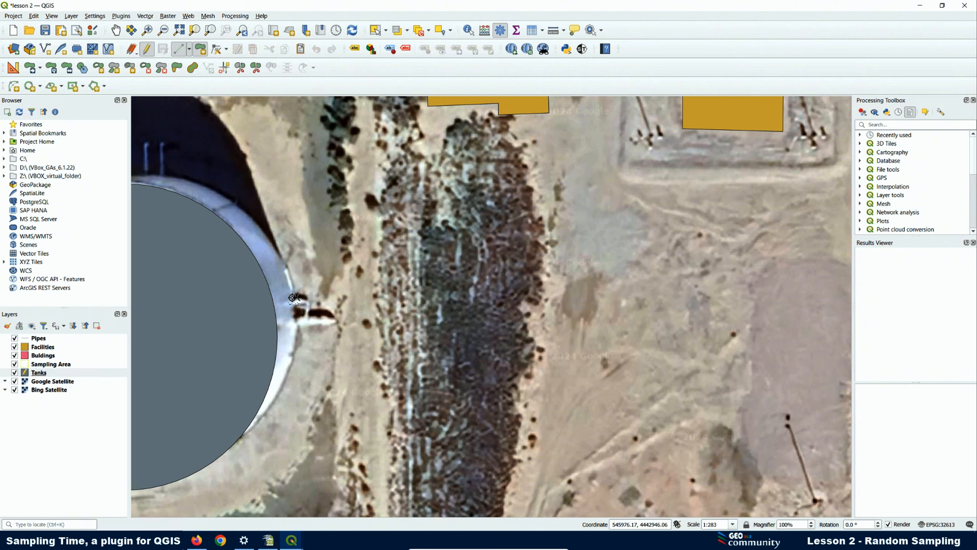
click(295, 340)
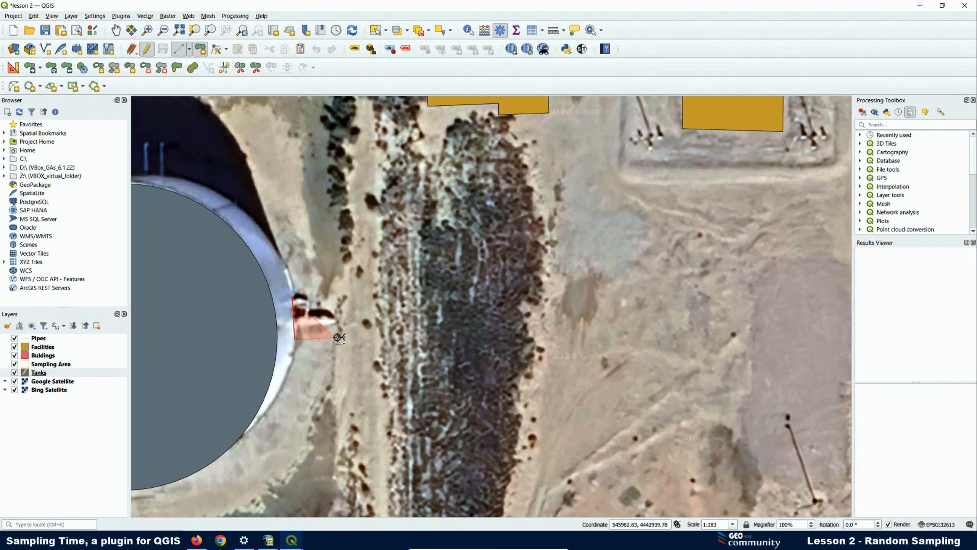
click(343, 339)
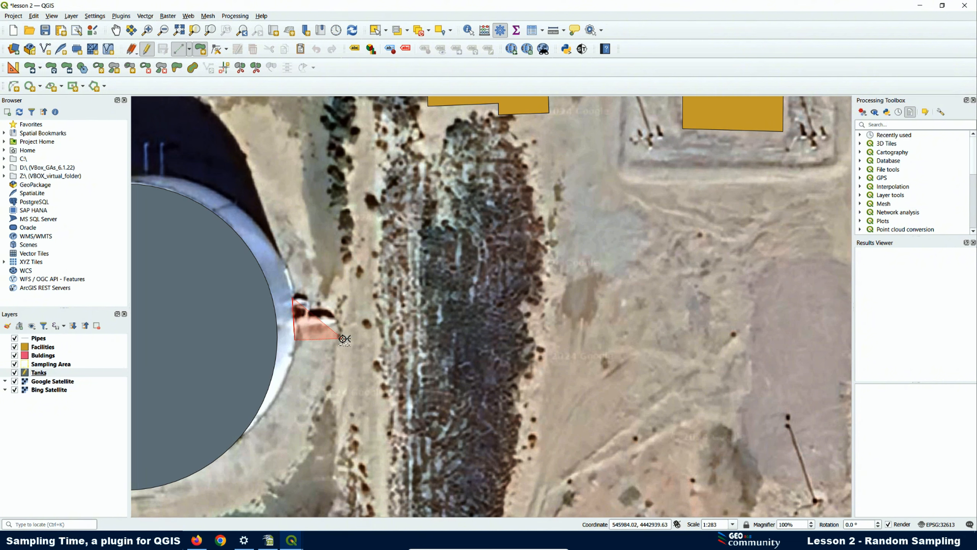
click(343, 296)
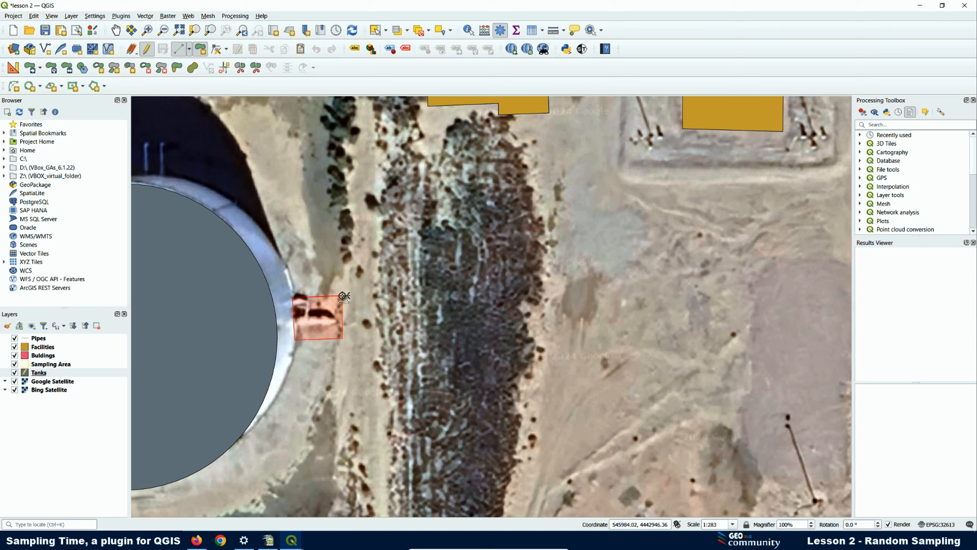
right_click(343, 296)
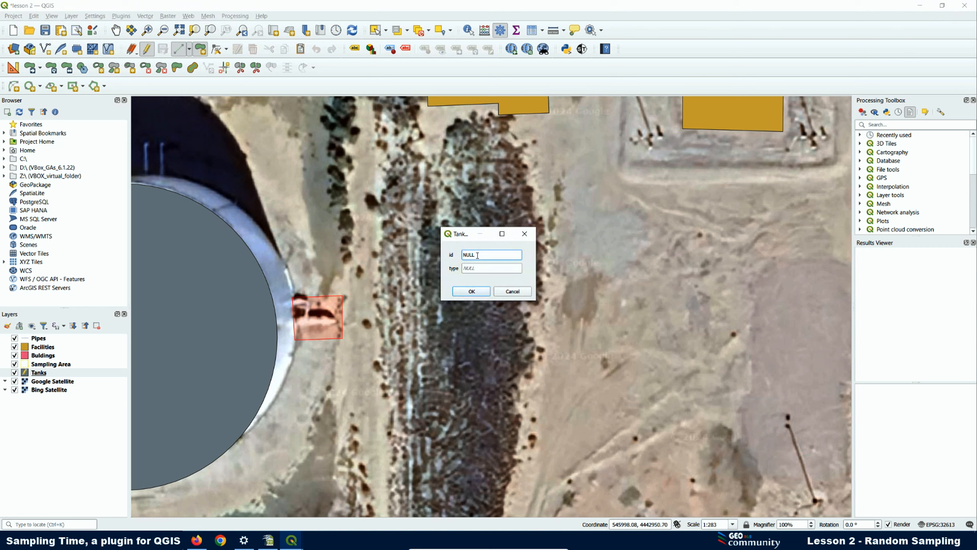
text(1)
click(472, 291)
- Outline a second tank outlet rectangle, also with id 1
scroll(319, 345, down, 1)
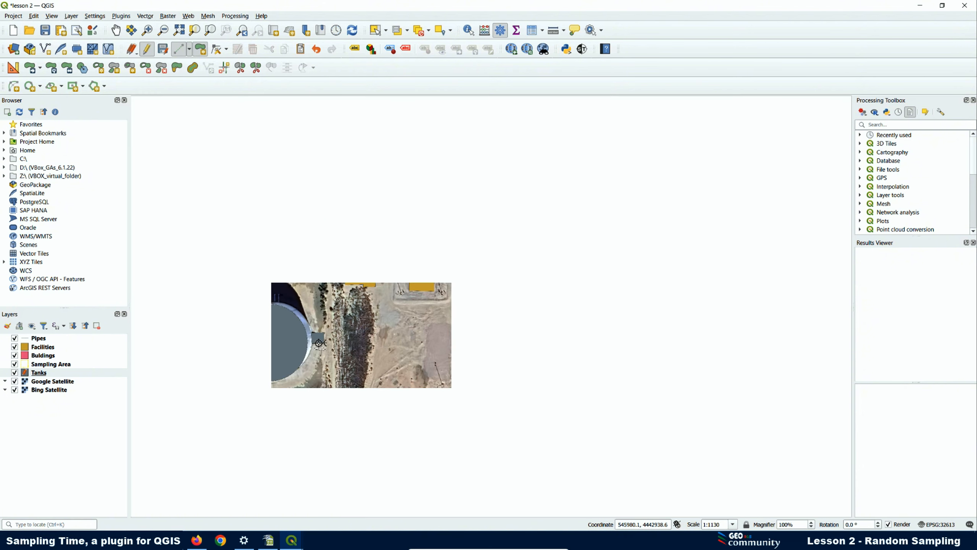
scroll(319, 345, down, 1)
scroll(316, 214, up, 3)
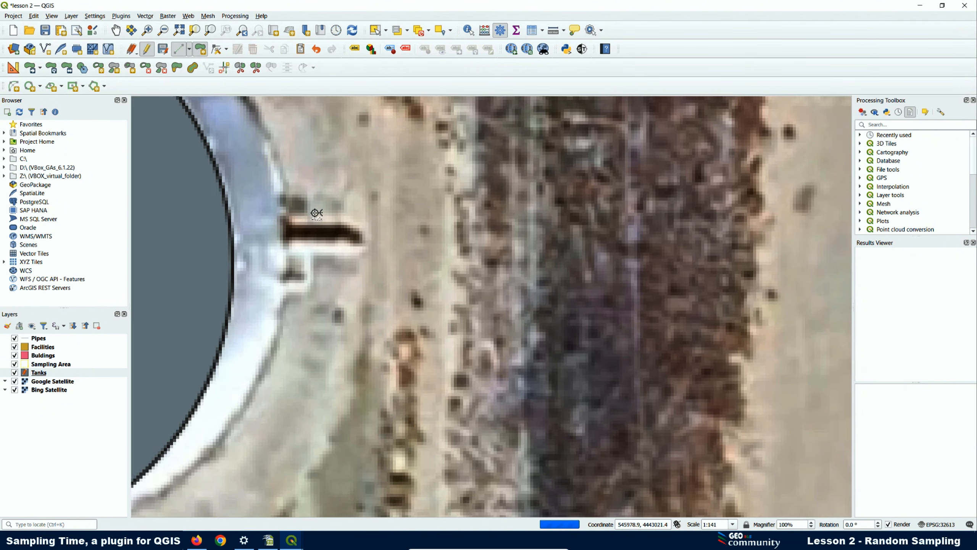
click(285, 222)
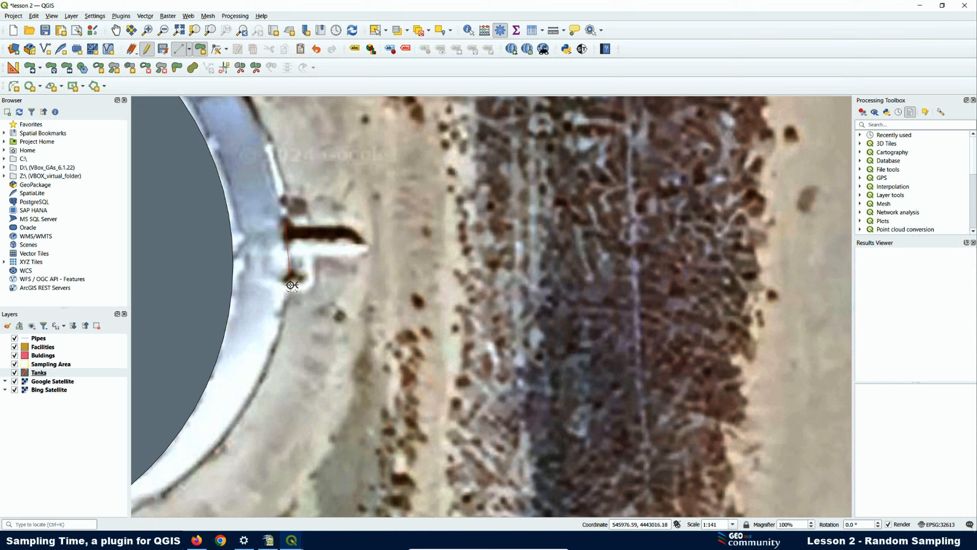
click(286, 290)
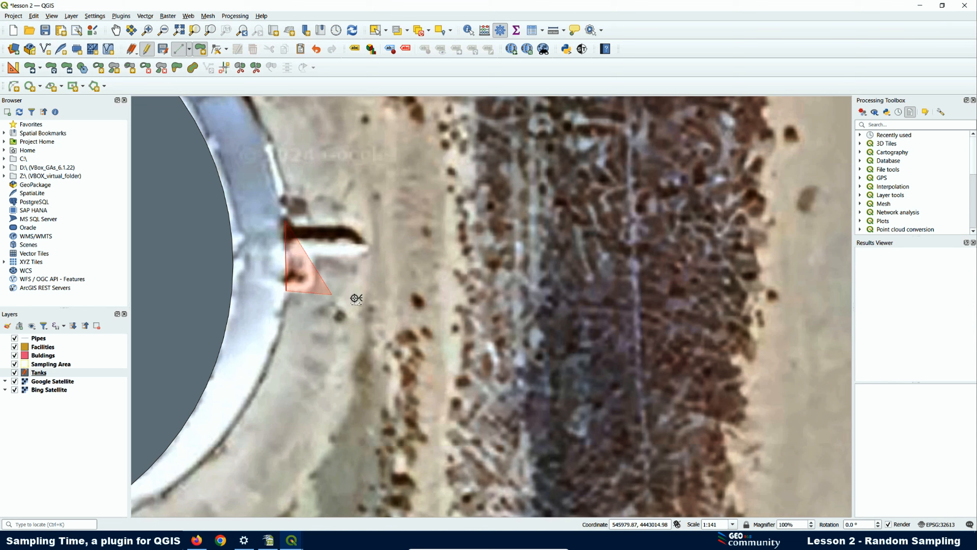
click(373, 290)
click(372, 221)
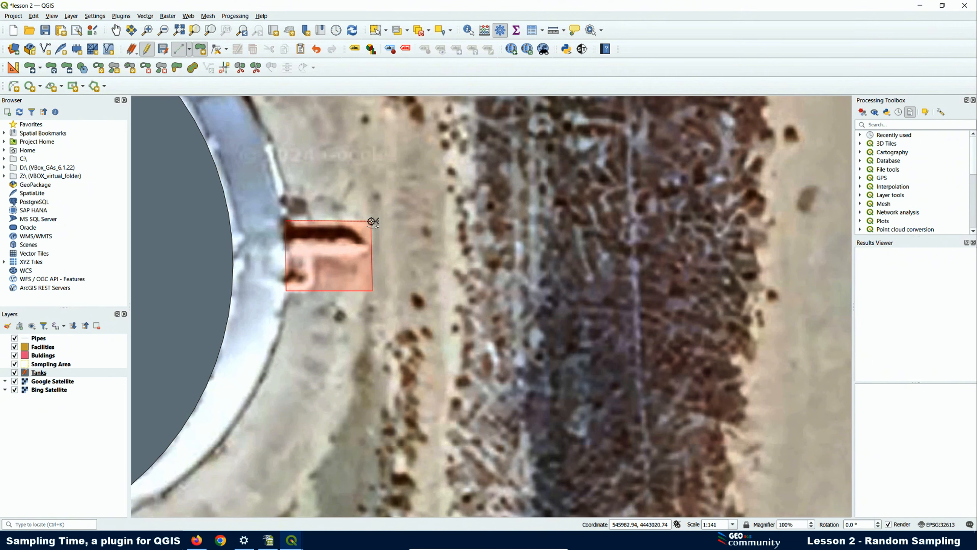
right_click(371, 222)
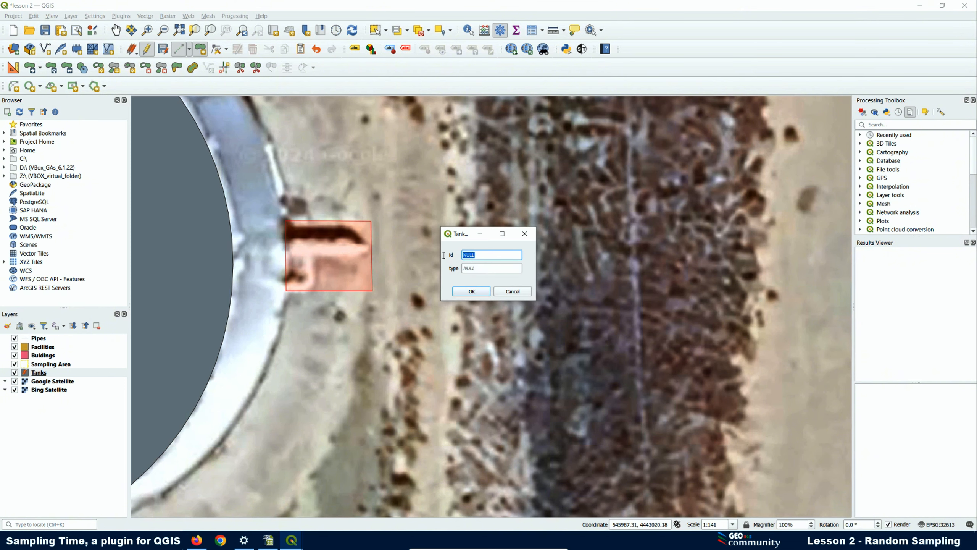
text(1)
click(471, 291)
- Add a third outlet rectangle with id 1, then toggle off Tanks editing
scroll(333, 354, down, 2)
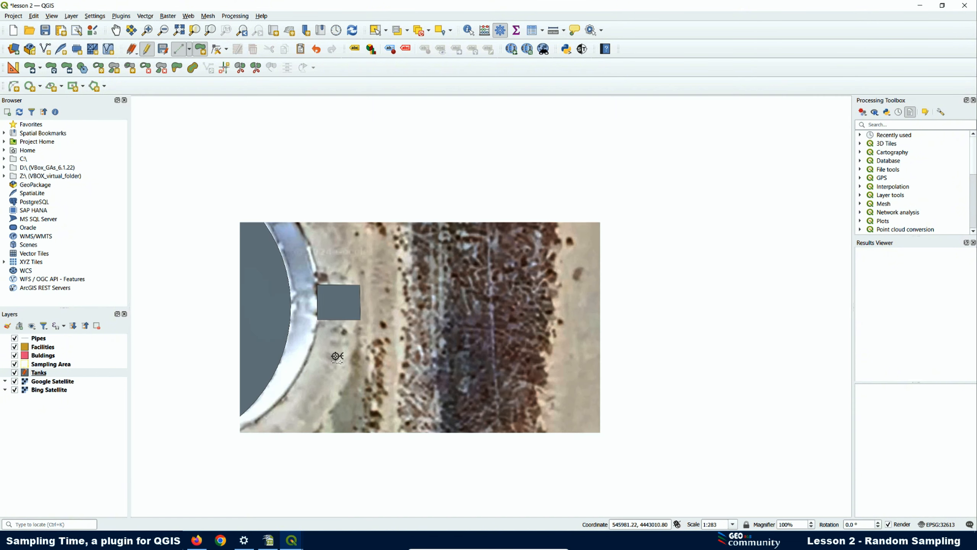
scroll(333, 353, down, 1)
scroll(314, 209, up, 2)
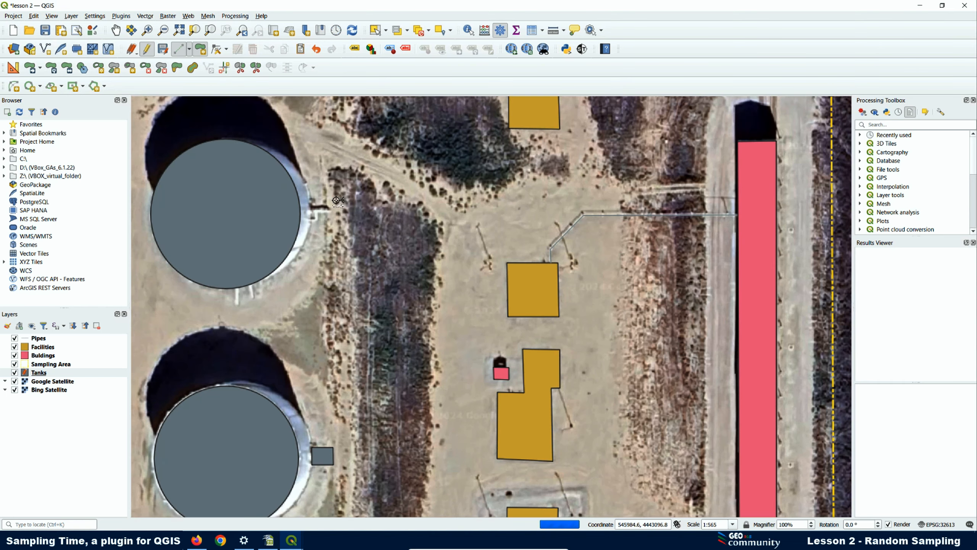
scroll(314, 209, up, 1)
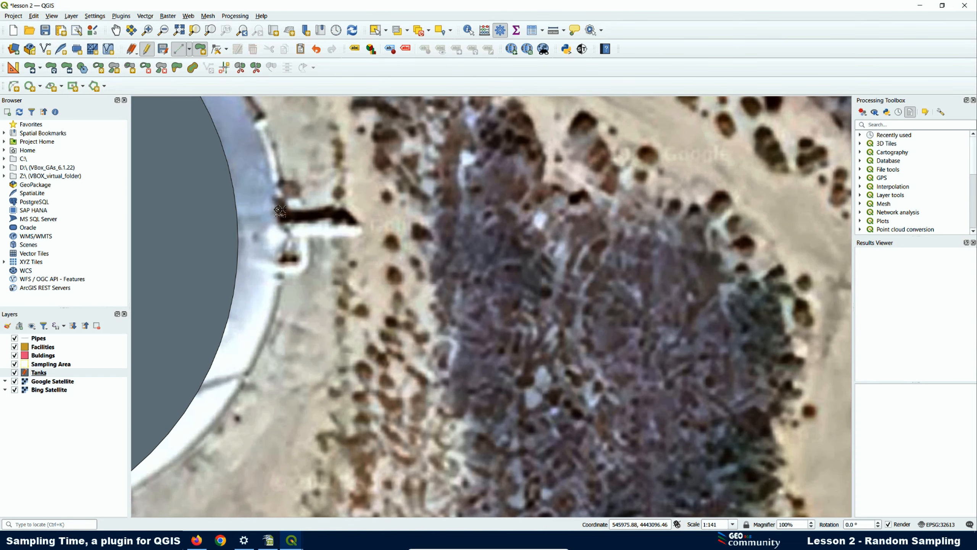
click(281, 210)
click(281, 269)
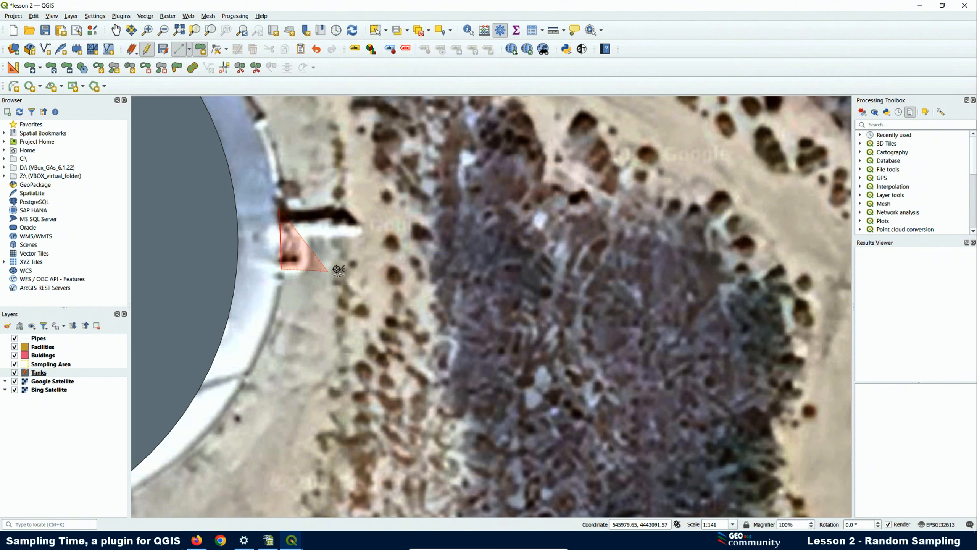
click(368, 267)
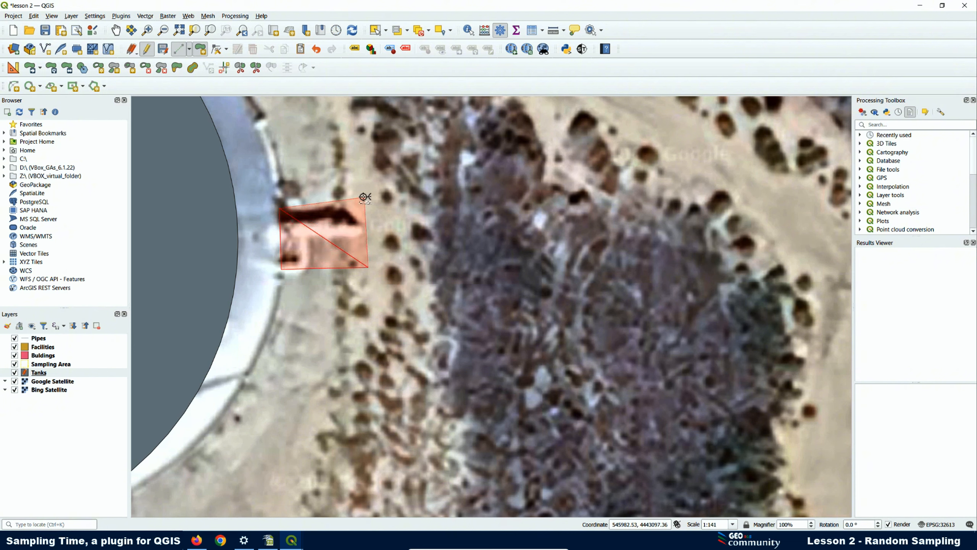
click(367, 209)
right_click(368, 210)
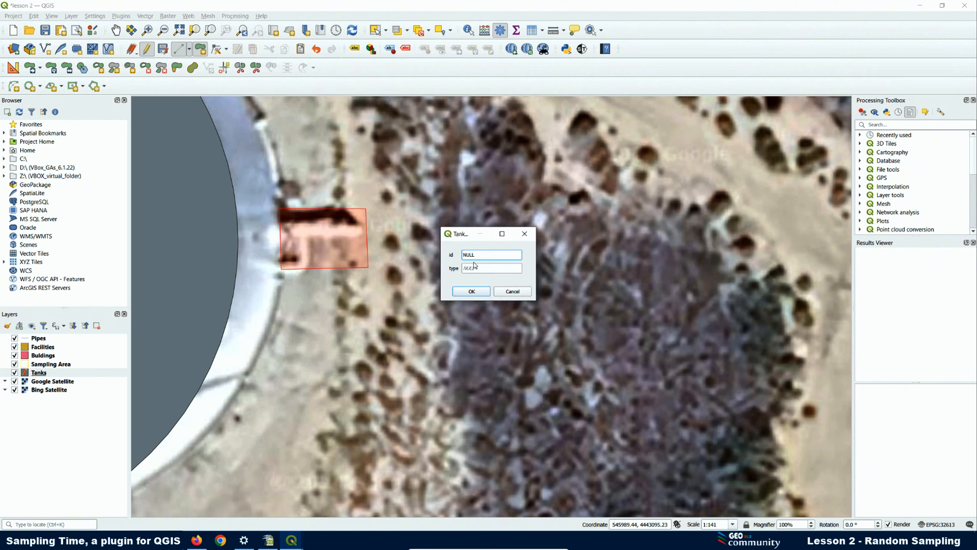
text(1)
click(471, 291)
scroll(262, 336, down, 1)
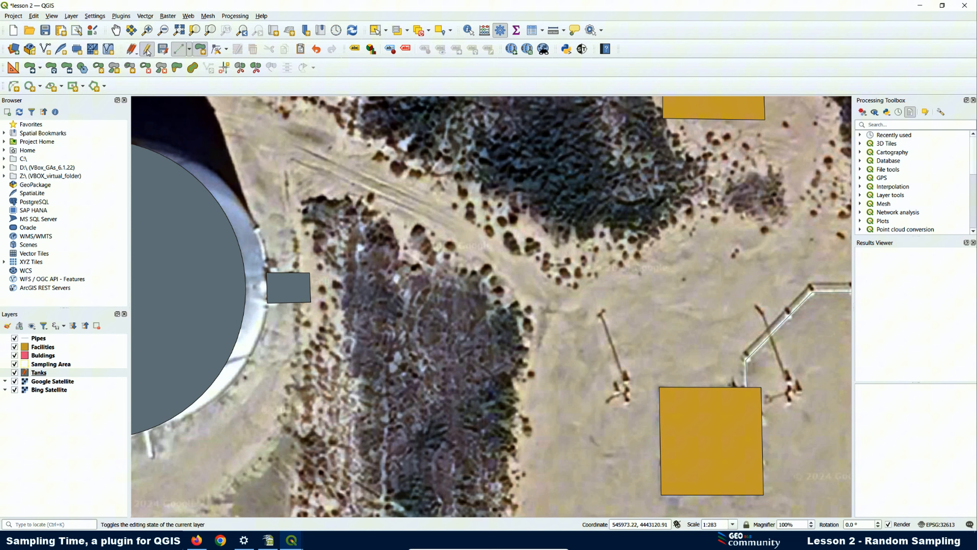
click(147, 49)
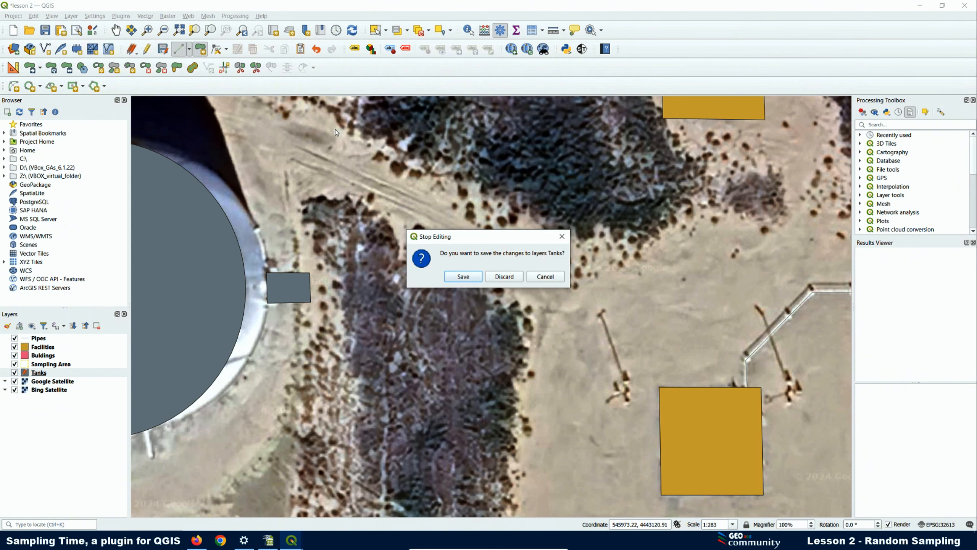
- Save the Tanks edits and zoom around the facility to review the new outlets
key(Return)
scroll(231, 249, down, 2)
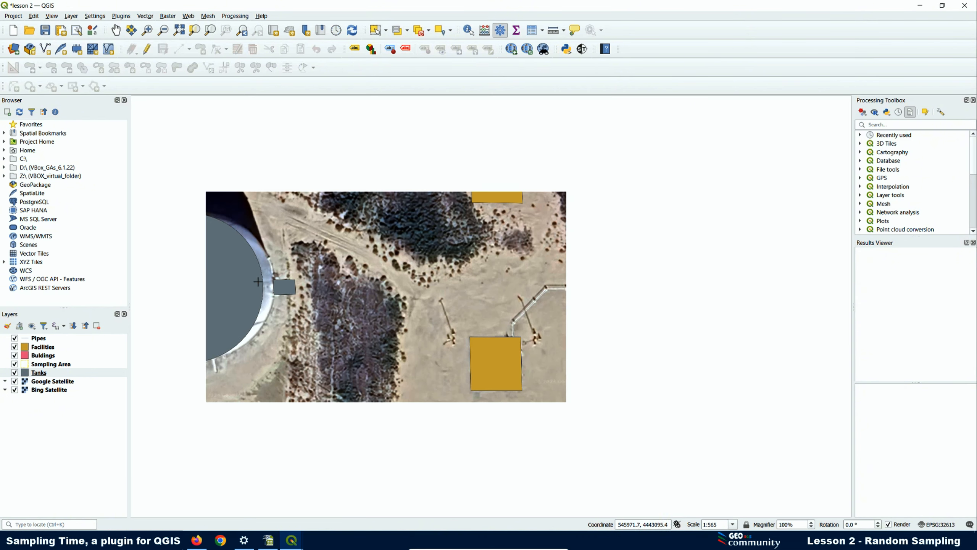
scroll(231, 249, down, 1)
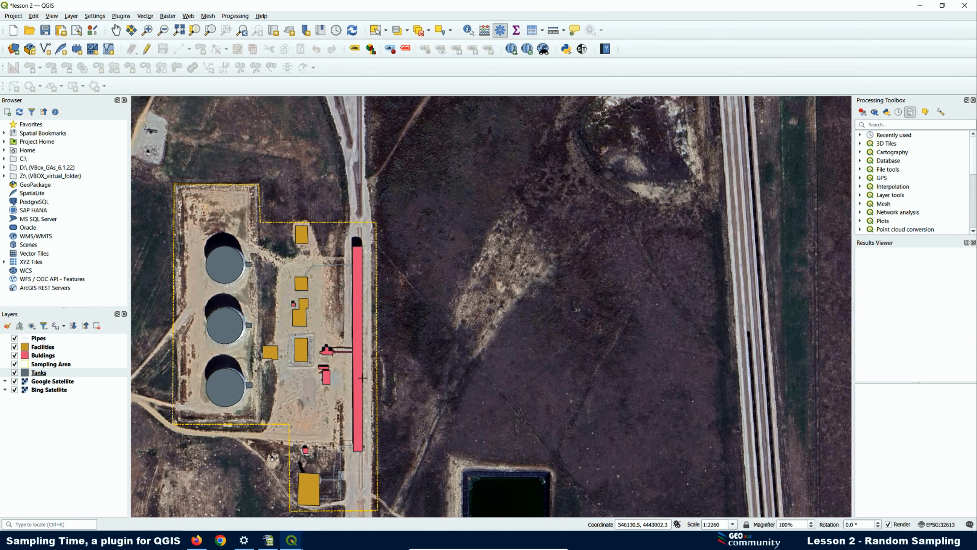
scroll(288, 359, up, 3)
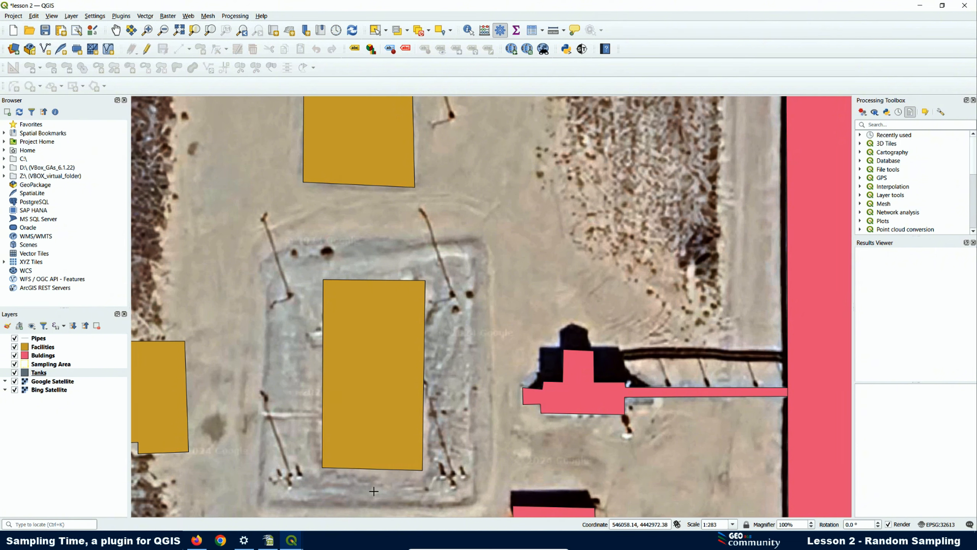
scroll(425, 213, down, 1)
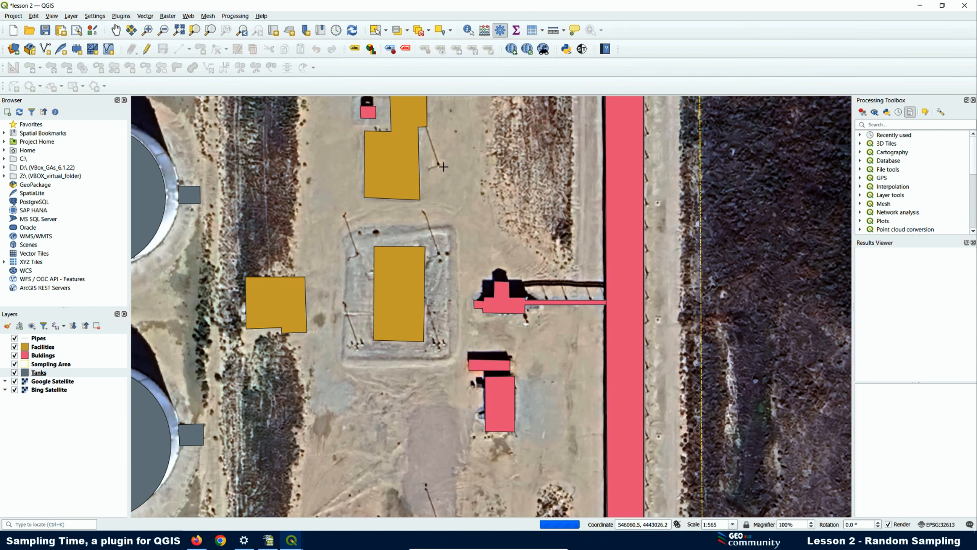
scroll(408, 228, down, 1)
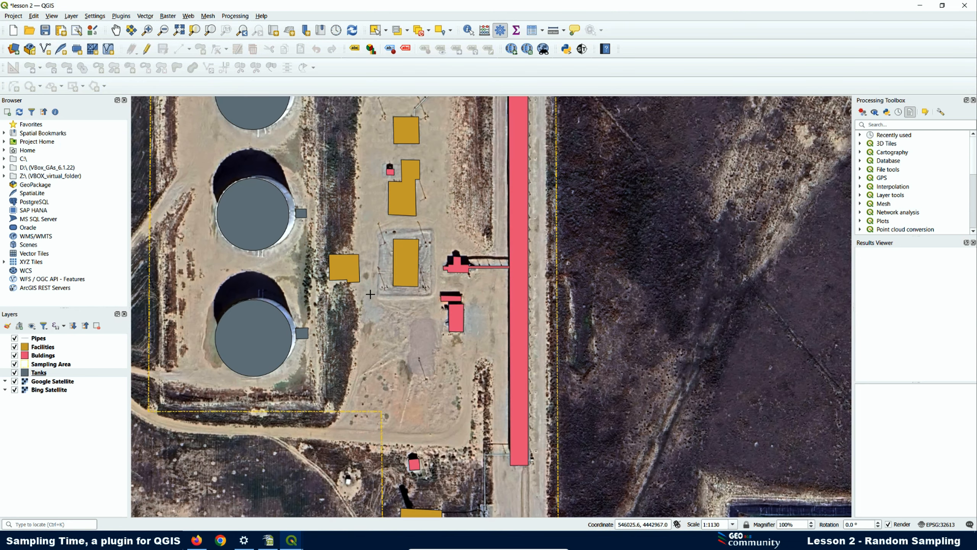
scroll(425, 387, up, 1)
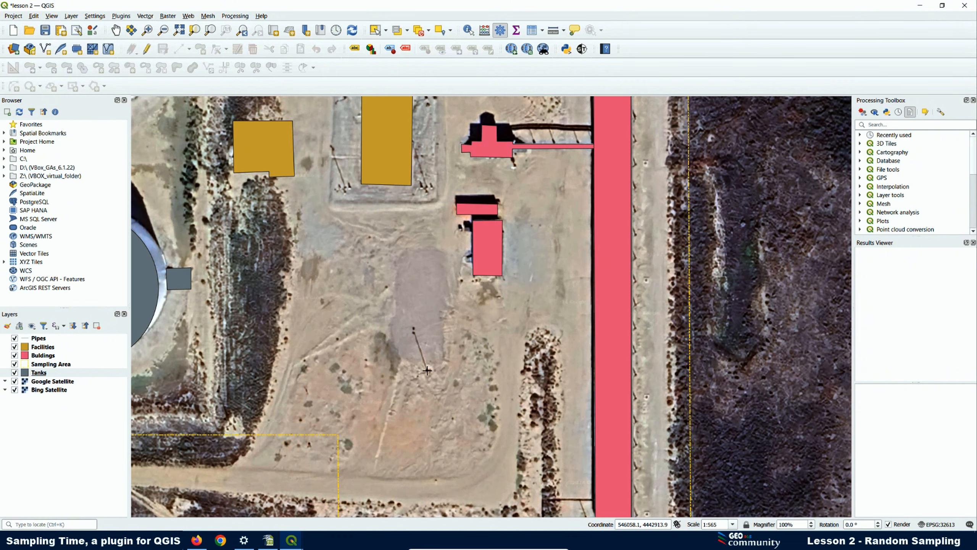
- In Sampling Time, choose Judgmental sampling on Sampling Area and save 'Lamp Posts' as label root
click(583, 49)
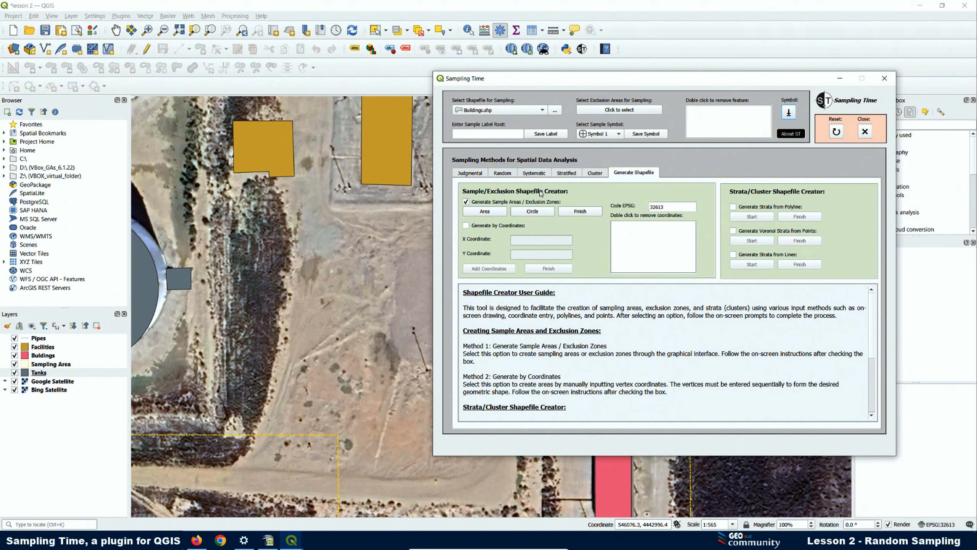
click(470, 173)
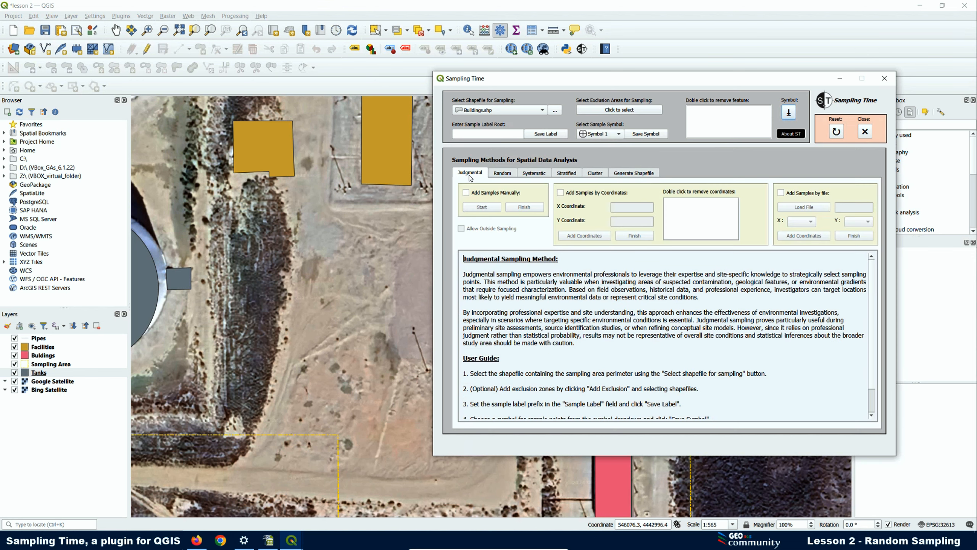
click(486, 111)
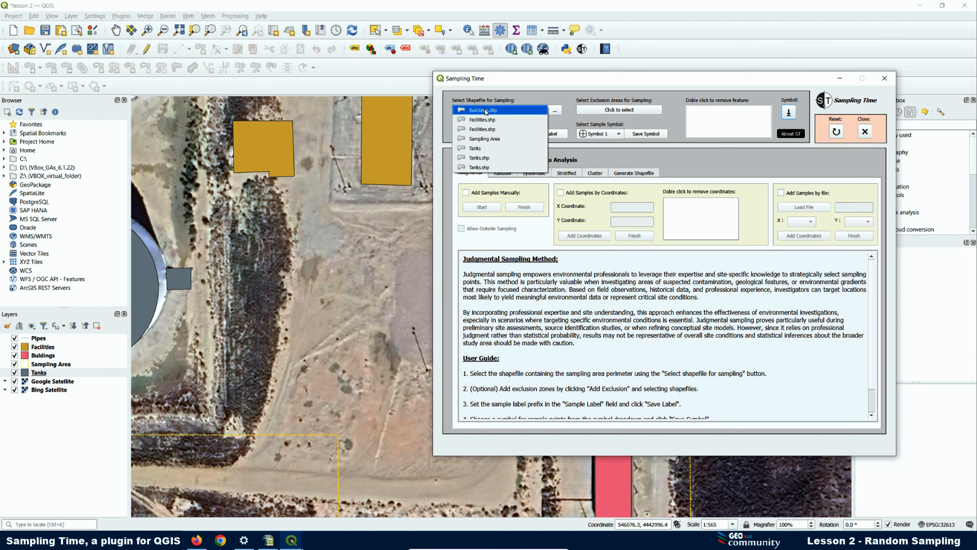
click(488, 141)
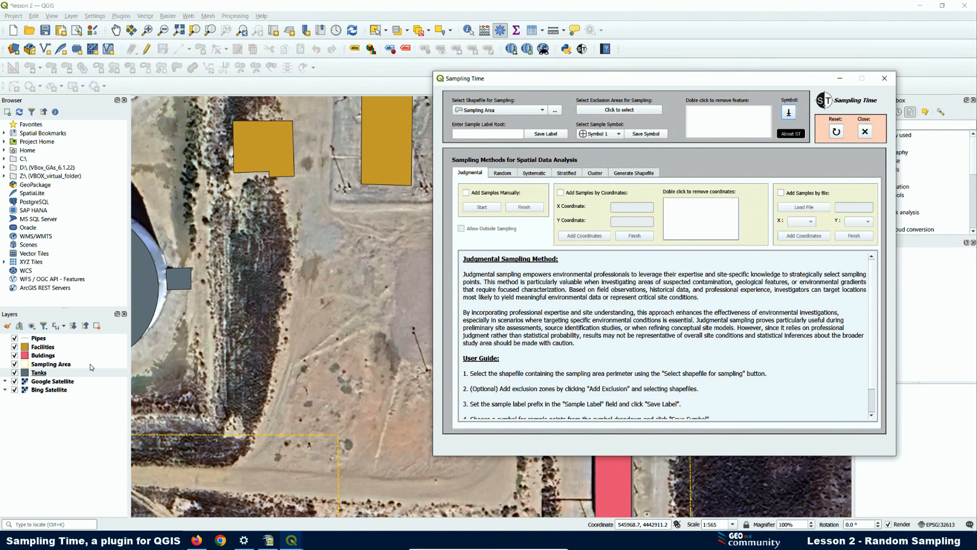
click(59, 364)
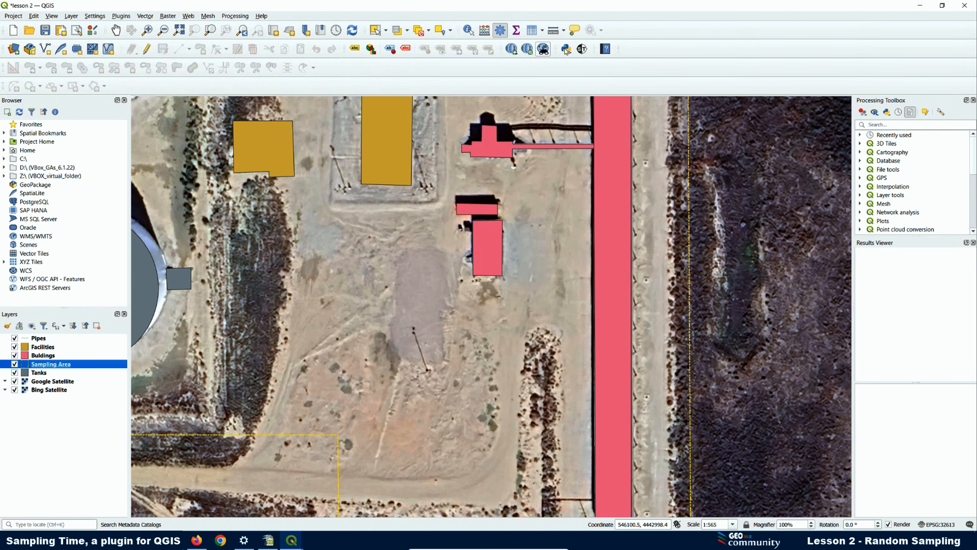
click(583, 49)
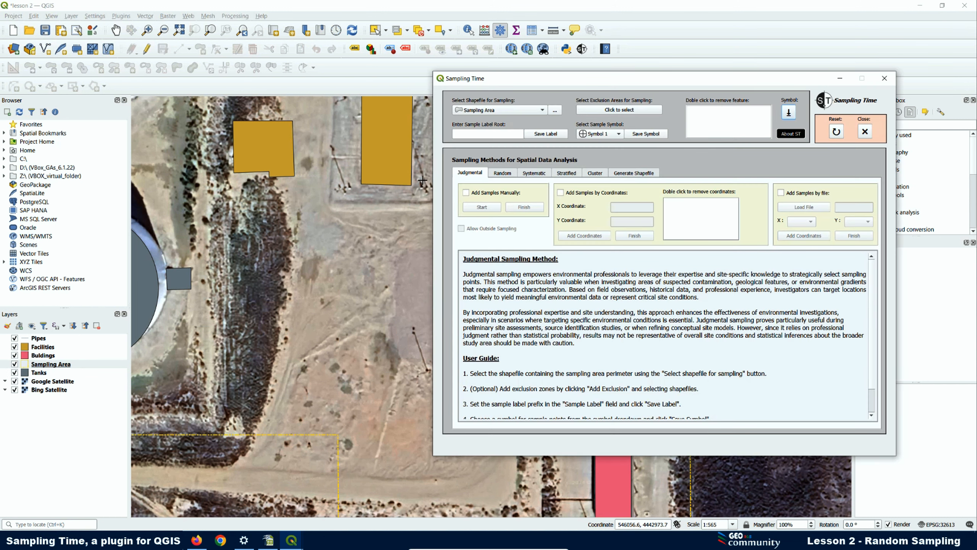
click(470, 136)
click(538, 135)
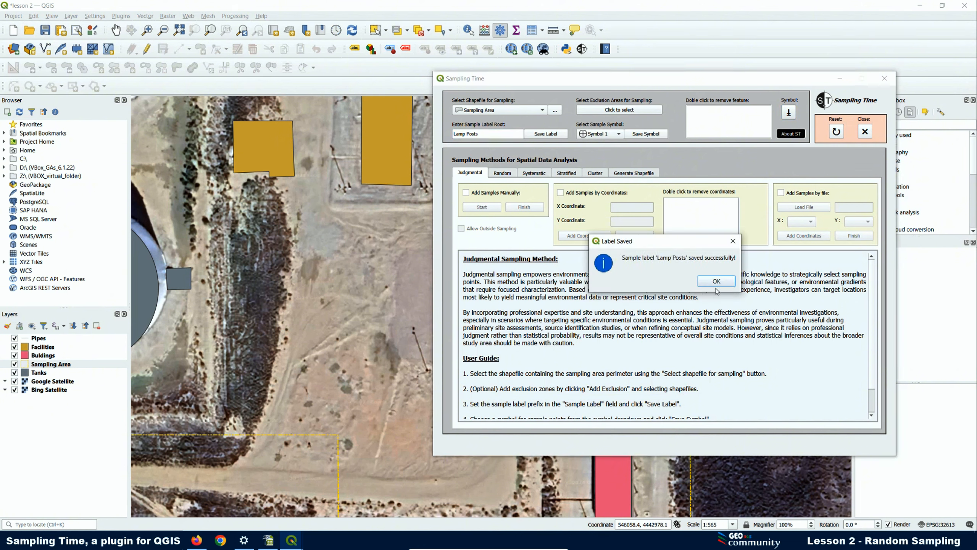
click(717, 282)
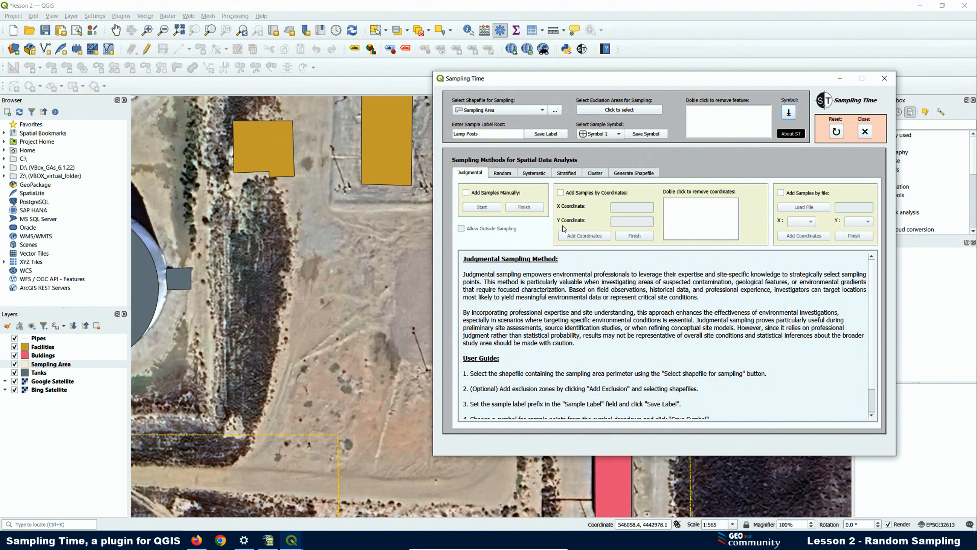
- Enable Add Samples Manually and start manual sampling
click(466, 192)
click(758, 284)
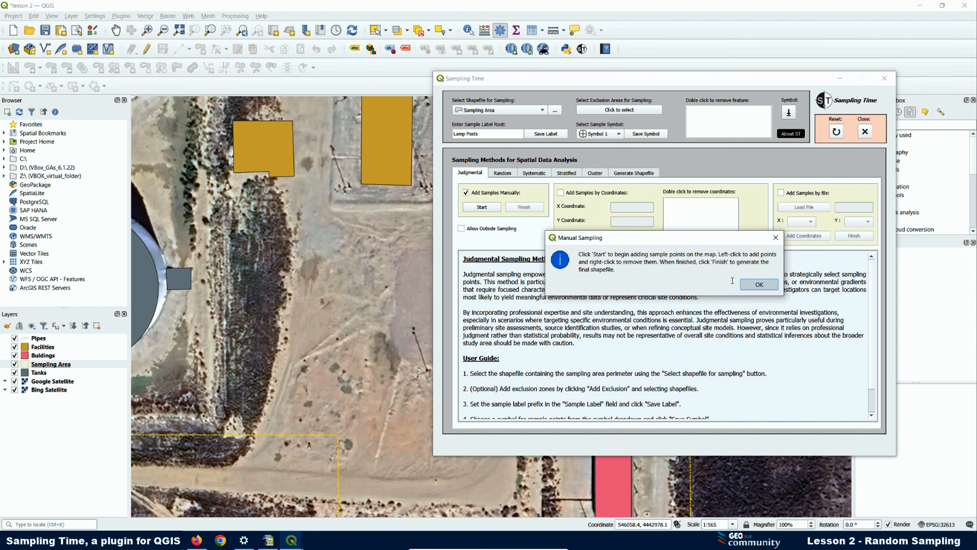
click(482, 207)
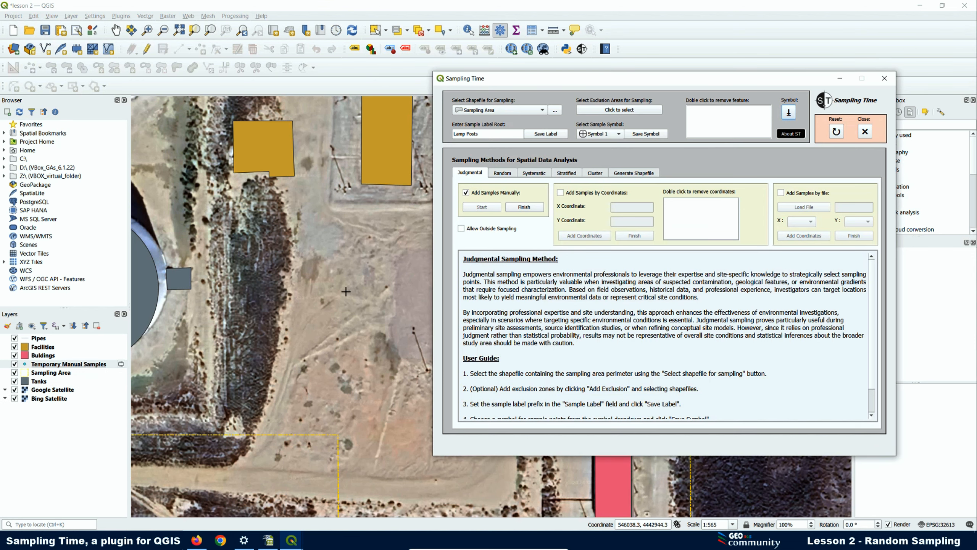
- Place sample points on three lamp posts around the facility pad
scroll(304, 309, down, 1)
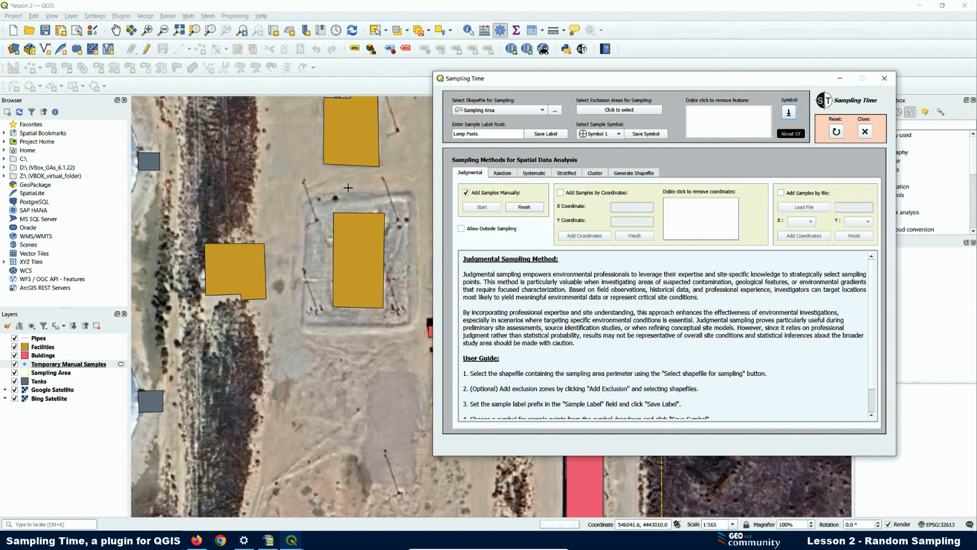
scroll(262, 252, down, 1)
scroll(261, 252, up, 3)
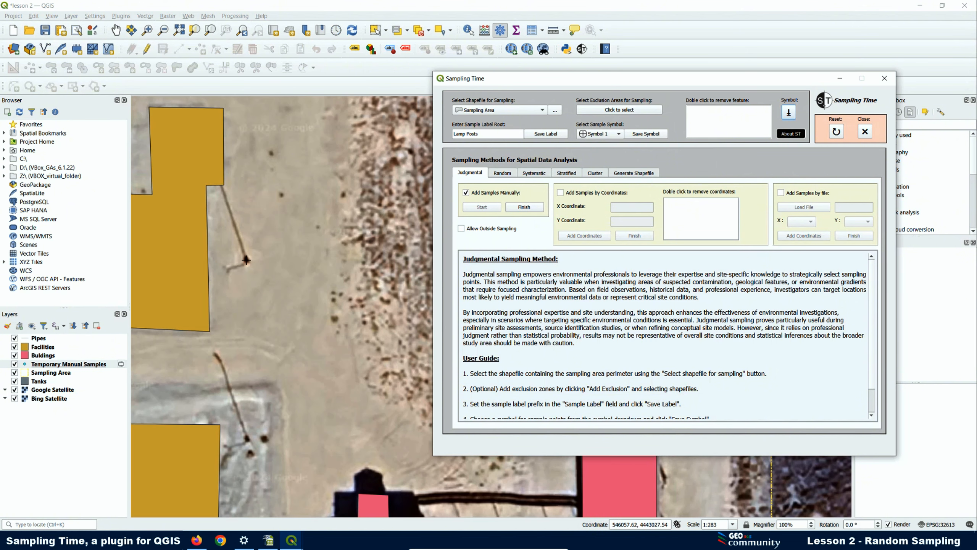
click(247, 260)
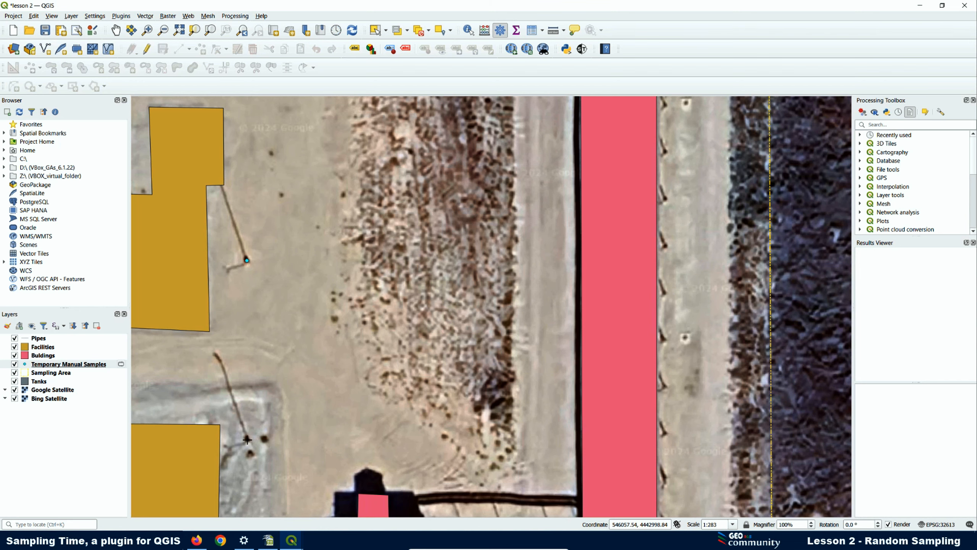
scroll(279, 412, down, 1)
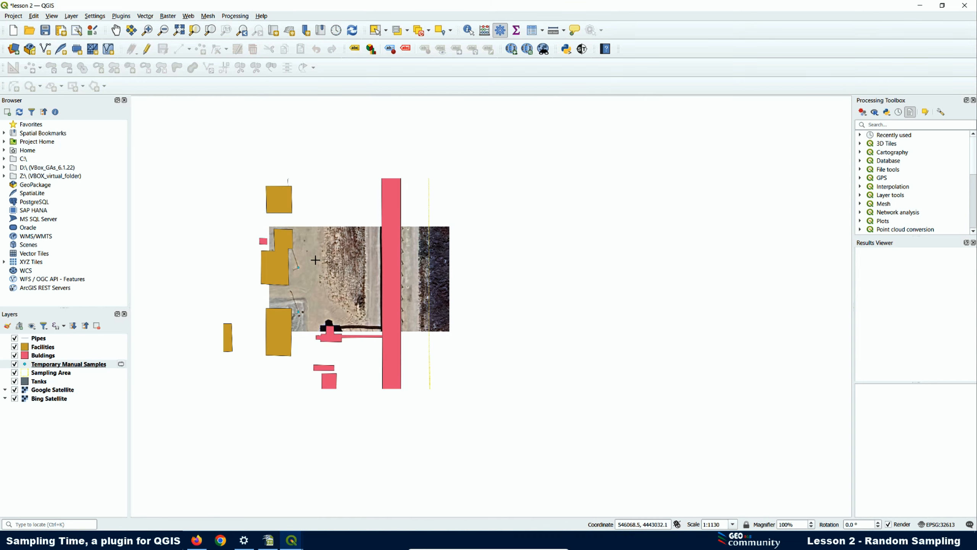
scroll(254, 287, up, 2)
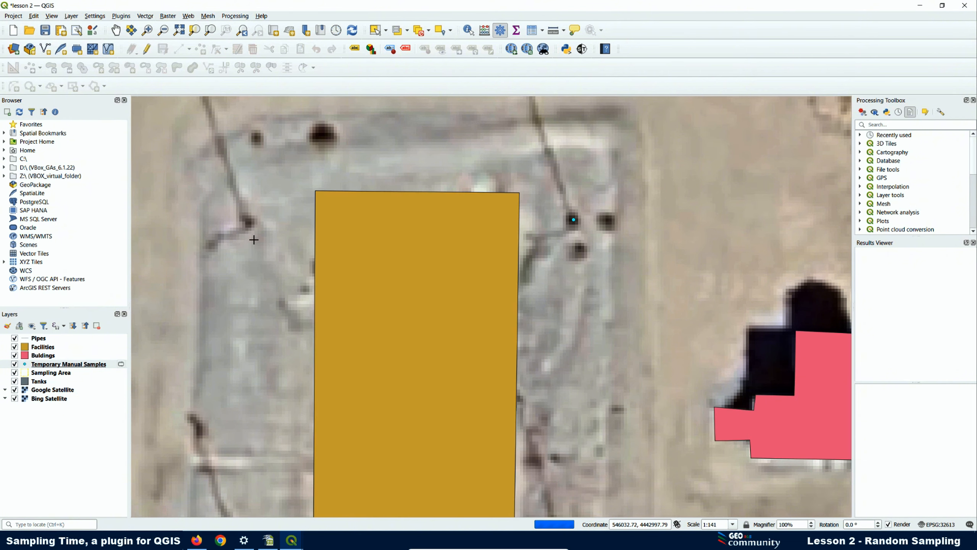
scroll(258, 239, down, 1)
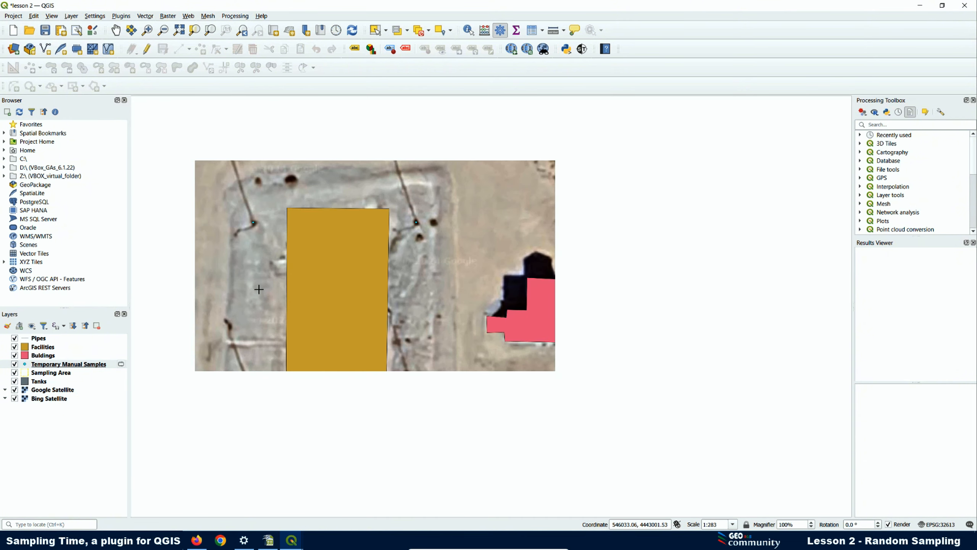
click(253, 403)
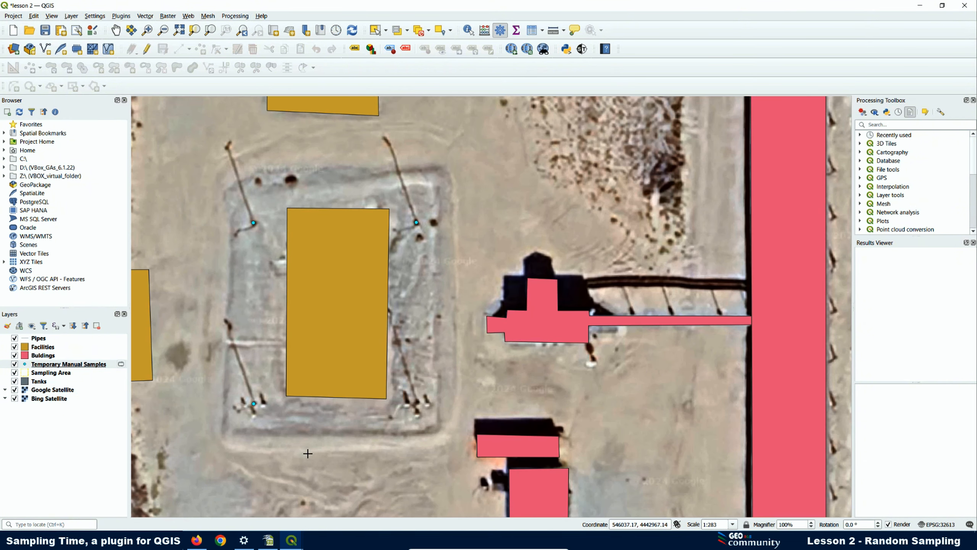
click(418, 403)
scroll(385, 270, down, 2)
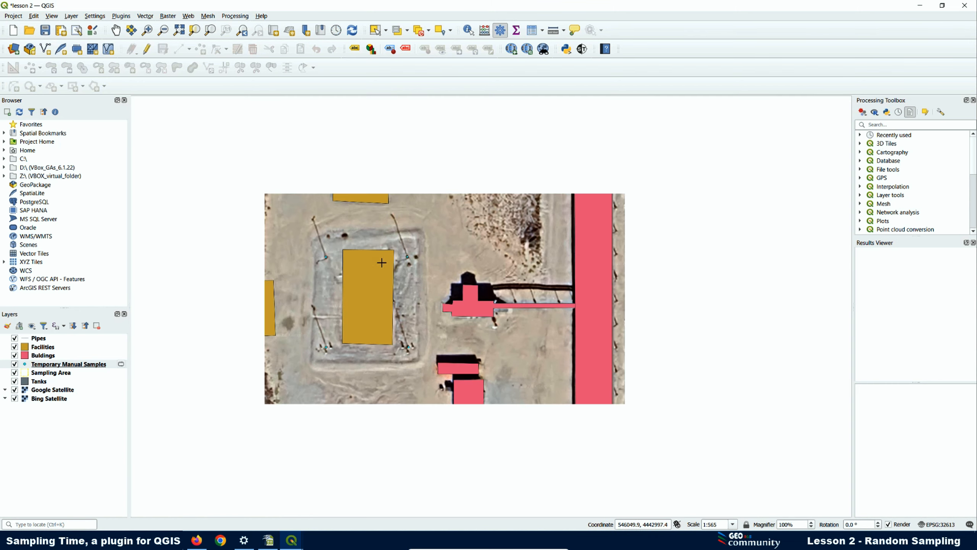
scroll(390, 422, up, 1)
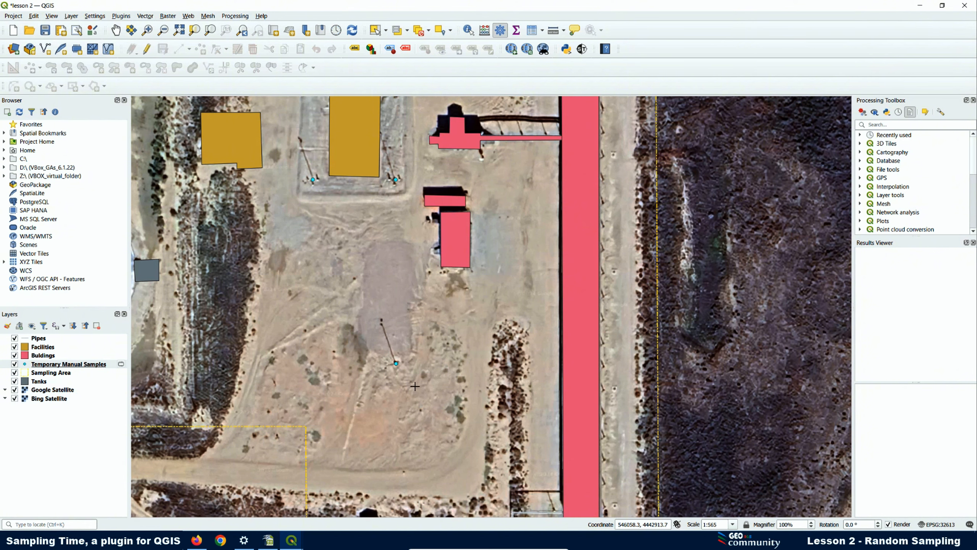
scroll(368, 248, down, 2)
scroll(369, 401, down, 1)
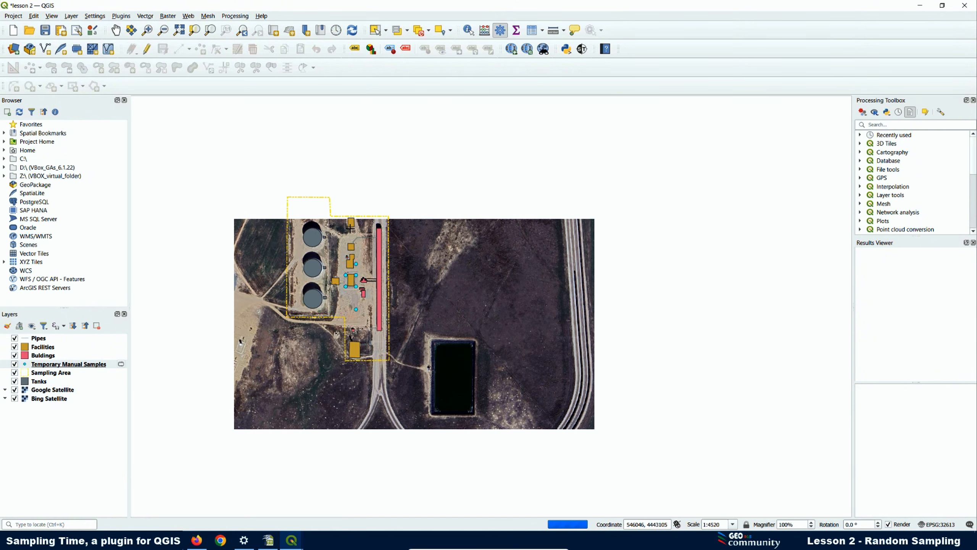
scroll(351, 224, up, 1)
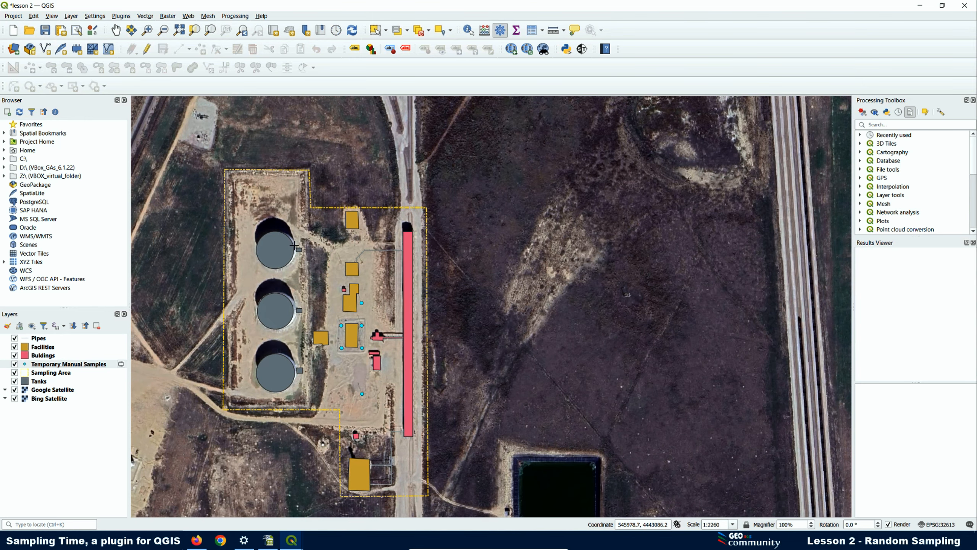
scroll(294, 243, down, 1)
- Finish sampling and save the points as Lamp Posts in the Exclusion Zones folder
click(582, 49)
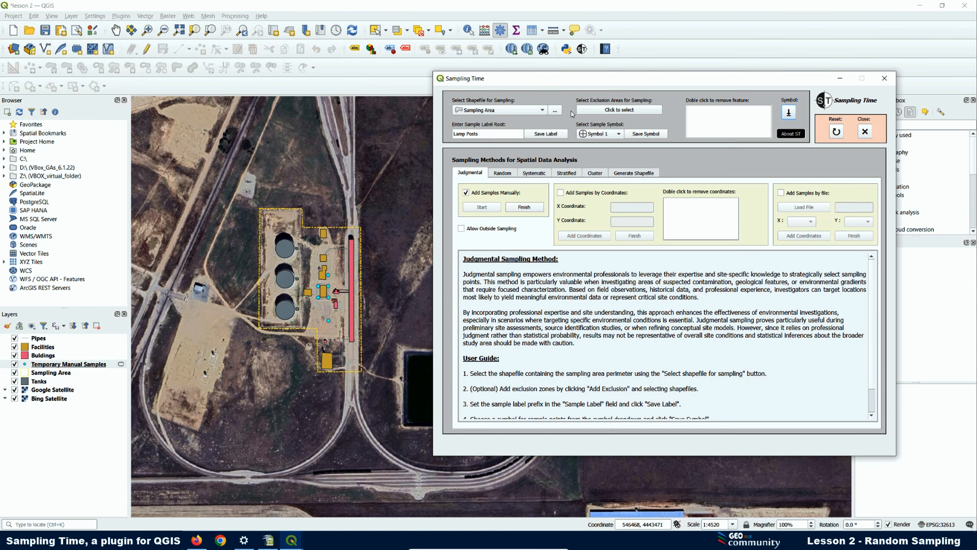
click(525, 207)
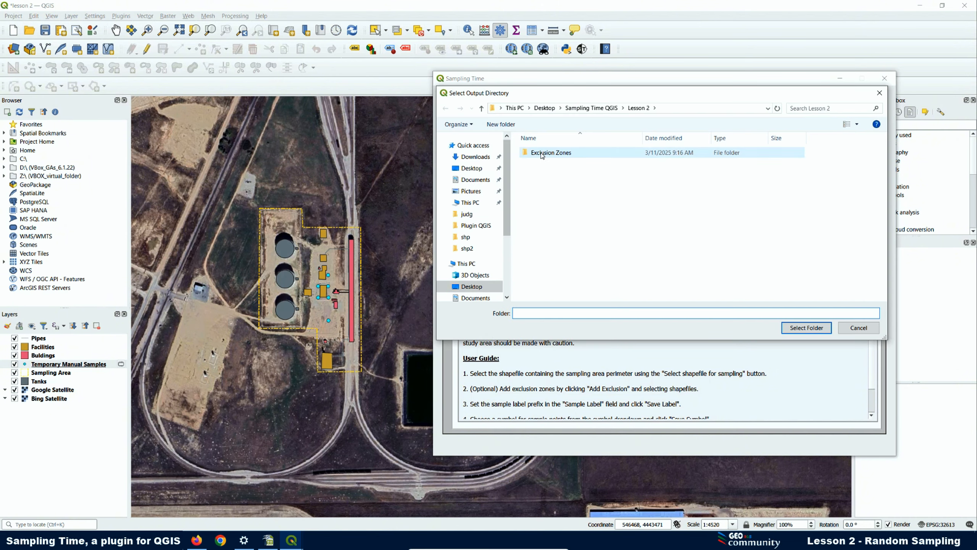
click(542, 154)
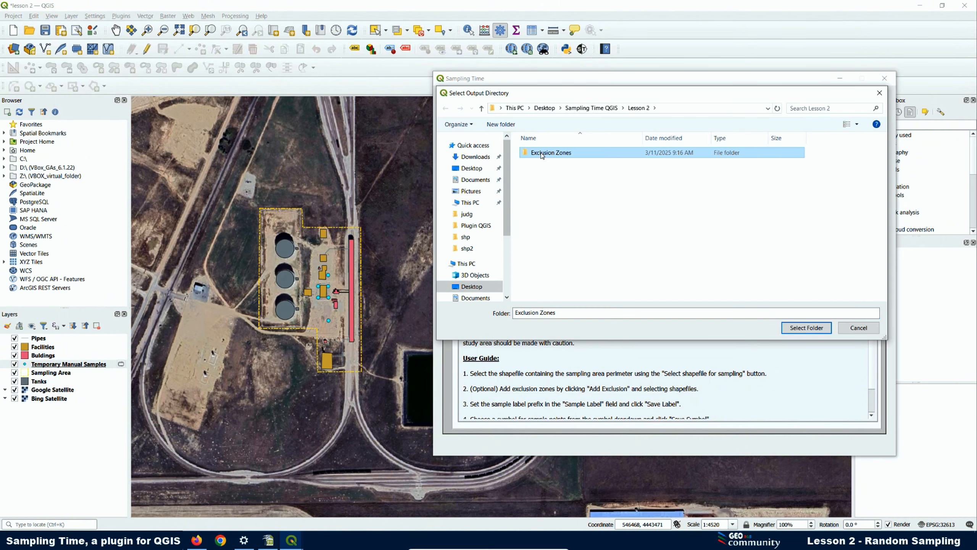
click(805, 328)
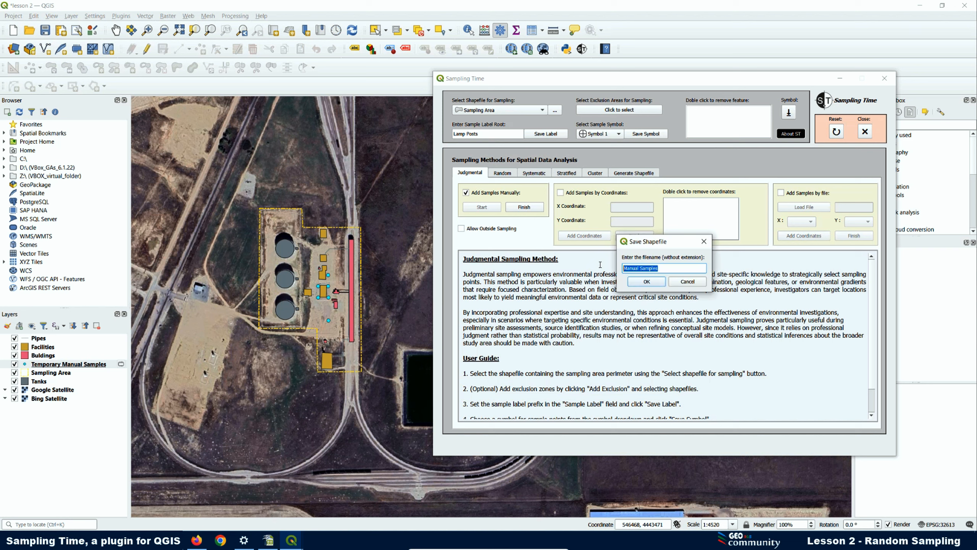
text(Posts)
click(646, 281)
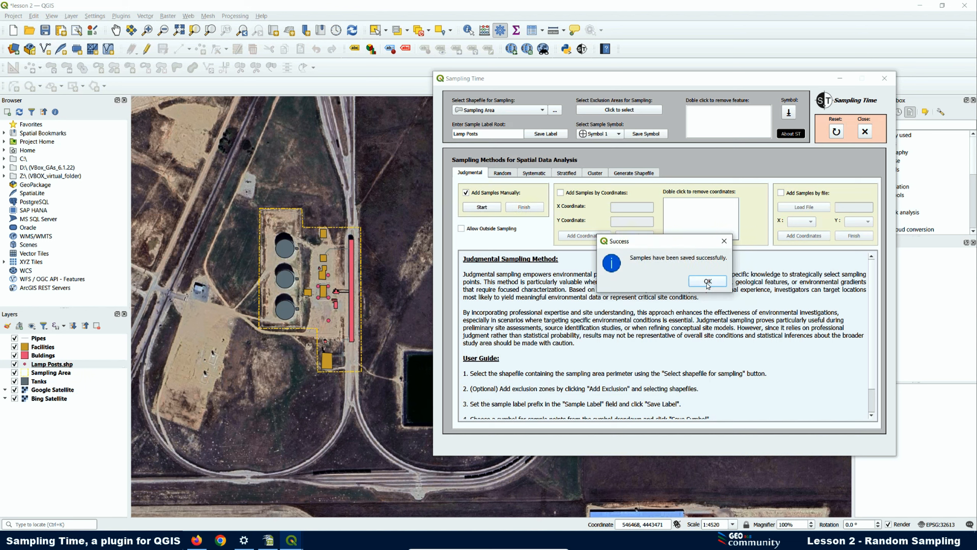
click(708, 281)
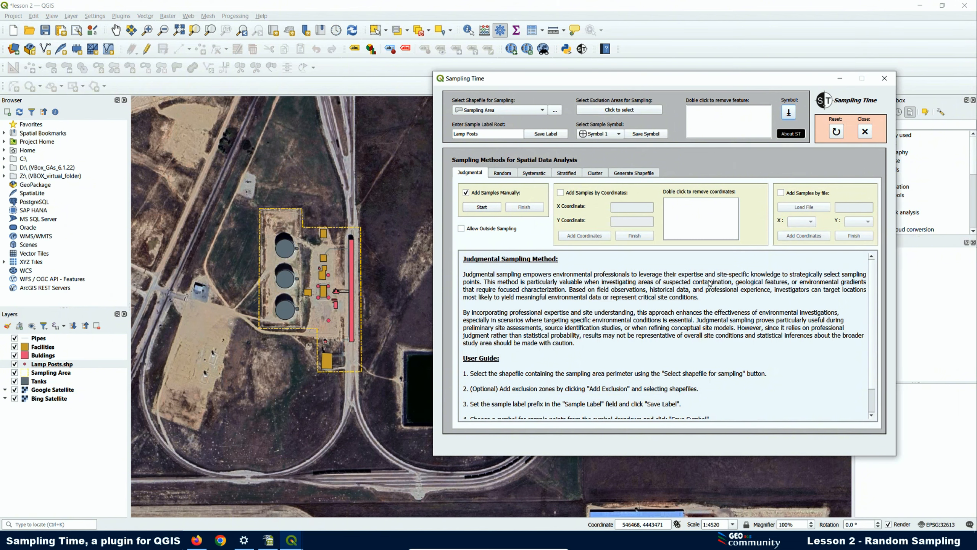
- Close Sampling Time and hide the Bing Satellite and Google Satellite basemaps
scroll(329, 267, up, 2)
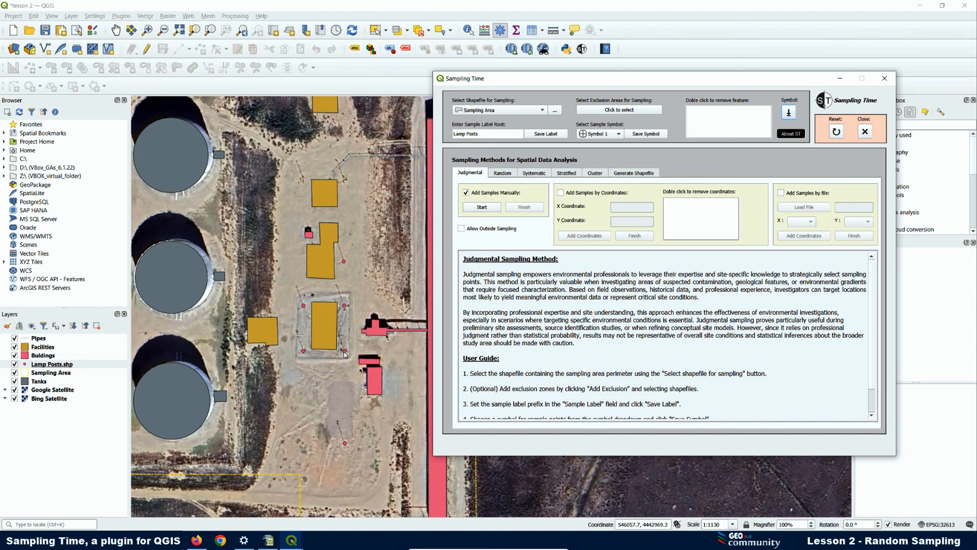
click(884, 78)
click(15, 399)
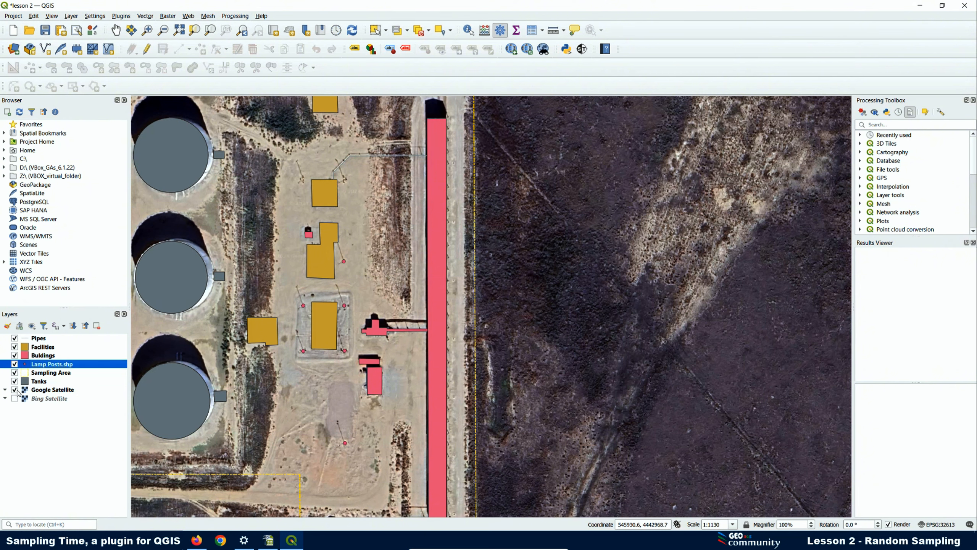
click(15, 390)
scroll(301, 252, down, 1)
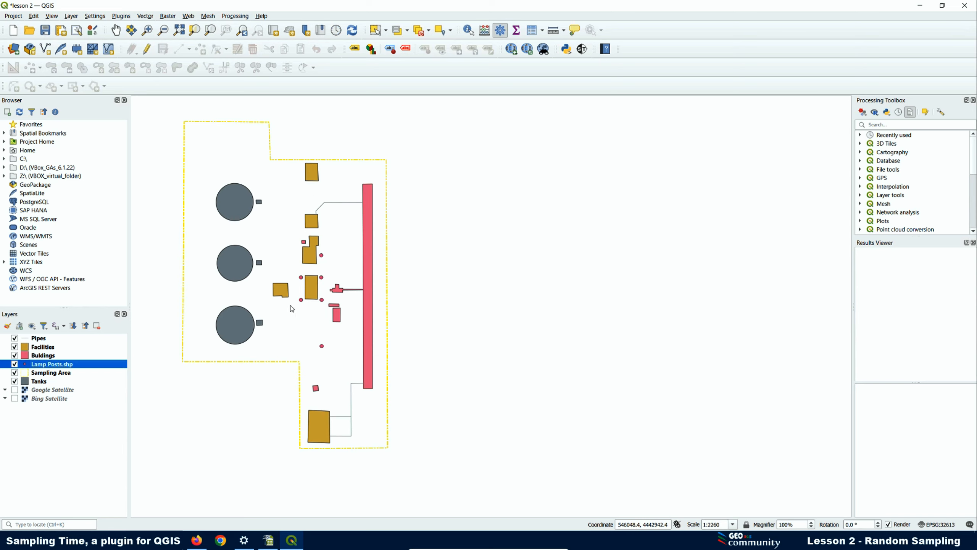
- Change the Lamp Posts simple marker fill colour to green
right_click(61, 363)
click(82, 357)
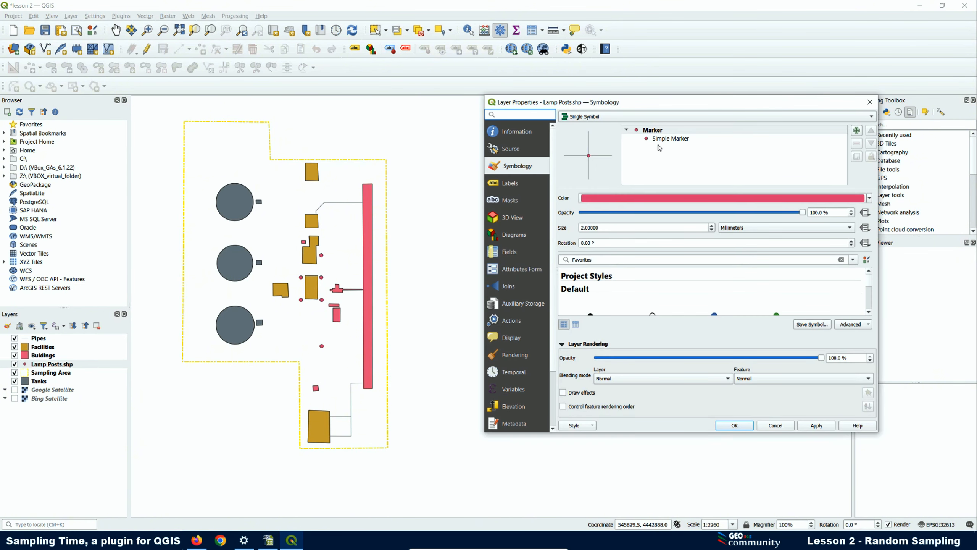
click(661, 140)
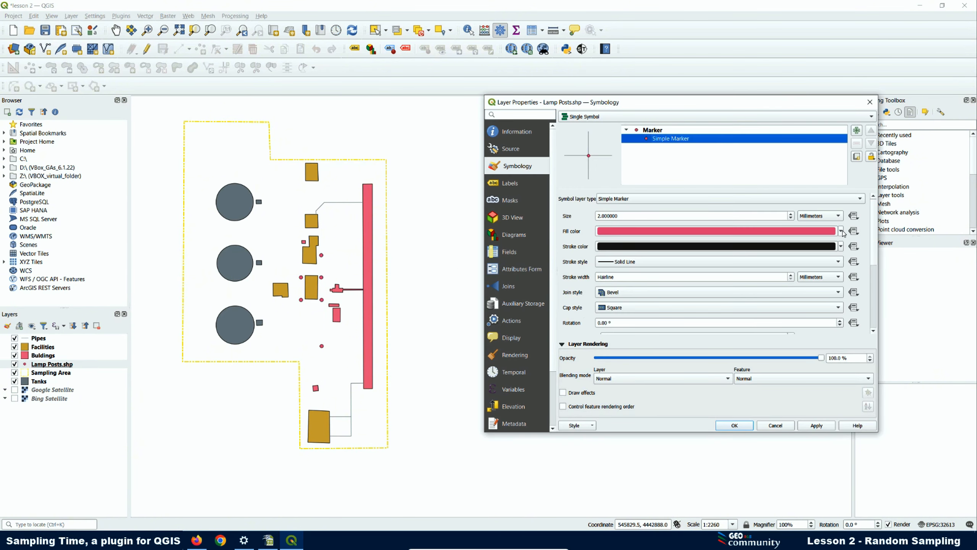
click(842, 231)
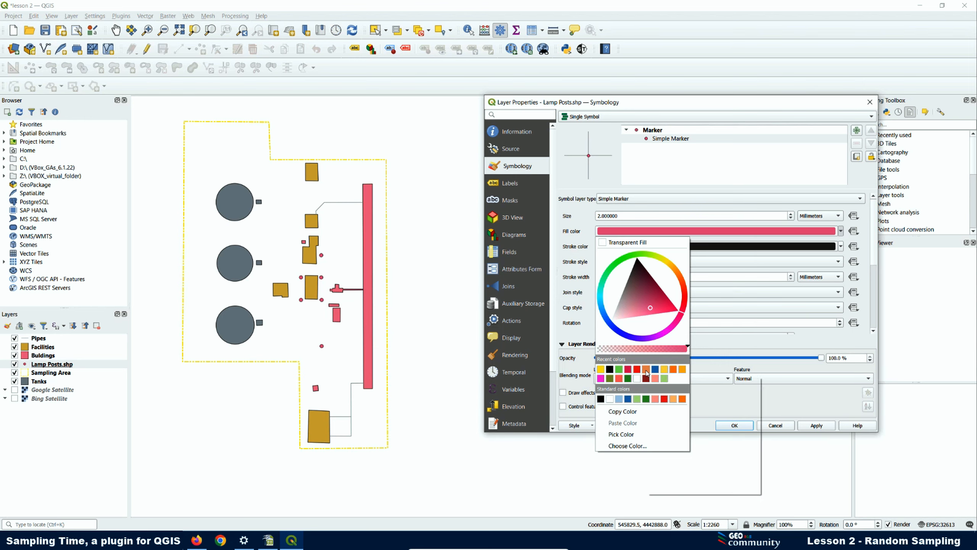
click(619, 371)
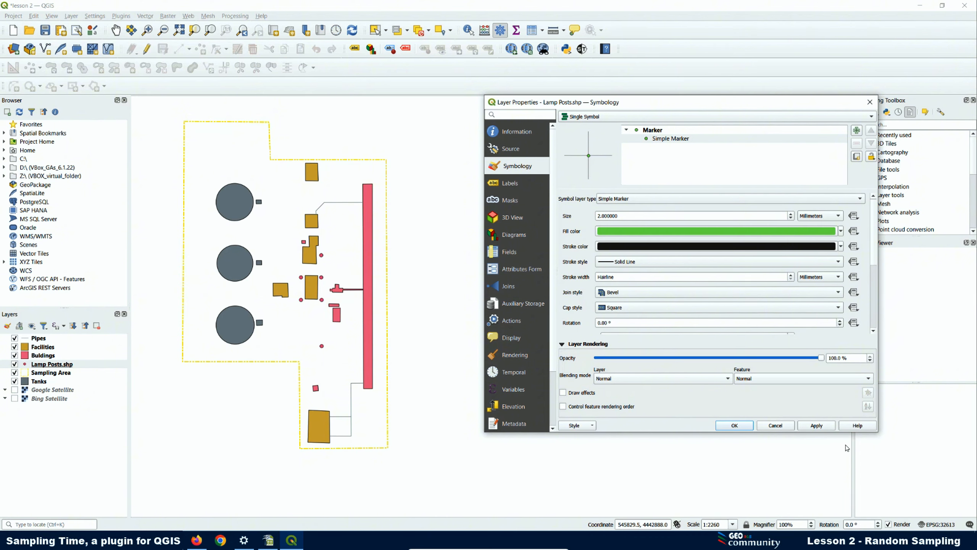
click(734, 427)
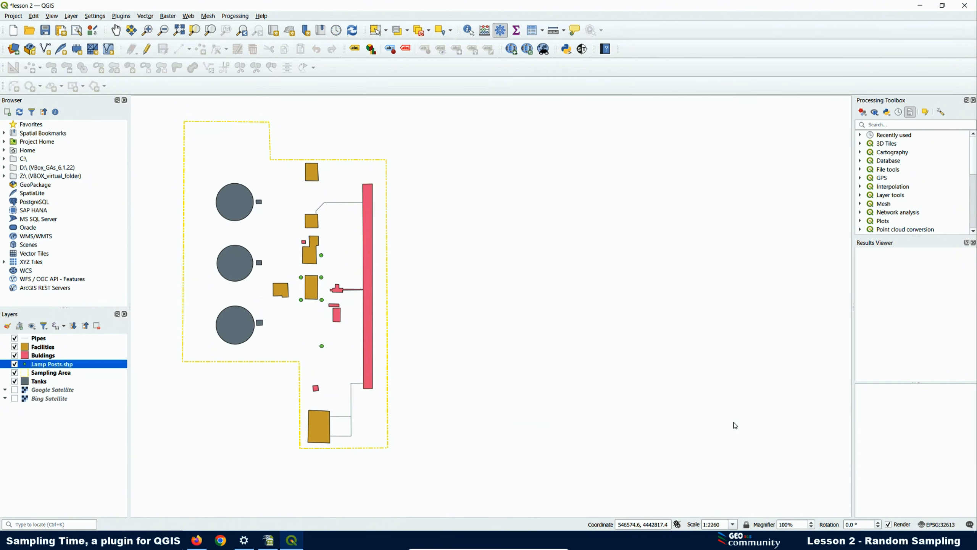
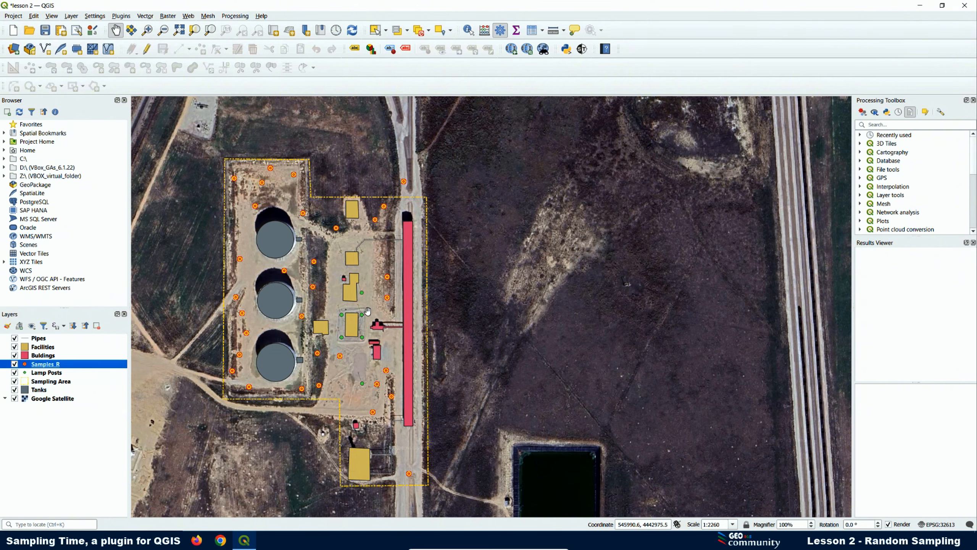
- Look through the Sampling Time plugin's sample symbols and their symbol folder, then minimize the plugin
click(582, 48)
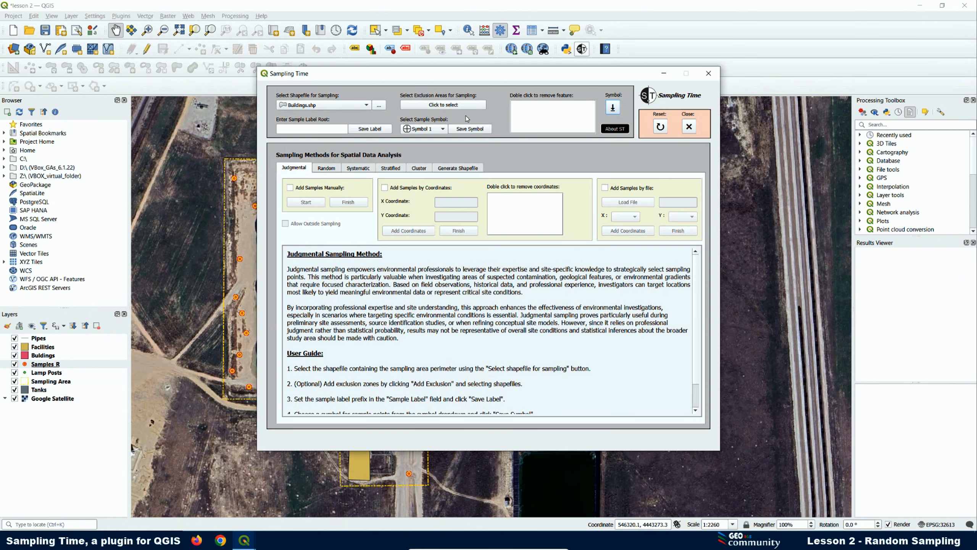
click(419, 130)
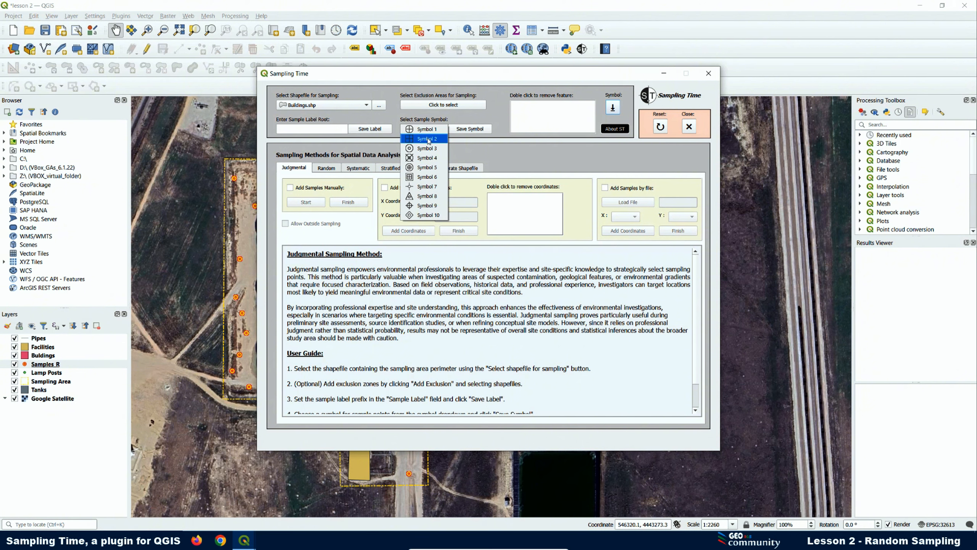
click(612, 109)
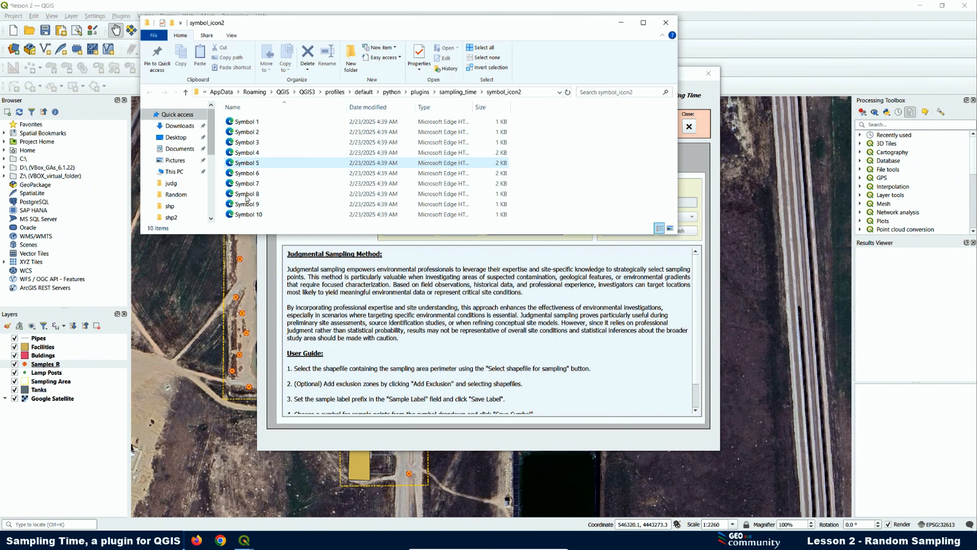
click(666, 22)
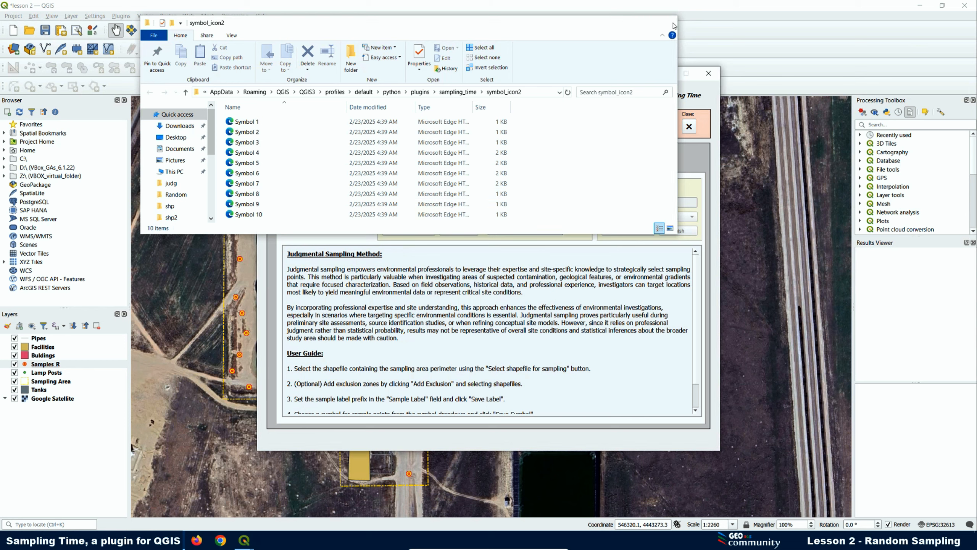
click(443, 129)
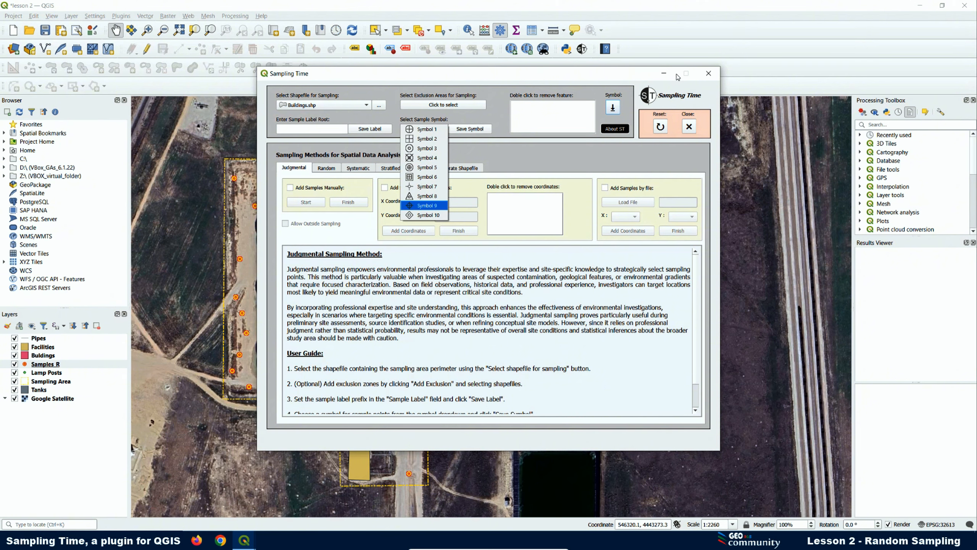
click(665, 76)
click(665, 75)
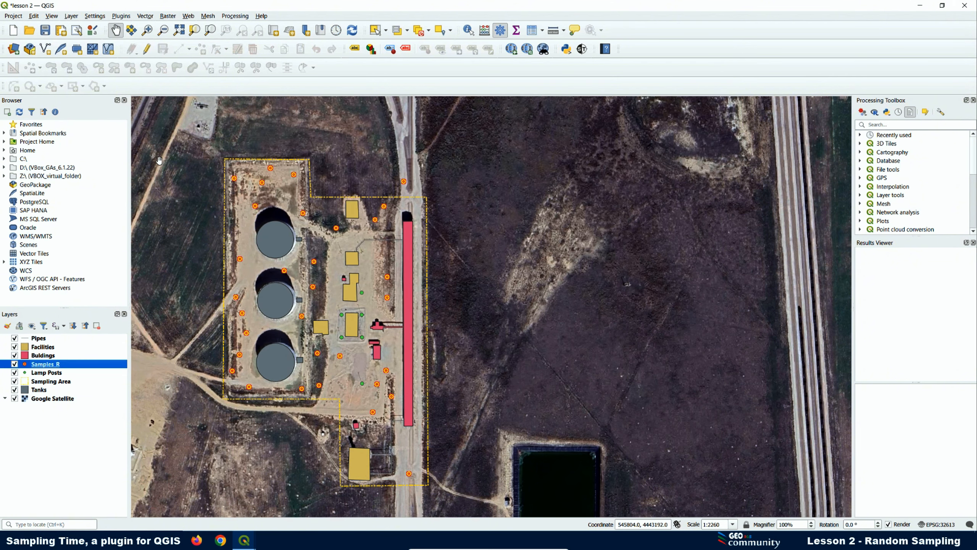
- Remove the Samples R layer from the project
right_click(44, 365)
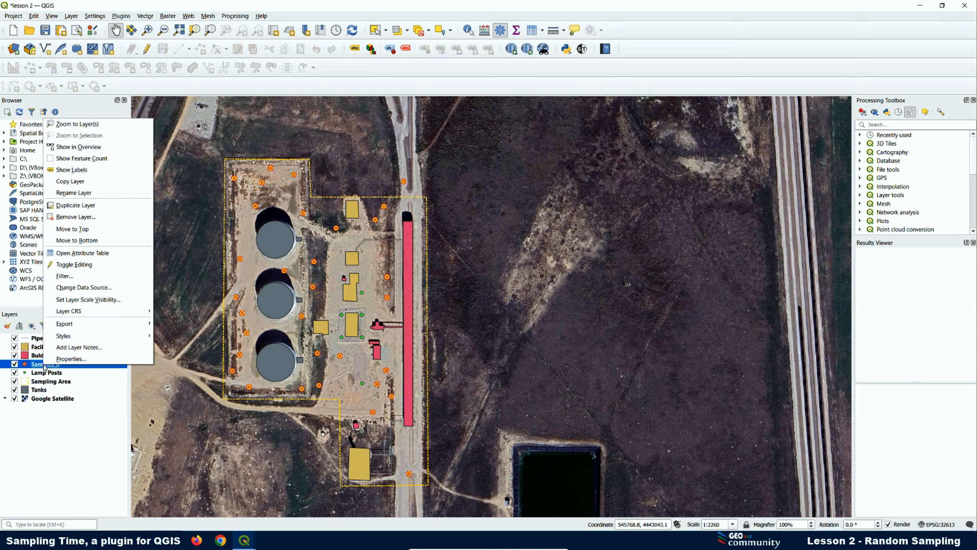
click(92, 218)
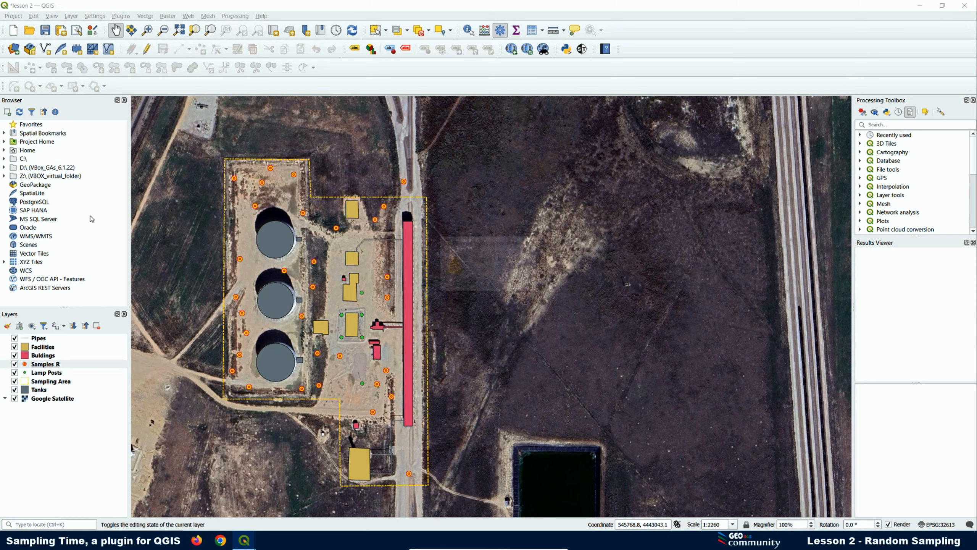
click(474, 283)
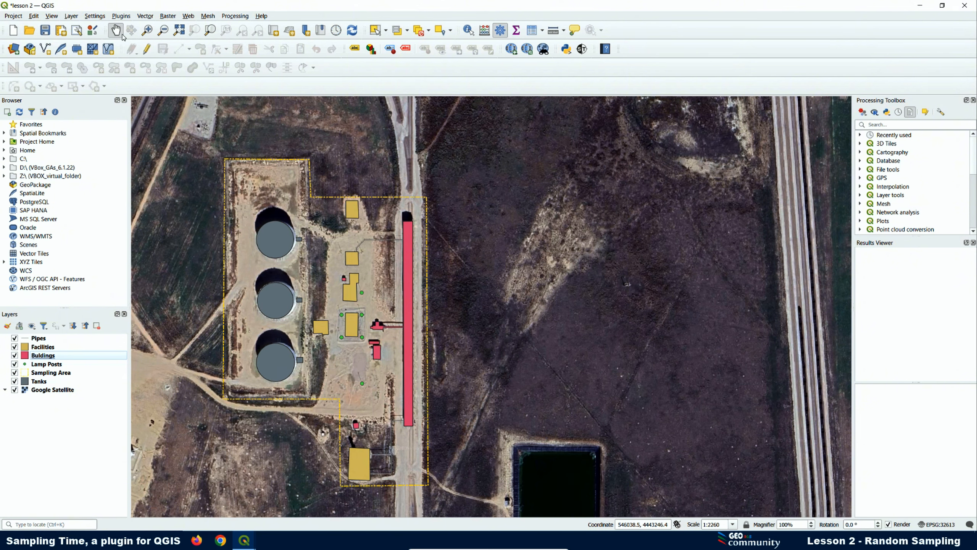
- Add Samples_R.shp back to the map through the Data Source Manager's Vector page
click(13, 49)
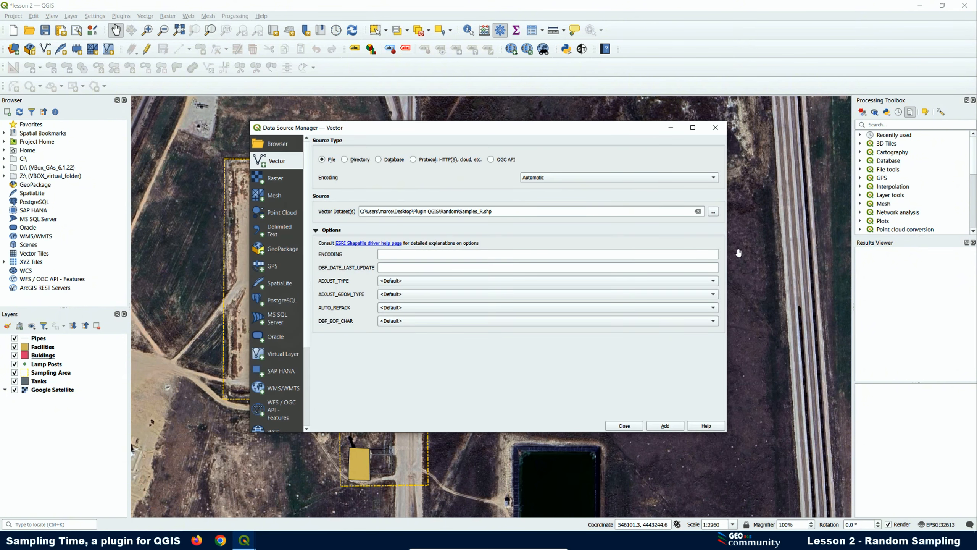
click(714, 214)
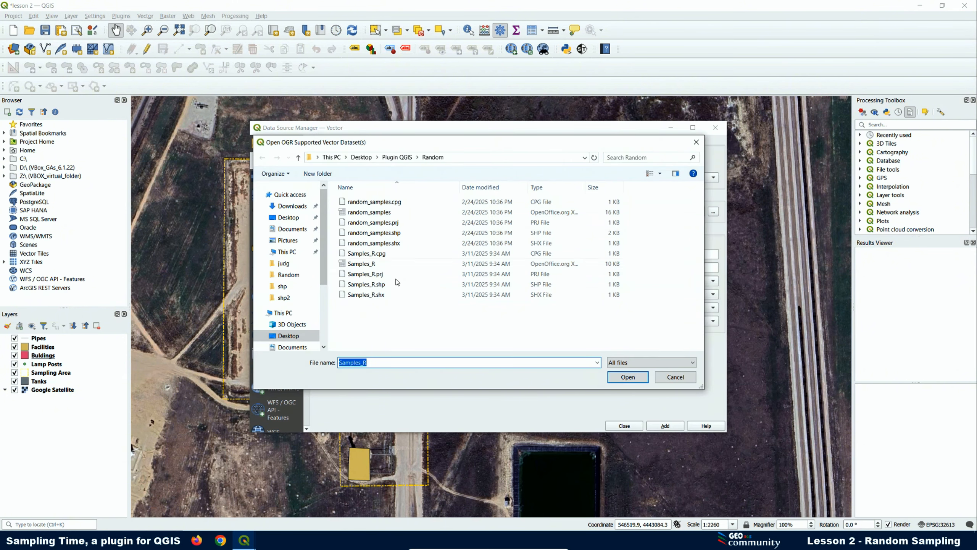
click(369, 284)
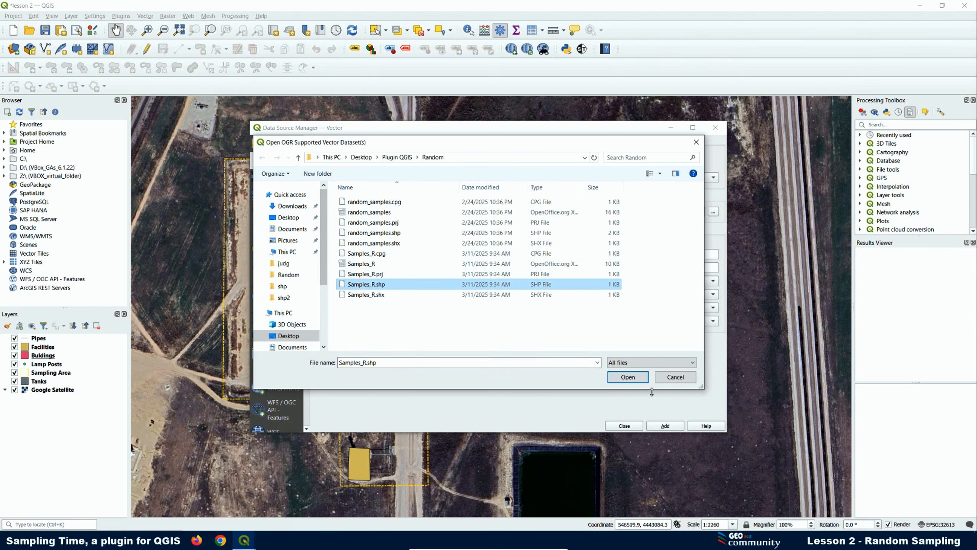
click(627, 378)
click(666, 425)
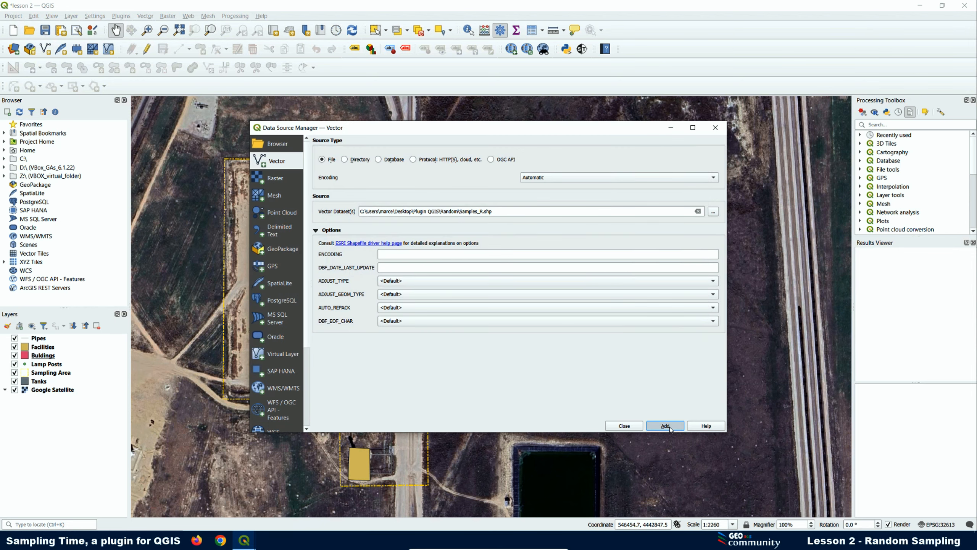
click(624, 425)
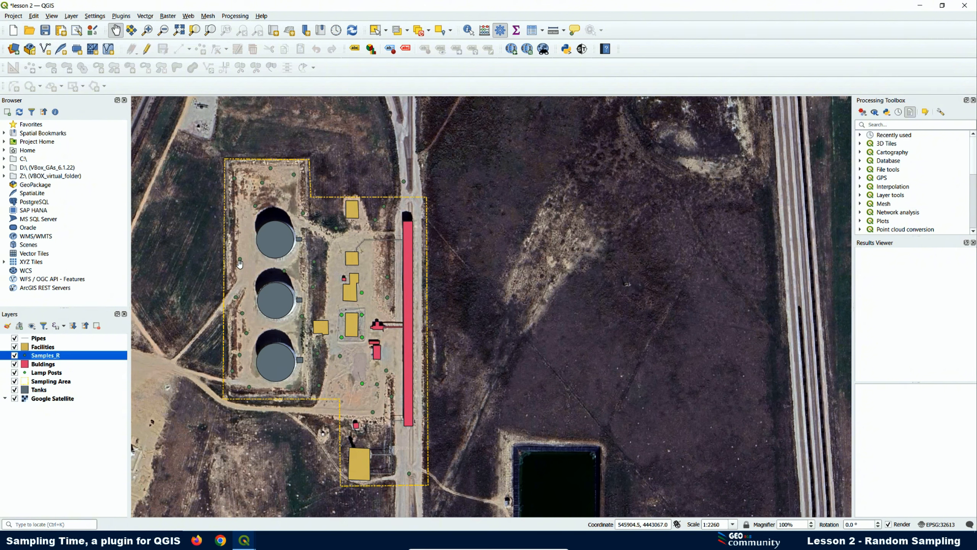
- Switch the Samples_R point marker to the circle SVG from the symbol_icon2 group and apply it
right_click(60, 359)
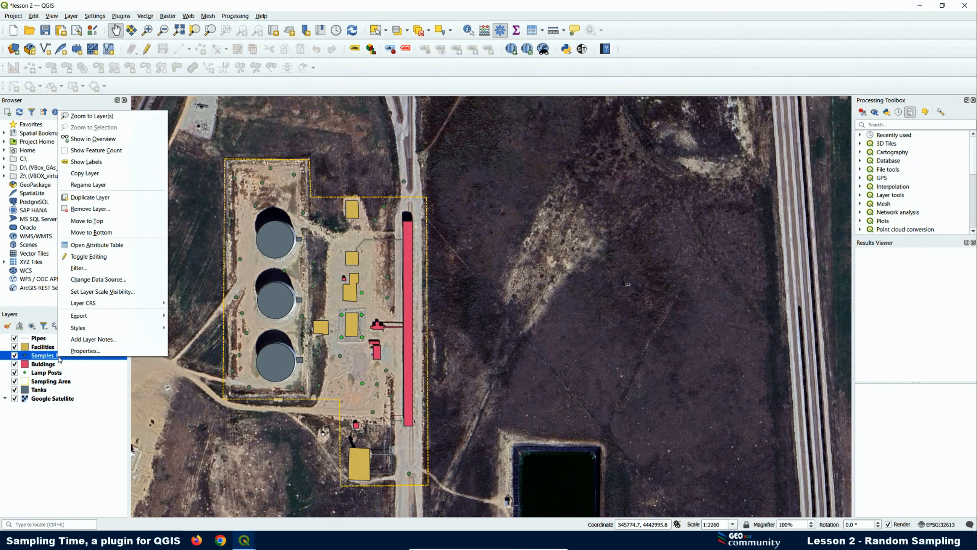
click(85, 357)
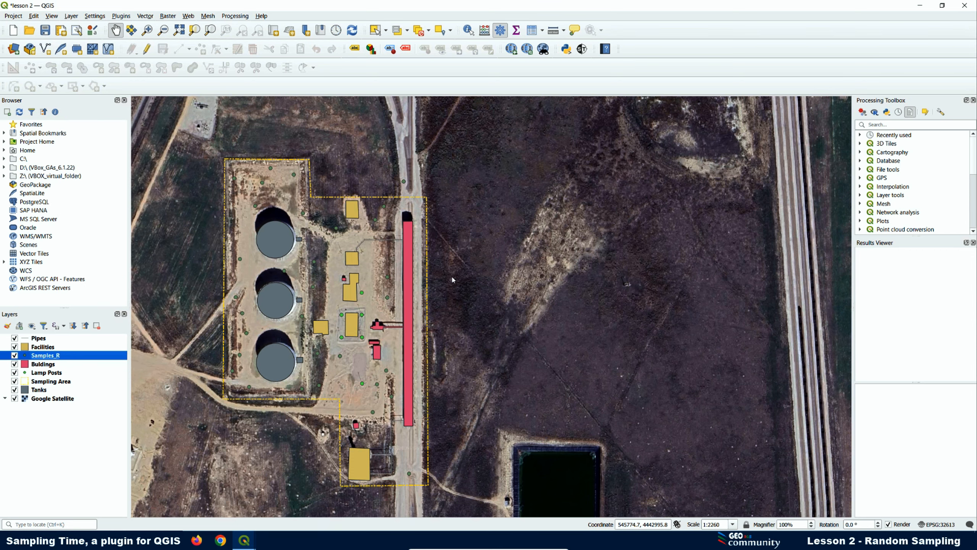
click(657, 139)
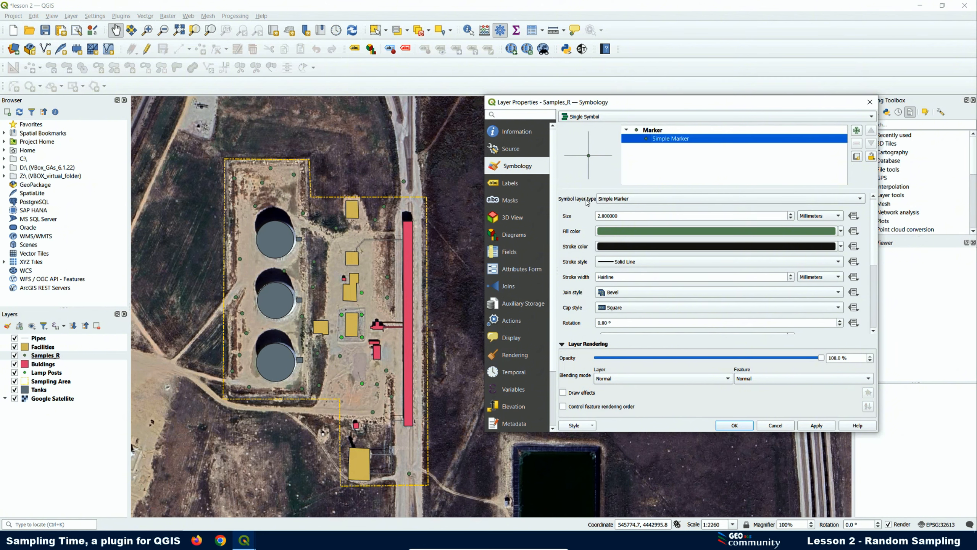
click(624, 199)
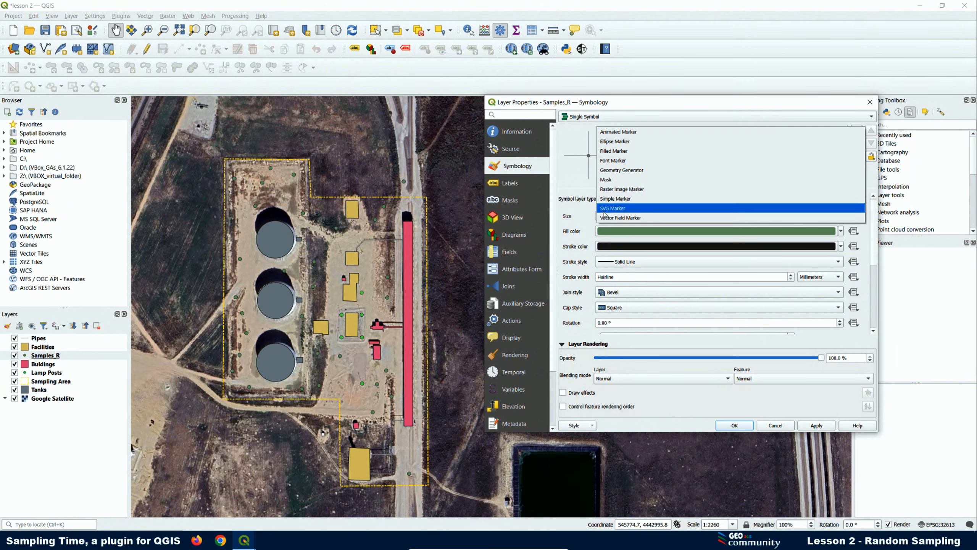
click(608, 209)
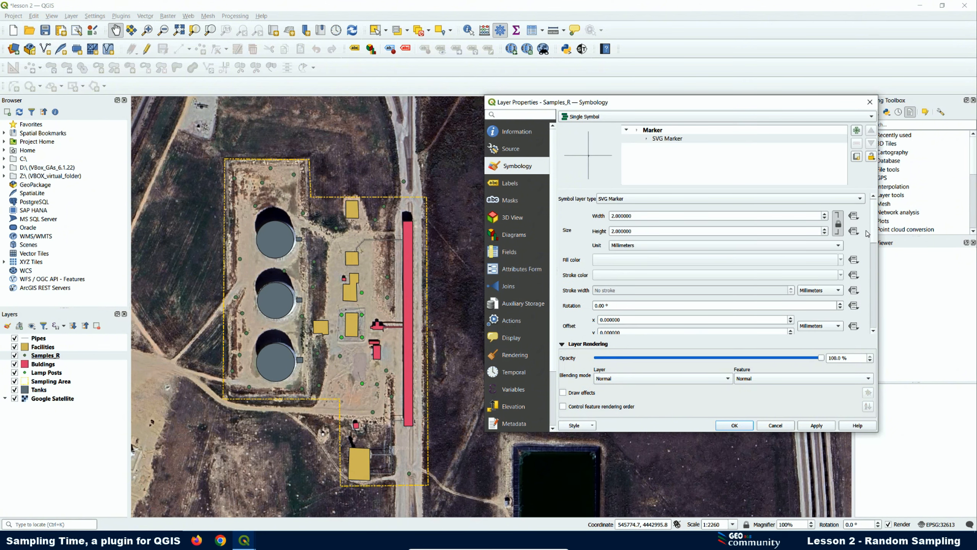
drag(875, 236, 878, 279)
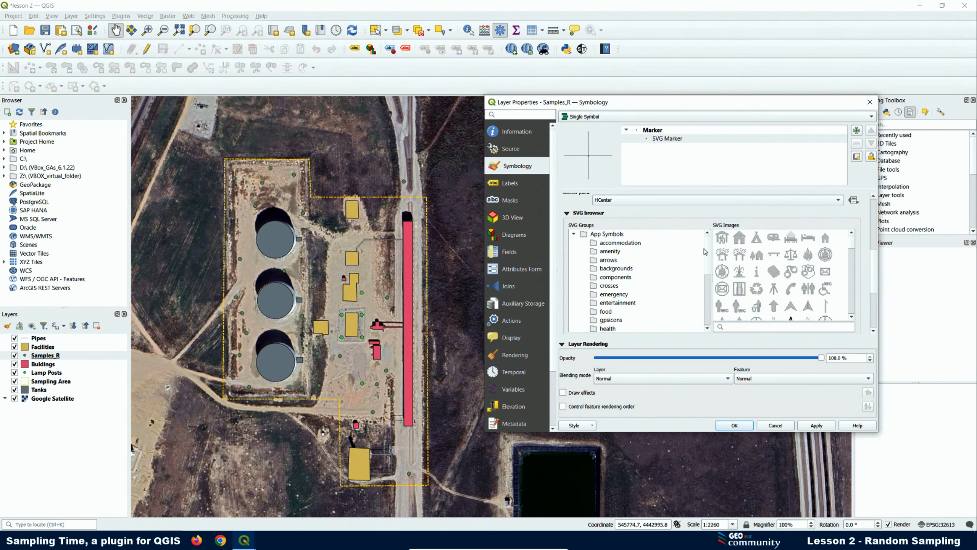
drag(708, 252, 713, 325)
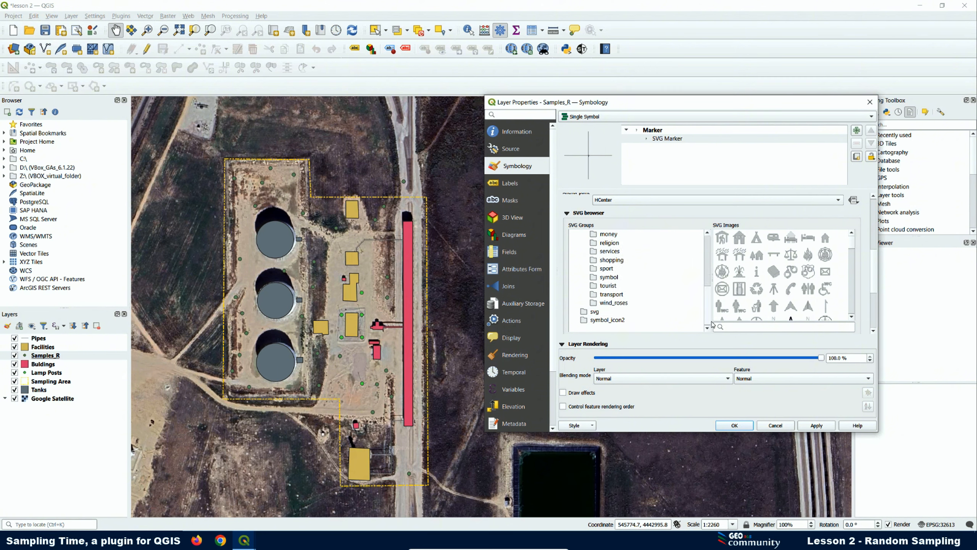
click(604, 323)
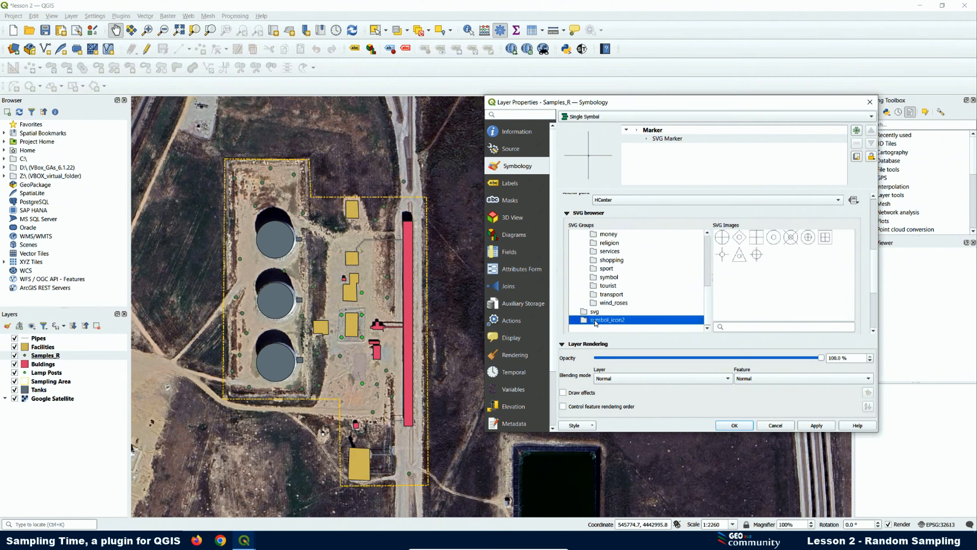
click(774, 241)
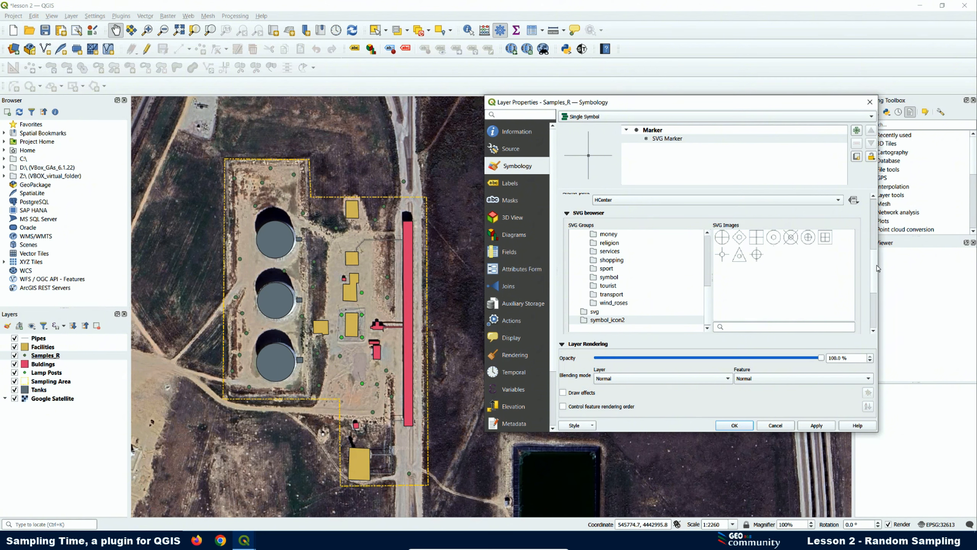
click(825, 425)
- Set the SVG marker width to 3 with a yellow fill and red outline, and apply
scroll(873, 276, up, 5)
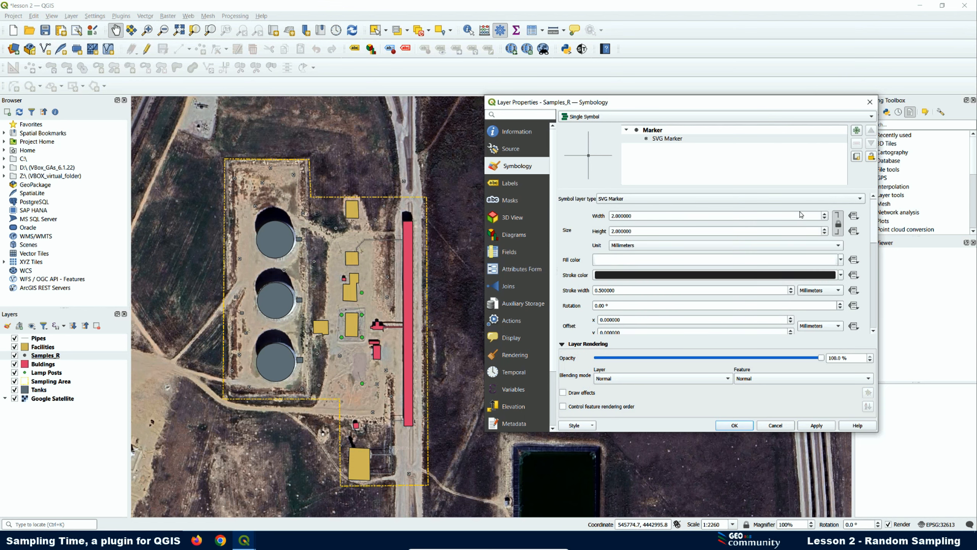
click(610, 216)
double_click(612, 215)
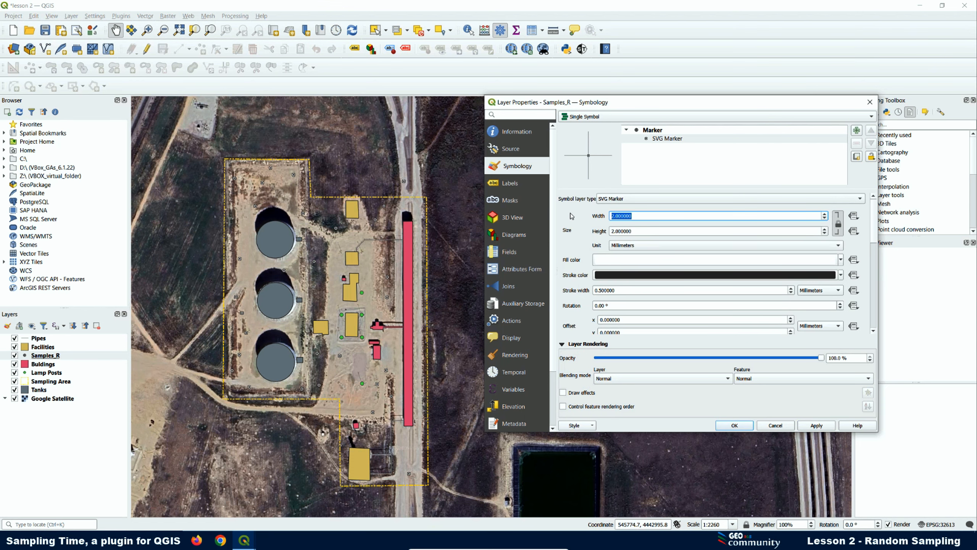
text(3)
click(620, 266)
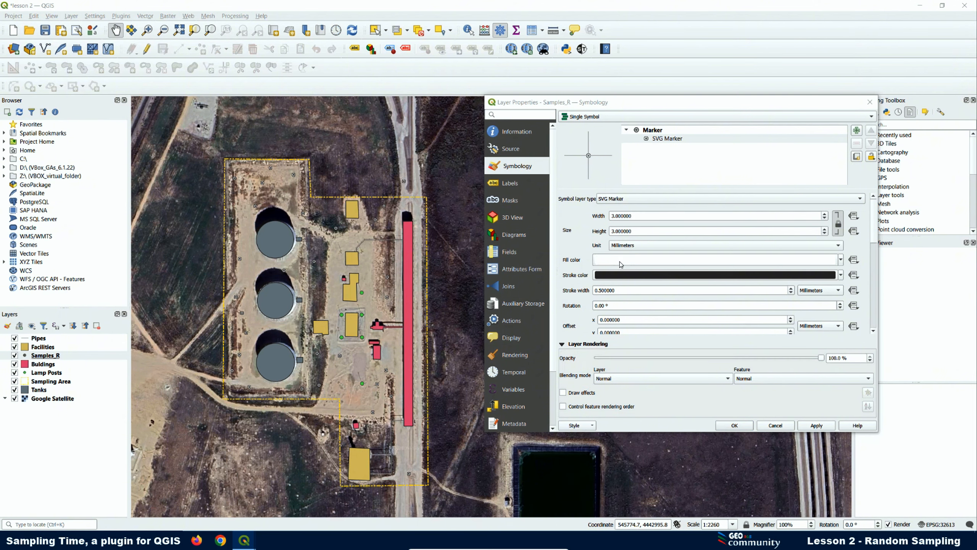
click(790, 176)
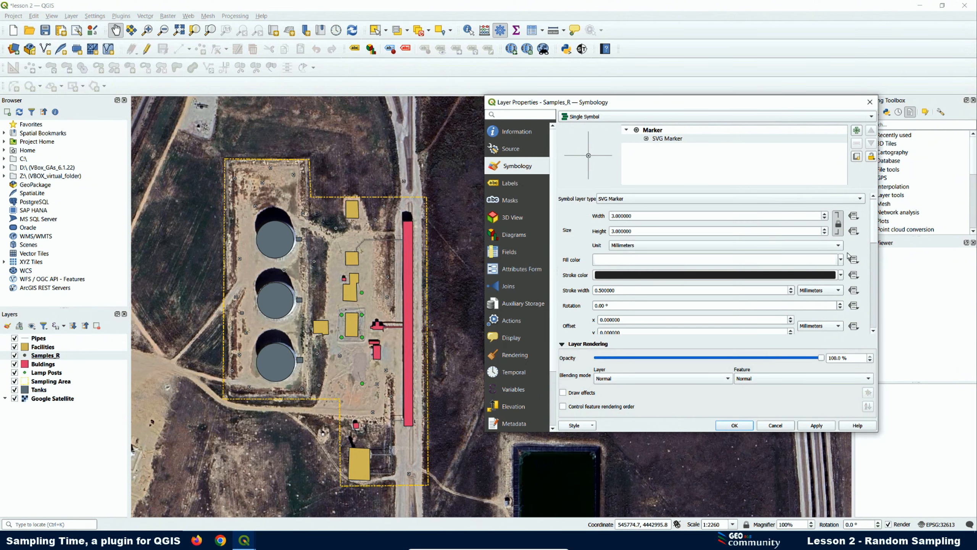
click(842, 260)
click(607, 377)
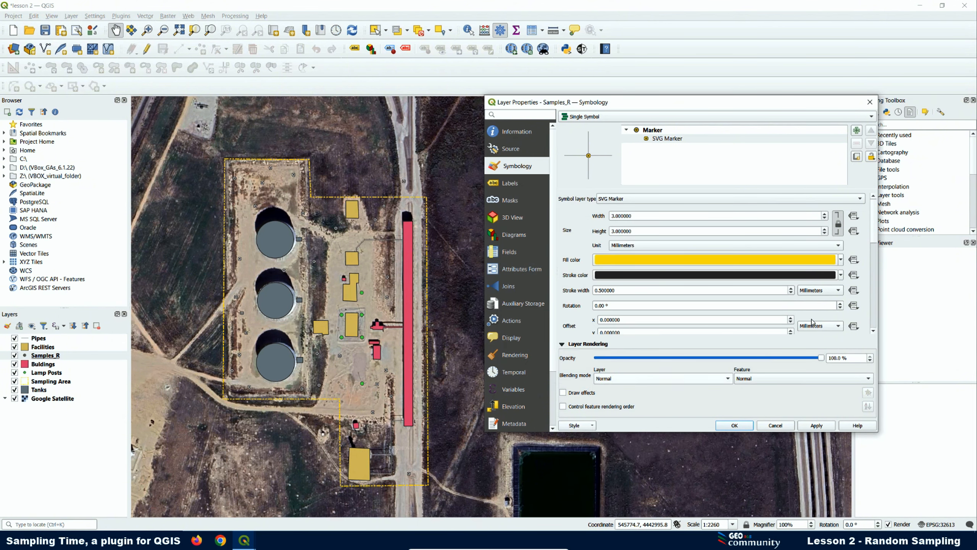
click(841, 275)
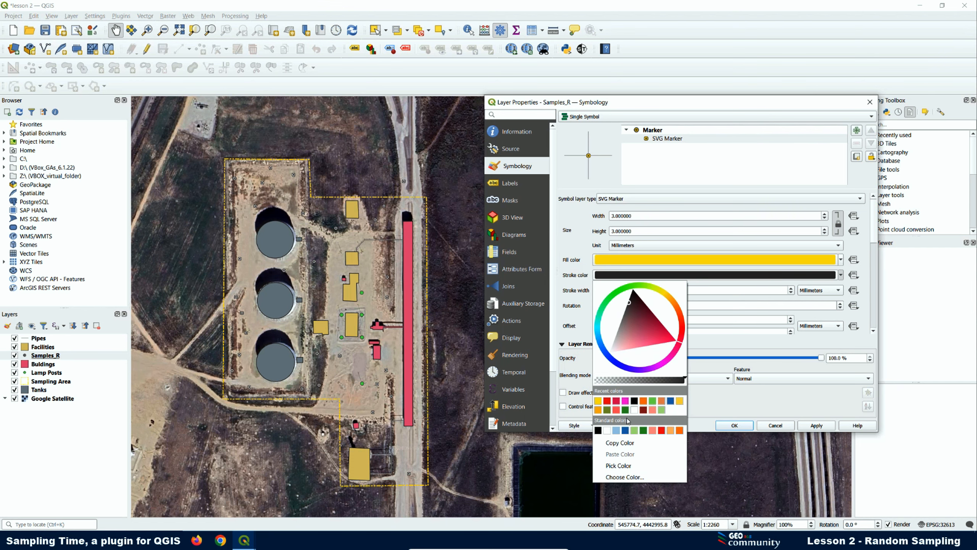
click(606, 401)
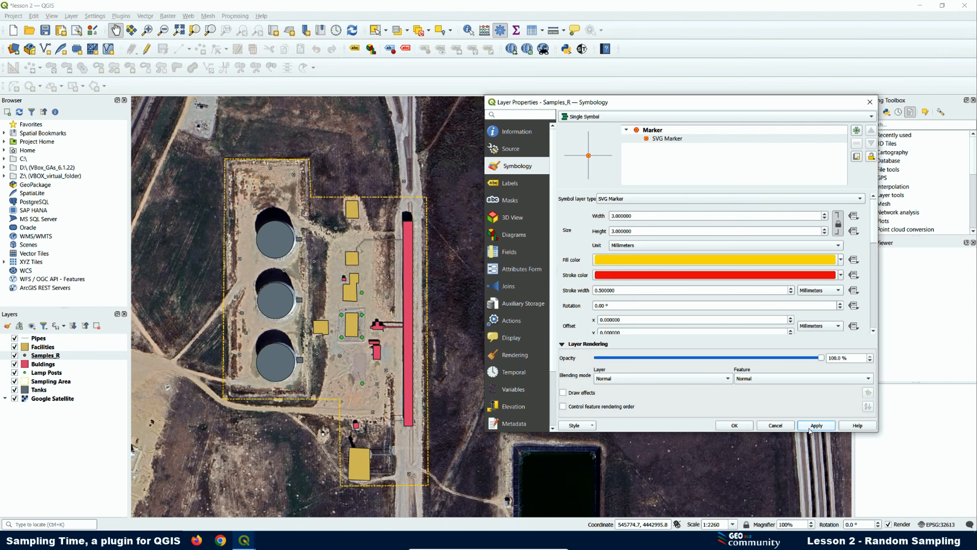
click(734, 425)
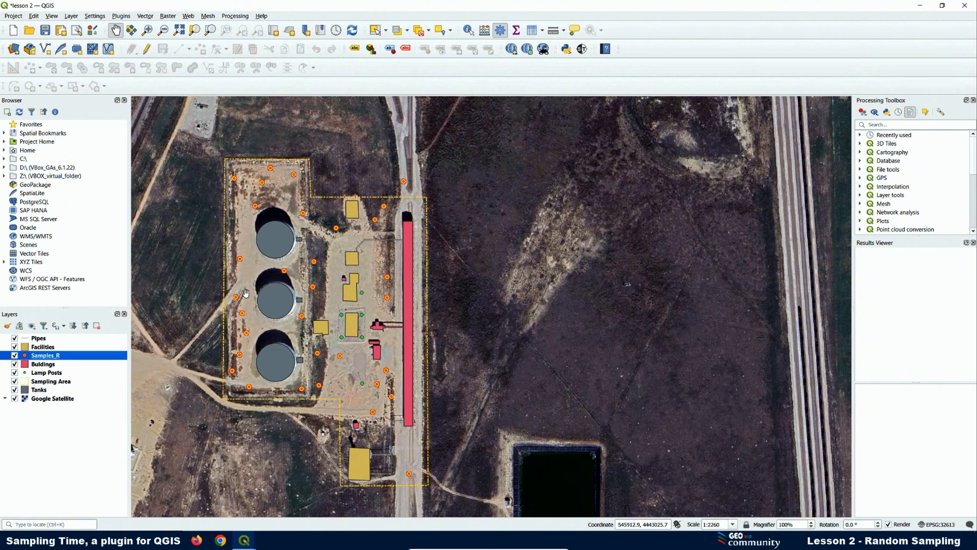
right_click(70, 357)
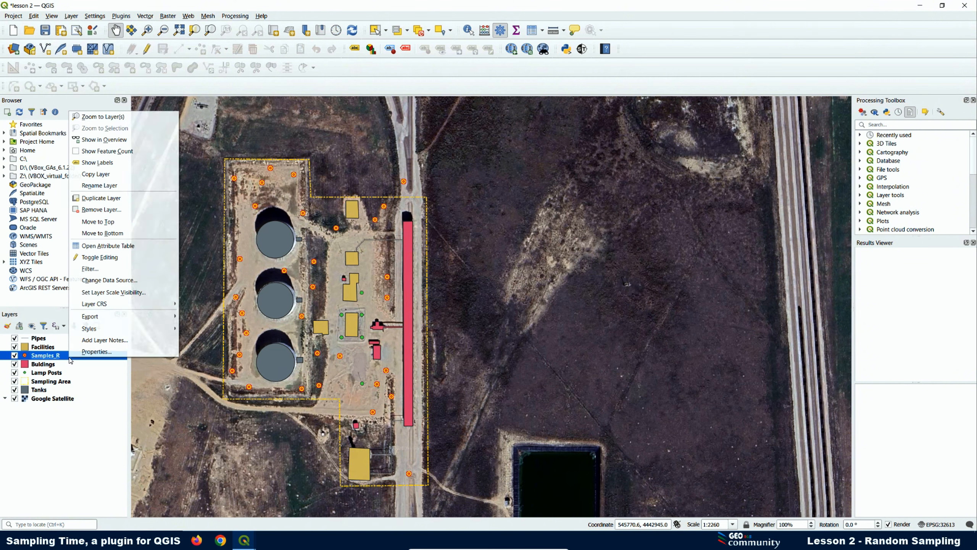
click(92, 355)
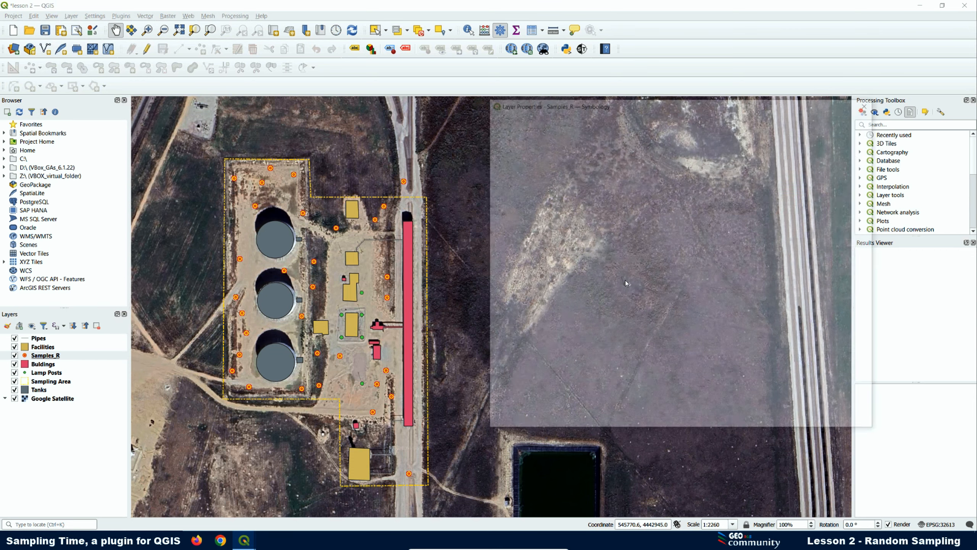
click(667, 139)
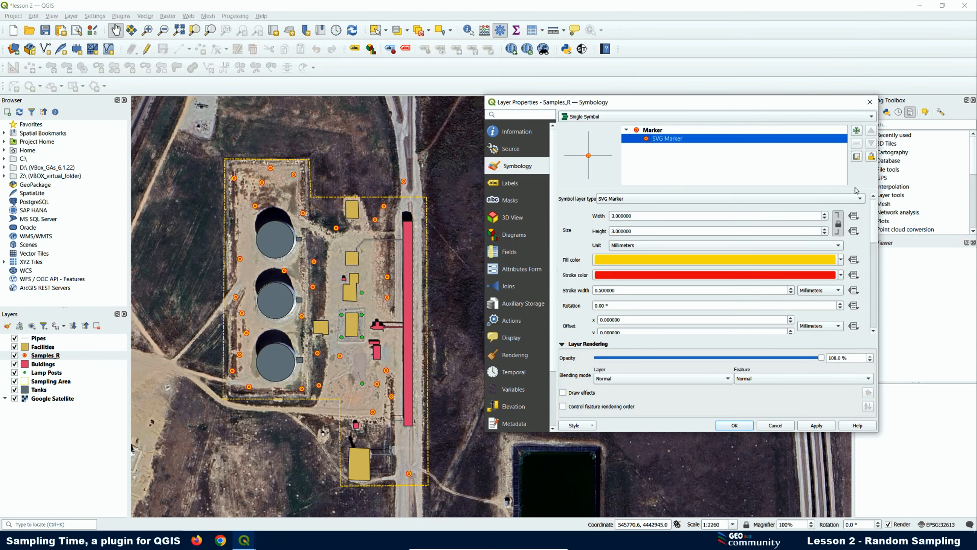
drag(876, 216, 886, 263)
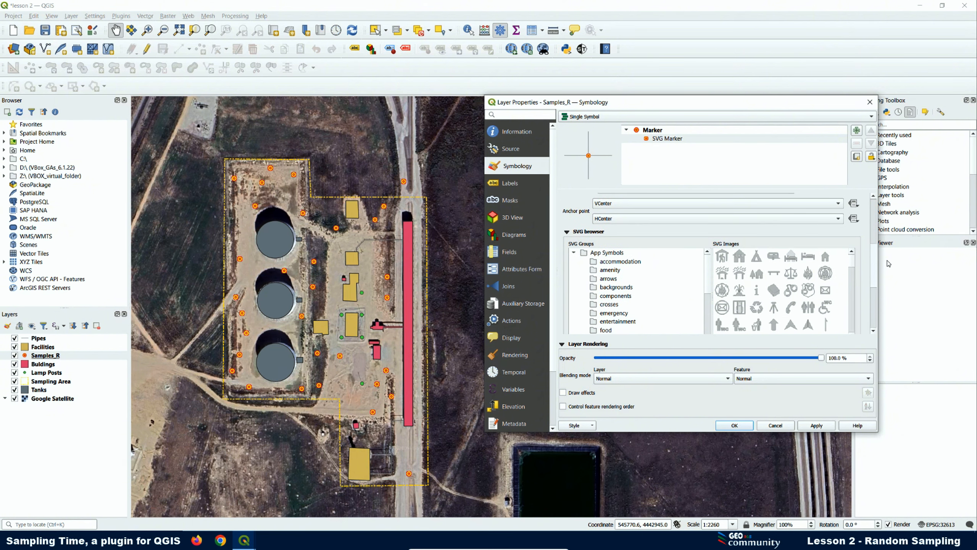
drag(708, 274, 714, 330)
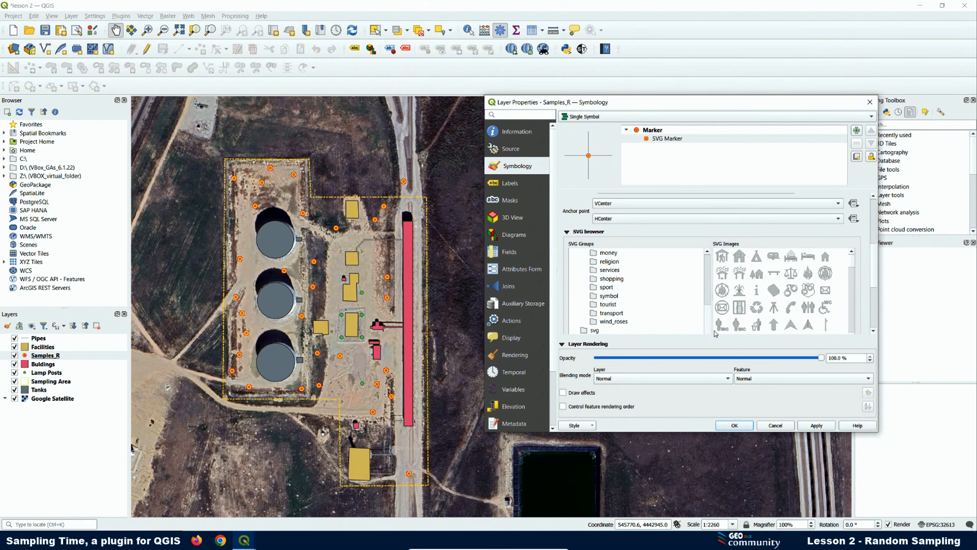
scroll(668, 300, down, 1)
click(607, 302)
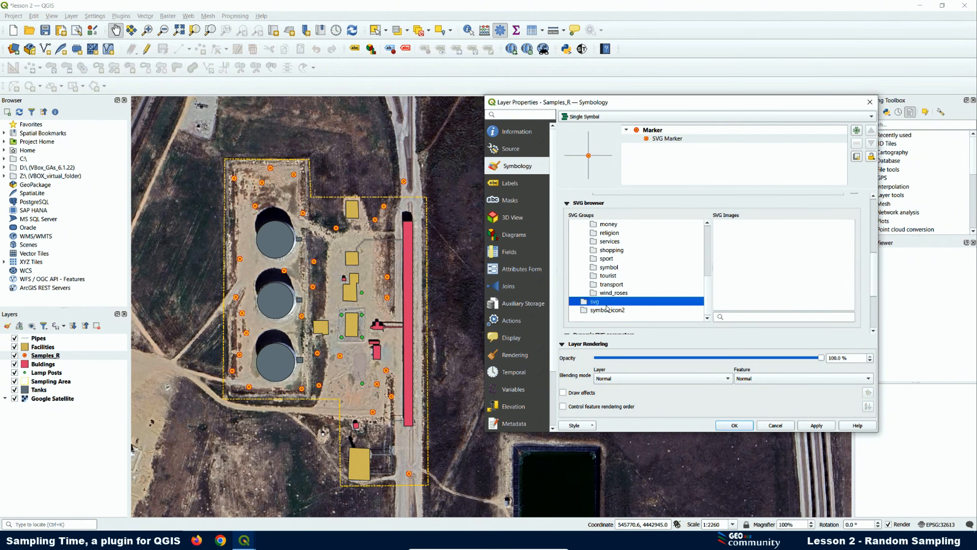
click(608, 311)
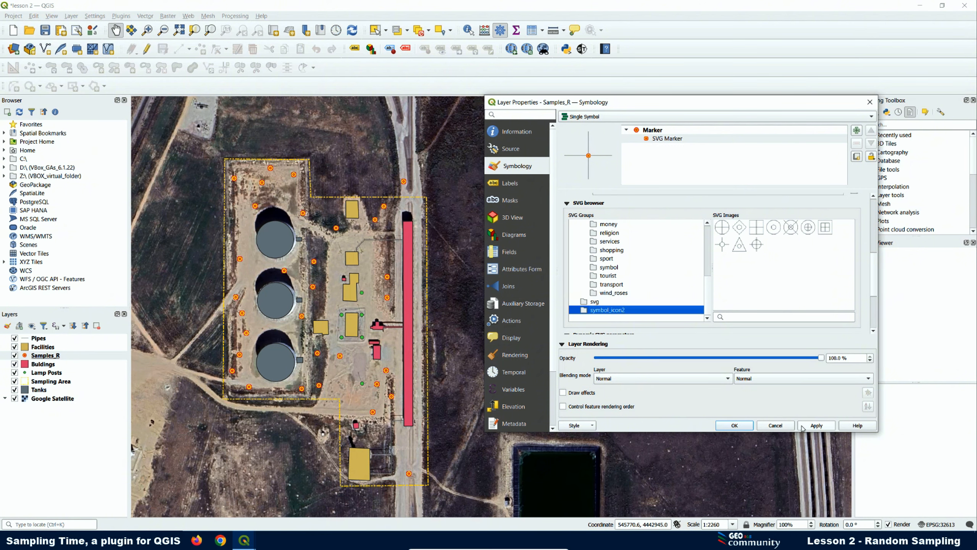
click(743, 426)
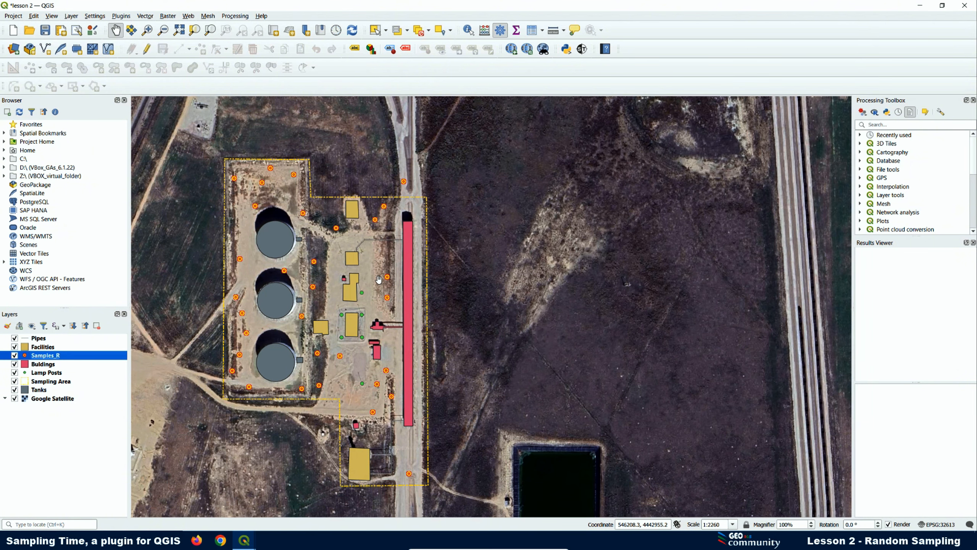
- Remove the Samples_R layer from the project
right_click(56, 357)
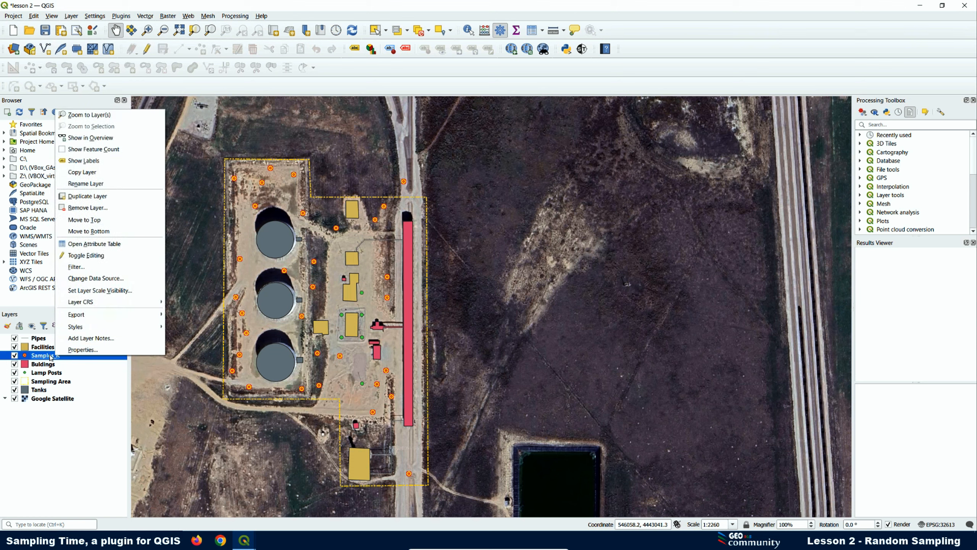
click(105, 208)
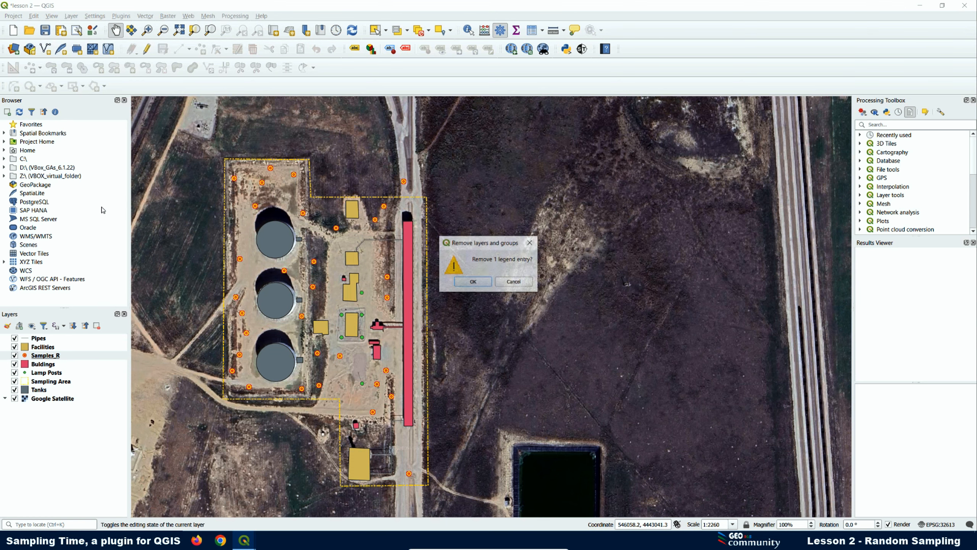
click(463, 284)
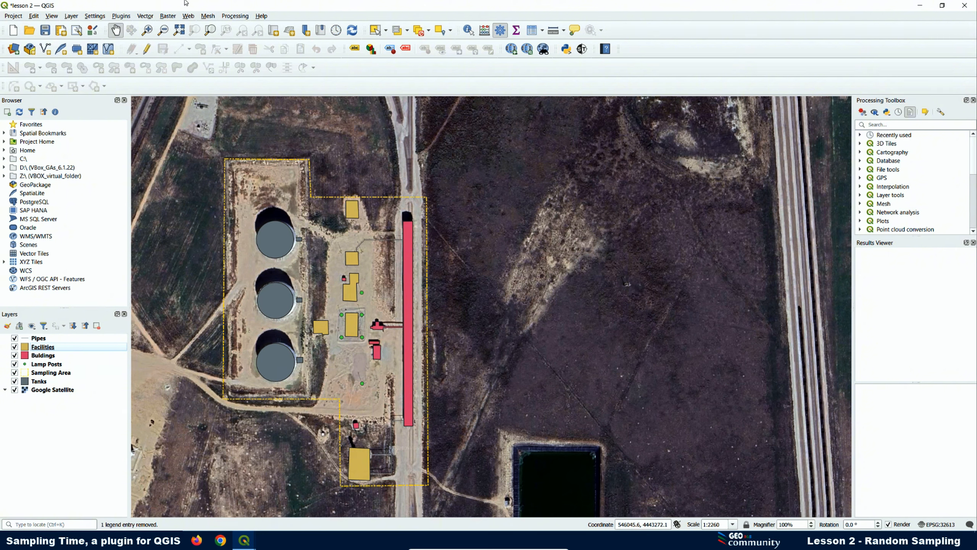
- Delete the sampling_time symbol_icon2 folder from the SVG paths in Options > System
click(94, 16)
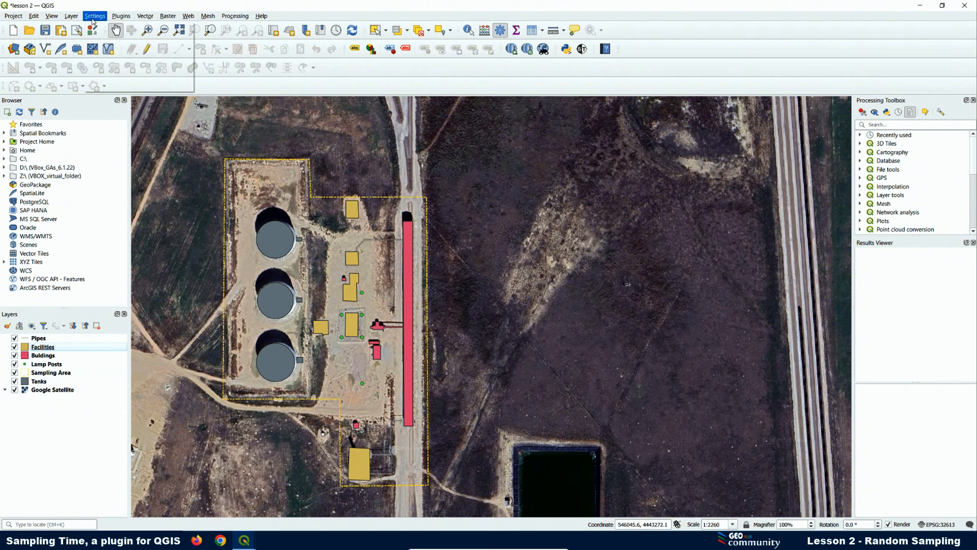
click(105, 86)
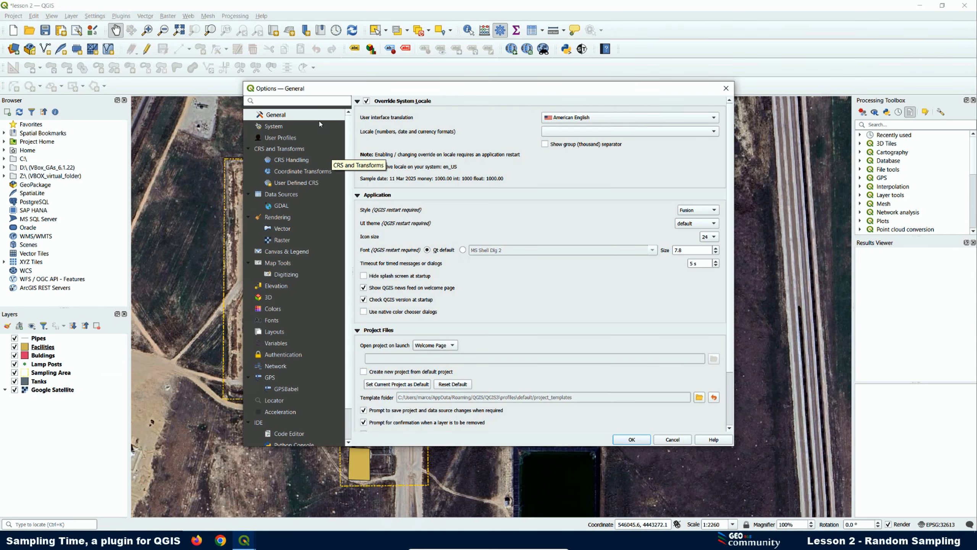
click(277, 127)
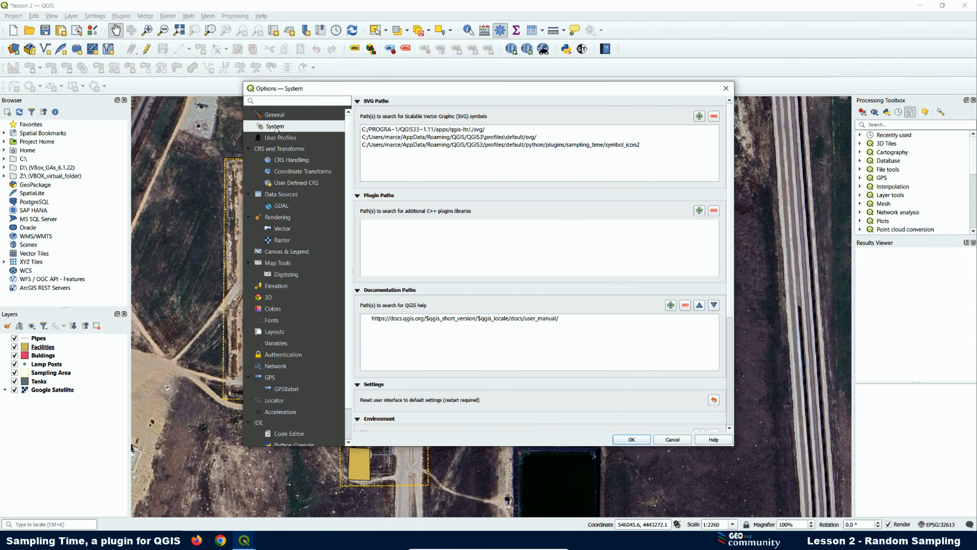
click(394, 147)
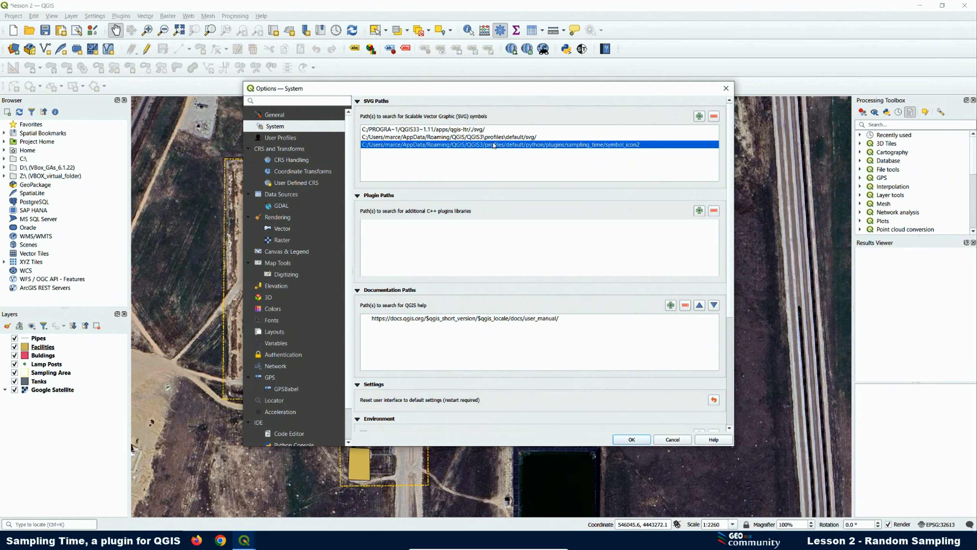
click(714, 117)
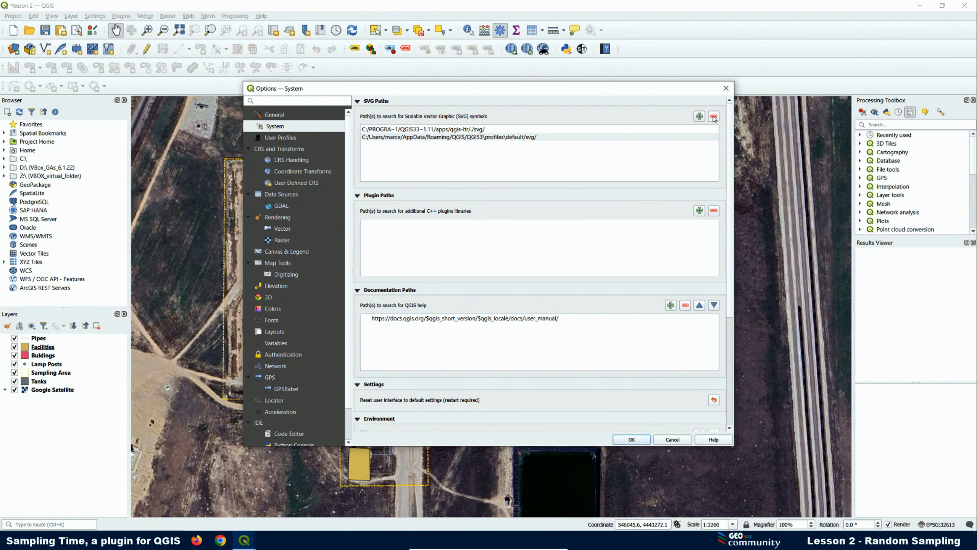
click(628, 442)
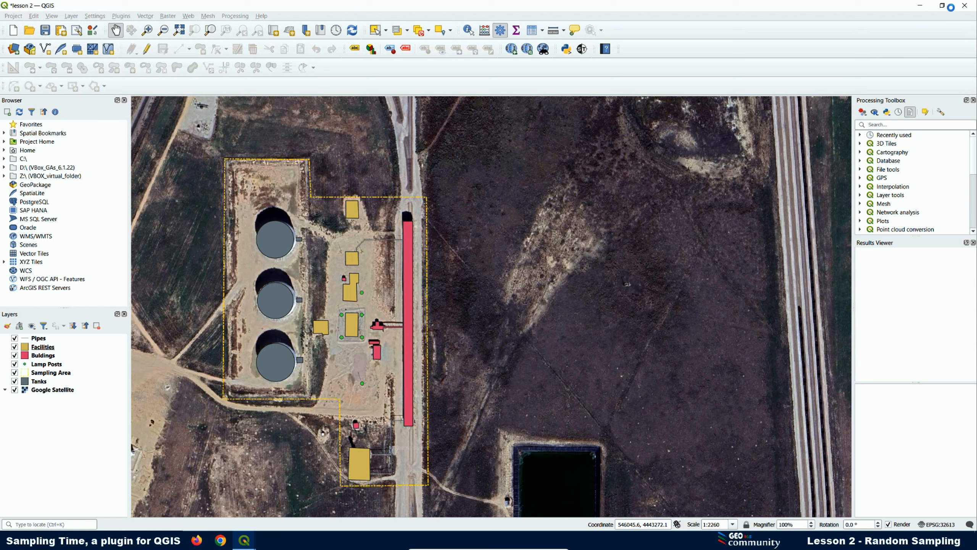
- Close QGIS answering the save prompt, relaunch it, and reopen lesson 2 from Recent Projects
click(965, 5)
click(466, 285)
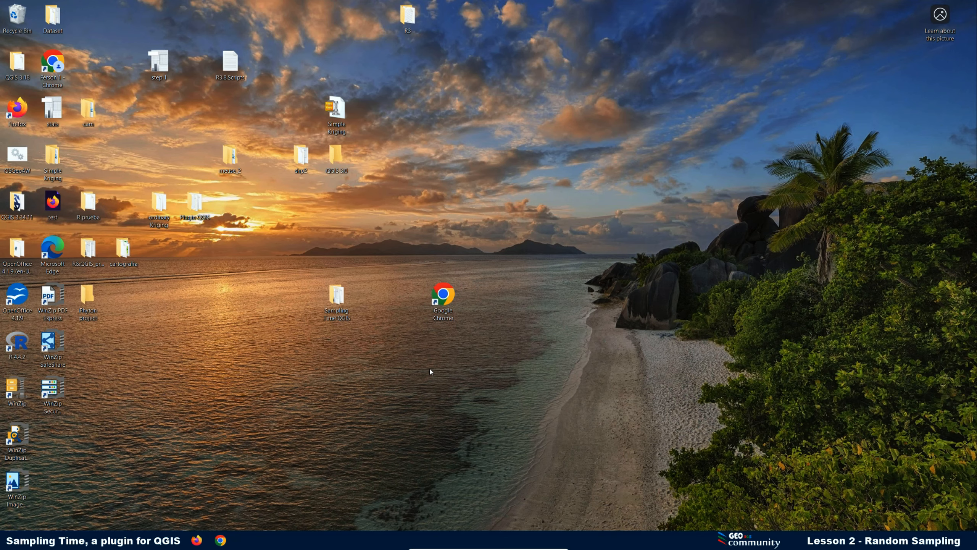
double_click(16, 202)
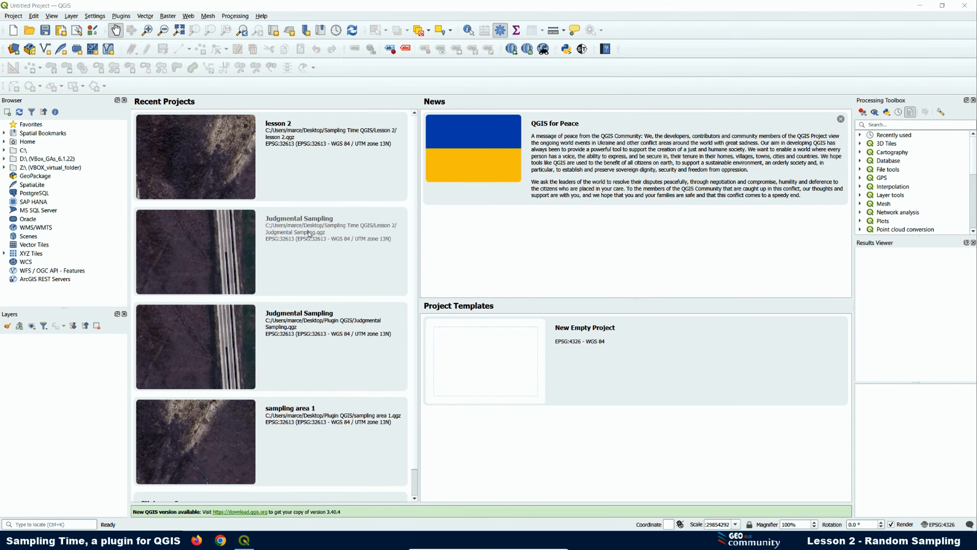
click(217, 172)
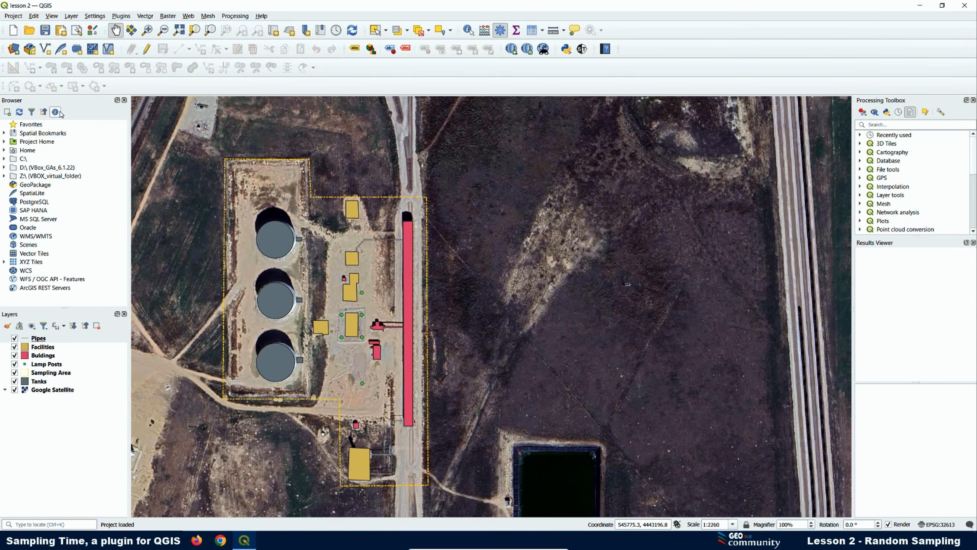
- Browse to Samples_R.shp in the Data Source Manager's Vector page and add it as a layer
click(14, 48)
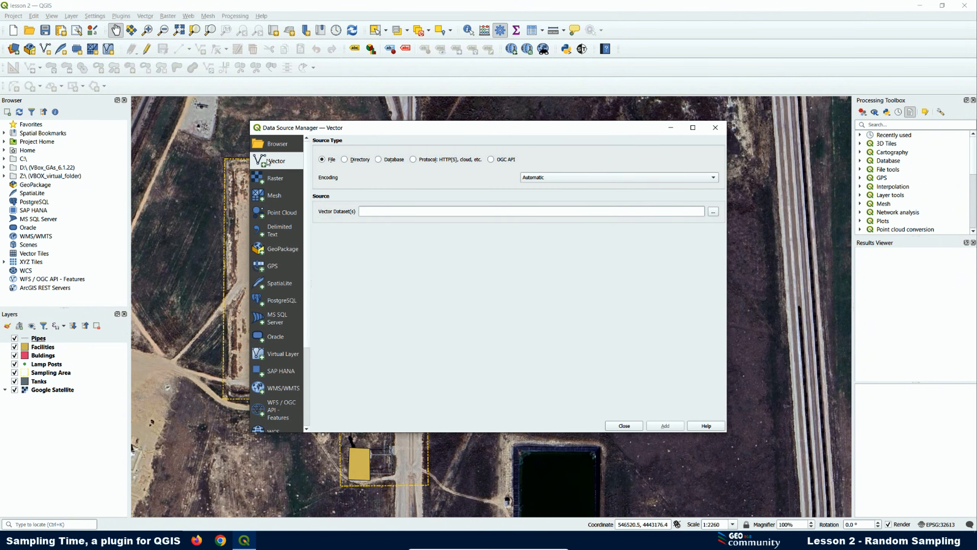
click(714, 213)
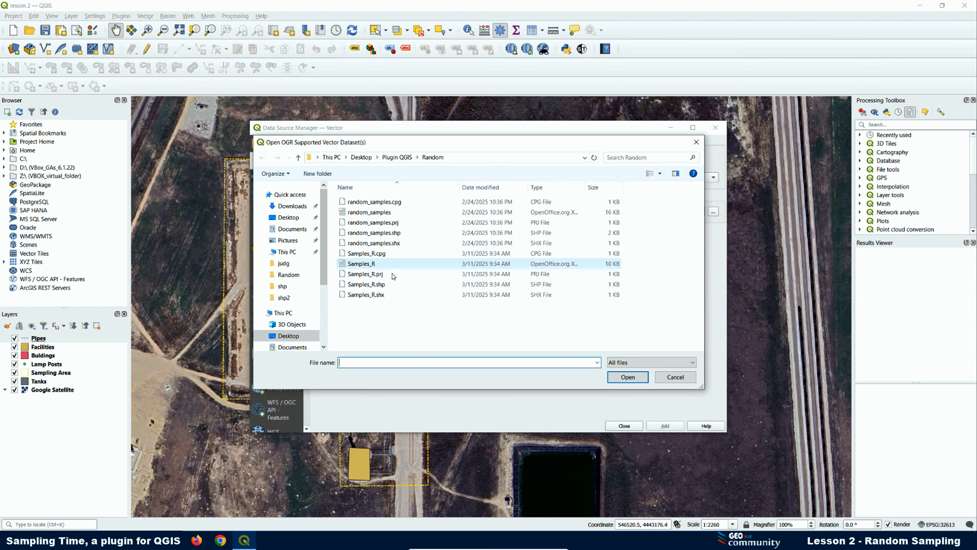
click(371, 288)
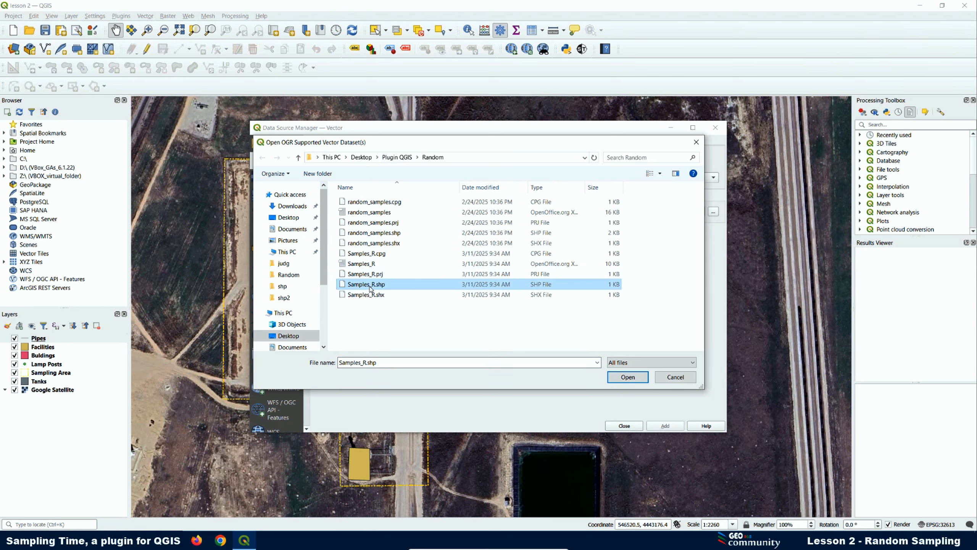
click(616, 378)
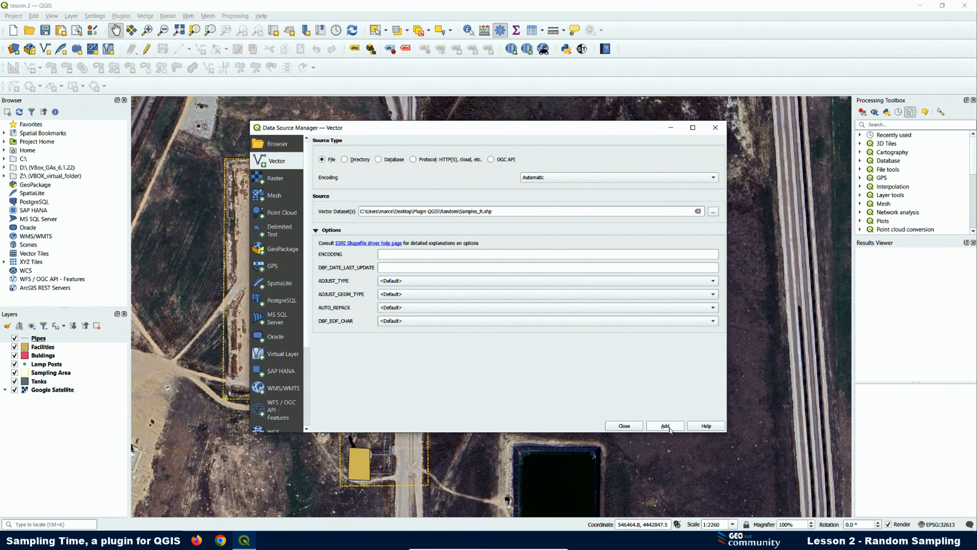
click(666, 426)
click(624, 426)
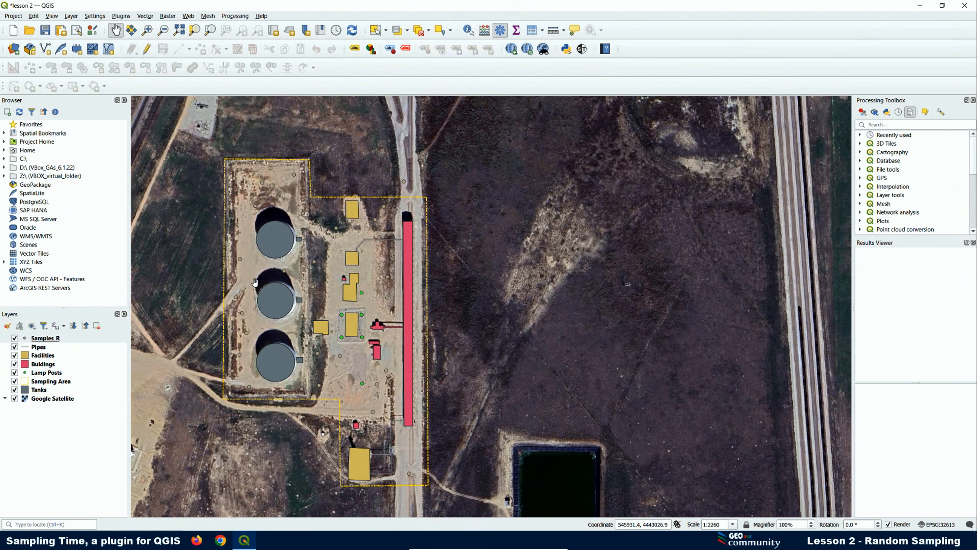
click(45, 338)
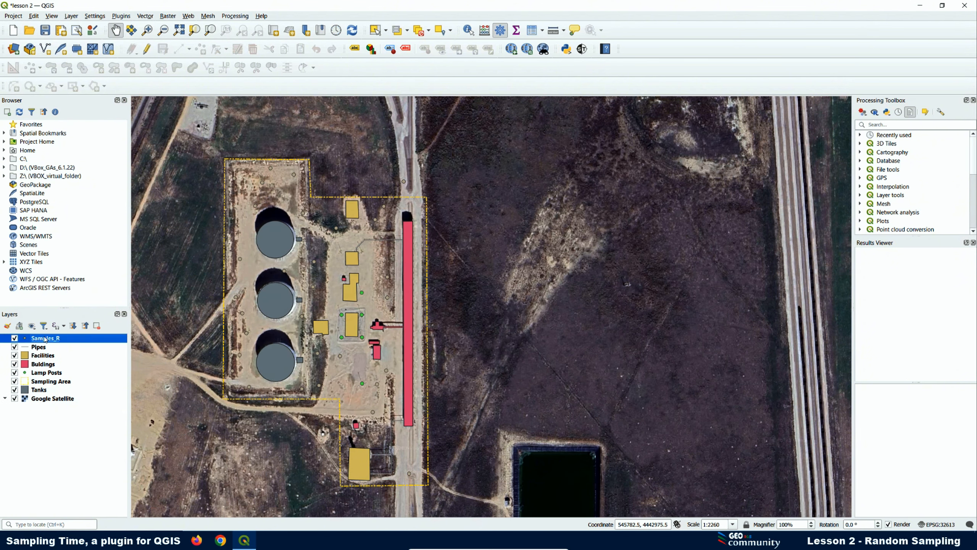
right_click(45, 338)
click(71, 333)
click(663, 140)
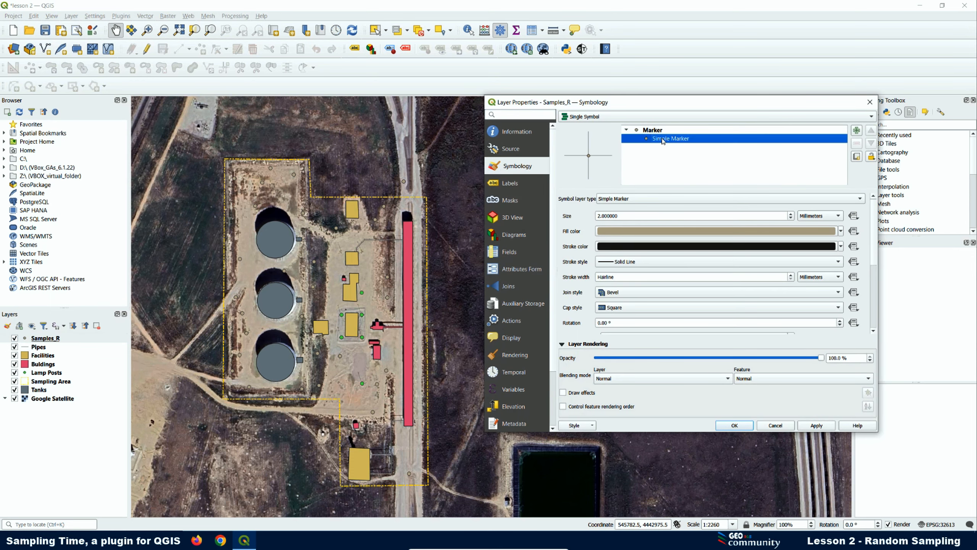
click(625, 200)
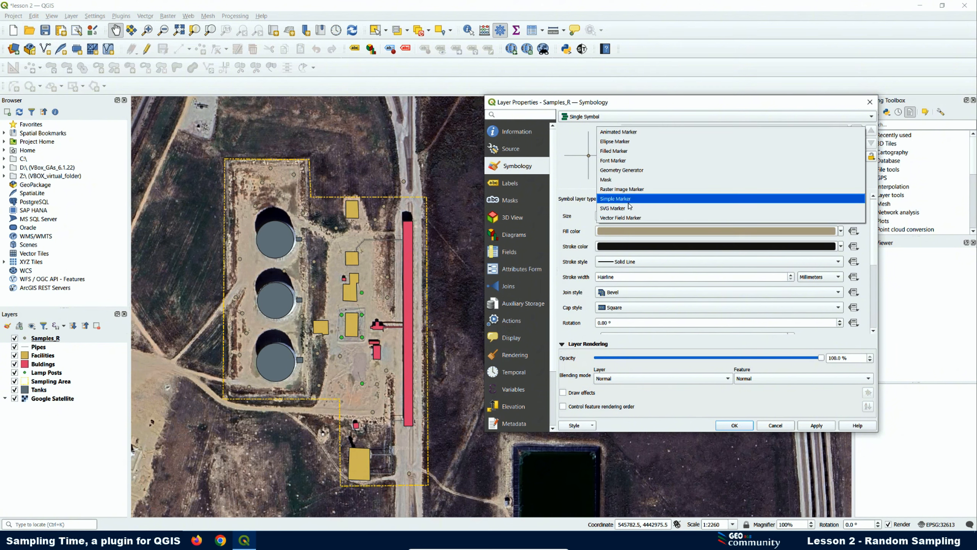
click(606, 208)
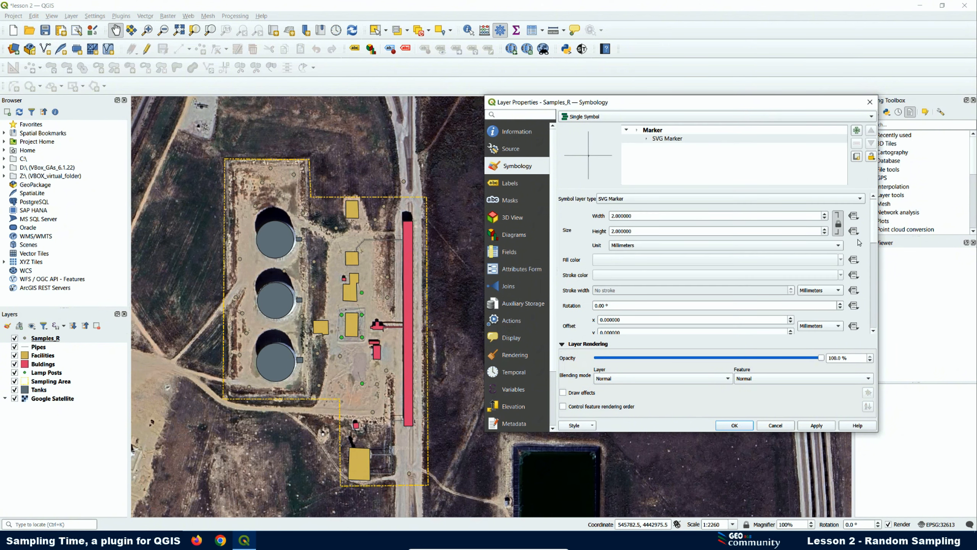
scroll(875, 235, down, 5)
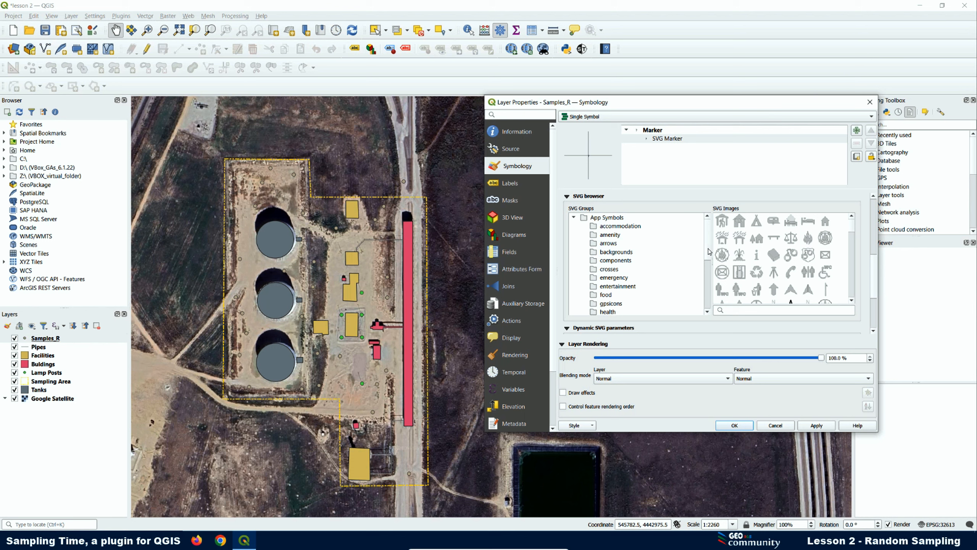
scroll(710, 246, down, 5)
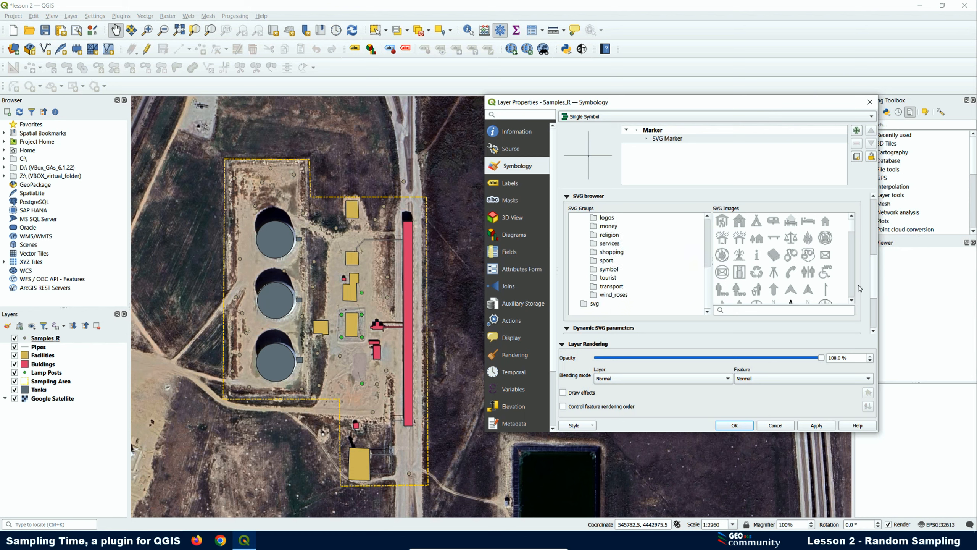
scroll(873, 285, down, 2)
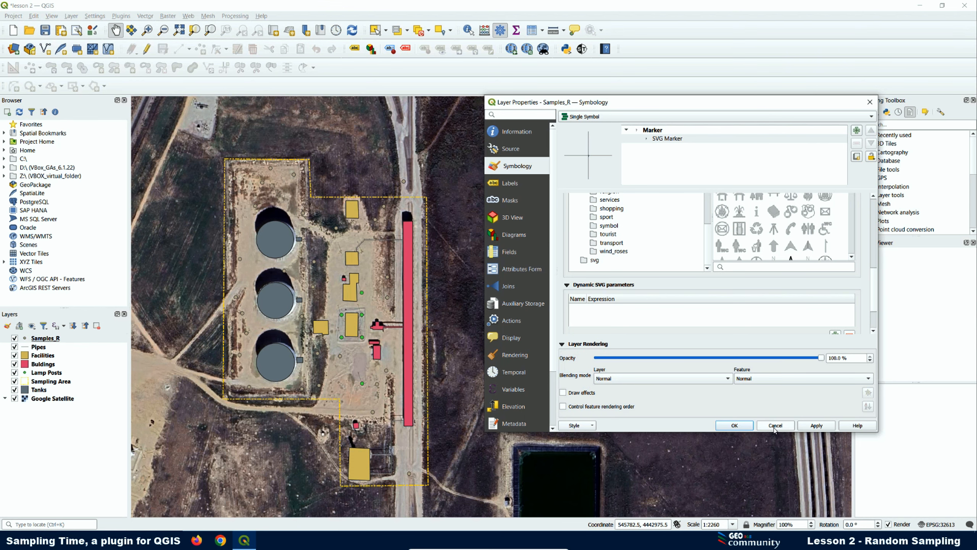
click(737, 426)
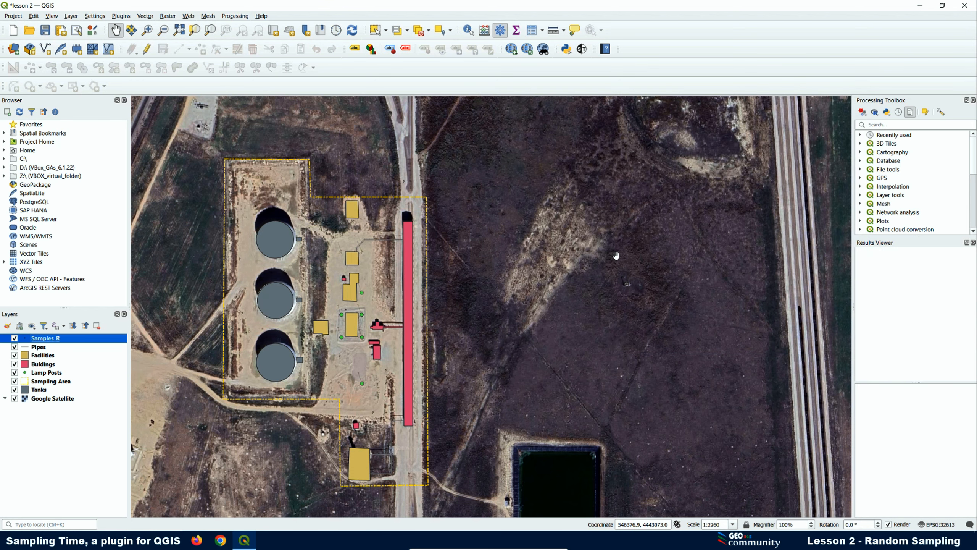
- Copy the Sampling Time plugin's symbol folder path from Explorer's address bar and close Explorer
click(582, 50)
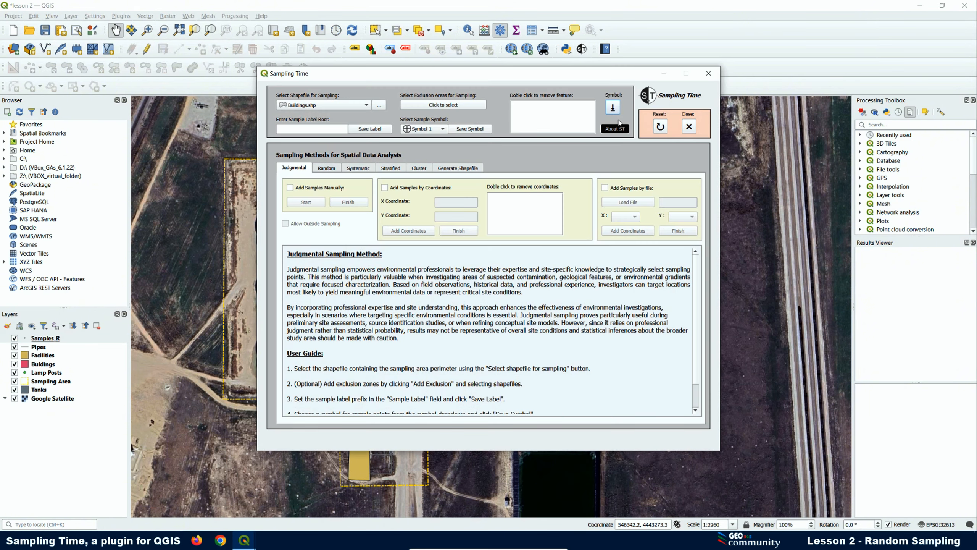
click(613, 108)
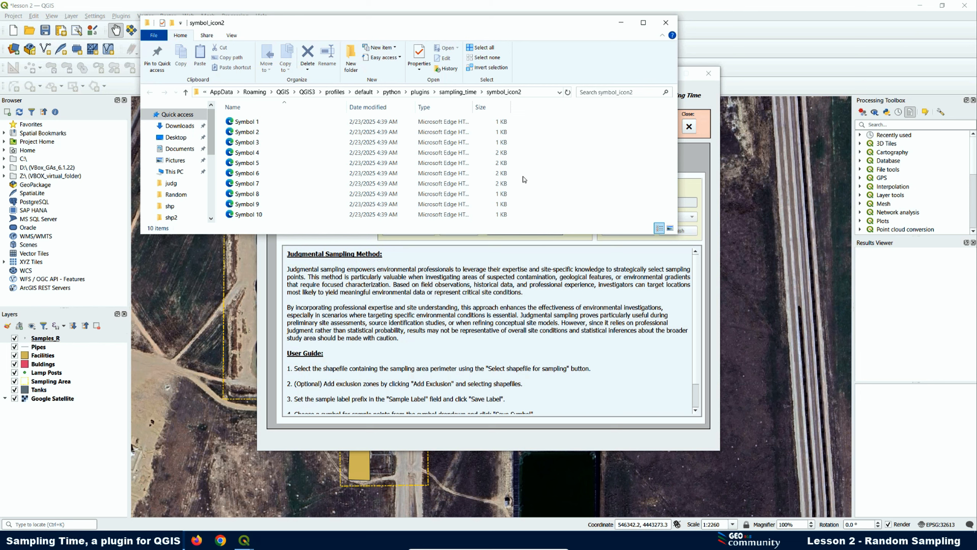
click(539, 91)
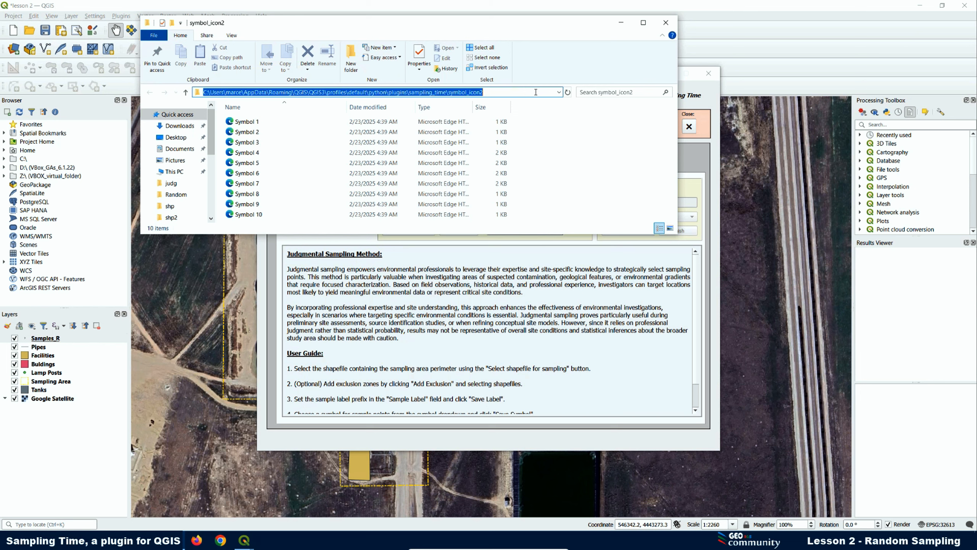
right_click(464, 94)
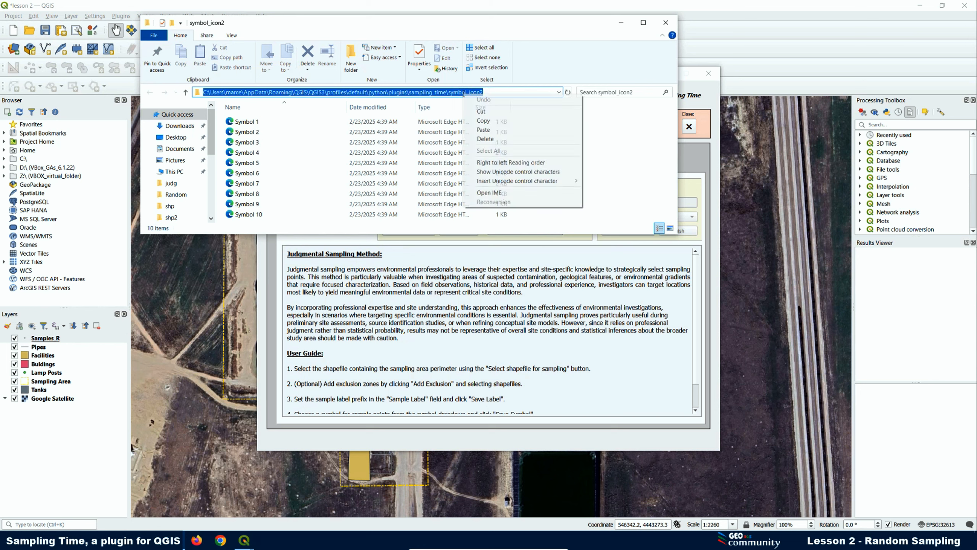
click(486, 123)
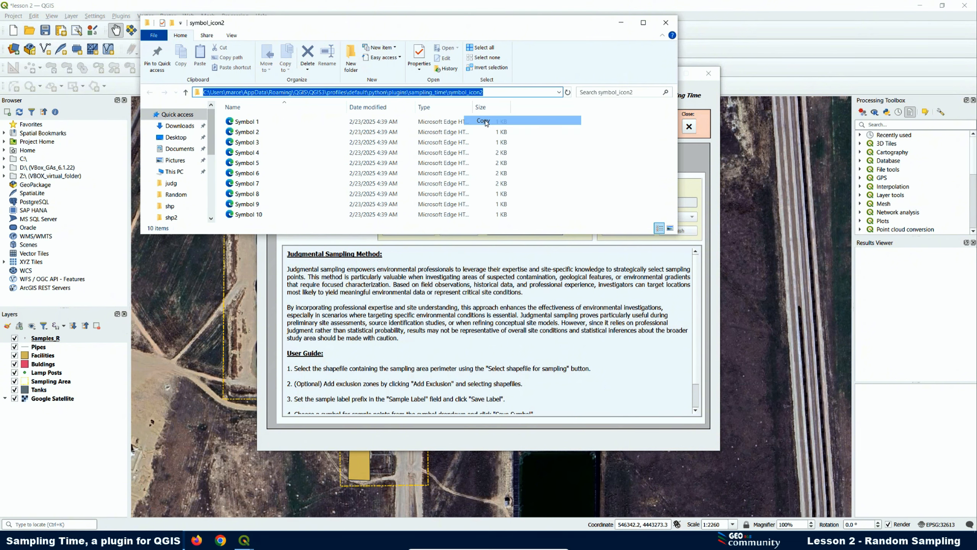
click(667, 23)
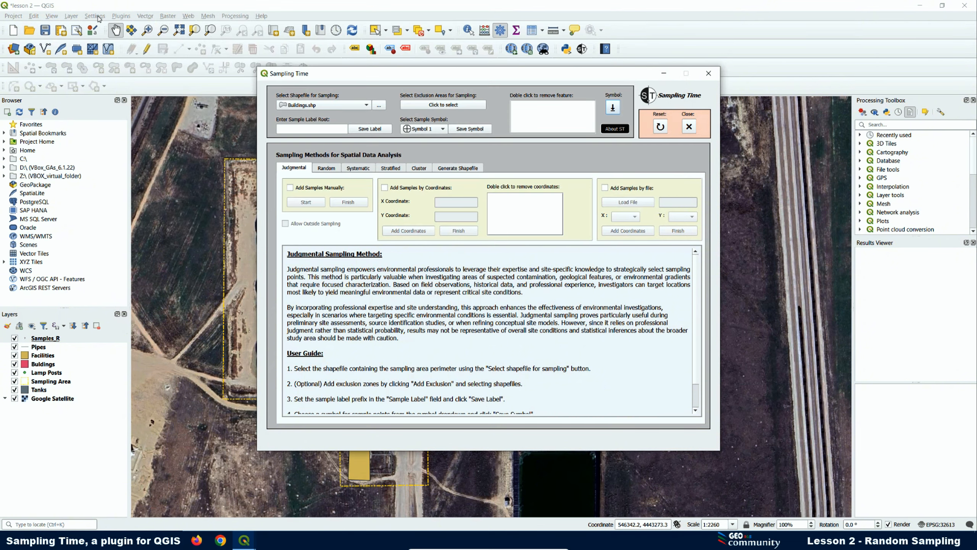
click(97, 17)
- Add the pasted symbol_icon2 folder as a new SVG search path in Options > System
click(111, 87)
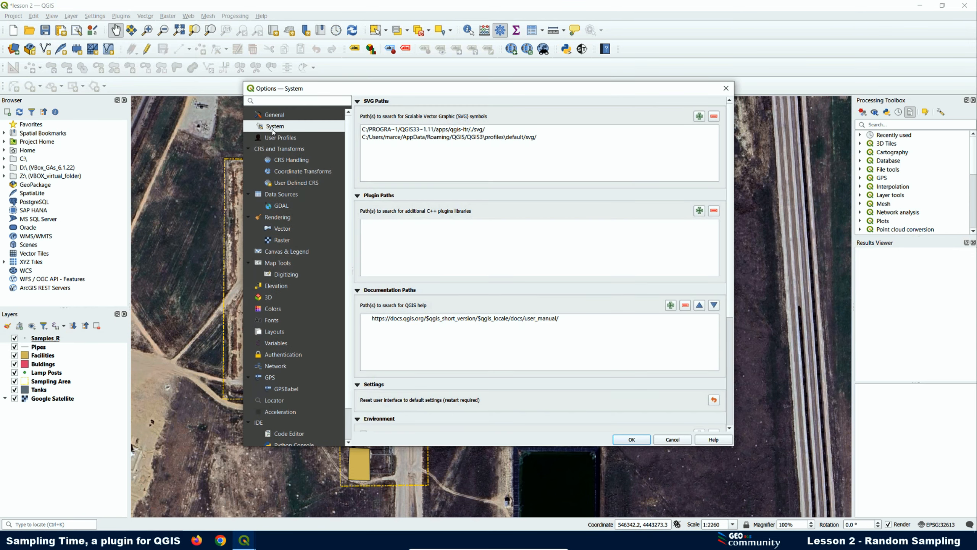
click(700, 117)
click(690, 102)
click(700, 117)
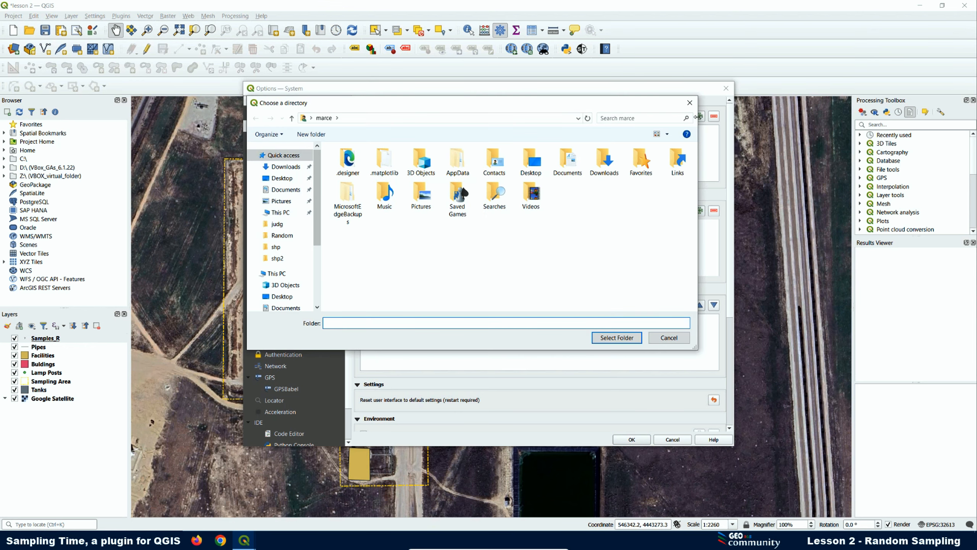
click(364, 120)
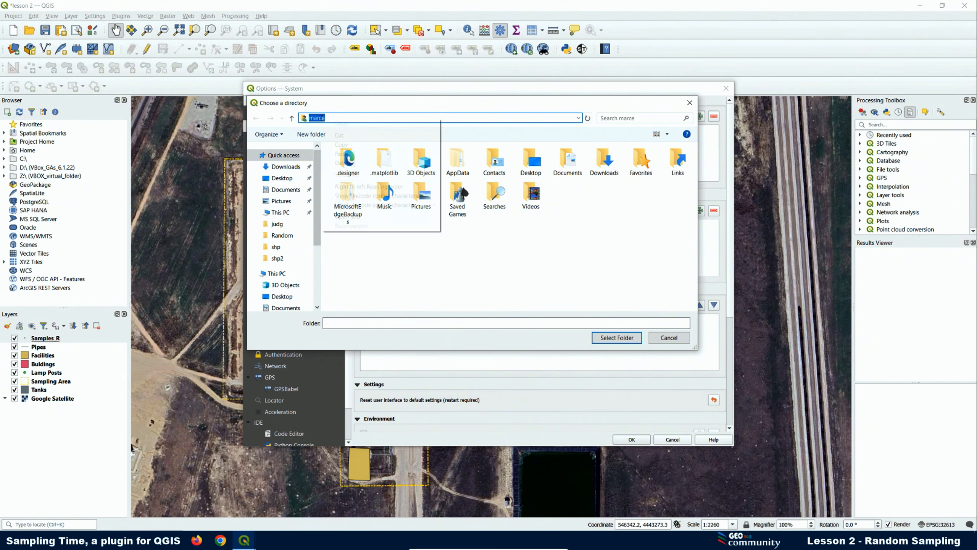
right_click(322, 118)
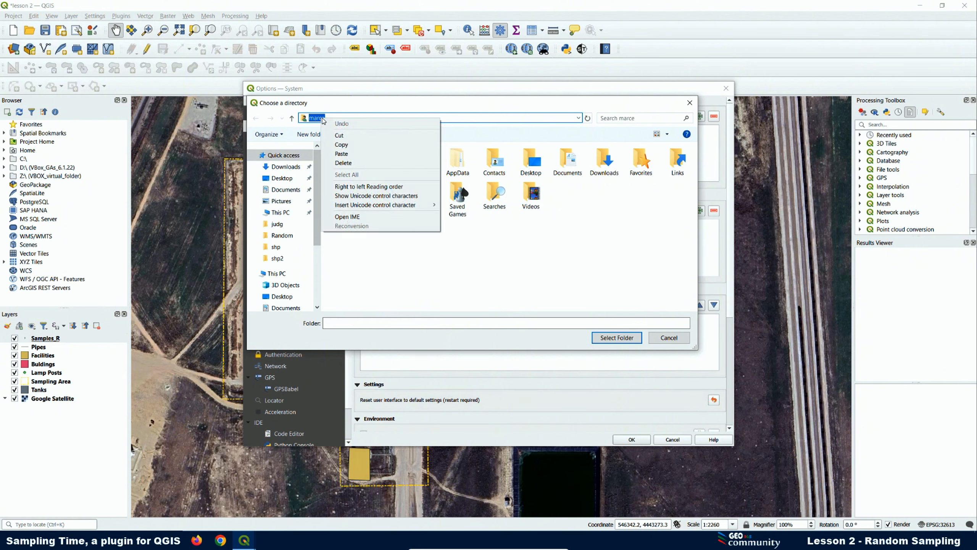
click(342, 154)
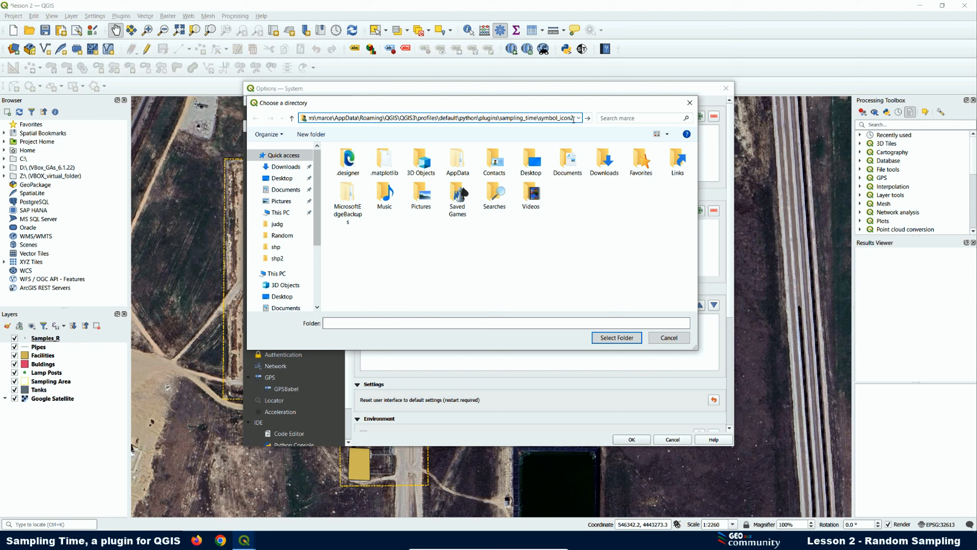
key(Return)
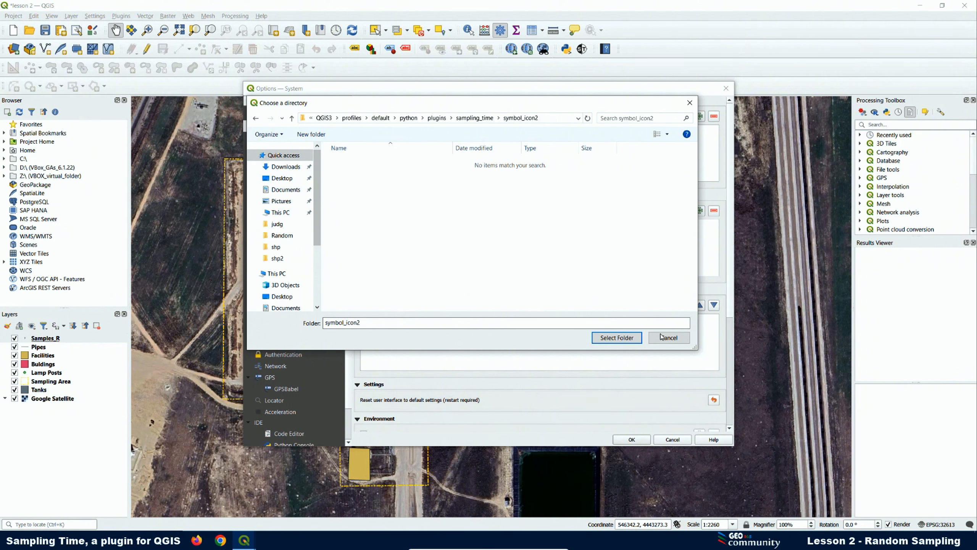
click(612, 341)
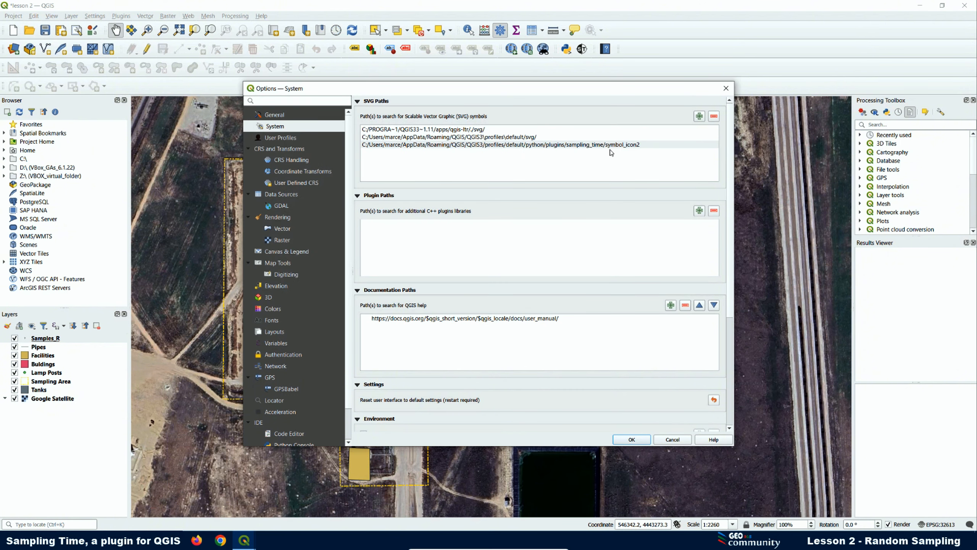
click(628, 440)
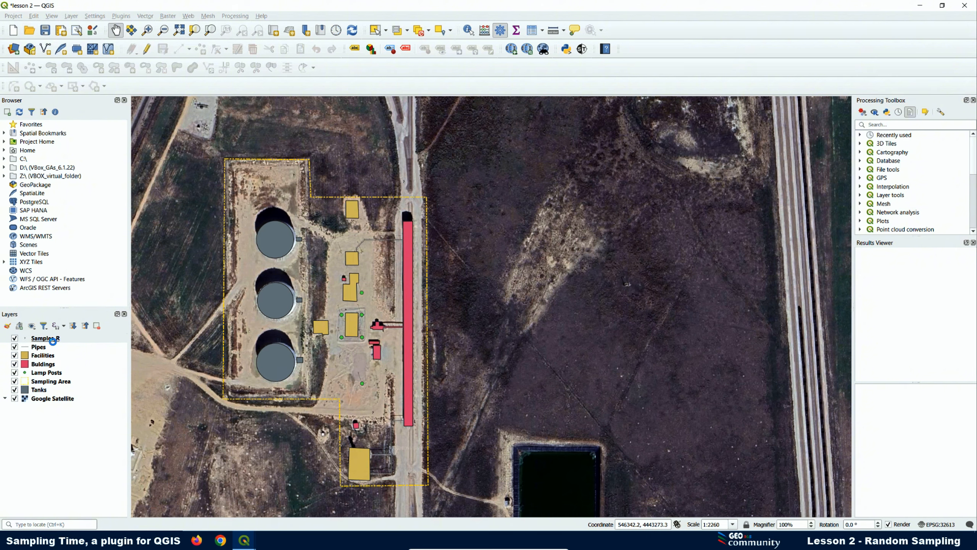
- Give Samples_R the circle SVG marker (Symbol 3.svg) from the symbol_icon2 group and apply
right_click(44, 339)
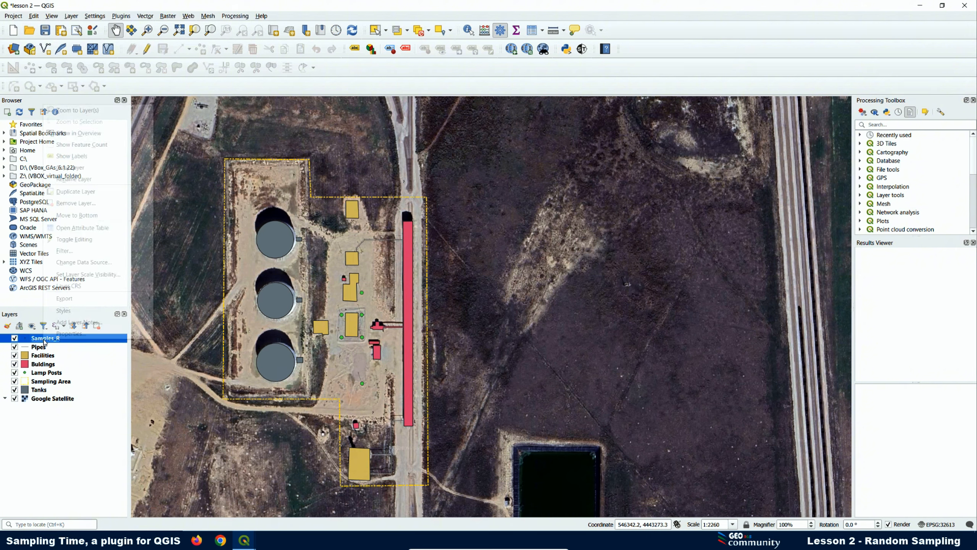
click(60, 335)
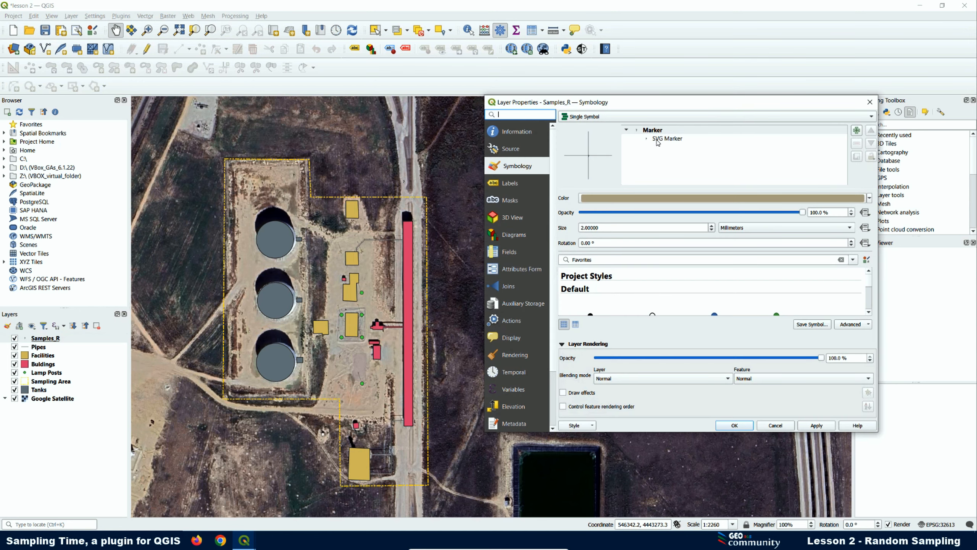
click(656, 141)
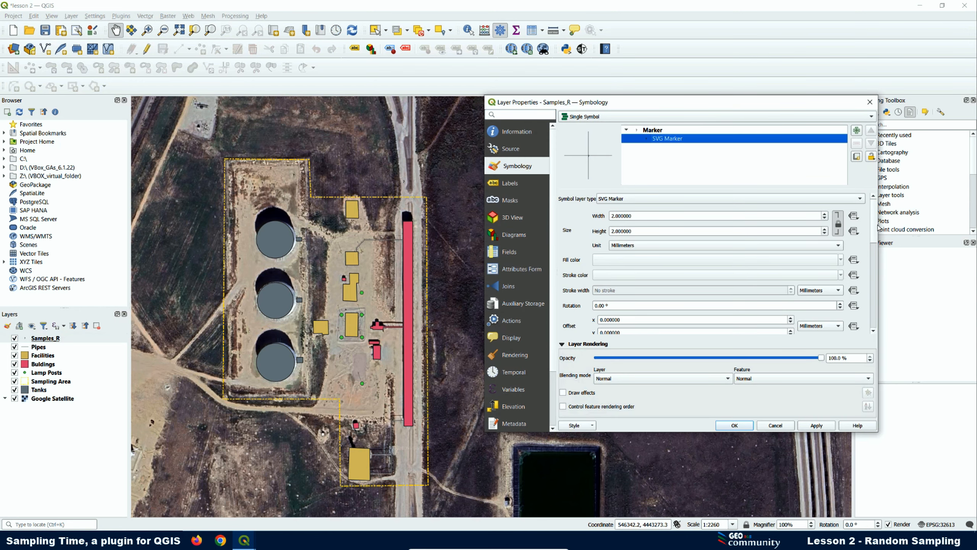
drag(874, 239, 886, 289)
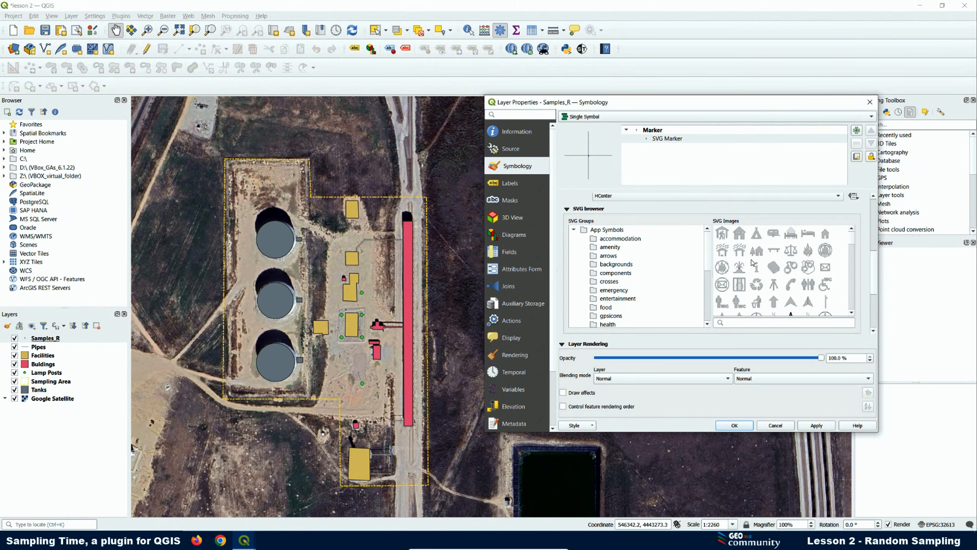
drag(711, 260, 719, 337)
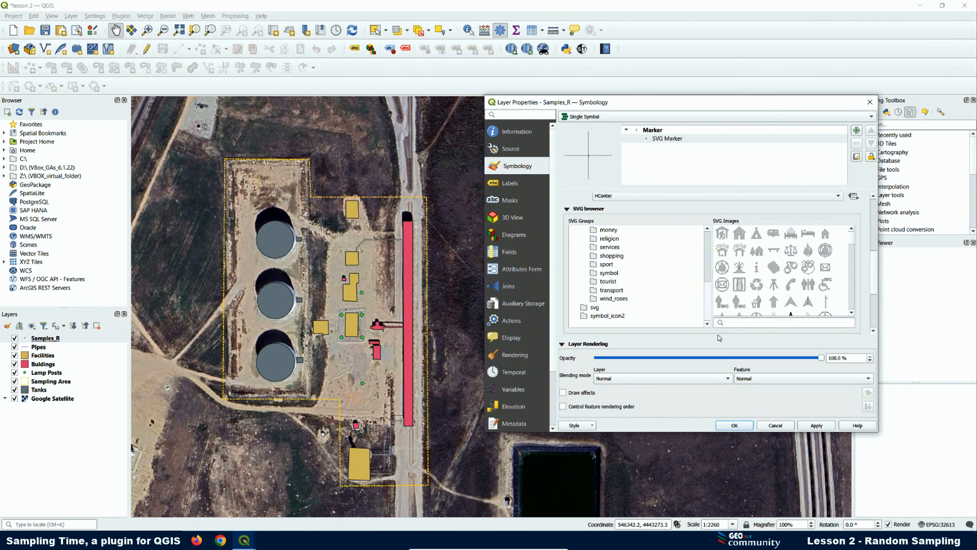
click(599, 318)
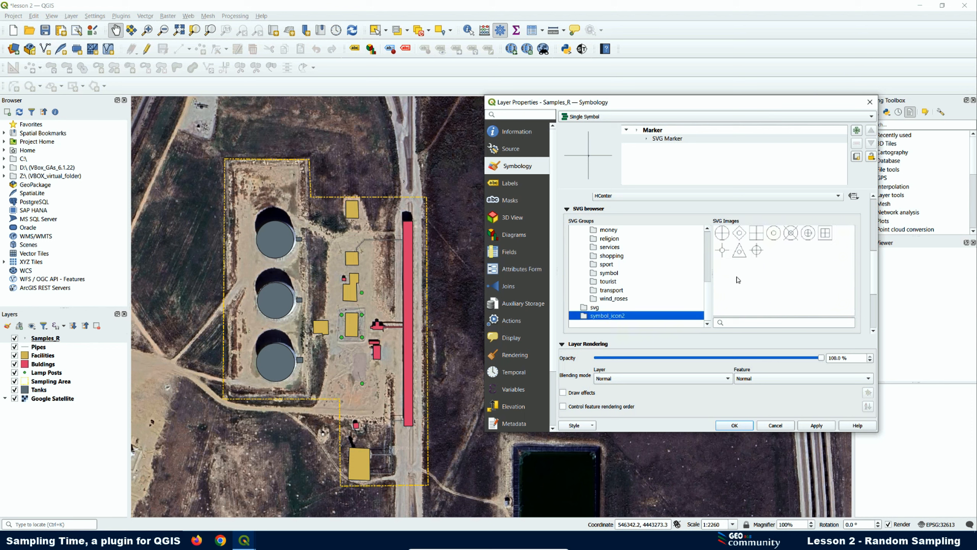
click(777, 236)
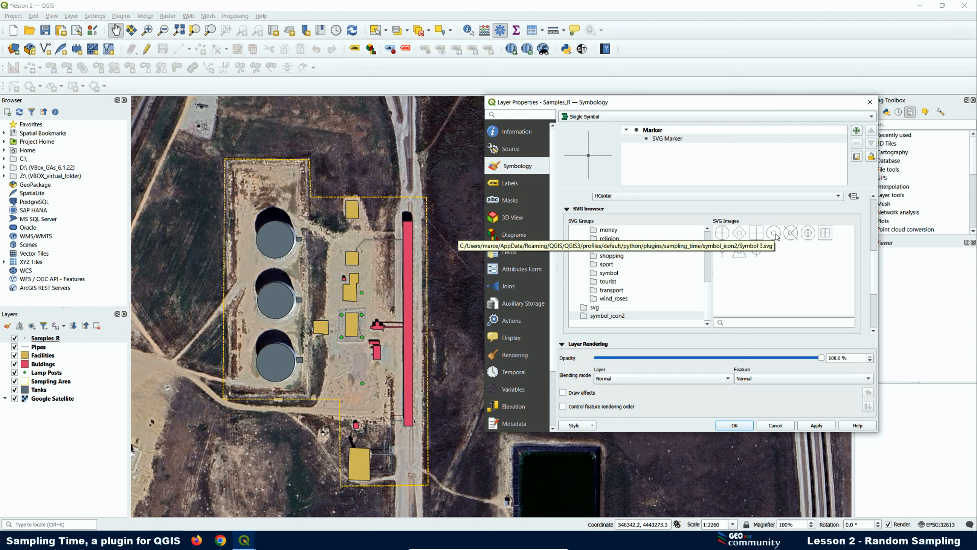
click(814, 427)
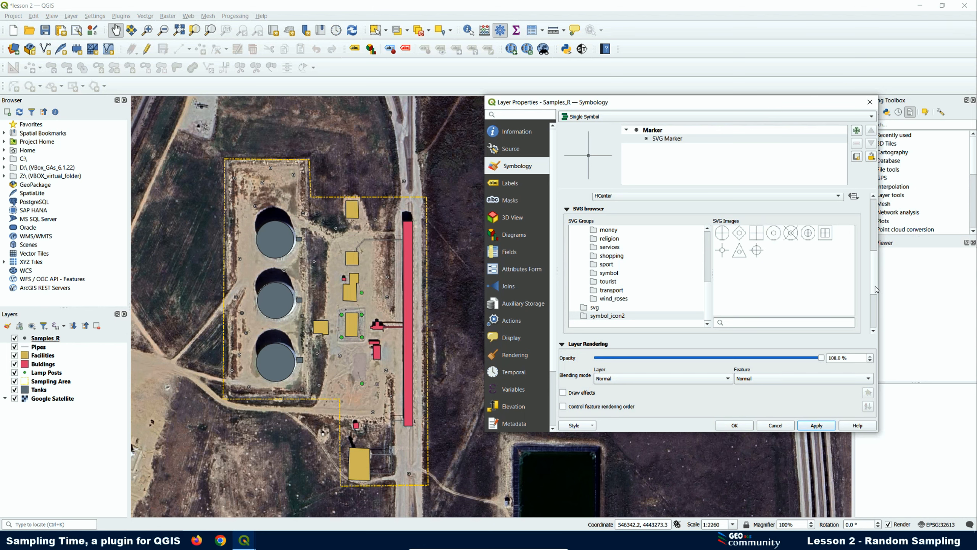
- Make the Samples_R markers 3 wide with yellow fill and red outline, then close the properties
drag(877, 289, 878, 231)
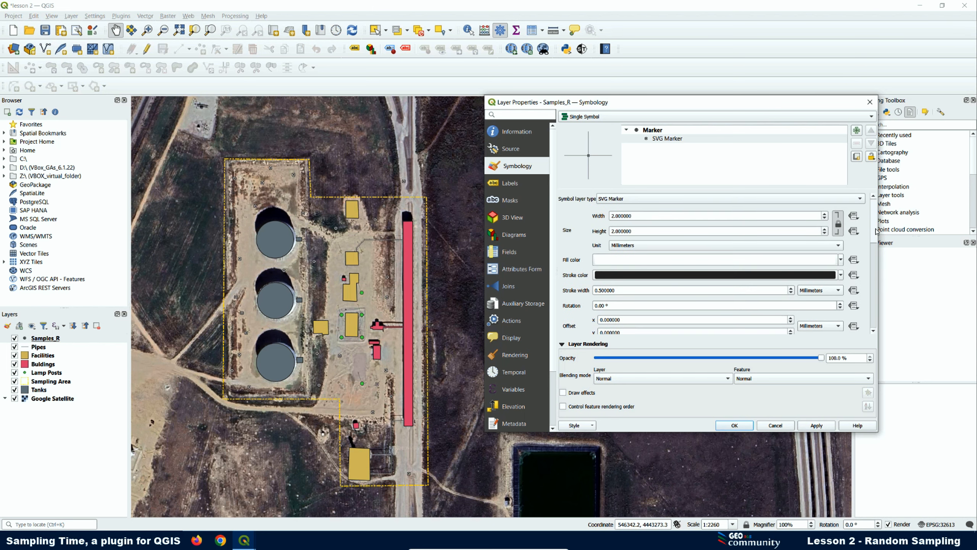
double_click(642, 216)
text(3)
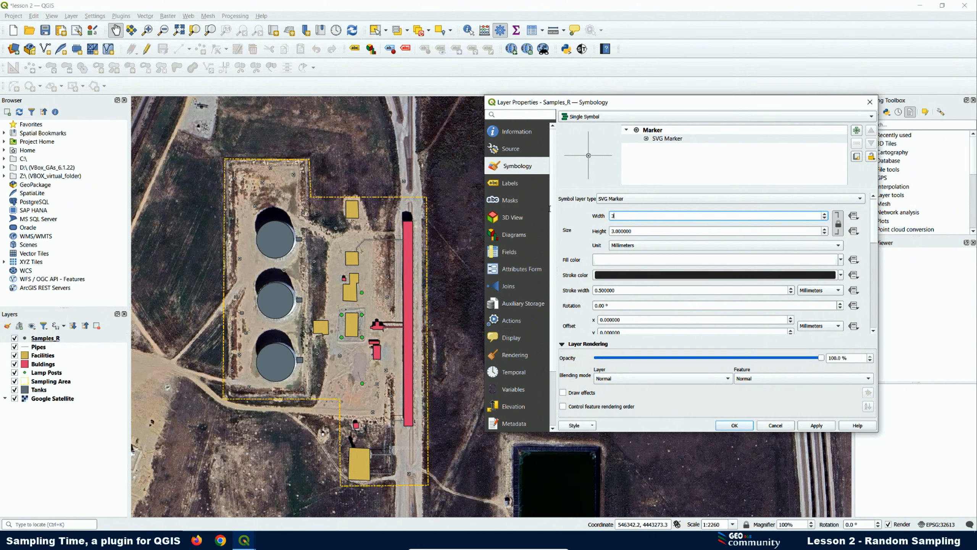
click(841, 260)
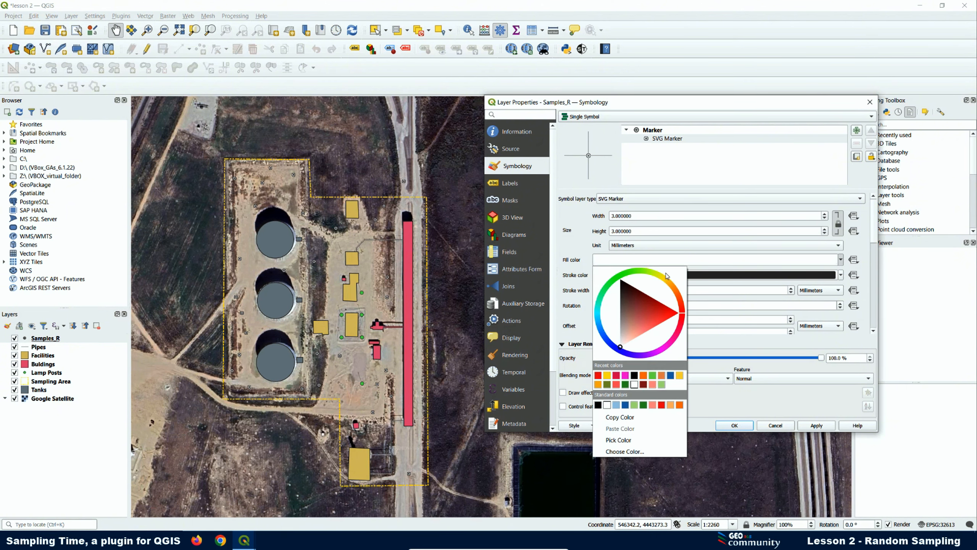
click(613, 377)
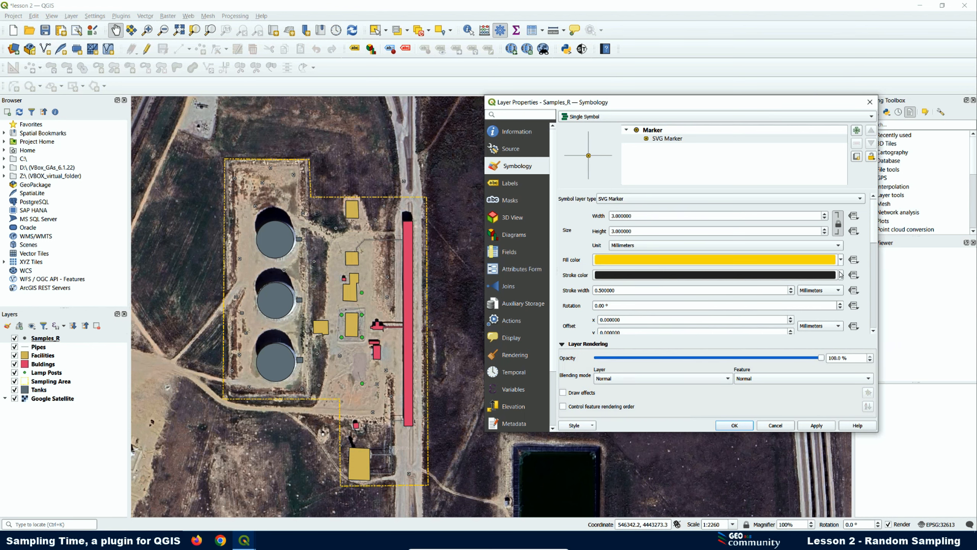
click(842, 275)
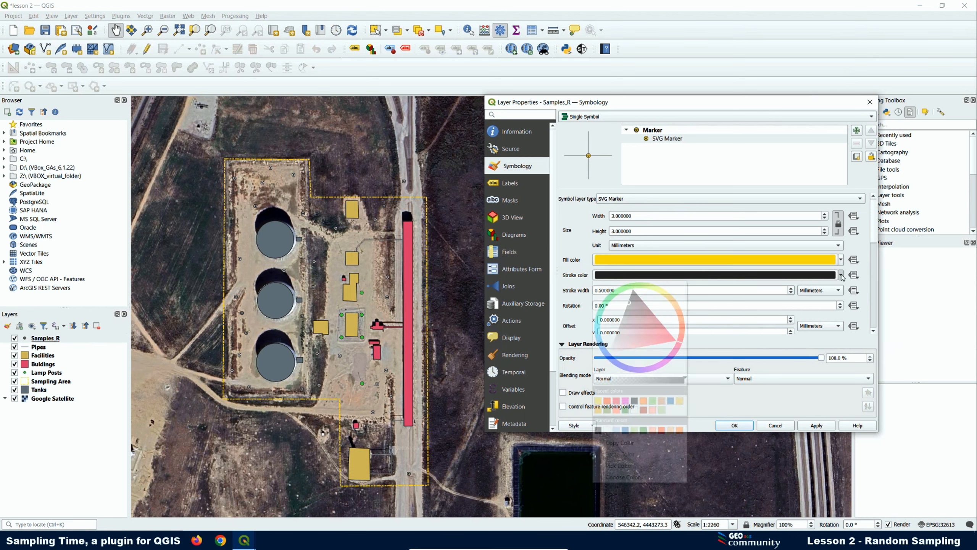
click(607, 401)
click(816, 425)
click(748, 425)
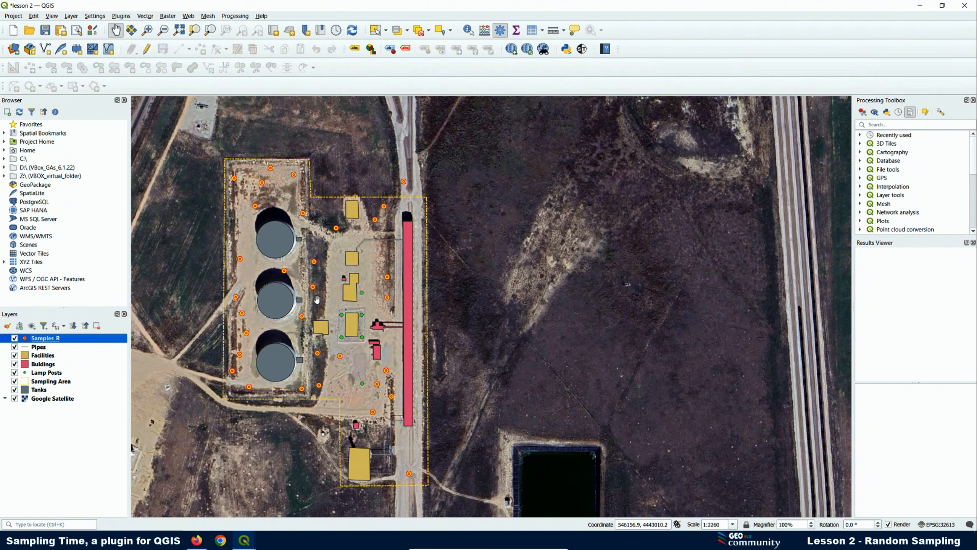
click(199, 547)
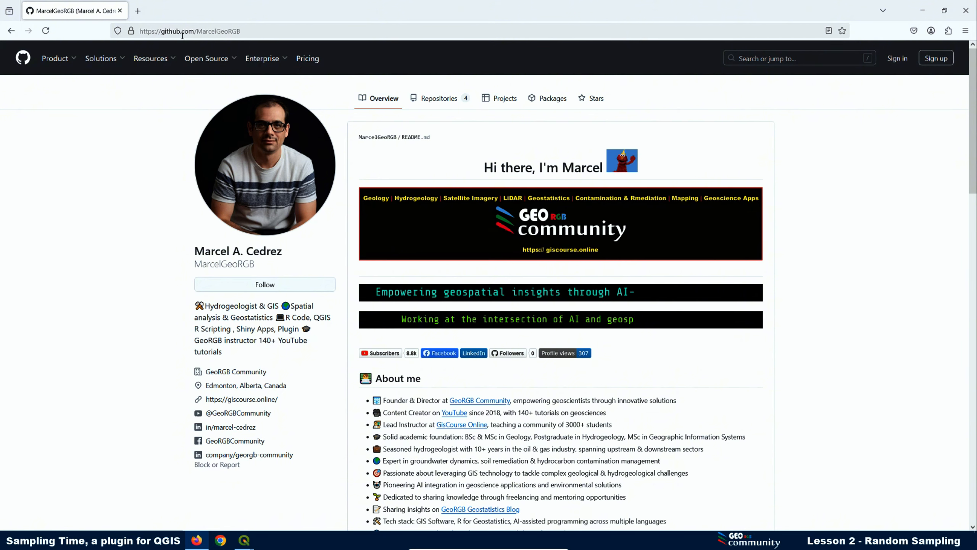
- Open the Issues page of the profile's Sampling-Time-QGIS-Plugin repository on GitHub
drag(242, 31, 134, 33)
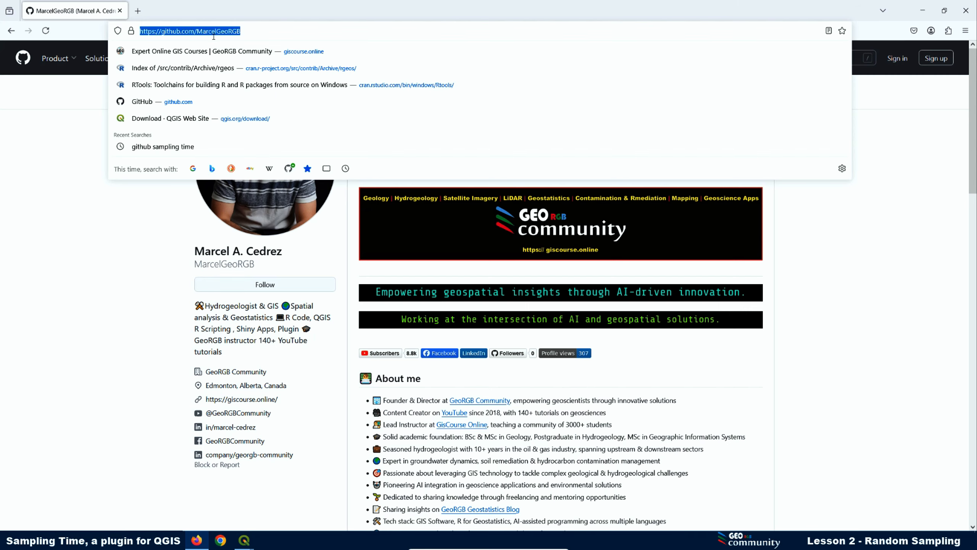
click(63, 131)
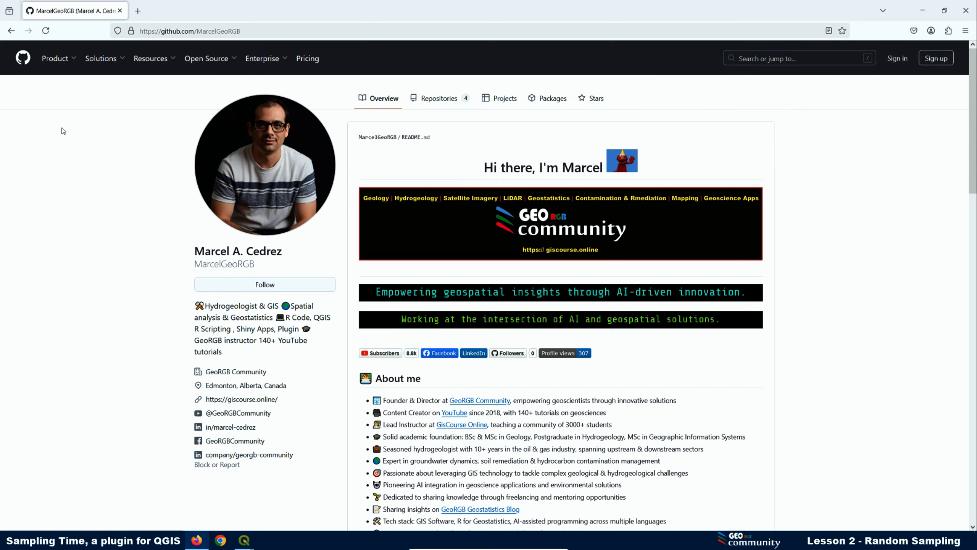
click(443, 101)
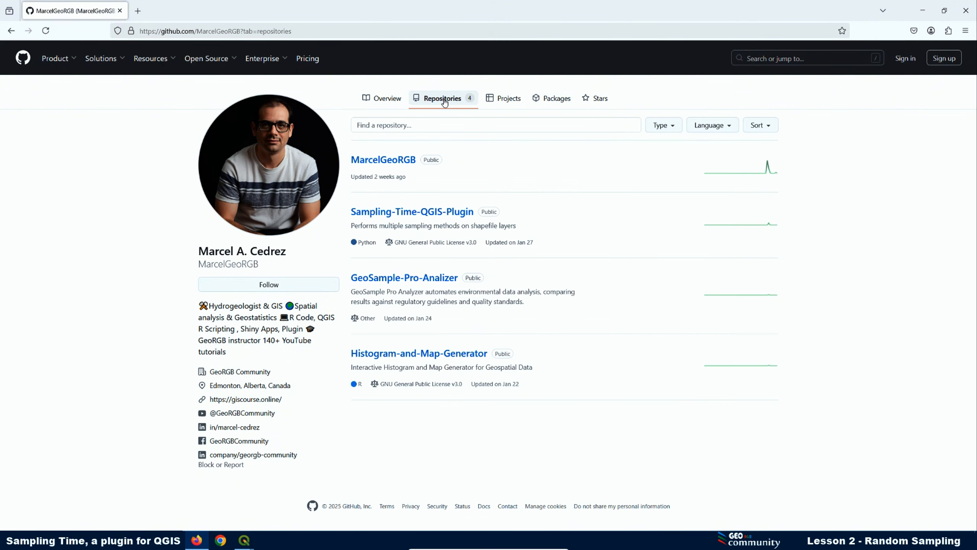
click(390, 215)
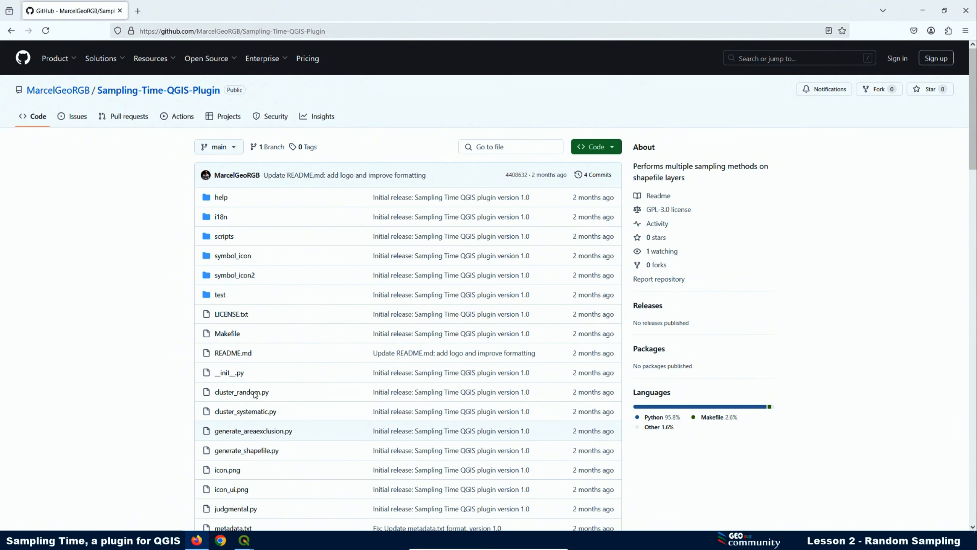
click(75, 120)
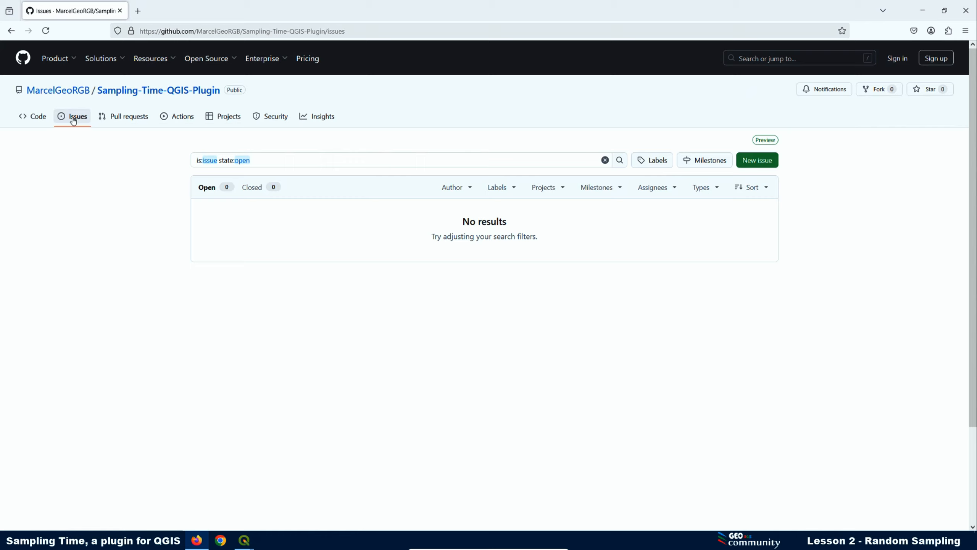
- Sign in to GitHub, open a blank new issue form, then return to the Lesson 2 QGIS project
click(757, 161)
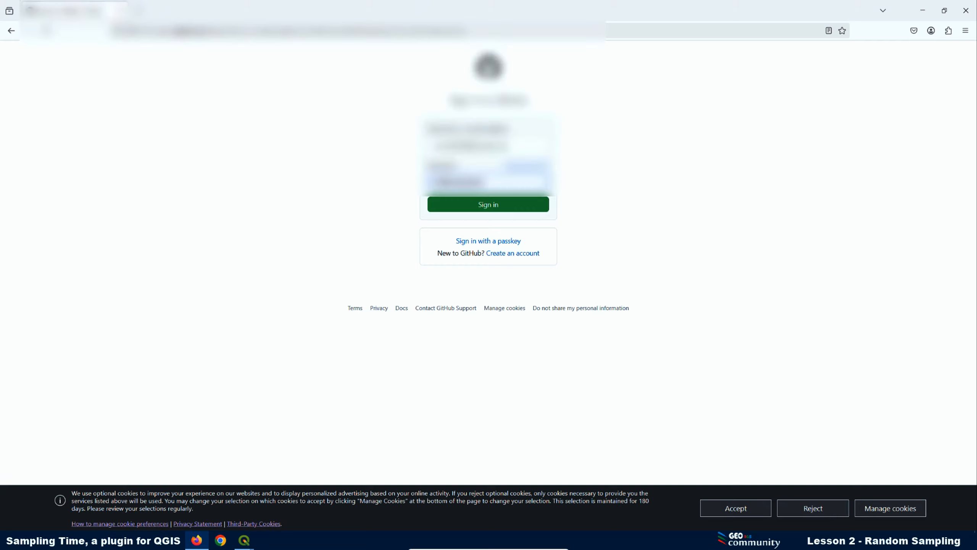
click(495, 205)
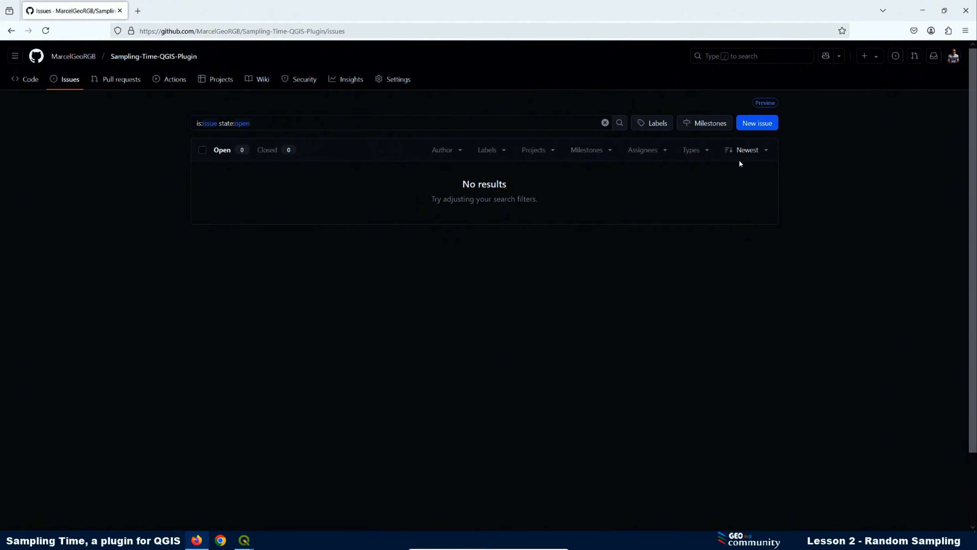
click(753, 127)
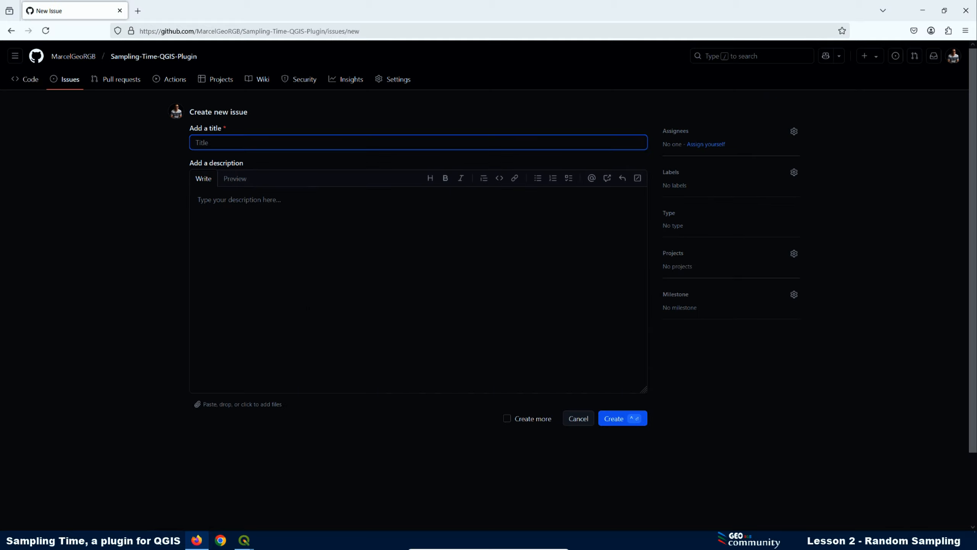
click(244, 540)
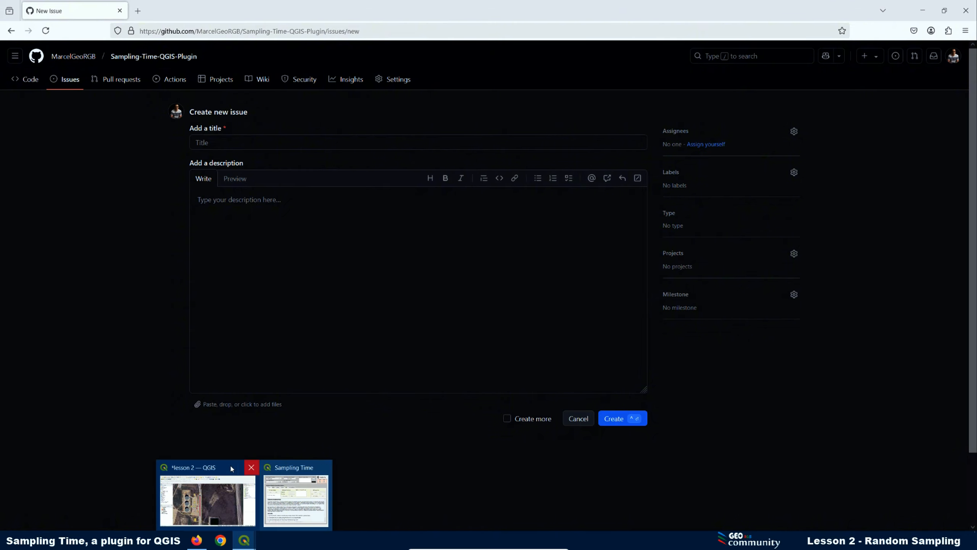
click(207, 499)
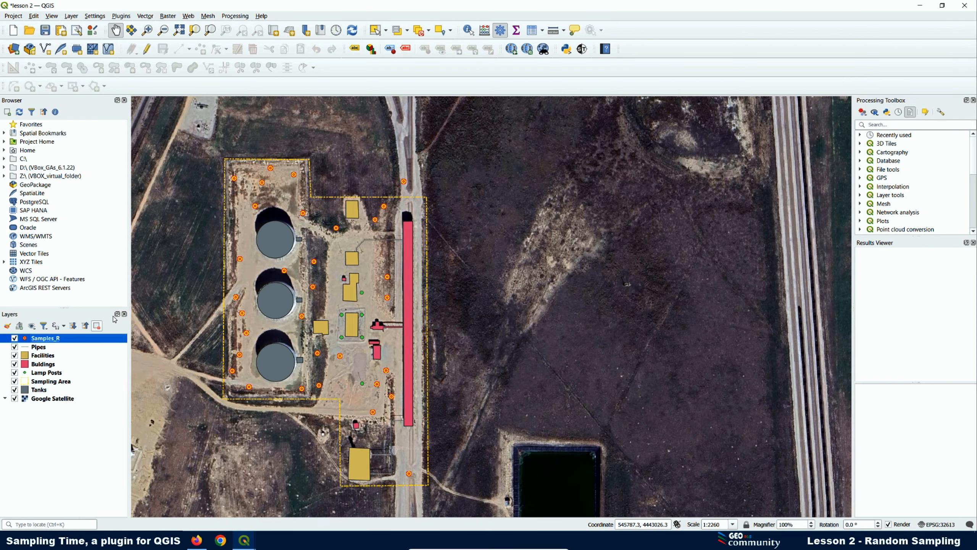
- Set the Samples_R SVG marker to the symbol_icon2 crosshair image and apply it
right_click(63, 340)
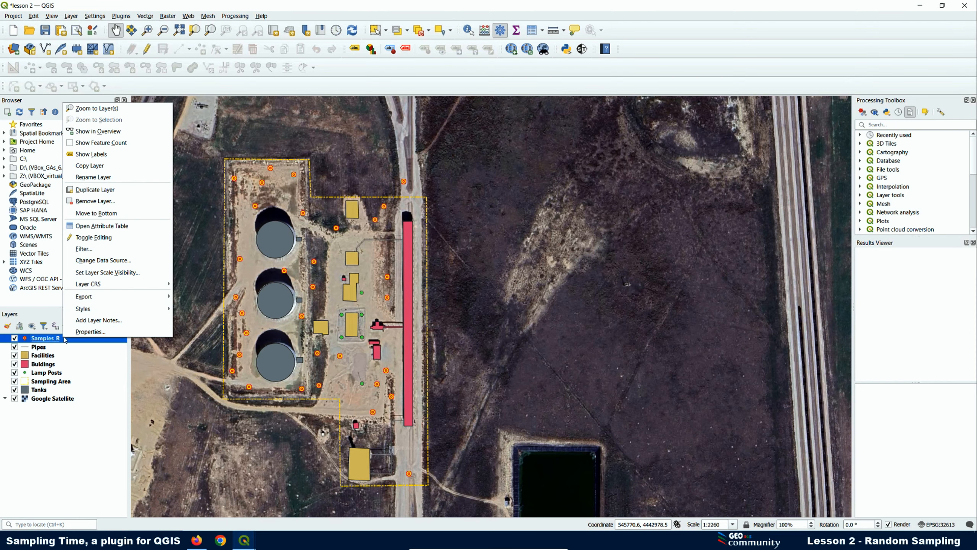
click(81, 338)
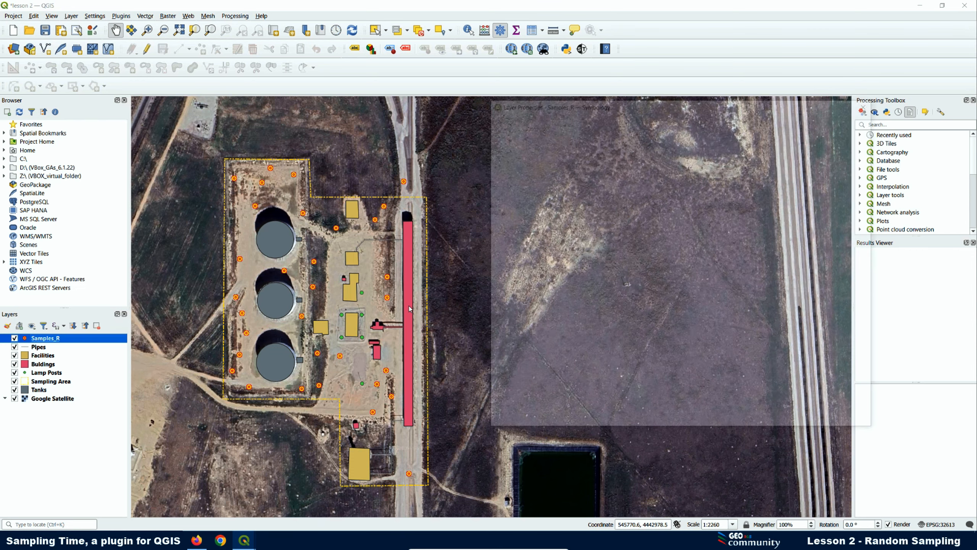
click(655, 139)
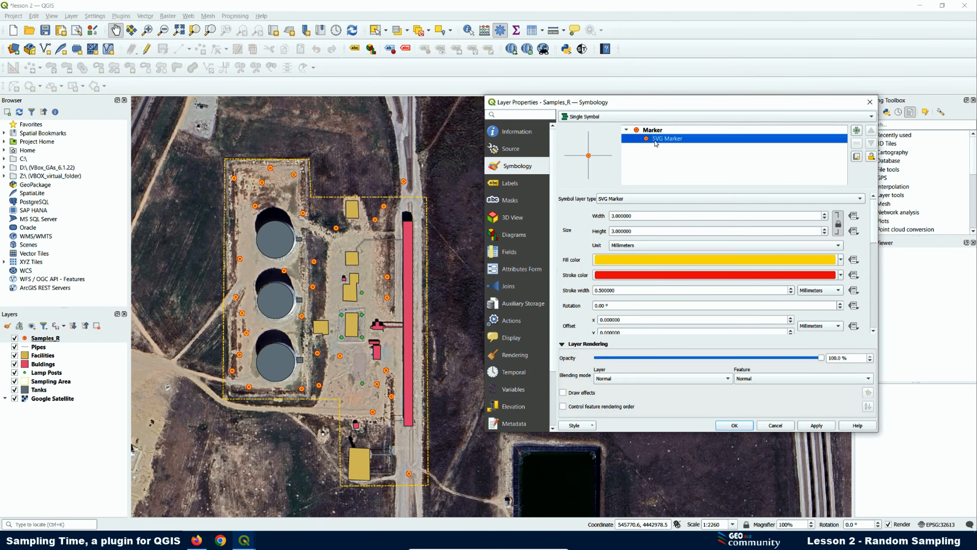
drag(876, 238, 878, 312)
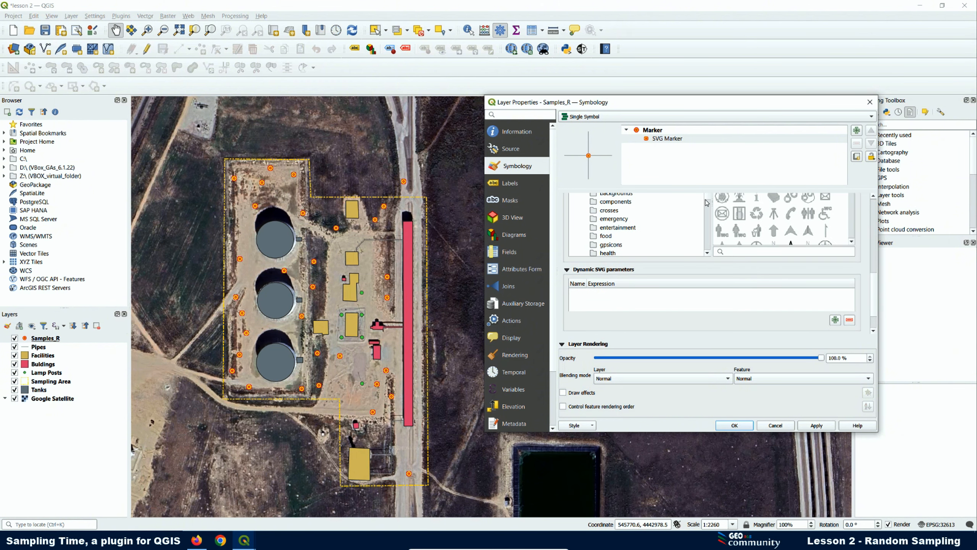
drag(707, 201, 712, 254)
scroll(711, 254, down, 3)
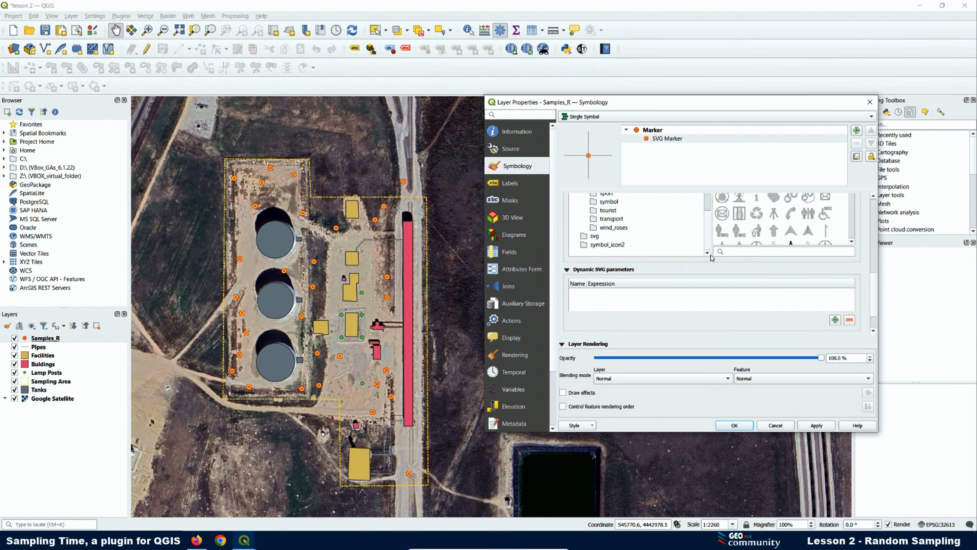
click(607, 245)
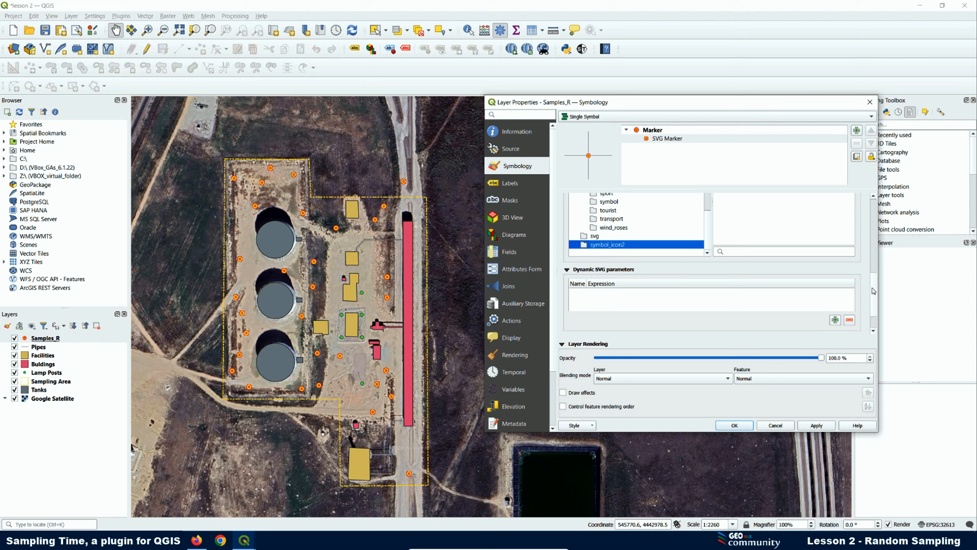
scroll(874, 291, up, 3)
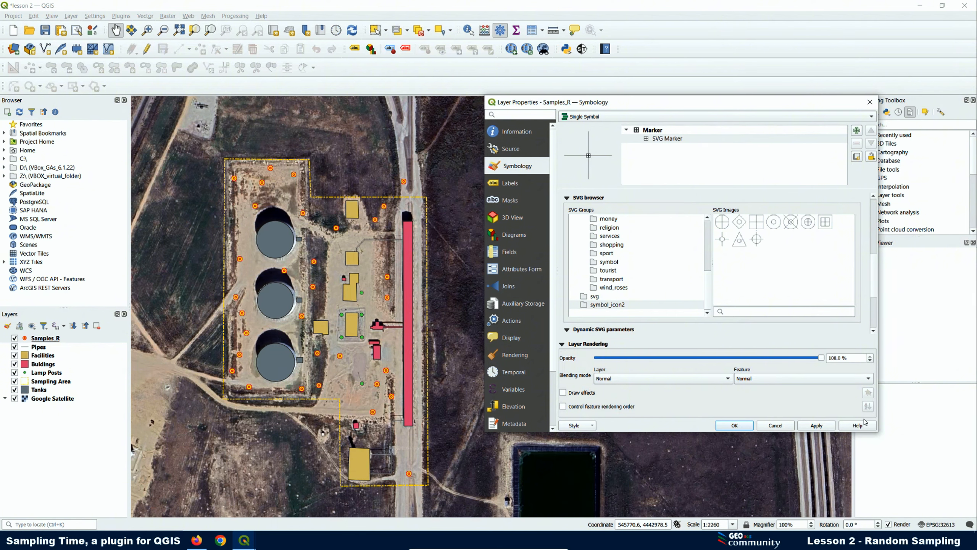
click(816, 425)
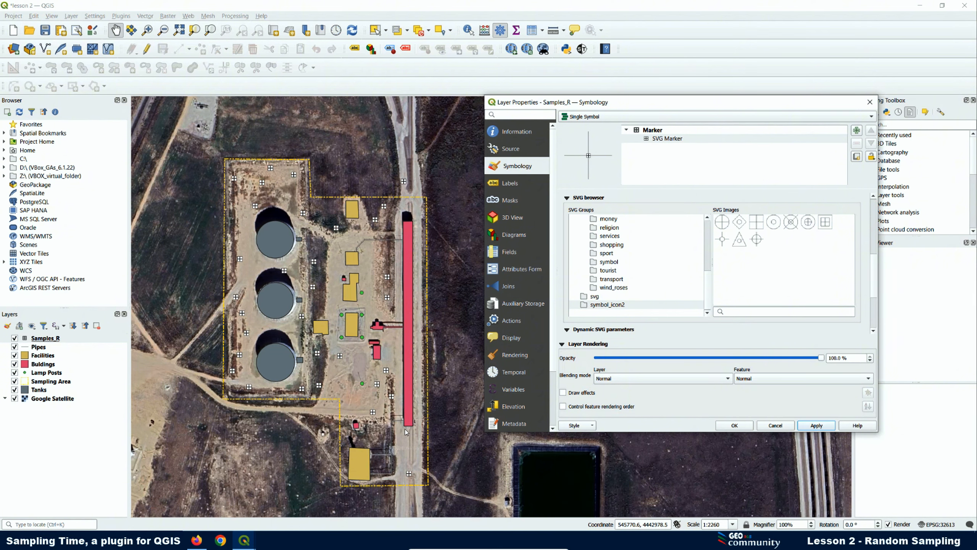
- Bring the Samples_R layer properties window back to the front and close it
click(251, 541)
click(208, 501)
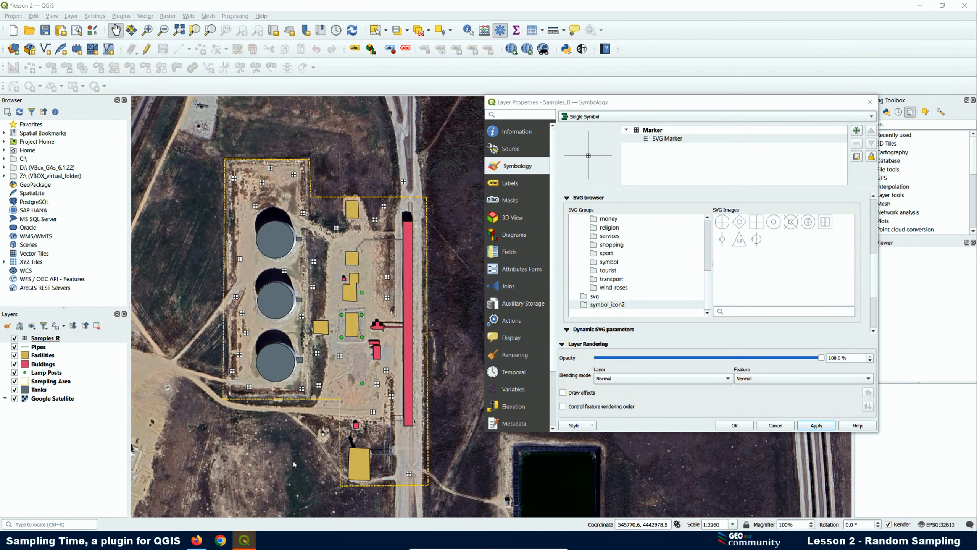
click(870, 102)
mouse_move(243, 542)
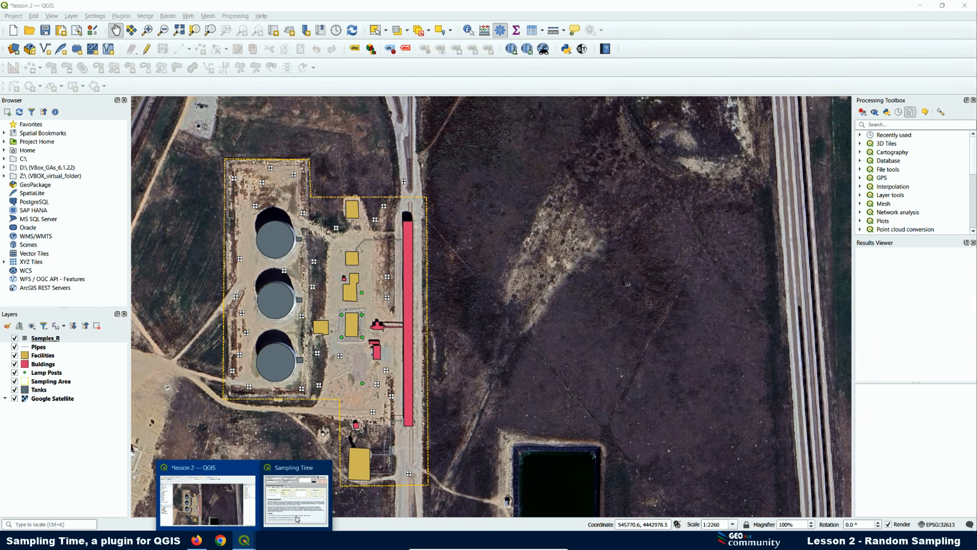
click(296, 486)
click(420, 132)
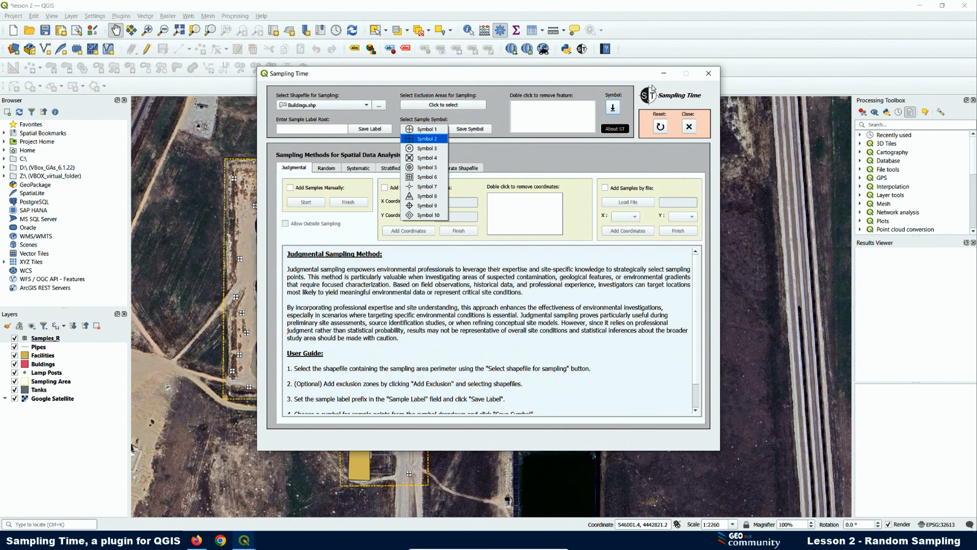
click(663, 71)
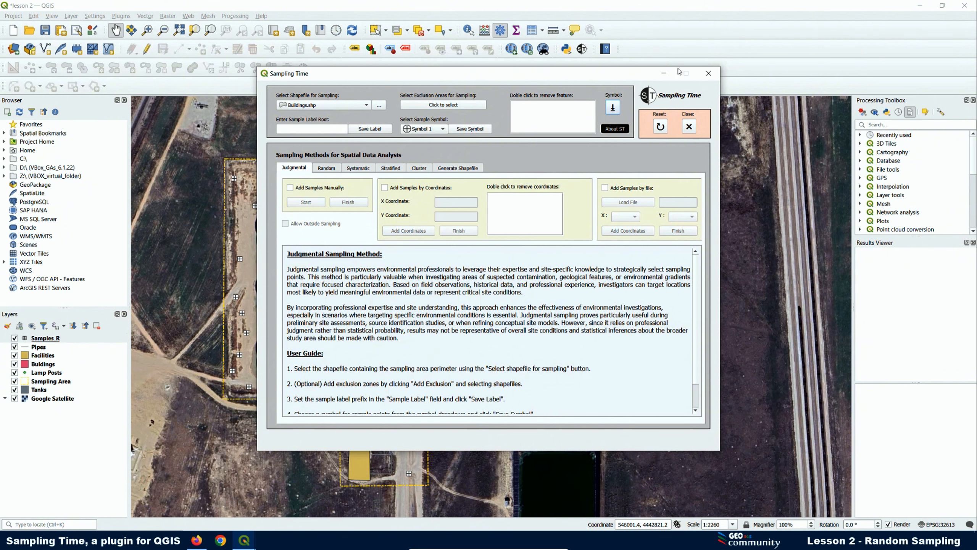
click(664, 73)
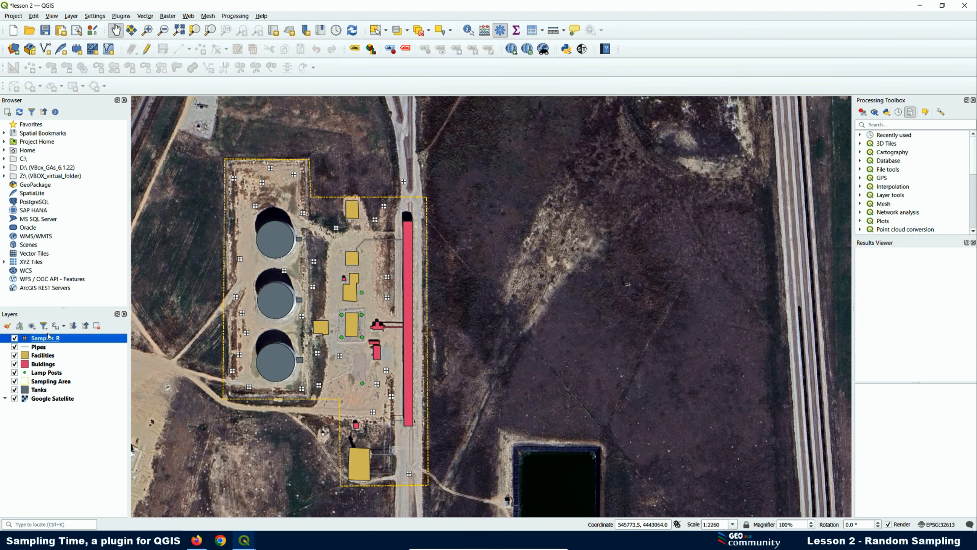
- Reopen the Samples_R SVG marker settings and check its fill colour without changing it
right_click(51, 340)
click(85, 334)
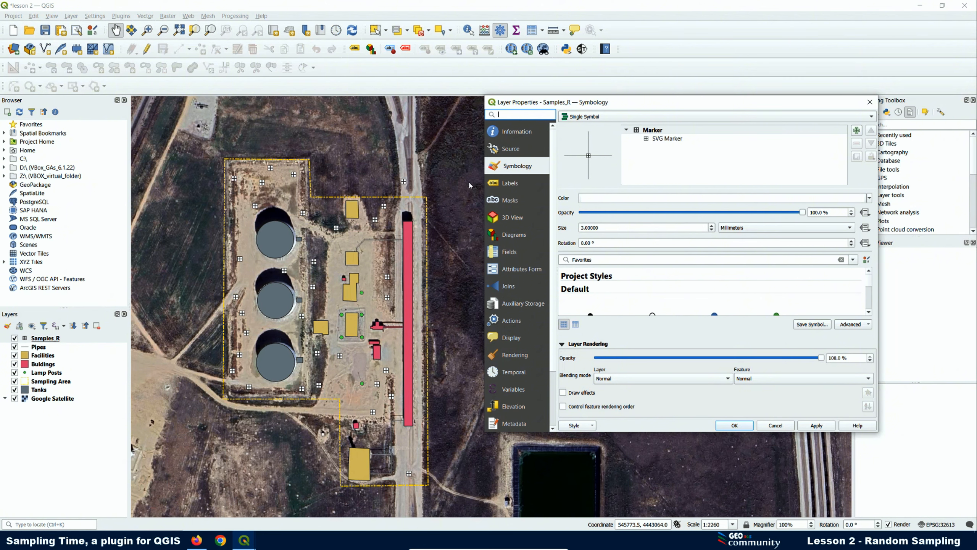
click(667, 139)
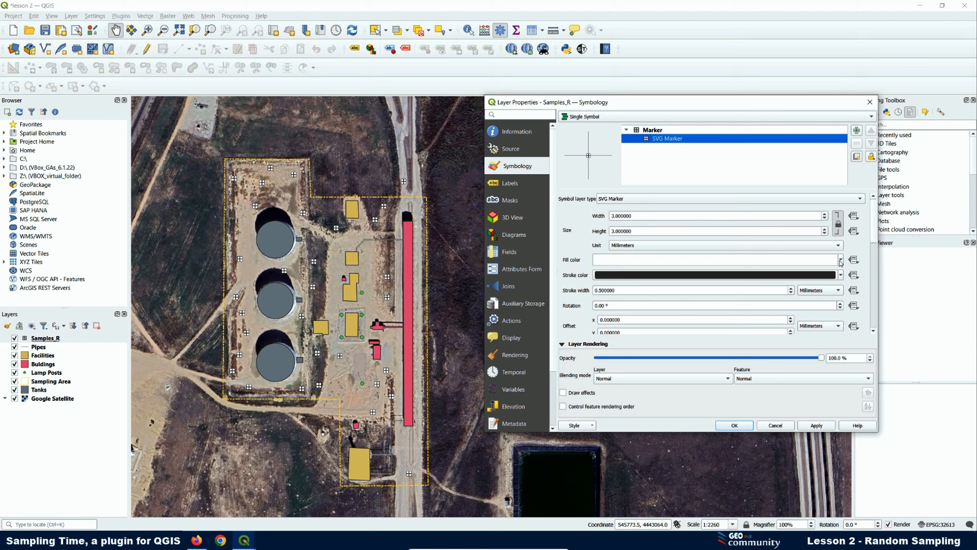
click(842, 260)
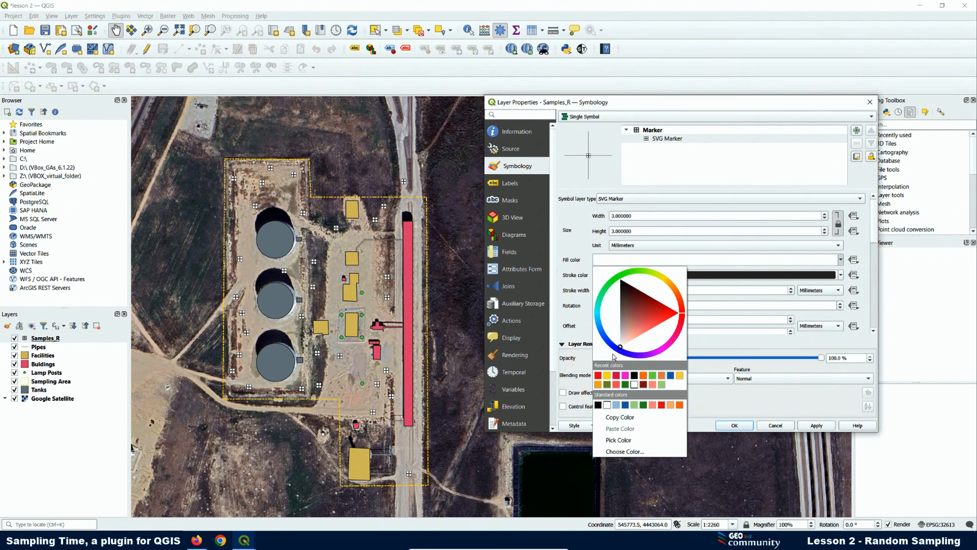
click(842, 260)
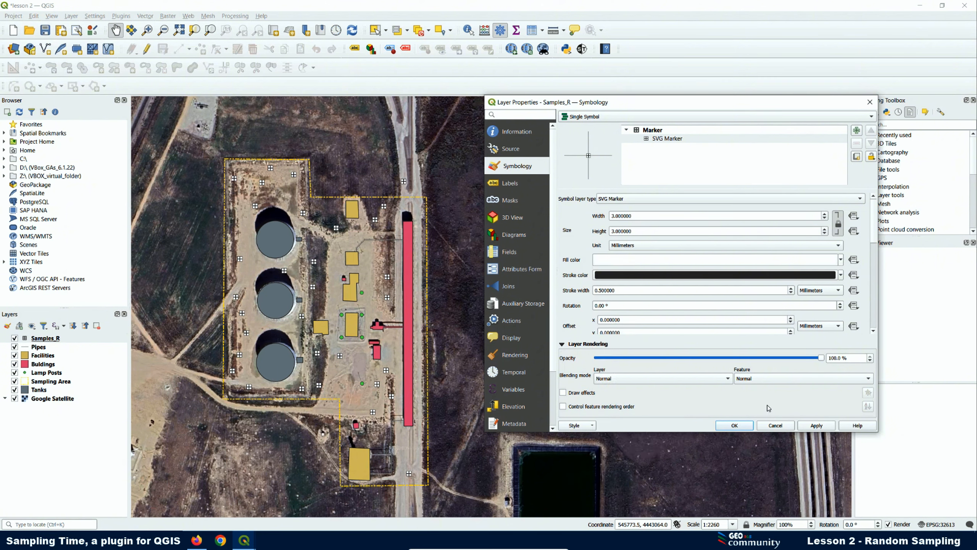
- Test the marker stroke at zero opacity, then restore opaque black and apply
click(842, 276)
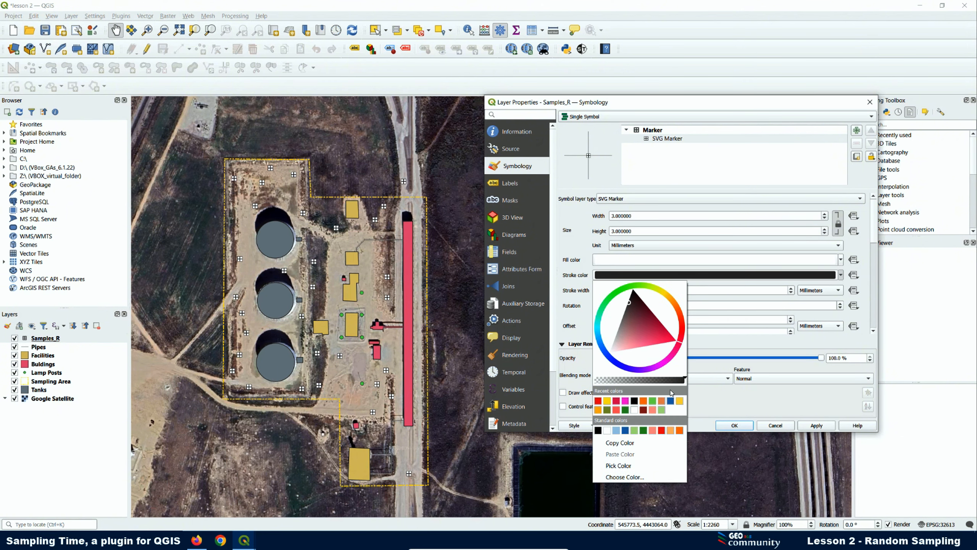
drag(687, 380, 591, 381)
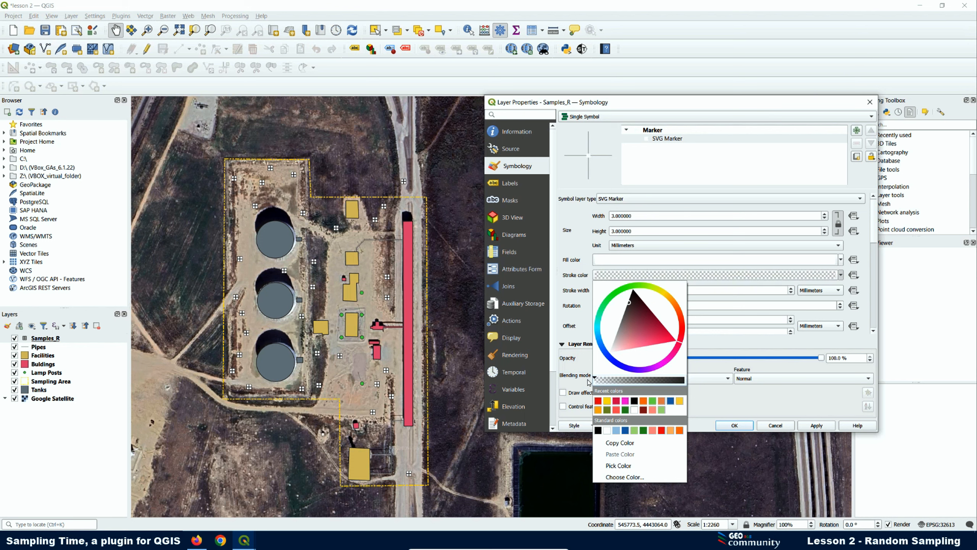
click(817, 428)
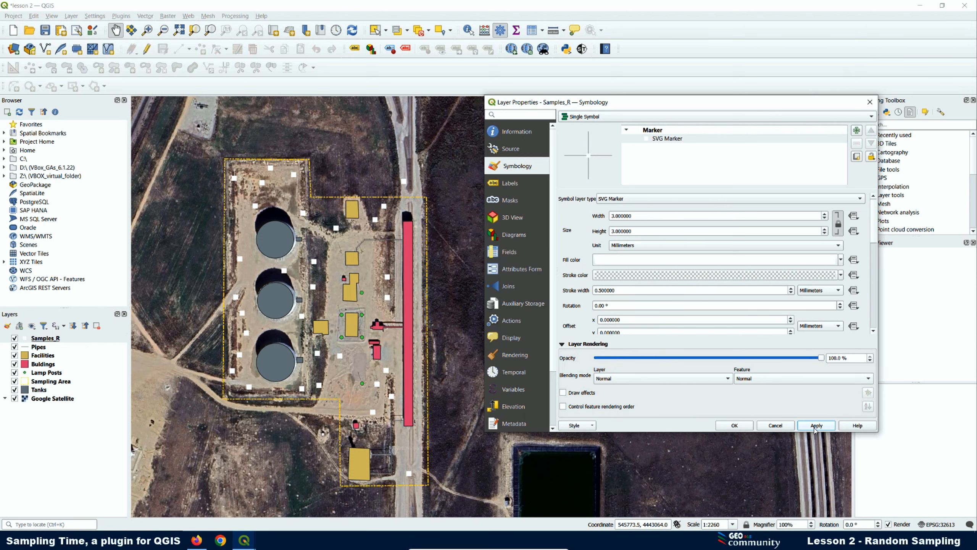
click(841, 275)
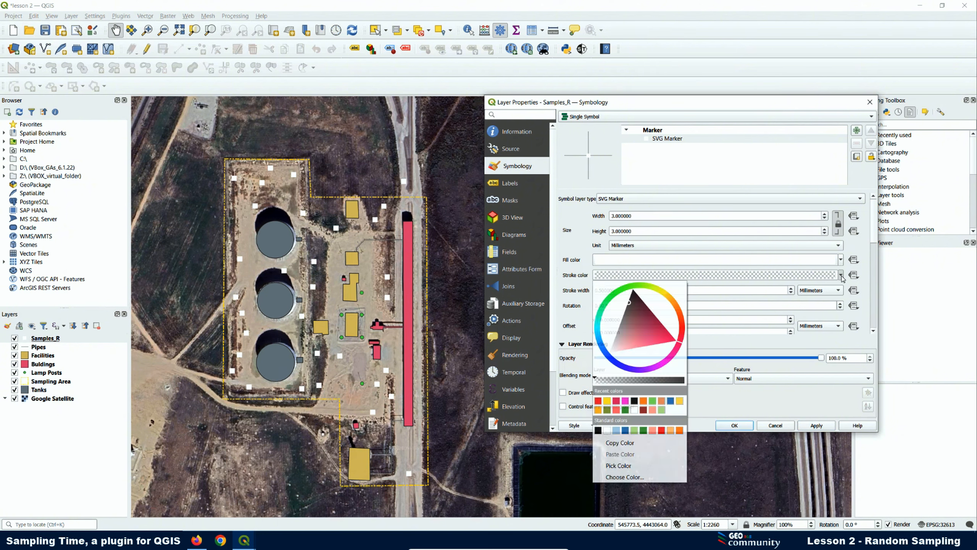
drag(594, 379, 685, 379)
click(817, 426)
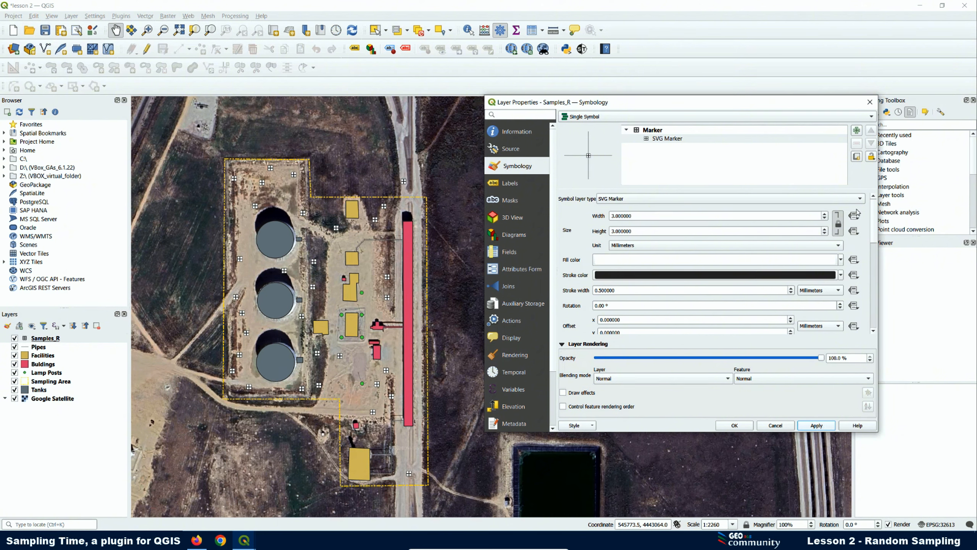
drag(874, 237, 878, 297)
drag(707, 241, 717, 289)
- Switch the marker to the symbol_icon2 triangle image and apply it
click(614, 296)
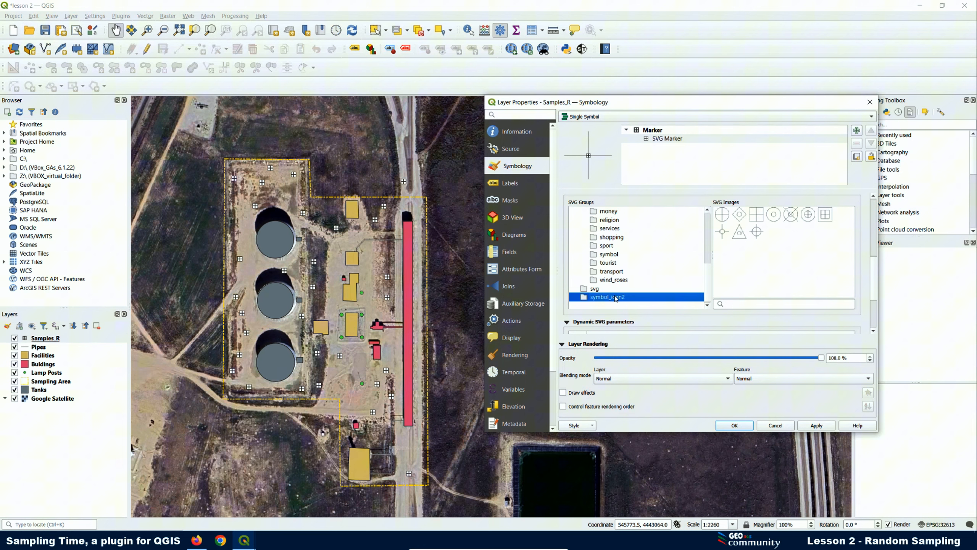
click(740, 236)
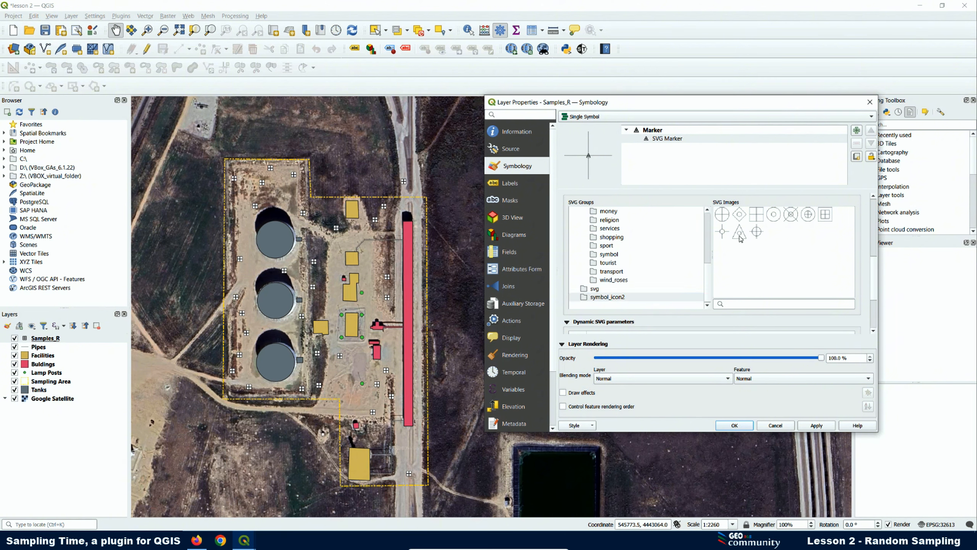
click(816, 423)
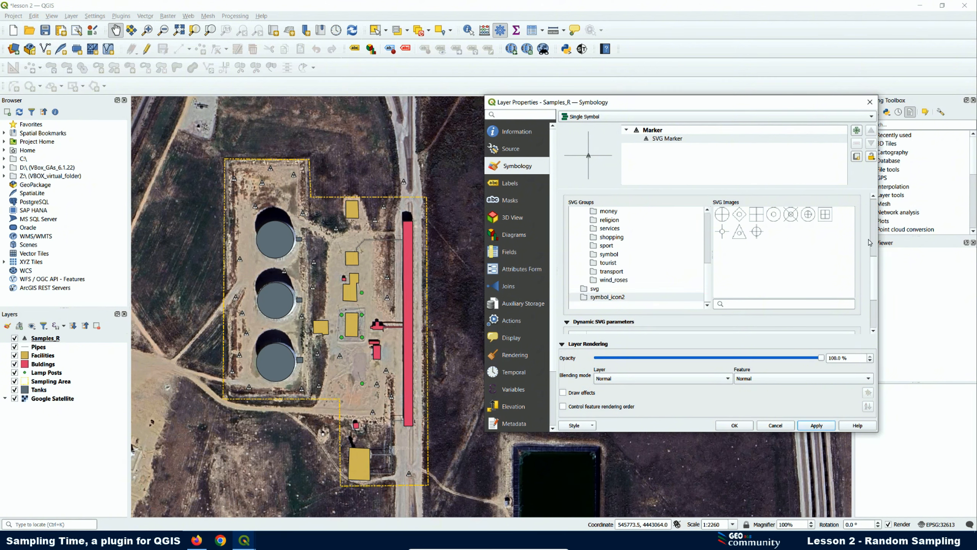
drag(878, 277, 878, 181)
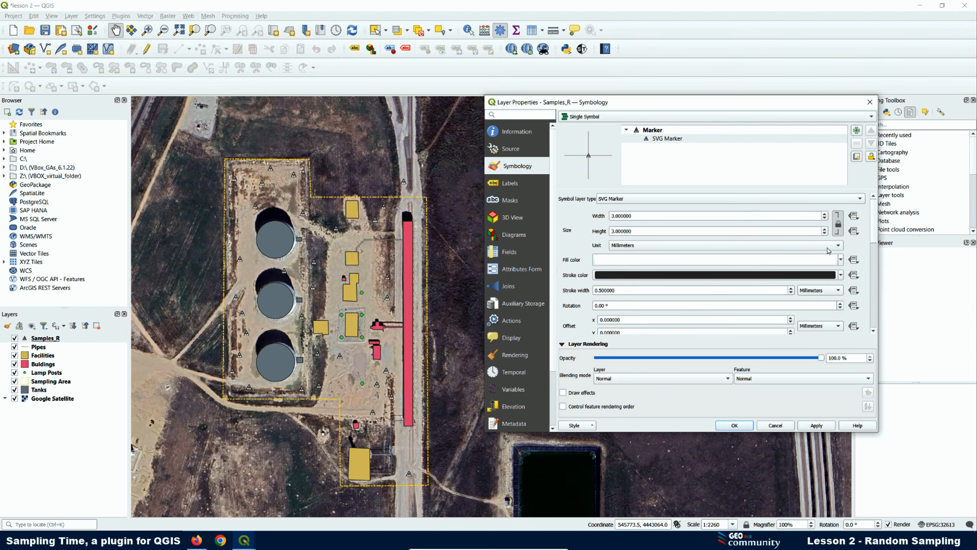
- Test a transparent marker fill, restore opaque white, confirm, then show the GitHub issue page
click(841, 260)
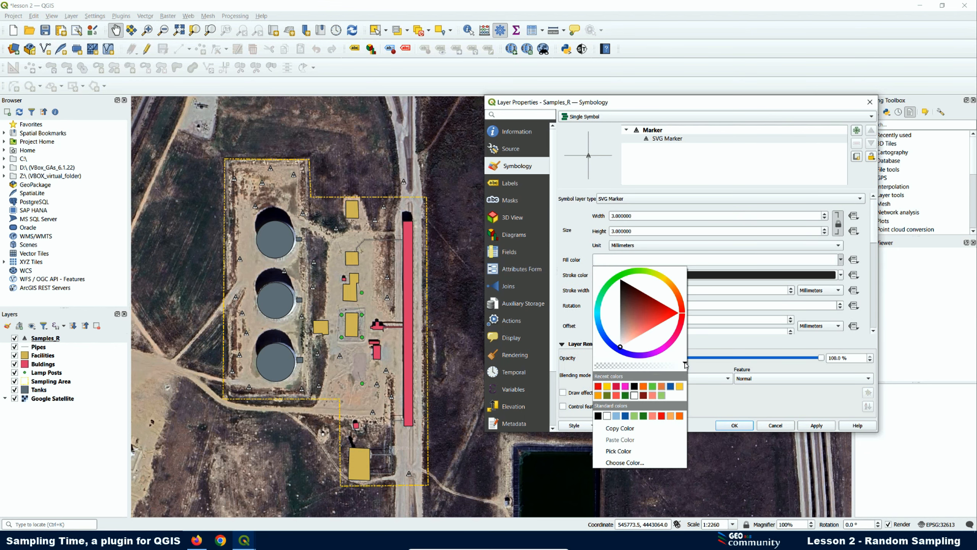
drag(685, 363, 592, 364)
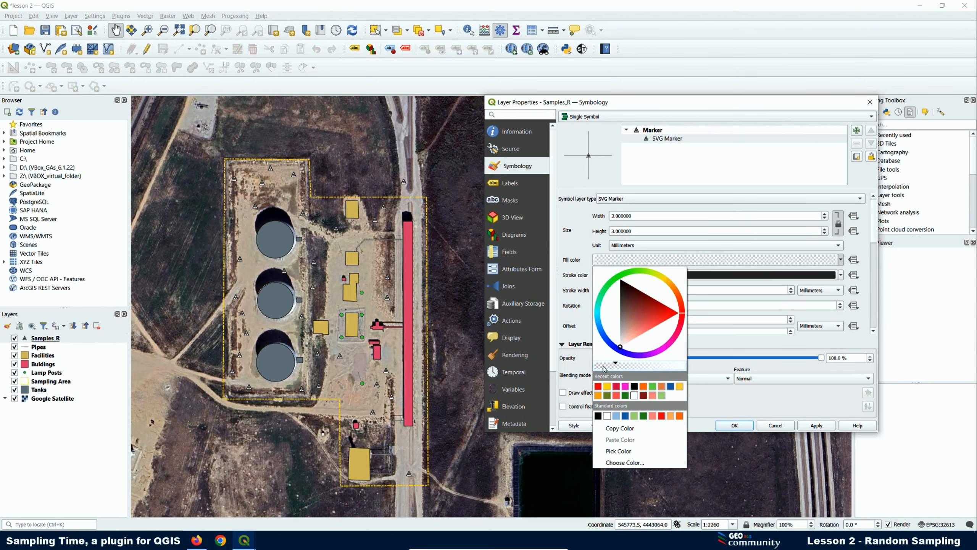
click(821, 427)
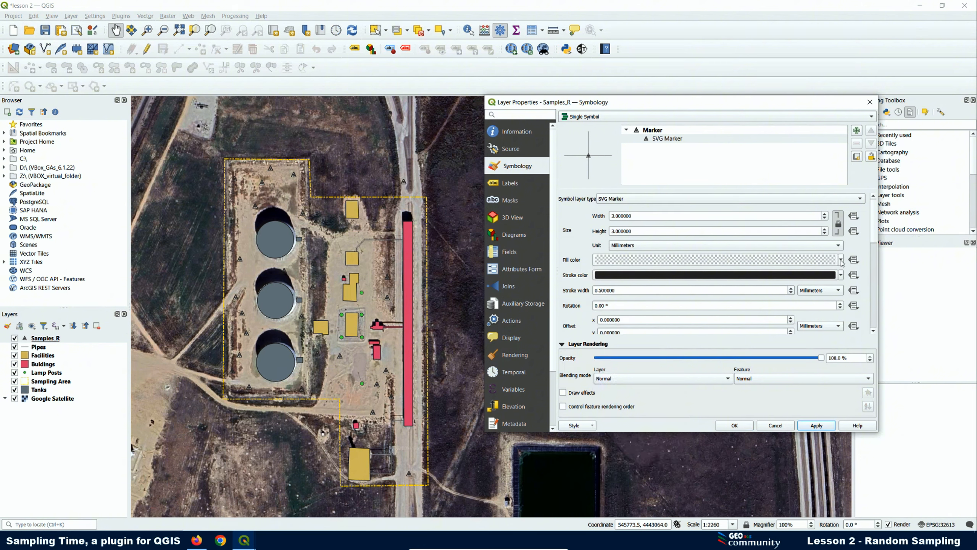
click(841, 260)
drag(595, 364, 686, 364)
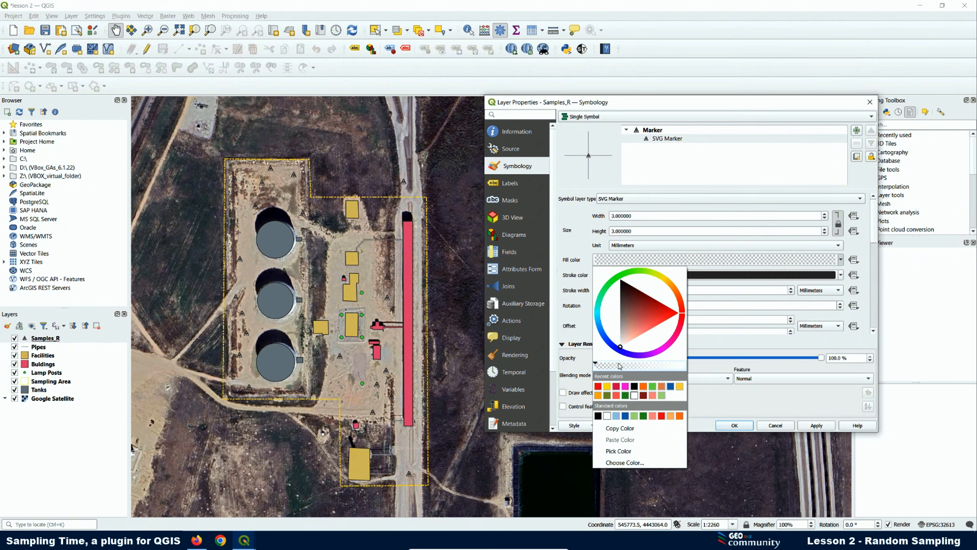
click(816, 428)
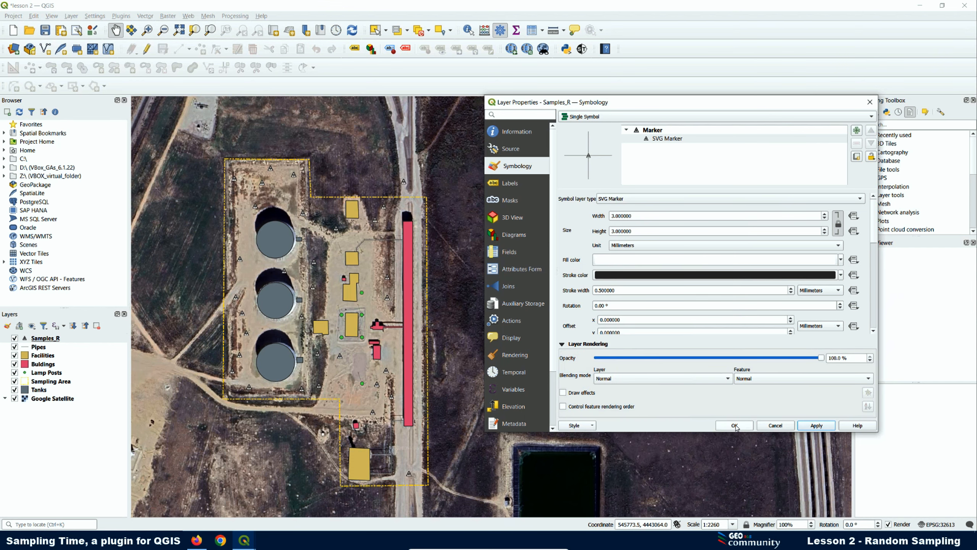
click(735, 426)
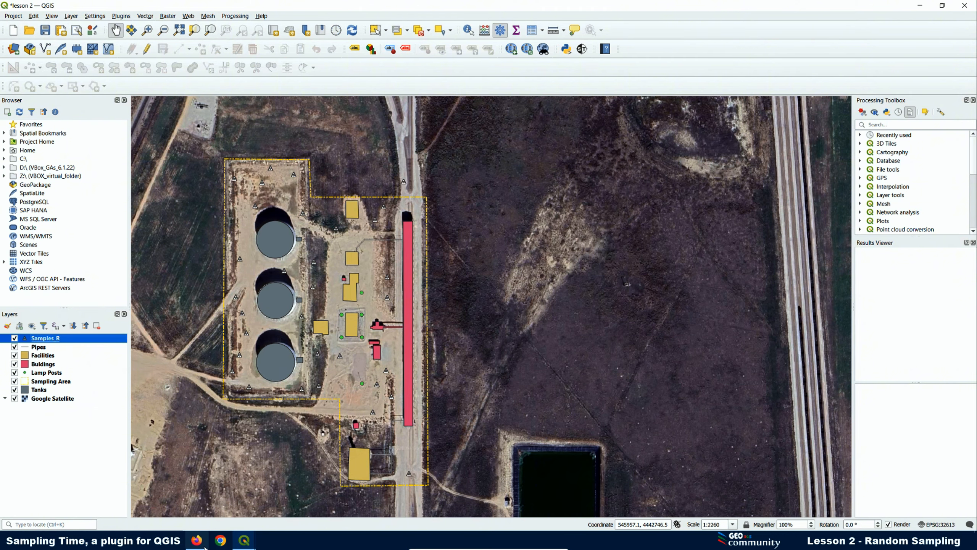
click(202, 544)
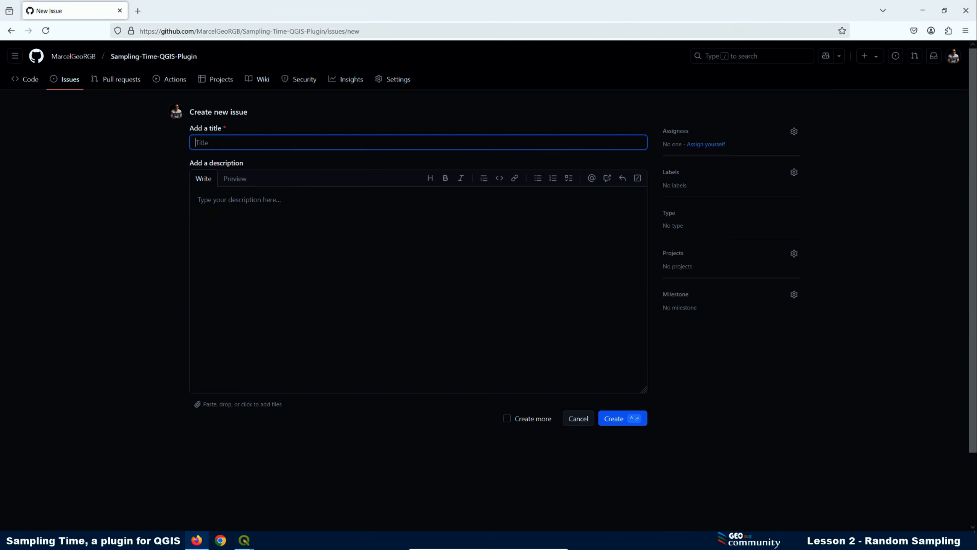